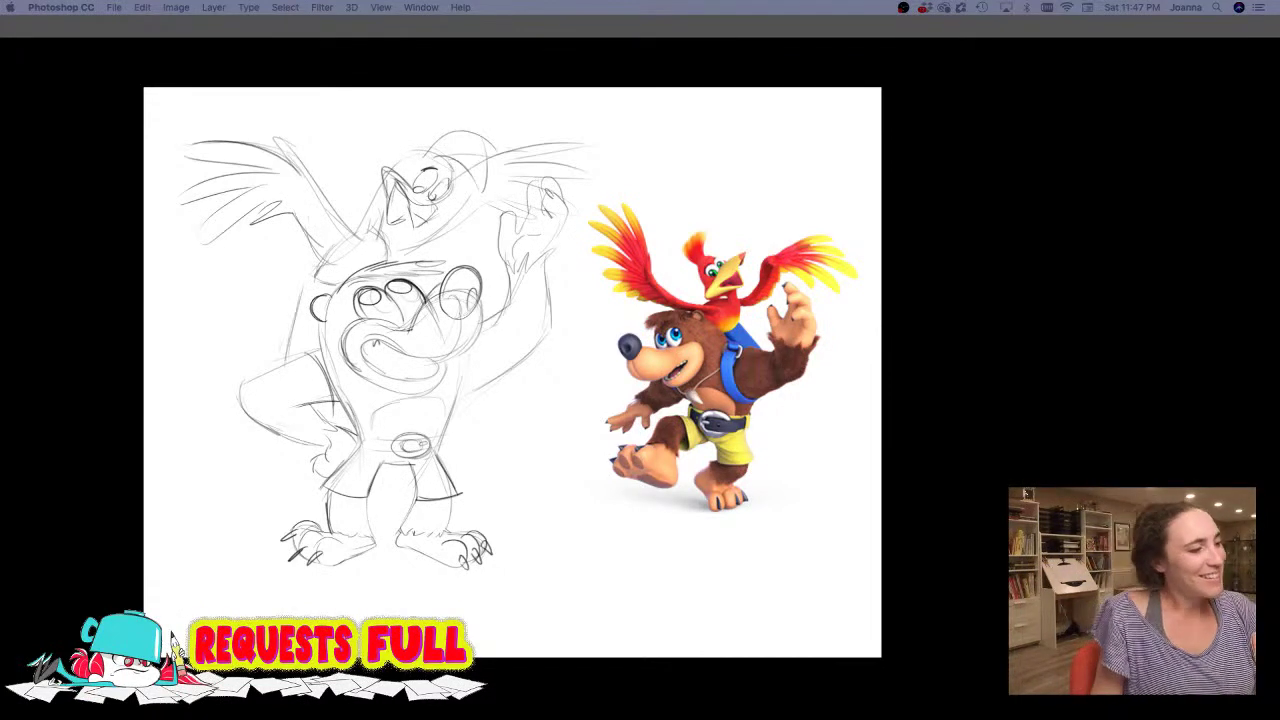
- Lighten the stray lines around the bear's nose and darken the side and upper rim of the backpack
{"action": "key", "text": "Tab"}
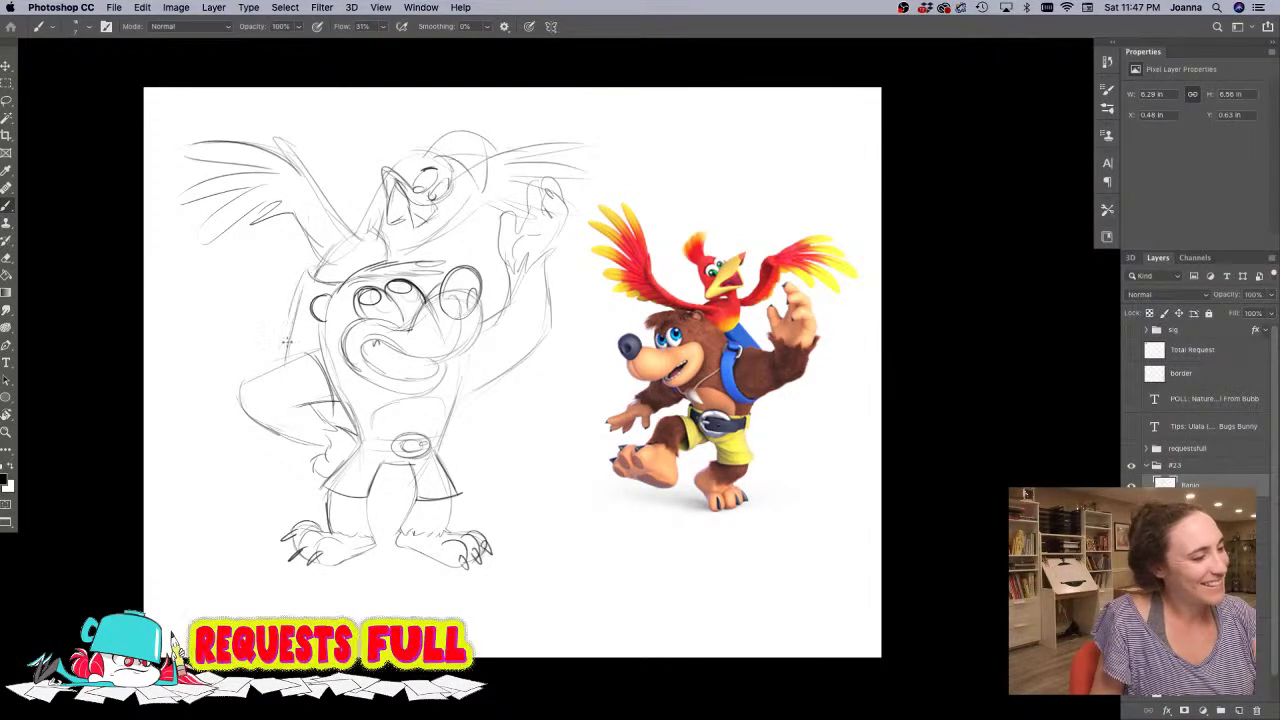
{"action": "key", "text": "e"}
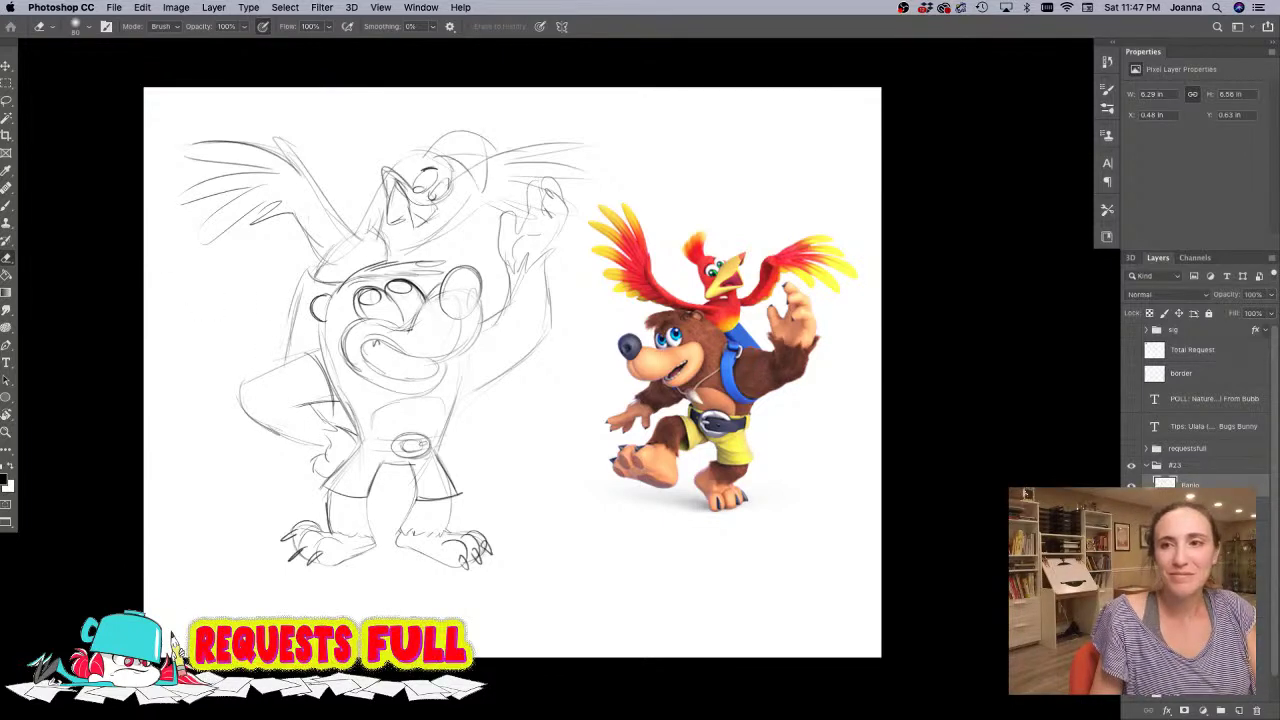
{"action": "key", "text": "Tab"}
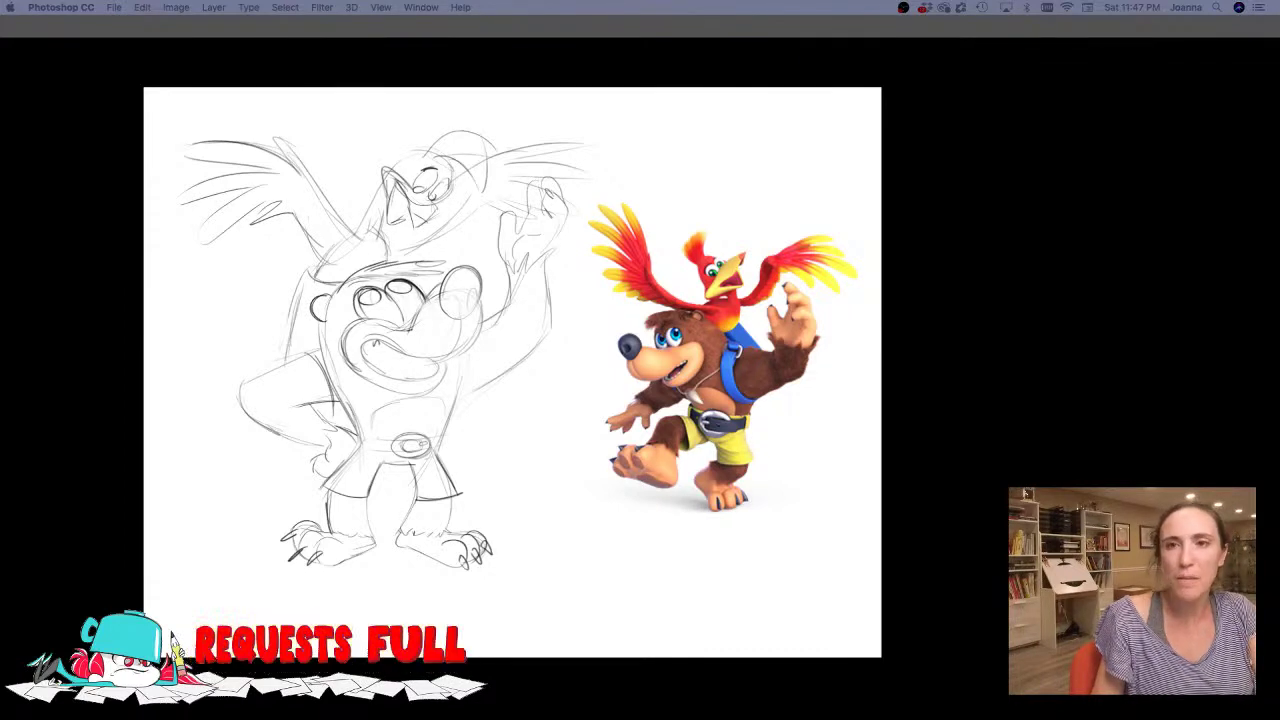
{"action": "key", "text": "Tab"}
{"action": "left_click_drag", "start_coordinate": [305, 270], "coordinate": [286, 356]}
{"action": "left_click_drag", "start_coordinate": [306, 272], "coordinate": [343, 283]}
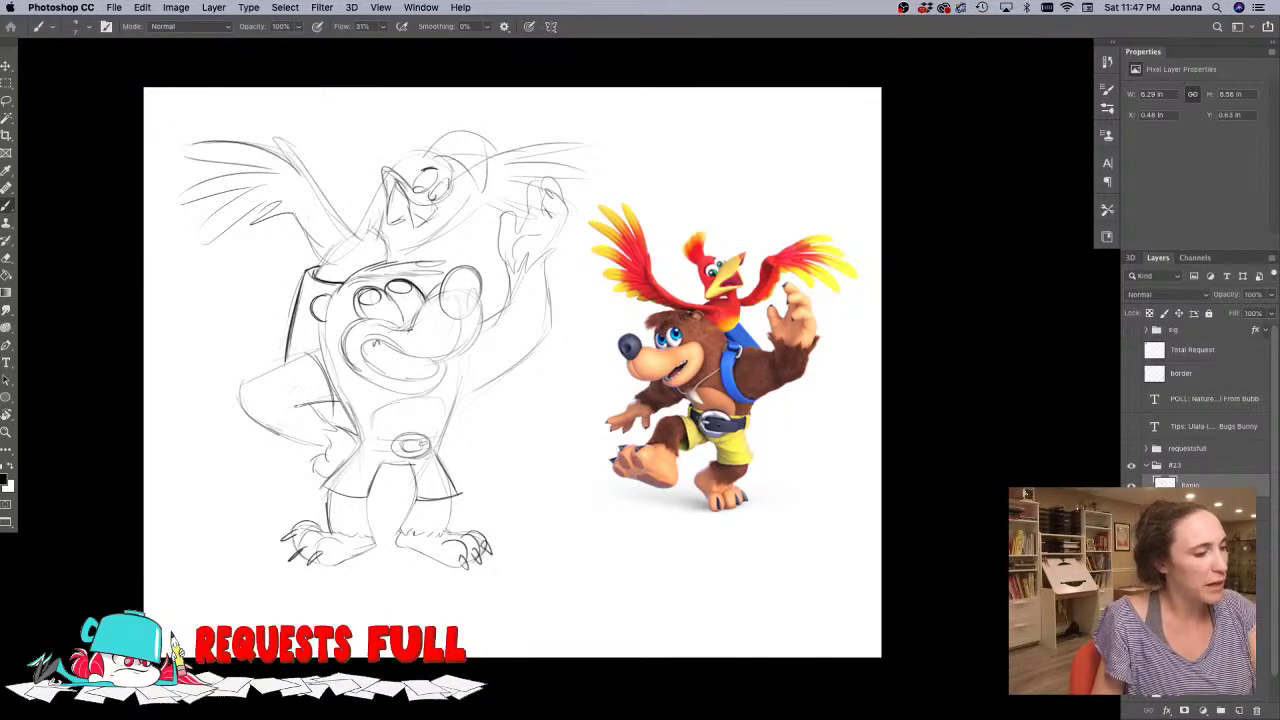
- Lighten the rough toes on the bear's left-side foot and darken the outline of the shorts leg above it
{"action": "key", "text": "e"}
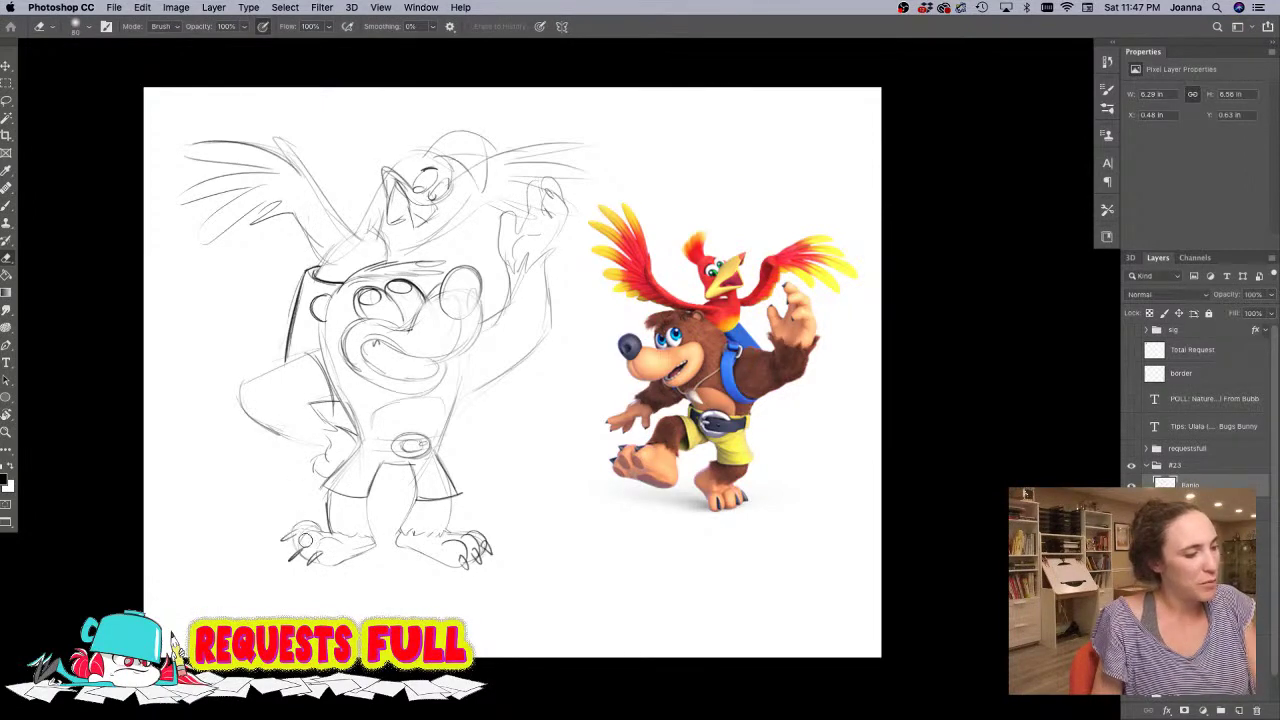
{"action": "key", "text": "b"}
{"action": "scroll", "coordinate": [292, 540], "scroll_direction": "up", "scroll_amount": 1}
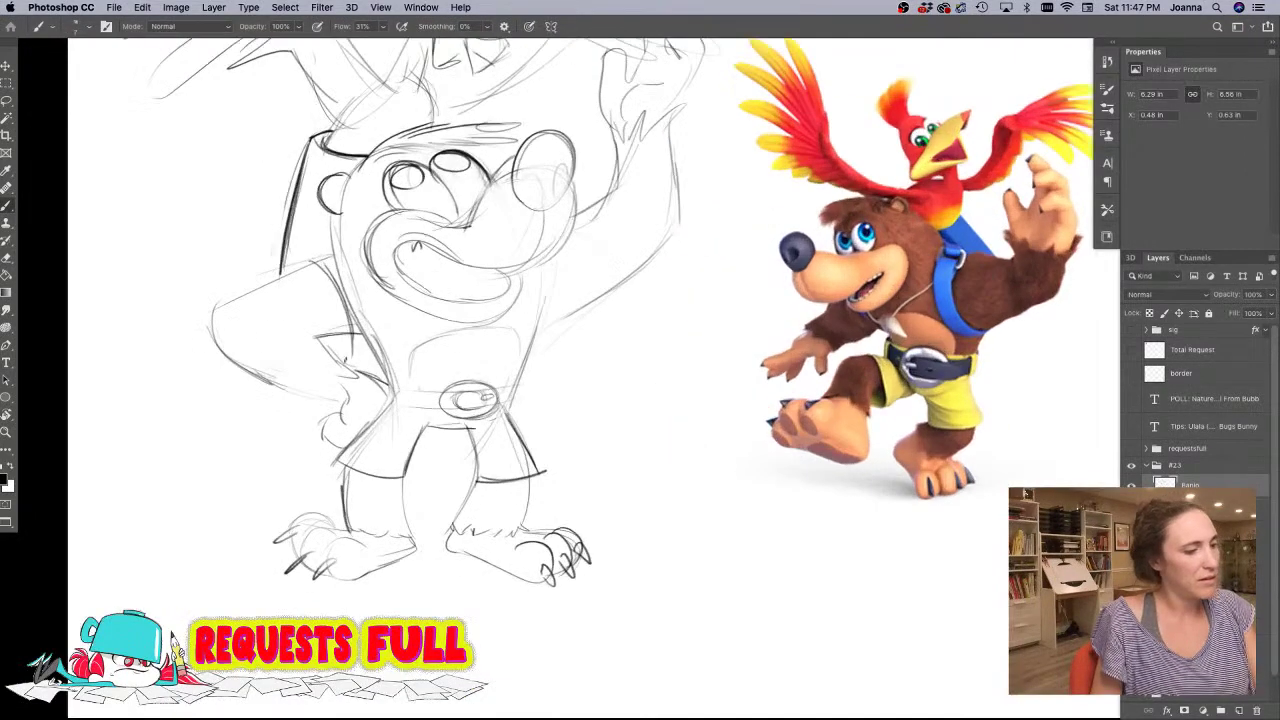
{"action": "left_click_drag", "start_coordinate": [396, 396], "coordinate": [342, 456]}
{"action": "left_click_drag", "start_coordinate": [428, 424], "coordinate": [404, 480]}
{"action": "left_click_drag", "start_coordinate": [334, 460], "coordinate": [356, 473]}
- Redraw the bear's left-side lower leg, toes and claws in darker lines
{"action": "mouse_move", "coordinate": [345, 469]}
{"action": "left_mouse_down"}
{"action": "mouse_move", "coordinate": [342, 504]}
{"action": "mouse_move", "coordinate": [414, 549]}
{"action": "mouse_move", "coordinate": [328, 577]}
{"action": "mouse_move", "coordinate": [367, 553]}
{"action": "mouse_move", "coordinate": [327, 568]}
{"action": "mouse_move", "coordinate": [338, 559]}
{"action": "mouse_move", "coordinate": [314, 581]}
{"action": "left_mouse_up"}
{"action": "mouse_move", "coordinate": [338, 560]}
{"action": "left_mouse_down"}
{"action": "mouse_move", "coordinate": [319, 581]}
{"action": "mouse_move", "coordinate": [292, 570]}
{"action": "left_mouse_up"}
{"action": "left_click_drag", "start_coordinate": [338, 530], "coordinate": [300, 550]}
{"action": "left_click_drag", "start_coordinate": [308, 552], "coordinate": [298, 570]}
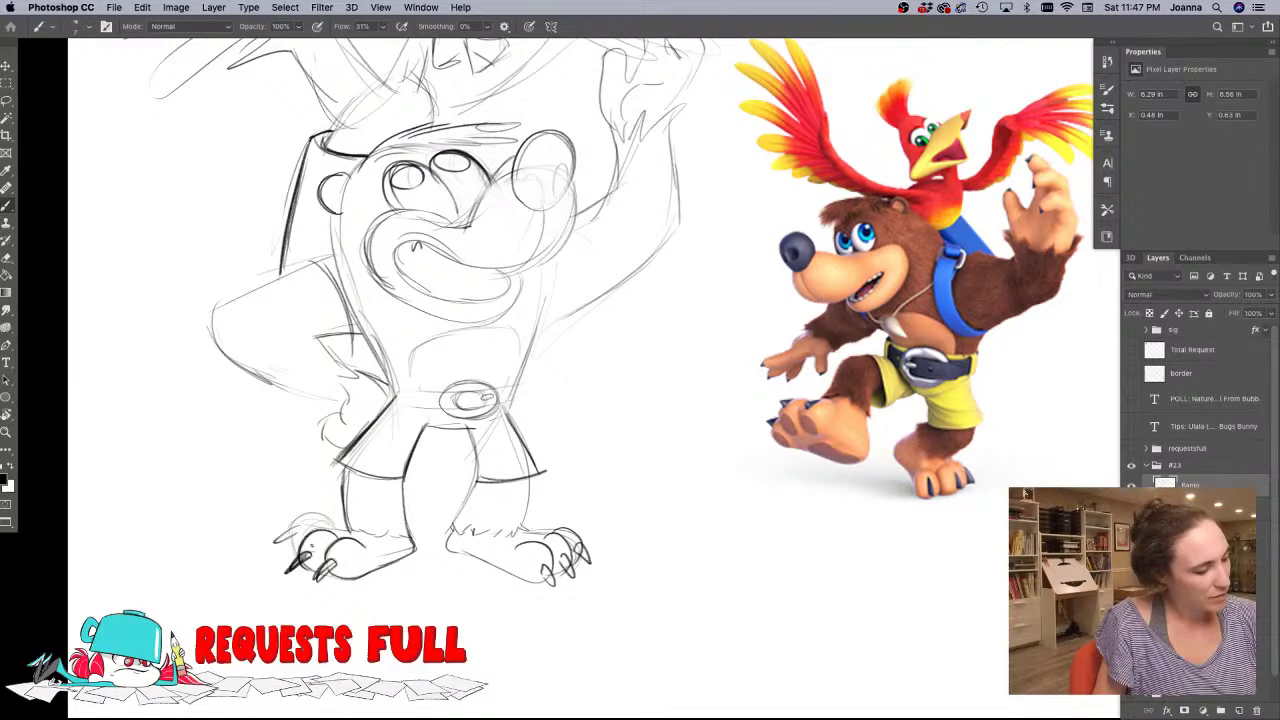
{"action": "mouse_move", "coordinate": [334, 518]}
{"action": "left_mouse_down"}
{"action": "mouse_move", "coordinate": [274, 546]}
{"action": "mouse_move", "coordinate": [296, 560]}
{"action": "left_mouse_up"}
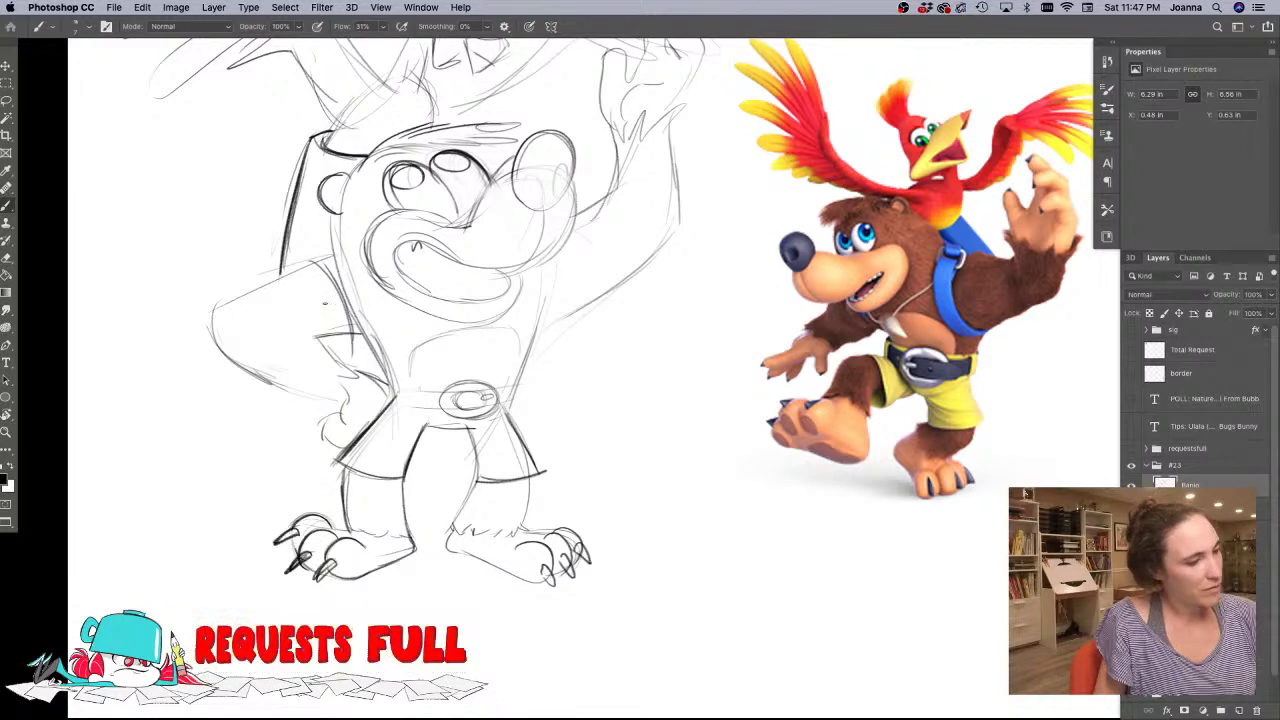
- Lighten the belt and right-side shorts lines, and redraw the fingers of the hand on the bear's hip
{"action": "key", "text": "e"}
{"action": "mouse_move", "coordinate": [470, 396]}
{"action": "left_mouse_down"}
{"action": "mouse_move", "coordinate": [492, 402]}
{"action": "mouse_move", "coordinate": [450, 396]}
{"action": "mouse_move", "coordinate": [505, 405]}
{"action": "mouse_move", "coordinate": [540, 470]}
{"action": "mouse_move", "coordinate": [552, 466]}
{"action": "left_mouse_up"}
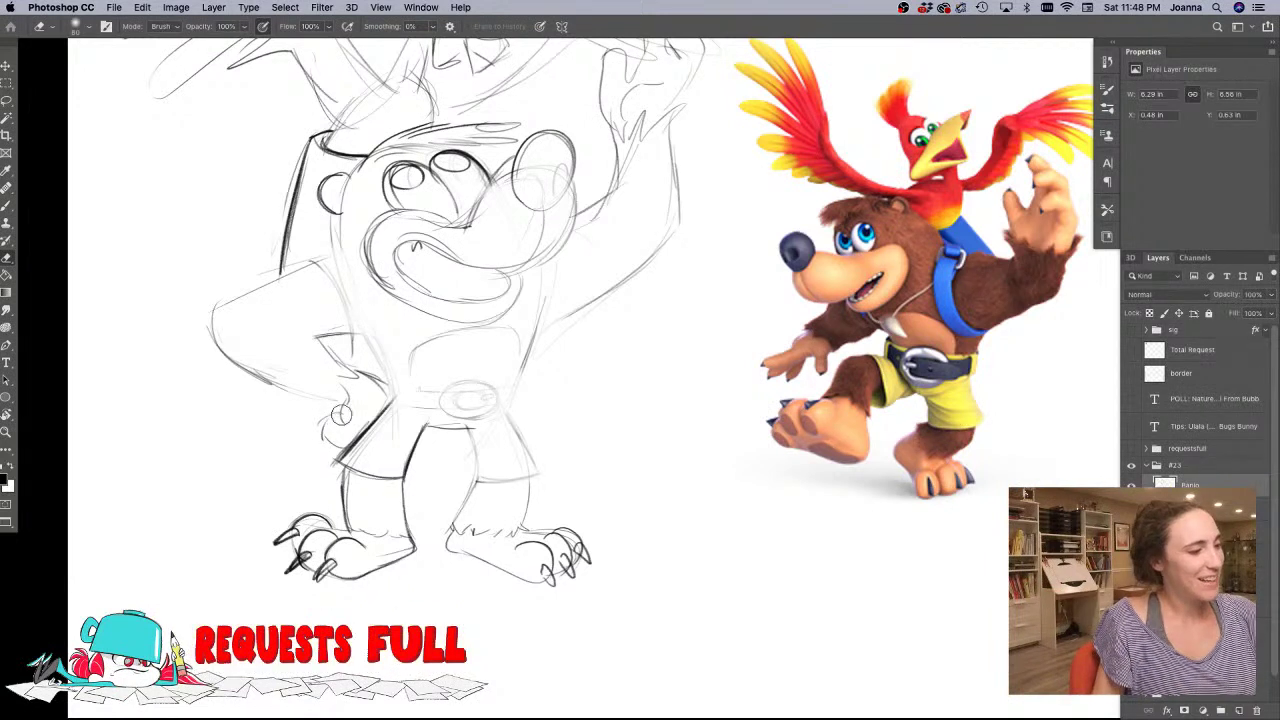
{"action": "key", "text": "b"}
{"action": "mouse_move", "coordinate": [348, 400]}
{"action": "left_mouse_down"}
{"action": "mouse_move", "coordinate": [344, 420]}
{"action": "mouse_move", "coordinate": [322, 423]}
{"action": "left_mouse_up"}
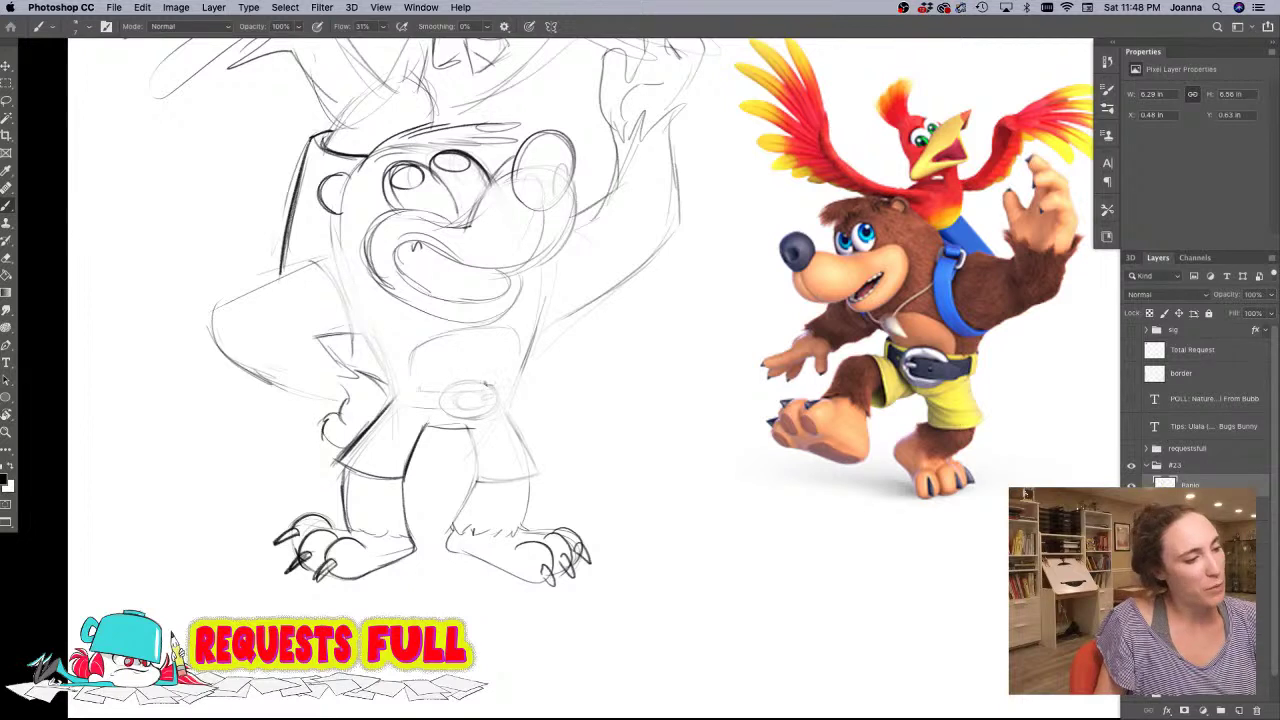
- Darken the bear's belt, oval buckle and torso side, and redraw the right-side shorts leg
{"action": "mouse_move", "coordinate": [487, 384]}
{"action": "left_mouse_down"}
{"action": "mouse_move", "coordinate": [467, 381]}
{"action": "mouse_move", "coordinate": [494, 409]}
{"action": "mouse_move", "coordinate": [440, 394]}
{"action": "mouse_move", "coordinate": [478, 418]}
{"action": "mouse_move", "coordinate": [492, 410]}
{"action": "mouse_move", "coordinate": [455, 392]}
{"action": "left_mouse_up"}
{"action": "mouse_move", "coordinate": [550, 284]}
{"action": "left_mouse_down"}
{"action": "mouse_move", "coordinate": [540, 346]}
{"action": "mouse_move", "coordinate": [505, 405]}
{"action": "mouse_move", "coordinate": [494, 388]}
{"action": "mouse_move", "coordinate": [494, 408]}
{"action": "mouse_move", "coordinate": [388, 391]}
{"action": "left_mouse_up"}
{"action": "left_click_drag", "start_coordinate": [432, 401], "coordinate": [392, 409]}
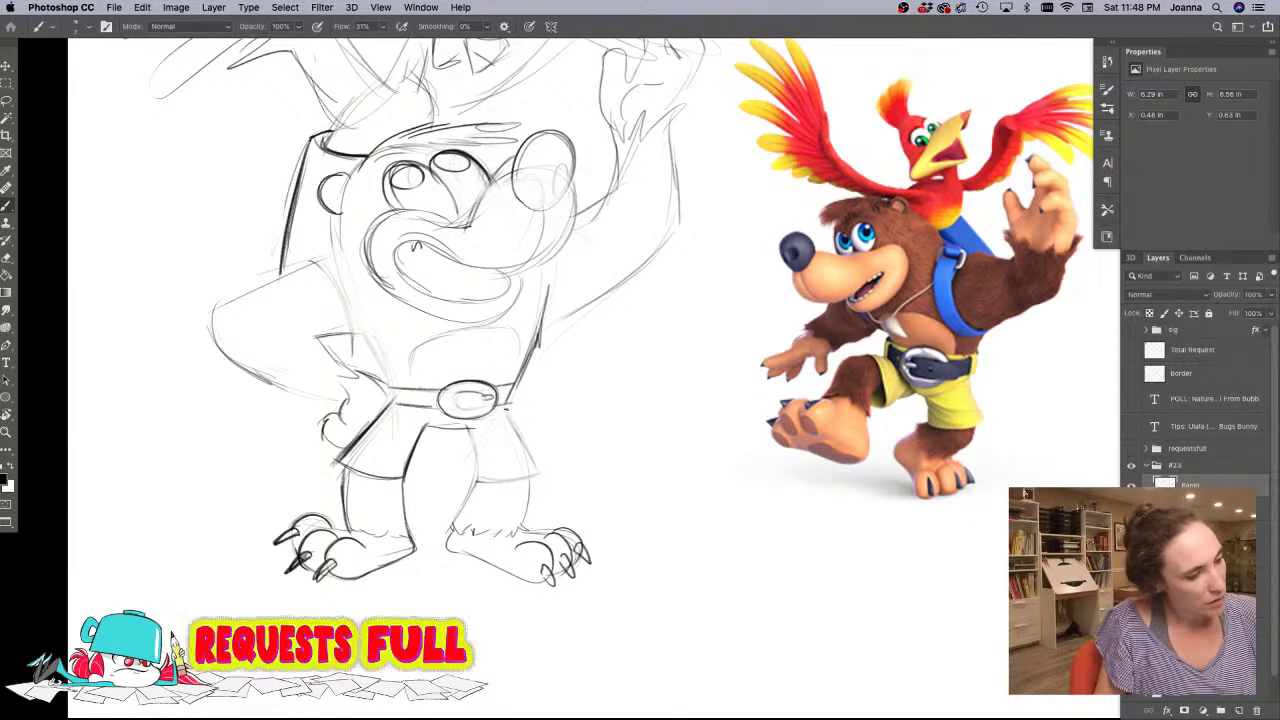
{"action": "mouse_move", "coordinate": [506, 404]}
{"action": "left_mouse_down"}
{"action": "mouse_move", "coordinate": [541, 470]}
{"action": "mouse_move", "coordinate": [480, 482]}
{"action": "left_mouse_up"}
{"action": "left_click_drag", "start_coordinate": [471, 427], "coordinate": [450, 531]}
{"action": "left_click_drag", "start_coordinate": [290, 385], "coordinate": [283, 443]}
- Lighten the sketch lines of the bird's face and beak and of the bear's muzzle with the Eraser
{"action": "scroll", "coordinate": [283, 444], "scroll_direction": "up", "scroll_amount": 6}
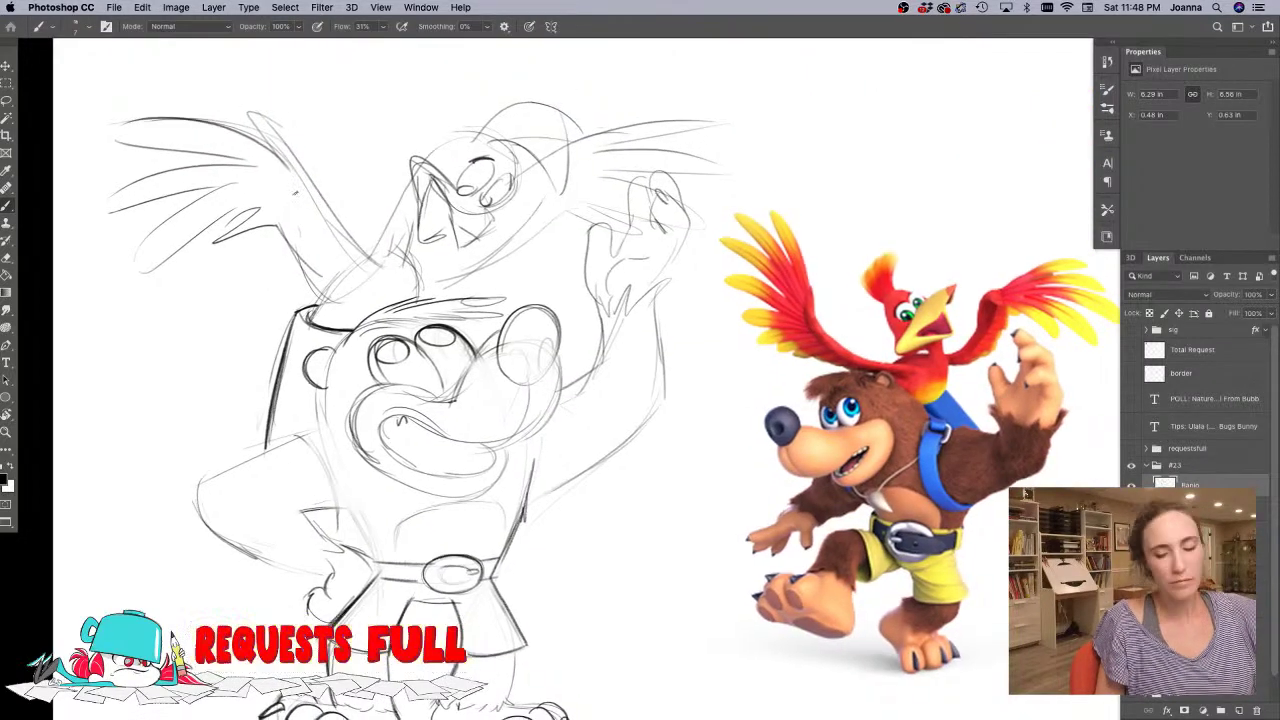
{"action": "key", "text": "e"}
{"action": "left_click_drag", "start_coordinate": [416, 157], "coordinate": [502, 186]}
{"action": "left_click_drag", "start_coordinate": [362, 397], "coordinate": [340, 481]}
{"action": "mouse_move", "coordinate": [387, 558]}
{"action": "left_mouse_down"}
{"action": "mouse_move", "coordinate": [476, 570]}
{"action": "mouse_move", "coordinate": [437, 584]}
{"action": "mouse_move", "coordinate": [442, 570]}
{"action": "mouse_move", "coordinate": [429, 569]}
{"action": "mouse_move", "coordinate": [422, 583]}
{"action": "left_mouse_up"}
{"action": "key", "text": "b"}
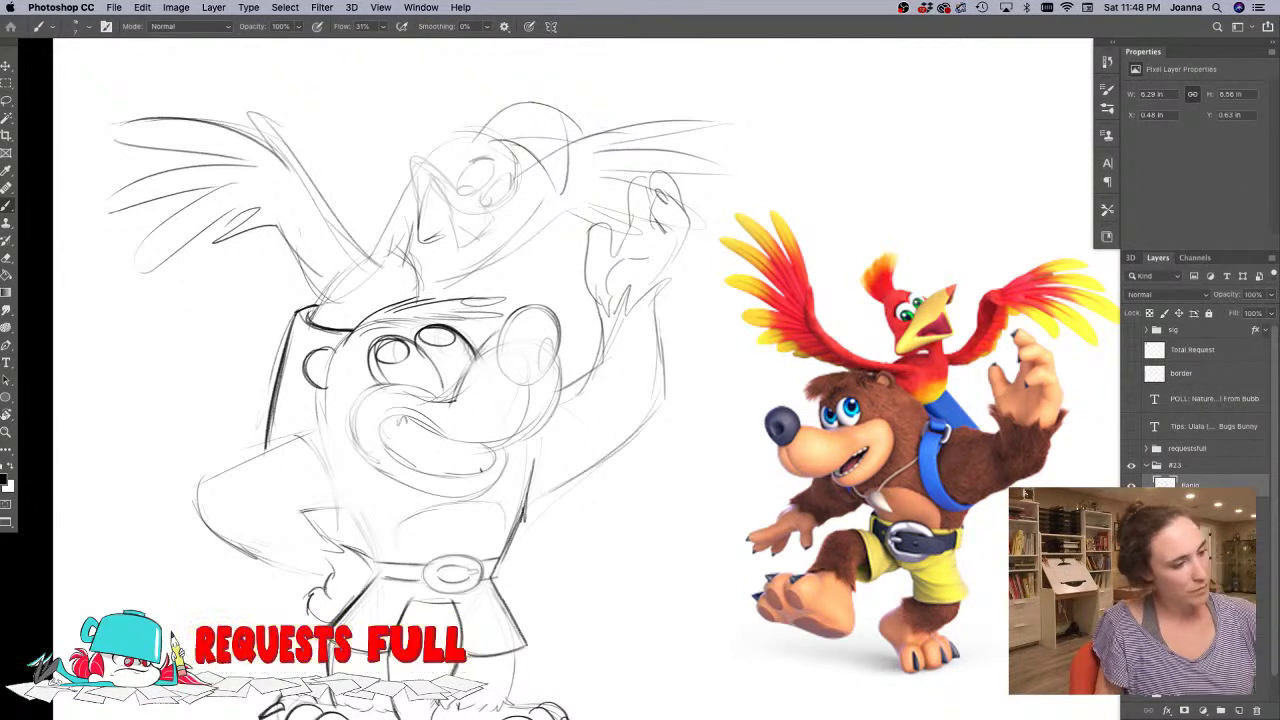
- Redraw the bear's belly patch, large oval nose and muzzle bridge in darker lines, and lighten the rough mouth
{"action": "mouse_move", "coordinate": [507, 520]}
{"action": "left_mouse_down"}
{"action": "mouse_move", "coordinate": [495, 556]}
{"action": "mouse_move", "coordinate": [504, 514]}
{"action": "mouse_move", "coordinate": [442, 503]}
{"action": "mouse_move", "coordinate": [396, 522]}
{"action": "mouse_move", "coordinate": [389, 560]}
{"action": "left_mouse_up"}
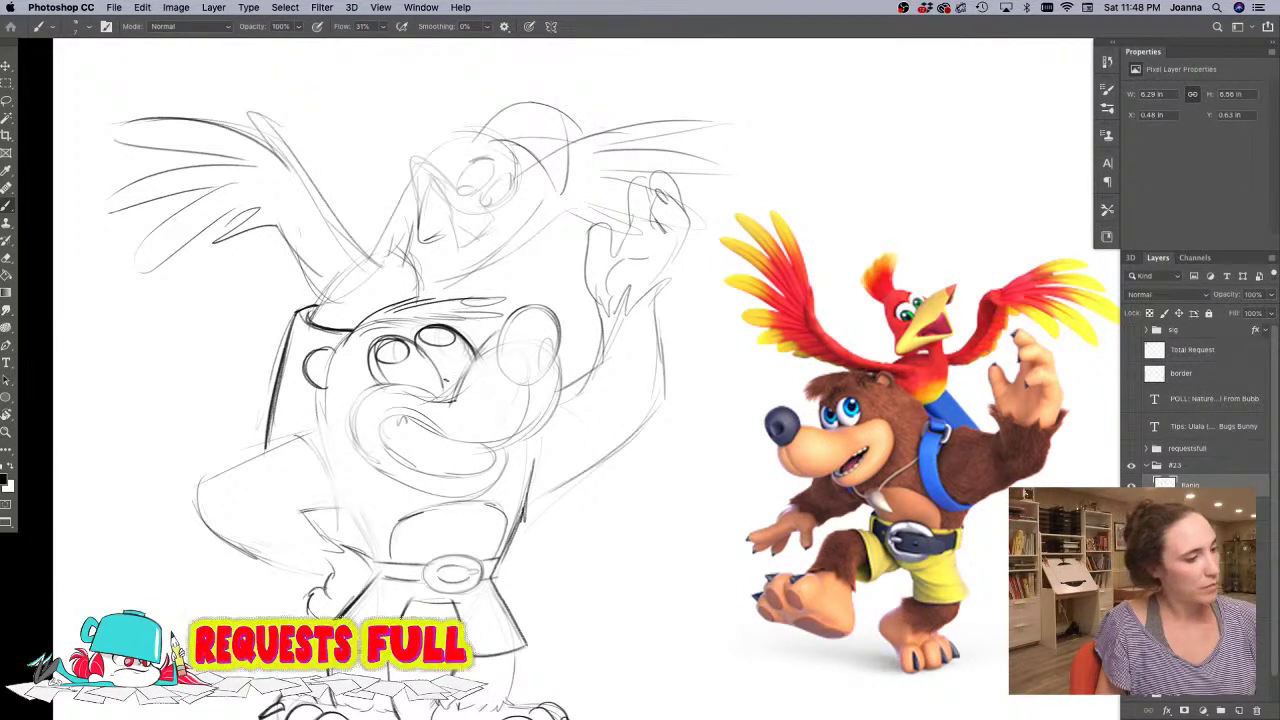
{"action": "mouse_move", "coordinate": [500, 334]}
{"action": "left_mouse_down"}
{"action": "mouse_move", "coordinate": [460, 400]}
{"action": "mouse_move", "coordinate": [540, 308]}
{"action": "mouse_move", "coordinate": [499, 368]}
{"action": "mouse_move", "coordinate": [552, 384]}
{"action": "mouse_move", "coordinate": [560, 308]}
{"action": "mouse_move", "coordinate": [518, 304]}
{"action": "mouse_move", "coordinate": [532, 380]}
{"action": "mouse_move", "coordinate": [556, 364]}
{"action": "mouse_move", "coordinate": [506, 376]}
{"action": "mouse_move", "coordinate": [552, 422]}
{"action": "mouse_move", "coordinate": [470, 446]}
{"action": "left_mouse_up"}
{"action": "mouse_move", "coordinate": [454, 400]}
{"action": "left_mouse_down"}
{"action": "mouse_move", "coordinate": [362, 392]}
{"action": "mouse_move", "coordinate": [384, 480]}
{"action": "mouse_move", "coordinate": [494, 470]}
{"action": "mouse_move", "coordinate": [550, 418]}
{"action": "left_mouse_up"}
{"action": "key", "text": "e"}
{"action": "key", "text": "b"}
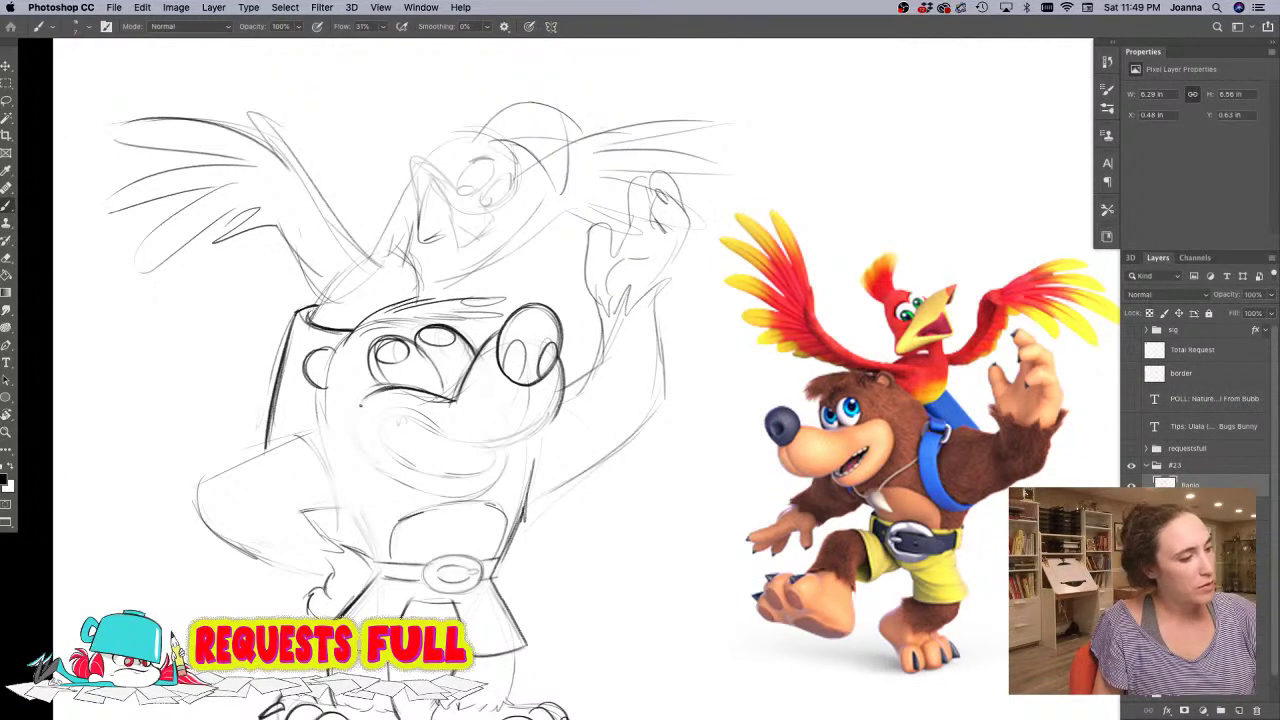
- Redraw the bear's muzzle, jaw and open mouth in darker, clean lines
{"action": "mouse_move", "coordinate": [351, 412]}
{"action": "left_mouse_down"}
{"action": "mouse_move", "coordinate": [362, 460]}
{"action": "mouse_move", "coordinate": [418, 488]}
{"action": "mouse_move", "coordinate": [500, 478]}
{"action": "mouse_move", "coordinate": [502, 444]}
{"action": "left_mouse_up"}
{"action": "left_click_drag", "start_coordinate": [534, 384], "coordinate": [503, 442]}
{"action": "left_click_drag", "start_coordinate": [557, 402], "coordinate": [515, 442]}
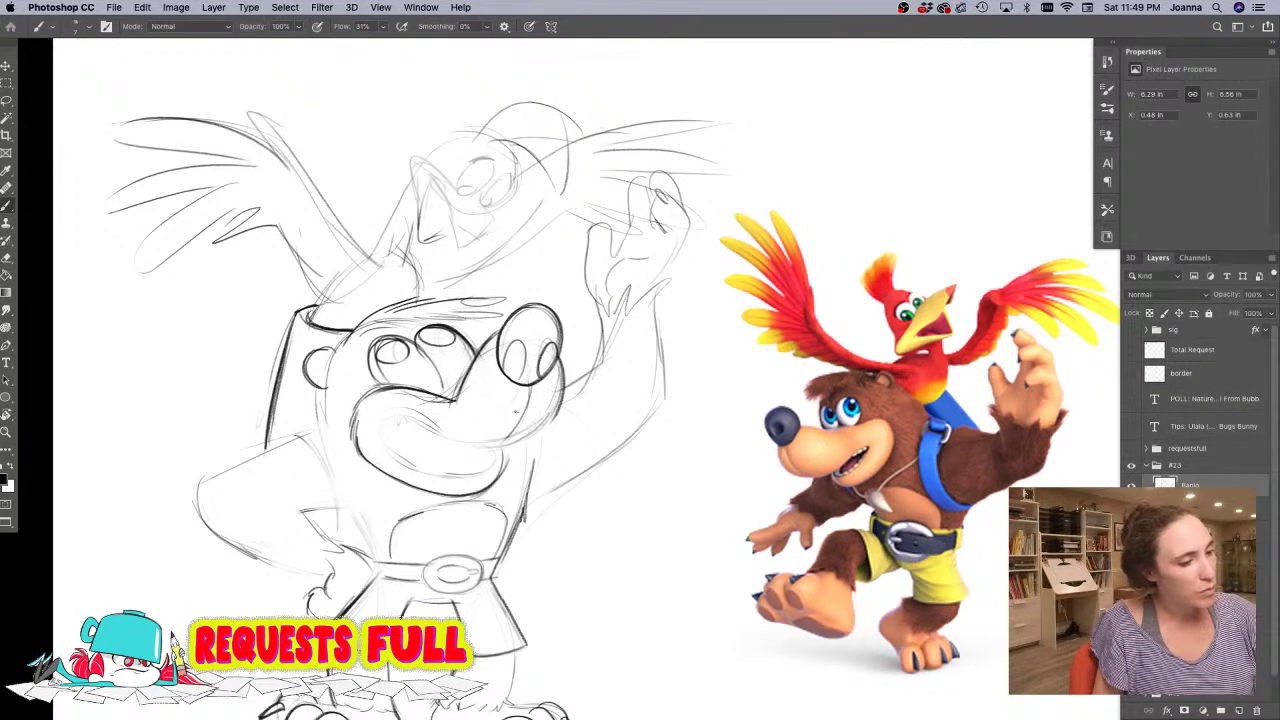
{"action": "left_click_drag", "start_coordinate": [557, 402], "coordinate": [543, 424]}
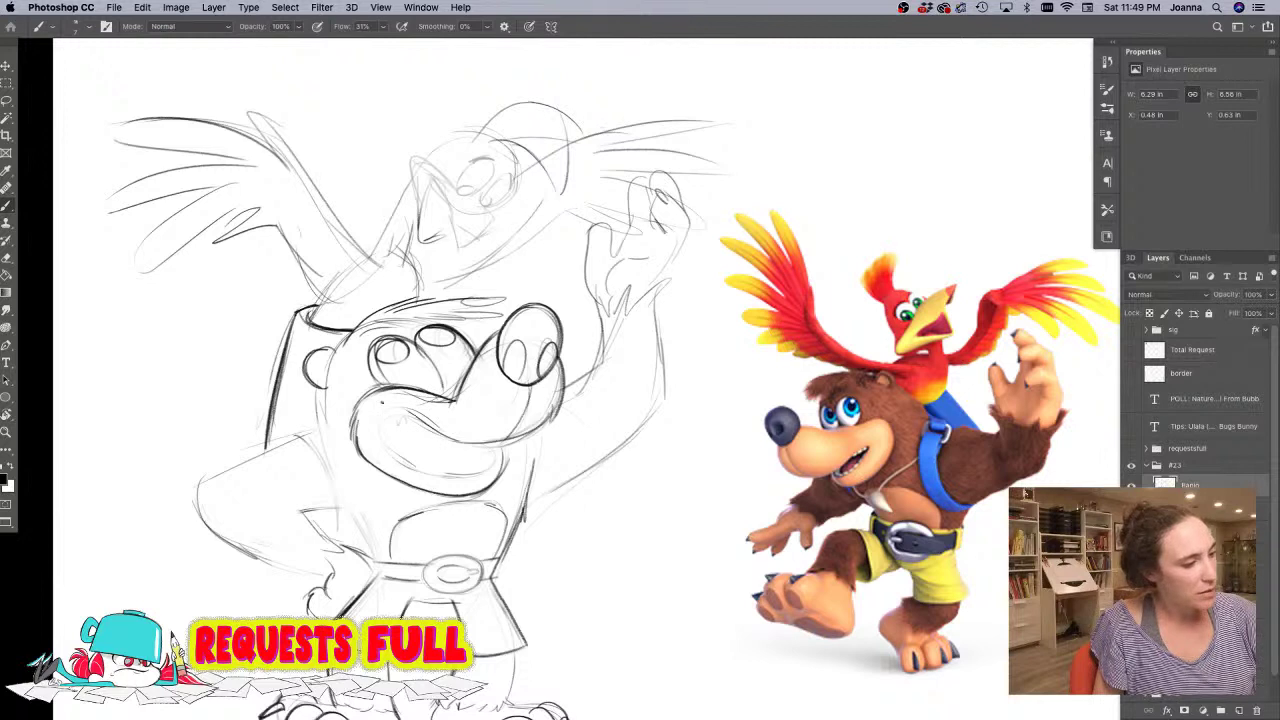
{"action": "mouse_move", "coordinate": [428, 412]}
{"action": "left_mouse_down"}
{"action": "mouse_move", "coordinate": [390, 412]}
{"action": "mouse_move", "coordinate": [374, 432]}
{"action": "mouse_move", "coordinate": [436, 478]}
{"action": "mouse_move", "coordinate": [494, 464]}
{"action": "mouse_move", "coordinate": [499, 446]}
{"action": "left_mouse_up"}
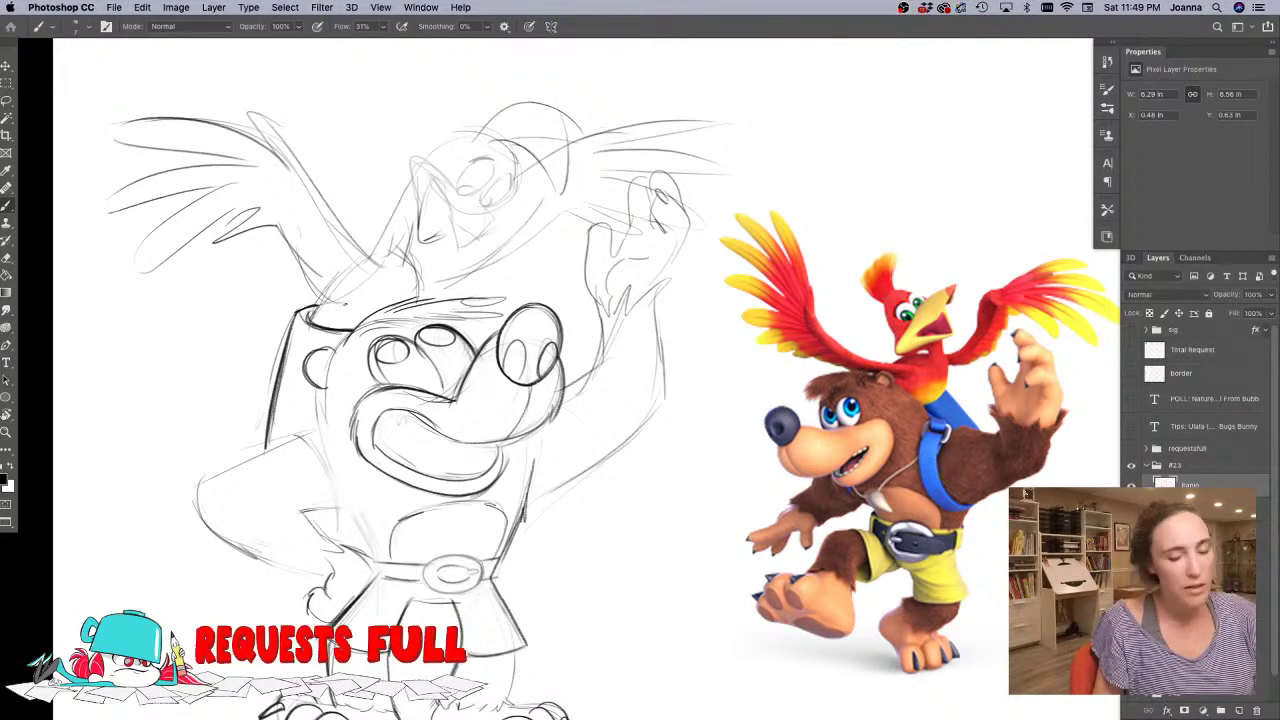
- Lighten the bear's rough eye on the ear side and redraw the eye outlines in darker lines
{"action": "key", "text": "e"}
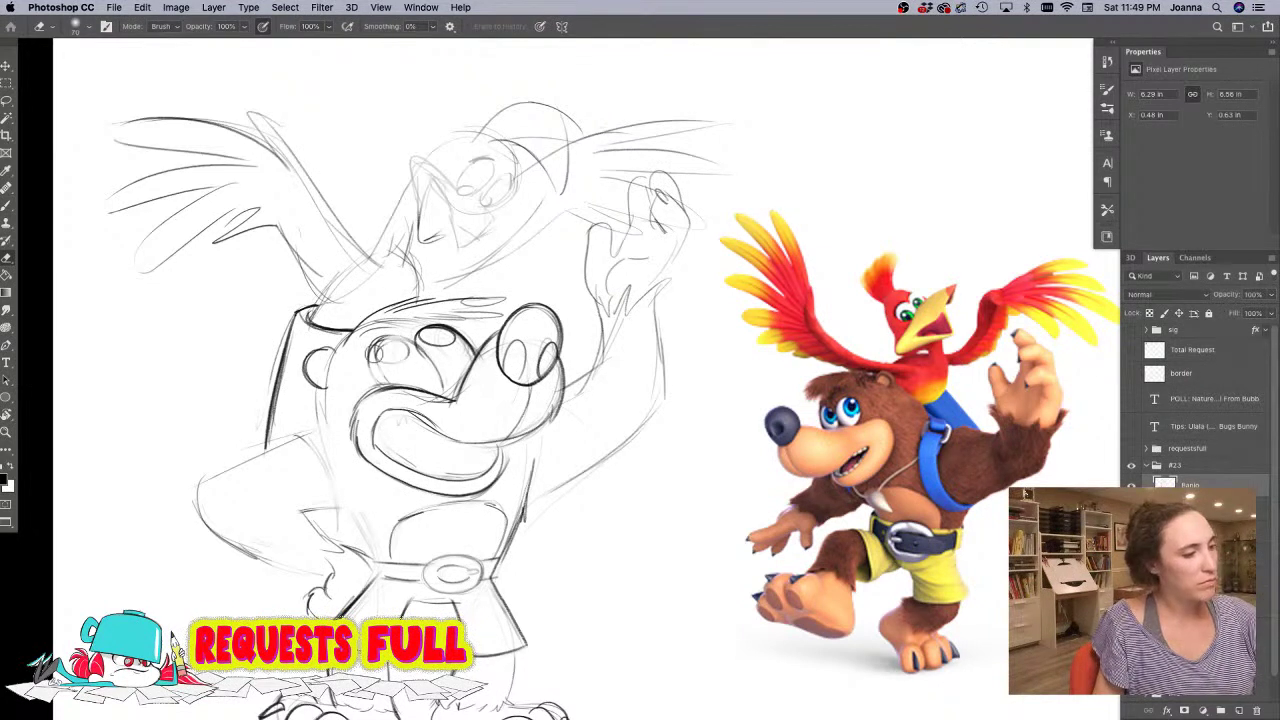
{"action": "left_click_drag", "start_coordinate": [377, 352], "coordinate": [405, 333]}
{"action": "left_click_drag", "start_coordinate": [412, 366], "coordinate": [414, 322]}
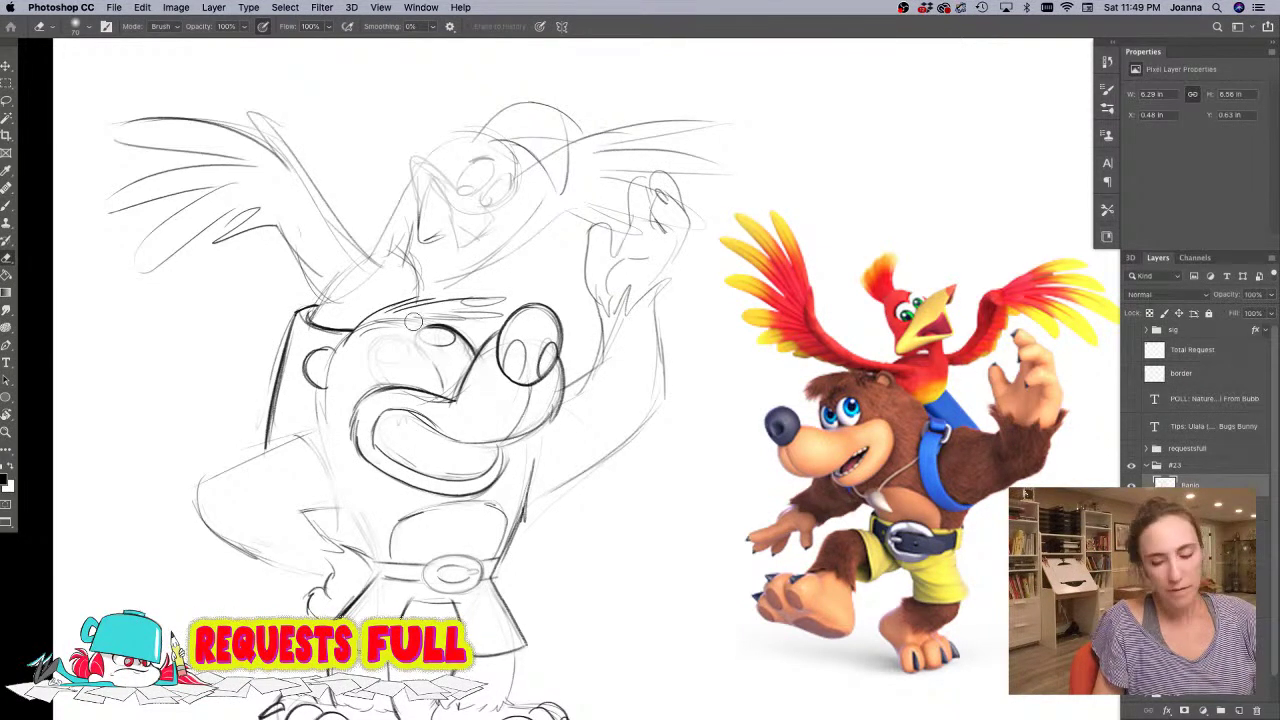
{"action": "key", "text": "b"}
{"action": "mouse_move", "coordinate": [442, 392]}
{"action": "left_mouse_down"}
{"action": "mouse_move", "coordinate": [401, 337]}
{"action": "mouse_move", "coordinate": [366, 356]}
{"action": "mouse_move", "coordinate": [367, 383]}
{"action": "left_mouse_up"}
{"action": "mouse_move", "coordinate": [383, 338]}
{"action": "left_mouse_down"}
{"action": "mouse_move", "coordinate": [365, 370]}
{"action": "mouse_move", "coordinate": [395, 335]}
{"action": "mouse_move", "coordinate": [371, 356]}
{"action": "mouse_move", "coordinate": [431, 327]}
{"action": "left_mouse_up"}
- Redraw the bear's raised arm, furry wrist, palm and fingers in darker lines
{"action": "left_click_drag", "start_coordinate": [570, 388], "coordinate": [596, 364]}
{"action": "mouse_move", "coordinate": [654, 294]}
{"action": "left_mouse_down"}
{"action": "mouse_move", "coordinate": [664, 416]}
{"action": "mouse_move", "coordinate": [528, 508]}
{"action": "left_mouse_up"}
{"action": "mouse_move", "coordinate": [610, 296]}
{"action": "left_mouse_down"}
{"action": "mouse_move", "coordinate": [646, 254]}
{"action": "mouse_move", "coordinate": [647, 291]}
{"action": "left_mouse_up"}
{"action": "left_click_drag", "start_coordinate": [683, 236], "coordinate": [656, 282]}
{"action": "left_click_drag", "start_coordinate": [666, 196], "coordinate": [690, 222]}
{"action": "mouse_move", "coordinate": [668, 196]}
{"action": "left_mouse_down"}
{"action": "mouse_move", "coordinate": [654, 212]}
{"action": "mouse_move", "coordinate": [659, 172]}
{"action": "mouse_move", "coordinate": [651, 215]}
{"action": "mouse_move", "coordinate": [638, 177]}
{"action": "mouse_move", "coordinate": [615, 253]}
{"action": "mouse_move", "coordinate": [586, 236]}
{"action": "mouse_move", "coordinate": [608, 312]}
{"action": "left_mouse_up"}
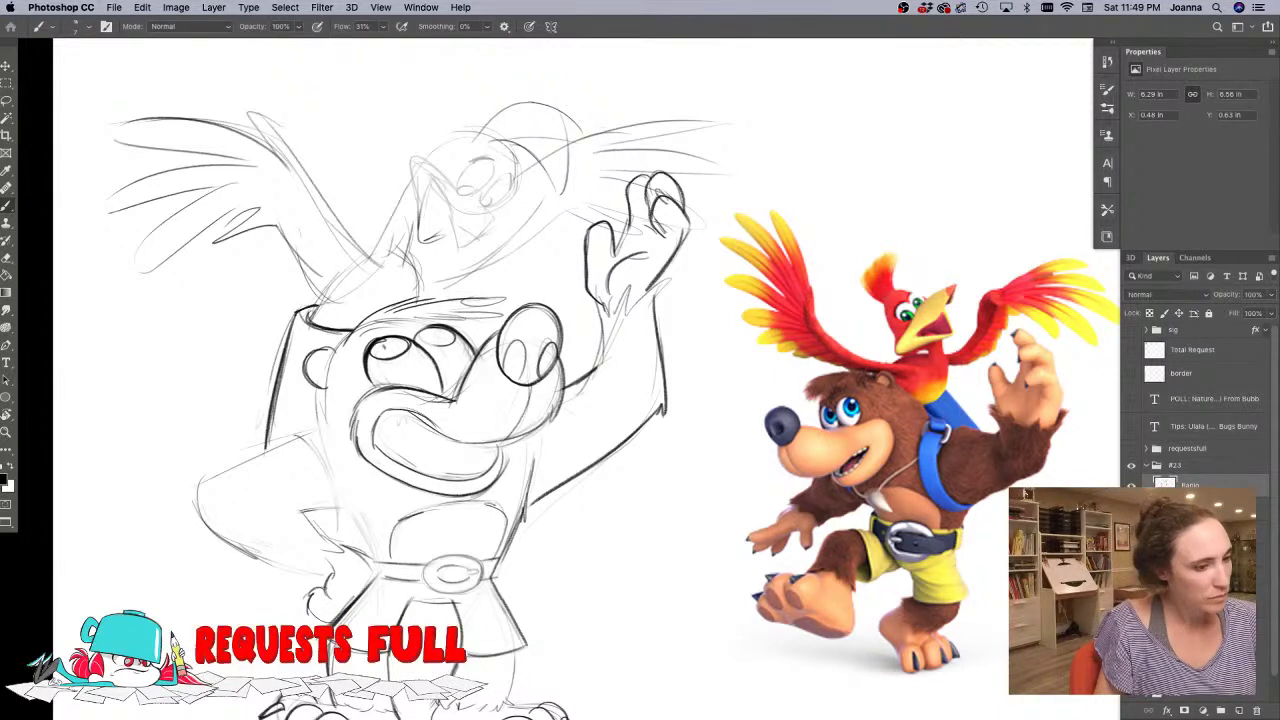
- Fill in the bear's upward-looking pupils, add the upper teeth, and darken the shoulder strap beside the bent arm
{"action": "mouse_move", "coordinate": [379, 347]}
{"action": "left_mouse_down"}
{"action": "mouse_move", "coordinate": [444, 332]}
{"action": "mouse_move", "coordinate": [428, 336]}
{"action": "left_mouse_up"}
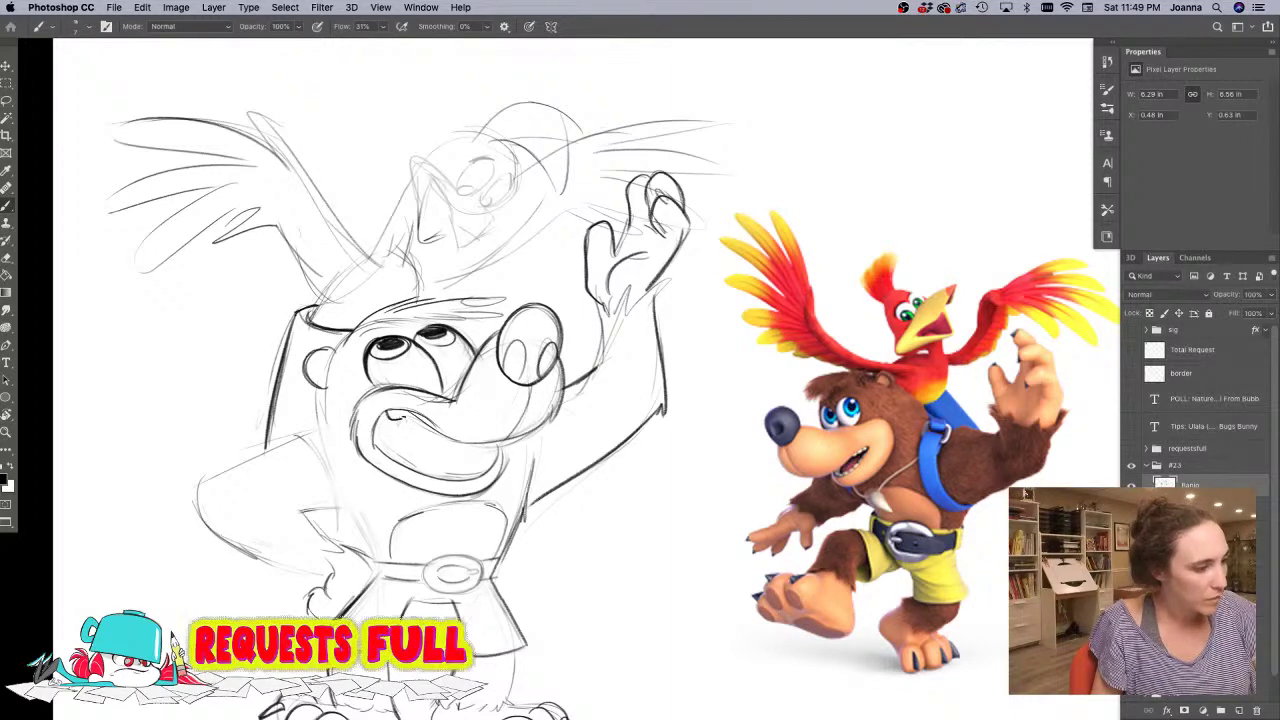
{"action": "scroll", "coordinate": [104, 379], "scroll_direction": "down", "scroll_amount": 5}
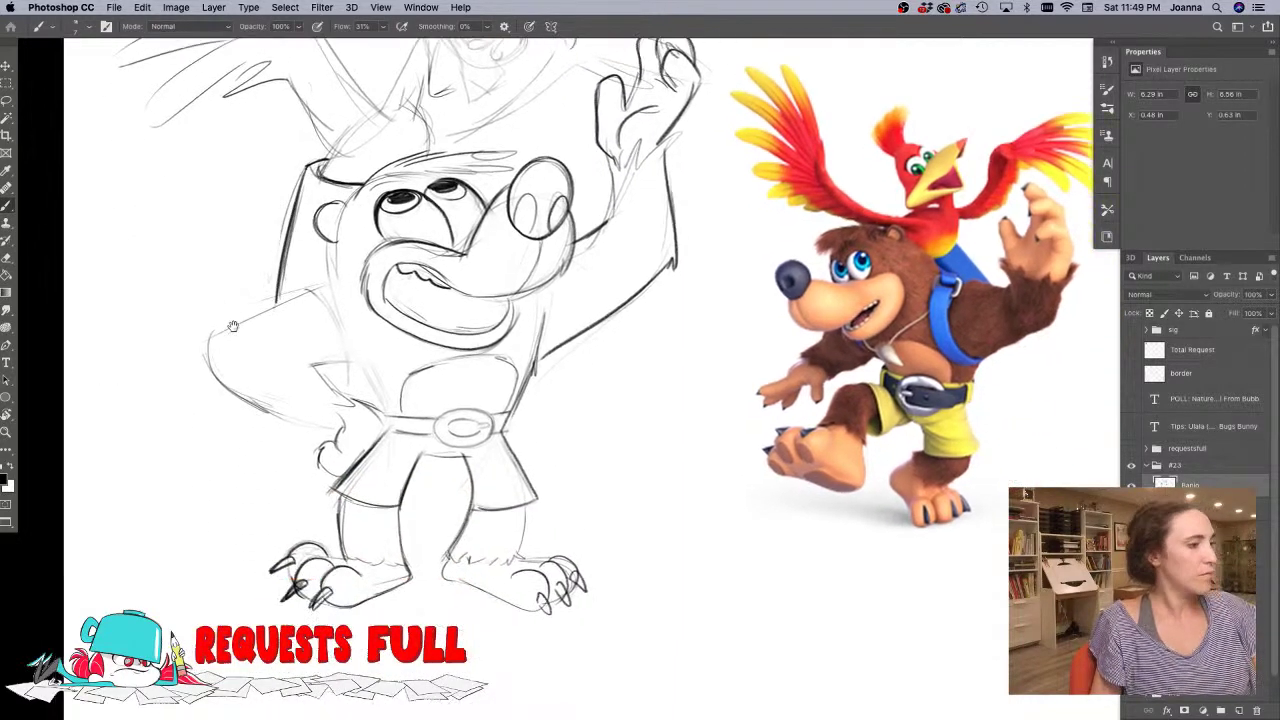
{"action": "mouse_move", "coordinate": [328, 266]}
{"action": "left_mouse_down"}
{"action": "mouse_move", "coordinate": [375, 370]}
{"action": "mouse_move", "coordinate": [358, 401]}
{"action": "mouse_move", "coordinate": [376, 382]}
{"action": "mouse_move", "coordinate": [385, 413]}
{"action": "left_mouse_up"}
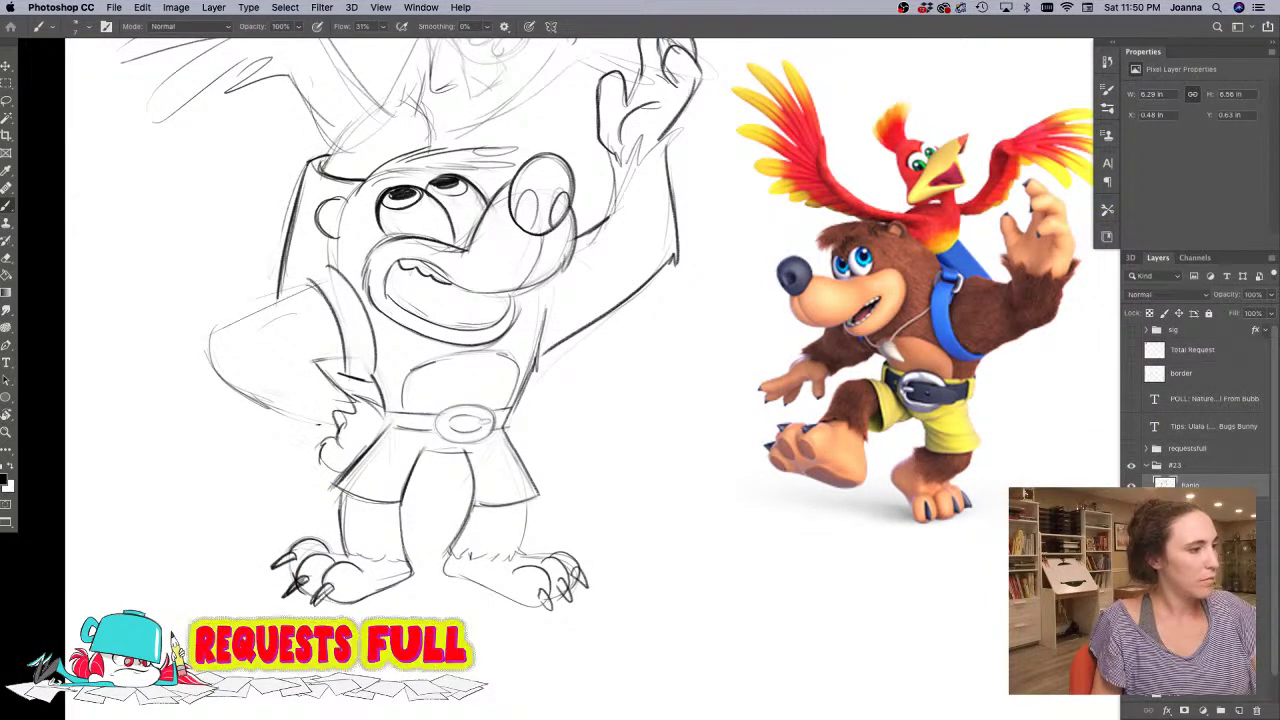
- Redraw the bird's eyes with filled pupils and its open beak in darker lines
{"action": "scroll", "coordinate": [324, 402], "scroll_direction": "up", "scroll_amount": 5}
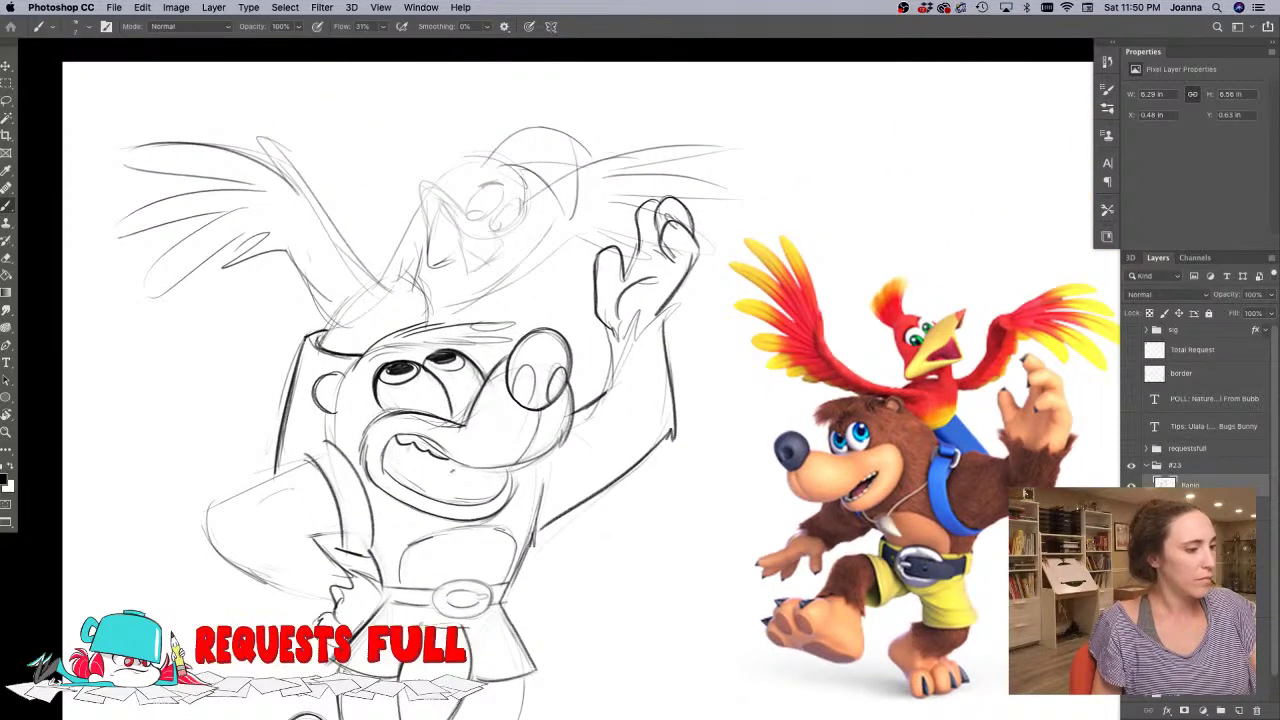
{"action": "scroll", "coordinate": [585, 390], "scroll_direction": "up", "scroll_amount": 2}
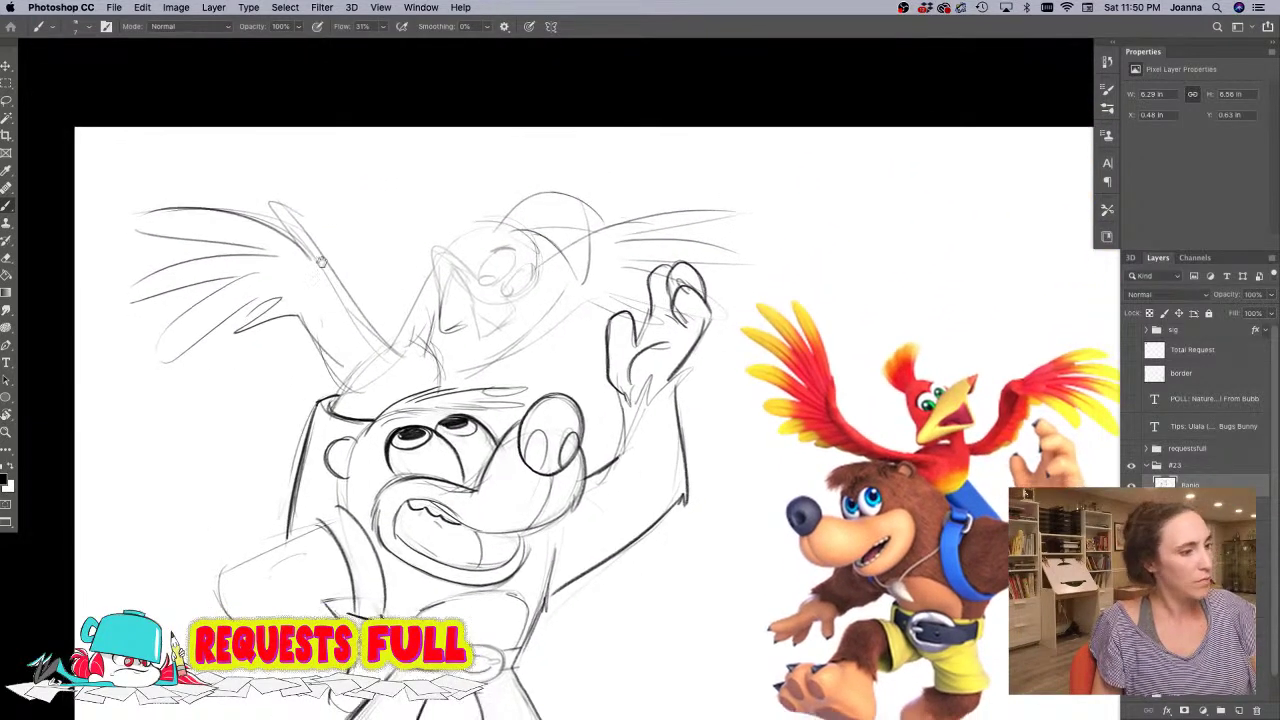
{"action": "mouse_move", "coordinate": [484, 256]}
{"action": "left_mouse_down"}
{"action": "mouse_move", "coordinate": [520, 248]}
{"action": "mouse_move", "coordinate": [494, 286]}
{"action": "mouse_move", "coordinate": [520, 256]}
{"action": "mouse_move", "coordinate": [478, 276]}
{"action": "mouse_move", "coordinate": [503, 295]}
{"action": "mouse_move", "coordinate": [502, 284]}
{"action": "mouse_move", "coordinate": [516, 312]}
{"action": "mouse_move", "coordinate": [484, 336]}
{"action": "left_mouse_up"}
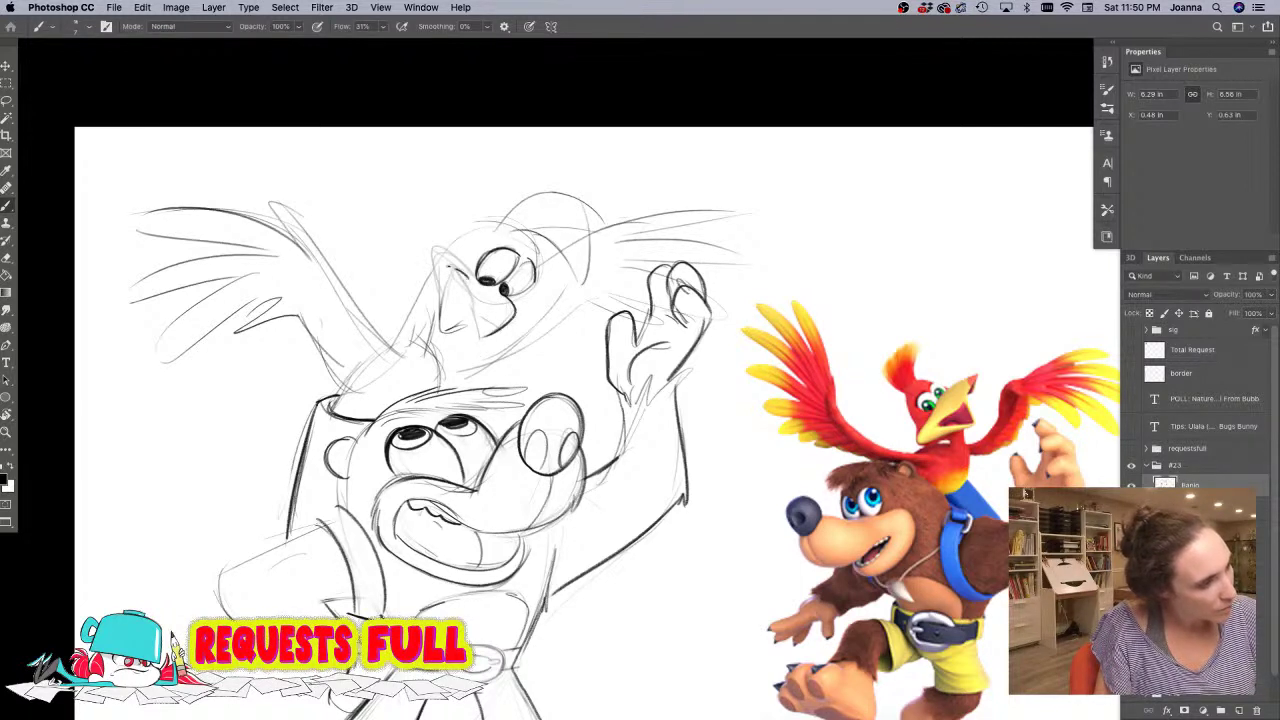
{"action": "mouse_move", "coordinate": [477, 278]}
{"action": "left_mouse_down"}
{"action": "mouse_move", "coordinate": [432, 249]}
{"action": "mouse_move", "coordinate": [446, 331]}
{"action": "left_mouse_up"}
{"action": "left_click_drag", "start_coordinate": [471, 285], "coordinate": [478, 336]}
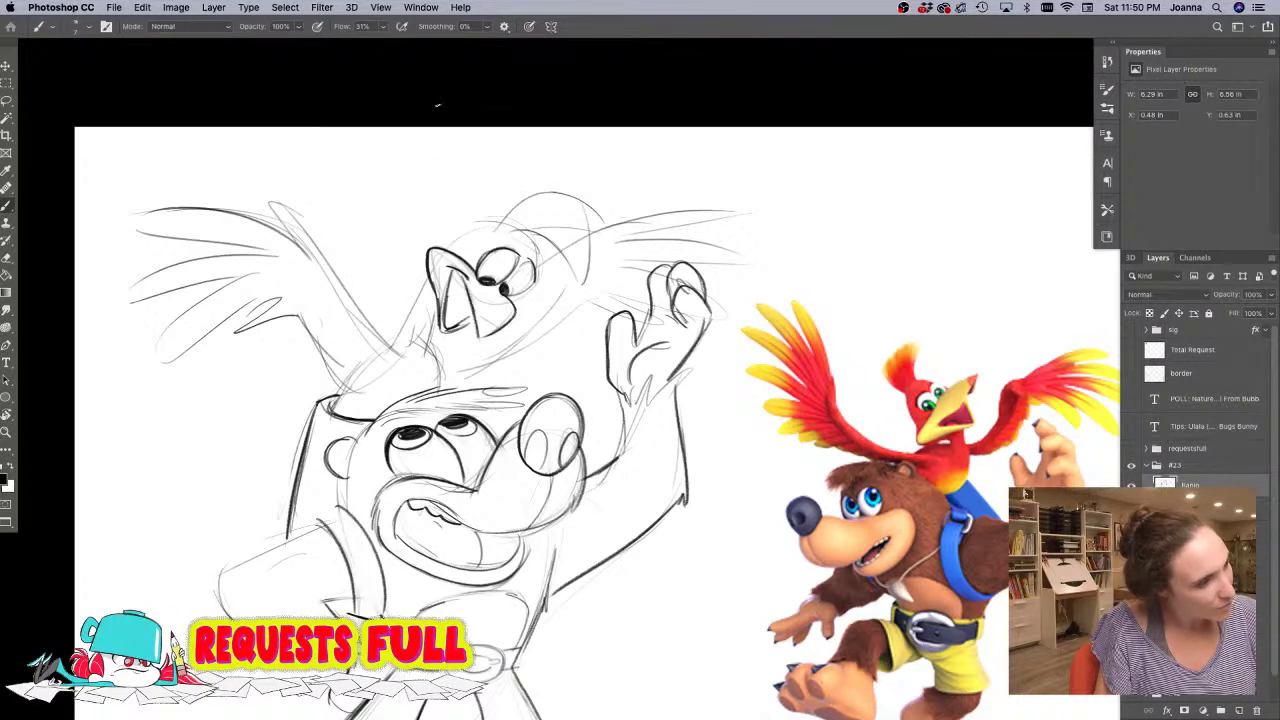
- Darken the bird's swept-back head crest and the top outline of its head
{"action": "mouse_move", "coordinate": [530, 257]}
{"action": "left_mouse_down"}
{"action": "mouse_move", "coordinate": [534, 286]}
{"action": "mouse_move", "coordinate": [519, 294]}
{"action": "left_mouse_up"}
{"action": "mouse_move", "coordinate": [485, 252]}
{"action": "left_mouse_down"}
{"action": "mouse_move", "coordinate": [518, 250]}
{"action": "mouse_move", "coordinate": [537, 266]}
{"action": "mouse_move", "coordinate": [534, 198]}
{"action": "mouse_move", "coordinate": [598, 213]}
{"action": "mouse_move", "coordinate": [581, 286]}
{"action": "left_mouse_up"}
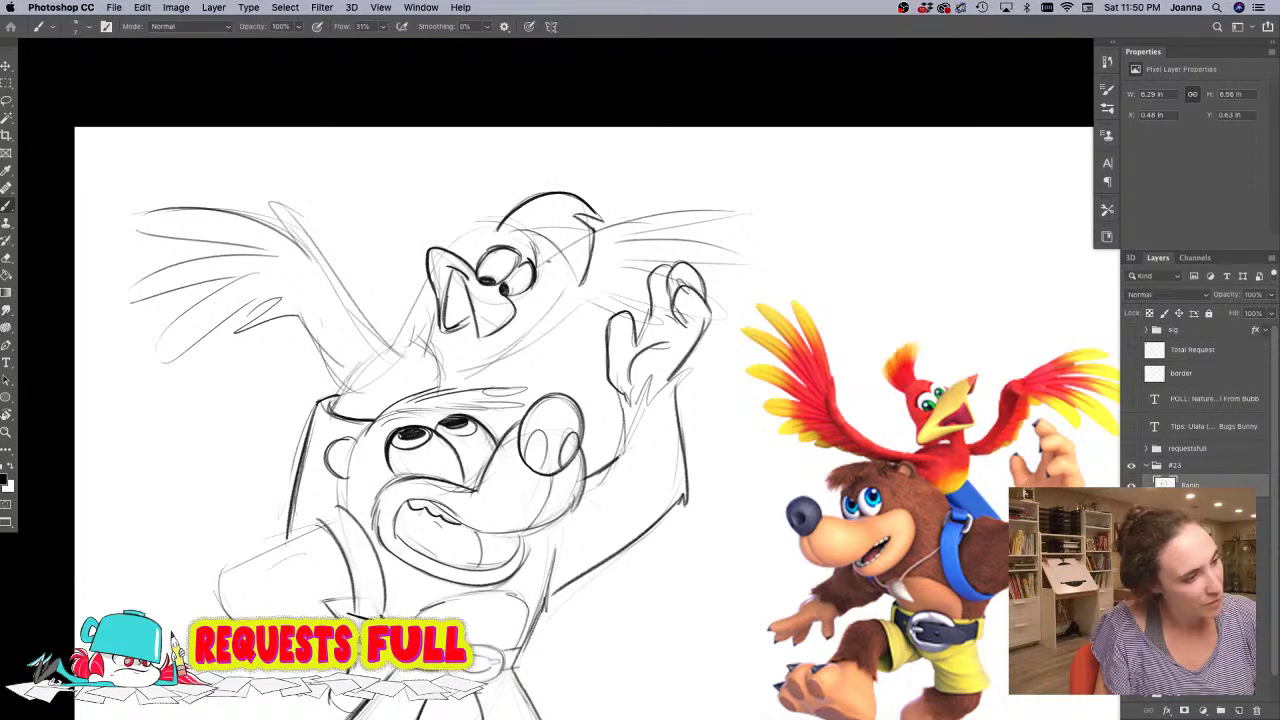
{"action": "left_click_drag", "start_coordinate": [508, 233], "coordinate": [577, 280]}
{"action": "mouse_move", "coordinate": [504, 227]}
{"action": "left_mouse_down"}
{"action": "mouse_move", "coordinate": [448, 250]}
{"action": "mouse_move", "coordinate": [520, 302]}
{"action": "left_mouse_up"}
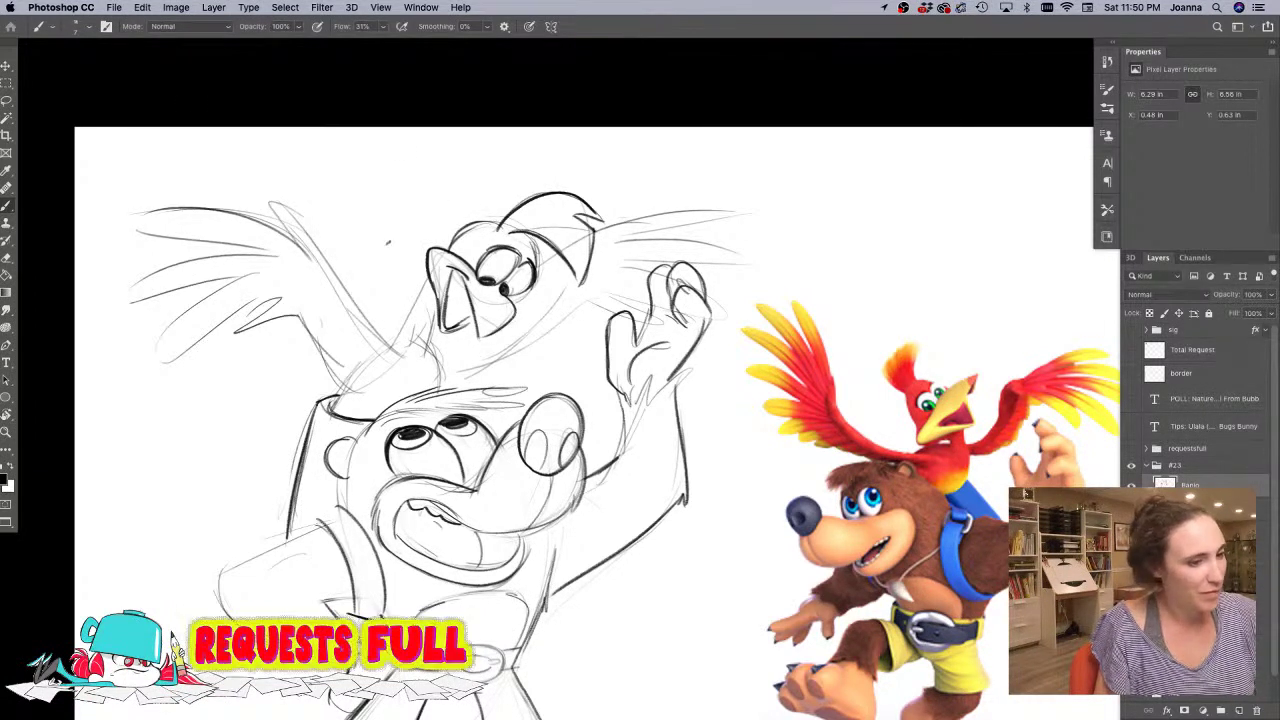
- Redraw the bird's neck and its left-side wing with long separated feathers in darker lines
{"action": "mouse_move", "coordinate": [434, 277]}
{"action": "left_mouse_down"}
{"action": "mouse_move", "coordinate": [394, 337]}
{"action": "mouse_move", "coordinate": [436, 391]}
{"action": "left_mouse_up"}
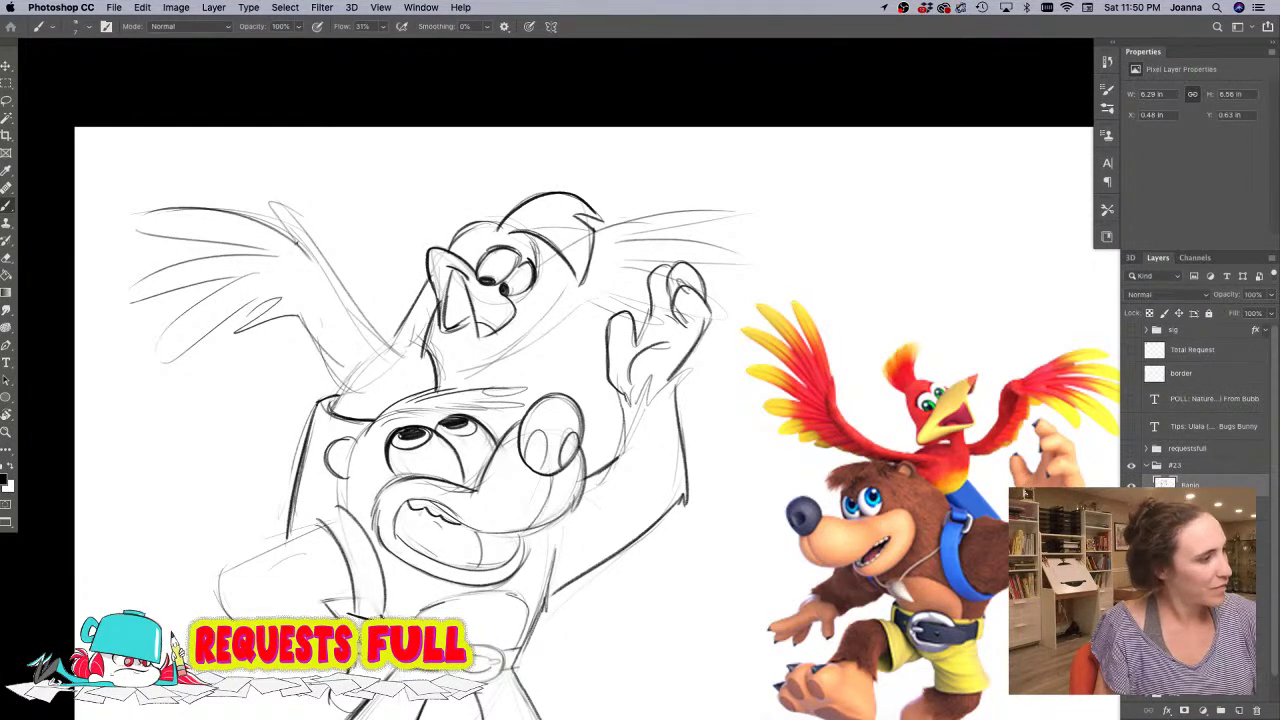
{"action": "left_click_drag", "start_coordinate": [272, 202], "coordinate": [340, 286]}
{"action": "left_click_drag", "start_coordinate": [314, 240], "coordinate": [406, 356]}
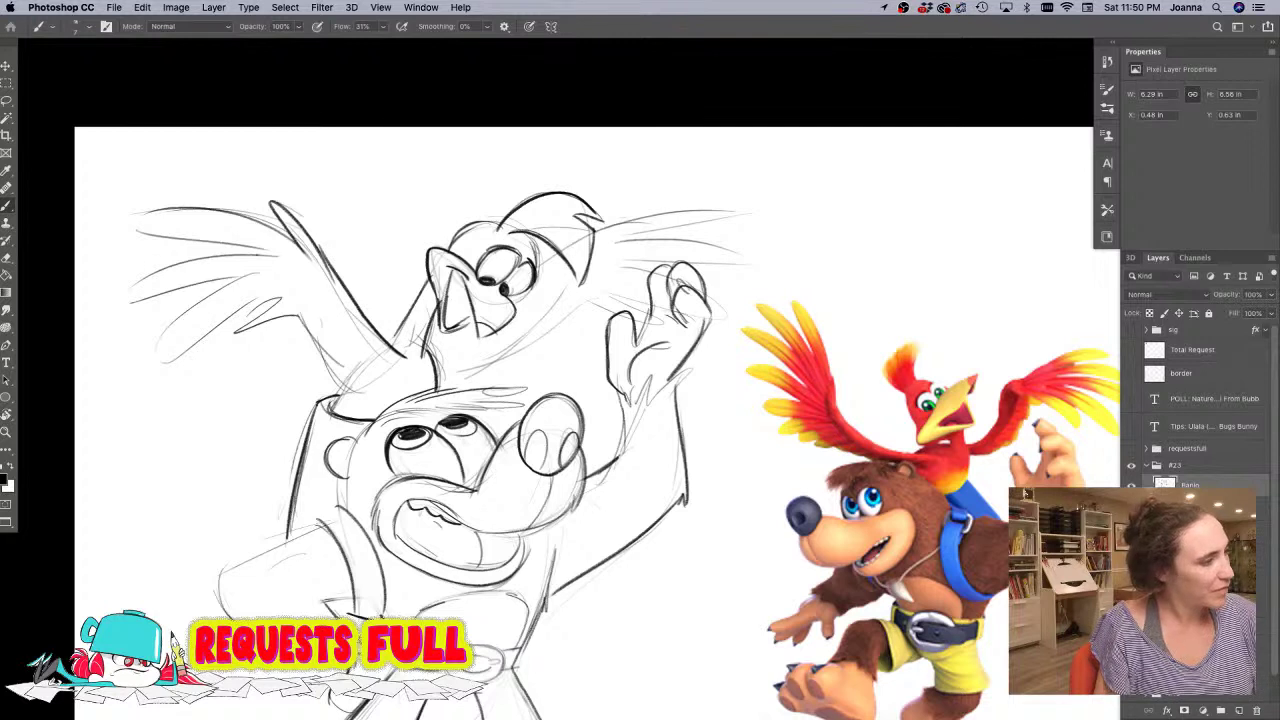
{"action": "mouse_move", "coordinate": [278, 256]}
{"action": "left_mouse_down"}
{"action": "mouse_move", "coordinate": [131, 213]}
{"action": "mouse_move", "coordinate": [121, 300]}
{"action": "mouse_move", "coordinate": [246, 279]}
{"action": "mouse_move", "coordinate": [153, 363]}
{"action": "mouse_move", "coordinate": [283, 296]}
{"action": "mouse_move", "coordinate": [230, 336]}
{"action": "left_mouse_up"}
{"action": "mouse_move", "coordinate": [230, 336]}
{"action": "left_mouse_down"}
{"action": "mouse_move", "coordinate": [291, 315]}
{"action": "mouse_move", "coordinate": [361, 383]}
{"action": "left_mouse_up"}
{"action": "mouse_move", "coordinate": [309, 243]}
{"action": "left_mouse_down"}
{"action": "mouse_move", "coordinate": [277, 222]}
{"action": "mouse_move", "coordinate": [179, 236]}
{"action": "mouse_move", "coordinate": [155, 288]}
{"action": "mouse_move", "coordinate": [185, 343]}
{"action": "left_mouse_up"}
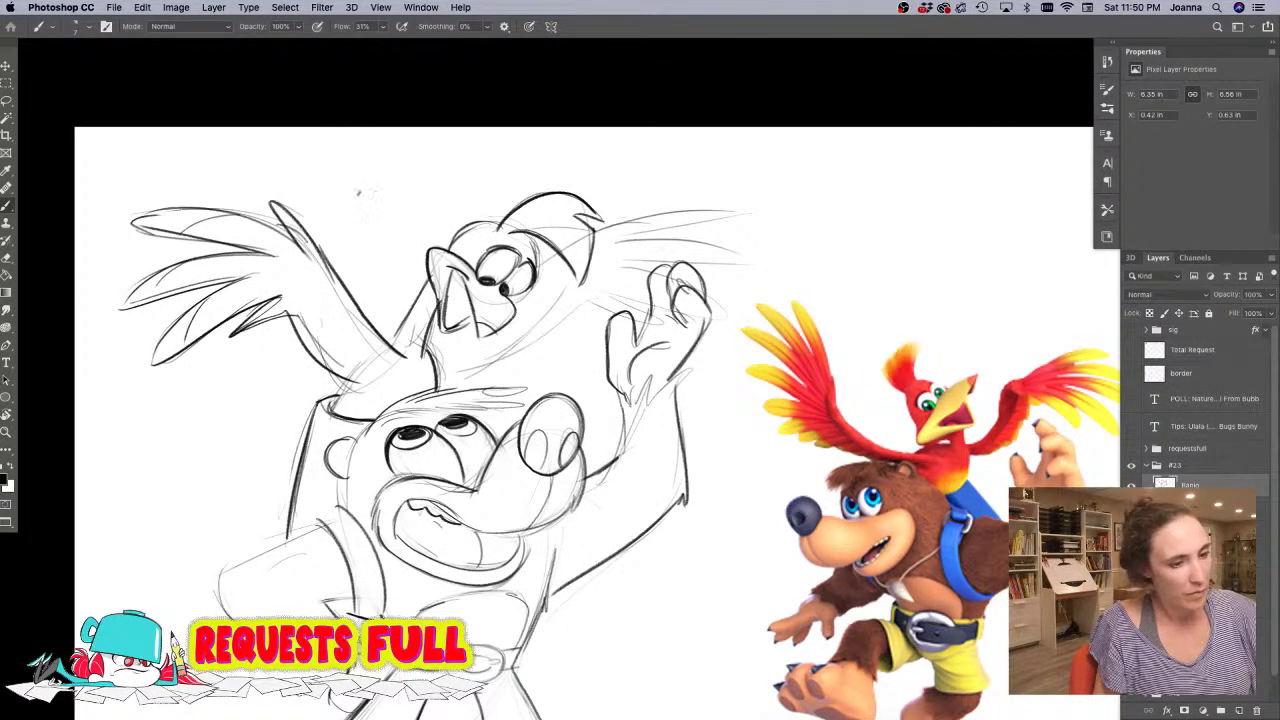
- Darken the bird's lower body with feather marks at its base, and redraw the feathers of the right-side wing
{"action": "left_click_drag", "start_coordinate": [435, 377], "coordinate": [361, 409]}
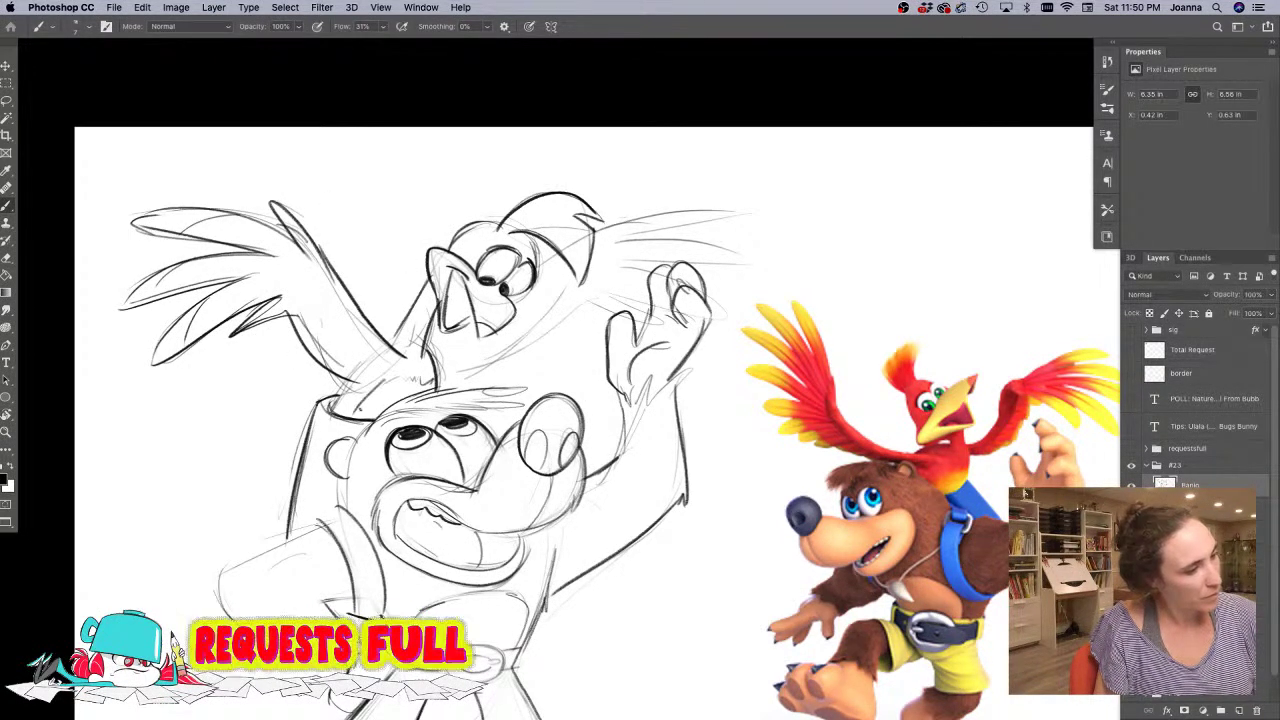
{"action": "left_click_drag", "start_coordinate": [440, 382], "coordinate": [570, 314]}
{"action": "mouse_move", "coordinate": [542, 254]}
{"action": "left_mouse_down"}
{"action": "mouse_move", "coordinate": [556, 264]}
{"action": "mouse_move", "coordinate": [698, 210]}
{"action": "mouse_move", "coordinate": [750, 210]}
{"action": "left_mouse_up"}
{"action": "mouse_move", "coordinate": [736, 224]}
{"action": "left_mouse_down"}
{"action": "mouse_move", "coordinate": [648, 238]}
{"action": "mouse_move", "coordinate": [755, 265]}
{"action": "mouse_move", "coordinate": [626, 262]}
{"action": "mouse_move", "coordinate": [722, 318]}
{"action": "mouse_move", "coordinate": [580, 316]}
{"action": "left_mouse_up"}
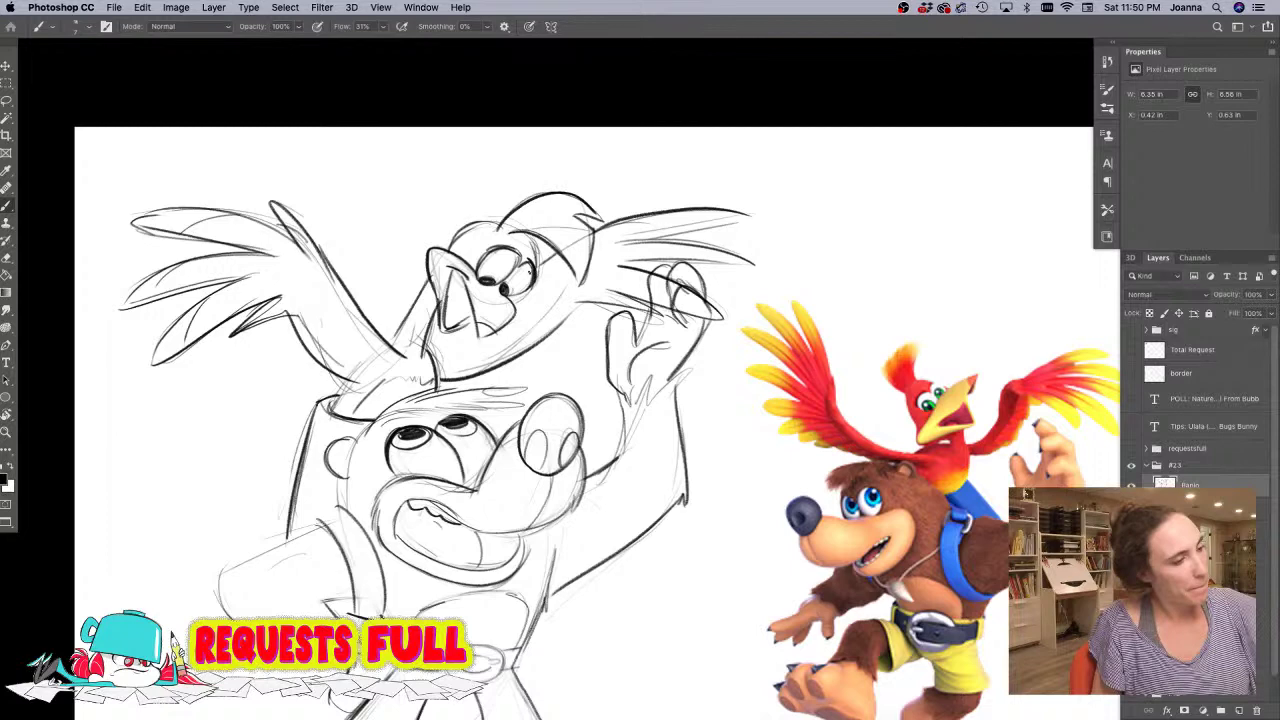
- Hide the Banjo sketch layer and the reference image of the bear and bird
{"action": "left_click", "coordinate": [256, 494], "text": "alt"}
{"action": "left_click", "coordinate": [255, 494], "text": "alt"}
{"action": "left_click_drag", "start_coordinate": [208, 528], "coordinate": [283, 360]}
{"action": "left_click", "coordinate": [301, 363], "text": "super"}
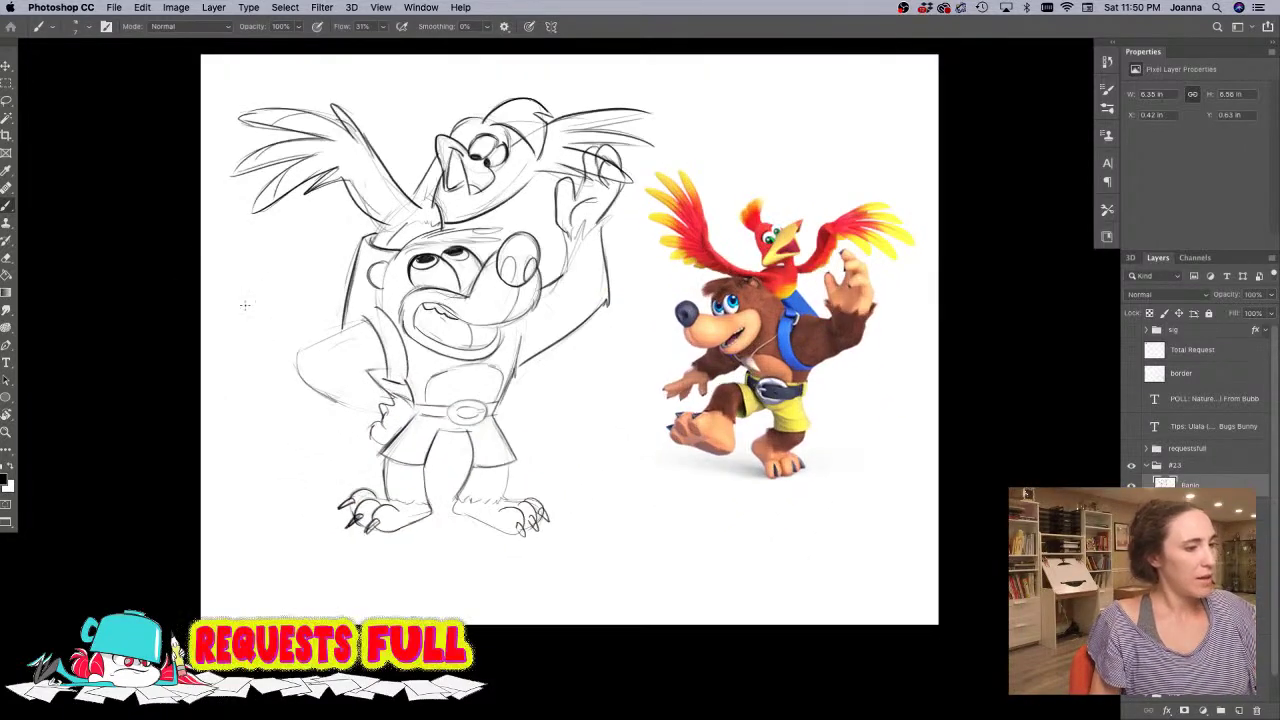
{"action": "left_click", "coordinate": [298, 428], "text": "alt"}
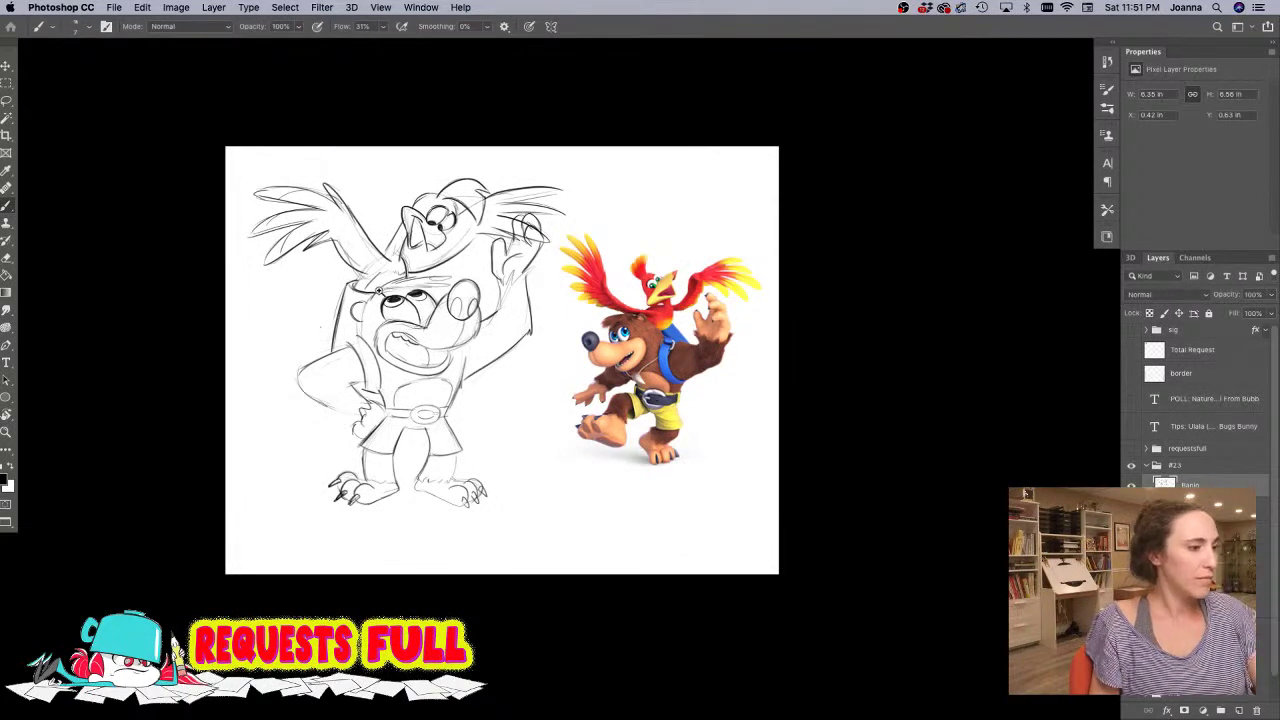
{"action": "left_click", "coordinate": [380, 292]}
{"action": "left_click", "coordinate": [426, 367], "text": "alt"}
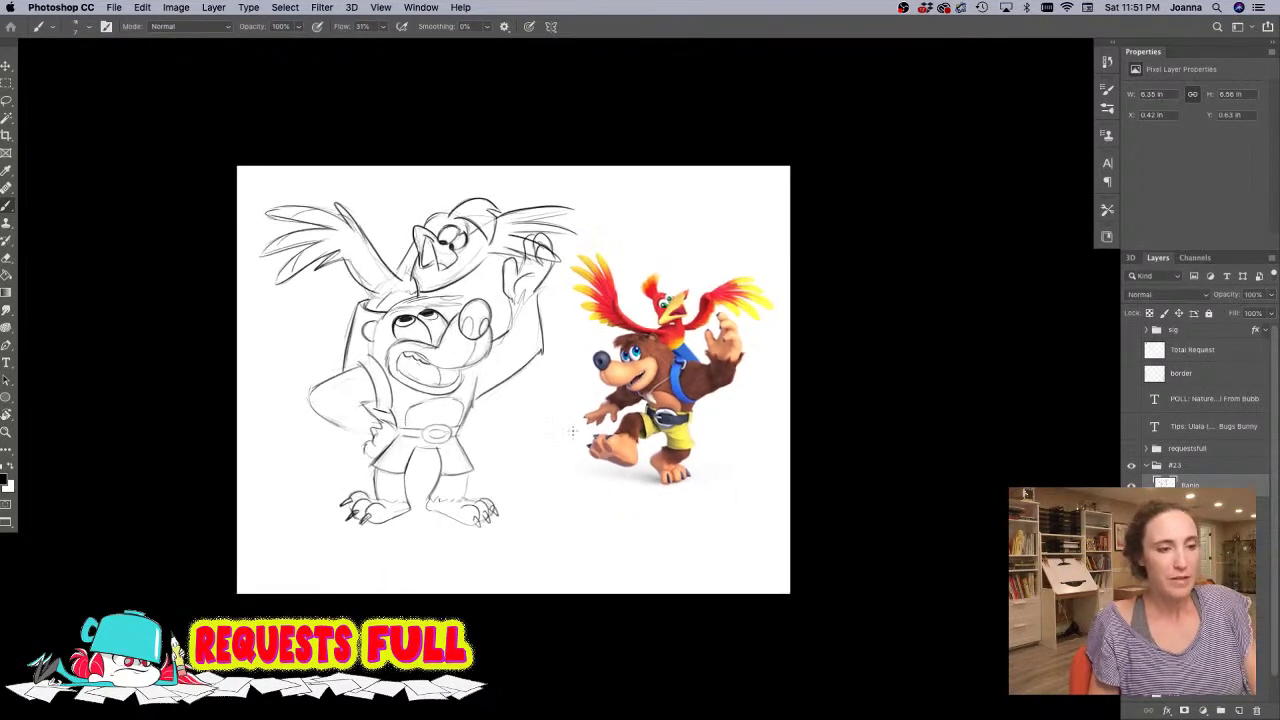
{"action": "left_click", "coordinate": [1131, 486]}
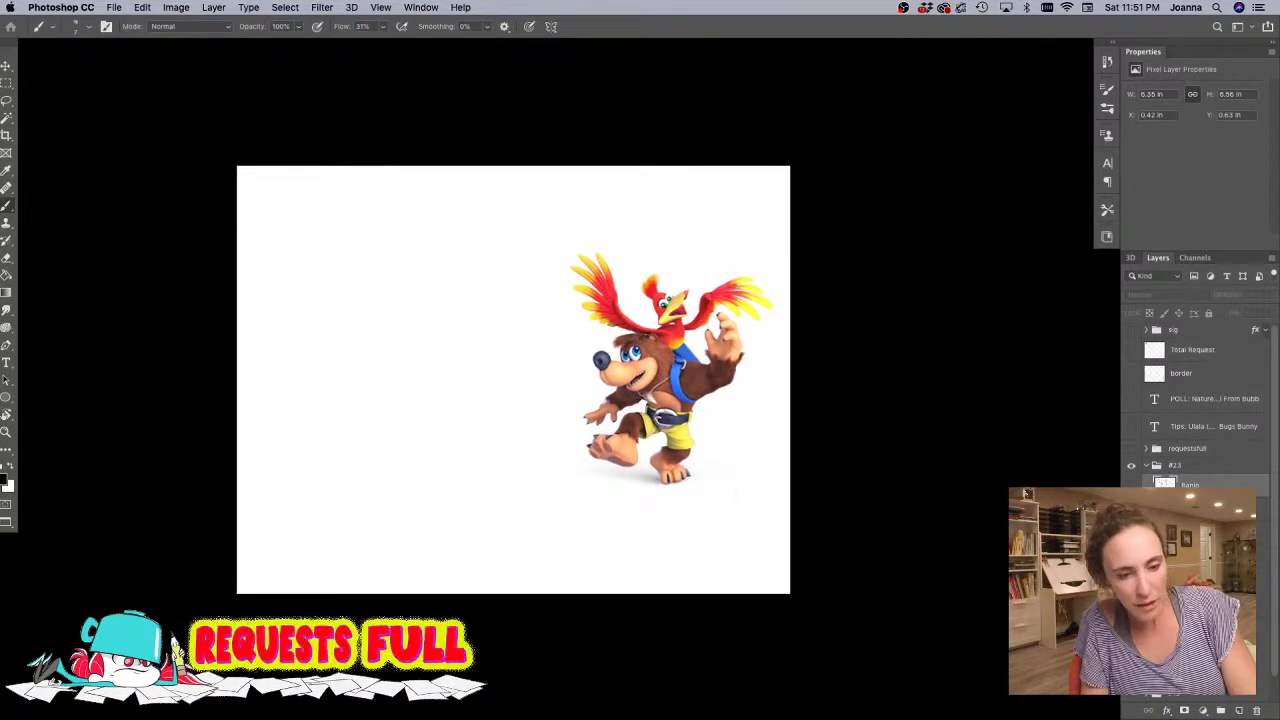
{"action": "left_click", "coordinate": [1190, 576]}
{"action": "scroll", "coordinate": [1200, 410], "scroll_direction": "down", "scroll_amount": 5}
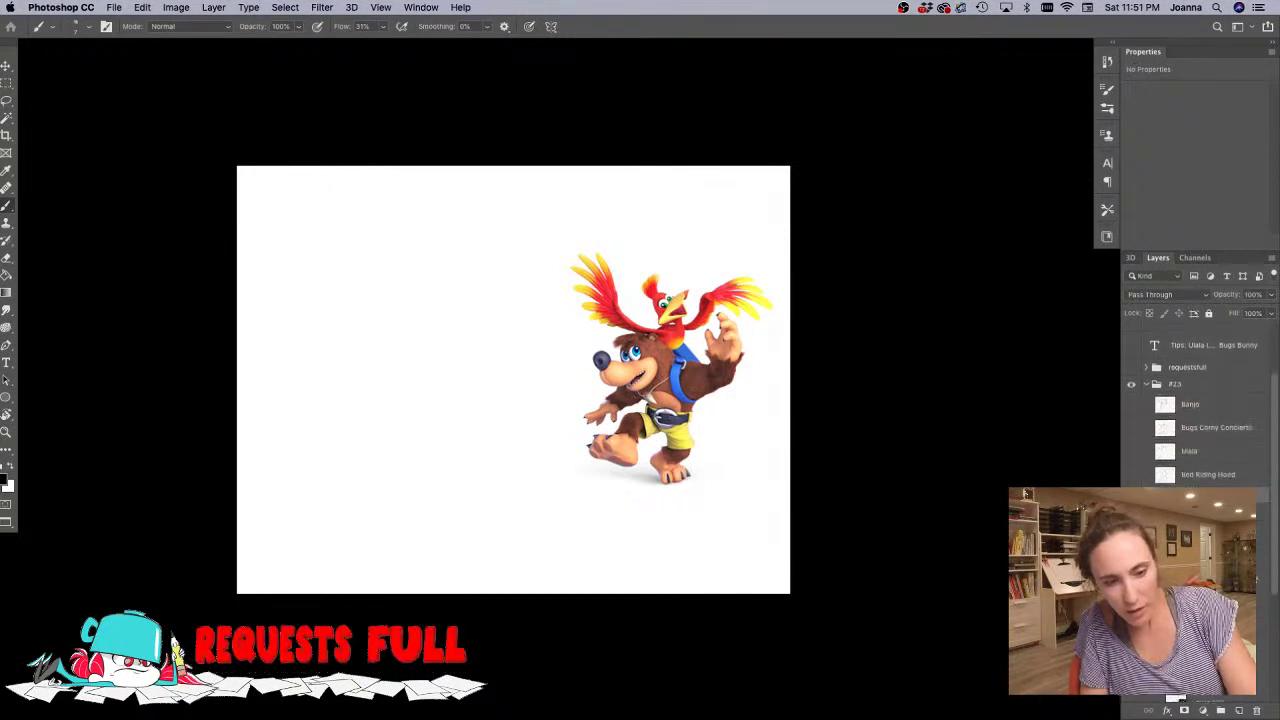
{"action": "left_click", "coordinate": [1131, 510]}
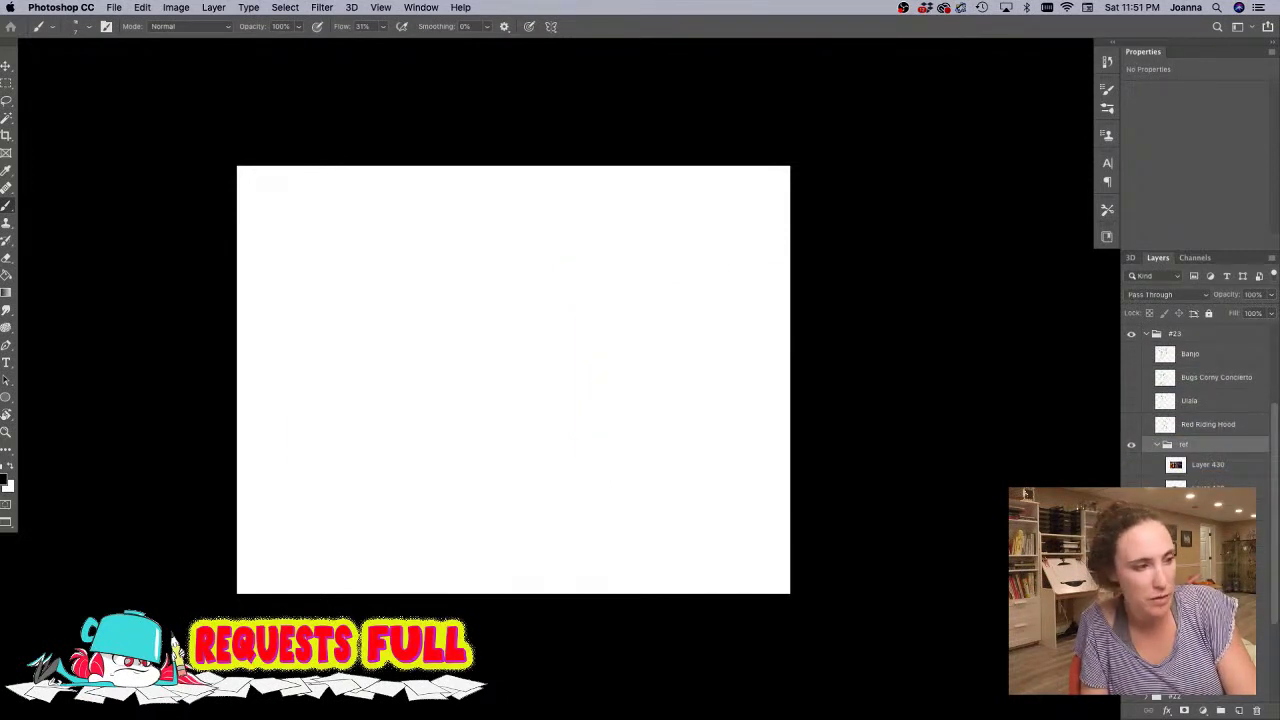
- Show the two purple film stills and enlarge the man's portrait to 180.29% in the canvas's upper-right corner
{"action": "left_click", "coordinate": [1131, 533]}
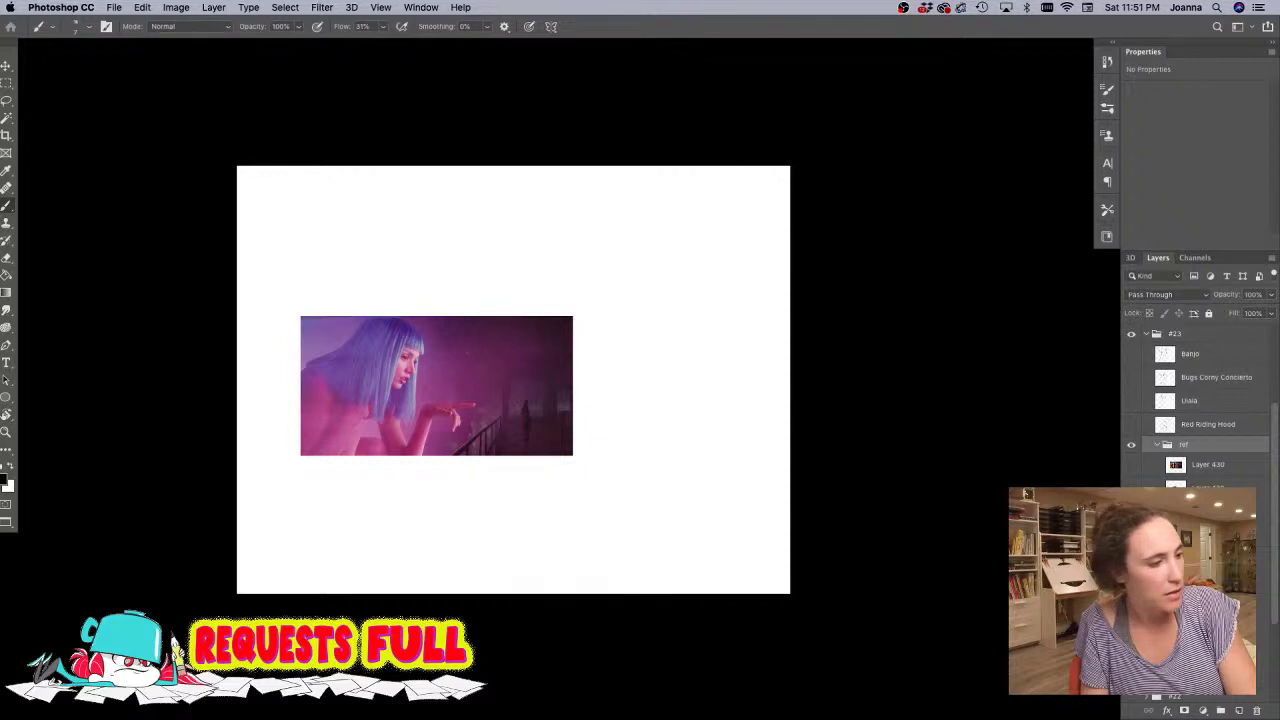
{"action": "left_click", "coordinate": [1208, 511]}
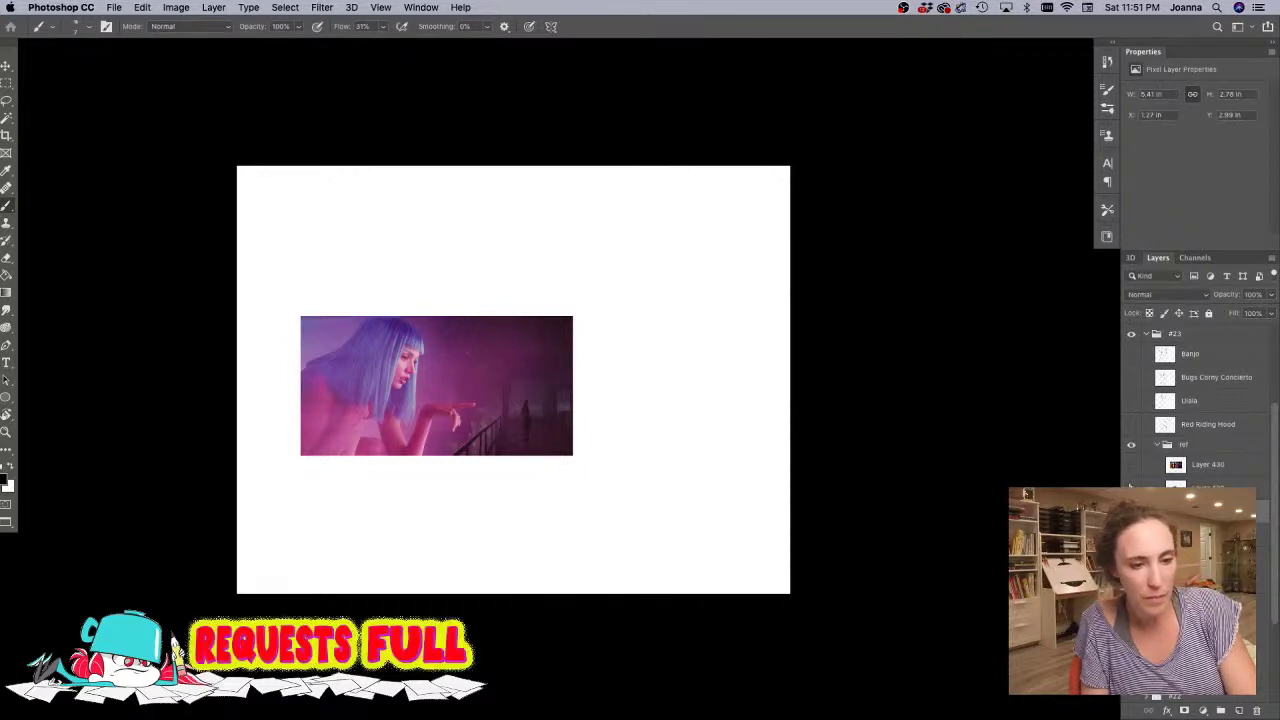
{"action": "left_click", "coordinate": [1131, 487]}
{"action": "left_click", "coordinate": [1208, 488]}
{"action": "key", "text": "v"}
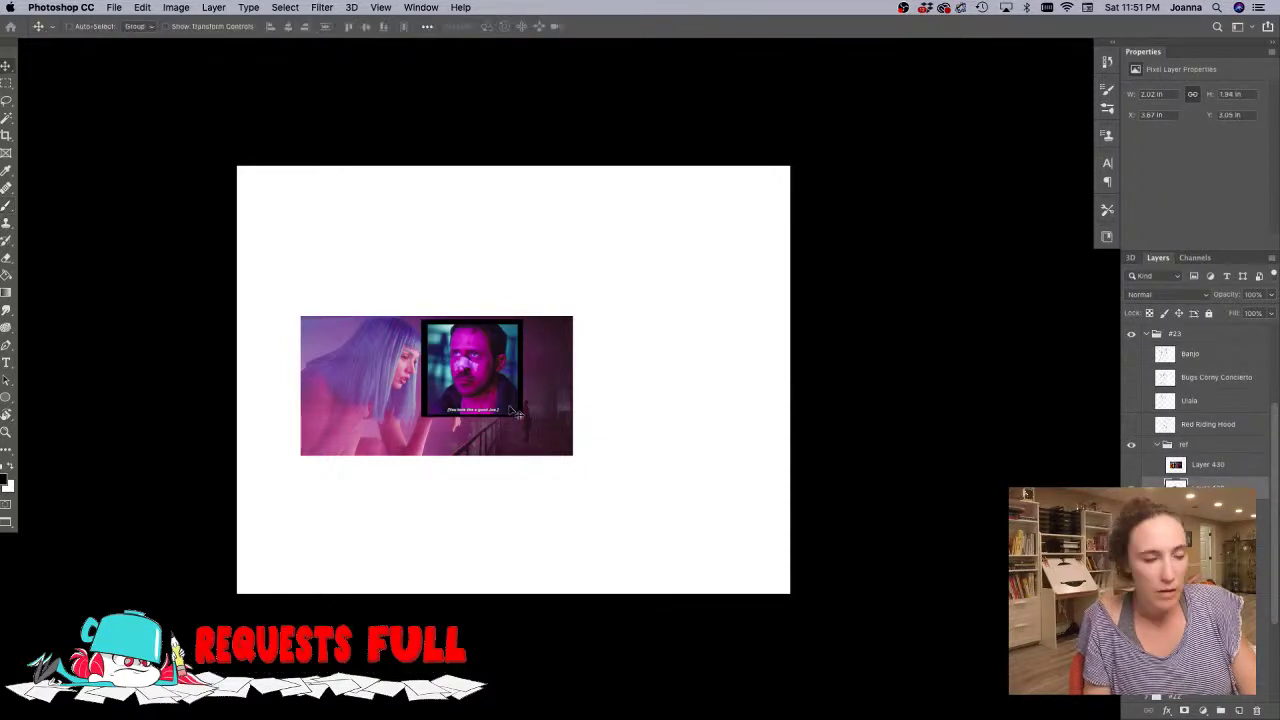
{"action": "left_click_drag", "start_coordinate": [503, 398], "coordinate": [716, 432]}
{"action": "key", "text": "ctrl+t"}
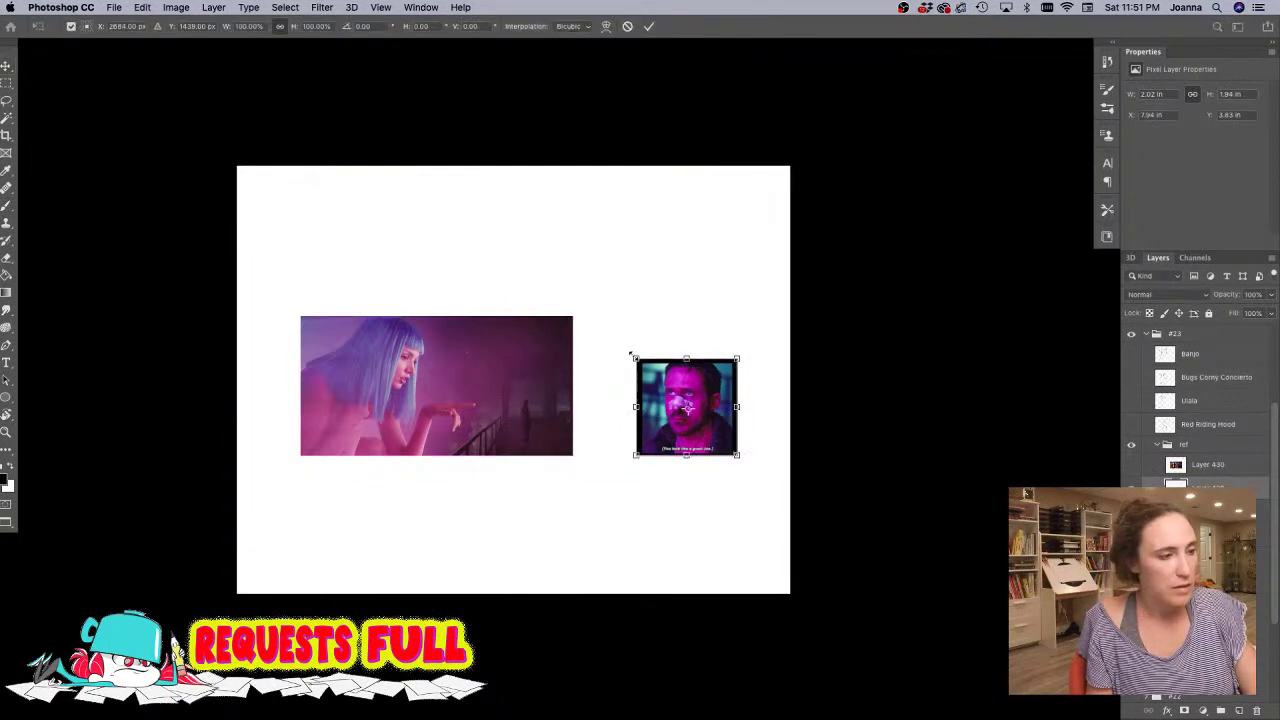
{"action": "left_click_drag", "start_coordinate": [634, 357], "coordinate": [607, 294]}
{"action": "left_click_drag", "start_coordinate": [785, 468], "coordinate": [785, 340]}
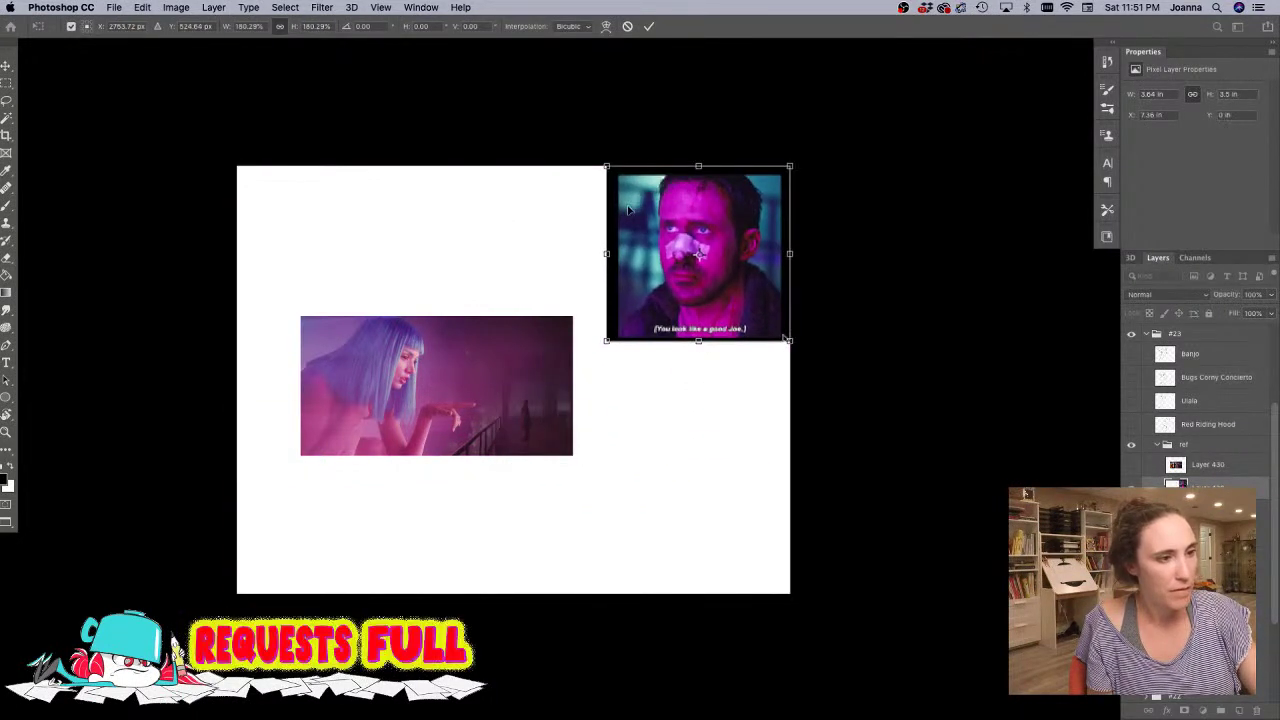
{"action": "key", "text": "Return"}
- Enlarge the still of the blue-haired woman to 179.47% and position it across the lower part of the canvas
{"action": "key", "text": "alt+["}
{"action": "key", "text": "ctrl+t"}
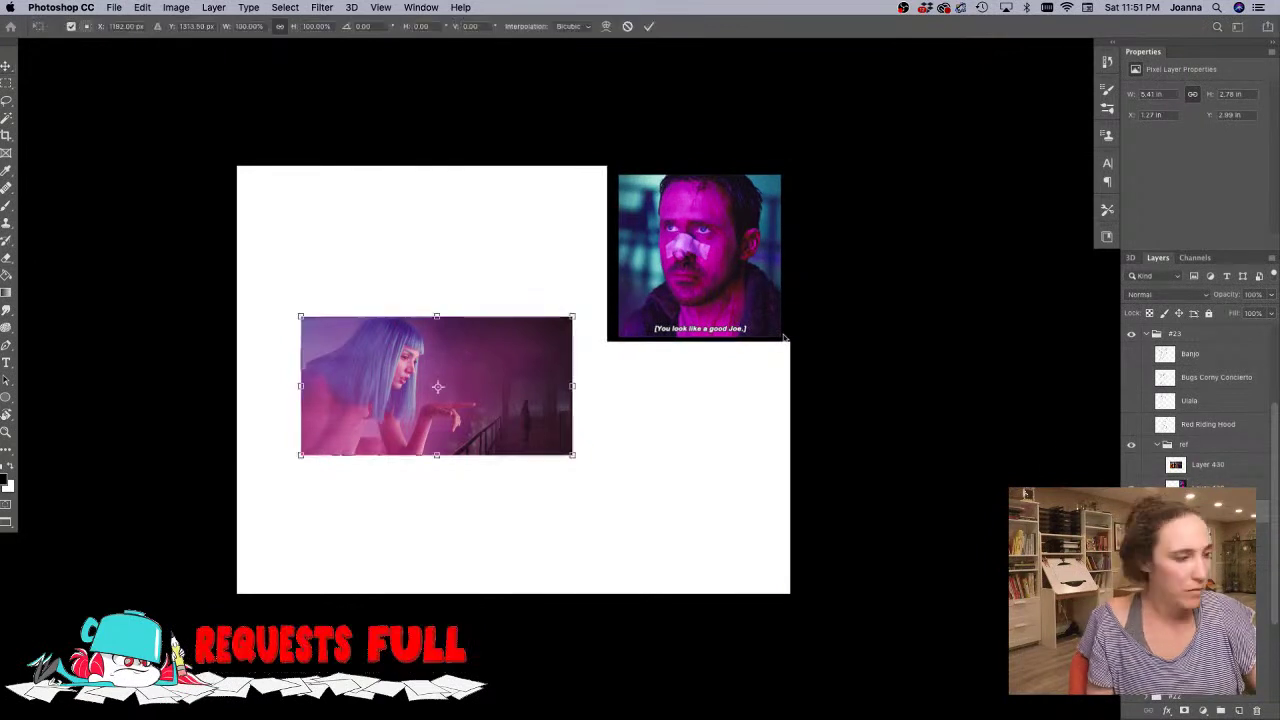
{"action": "left_click_drag", "start_coordinate": [572, 317], "coordinate": [741, 131]}
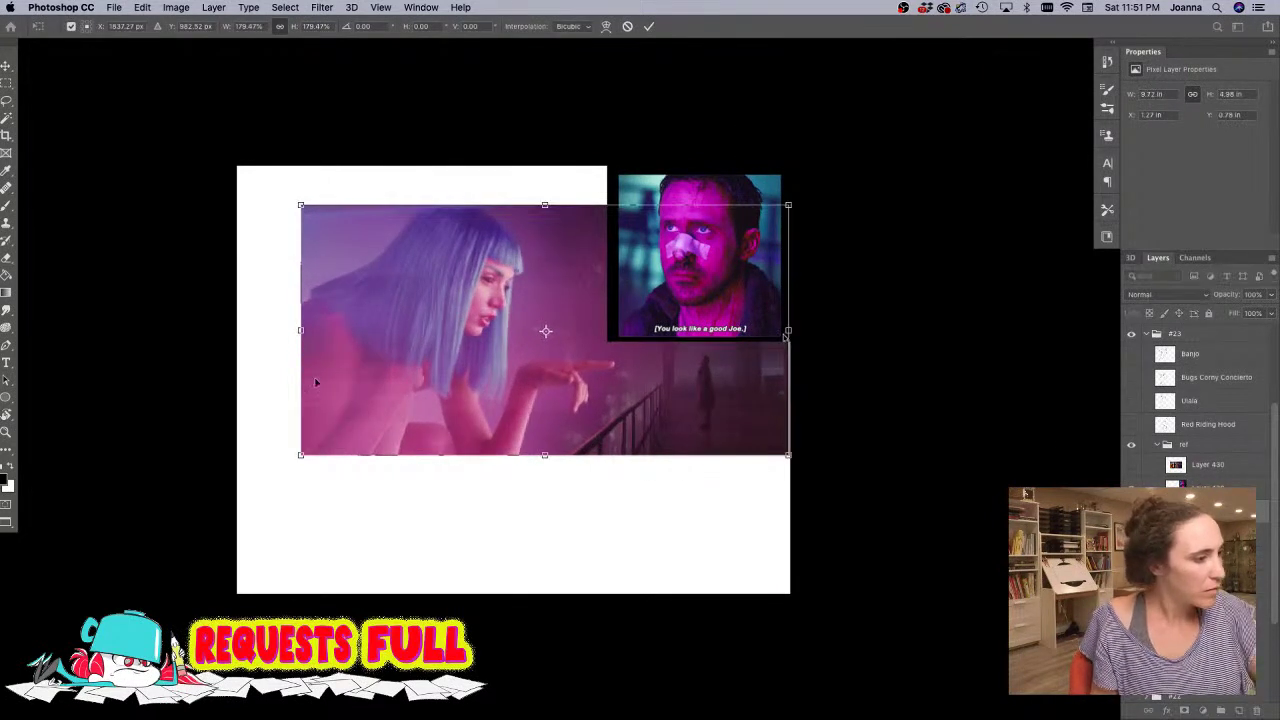
{"action": "left_click_drag", "start_coordinate": [310, 390], "coordinate": [294, 446]}
{"action": "key", "text": "Return"}
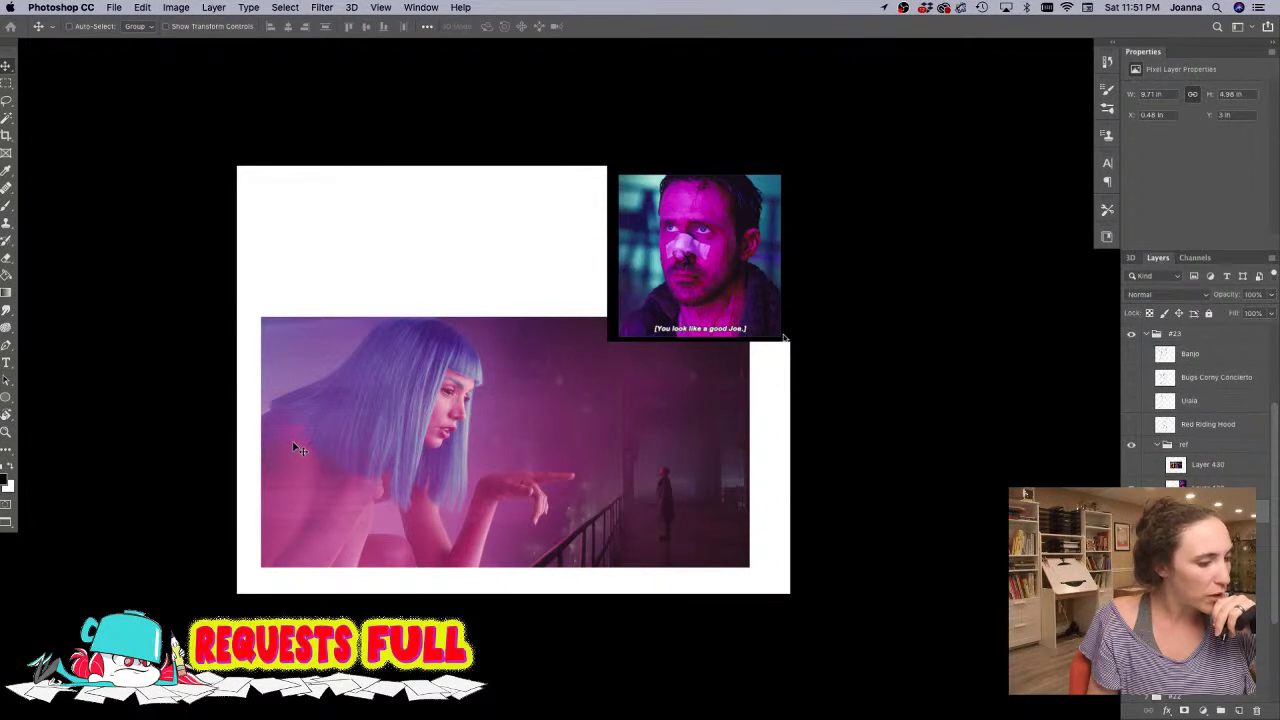
- Swap the two film stills for the Katana Zero reference image and place it in the canvas's upper-right corner
{"action": "left_click", "coordinate": [1131, 488]}
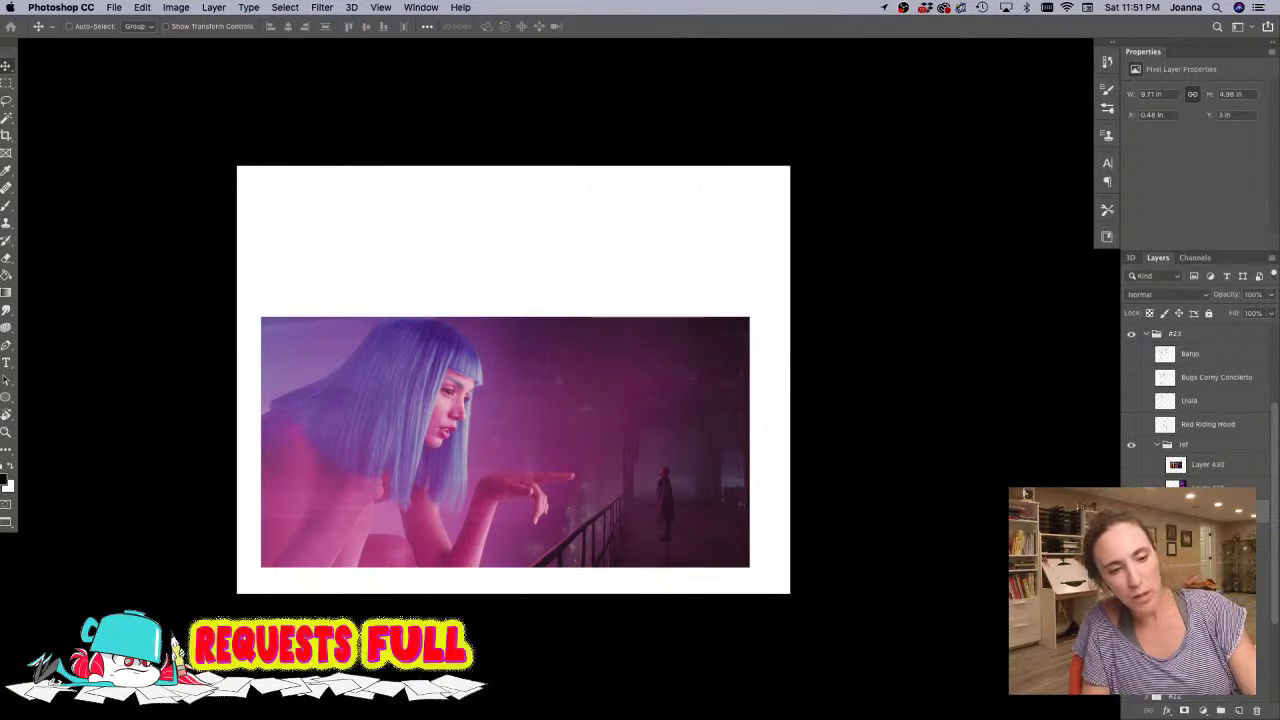
{"action": "left_click", "coordinate": [1131, 511]}
{"action": "left_click", "coordinate": [1132, 467]}
{"action": "left_click", "coordinate": [1132, 470]}
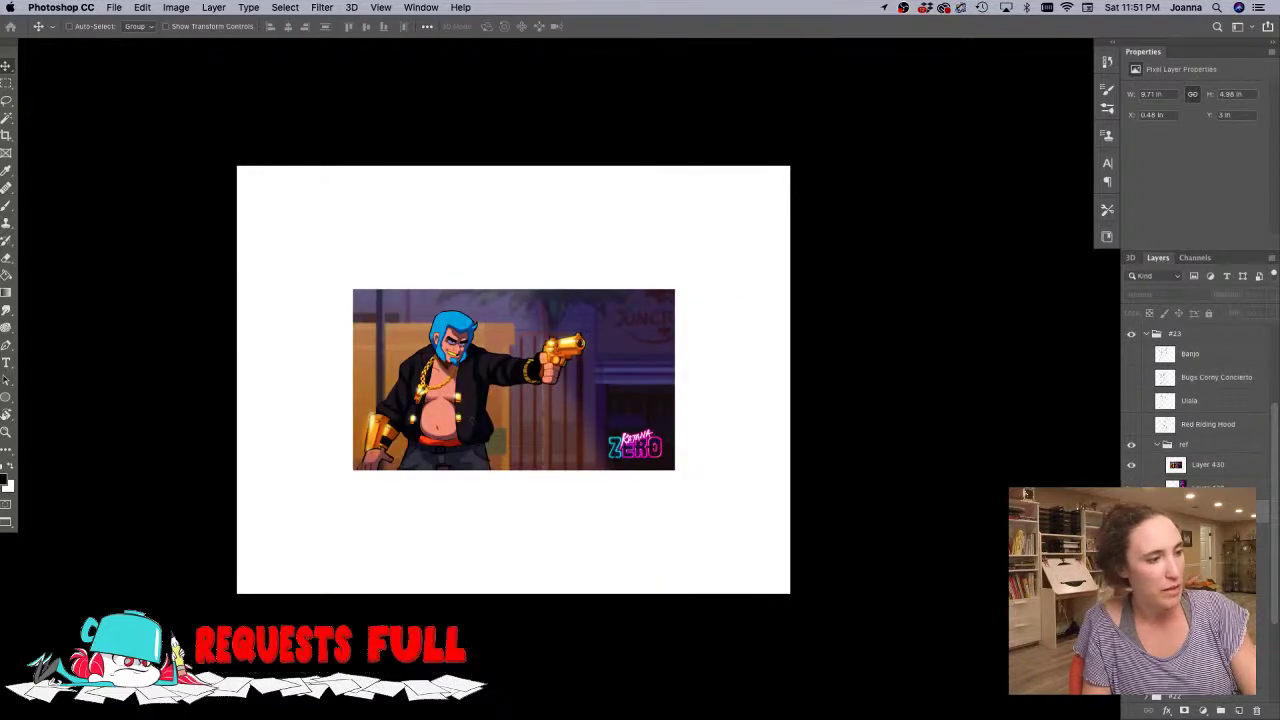
{"action": "left_click_drag", "start_coordinate": [392, 446], "coordinate": [510, 318]}
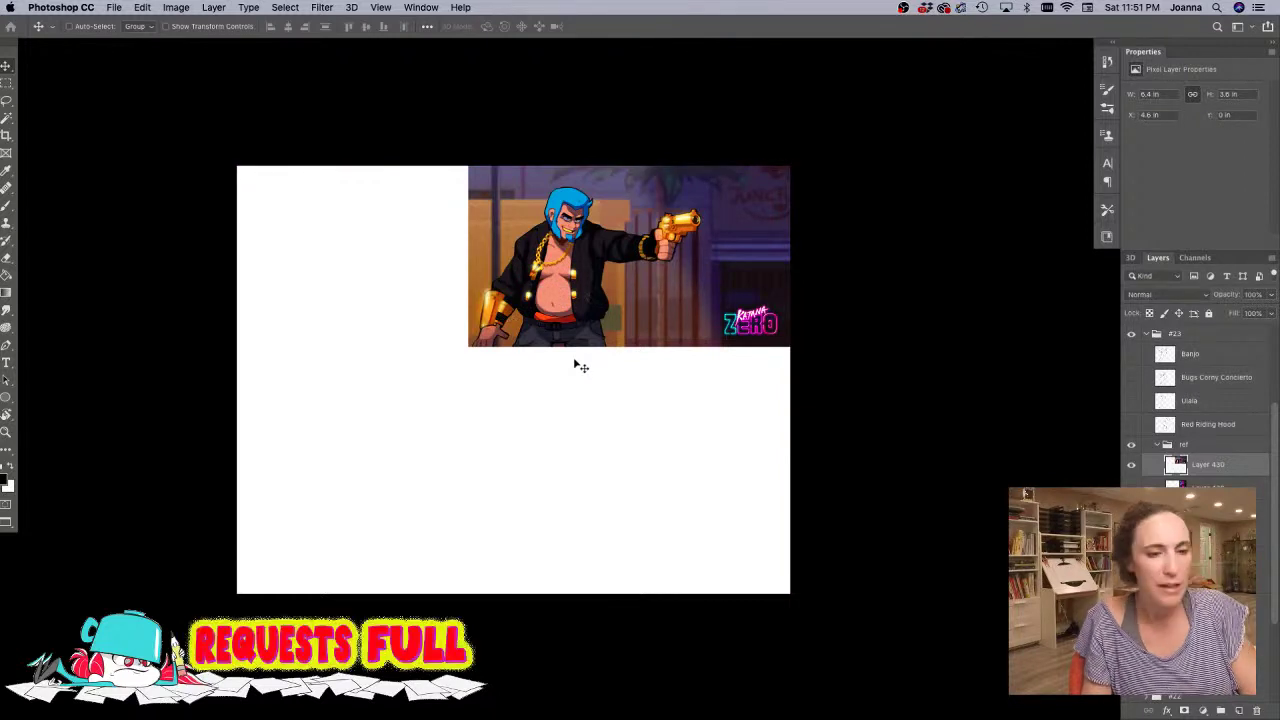
- Add a new layer above Banjo and name it Katana Zero
{"action": "left_click", "coordinate": [1160, 360]}
{"action": "left_click", "coordinate": [1226, 710]}
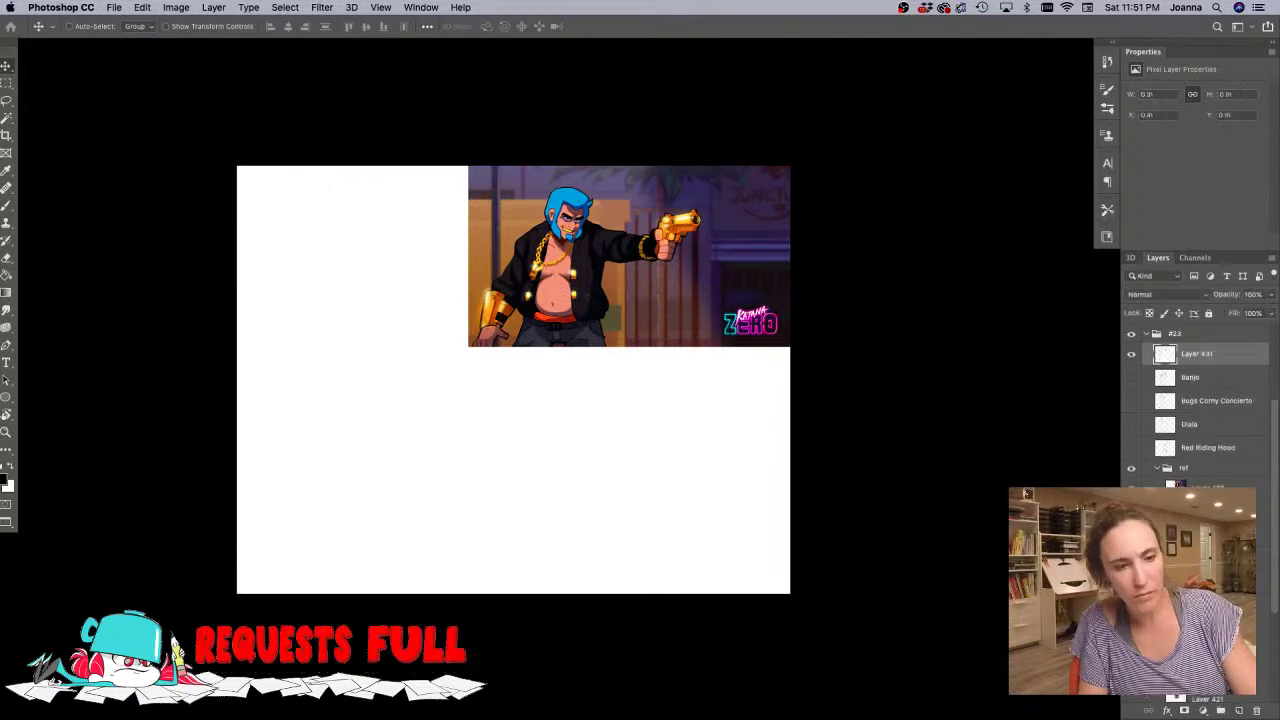
{"action": "double_click", "coordinate": [1196, 354]}
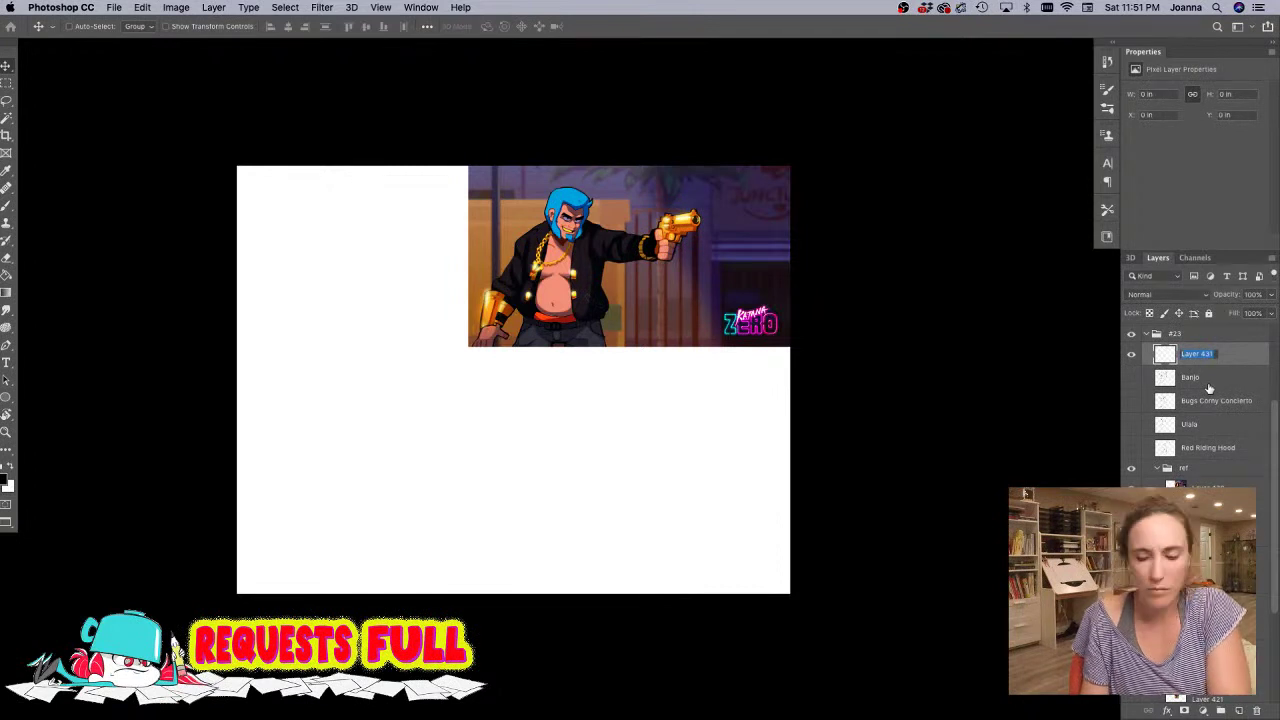
{"action": "type", "text": "Katana"}
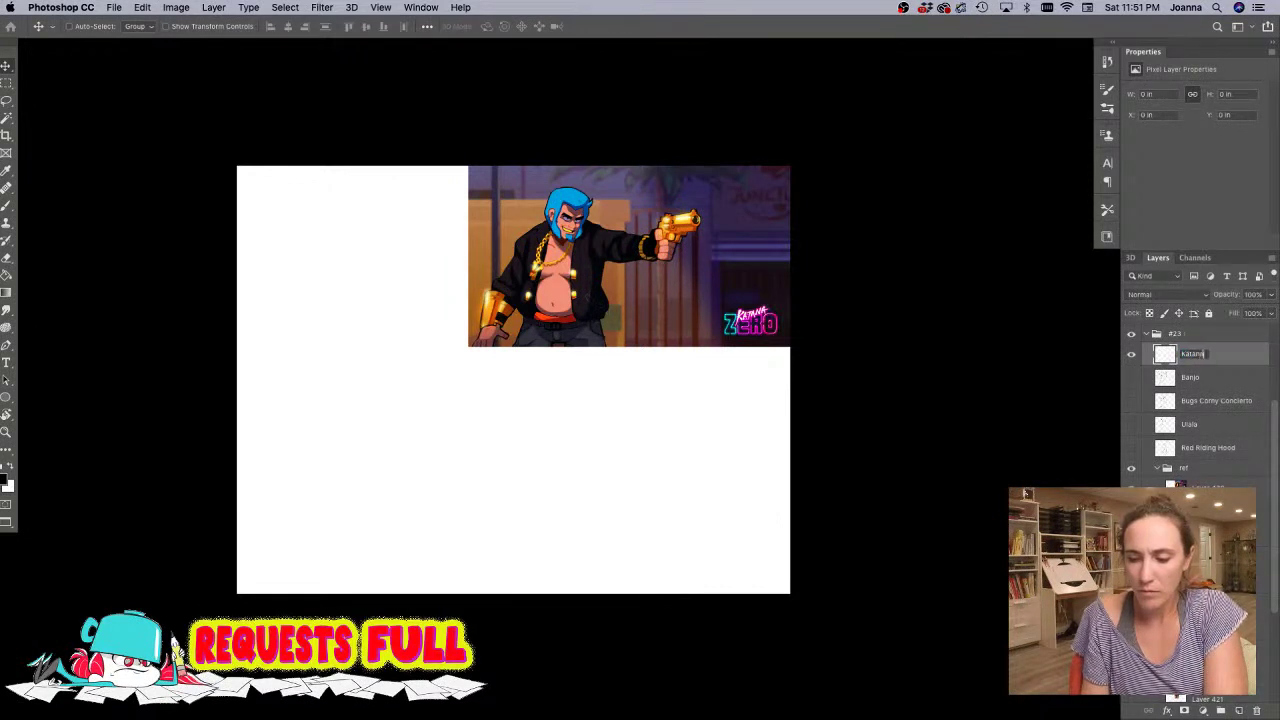
{"action": "type", "text": " Zero"}
{"action": "key", "text": "Return"}
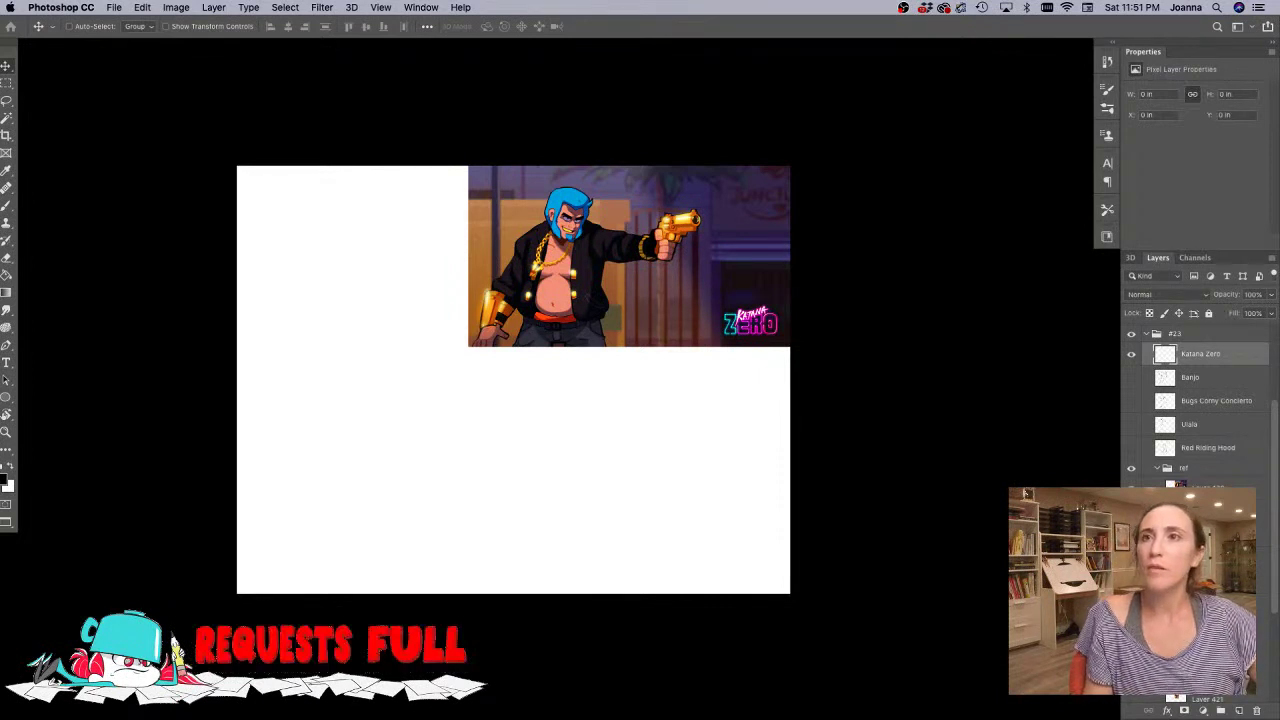
- Rename the Katana Zero layer as V Katana Zero
{"action": "key", "text": "Tab"}
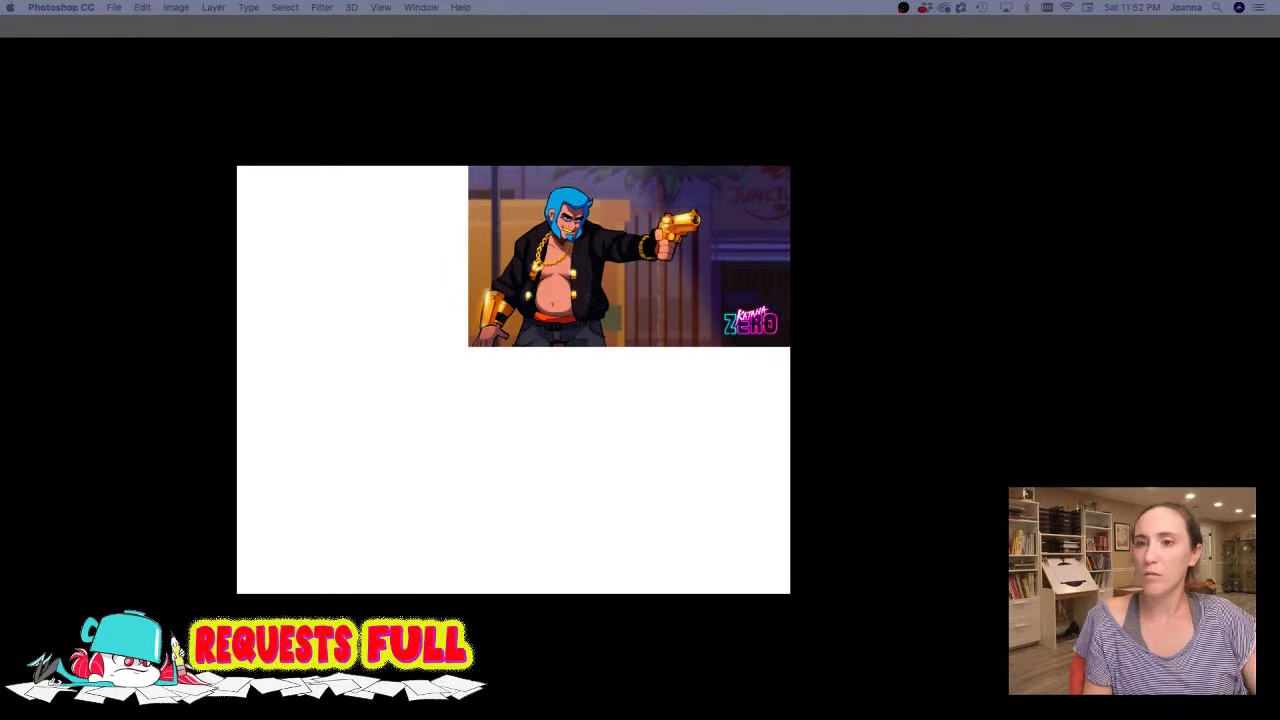
{"action": "key", "text": "Tab"}
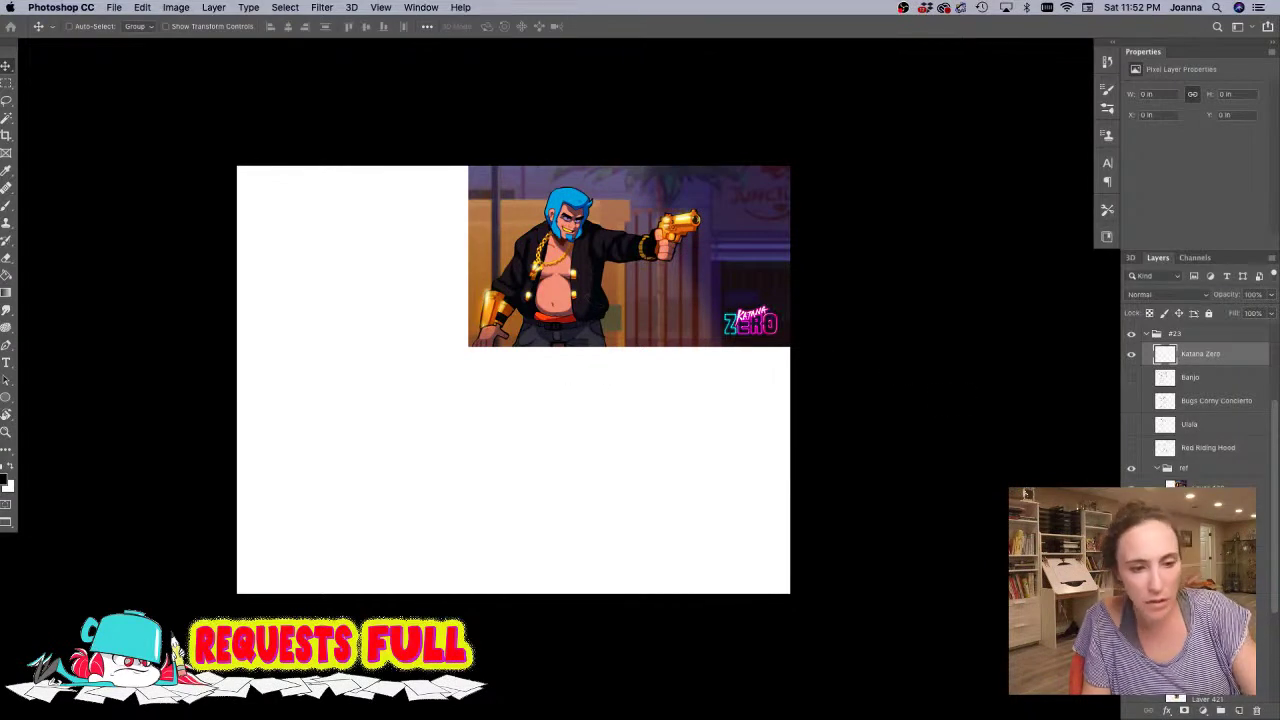
{"action": "double_click", "coordinate": [1190, 354]}
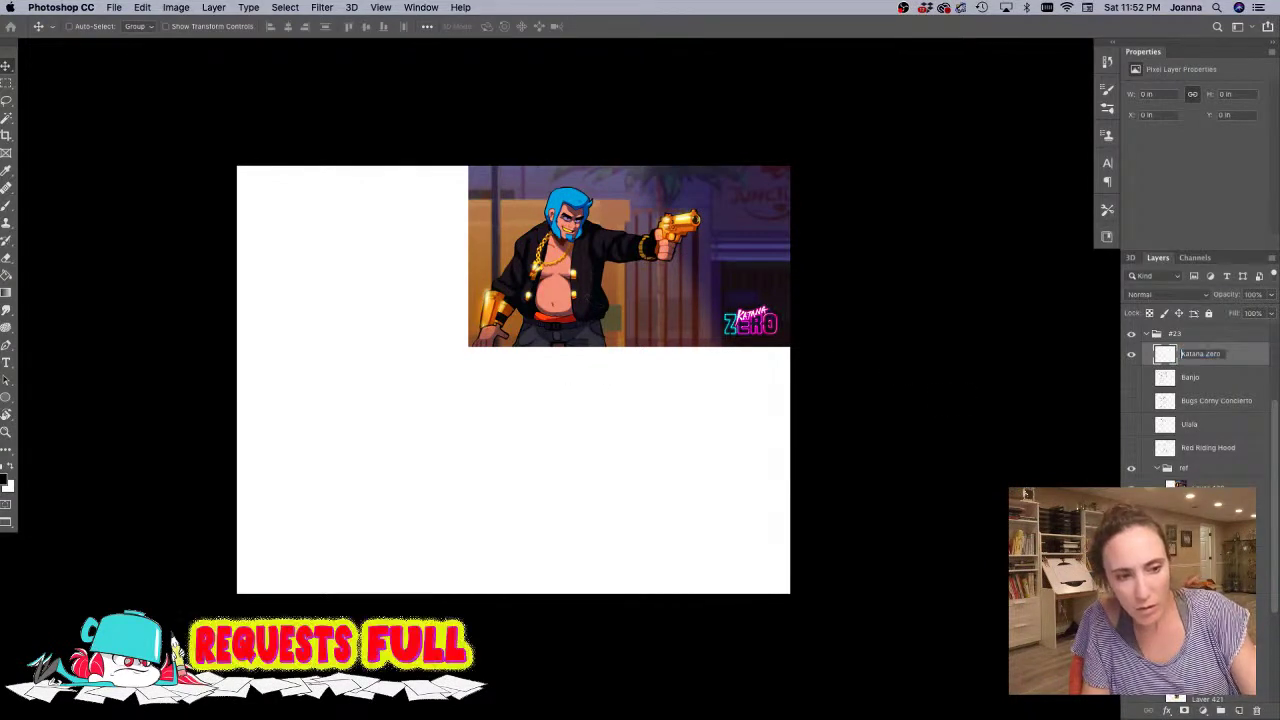
{"action": "type", "text": "V"}
{"action": "key", "text": "Return"}
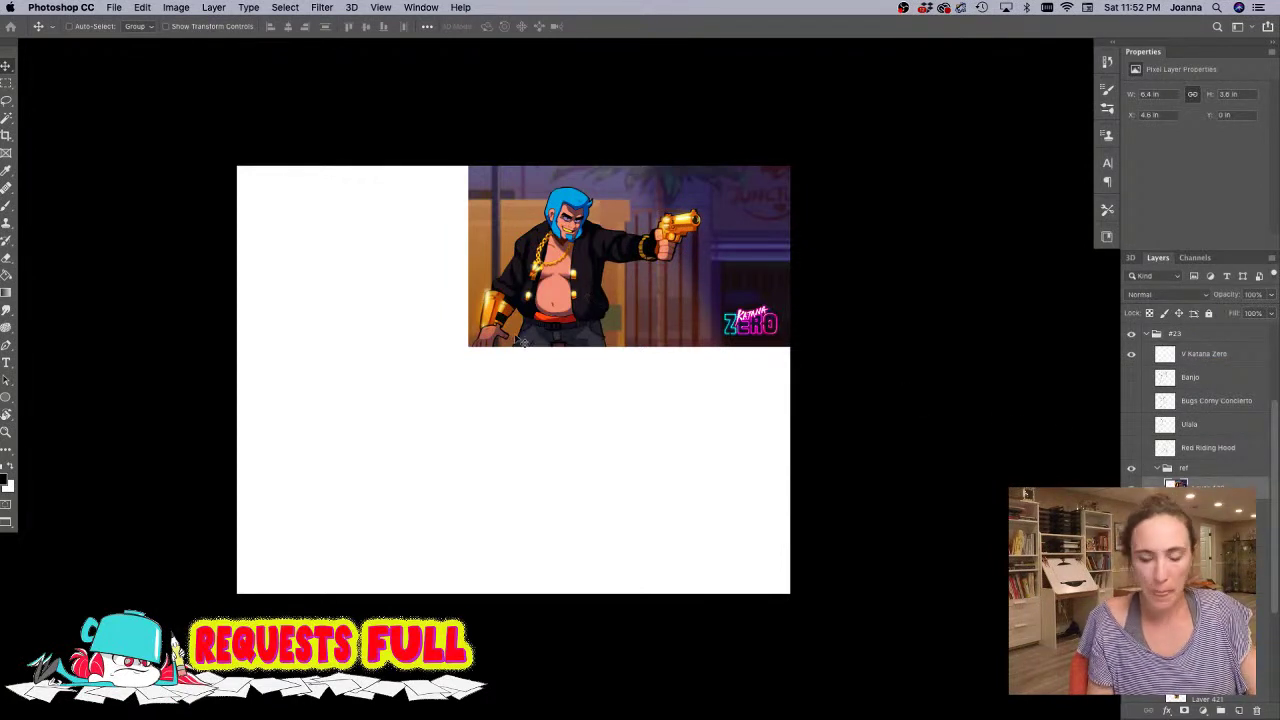
- Shift the Katana Zero image partly past the canvas's right edge, and sketch the head's arc on the V Katana Zero layer
{"action": "left_click_drag", "start_coordinate": [529, 341], "coordinate": [606, 333]}
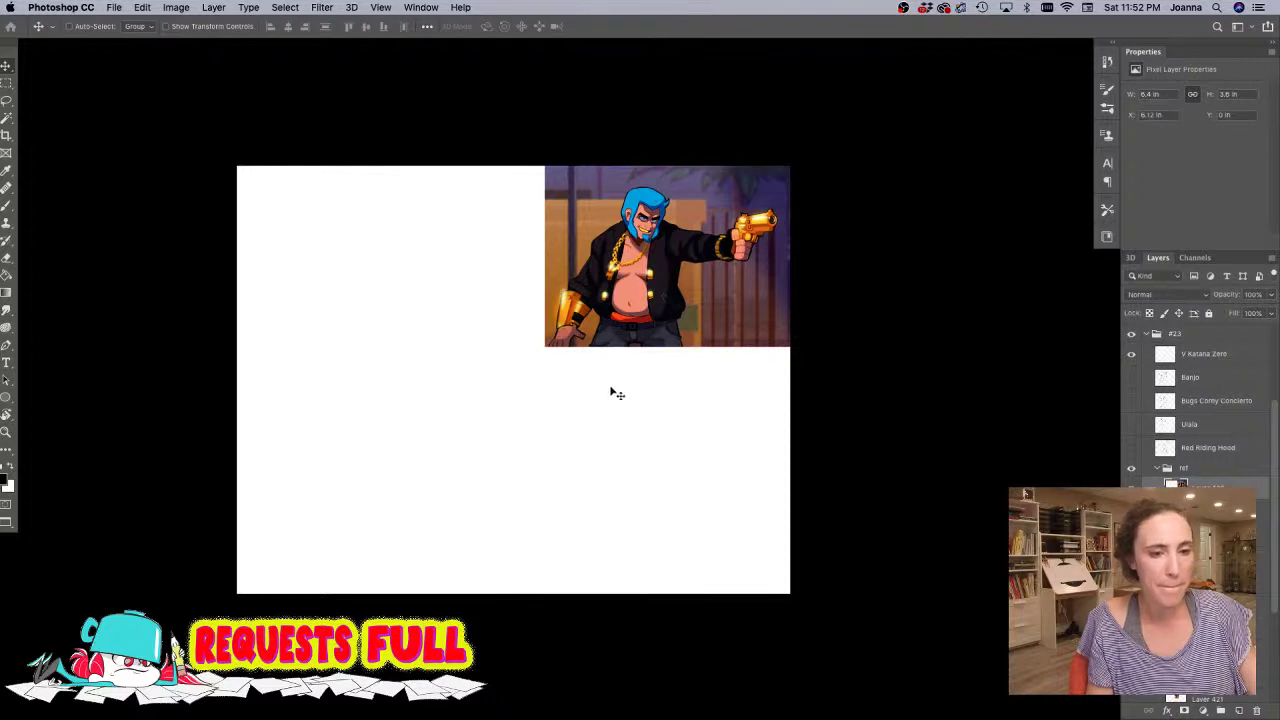
{"action": "left_click", "coordinate": [1186, 356]}
{"action": "key", "text": "b"}
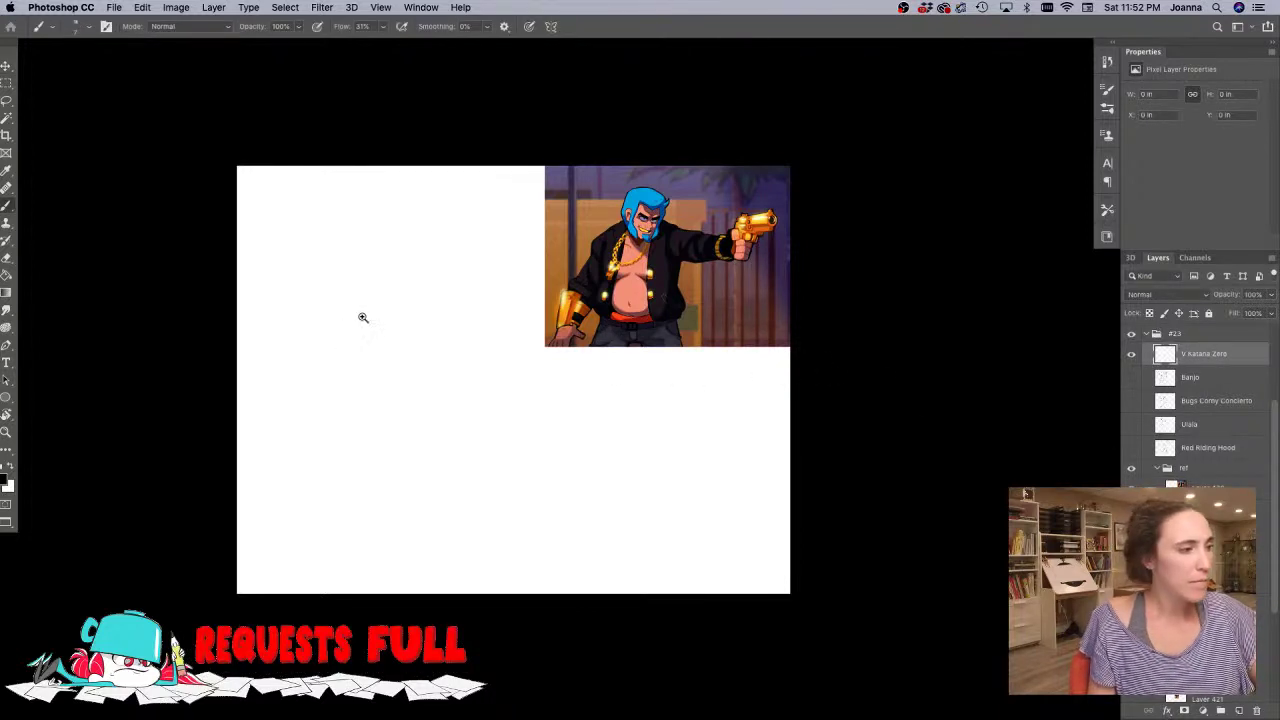
{"action": "left_click", "coordinate": [363, 317], "text": "super"}
{"action": "mouse_move", "coordinate": [384, 252]}
{"action": "left_mouse_down"}
{"action": "mouse_move", "coordinate": [418, 225]}
{"action": "mouse_move", "coordinate": [430, 312]}
{"action": "left_mouse_up"}
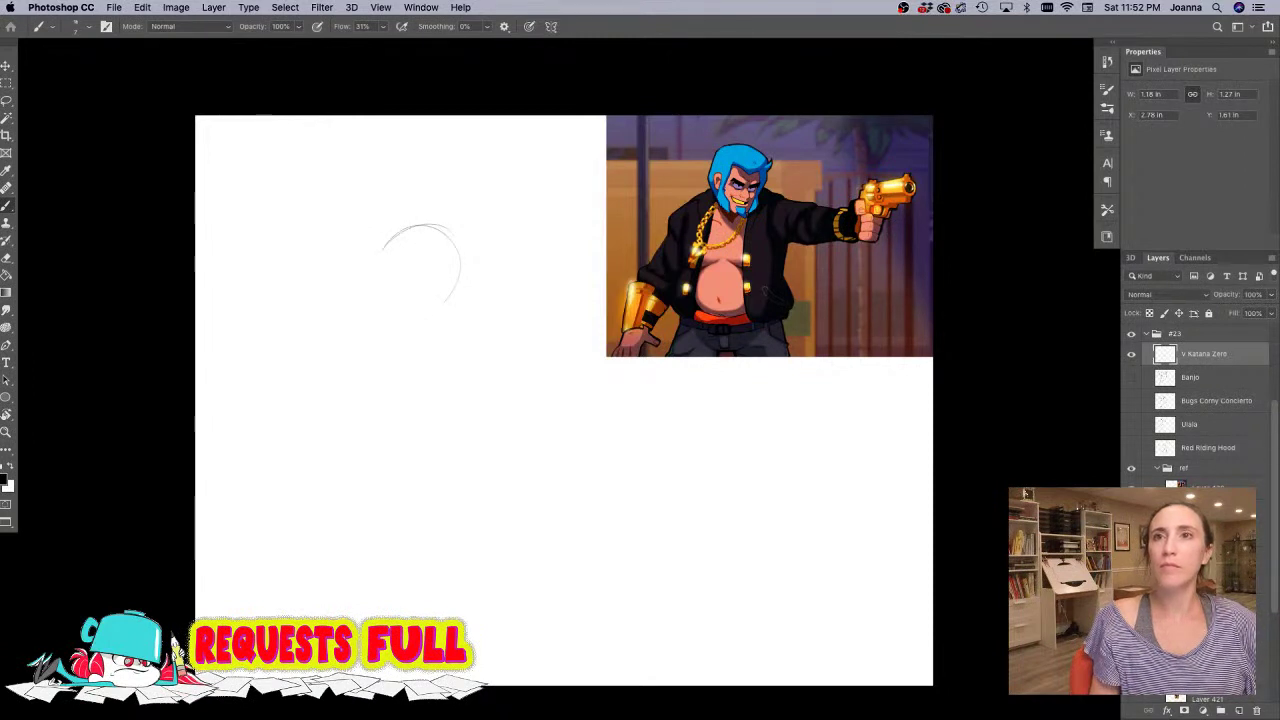
{"action": "key", "text": "Tab"}
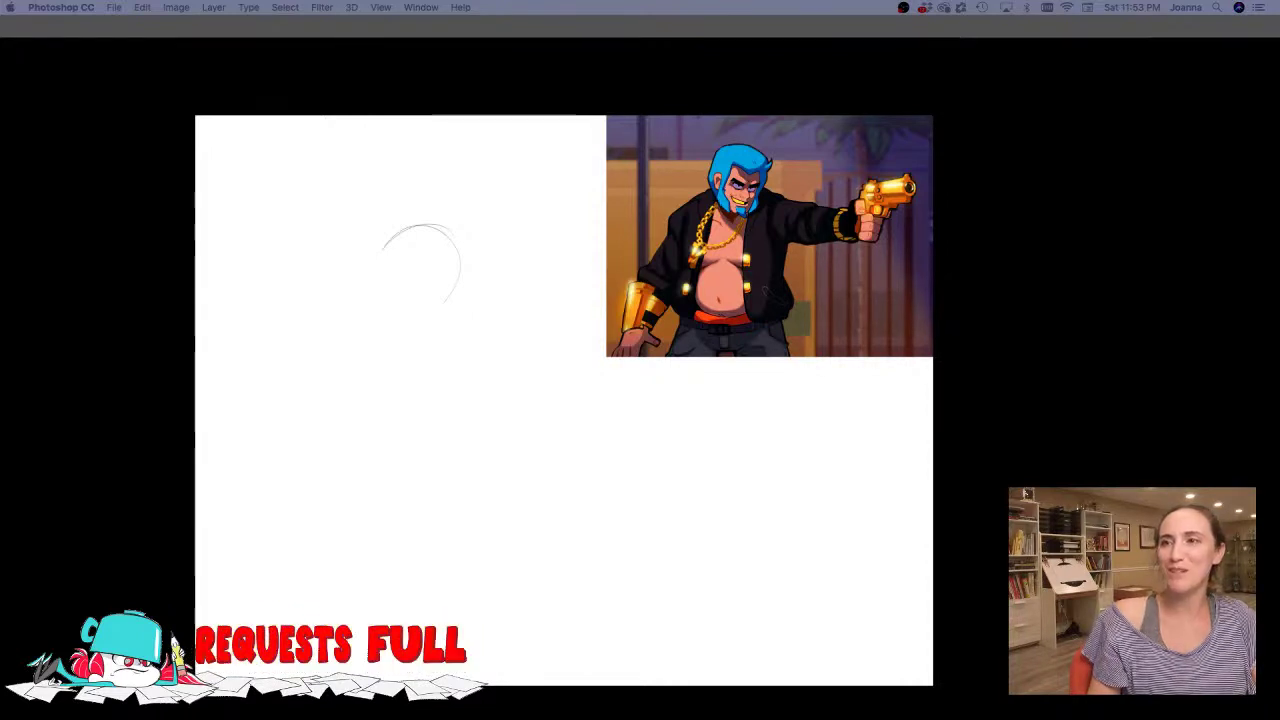
{"action": "key", "text": "Tab"}
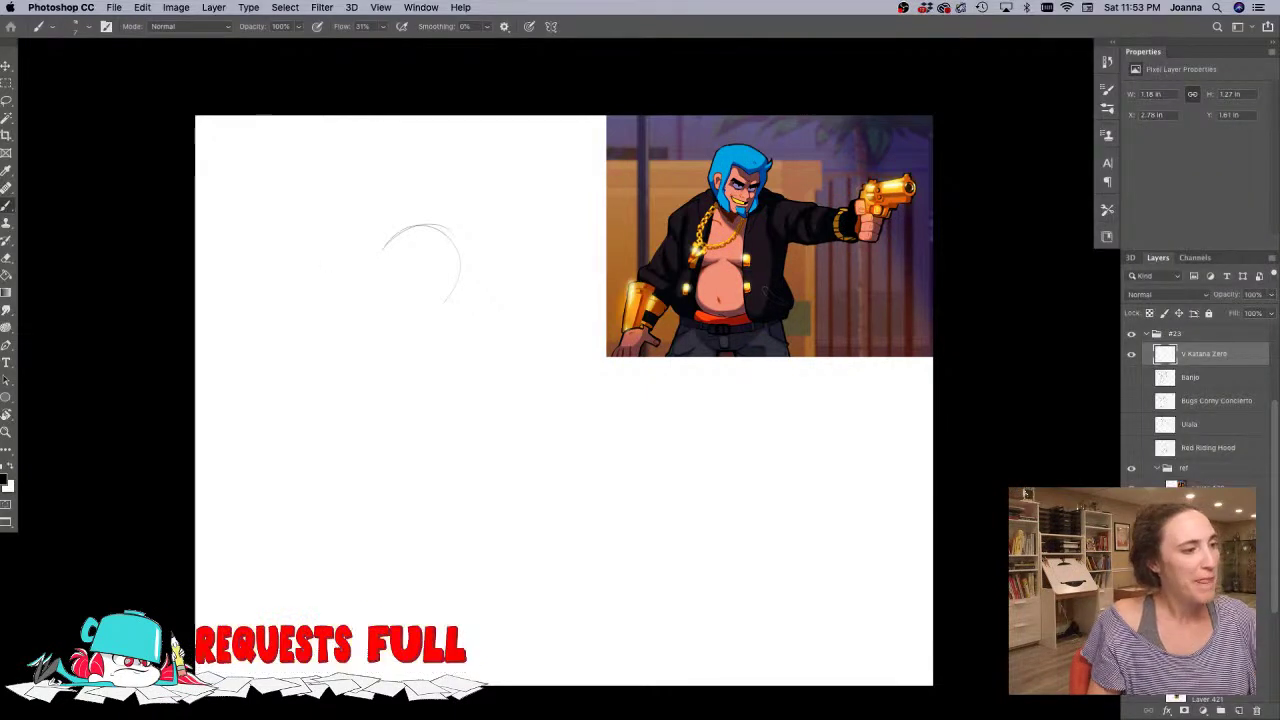
- Rough in the face edge, the shoulders and the broad torso with the open jacket's front edges and hem in light lines
{"action": "mouse_move", "coordinate": [382, 242]}
{"action": "left_mouse_down"}
{"action": "mouse_move", "coordinate": [440, 230]}
{"action": "mouse_move", "coordinate": [460, 276]}
{"action": "mouse_move", "coordinate": [450, 304]}
{"action": "mouse_move", "coordinate": [436, 334]}
{"action": "mouse_move", "coordinate": [404, 336]}
{"action": "mouse_move", "coordinate": [385, 315]}
{"action": "mouse_move", "coordinate": [432, 338]}
{"action": "mouse_move", "coordinate": [388, 292]}
{"action": "mouse_move", "coordinate": [408, 306]}
{"action": "mouse_move", "coordinate": [404, 322]}
{"action": "mouse_move", "coordinate": [357, 323]}
{"action": "mouse_move", "coordinate": [320, 413]}
{"action": "left_mouse_up"}
{"action": "left_click_drag", "start_coordinate": [458, 302], "coordinate": [535, 348]}
{"action": "mouse_move", "coordinate": [370, 280]}
{"action": "left_mouse_down"}
{"action": "mouse_move", "coordinate": [300, 322]}
{"action": "mouse_move", "coordinate": [284, 390]}
{"action": "mouse_move", "coordinate": [291, 472]}
{"action": "left_mouse_up"}
{"action": "mouse_move", "coordinate": [546, 372]}
{"action": "left_mouse_down"}
{"action": "mouse_move", "coordinate": [513, 462]}
{"action": "mouse_move", "coordinate": [360, 540]}
{"action": "mouse_move", "coordinate": [305, 535]}
{"action": "left_mouse_up"}
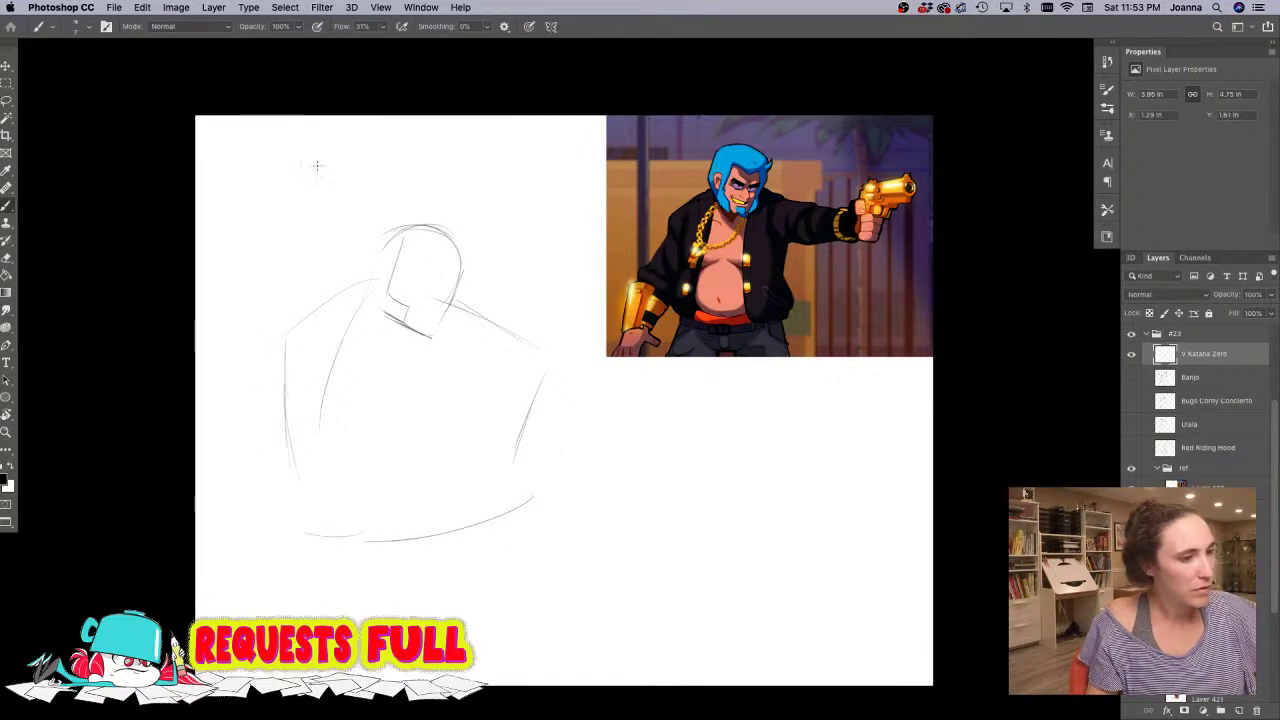
{"action": "mouse_move", "coordinate": [364, 318]}
{"action": "left_mouse_down"}
{"action": "mouse_move", "coordinate": [327, 490]}
{"action": "mouse_move", "coordinate": [300, 522]}
{"action": "left_mouse_up"}
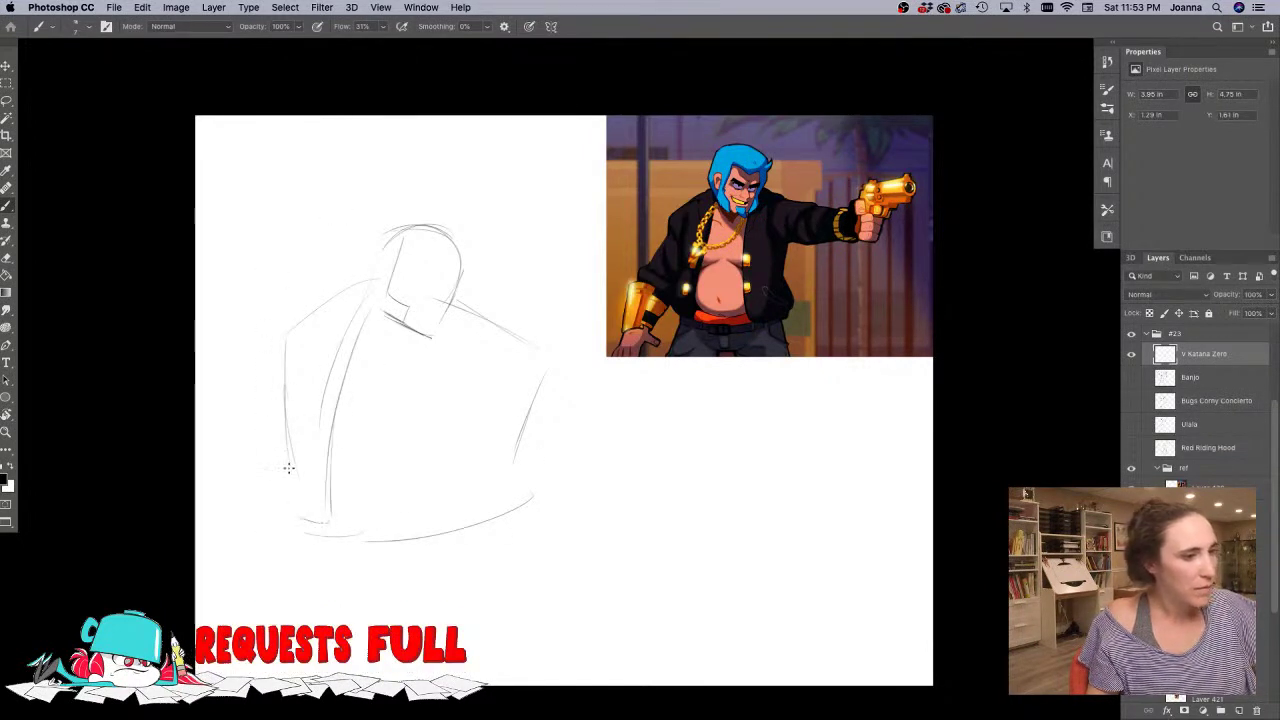
{"action": "left_click_drag", "start_coordinate": [416, 348], "coordinate": [440, 525]}
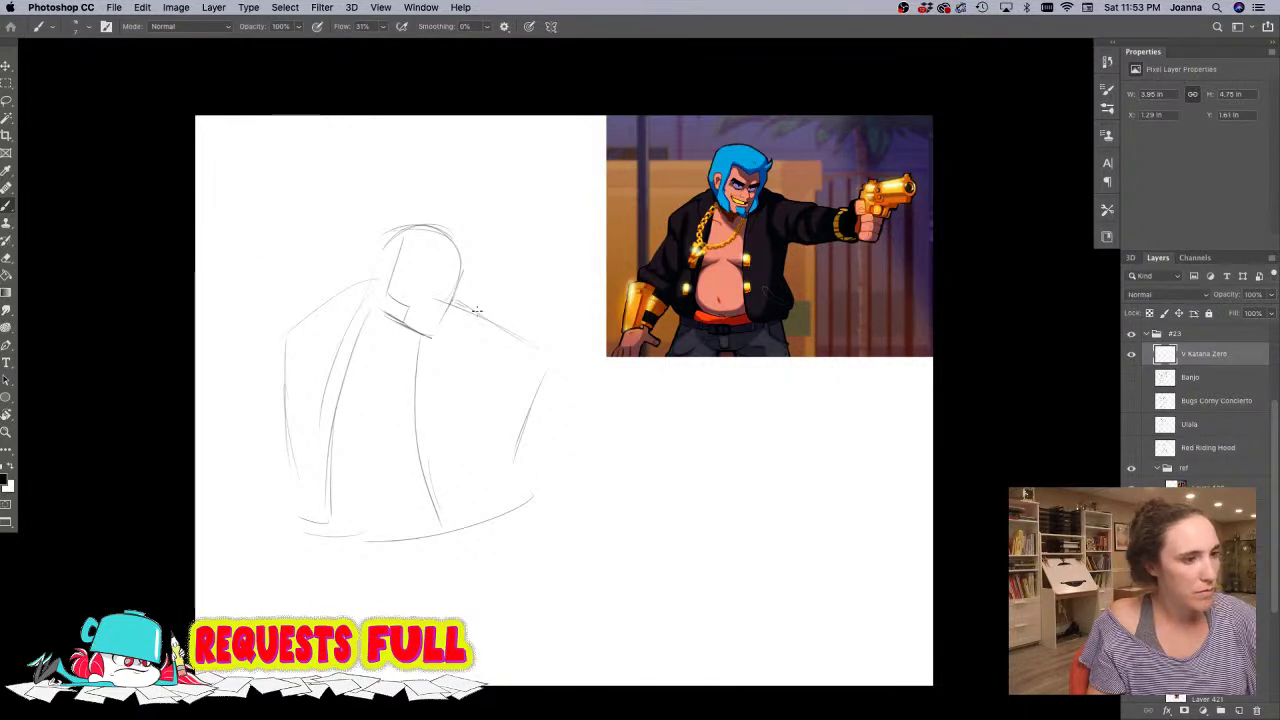
- Sketch the raised arm in light lines, with the upper arm, forearm and first block for the hand beside the reference image
{"action": "mouse_move", "coordinate": [460, 302]}
{"action": "left_mouse_down"}
{"action": "mouse_move", "coordinate": [505, 327]}
{"action": "mouse_move", "coordinate": [502, 384]}
{"action": "mouse_move", "coordinate": [592, 330]}
{"action": "left_mouse_up"}
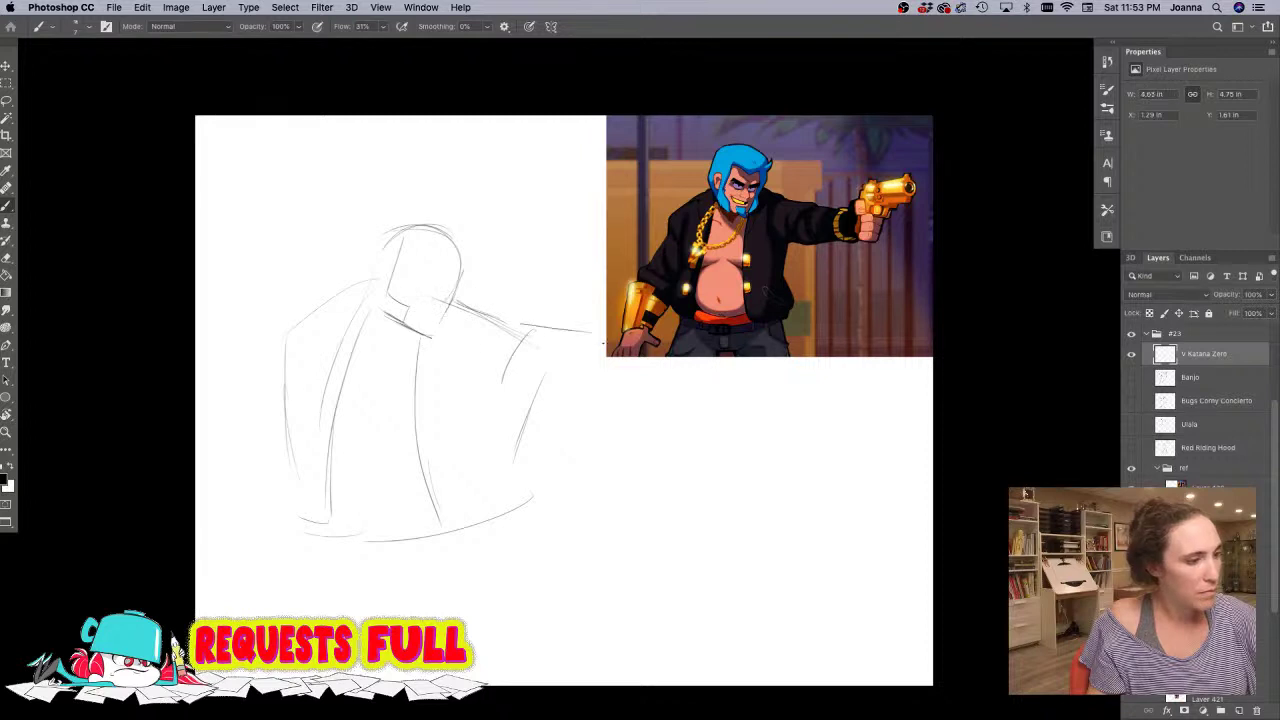
{"action": "left_click_drag", "start_coordinate": [530, 411], "coordinate": [654, 398]}
{"action": "mouse_move", "coordinate": [584, 264]}
{"action": "left_mouse_down"}
{"action": "mouse_move", "coordinate": [577, 339]}
{"action": "mouse_move", "coordinate": [604, 269]}
{"action": "left_mouse_up"}
{"action": "left_click_drag", "start_coordinate": [584, 210], "coordinate": [580, 237]}
{"action": "mouse_move", "coordinate": [579, 238]}
{"action": "left_mouse_down"}
{"action": "mouse_move", "coordinate": [598, 235]}
{"action": "mouse_move", "coordinate": [602, 207]}
{"action": "mouse_move", "coordinate": [598, 234]}
{"action": "mouse_move", "coordinate": [614, 255]}
{"action": "left_mouse_up"}
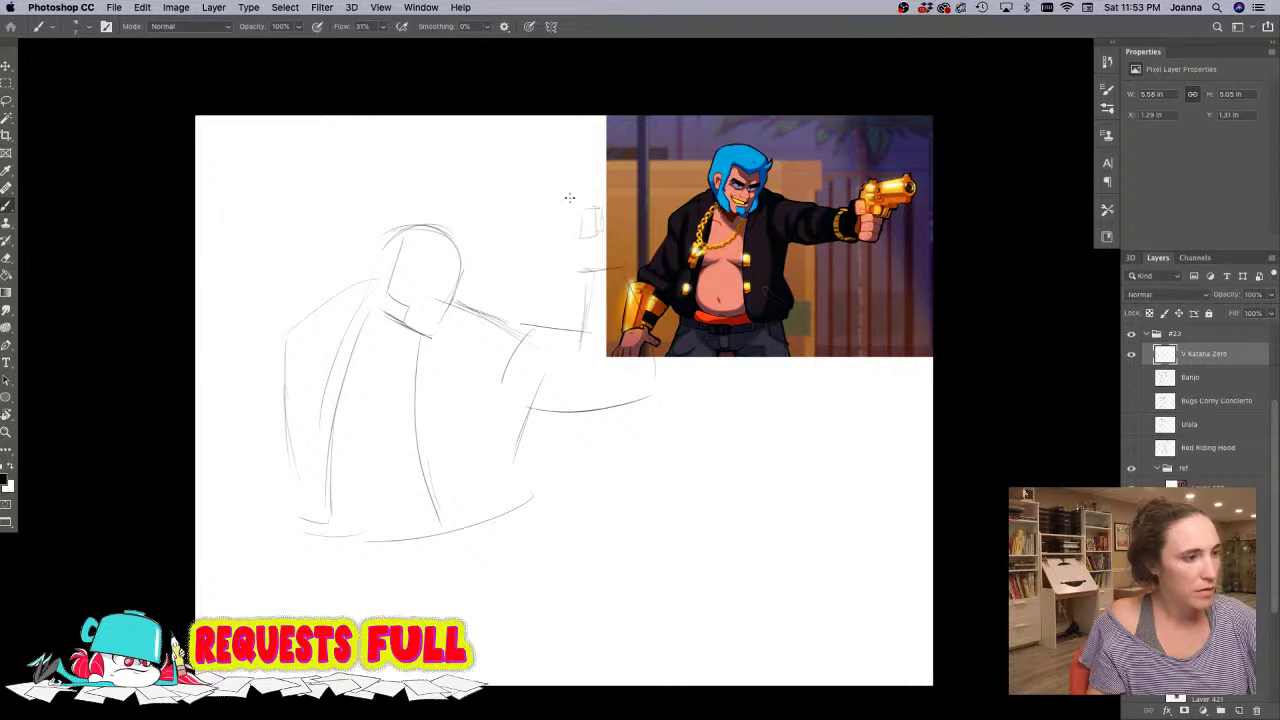
- Block in the upright pistol above the raised arm, with the fist around its grip and a darker muzzle and edge
{"action": "mouse_move", "coordinate": [576, 156]}
{"action": "left_mouse_down"}
{"action": "mouse_move", "coordinate": [556, 155]}
{"action": "mouse_move", "coordinate": [576, 158]}
{"action": "mouse_move", "coordinate": [580, 214]}
{"action": "left_mouse_up"}
{"action": "mouse_move", "coordinate": [580, 163]}
{"action": "left_mouse_down"}
{"action": "mouse_move", "coordinate": [580, 211]}
{"action": "mouse_move", "coordinate": [546, 162]}
{"action": "mouse_move", "coordinate": [560, 251]}
{"action": "mouse_move", "coordinate": [580, 256]}
{"action": "mouse_move", "coordinate": [540, 224]}
{"action": "mouse_move", "coordinate": [568, 258]}
{"action": "mouse_move", "coordinate": [613, 257]}
{"action": "left_mouse_up"}
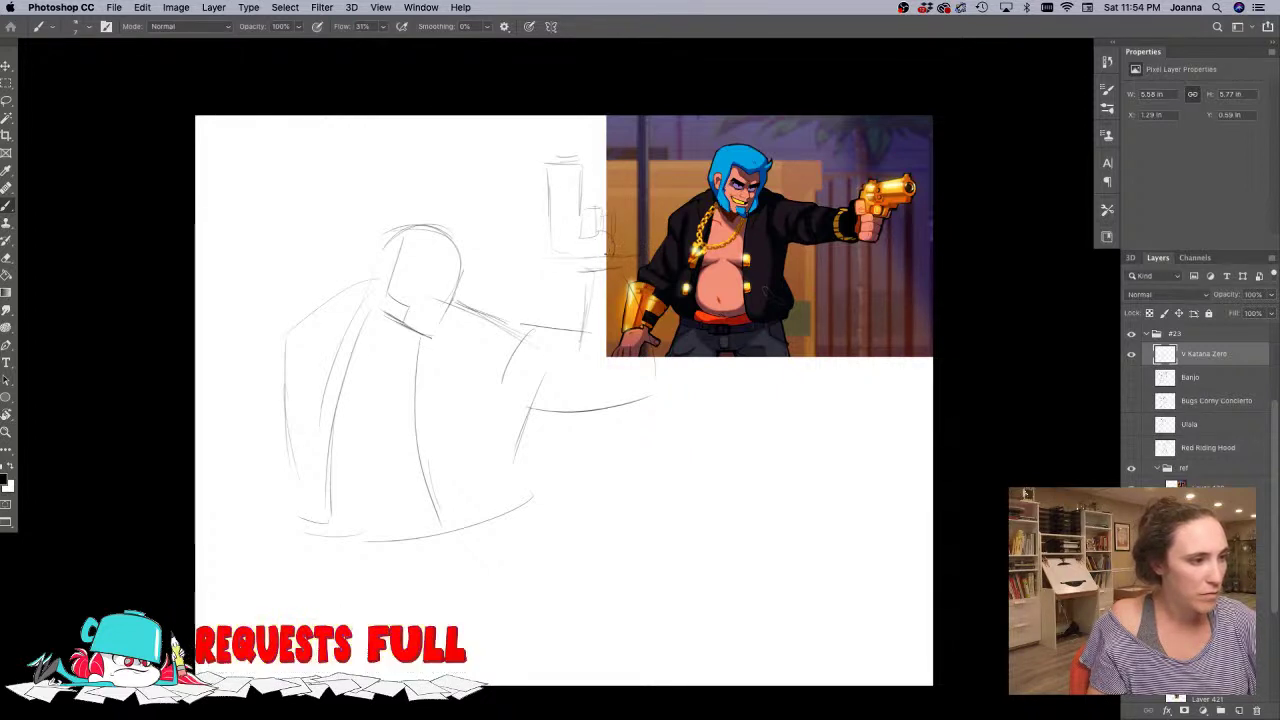
{"action": "left_click_drag", "start_coordinate": [593, 268], "coordinate": [585, 240]}
{"action": "mouse_move", "coordinate": [585, 240]}
{"action": "left_mouse_down"}
{"action": "mouse_move", "coordinate": [616, 227]}
{"action": "mouse_move", "coordinate": [620, 246]}
{"action": "left_mouse_up"}
{"action": "mouse_move", "coordinate": [580, 196]}
{"action": "left_mouse_down"}
{"action": "mouse_move", "coordinate": [554, 160]}
{"action": "mouse_move", "coordinate": [569, 212]}
{"action": "left_mouse_up"}
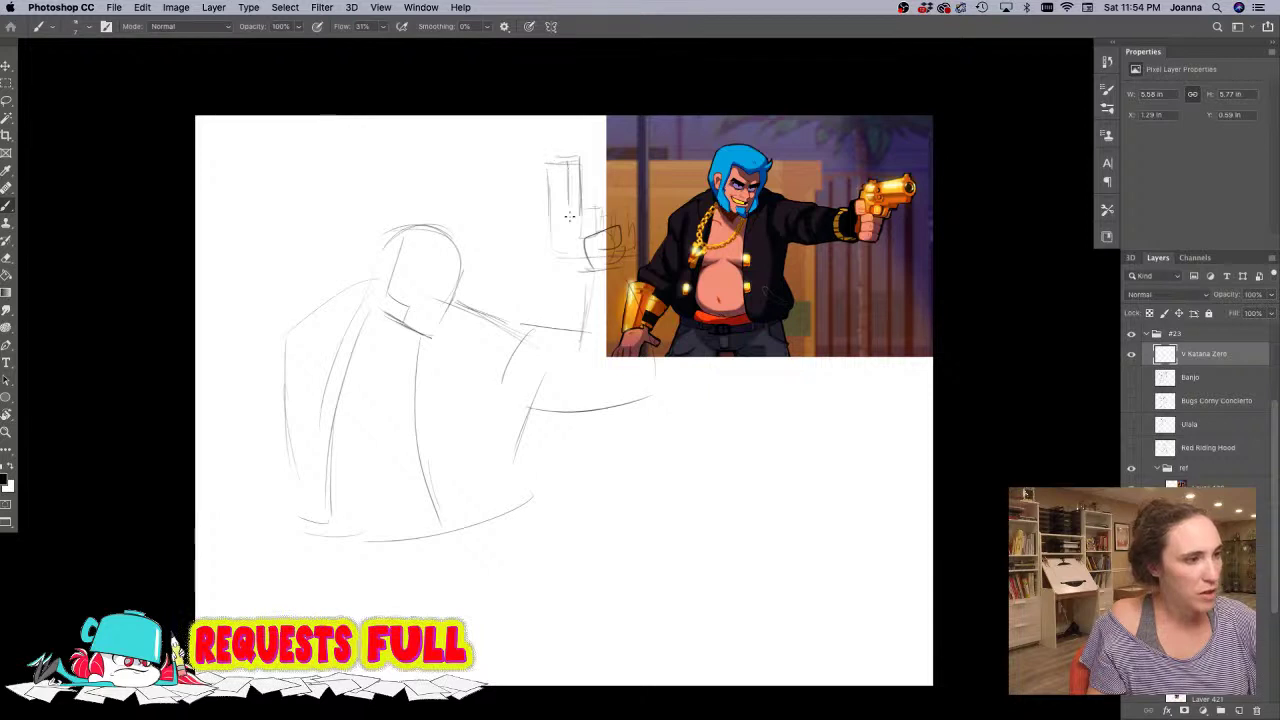
{"action": "left_click_drag", "start_coordinate": [550, 164], "coordinate": [567, 157]}
{"action": "mouse_move", "coordinate": [568, 165]}
{"action": "left_mouse_down"}
{"action": "mouse_move", "coordinate": [580, 167]}
{"action": "mouse_move", "coordinate": [584, 210]}
{"action": "mouse_move", "coordinate": [570, 158]}
{"action": "left_mouse_up"}
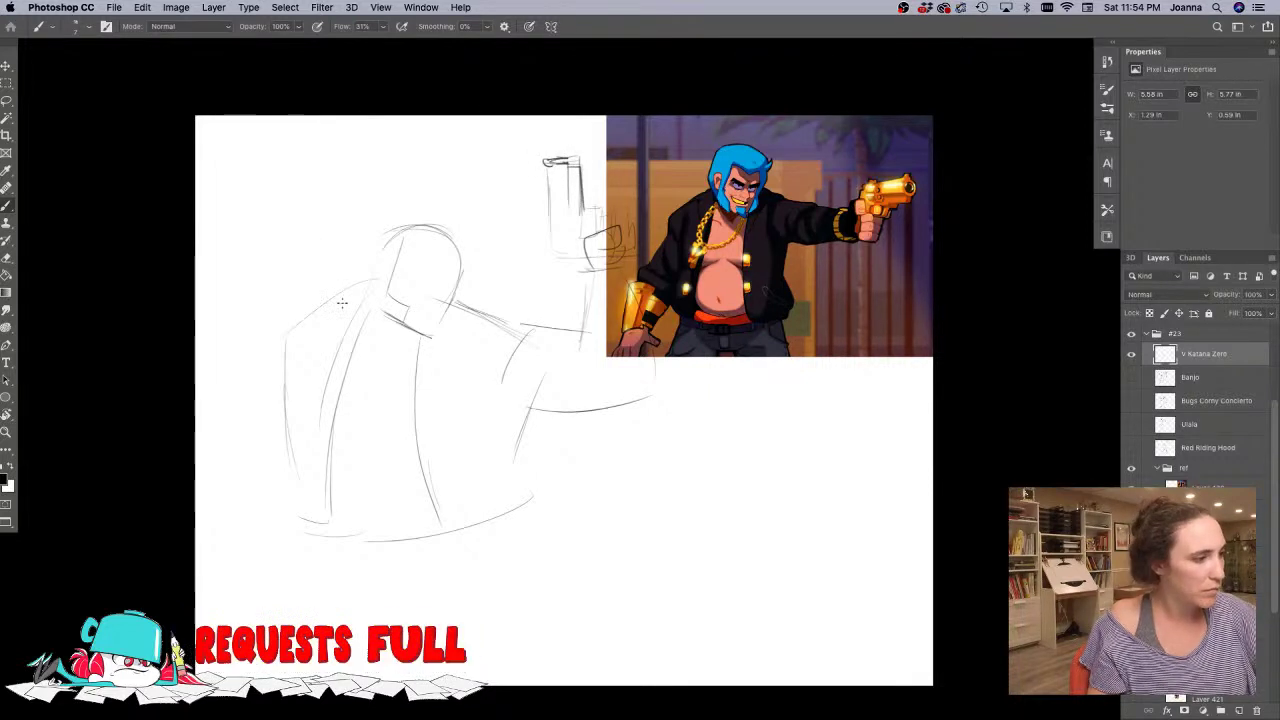
- Widen the shoulders with a sweeping arc, and scale the whole sketch down so it clears the reference image
{"action": "left_click_drag", "start_coordinate": [390, 284], "coordinate": [281, 355]}
{"action": "left_click_drag", "start_coordinate": [522, 331], "coordinate": [298, 291]}
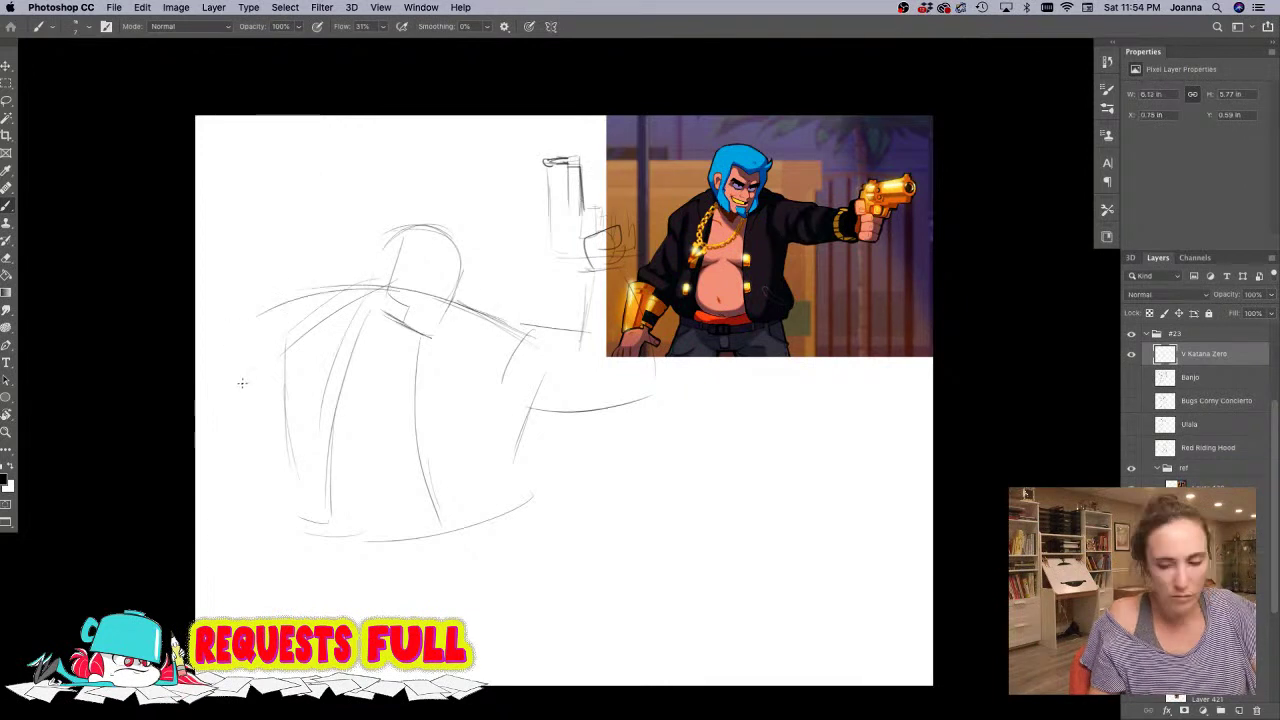
{"action": "key", "text": "ctrl+t"}
{"action": "left_click_drag", "start_coordinate": [246, 537], "coordinate": [351, 393]}
{"action": "left_click_drag", "start_coordinate": [397, 388], "coordinate": [341, 436]}
{"action": "key", "text": "Return"}
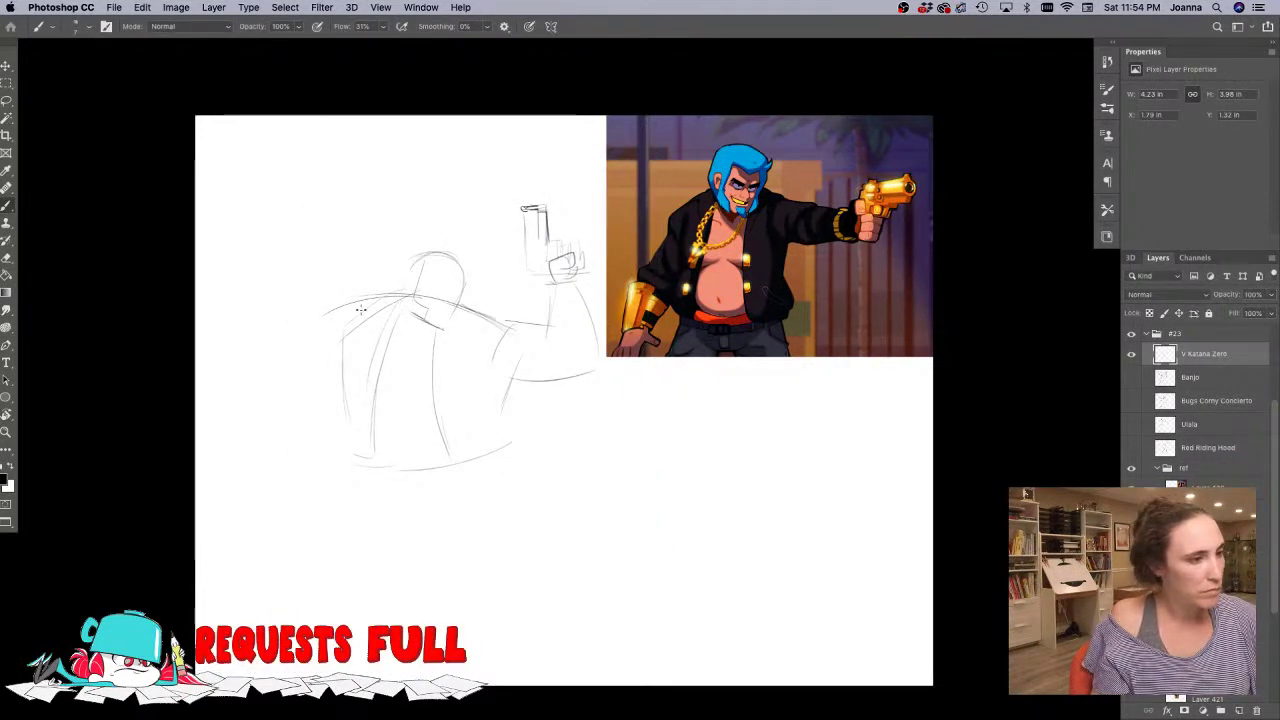
- Rough in the lowered arm from shoulder to wrist, with the bent elbow and the flared upper edge of the forearm bracer
{"action": "mouse_move", "coordinate": [338, 312]}
{"action": "left_mouse_down"}
{"action": "mouse_move", "coordinate": [343, 345]}
{"action": "mouse_move", "coordinate": [328, 343]}
{"action": "mouse_move", "coordinate": [332, 327]}
{"action": "mouse_move", "coordinate": [277, 419]}
{"action": "mouse_move", "coordinate": [334, 386]}
{"action": "mouse_move", "coordinate": [336, 399]}
{"action": "mouse_move", "coordinate": [295, 433]}
{"action": "mouse_move", "coordinate": [283, 389]}
{"action": "mouse_move", "coordinate": [342, 406]}
{"action": "mouse_move", "coordinate": [278, 441]}
{"action": "left_mouse_up"}
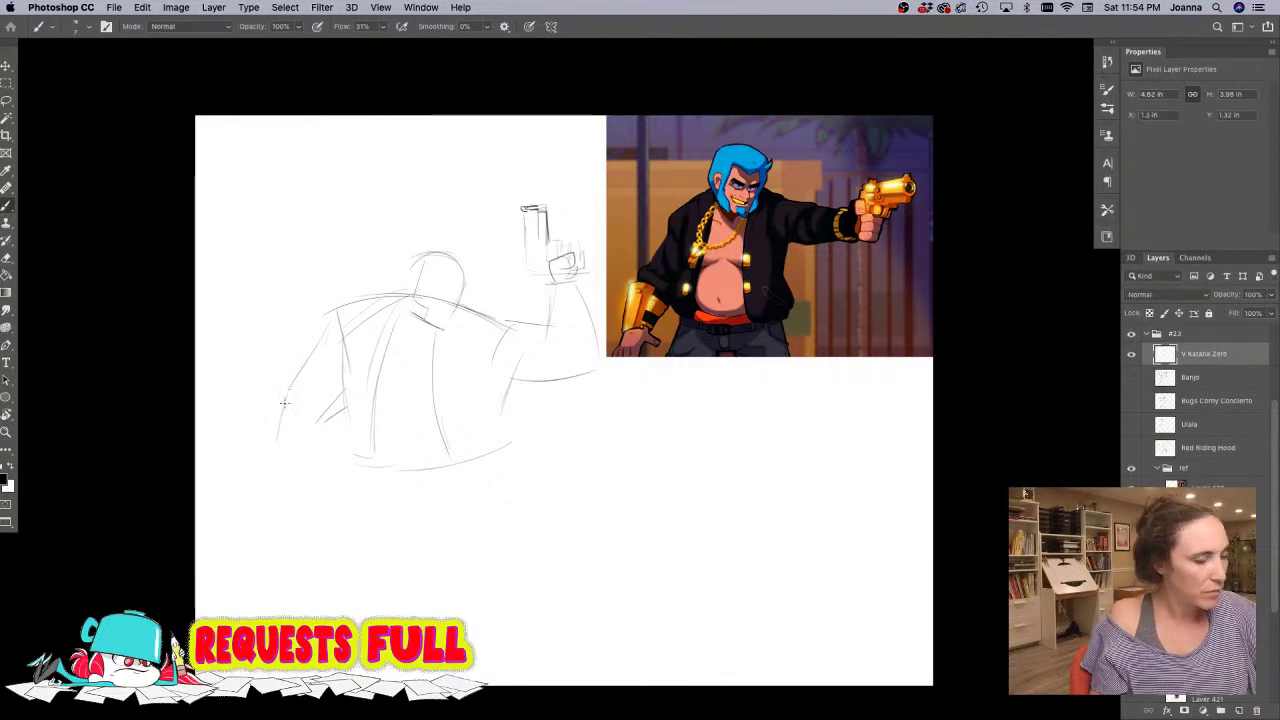
{"action": "key", "text": "Tab"}
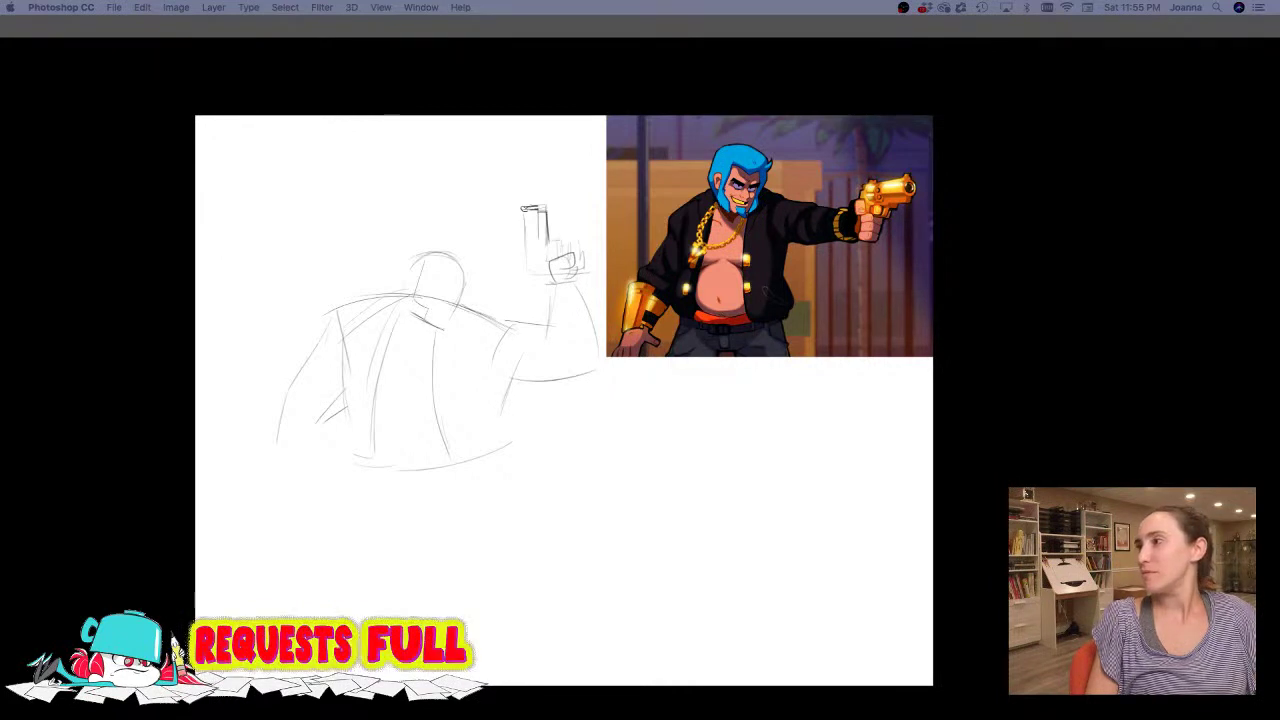
{"action": "key", "text": "Tab"}
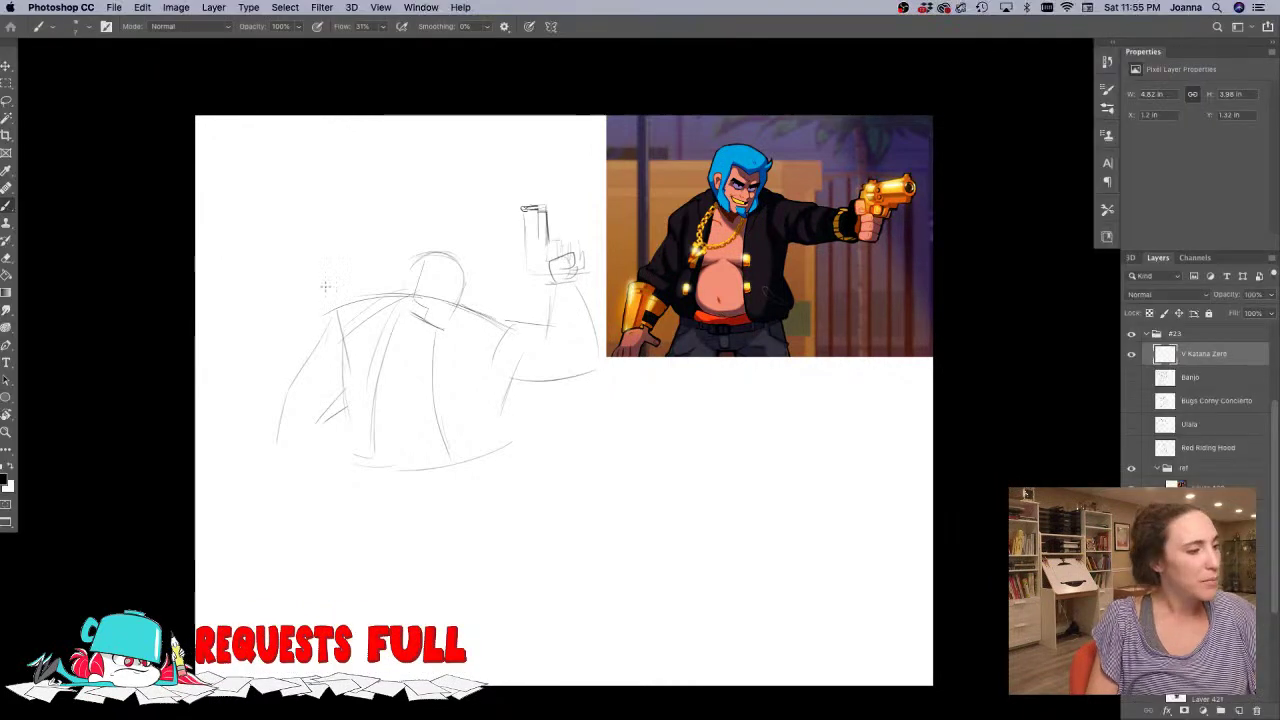
{"action": "left_click_drag", "start_coordinate": [333, 422], "coordinate": [315, 478]}
{"action": "left_click_drag", "start_coordinate": [299, 410], "coordinate": [267, 414]}
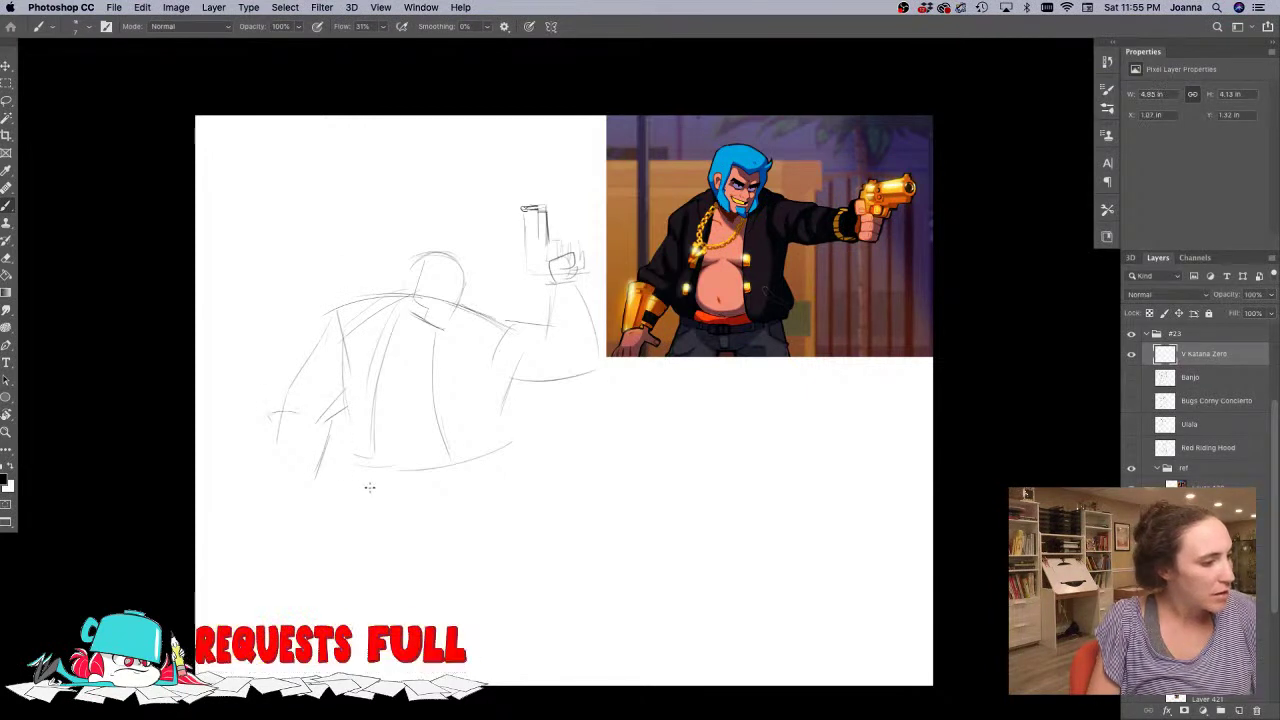
- Sketch the hips, crotch and both spread trouser legs below the jacket, and add the curved waistband line
{"action": "left_click_drag", "start_coordinate": [378, 501], "coordinate": [455, 499]}
{"action": "mouse_move", "coordinate": [508, 452]}
{"action": "left_mouse_down"}
{"action": "mouse_move", "coordinate": [518, 505]}
{"action": "mouse_move", "coordinate": [561, 551]}
{"action": "mouse_move", "coordinate": [523, 595]}
{"action": "left_mouse_up"}
{"action": "left_click_drag", "start_coordinate": [454, 498], "coordinate": [462, 534]}
{"action": "left_click_drag", "start_coordinate": [358, 467], "coordinate": [327, 536]}
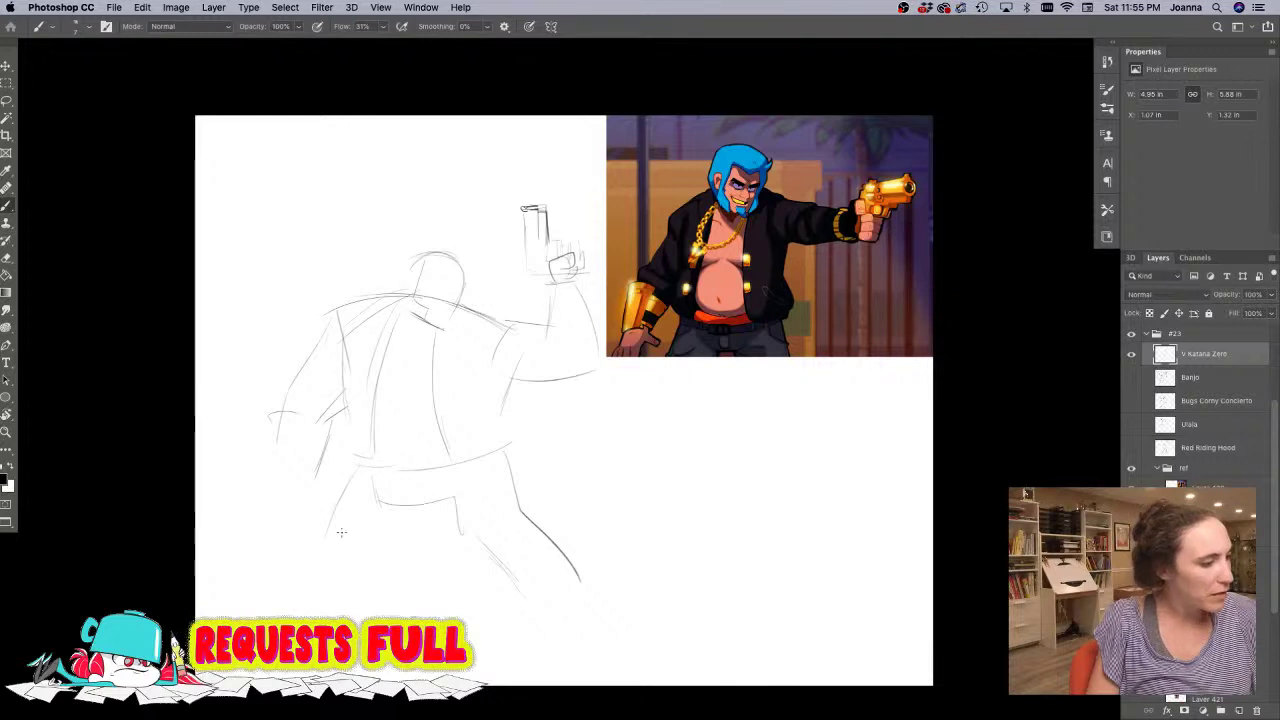
{"action": "left_click_drag", "start_coordinate": [399, 502], "coordinate": [386, 598]}
{"action": "left_click_drag", "start_coordinate": [328, 528], "coordinate": [313, 600]}
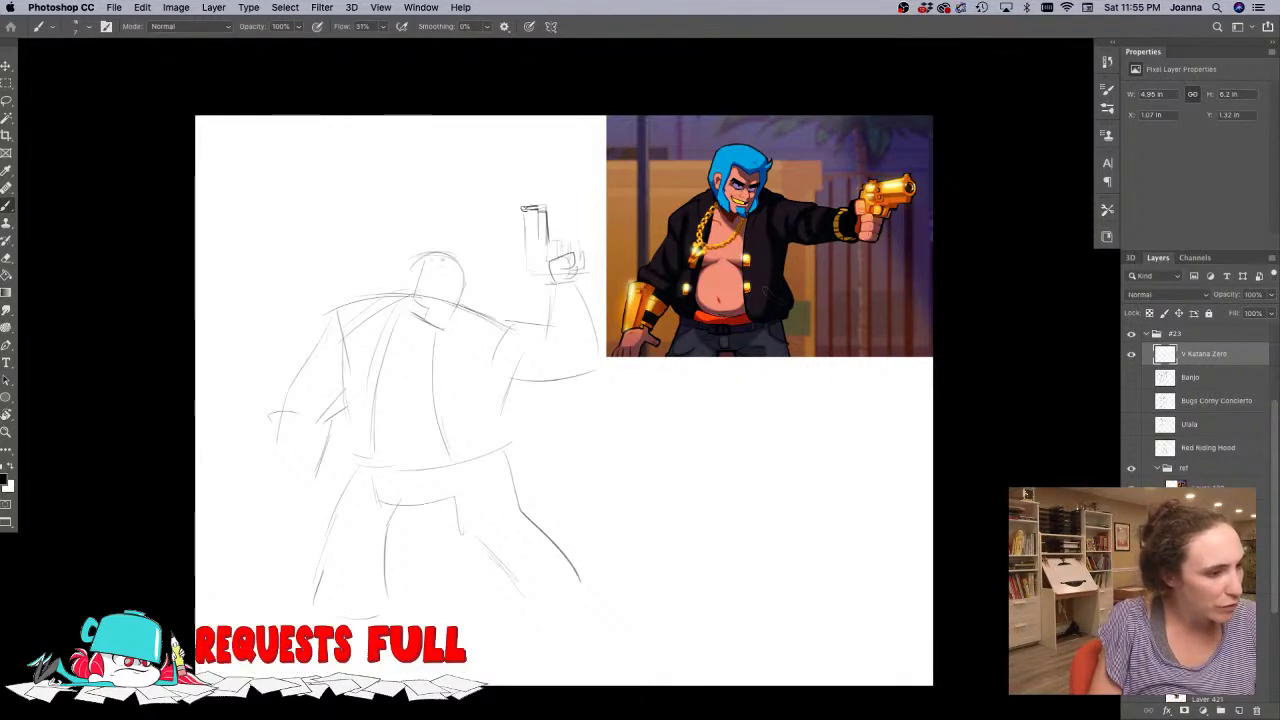
{"action": "mouse_move", "coordinate": [502, 464]}
{"action": "left_mouse_down"}
{"action": "mouse_move", "coordinate": [430, 478]}
{"action": "mouse_move", "coordinate": [352, 470]}
{"action": "left_mouse_up"}
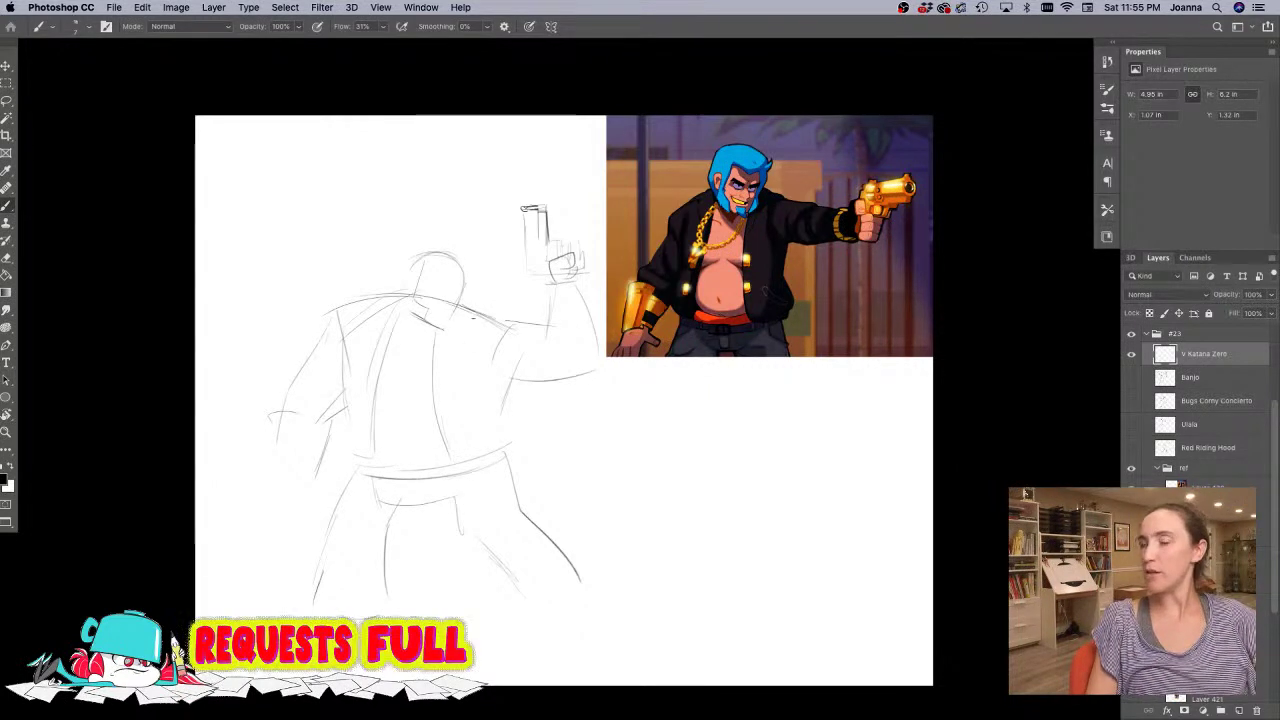
- Draw the trouser cuff and sandalled foot of the outstretched leg, and outline the bracer on the lowered forearm
{"action": "key", "text": "Tab"}
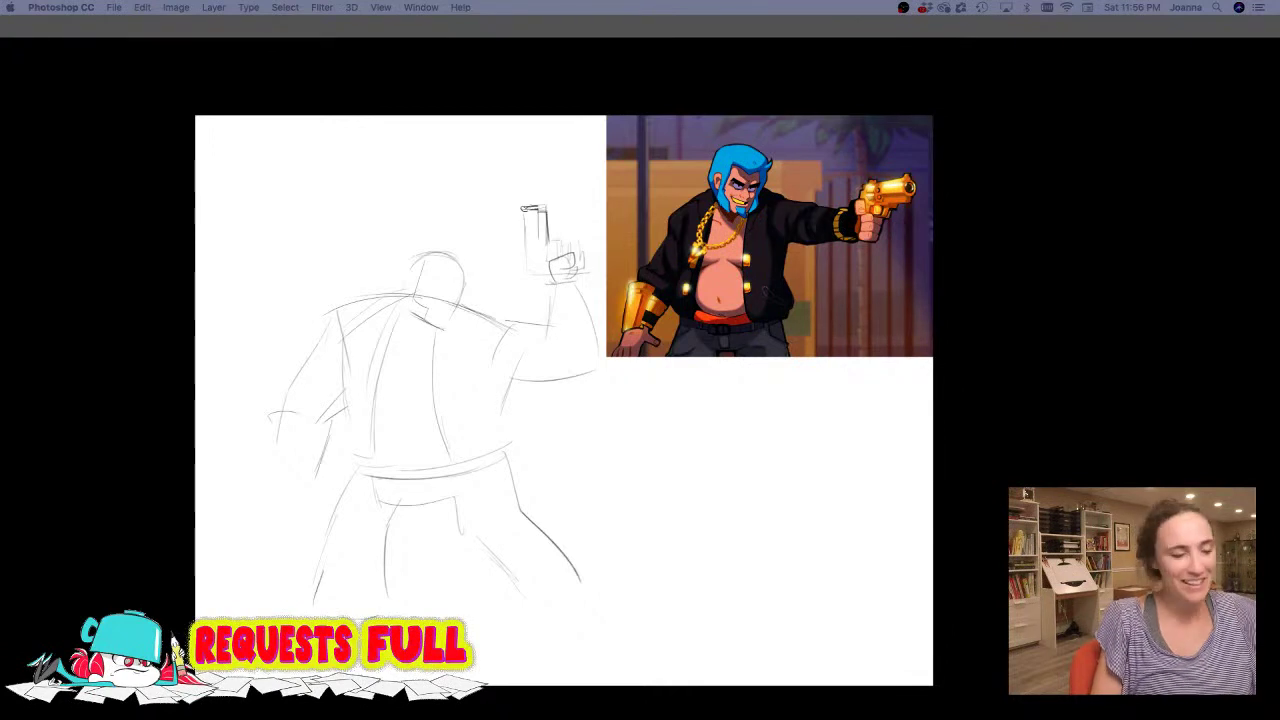
{"action": "key", "text": "Tab"}
{"action": "mouse_move", "coordinate": [556, 578]}
{"action": "left_mouse_down"}
{"action": "mouse_move", "coordinate": [534, 600]}
{"action": "mouse_move", "coordinate": [516, 588]}
{"action": "mouse_move", "coordinate": [530, 617]}
{"action": "mouse_move", "coordinate": [578, 591]}
{"action": "mouse_move", "coordinate": [547, 611]}
{"action": "mouse_move", "coordinate": [571, 607]}
{"action": "mouse_move", "coordinate": [564, 641]}
{"action": "mouse_move", "coordinate": [521, 631]}
{"action": "mouse_move", "coordinate": [585, 620]}
{"action": "left_mouse_up"}
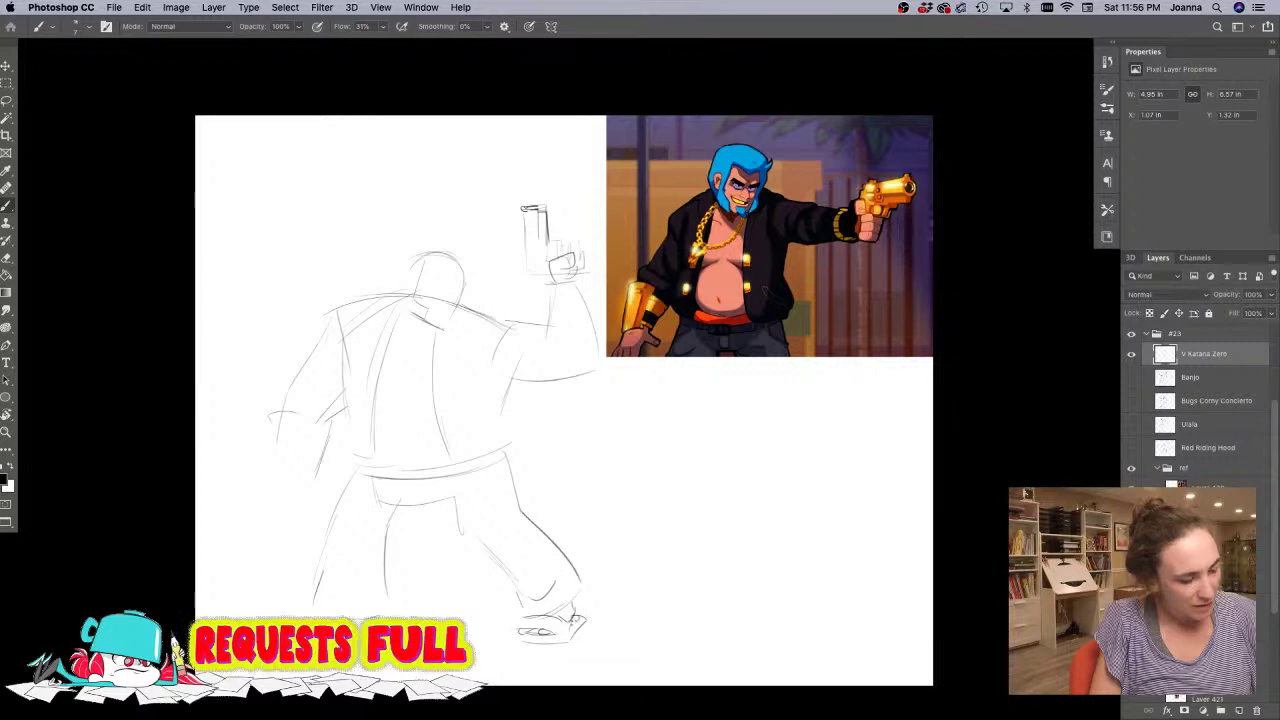
{"action": "mouse_move", "coordinate": [279, 418]}
{"action": "left_mouse_down"}
{"action": "mouse_move", "coordinate": [283, 475]}
{"action": "mouse_move", "coordinate": [313, 461]}
{"action": "left_mouse_up"}
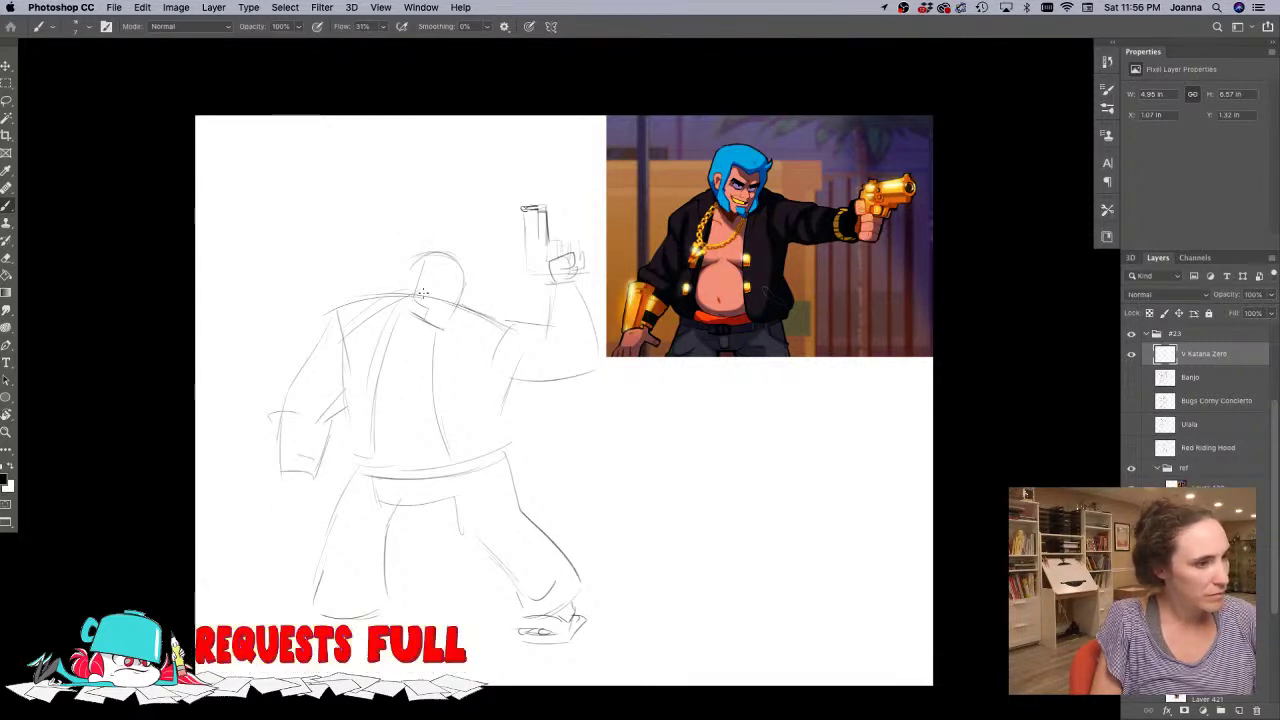
- Add the ear, hairline and bearded jaw to the head, and draw the spread fingers of the lowered hand
{"action": "mouse_move", "coordinate": [429, 325]}
{"action": "left_mouse_down"}
{"action": "mouse_move", "coordinate": [409, 273]}
{"action": "mouse_move", "coordinate": [404, 284]}
{"action": "mouse_move", "coordinate": [411, 252]}
{"action": "mouse_move", "coordinate": [424, 269]}
{"action": "mouse_move", "coordinate": [465, 268]}
{"action": "mouse_move", "coordinate": [464, 286]}
{"action": "mouse_move", "coordinate": [473, 268]}
{"action": "mouse_move", "coordinate": [445, 318]}
{"action": "left_mouse_up"}
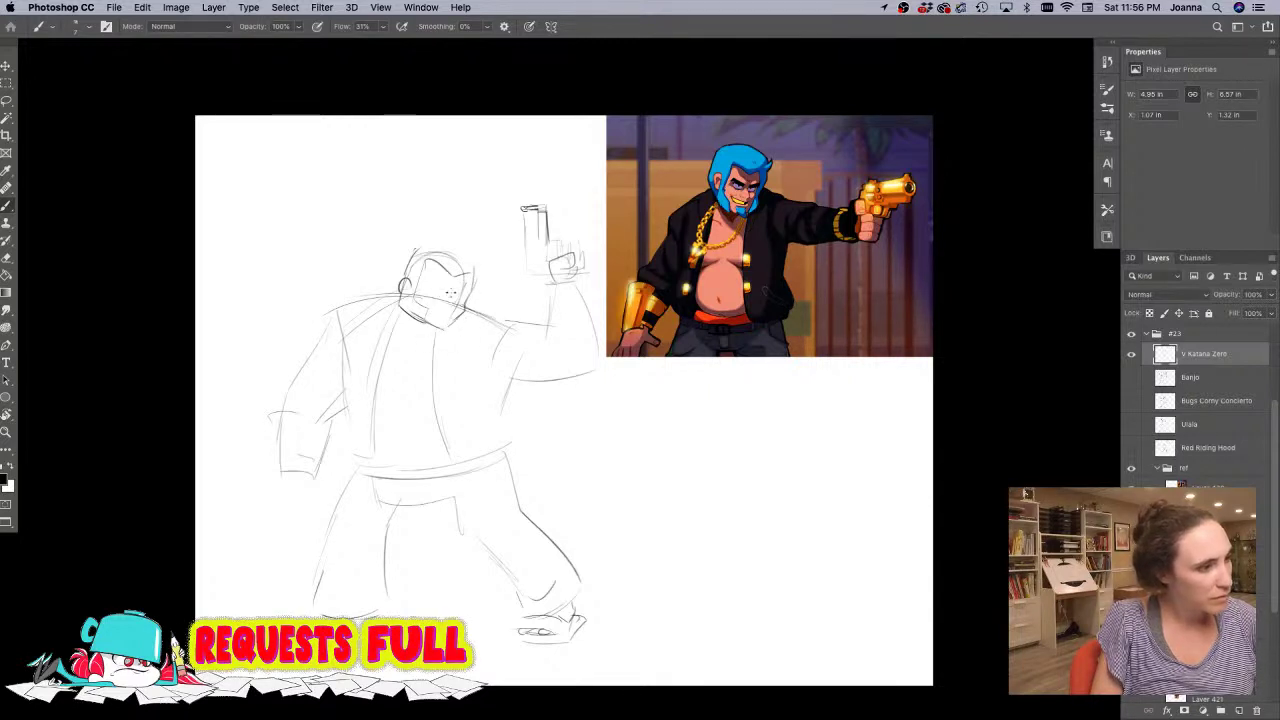
{"action": "left_click_drag", "start_coordinate": [453, 286], "coordinate": [453, 307]}
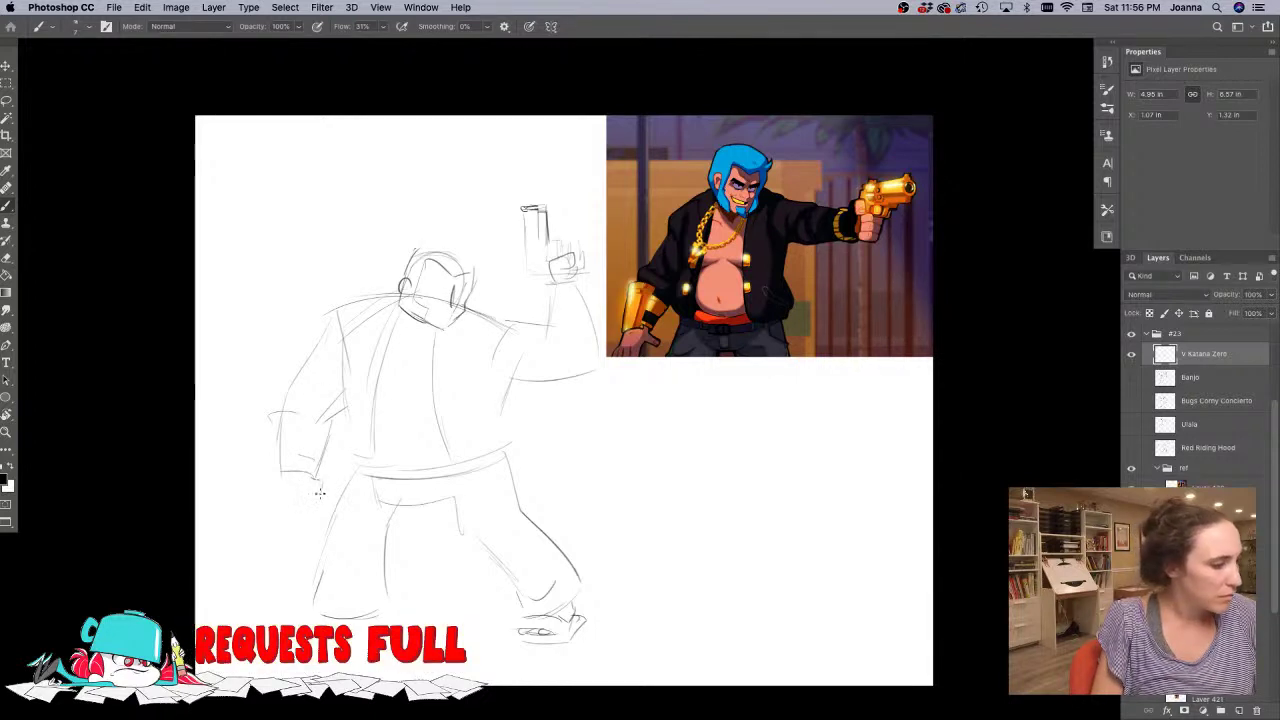
{"action": "mouse_move", "coordinate": [309, 491]}
{"action": "left_mouse_down"}
{"action": "mouse_move", "coordinate": [320, 496]}
{"action": "mouse_move", "coordinate": [296, 478]}
{"action": "mouse_move", "coordinate": [288, 508]}
{"action": "mouse_move", "coordinate": [278, 488]}
{"action": "mouse_move", "coordinate": [248, 502]}
{"action": "mouse_move", "coordinate": [268, 506]}
{"action": "left_mouse_up"}
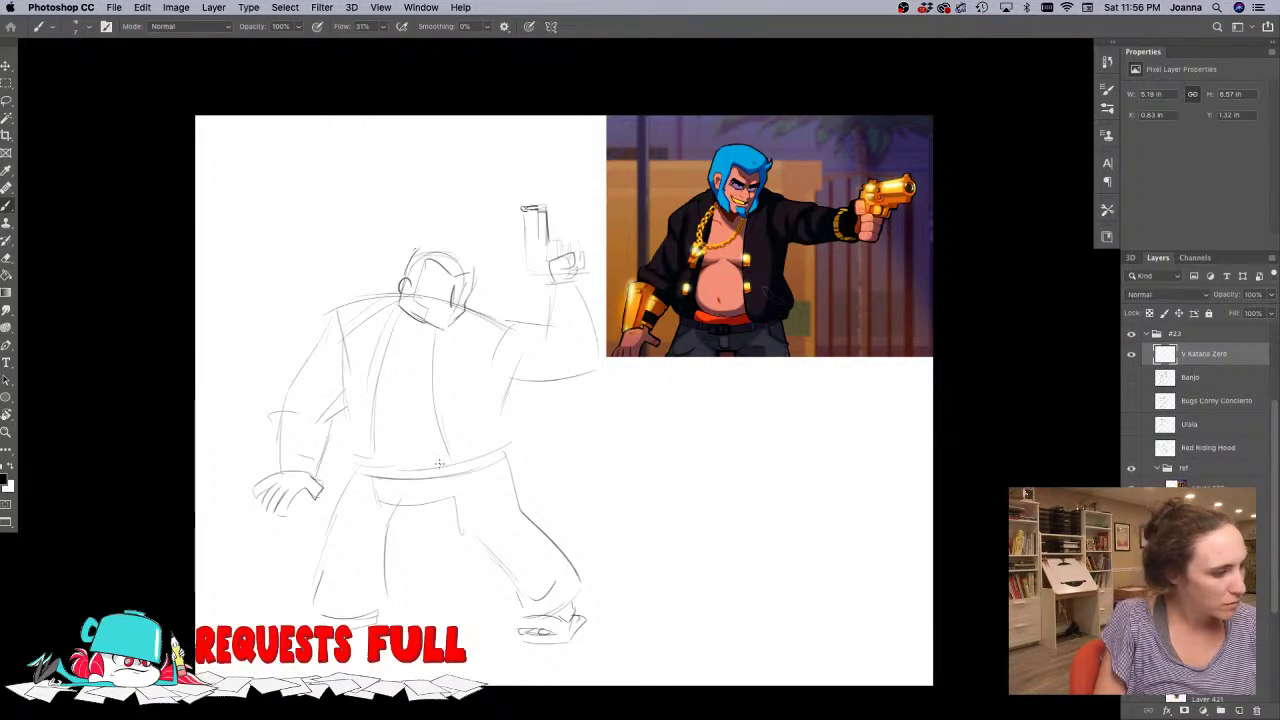
- Darken the belly's lower curve and the open jacket's front edge, hem and outer side next to the lowered arm
{"action": "left_click_drag", "start_coordinate": [458, 463], "coordinate": [364, 470]}
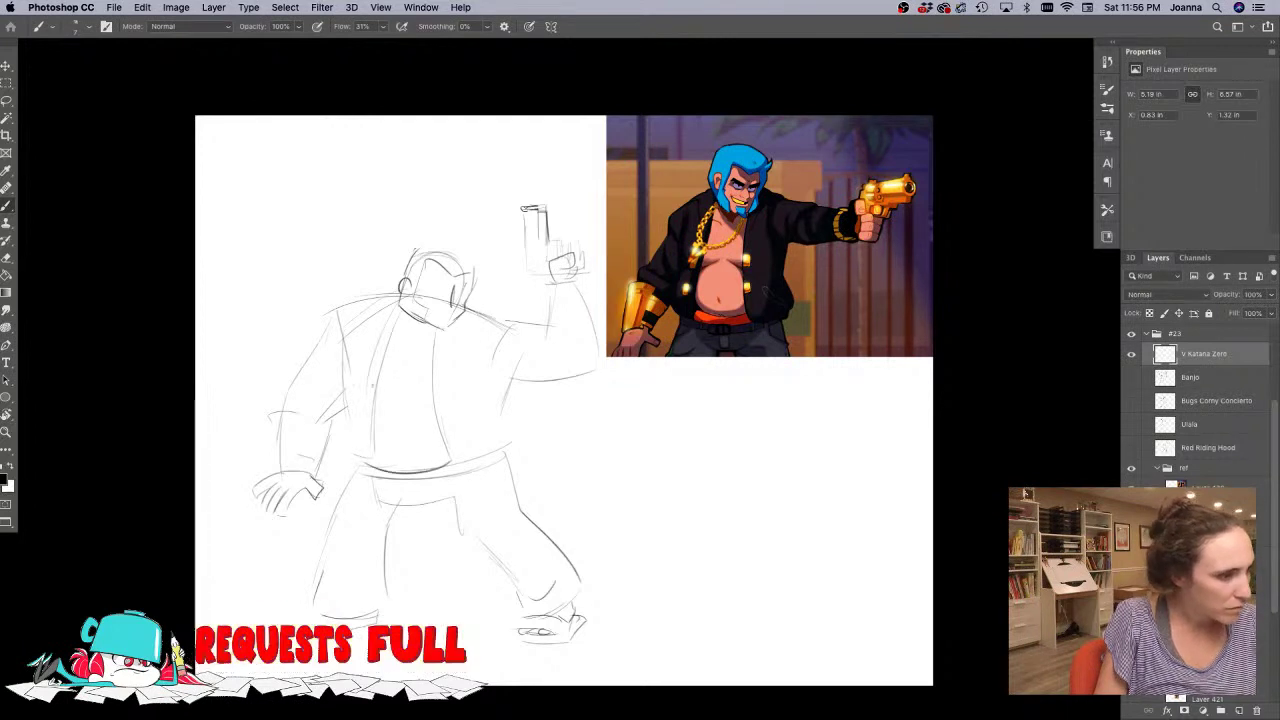
{"action": "mouse_move", "coordinate": [386, 352]}
{"action": "left_mouse_down"}
{"action": "mouse_move", "coordinate": [368, 475]}
{"action": "mouse_move", "coordinate": [340, 455]}
{"action": "left_mouse_up"}
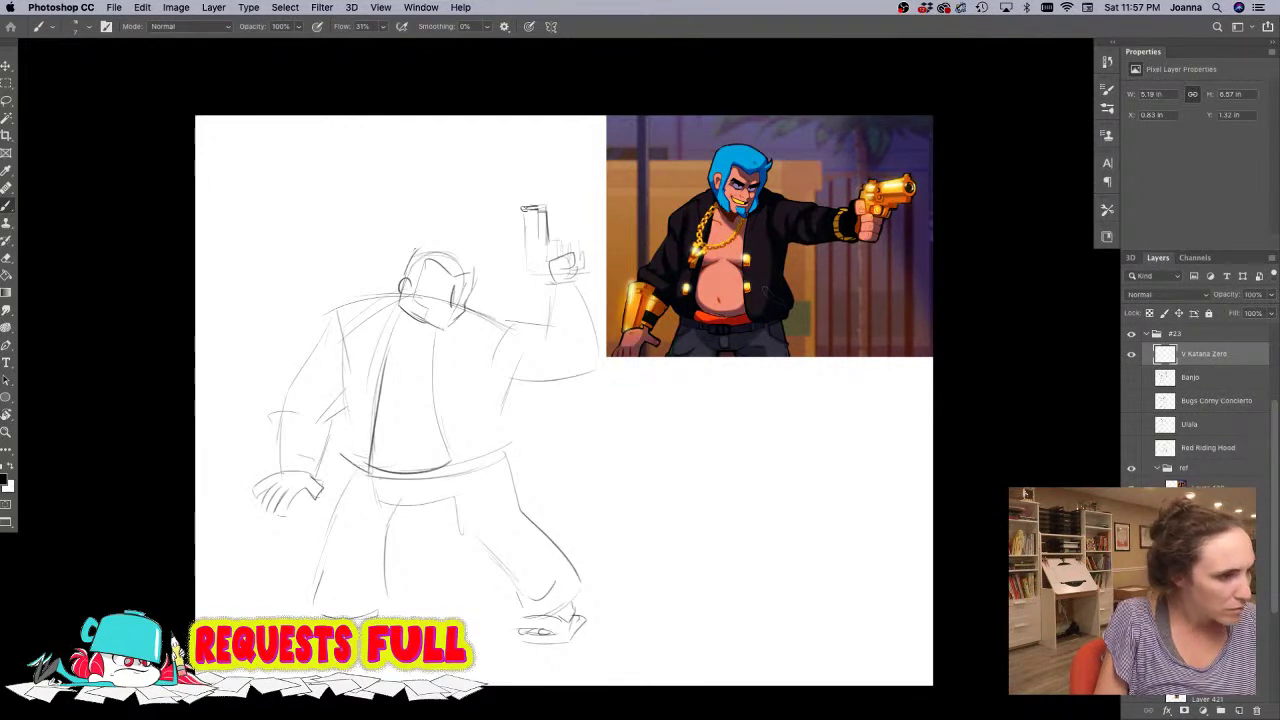
{"action": "mouse_move", "coordinate": [328, 306]}
{"action": "left_mouse_down"}
{"action": "mouse_move", "coordinate": [345, 354]}
{"action": "mouse_move", "coordinate": [338, 442]}
{"action": "left_mouse_up"}
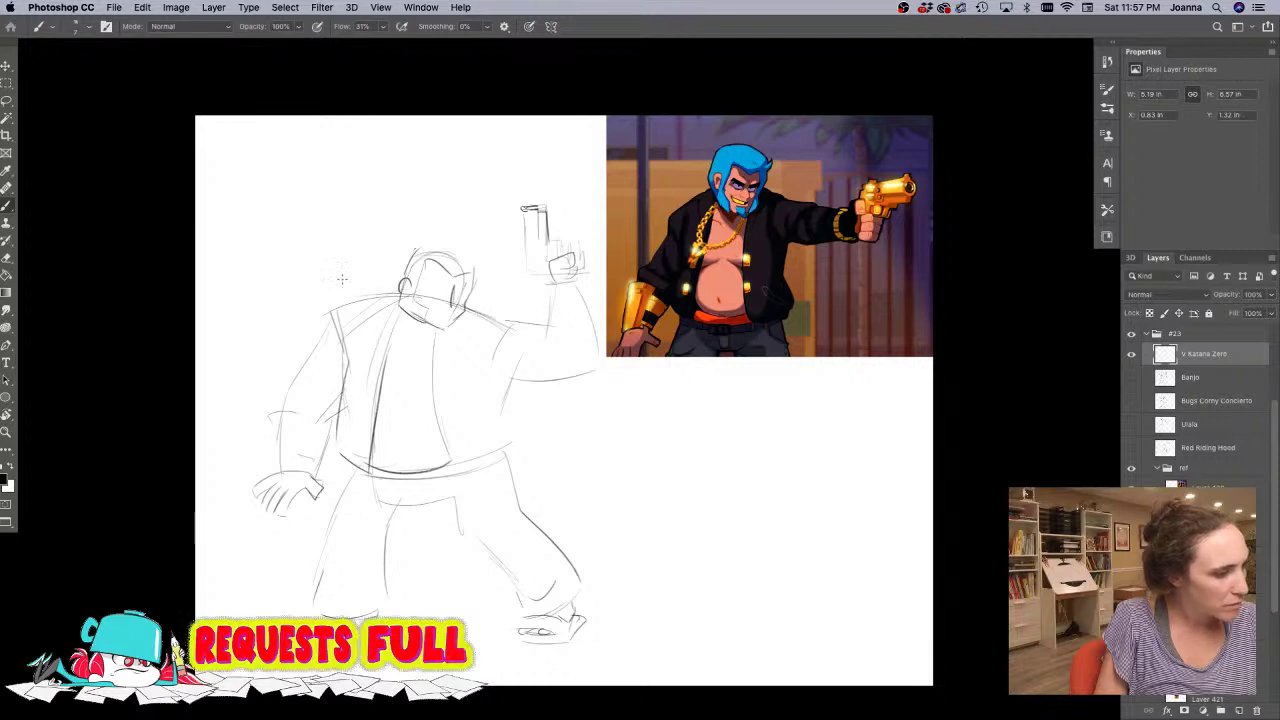
- Draw the chain necklace hanging from the neck with a V-shaped pendant on the chest
{"action": "left_click_drag", "start_coordinate": [398, 321], "coordinate": [403, 372]}
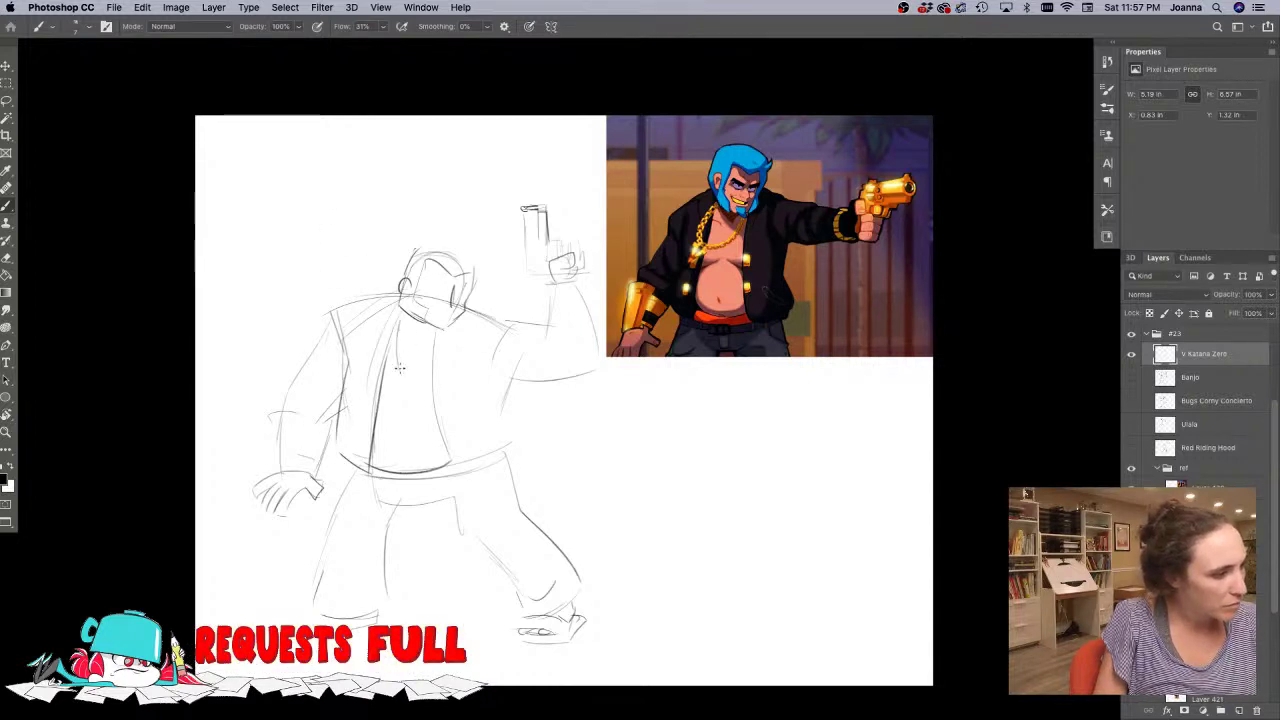
{"action": "mouse_move", "coordinate": [437, 330]}
{"action": "left_mouse_down"}
{"action": "mouse_move", "coordinate": [406, 398]}
{"action": "mouse_move", "coordinate": [404, 378]}
{"action": "left_mouse_up"}
{"action": "left_click", "coordinate": [408, 380]}
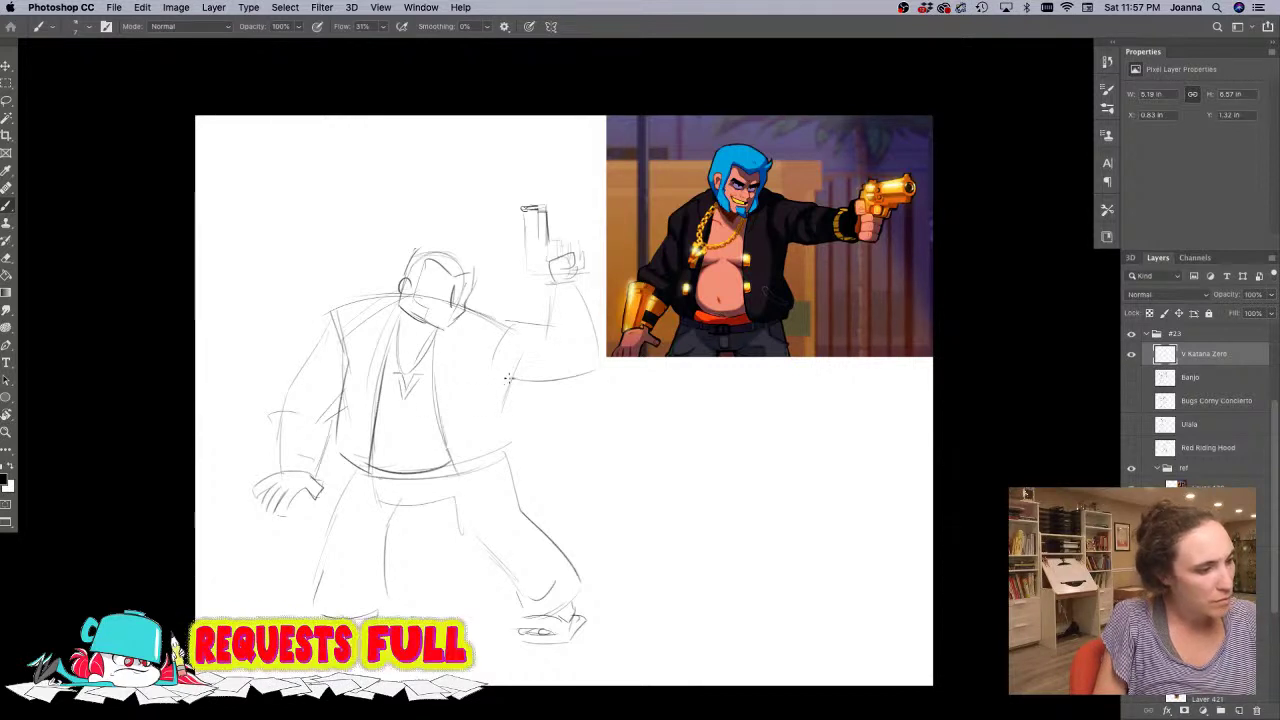
- Define the jacket's side and hem under the raised arm, its shoulder seam, the wrist bracelet and the swept-back hair outline
{"action": "mouse_move", "coordinate": [505, 396]}
{"action": "left_mouse_down"}
{"action": "mouse_move", "coordinate": [519, 432]}
{"action": "mouse_move", "coordinate": [480, 474]}
{"action": "left_mouse_up"}
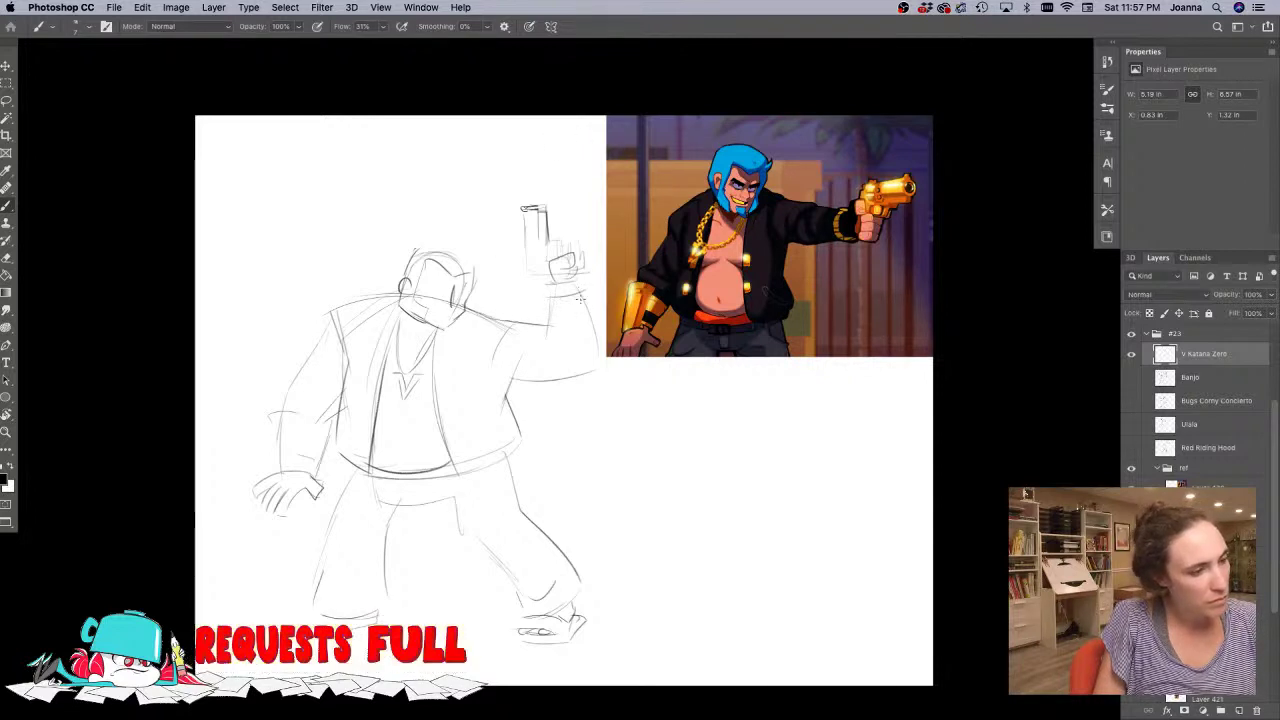
{"action": "left_click_drag", "start_coordinate": [546, 302], "coordinate": [590, 296]}
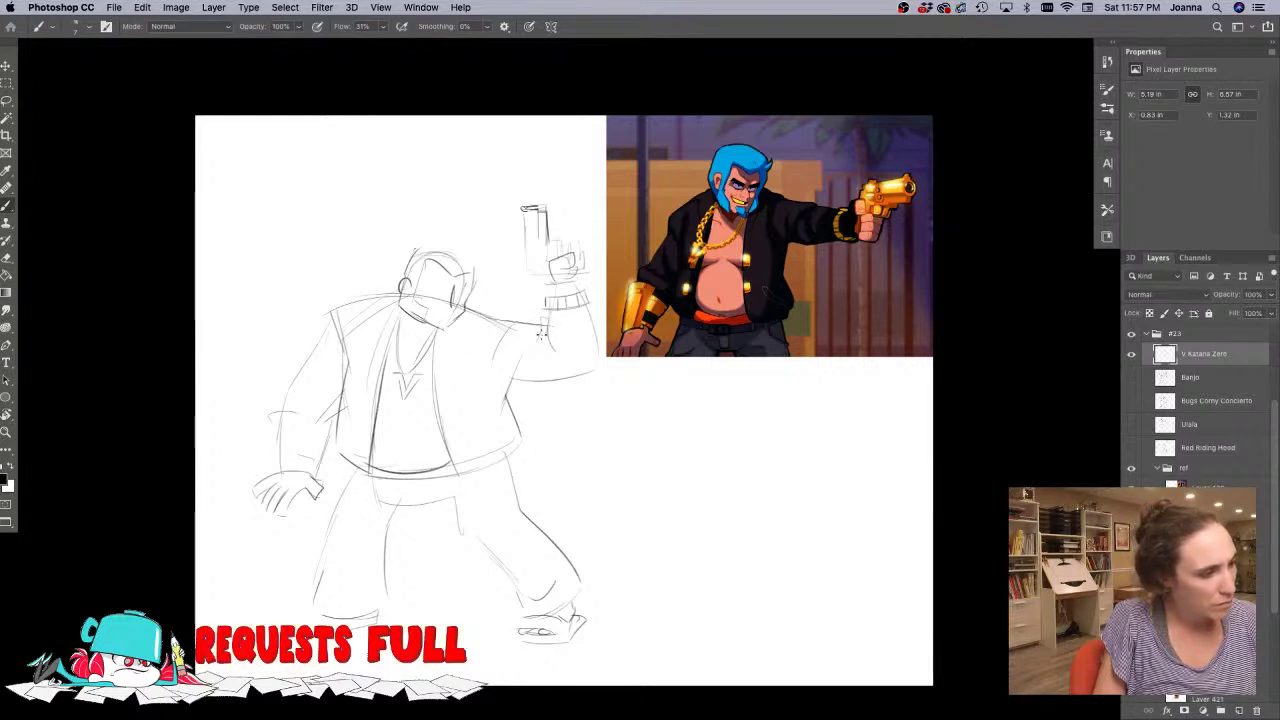
{"action": "mouse_move", "coordinate": [470, 310]}
{"action": "left_mouse_down"}
{"action": "mouse_move", "coordinate": [511, 317]}
{"action": "mouse_move", "coordinate": [496, 361]}
{"action": "left_mouse_up"}
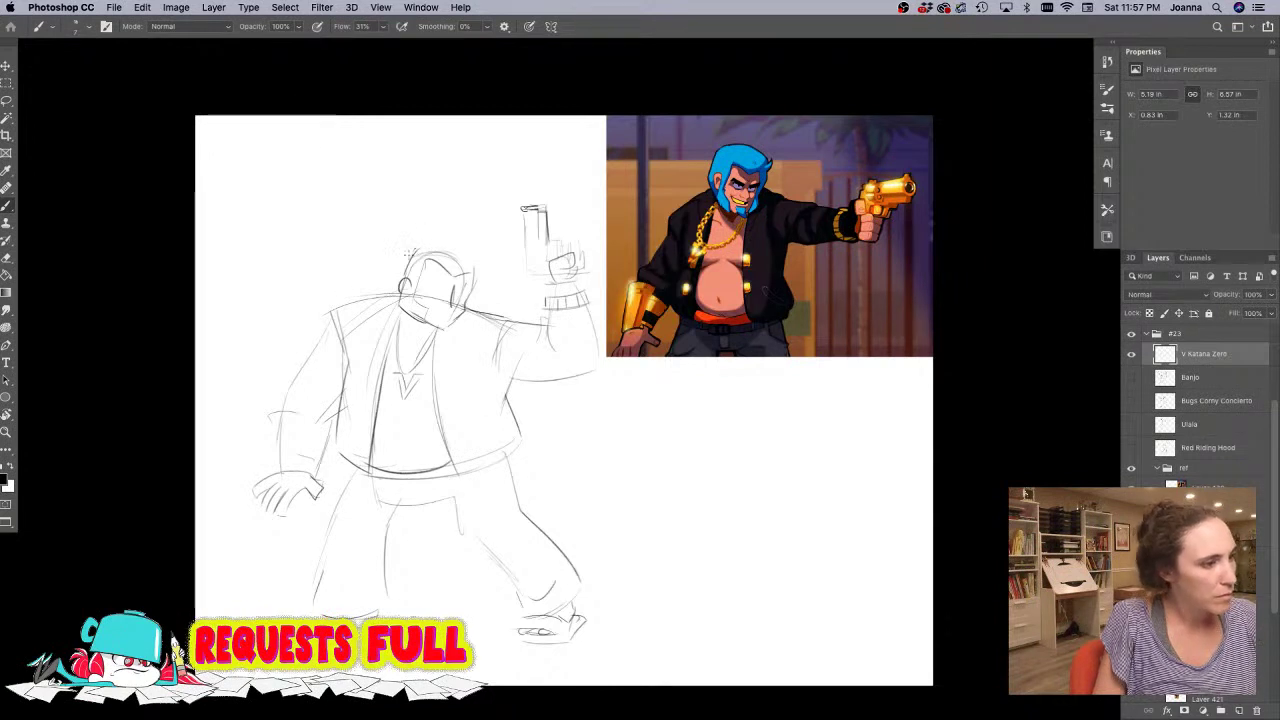
{"action": "left_click_drag", "start_coordinate": [410, 249], "coordinate": [466, 253]}
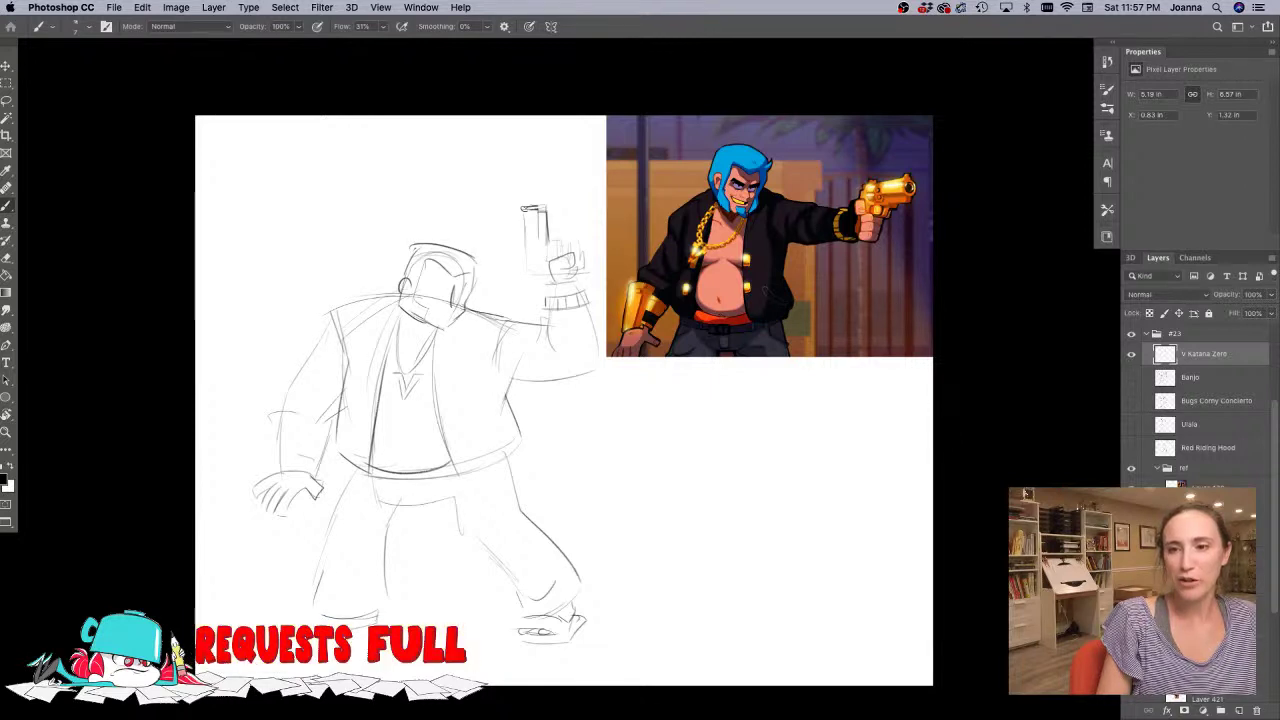
{"action": "key", "text": "Tab"}
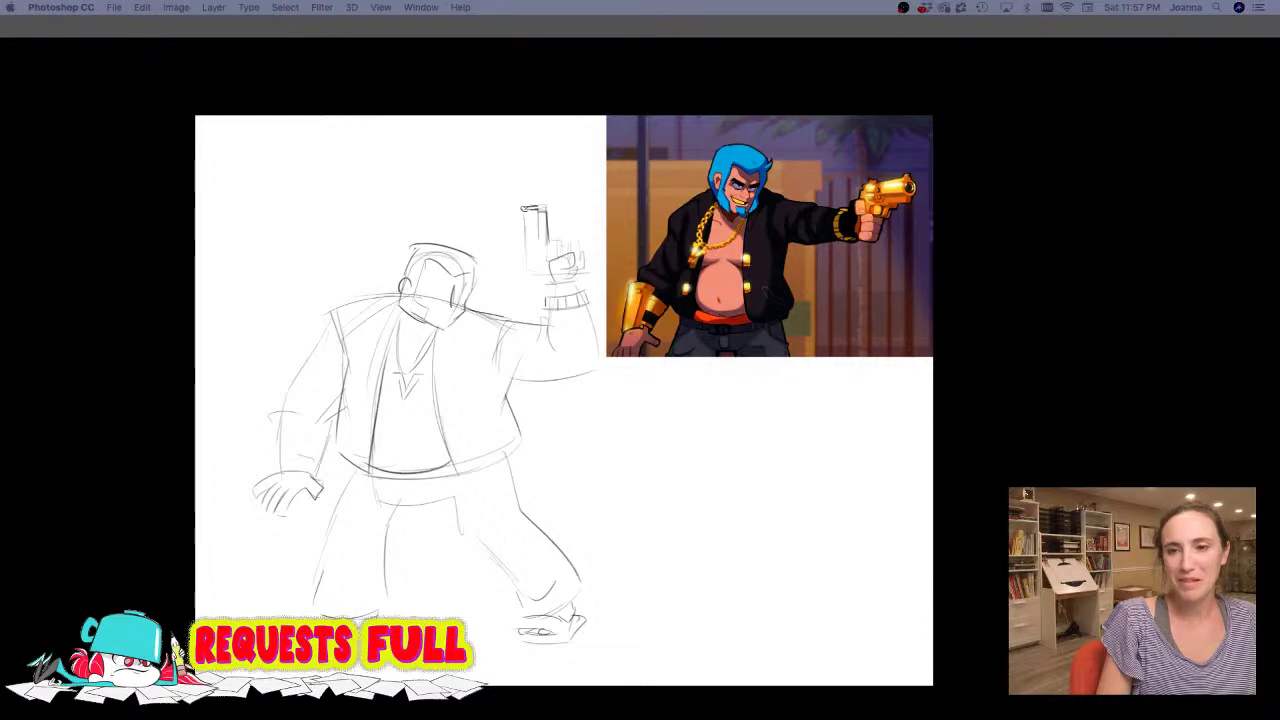
{"action": "key", "text": "Tab"}
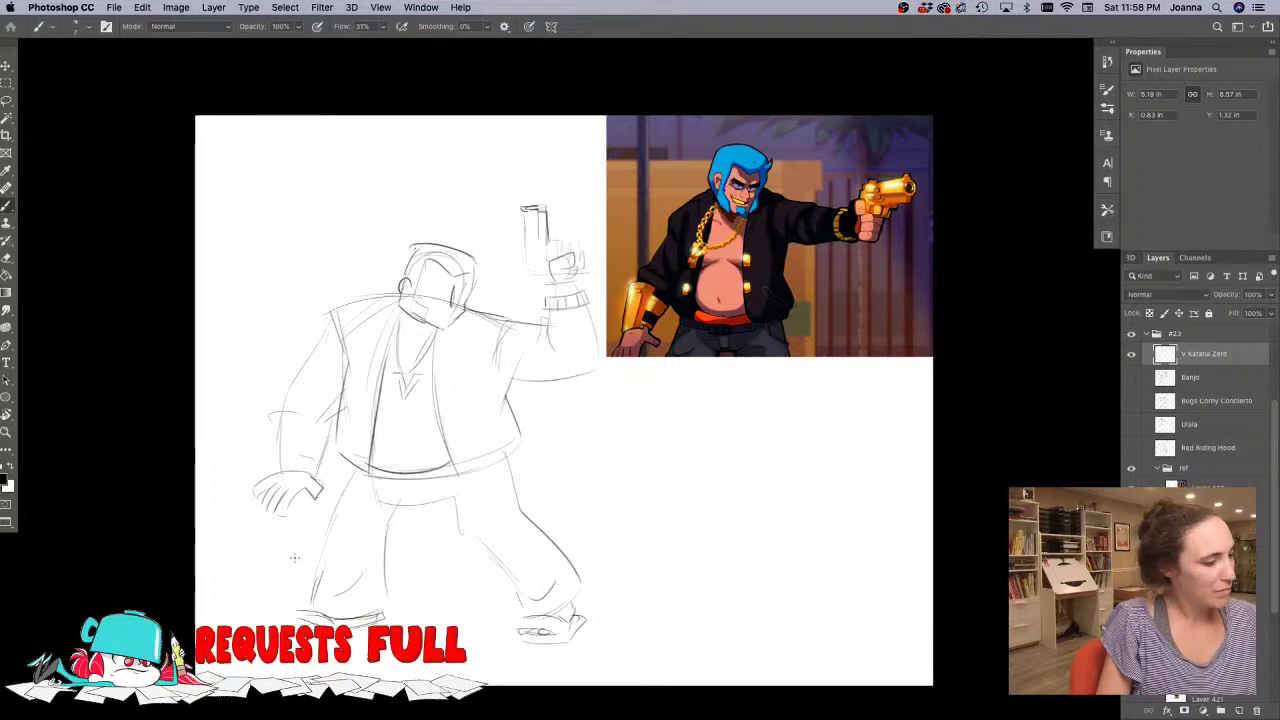
{"action": "left_click_drag", "start_coordinate": [322, 486], "coordinate": [272, 592]}
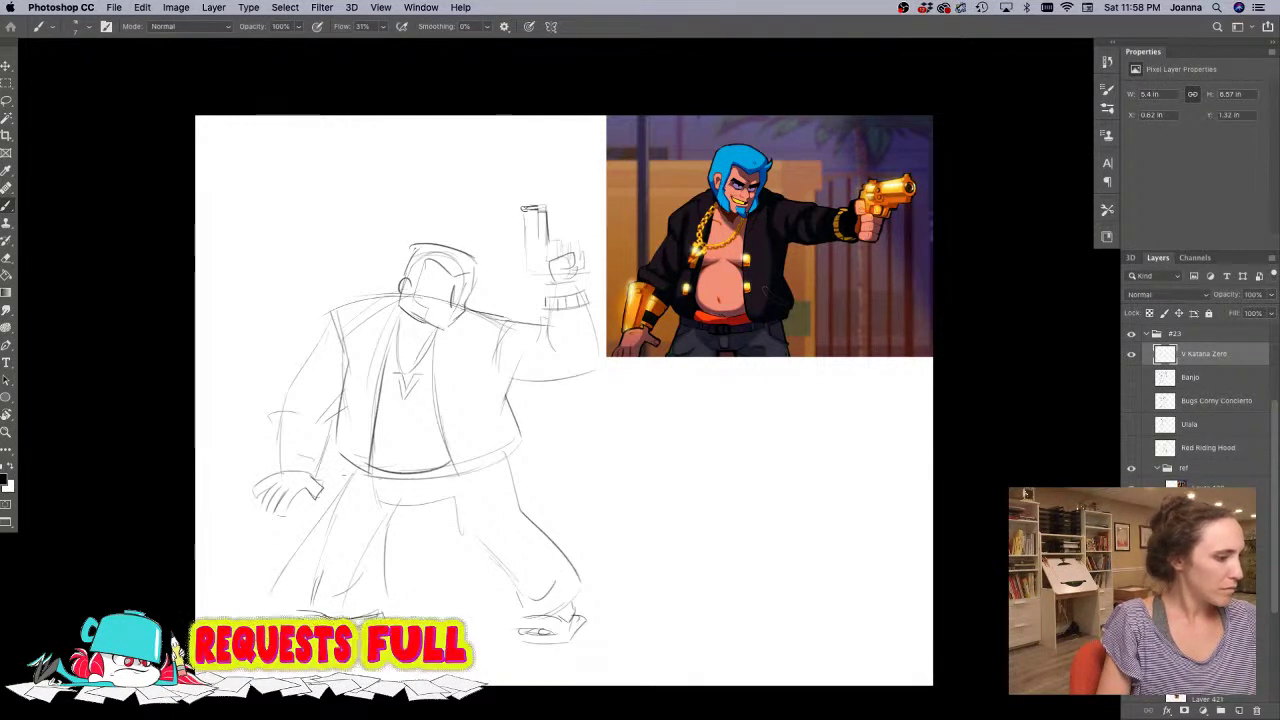
{"action": "key", "text": "super+z"}
{"action": "key", "text": "super+z"}
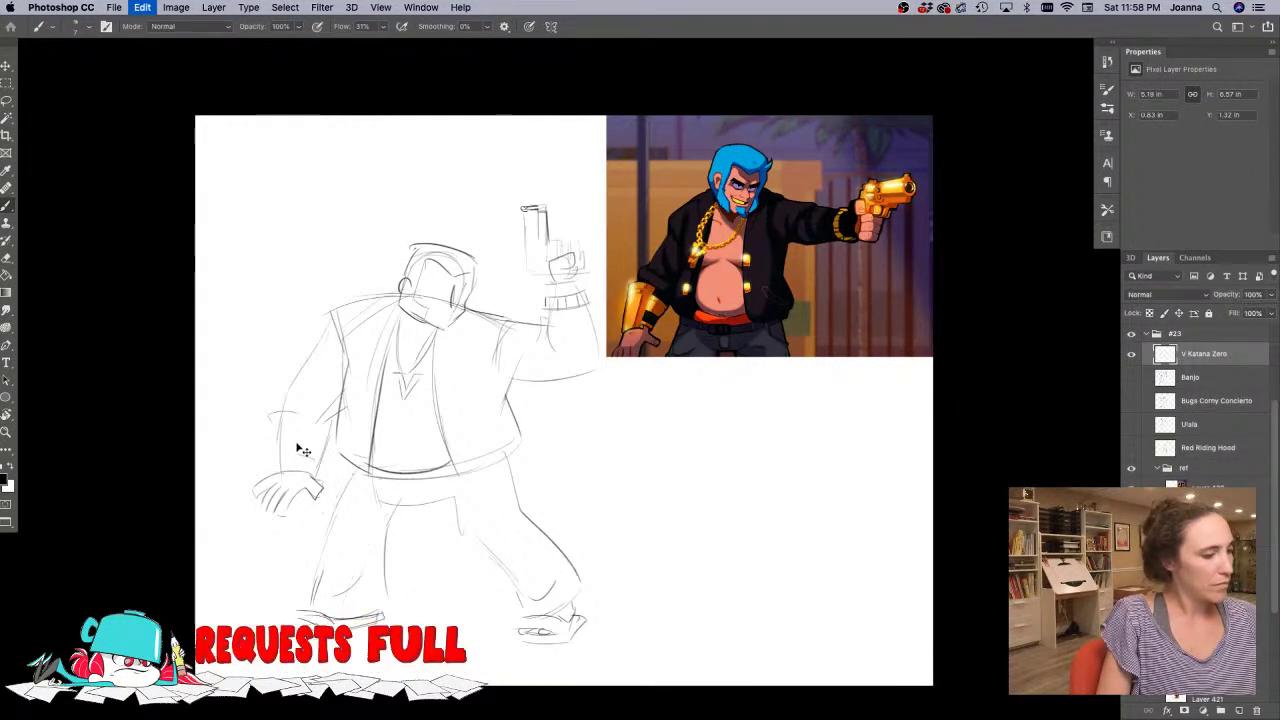
- Redraw the leg below the lowered hand with a bulging outer thigh, an inner knee fold and a tapered lower edge
{"action": "left_click_drag", "start_coordinate": [362, 480], "coordinate": [316, 542]}
{"action": "left_click_drag", "start_coordinate": [404, 508], "coordinate": [378, 558]}
{"action": "left_click_drag", "start_coordinate": [323, 544], "coordinate": [328, 602]}
{"action": "left_click_drag", "start_coordinate": [358, 475], "coordinate": [334, 517]}
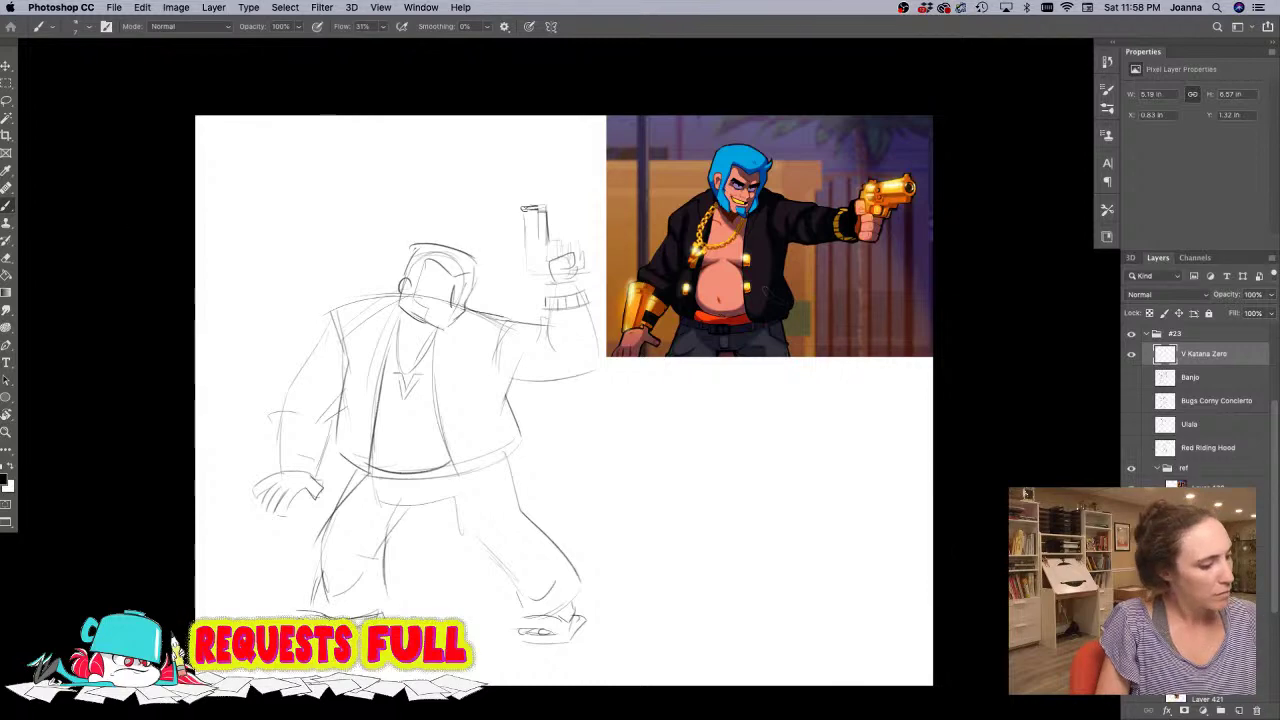
{"action": "left_click", "coordinate": [438, 252], "text": "super"}
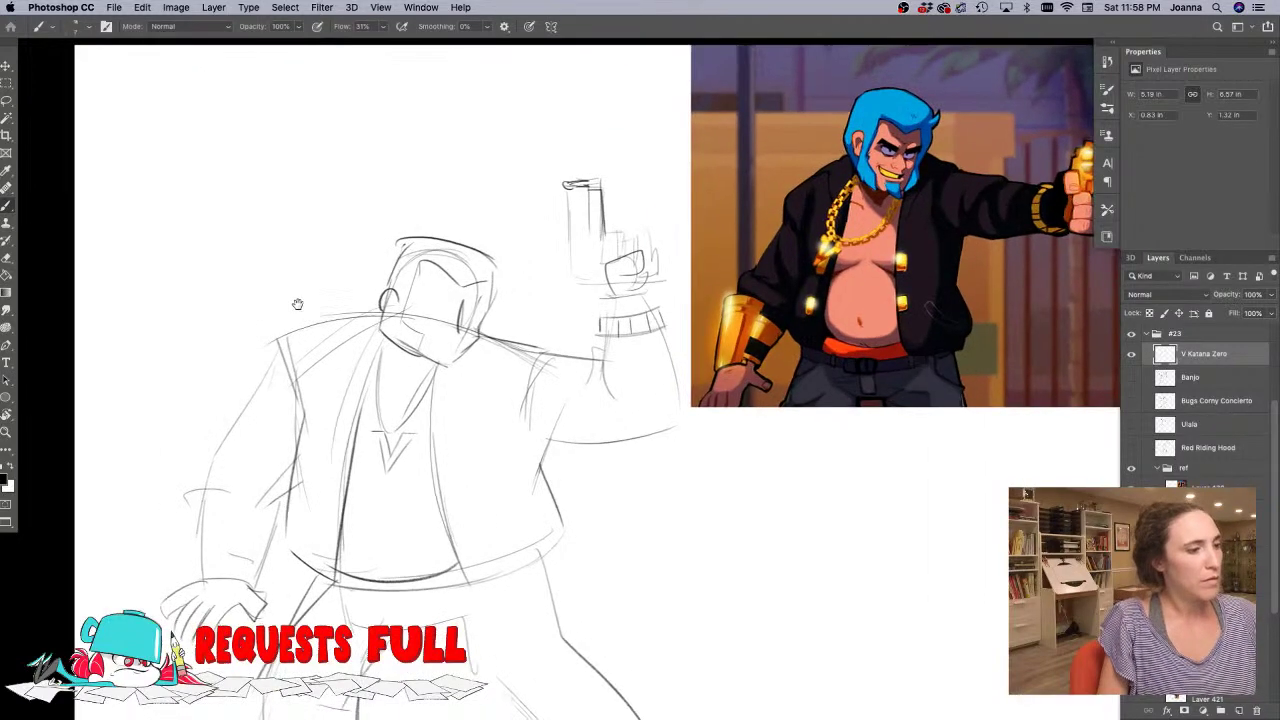
- Clean up the stray lines beside the ear and darken the shoulder line running from the neck to the lowered arm
{"action": "left_click_drag", "start_coordinate": [299, 309], "coordinate": [262, 354]}
{"action": "key", "text": "e"}
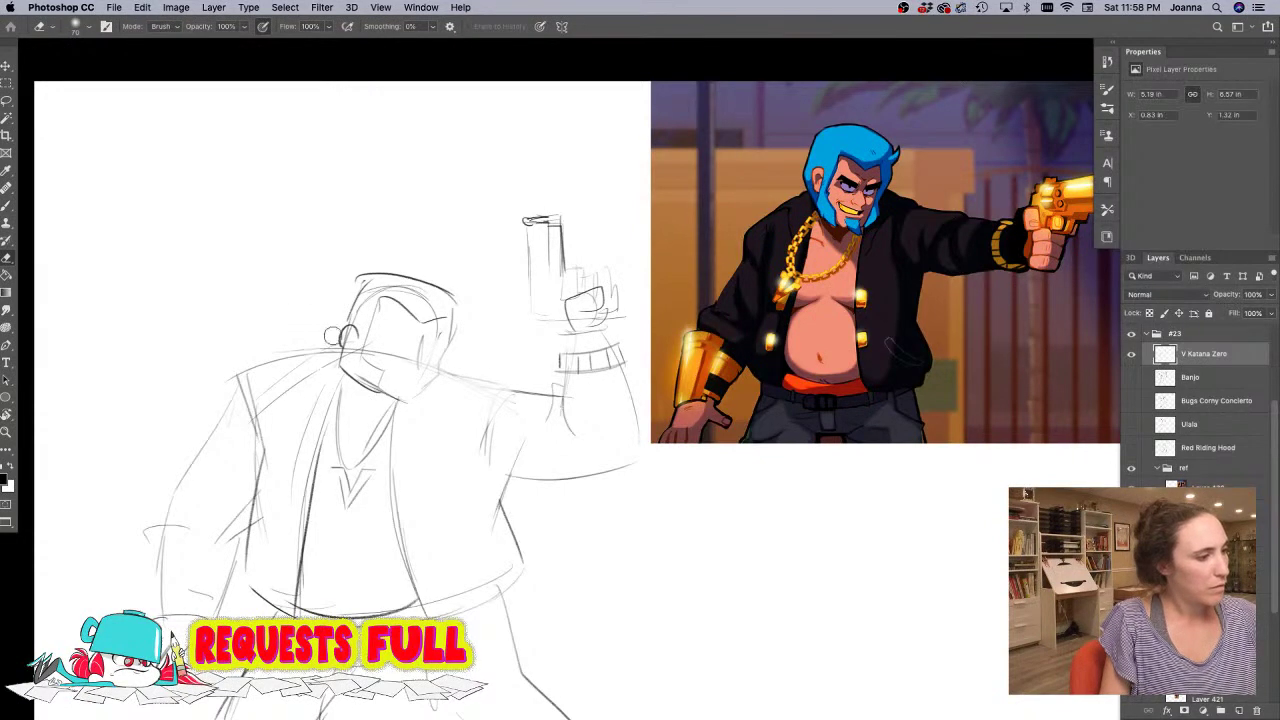
{"action": "key", "text": "b"}
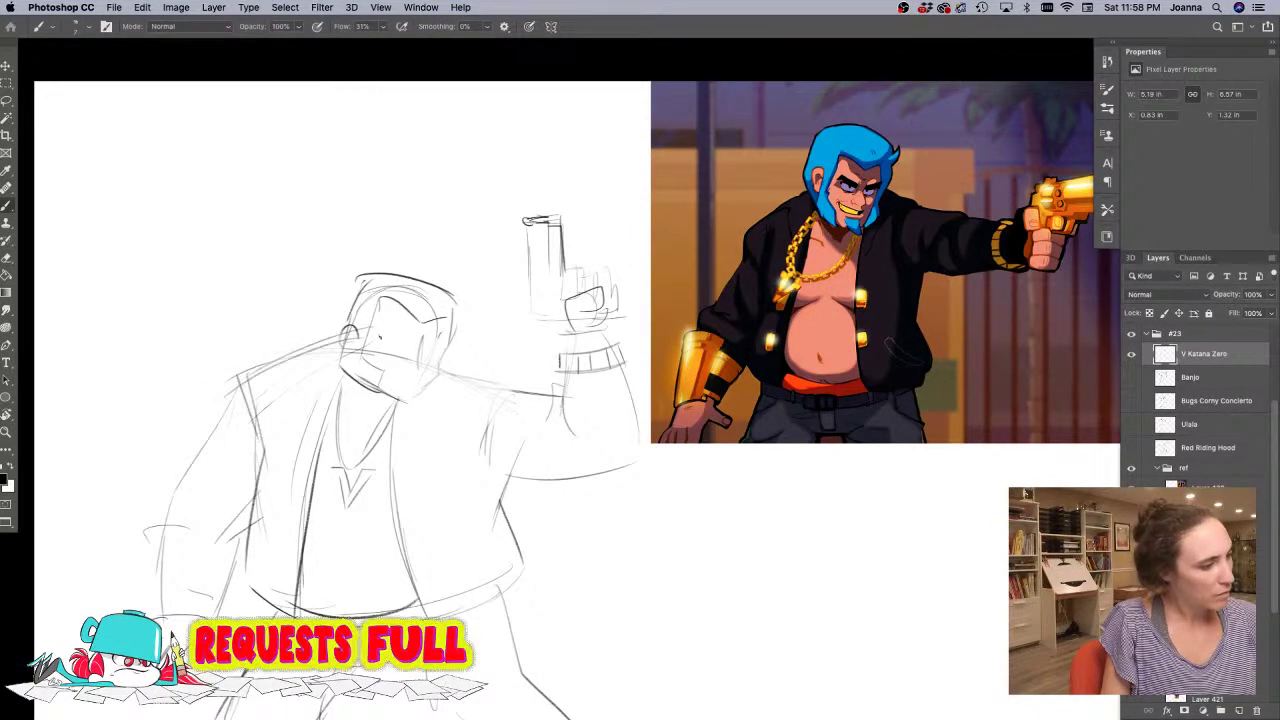
- Erase the open fingers of the lowered hand and redraw the hand as a closed fist
{"action": "left_click_drag", "start_coordinate": [207, 501], "coordinate": [207, 365]}
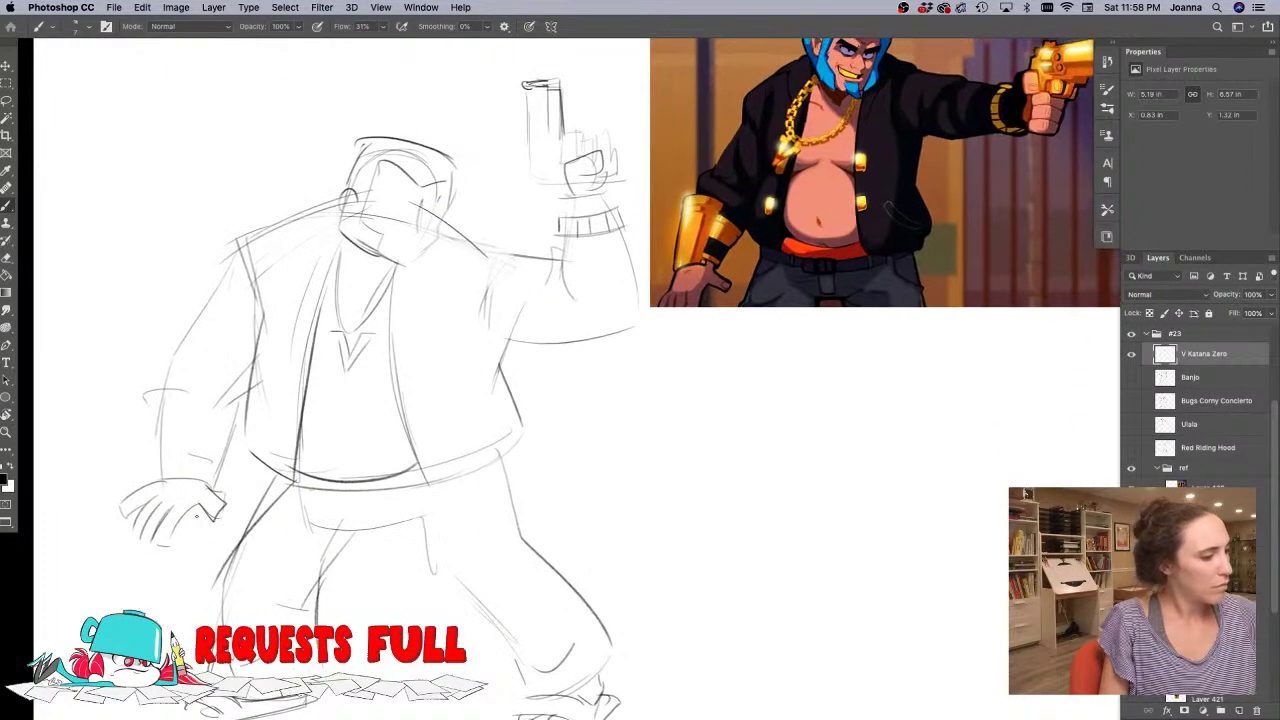
{"action": "key", "text": "e"}
{"action": "mouse_move", "coordinate": [133, 540]}
{"action": "left_mouse_down"}
{"action": "mouse_move", "coordinate": [219, 500]}
{"action": "mouse_move", "coordinate": [162, 533]}
{"action": "left_mouse_up"}
{"action": "key", "text": "b"}
{"action": "left_click_drag", "start_coordinate": [166, 483], "coordinate": [162, 519]}
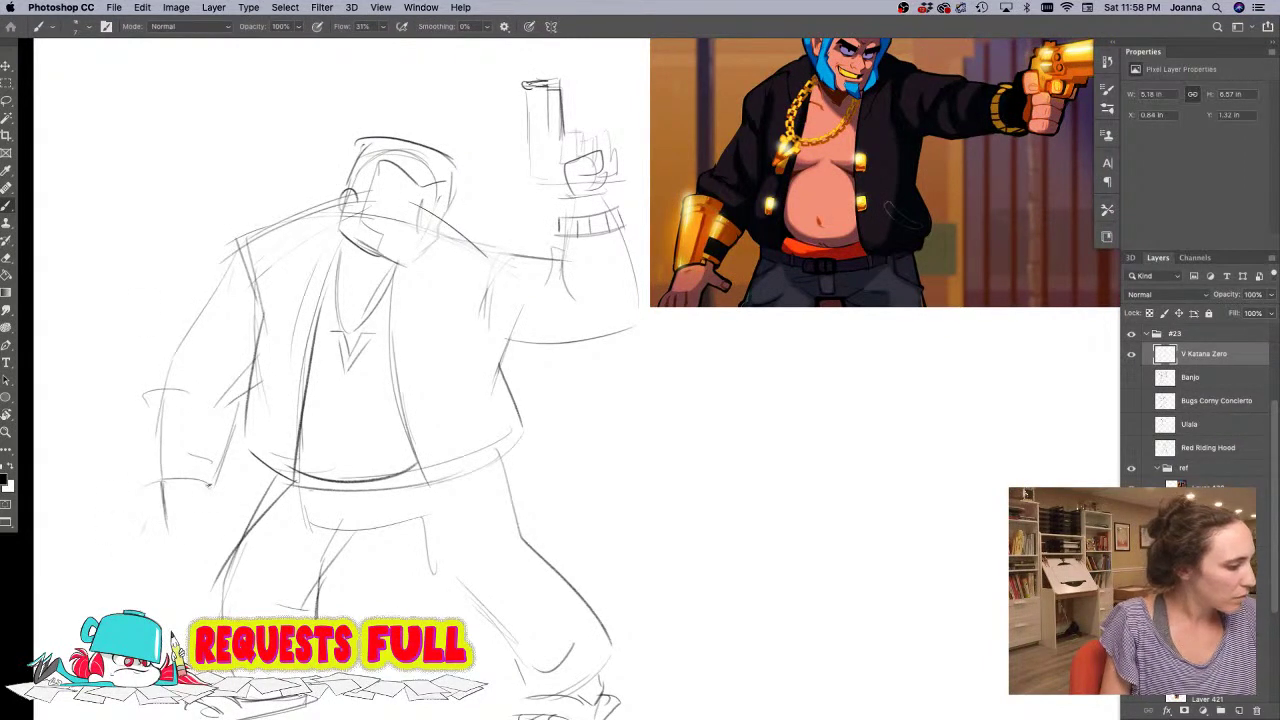
{"action": "left_click_drag", "start_coordinate": [207, 483], "coordinate": [232, 506]}
{"action": "mouse_move", "coordinate": [231, 507]}
{"action": "left_mouse_down"}
{"action": "mouse_move", "coordinate": [213, 554]}
{"action": "mouse_move", "coordinate": [190, 525]}
{"action": "mouse_move", "coordinate": [200, 548]}
{"action": "mouse_move", "coordinate": [217, 525]}
{"action": "mouse_move", "coordinate": [195, 553]}
{"action": "mouse_move", "coordinate": [186, 548]}
{"action": "mouse_move", "coordinate": [213, 524]}
{"action": "mouse_move", "coordinate": [213, 538]}
{"action": "mouse_move", "coordinate": [167, 516]}
{"action": "left_mouse_up"}
- Draw a wide flared bracer and a striped band around the forearm above the fist
{"action": "mouse_move", "coordinate": [223, 474]}
{"action": "left_mouse_down"}
{"action": "mouse_move", "coordinate": [188, 448]}
{"action": "mouse_move", "coordinate": [204, 424]}
{"action": "mouse_move", "coordinate": [230, 450]}
{"action": "mouse_move", "coordinate": [190, 428]}
{"action": "mouse_move", "coordinate": [240, 420]}
{"action": "mouse_move", "coordinate": [181, 394]}
{"action": "mouse_move", "coordinate": [45, 225]}
{"action": "mouse_move", "coordinate": [152, 299]}
{"action": "mouse_move", "coordinate": [166, 419]}
{"action": "mouse_move", "coordinate": [207, 384]}
{"action": "mouse_move", "coordinate": [185, 471]}
{"action": "mouse_move", "coordinate": [152, 470]}
{"action": "left_mouse_up"}
{"action": "mouse_move", "coordinate": [149, 378]}
{"action": "left_mouse_down"}
{"action": "mouse_move", "coordinate": [149, 466]}
{"action": "mouse_move", "coordinate": [150, 376]}
{"action": "left_mouse_up"}
{"action": "left_click_drag", "start_coordinate": [150, 377], "coordinate": [208, 378]}
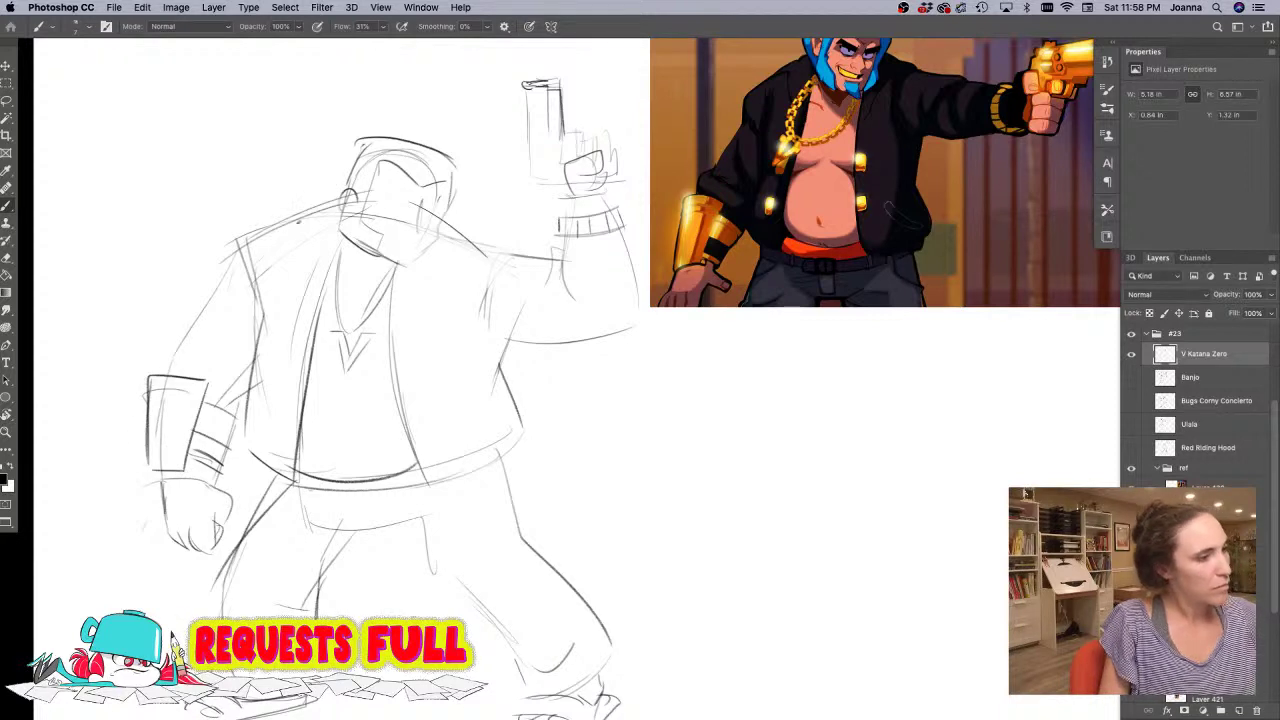
- Darken the collar line from the jaw to the raised arm and the opposite shoulder line
{"action": "left_click_drag", "start_coordinate": [438, 195], "coordinate": [525, 249]}
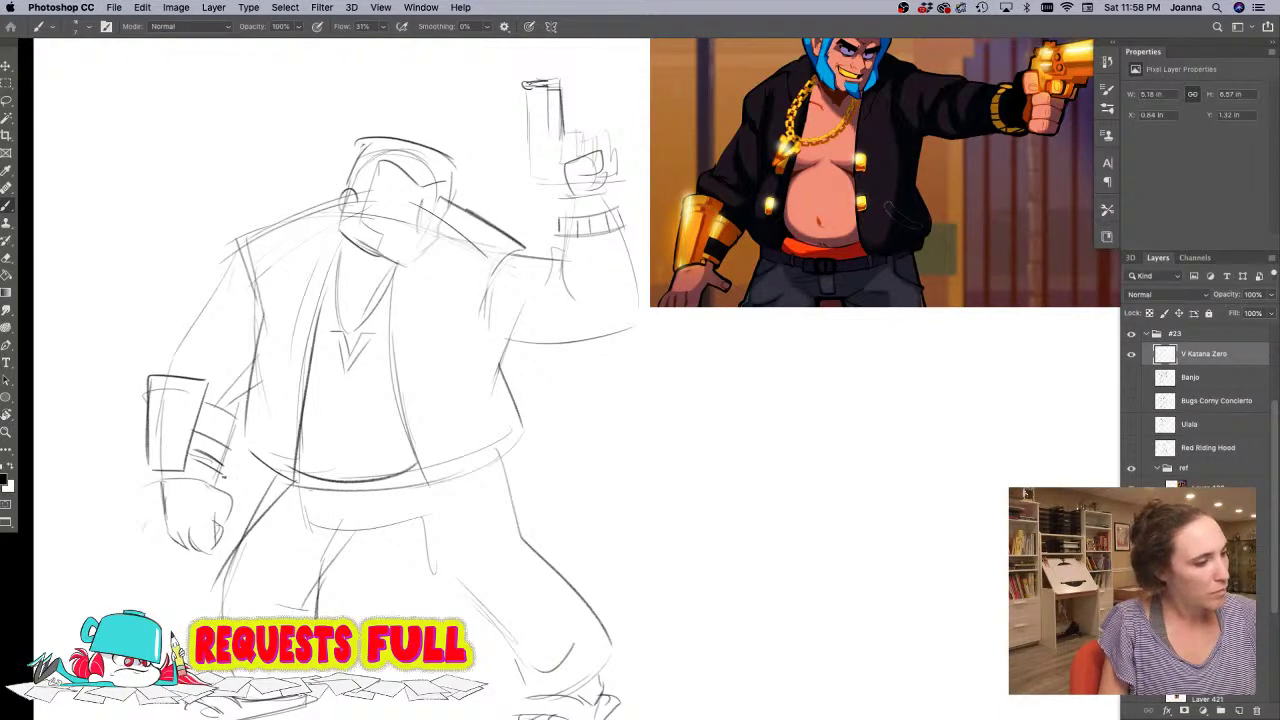
{"action": "left_click_drag", "start_coordinate": [123, 397], "coordinate": [102, 521]}
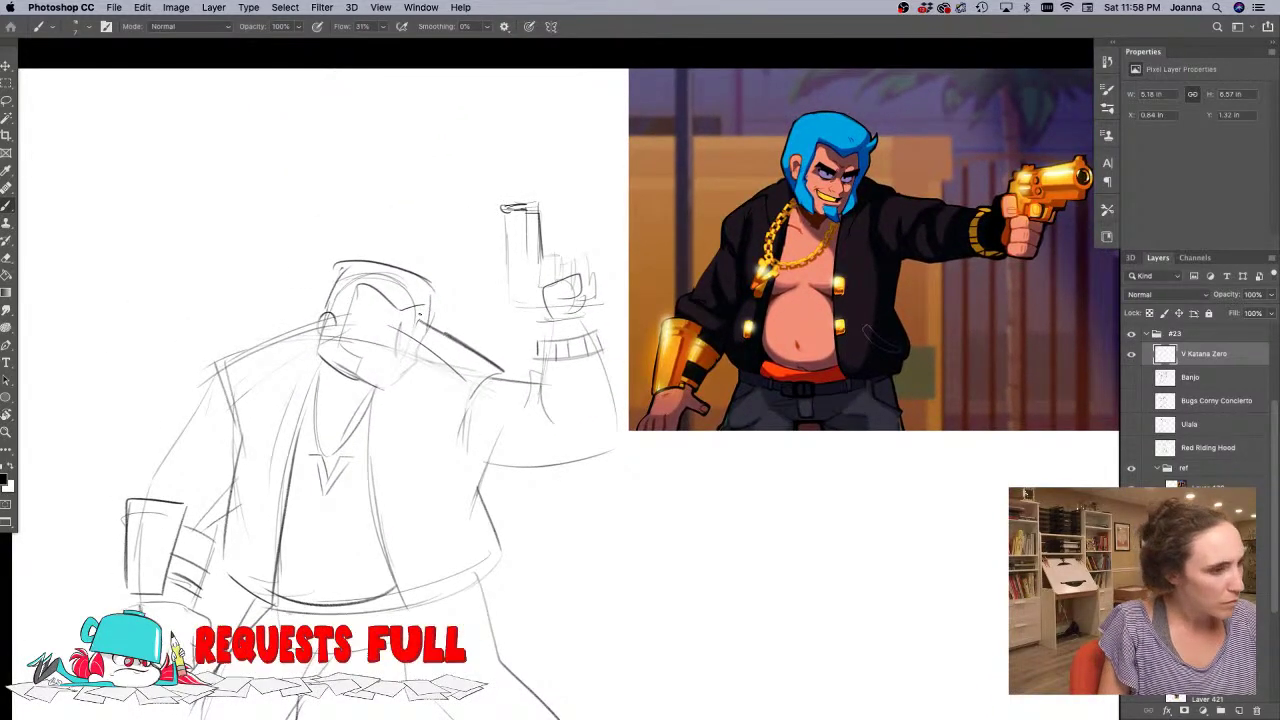
{"action": "left_click_drag", "start_coordinate": [420, 316], "coordinate": [411, 351]}
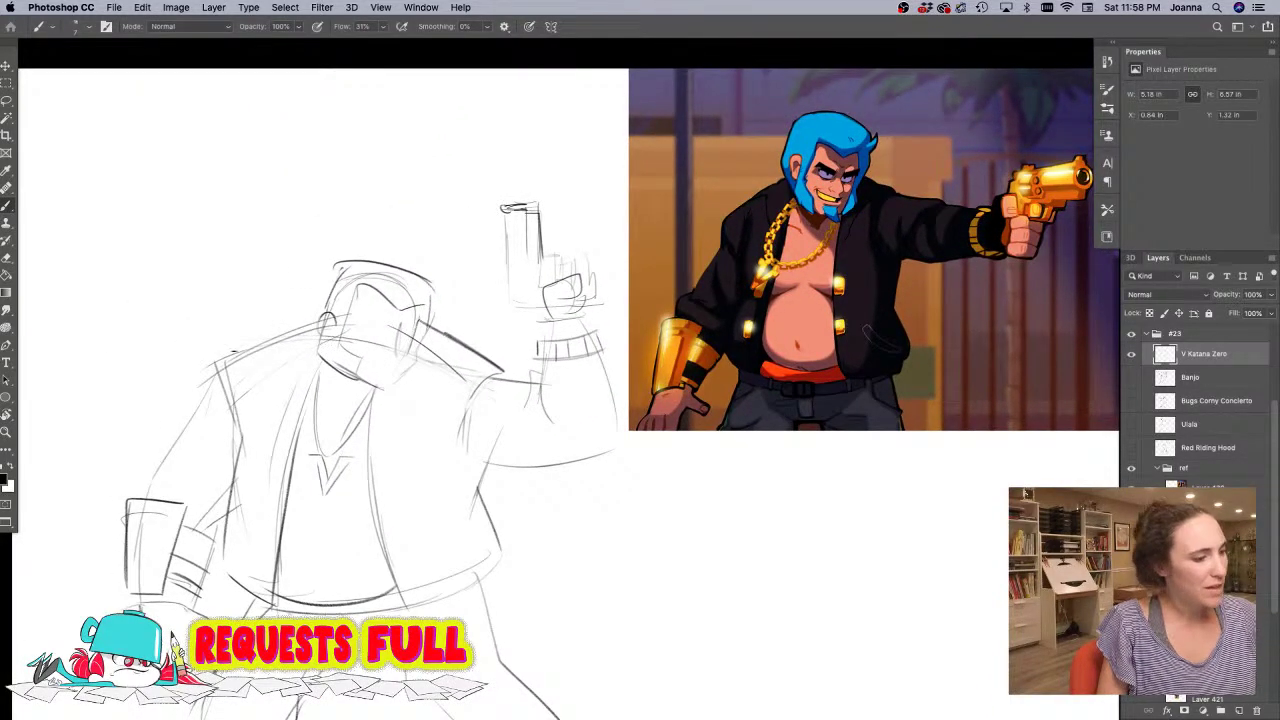
- Define the head's contours with the far cheek, pointed goatee, jaw, hairline, sideburn and ear
{"action": "scroll", "coordinate": [369, 307], "scroll_direction": "up", "scroll_amount": 2}
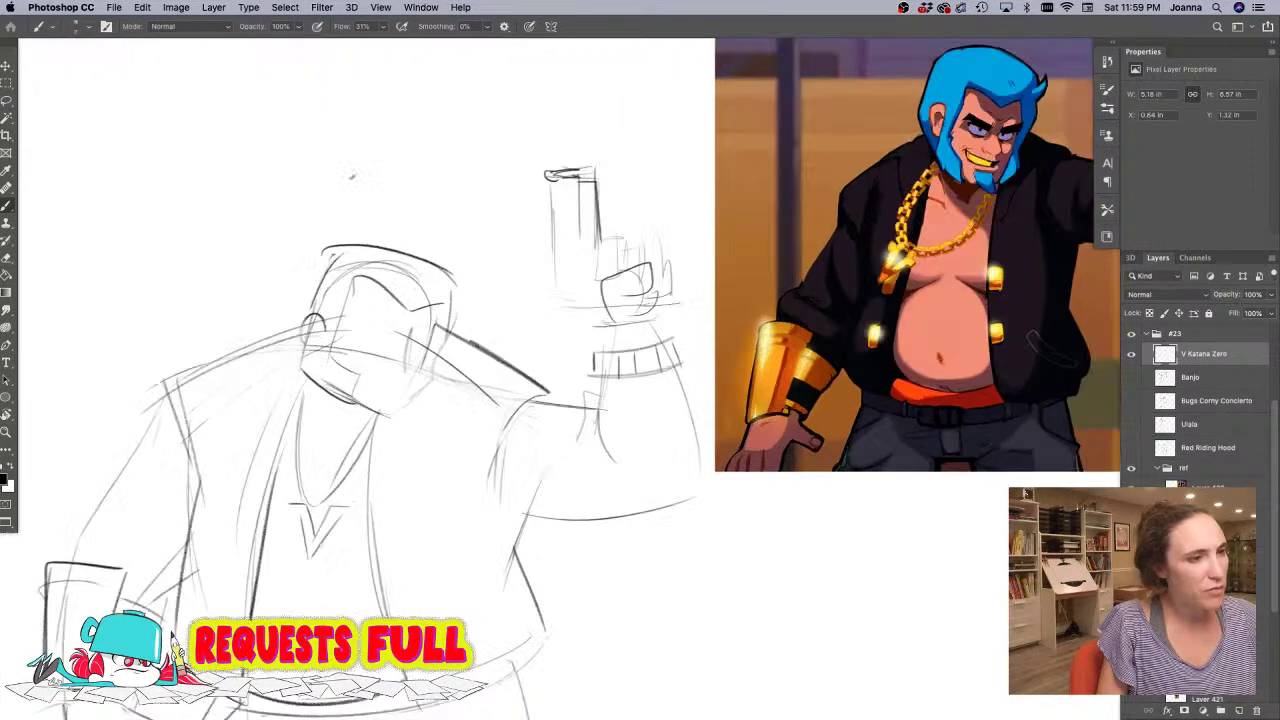
{"action": "mouse_move", "coordinate": [436, 315]}
{"action": "left_mouse_down"}
{"action": "mouse_move", "coordinate": [386, 412]}
{"action": "mouse_move", "coordinate": [391, 403]}
{"action": "mouse_move", "coordinate": [385, 428]}
{"action": "mouse_move", "coordinate": [395, 424]}
{"action": "left_mouse_up"}
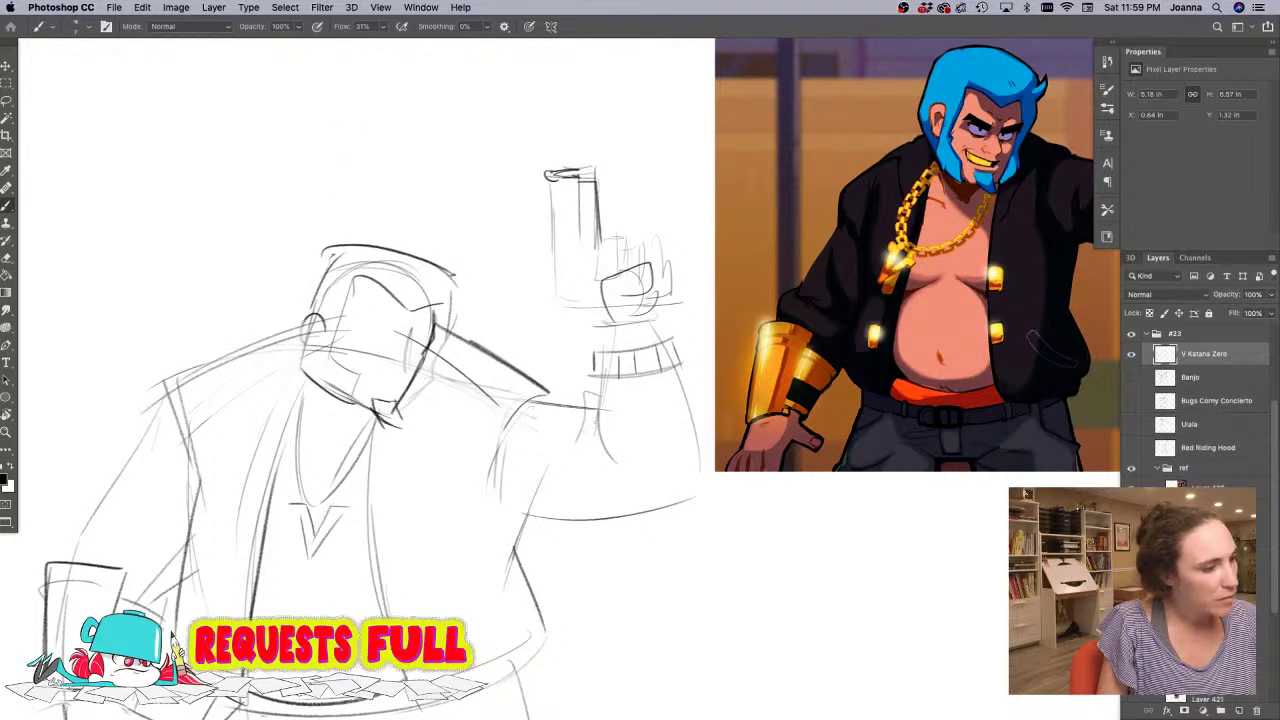
{"action": "left_click_drag", "start_coordinate": [453, 274], "coordinate": [420, 366]}
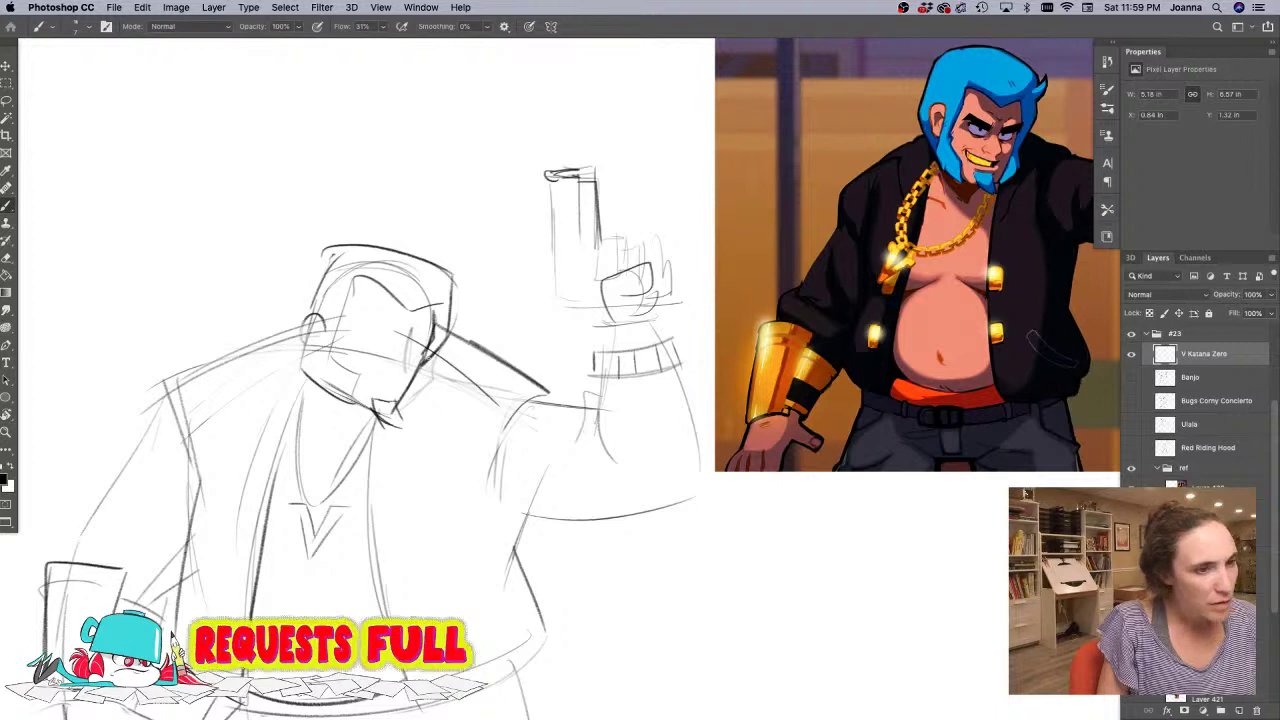
{"action": "mouse_move", "coordinate": [429, 362]}
{"action": "left_mouse_down"}
{"action": "mouse_move", "coordinate": [423, 394]}
{"action": "mouse_move", "coordinate": [394, 410]}
{"action": "left_mouse_up"}
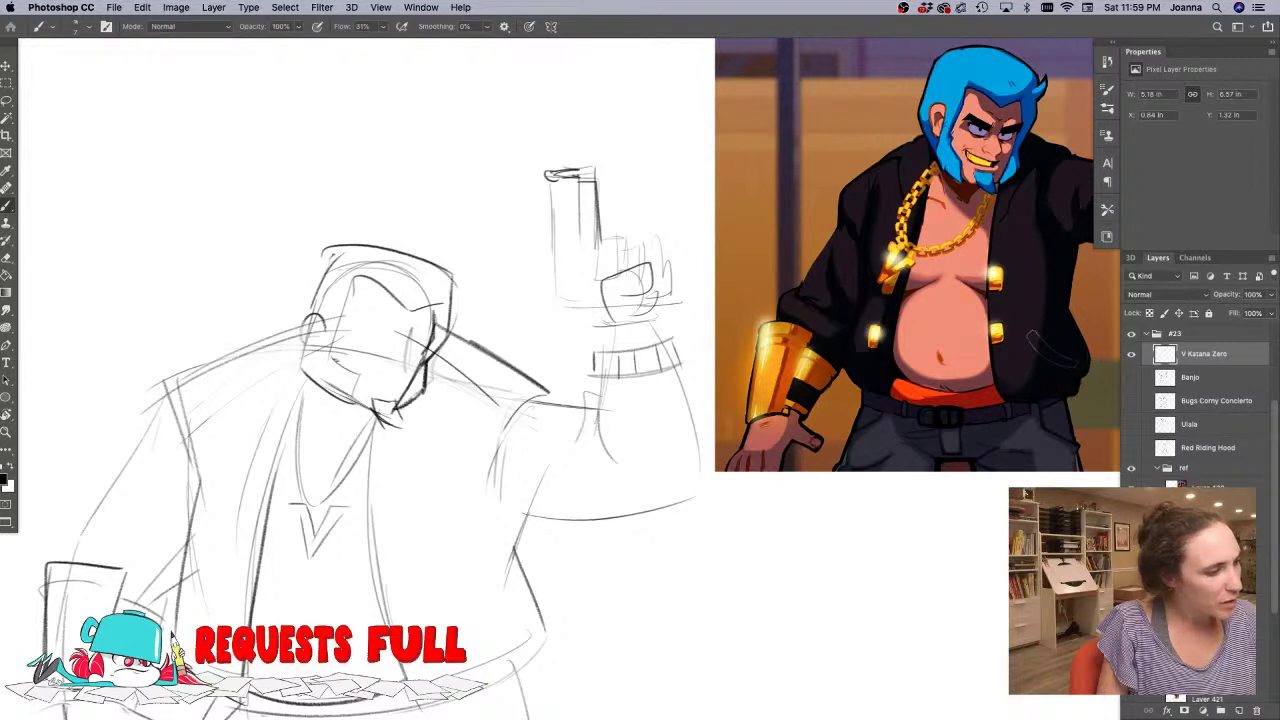
{"action": "mouse_move", "coordinate": [358, 278]}
{"action": "left_mouse_down"}
{"action": "mouse_move", "coordinate": [342, 342]}
{"action": "mouse_move", "coordinate": [364, 382]}
{"action": "mouse_move", "coordinate": [356, 399]}
{"action": "mouse_move", "coordinate": [307, 369]}
{"action": "left_mouse_up"}
{"action": "left_click_drag", "start_coordinate": [328, 249], "coordinate": [305, 370]}
{"action": "left_click_drag", "start_coordinate": [325, 327], "coordinate": [319, 354]}
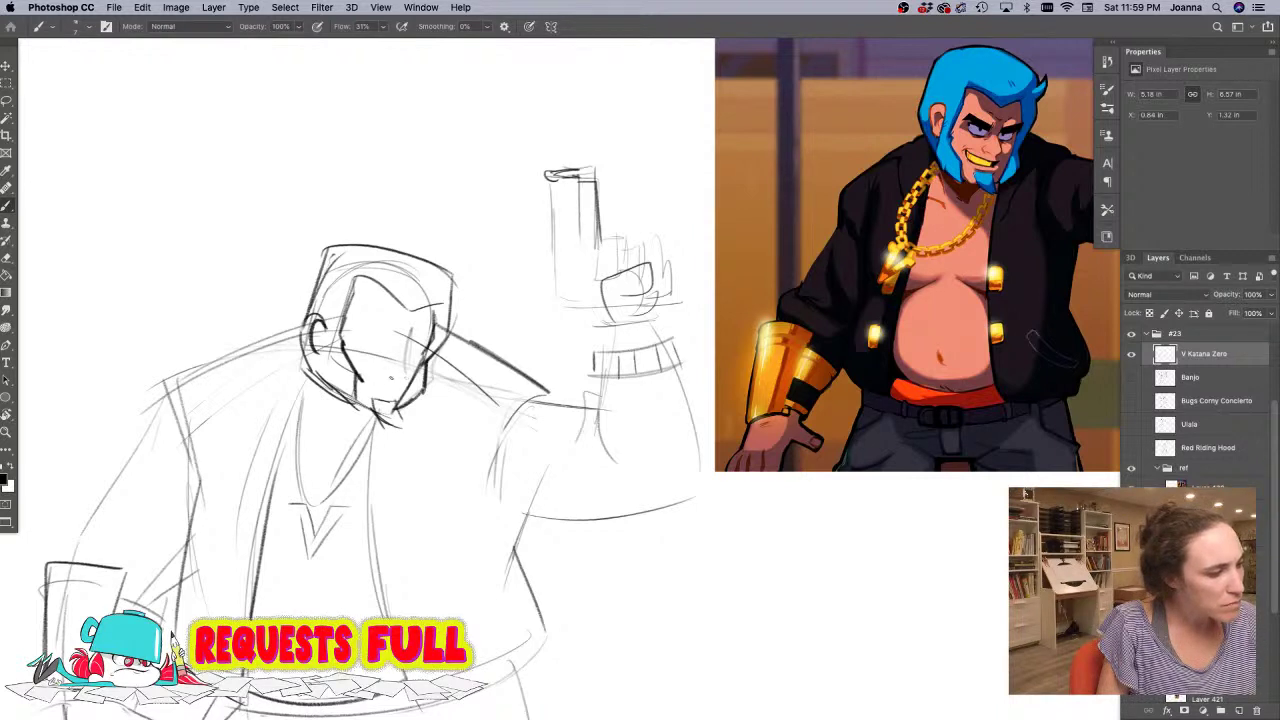
- Draw the face's nose, mouth, lowered brows and narrowed eyes
{"action": "mouse_move", "coordinate": [378, 384]}
{"action": "left_mouse_down"}
{"action": "mouse_move", "coordinate": [414, 380]}
{"action": "mouse_move", "coordinate": [389, 358]}
{"action": "left_mouse_up"}
{"action": "left_click_drag", "start_coordinate": [396, 370], "coordinate": [414, 366]}
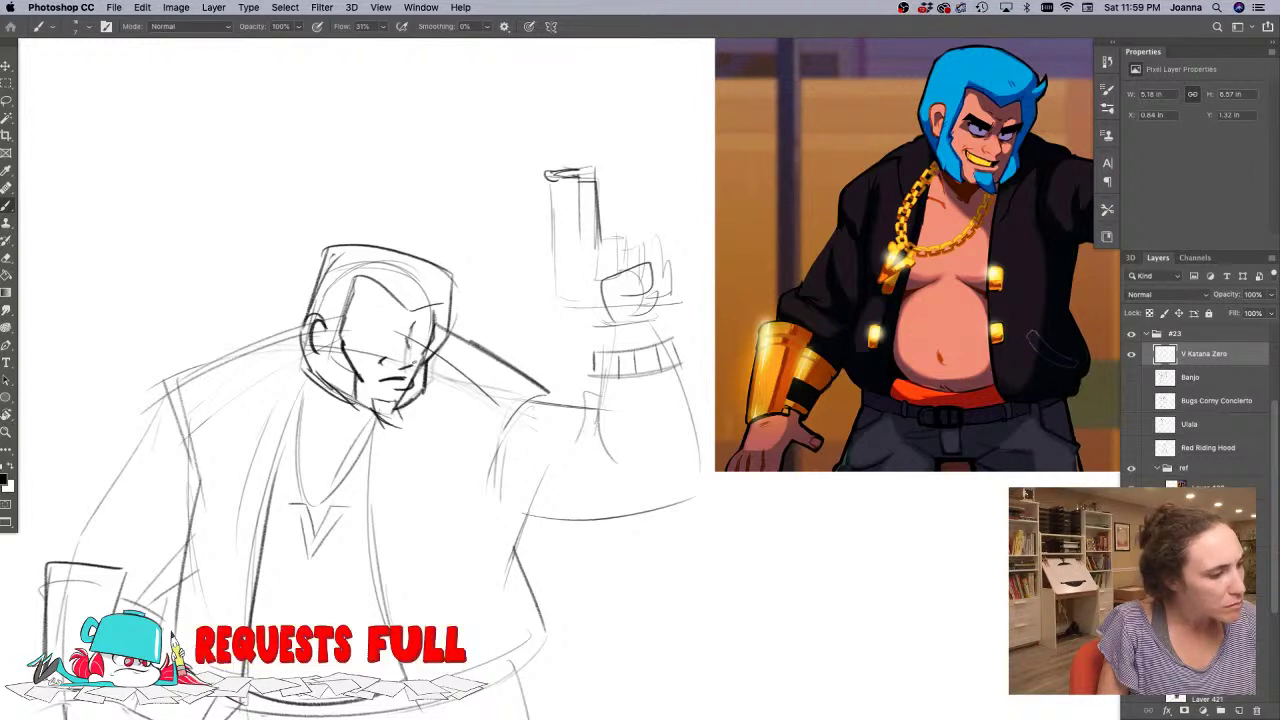
{"action": "mouse_move", "coordinate": [406, 322]}
{"action": "left_mouse_down"}
{"action": "mouse_move", "coordinate": [356, 314]}
{"action": "mouse_move", "coordinate": [374, 306]}
{"action": "mouse_move", "coordinate": [347, 332]}
{"action": "mouse_move", "coordinate": [434, 337]}
{"action": "left_mouse_up"}
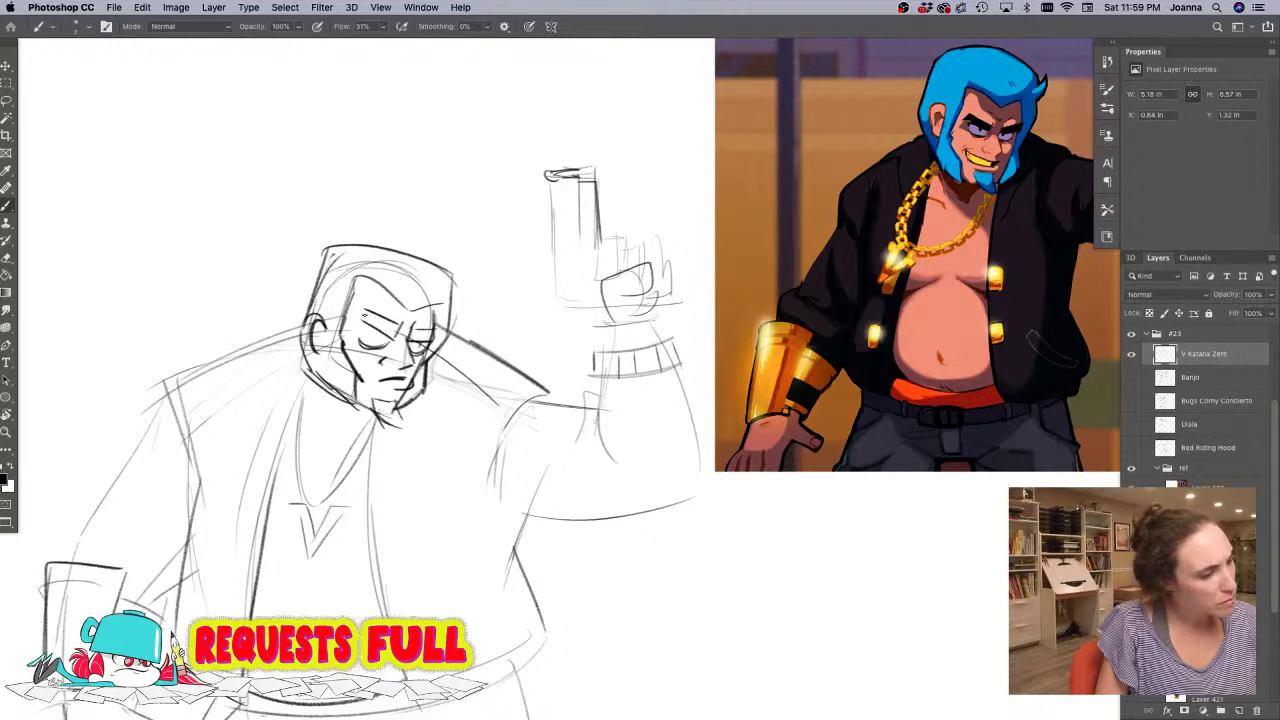
{"action": "mouse_move", "coordinate": [358, 329]}
{"action": "left_mouse_down"}
{"action": "mouse_move", "coordinate": [382, 346]}
{"action": "mouse_move", "coordinate": [318, 280]}
{"action": "mouse_move", "coordinate": [348, 255]}
{"action": "mouse_move", "coordinate": [425, 268]}
{"action": "mouse_move", "coordinate": [326, 245]}
{"action": "left_mouse_up"}
- Lighten the rough hair and ear lines and redraw the hair outline, ear and sideburn with cleaner strokes
{"action": "key", "text": "e"}
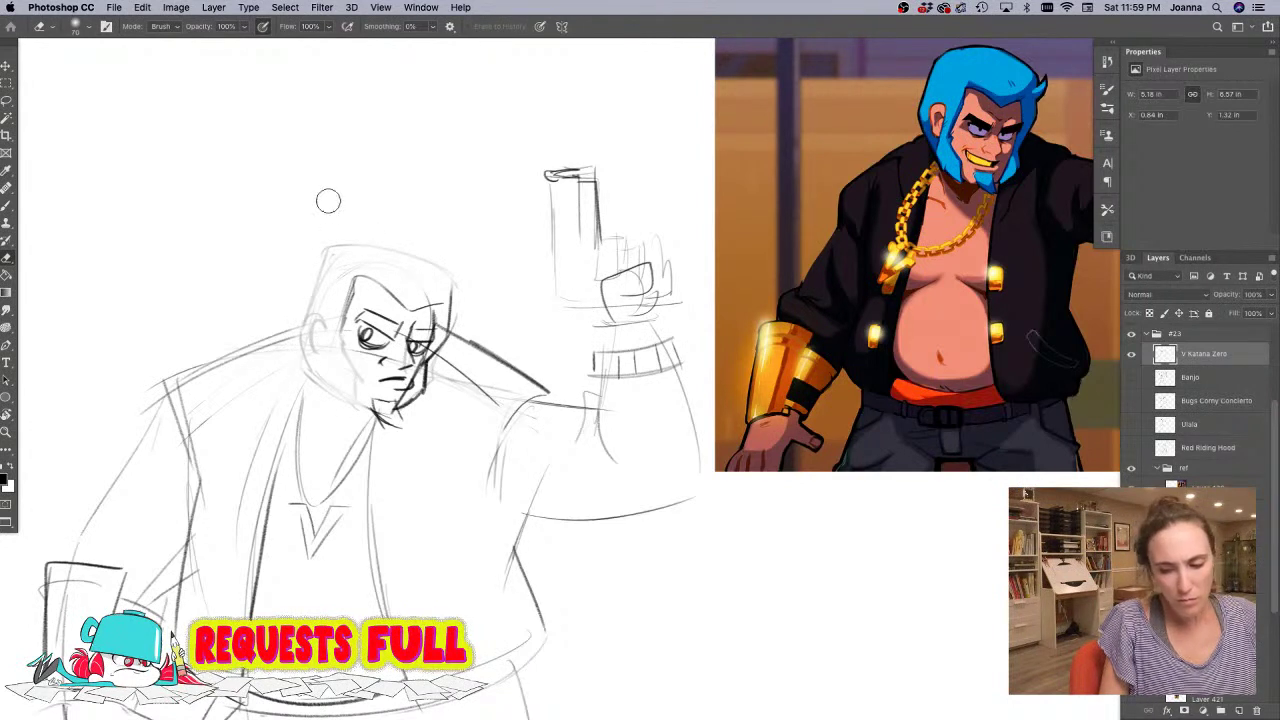
{"action": "key", "text": "b"}
{"action": "mouse_move", "coordinate": [342, 334]}
{"action": "left_mouse_down"}
{"action": "mouse_move", "coordinate": [360, 404]}
{"action": "mouse_move", "coordinate": [316, 368]}
{"action": "mouse_move", "coordinate": [320, 314]}
{"action": "mouse_move", "coordinate": [314, 350]}
{"action": "mouse_move", "coordinate": [298, 326]}
{"action": "left_mouse_up"}
{"action": "left_click_drag", "start_coordinate": [322, 276], "coordinate": [318, 258]}
{"action": "mouse_move", "coordinate": [300, 334]}
{"action": "left_mouse_down"}
{"action": "mouse_move", "coordinate": [326, 254]}
{"action": "mouse_move", "coordinate": [390, 242]}
{"action": "mouse_move", "coordinate": [454, 280]}
{"action": "mouse_move", "coordinate": [446, 342]}
{"action": "left_mouse_up"}
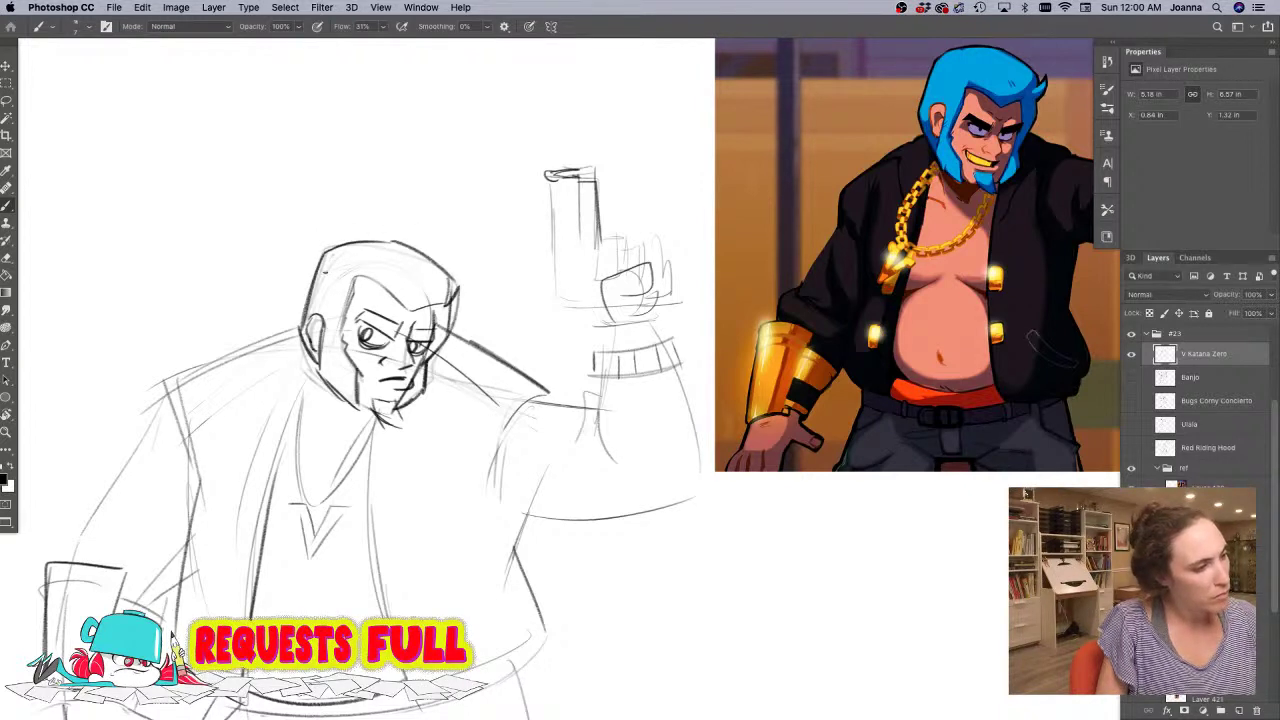
- Erase the rough outer jacket lines and redraw its sides, front edges and hem, plus the inner trouser line
{"action": "scroll", "coordinate": [177, 441], "scroll_direction": "down", "scroll_amount": 6}
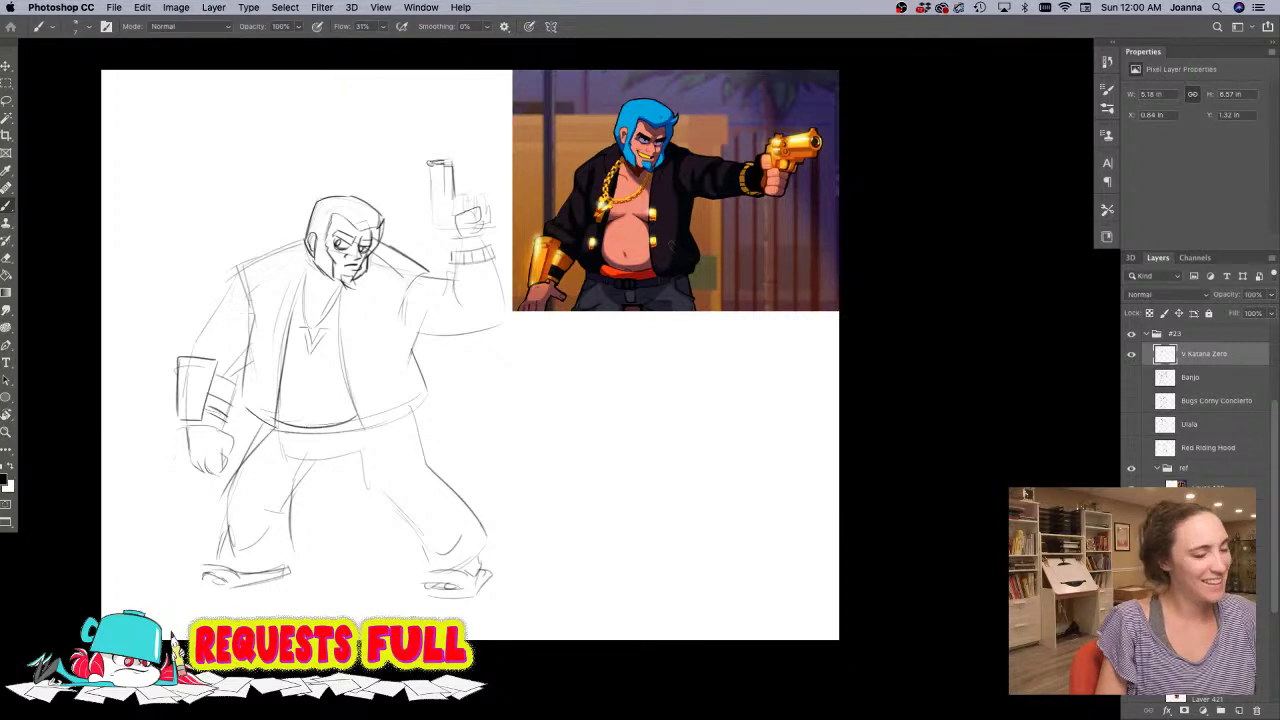
{"action": "key", "text": "e"}
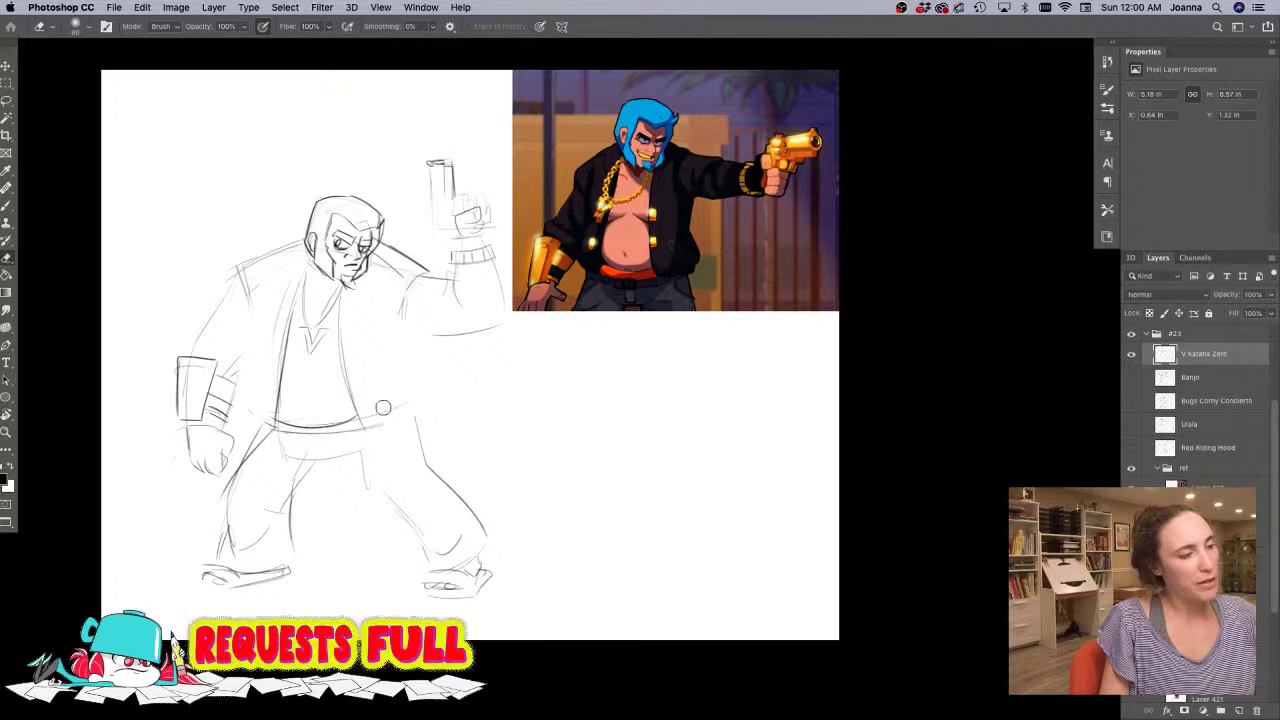
{"action": "key", "text": "b"}
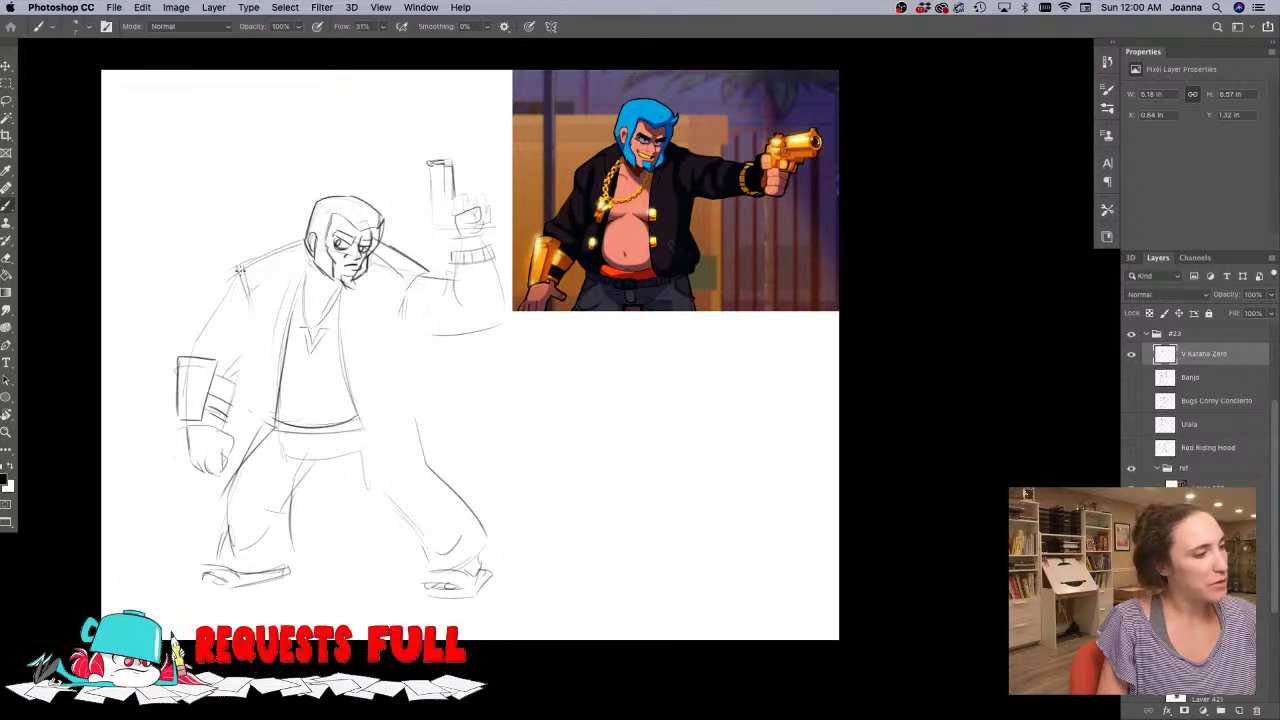
{"action": "mouse_move", "coordinate": [253, 322]}
{"action": "left_mouse_down"}
{"action": "mouse_move", "coordinate": [250, 400]}
{"action": "mouse_move", "coordinate": [278, 424]}
{"action": "left_mouse_up"}
{"action": "left_click_drag", "start_coordinate": [338, 280], "coordinate": [358, 425]}
{"action": "mouse_move", "coordinate": [414, 332]}
{"action": "left_mouse_down"}
{"action": "mouse_move", "coordinate": [409, 367]}
{"action": "mouse_move", "coordinate": [426, 406]}
{"action": "mouse_move", "coordinate": [368, 432]}
{"action": "mouse_move", "coordinate": [374, 508]}
{"action": "left_mouse_up"}
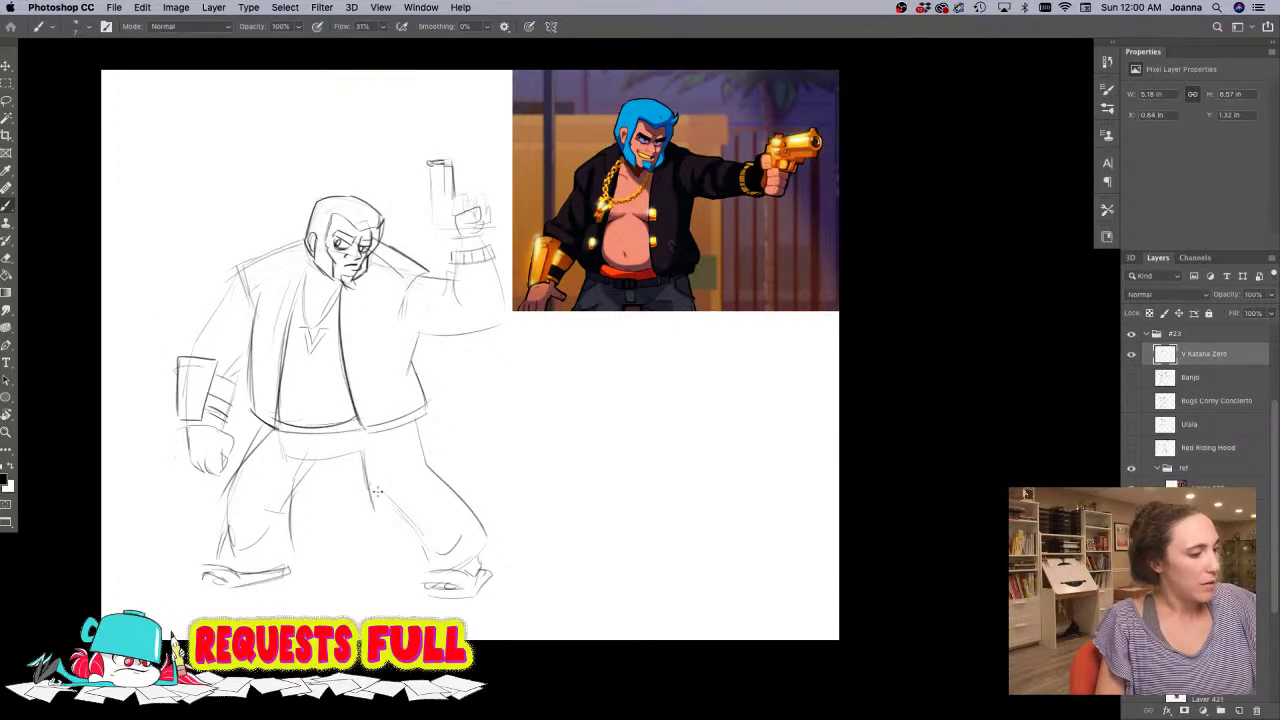
- Firm up both trouser legs with darker outer and inner contours and closed cuffs above the shoes
{"action": "mouse_move", "coordinate": [418, 420]}
{"action": "left_mouse_down"}
{"action": "mouse_move", "coordinate": [427, 480]}
{"action": "mouse_move", "coordinate": [487, 541]}
{"action": "left_mouse_up"}
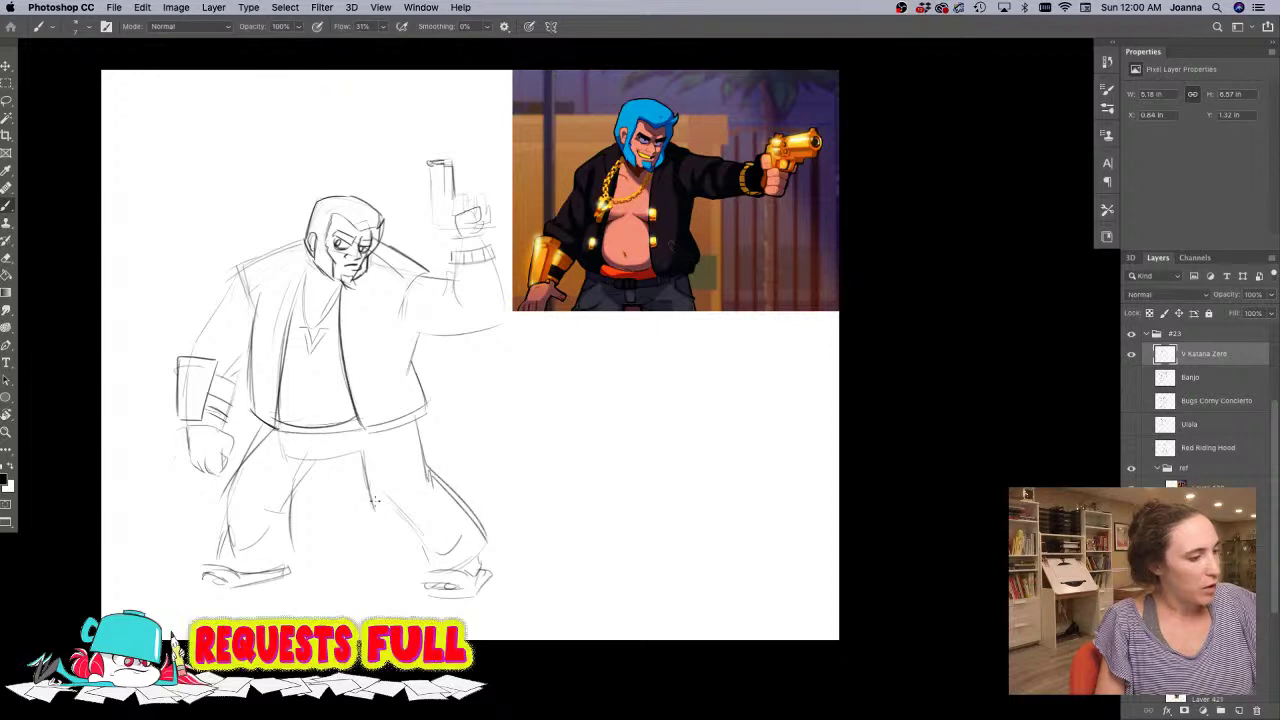
{"action": "mouse_move", "coordinate": [373, 502]}
{"action": "left_mouse_down"}
{"action": "mouse_move", "coordinate": [426, 548]}
{"action": "mouse_move", "coordinate": [414, 540]}
{"action": "mouse_move", "coordinate": [428, 569]}
{"action": "left_mouse_up"}
{"action": "mouse_move", "coordinate": [428, 571]}
{"action": "left_mouse_down"}
{"action": "mouse_move", "coordinate": [457, 570]}
{"action": "mouse_move", "coordinate": [480, 546]}
{"action": "left_mouse_up"}
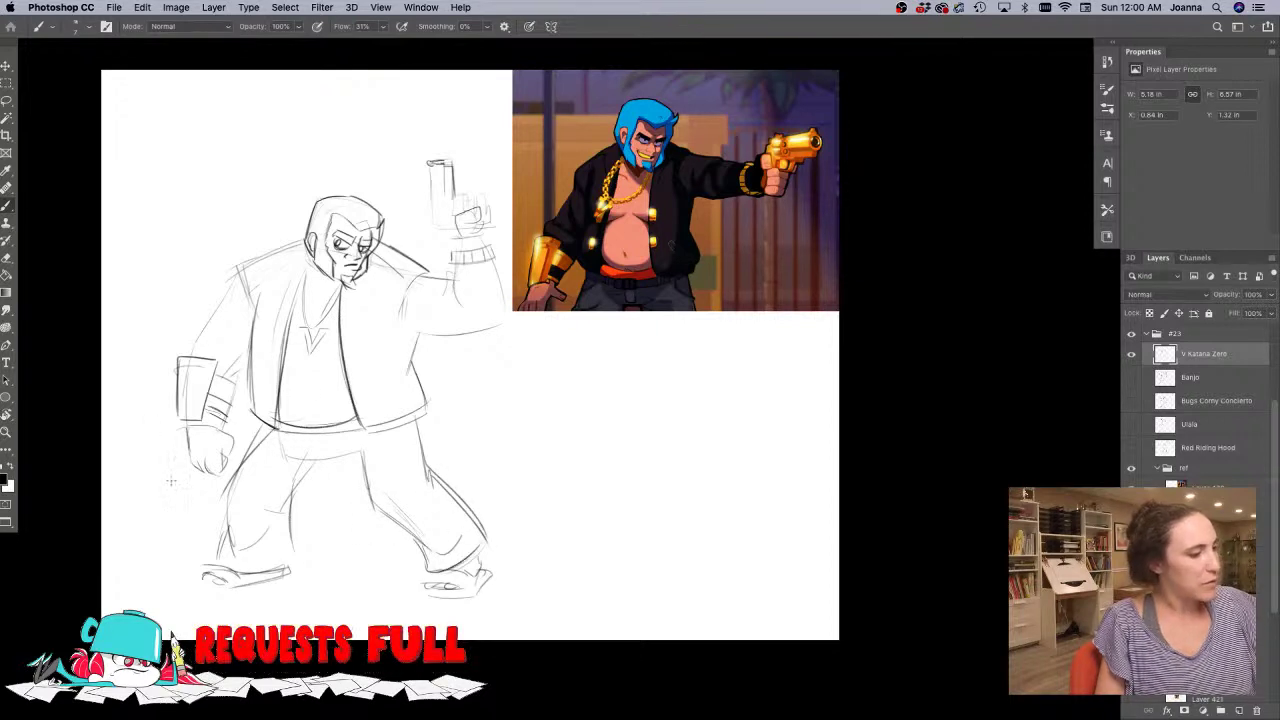
{"action": "left_click_drag", "start_coordinate": [287, 520], "coordinate": [292, 564]}
{"action": "left_click_drag", "start_coordinate": [296, 568], "coordinate": [226, 558]}
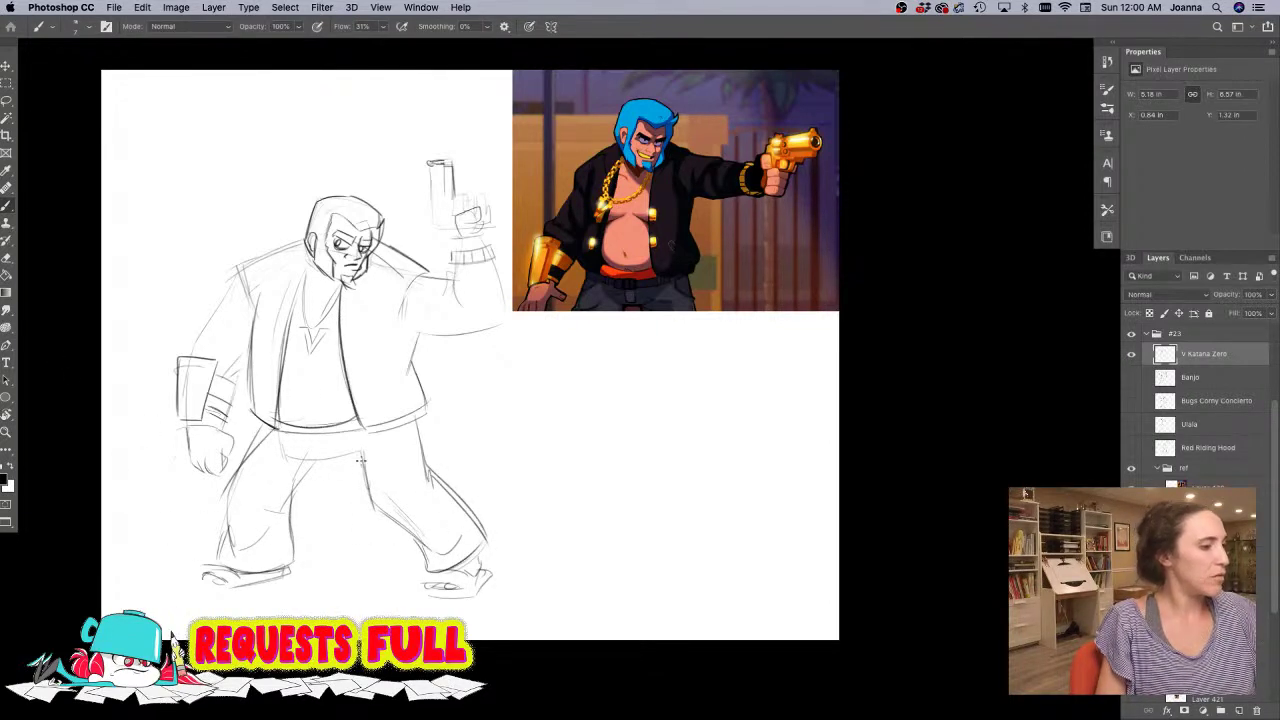
- Draw the waistband's lower edge and hip fold, and add rectangular buttons along both open jacket edges
{"action": "mouse_move", "coordinate": [361, 460]}
{"action": "left_mouse_down"}
{"action": "mouse_move", "coordinate": [287, 459]}
{"action": "mouse_move", "coordinate": [319, 456]}
{"action": "left_mouse_up"}
{"action": "left_click_drag", "start_coordinate": [390, 429], "coordinate": [408, 438]}
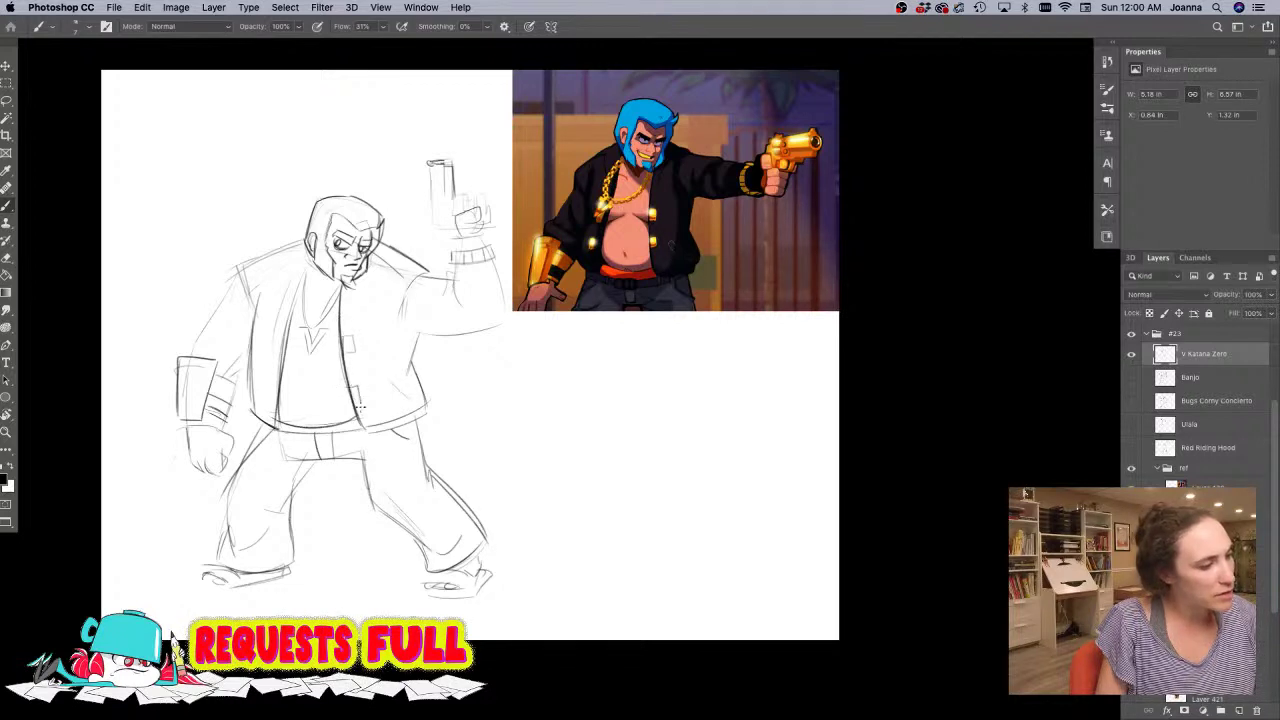
{"action": "mouse_move", "coordinate": [288, 333]}
{"action": "left_mouse_down"}
{"action": "mouse_move", "coordinate": [276, 334]}
{"action": "mouse_move", "coordinate": [266, 392]}
{"action": "left_mouse_up"}
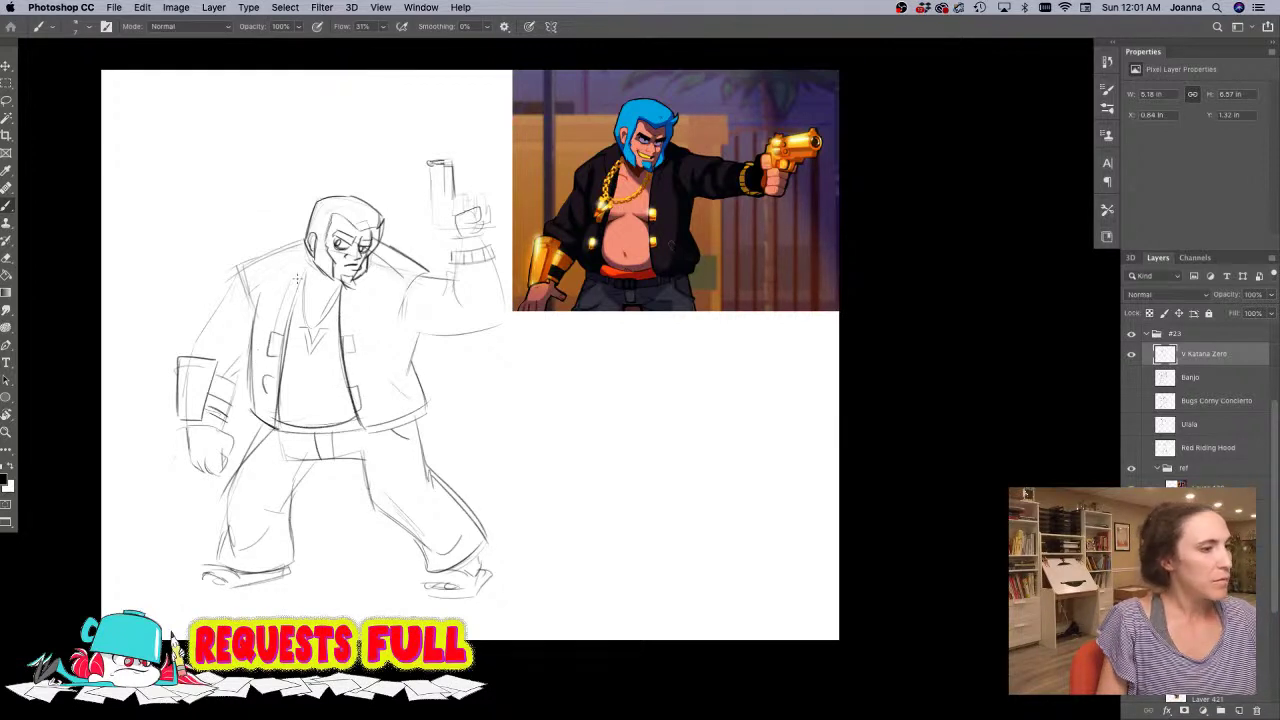
- Draw chain links along the necklace and reinforce the jacket's open front edges on both sides of the chest
{"action": "left_click_drag", "start_coordinate": [348, 278], "coordinate": [320, 316]}
{"action": "left_click_drag", "start_coordinate": [310, 260], "coordinate": [310, 330]}
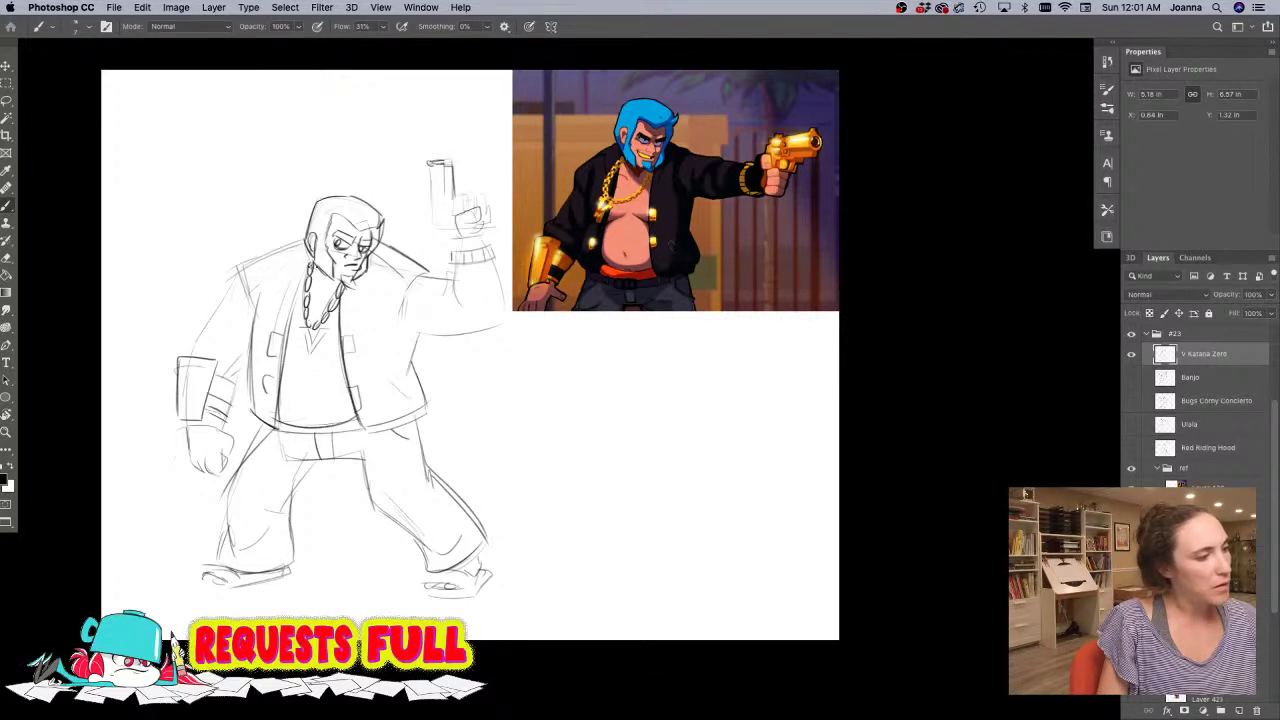
{"action": "mouse_move", "coordinate": [307, 258]}
{"action": "left_mouse_down"}
{"action": "mouse_move", "coordinate": [280, 382]}
{"action": "mouse_move", "coordinate": [287, 320]}
{"action": "left_mouse_up"}
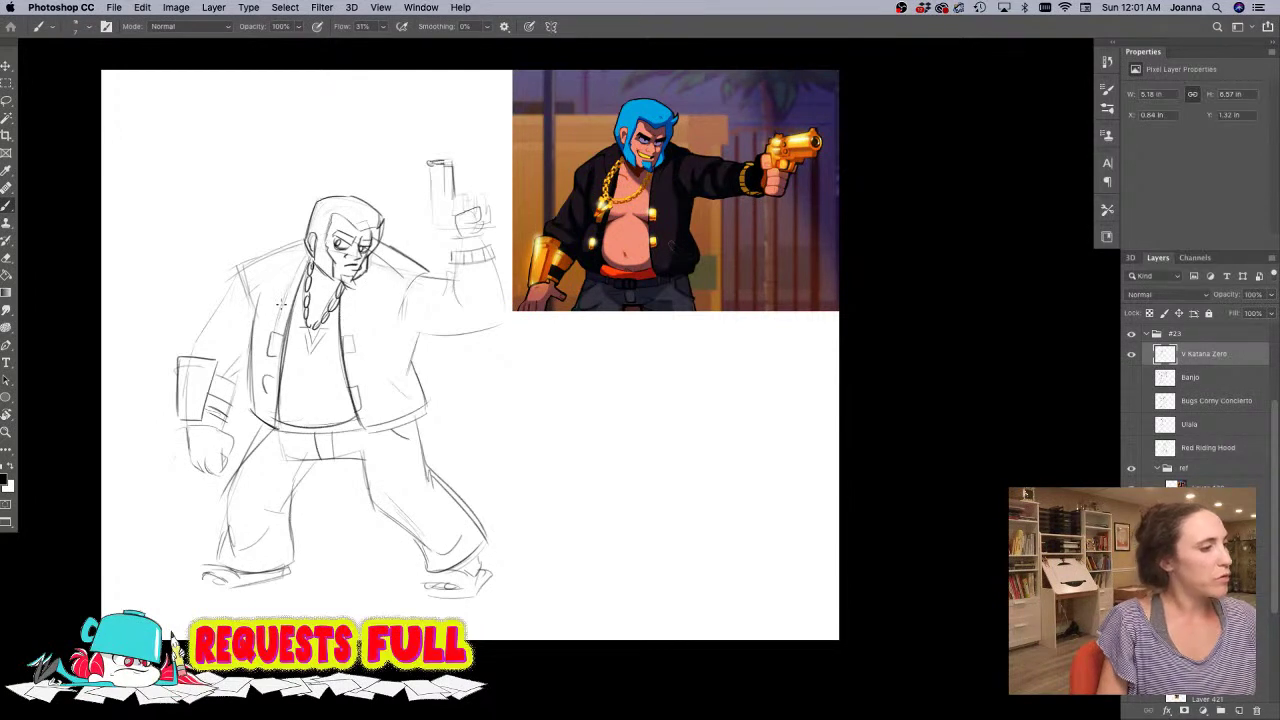
{"action": "left_click_drag", "start_coordinate": [346, 282], "coordinate": [358, 387]}
{"action": "left_click_drag", "start_coordinate": [353, 332], "coordinate": [369, 429]}
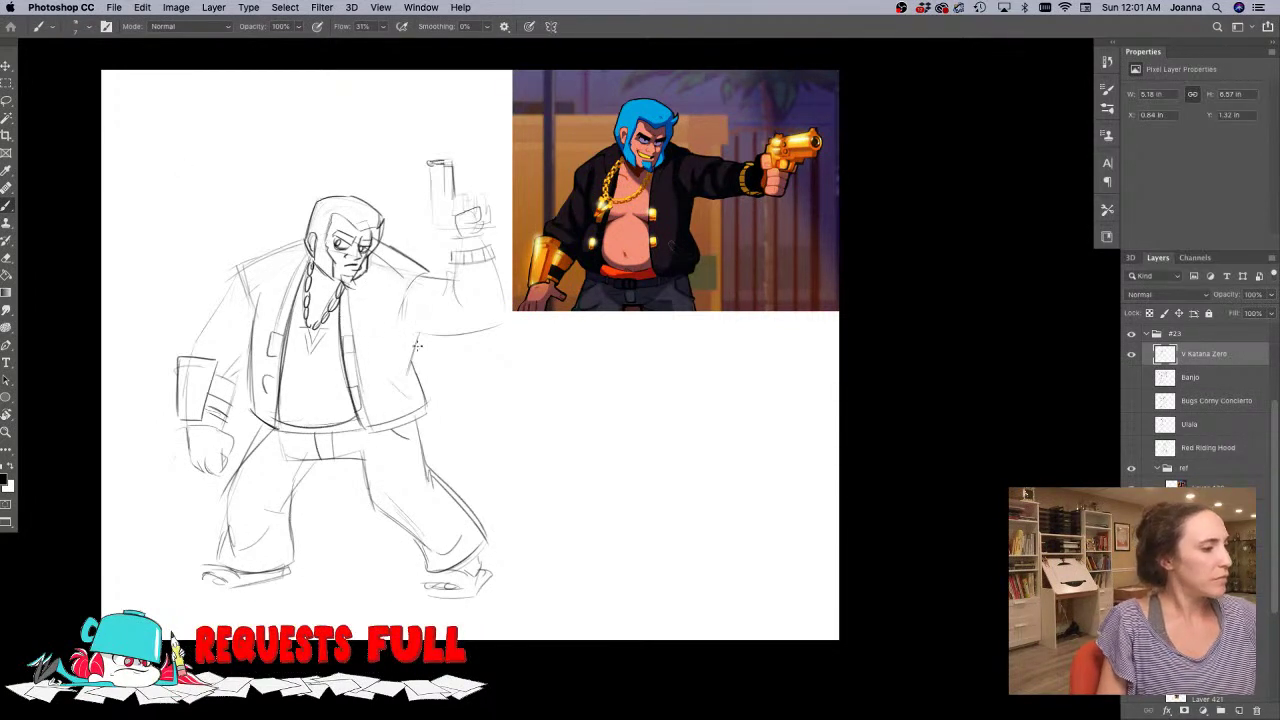
- Darken the jacket's armpit lines, the lowered arm's sleeve, and the leg and shoe on that side
{"action": "left_click_drag", "start_coordinate": [404, 299], "coordinate": [407, 333]}
{"action": "left_click_drag", "start_coordinate": [242, 347], "coordinate": [230, 375]}
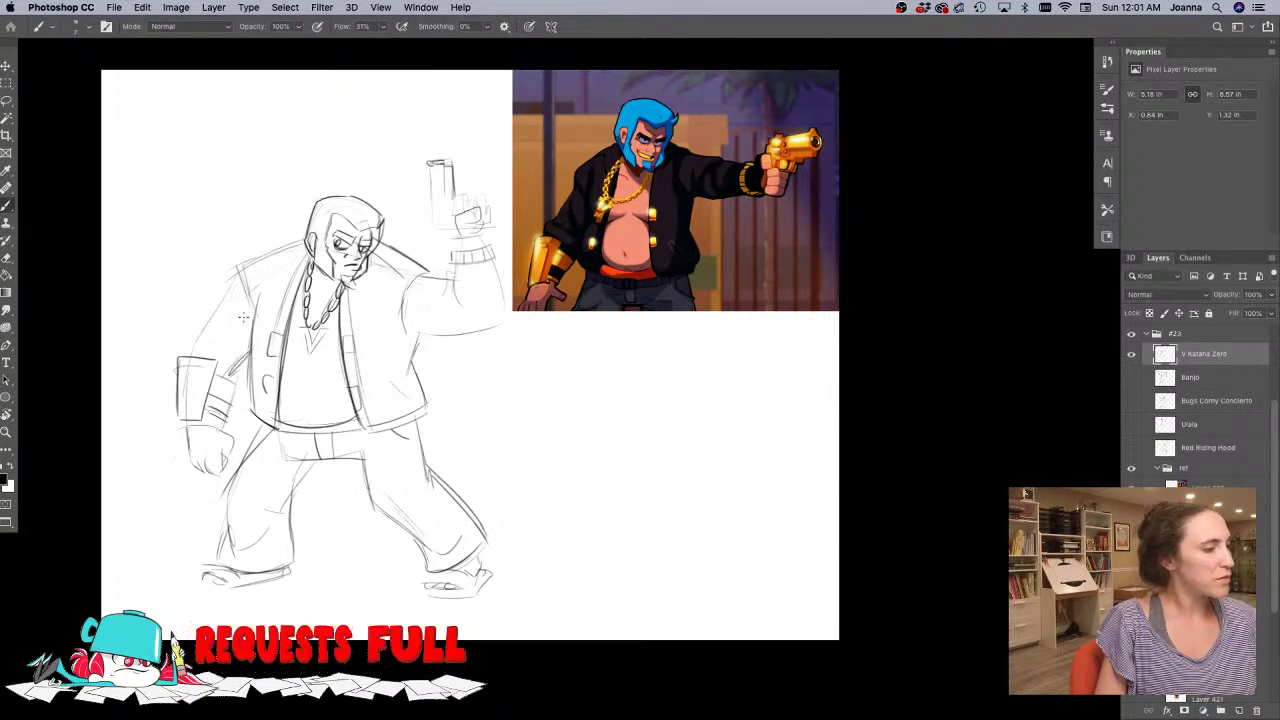
{"action": "left_click_drag", "start_coordinate": [234, 273], "coordinate": [194, 347]}
{"action": "mouse_move", "coordinate": [265, 431]}
{"action": "left_mouse_down"}
{"action": "mouse_move", "coordinate": [228, 495]}
{"action": "mouse_move", "coordinate": [228, 584]}
{"action": "left_mouse_up"}
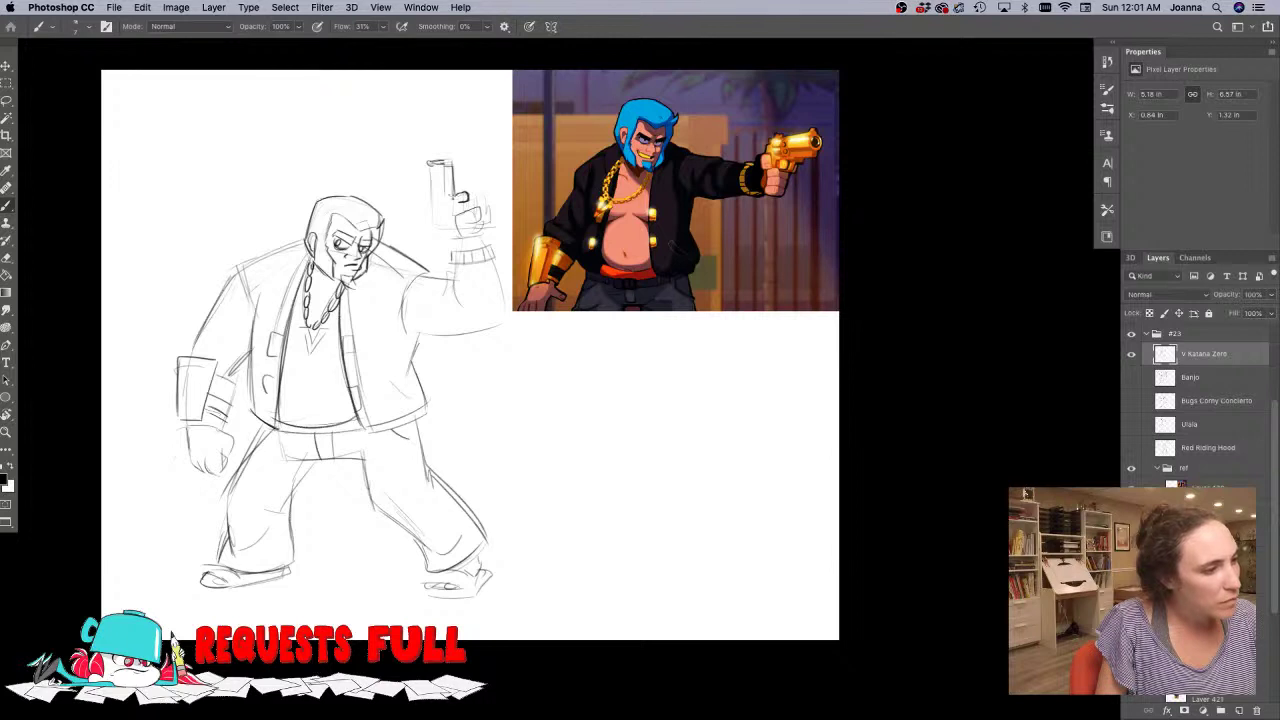
- Redraw the fingers gripping the pistol and the wrist cuff, and firm up the jacket's shoulder above the lowered arm
{"action": "left_click_drag", "start_coordinate": [454, 195], "coordinate": [473, 200]}
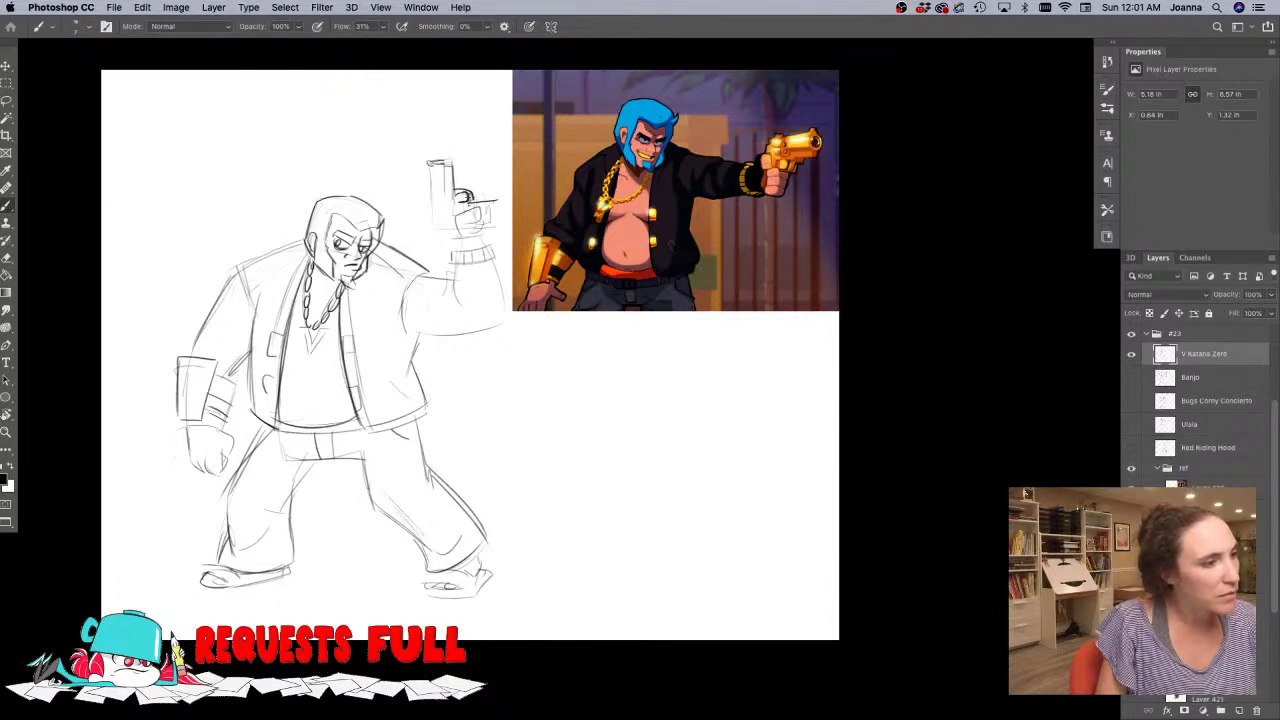
{"action": "mouse_move", "coordinate": [481, 198]}
{"action": "left_mouse_down"}
{"action": "mouse_move", "coordinate": [482, 218]}
{"action": "mouse_move", "coordinate": [497, 192]}
{"action": "left_mouse_up"}
{"action": "mouse_move", "coordinate": [484, 208]}
{"action": "left_mouse_down"}
{"action": "mouse_move", "coordinate": [499, 206]}
{"action": "mouse_move", "coordinate": [500, 222]}
{"action": "mouse_move", "coordinate": [475, 223]}
{"action": "left_mouse_up"}
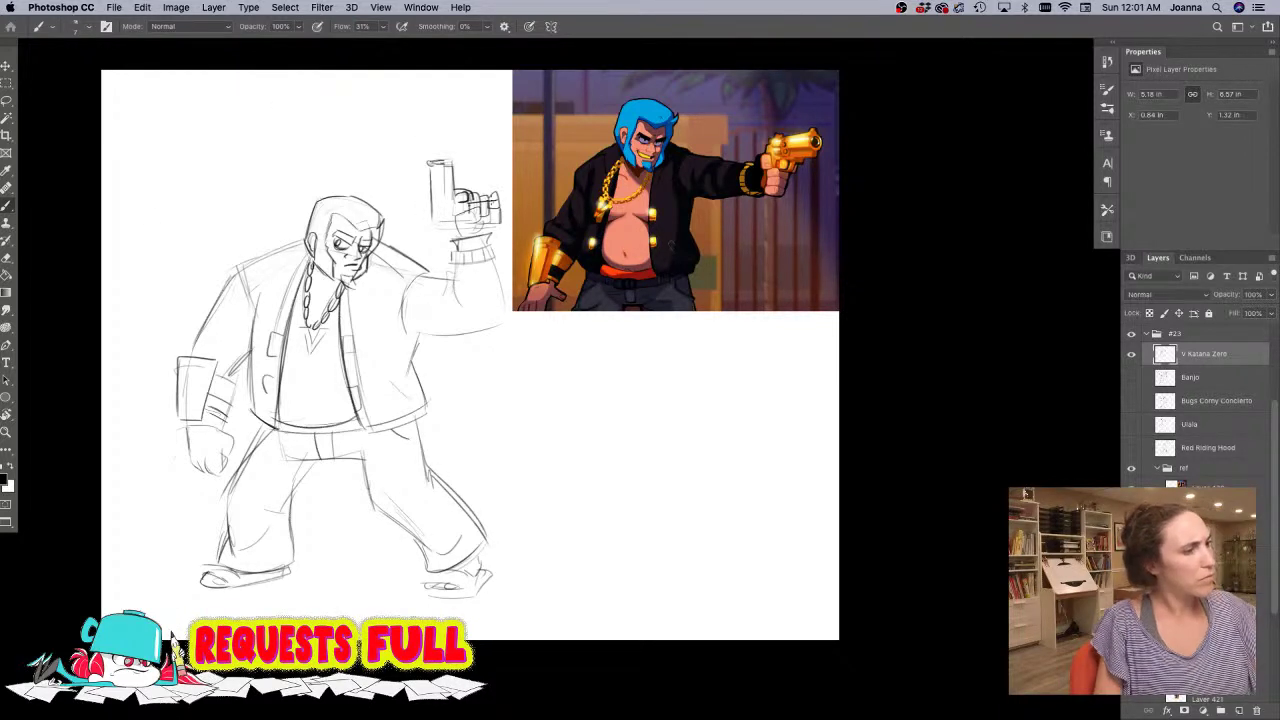
{"action": "mouse_move", "coordinate": [306, 241]}
{"action": "left_mouse_down"}
{"action": "mouse_move", "coordinate": [243, 266]}
{"action": "mouse_move", "coordinate": [250, 409]}
{"action": "left_mouse_up"}
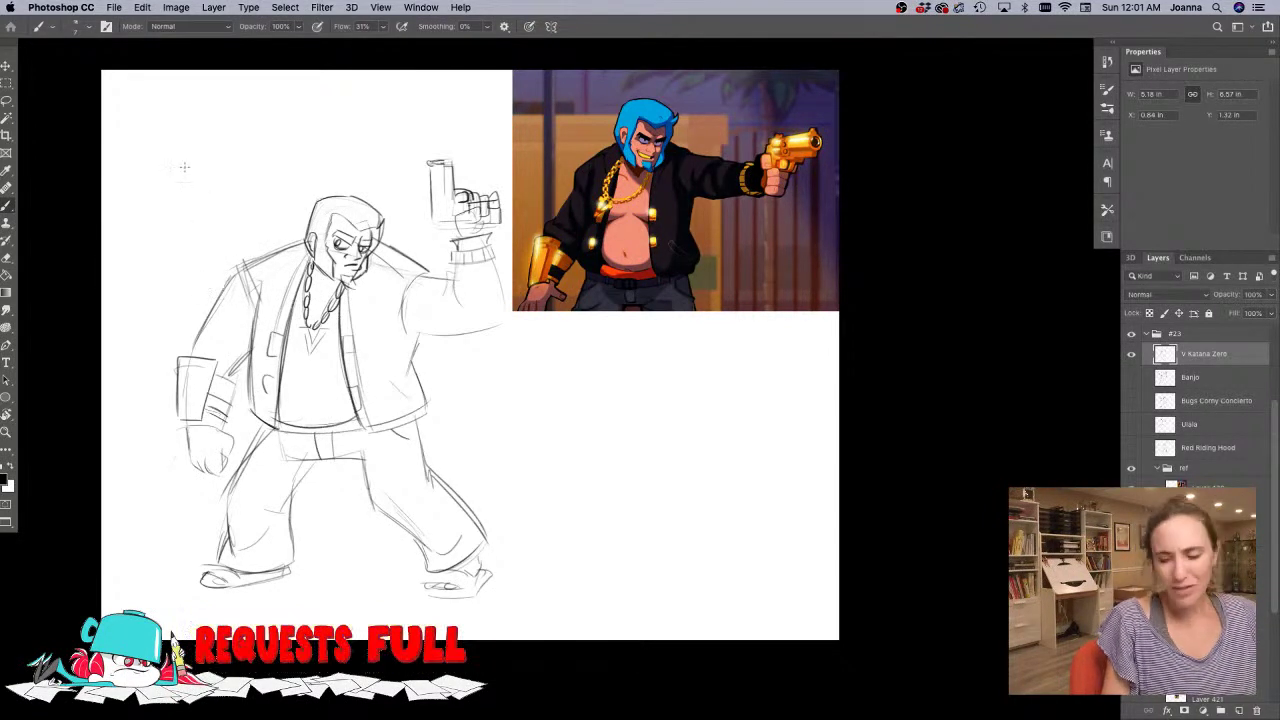
- Squeeze the body and limbs narrower around the head, shift them into place, and select the legs below the jacket
{"action": "key", "text": "l"}
{"action": "mouse_move", "coordinate": [273, 186]}
{"action": "left_mouse_down"}
{"action": "mouse_move", "coordinate": [301, 240]}
{"action": "mouse_move", "coordinate": [296, 313]}
{"action": "mouse_move", "coordinate": [320, 379]}
{"action": "mouse_move", "coordinate": [426, 136]}
{"action": "mouse_move", "coordinate": [580, 403]}
{"action": "mouse_move", "coordinate": [548, 630]}
{"action": "mouse_move", "coordinate": [148, 345]}
{"action": "mouse_move", "coordinate": [243, 130]}
{"action": "left_mouse_up"}
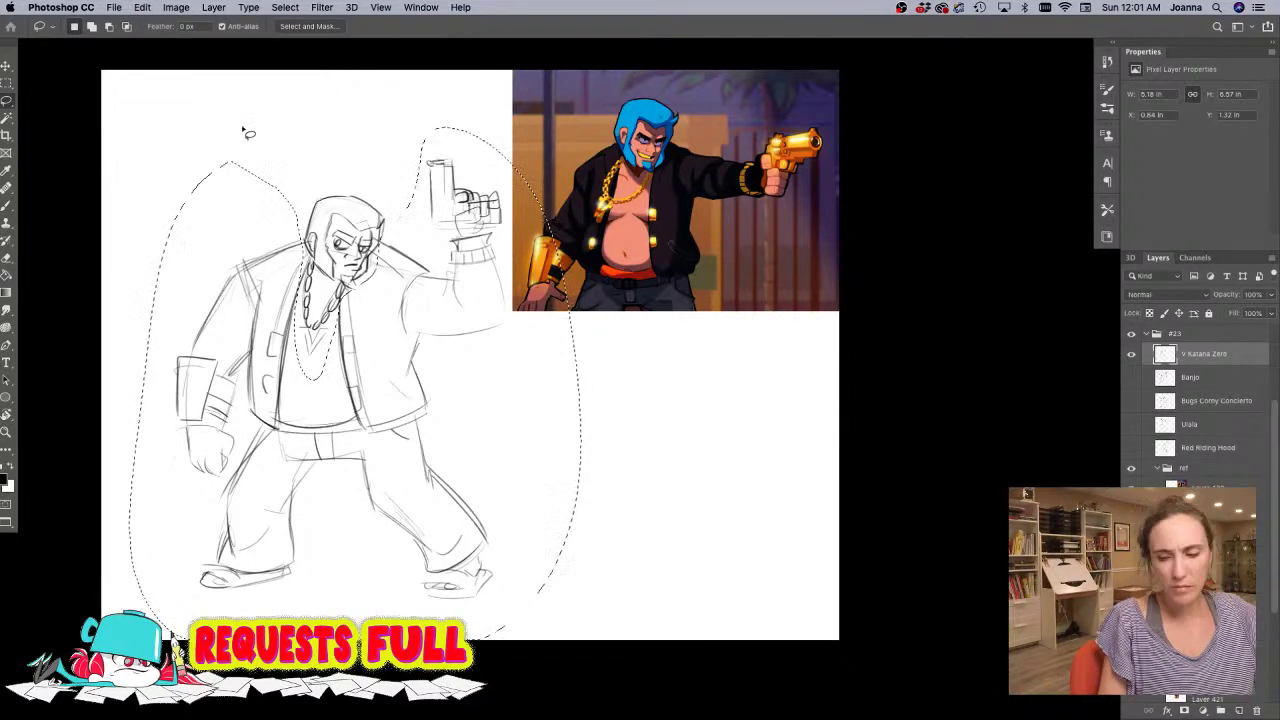
{"action": "key", "text": "ctrl+t"}
{"action": "left_click_drag", "start_coordinate": [127, 383], "coordinate": [164, 385]}
{"action": "left_click_drag", "start_coordinate": [582, 383], "coordinate": [540, 383]}
{"action": "left_click_drag", "start_coordinate": [165, 383], "coordinate": [189, 384]}
{"action": "left_click_drag", "start_coordinate": [210, 389], "coordinate": [194, 391]}
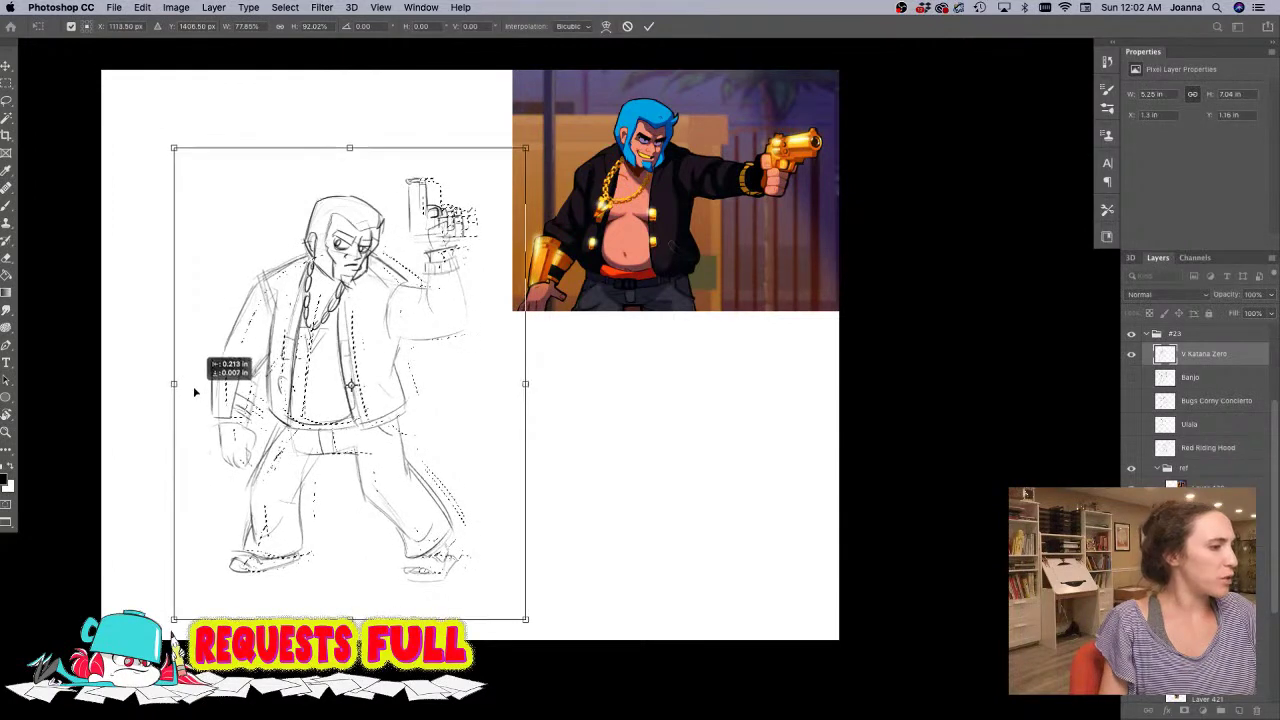
{"action": "key", "text": "Return"}
{"action": "key", "text": "super+d"}
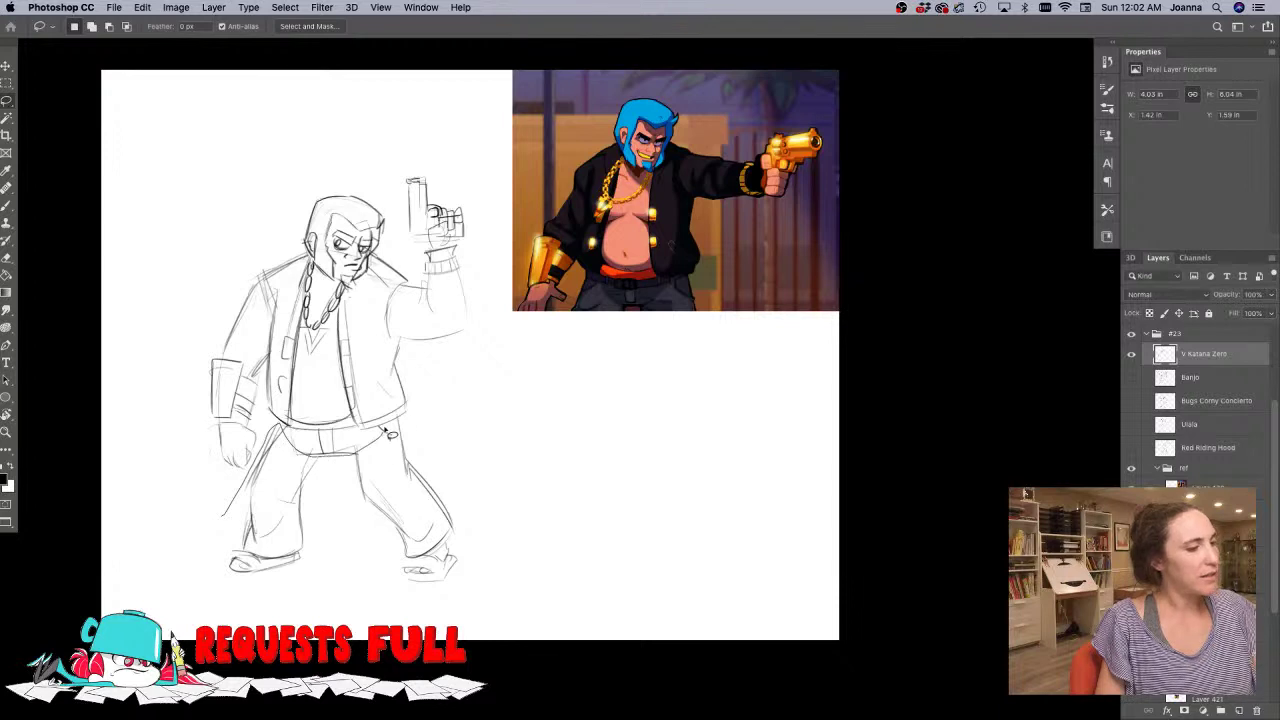
{"action": "mouse_move", "coordinate": [230, 505]}
{"action": "left_mouse_down"}
{"action": "mouse_move", "coordinate": [185, 550]}
{"action": "mouse_move", "coordinate": [385, 430]}
{"action": "left_mouse_up"}
{"action": "key", "text": "super+t"}
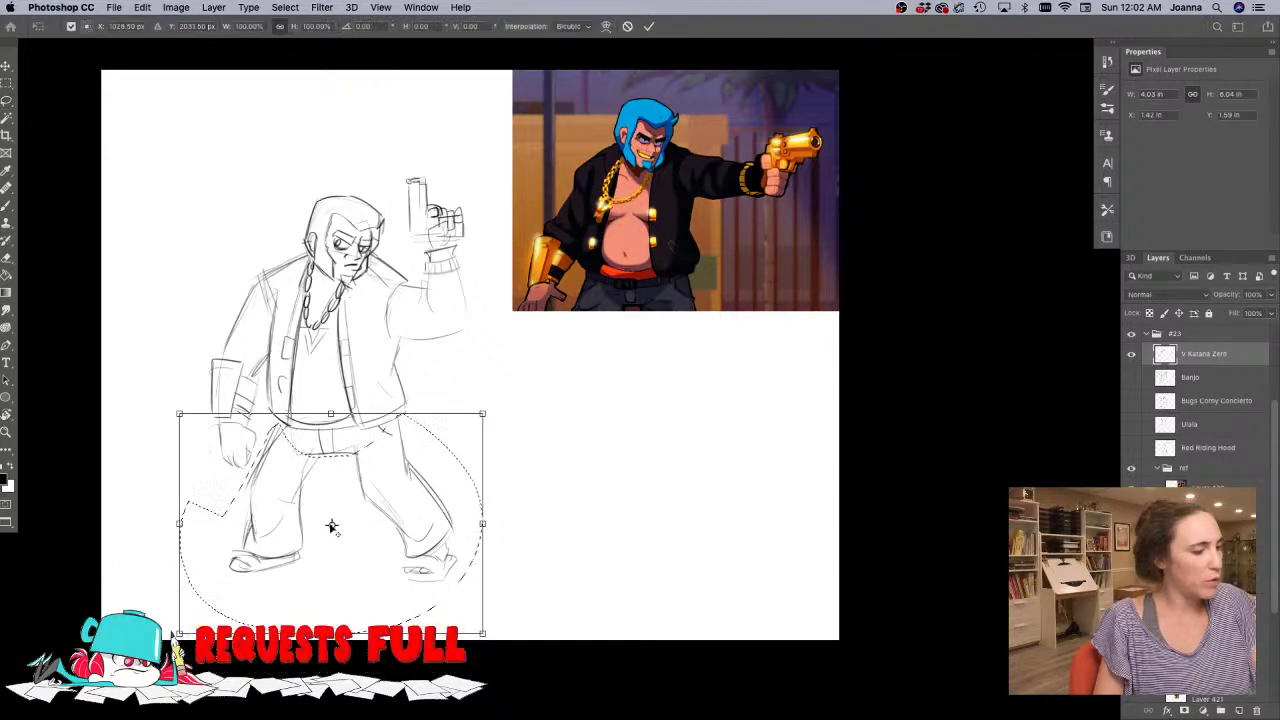
{"action": "left_click_drag", "start_coordinate": [331, 524], "coordinate": [331, 414]}
{"action": "left_click_drag", "start_coordinate": [180, 633], "coordinate": [156, 668]}
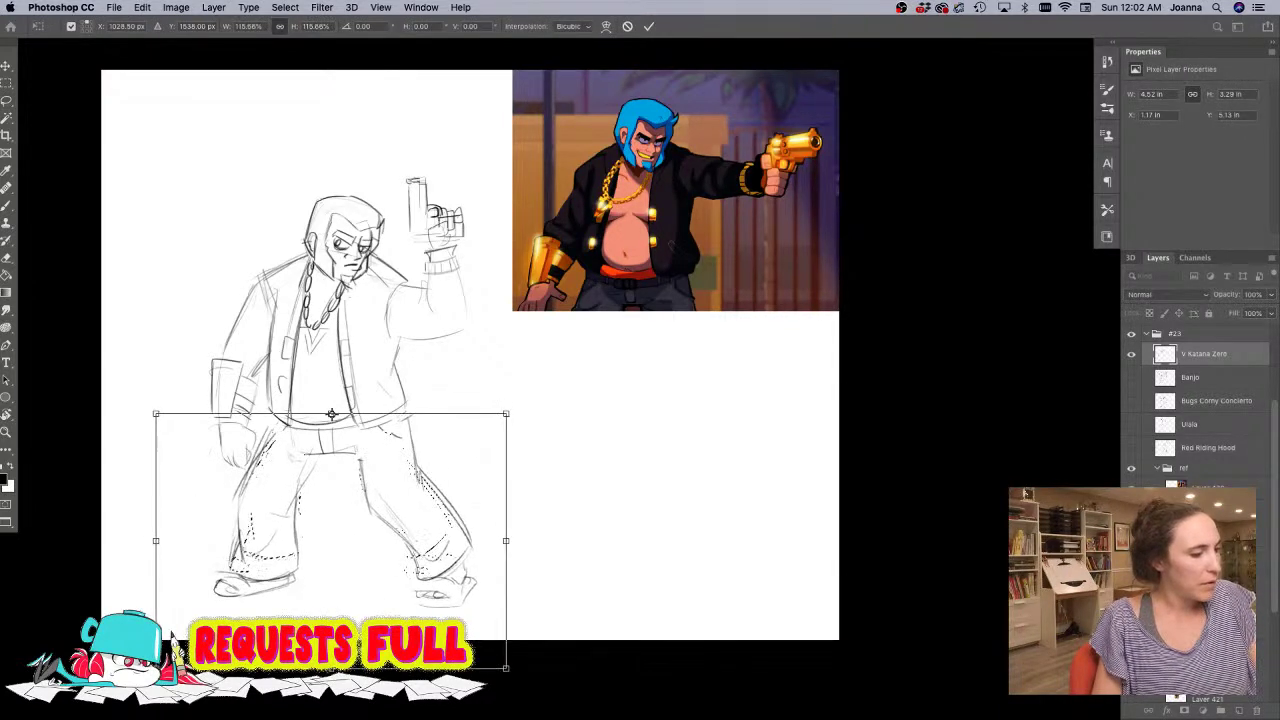
{"action": "key", "text": "Return"}
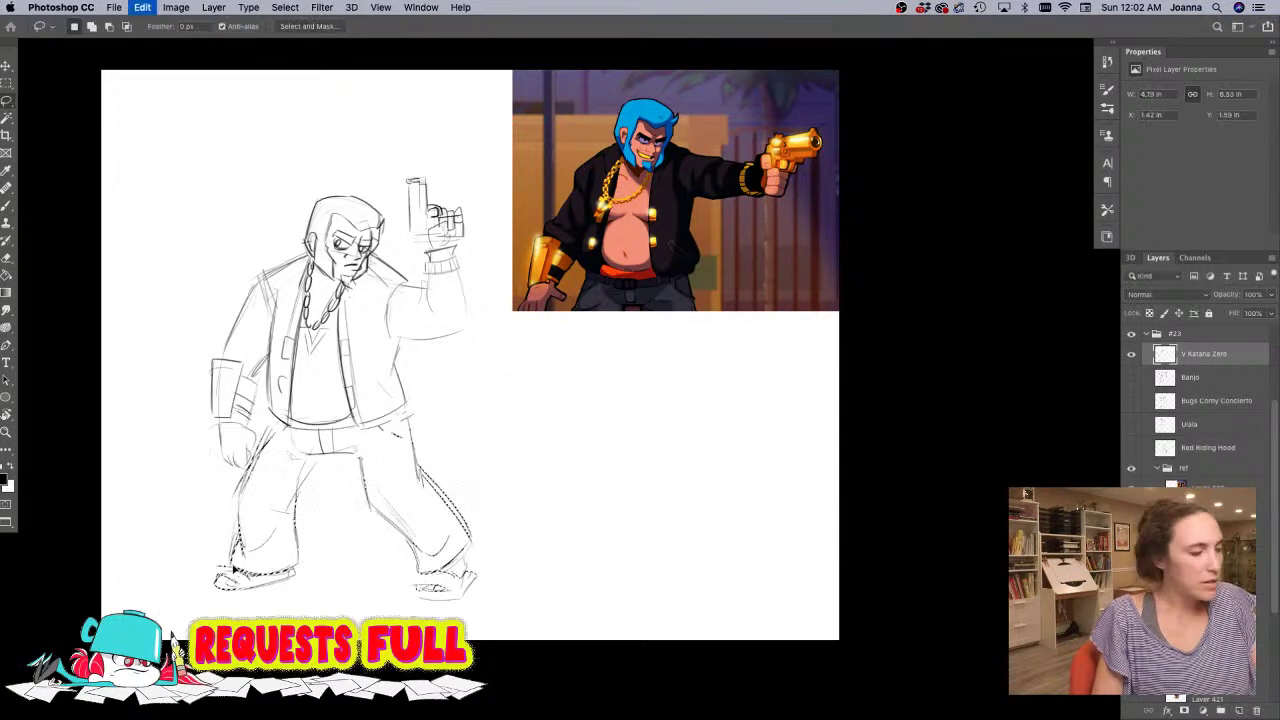
{"action": "key", "text": "super+z"}
- Stretch the selected legs downward from the waist without changing their width
{"action": "key", "text": "super+t"}
{"action": "left_click_drag", "start_coordinate": [337, 533], "coordinate": [331, 413]}
{"action": "left_click_drag", "start_coordinate": [331, 634], "coordinate": [331, 686]}
{"action": "key", "text": "Return"}
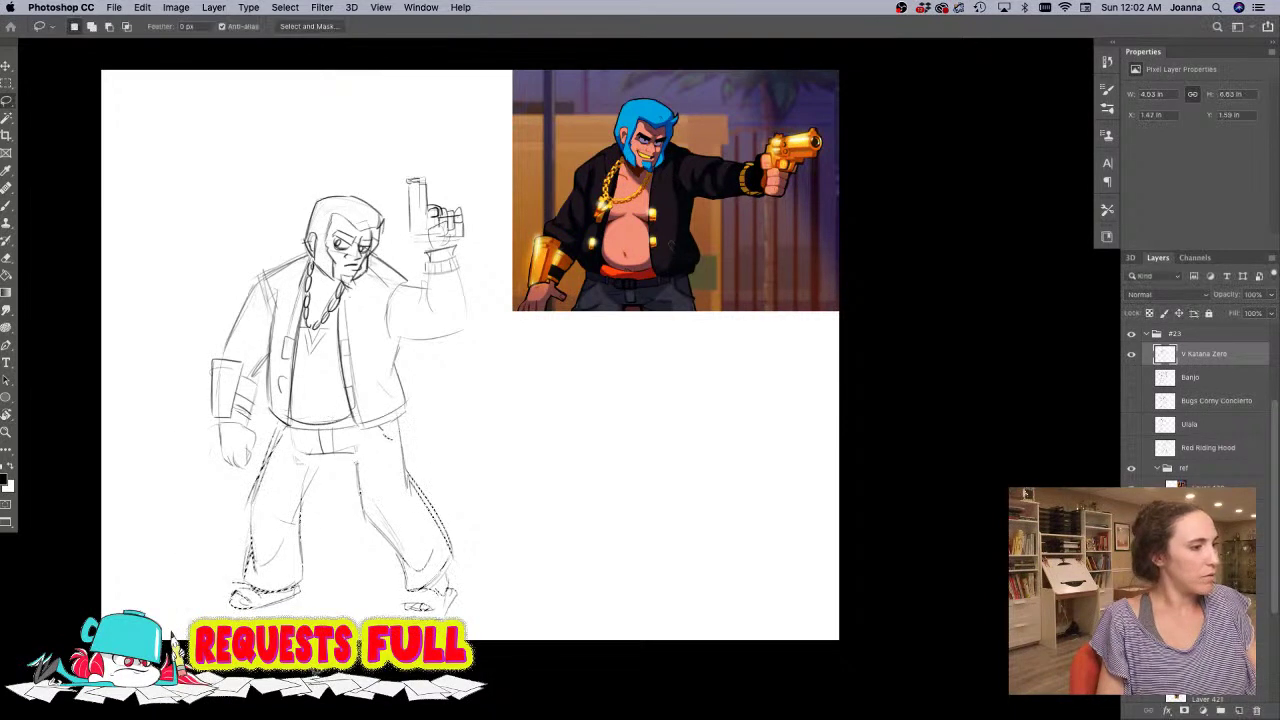
- Erase the loose lines at the lowered fist and crotch, and redraw the fist's outline and the trousers' crotch seam
{"action": "key", "text": "b"}
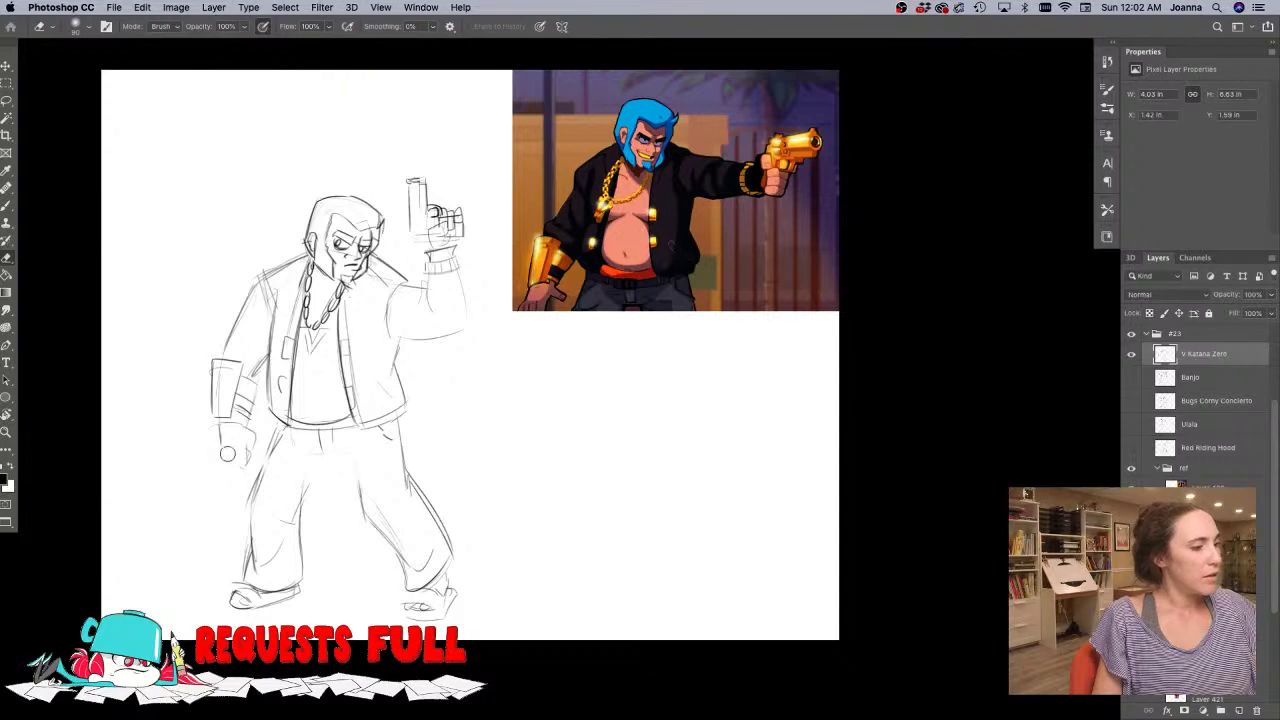
{"action": "key", "text": "b"}
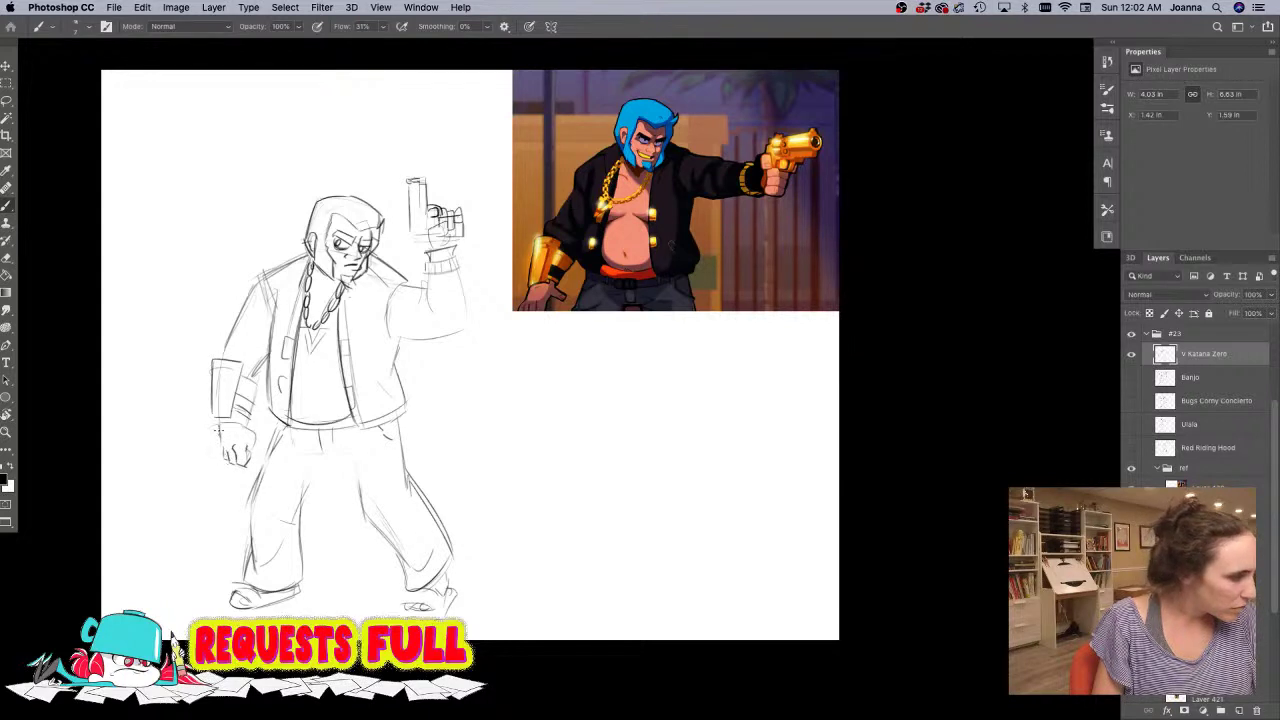
{"action": "mouse_move", "coordinate": [219, 431]}
{"action": "left_mouse_down"}
{"action": "mouse_move", "coordinate": [224, 456]}
{"action": "mouse_move", "coordinate": [256, 434]}
{"action": "mouse_move", "coordinate": [248, 454]}
{"action": "left_mouse_up"}
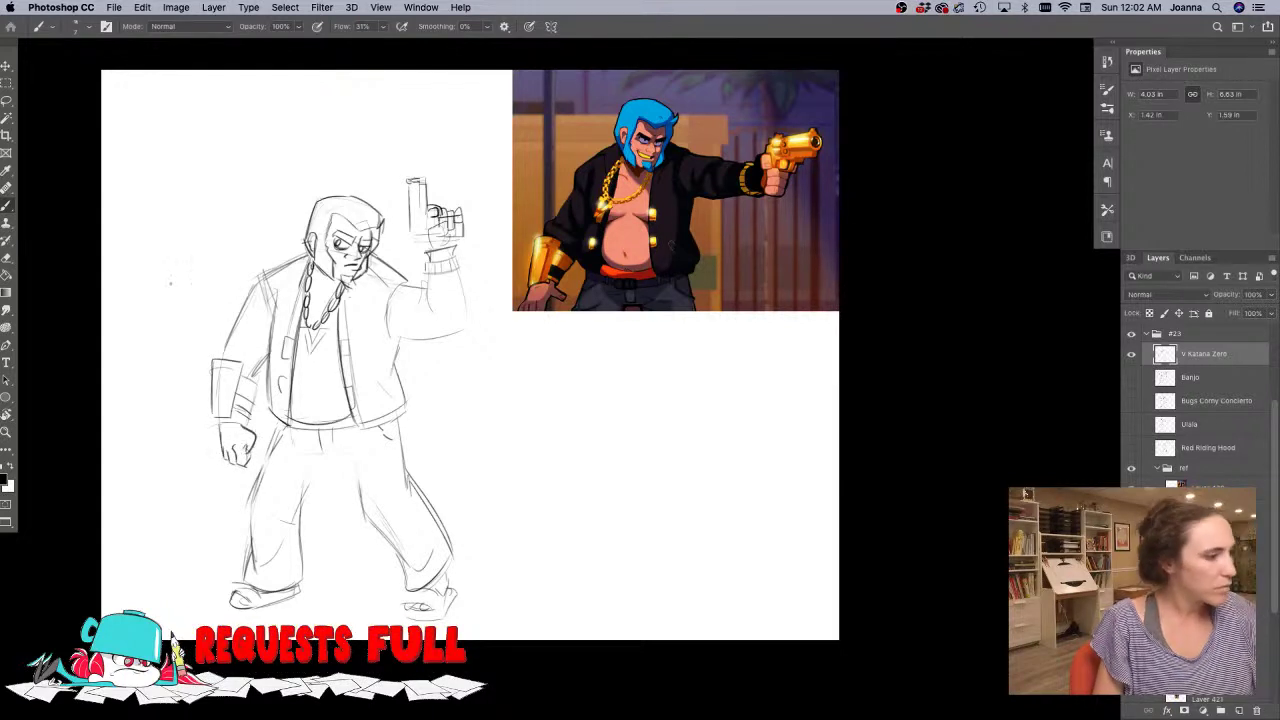
{"action": "left_click_drag", "start_coordinate": [353, 462], "coordinate": [306, 459]}
{"action": "left_click_drag", "start_coordinate": [312, 463], "coordinate": [302, 494]}
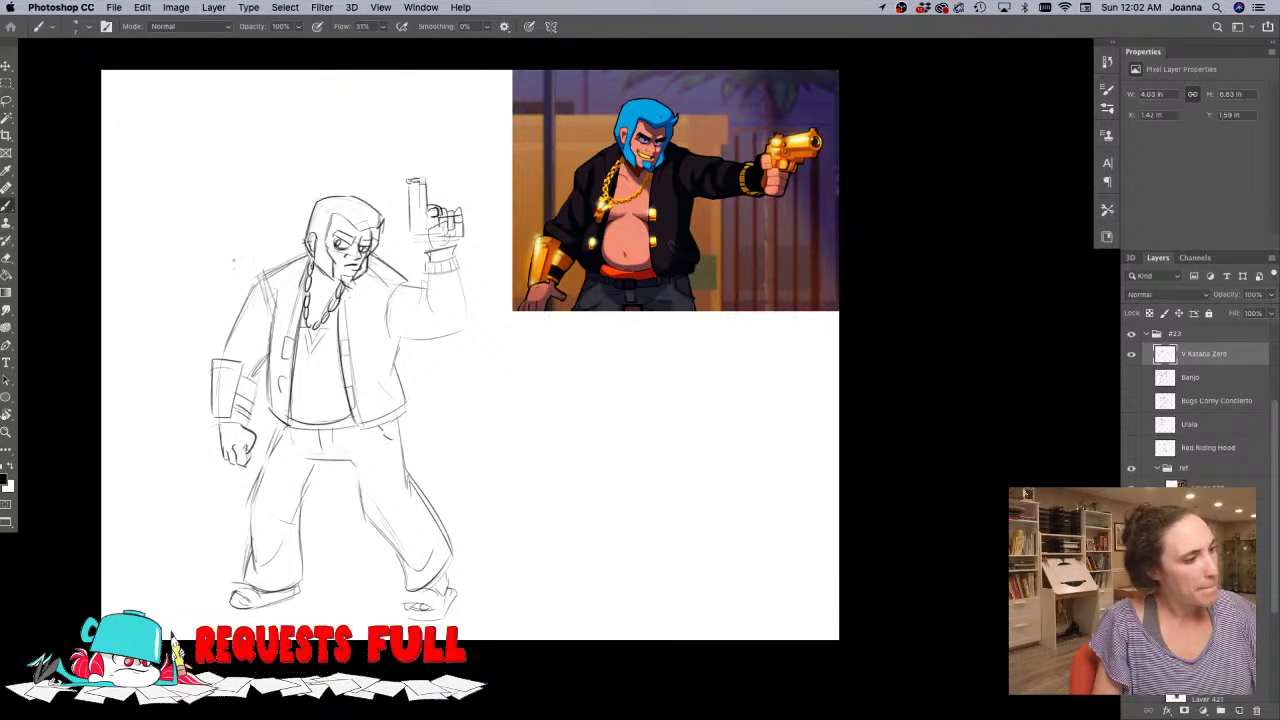
- Darken the raised arm's sleeve from shoulder to elbow and cuff, and firm up the lines beside the lowered arm
{"action": "mouse_move", "coordinate": [405, 279]}
{"action": "left_mouse_down"}
{"action": "mouse_move", "coordinate": [436, 291]}
{"action": "mouse_move", "coordinate": [434, 316]}
{"action": "left_mouse_up"}
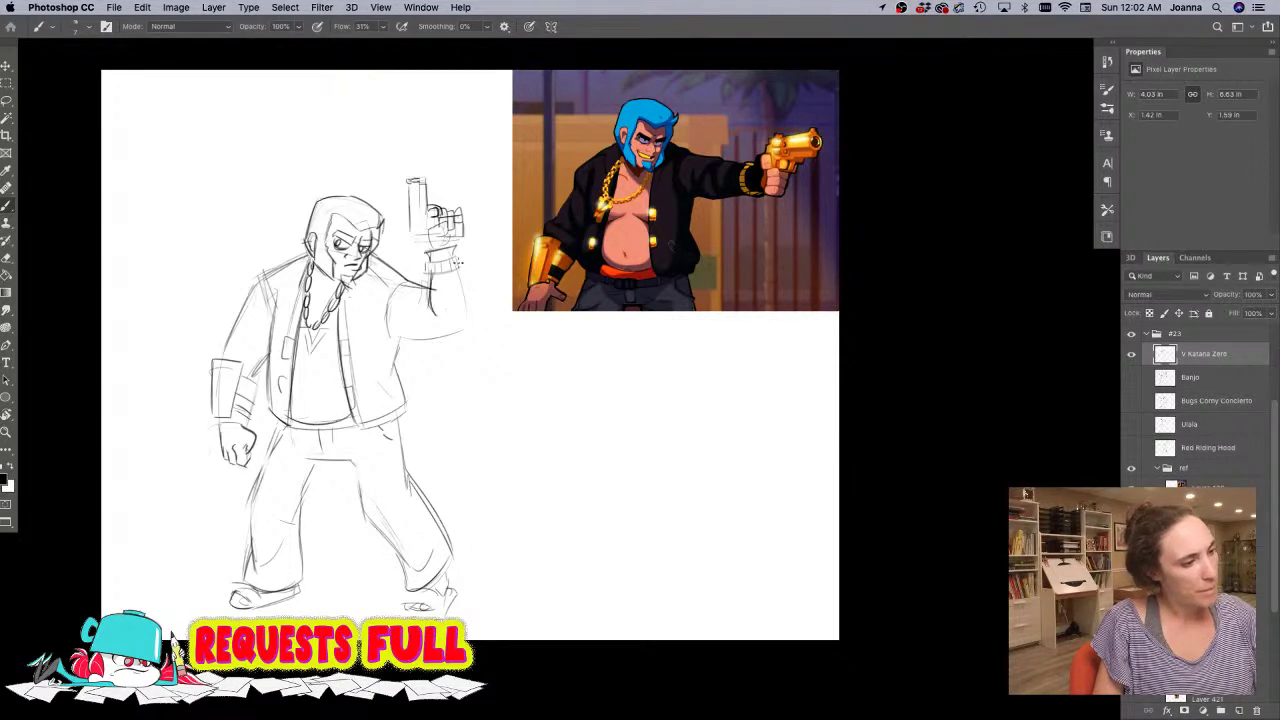
{"action": "mouse_move", "coordinate": [458, 264]}
{"action": "left_mouse_down"}
{"action": "mouse_move", "coordinate": [470, 332]}
{"action": "mouse_move", "coordinate": [400, 344]}
{"action": "left_mouse_up"}
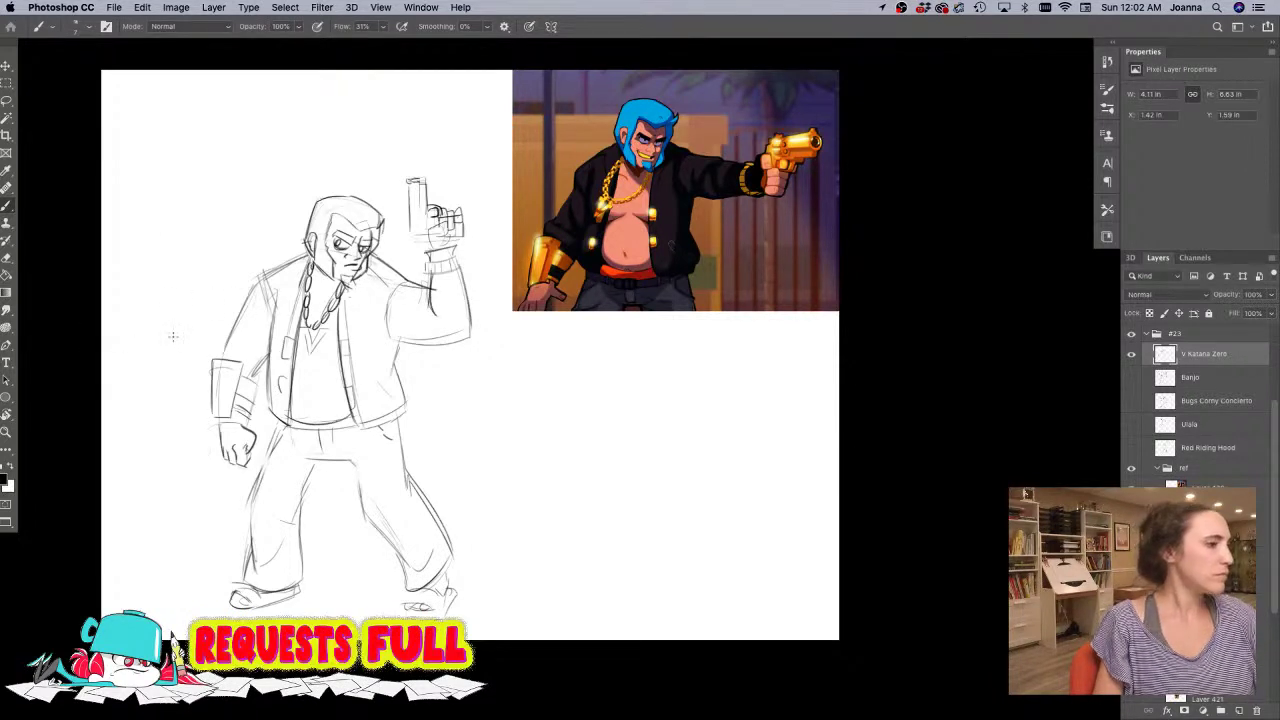
{"action": "mouse_move", "coordinate": [270, 347]}
{"action": "left_mouse_down"}
{"action": "mouse_move", "coordinate": [244, 379]}
{"action": "mouse_move", "coordinate": [256, 483]}
{"action": "left_mouse_up"}
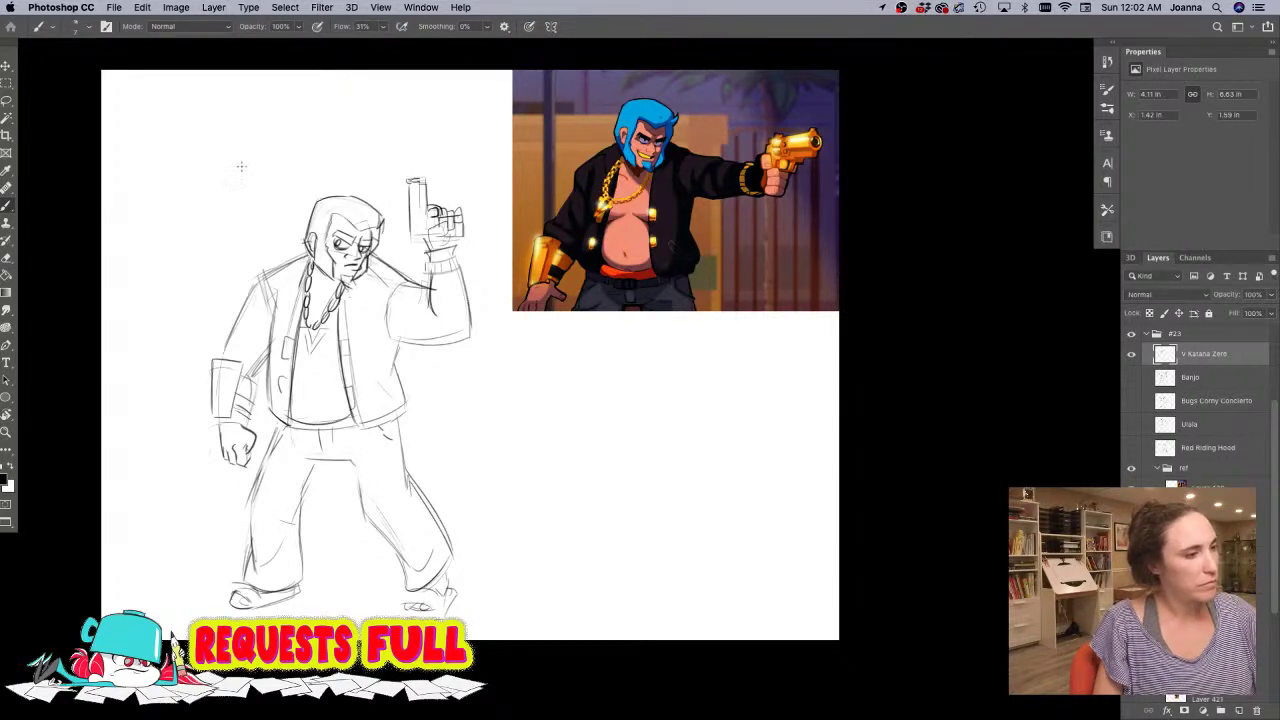
- Draw a V-shaped pendant at the end of the necklace and redraw the chain with smaller, darker links
{"action": "left_click_drag", "start_coordinate": [309, 330], "coordinate": [315, 346]}
{"action": "mouse_move", "coordinate": [315, 346]}
{"action": "left_mouse_down"}
{"action": "mouse_move", "coordinate": [322, 331]}
{"action": "mouse_move", "coordinate": [312, 366]}
{"action": "left_mouse_up"}
{"action": "mouse_move", "coordinate": [328, 334]}
{"action": "left_mouse_down"}
{"action": "mouse_move", "coordinate": [311, 361]}
{"action": "mouse_move", "coordinate": [329, 332]}
{"action": "left_mouse_up"}
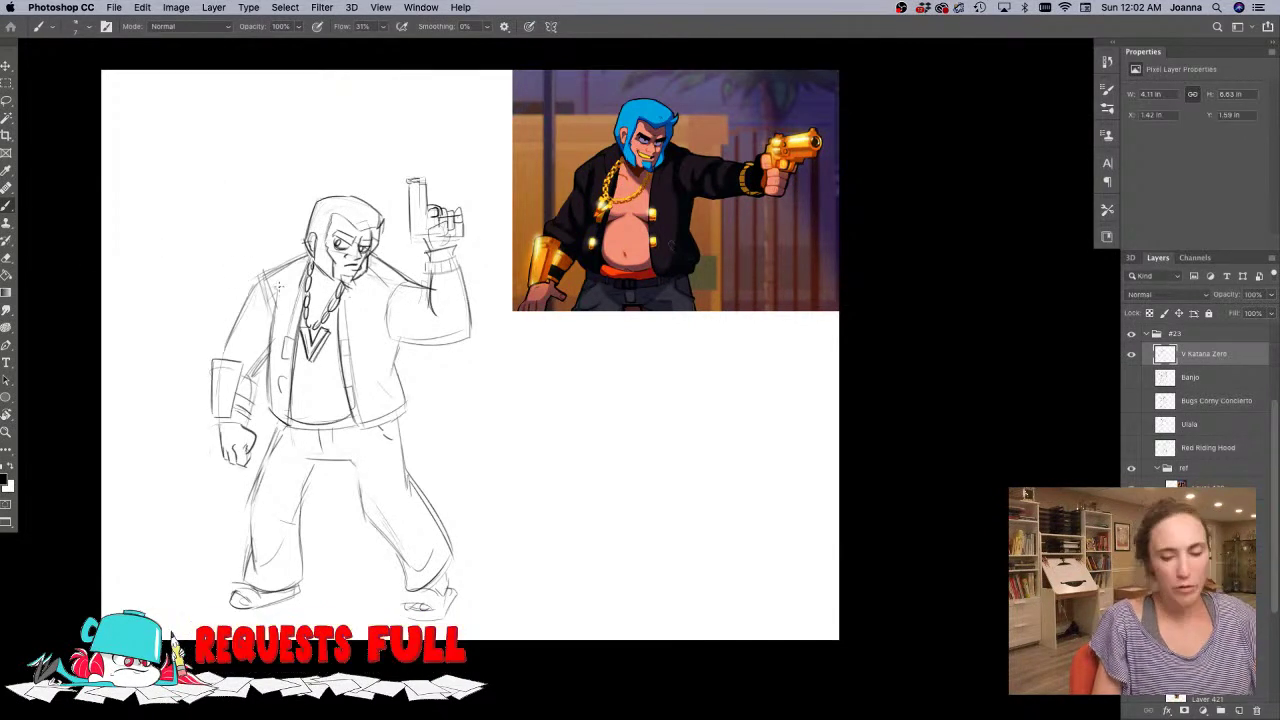
{"action": "key", "text": "e"}
{"action": "mouse_move", "coordinate": [304, 272]}
{"action": "left_mouse_down"}
{"action": "mouse_move", "coordinate": [308, 303]}
{"action": "mouse_move", "coordinate": [339, 296]}
{"action": "mouse_move", "coordinate": [343, 277]}
{"action": "mouse_move", "coordinate": [355, 288]}
{"action": "mouse_move", "coordinate": [319, 318]}
{"action": "mouse_move", "coordinate": [295, 274]}
{"action": "mouse_move", "coordinate": [308, 263]}
{"action": "mouse_move", "coordinate": [299, 309]}
{"action": "mouse_move", "coordinate": [315, 336]}
{"action": "left_mouse_up"}
{"action": "key", "text": "b"}
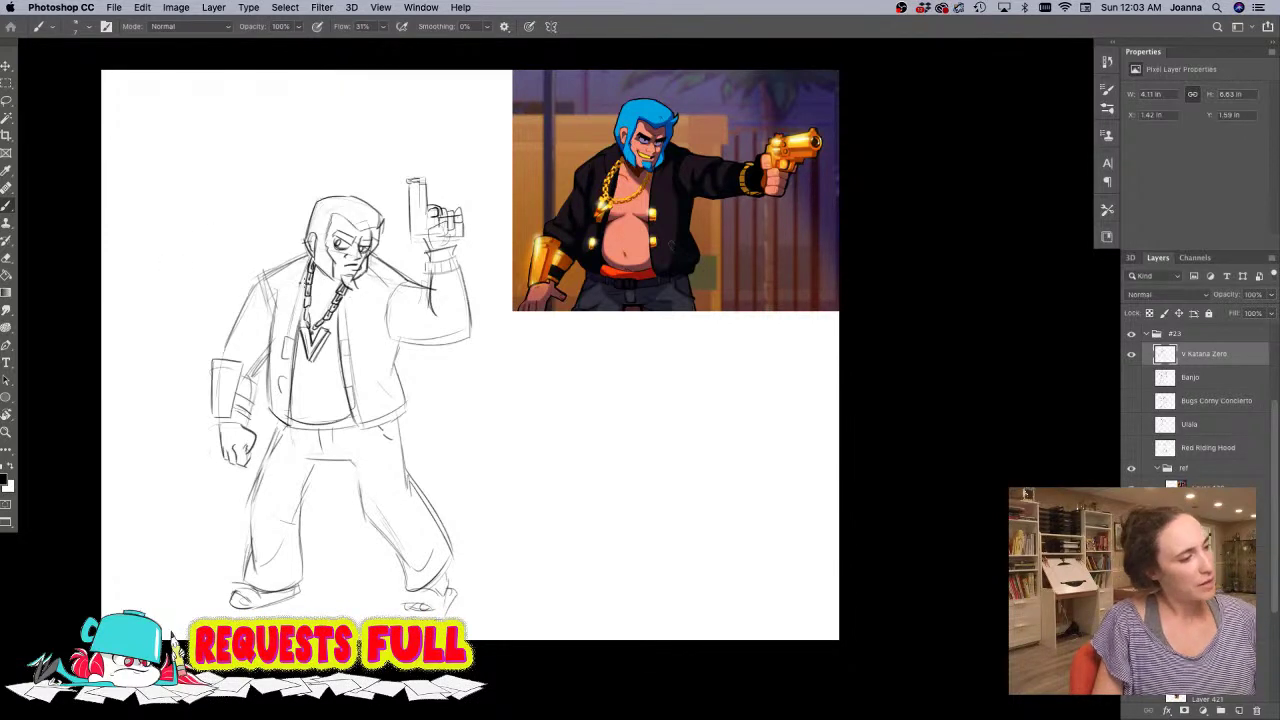
- Darken the jacket's open front edges and hem, and add a fold on the side below the raised arm
{"action": "left_click_drag", "start_coordinate": [308, 262], "coordinate": [288, 398]}
{"action": "left_click_drag", "start_coordinate": [348, 290], "coordinate": [358, 425]}
{"action": "mouse_move", "coordinate": [273, 286]}
{"action": "left_mouse_down"}
{"action": "mouse_move", "coordinate": [269, 419]}
{"action": "mouse_move", "coordinate": [263, 402]}
{"action": "mouse_move", "coordinate": [290, 427]}
{"action": "left_mouse_up"}
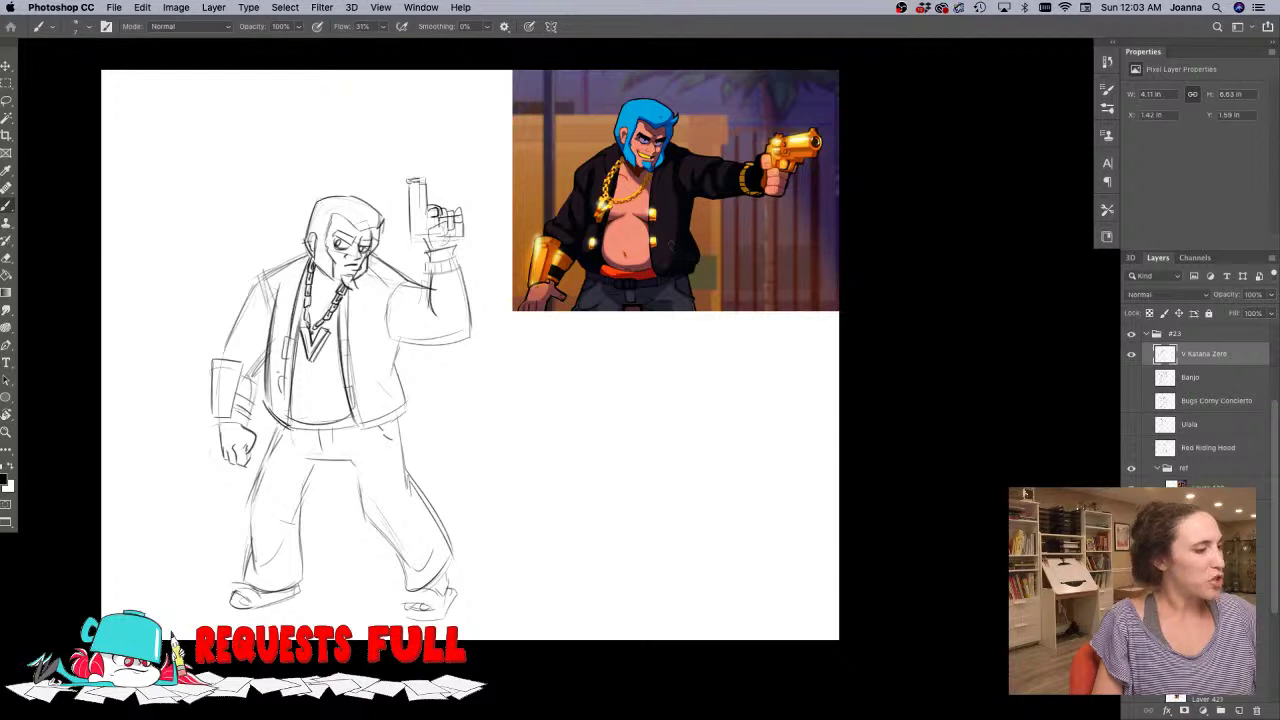
{"action": "mouse_move", "coordinate": [337, 312]}
{"action": "left_mouse_down"}
{"action": "mouse_move", "coordinate": [356, 430]}
{"action": "mouse_move", "coordinate": [395, 417]}
{"action": "left_mouse_up"}
{"action": "left_click_drag", "start_coordinate": [399, 346], "coordinate": [392, 368]}
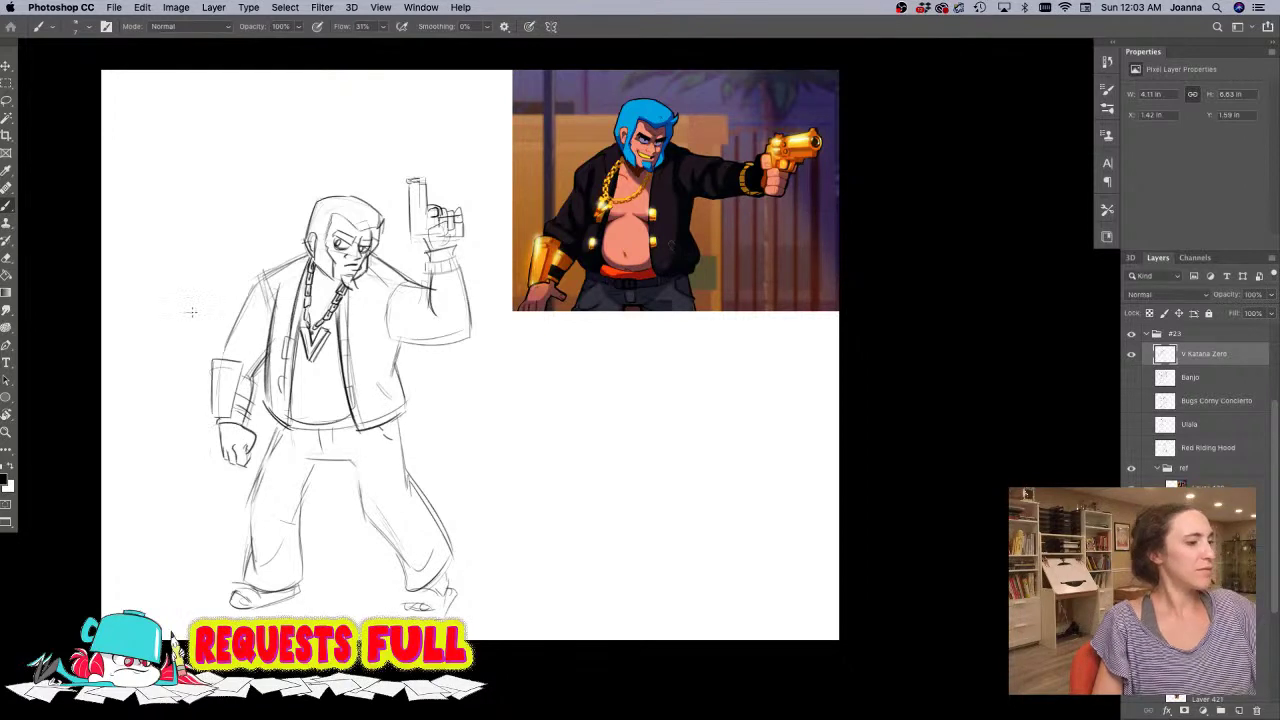
- Firm up the trouser outline, and define the ragged cuffs and the shoes on both feet
{"action": "mouse_move", "coordinate": [281, 429]}
{"action": "left_mouse_down"}
{"action": "mouse_move", "coordinate": [248, 503]}
{"action": "mouse_move", "coordinate": [245, 580]}
{"action": "mouse_move", "coordinate": [285, 582]}
{"action": "mouse_move", "coordinate": [265, 569]}
{"action": "mouse_move", "coordinate": [291, 587]}
{"action": "left_mouse_up"}
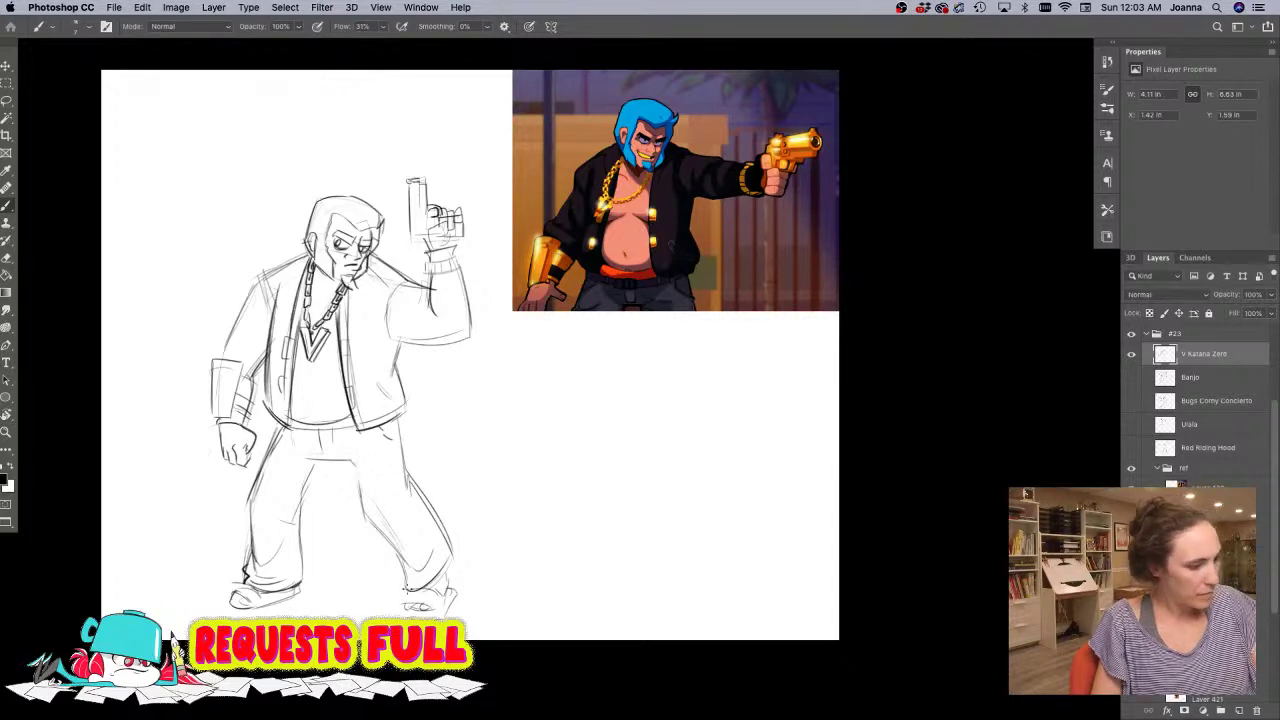
{"action": "mouse_move", "coordinate": [406, 590]}
{"action": "left_mouse_down"}
{"action": "mouse_move", "coordinate": [400, 610]}
{"action": "mouse_move", "coordinate": [438, 616]}
{"action": "left_mouse_up"}
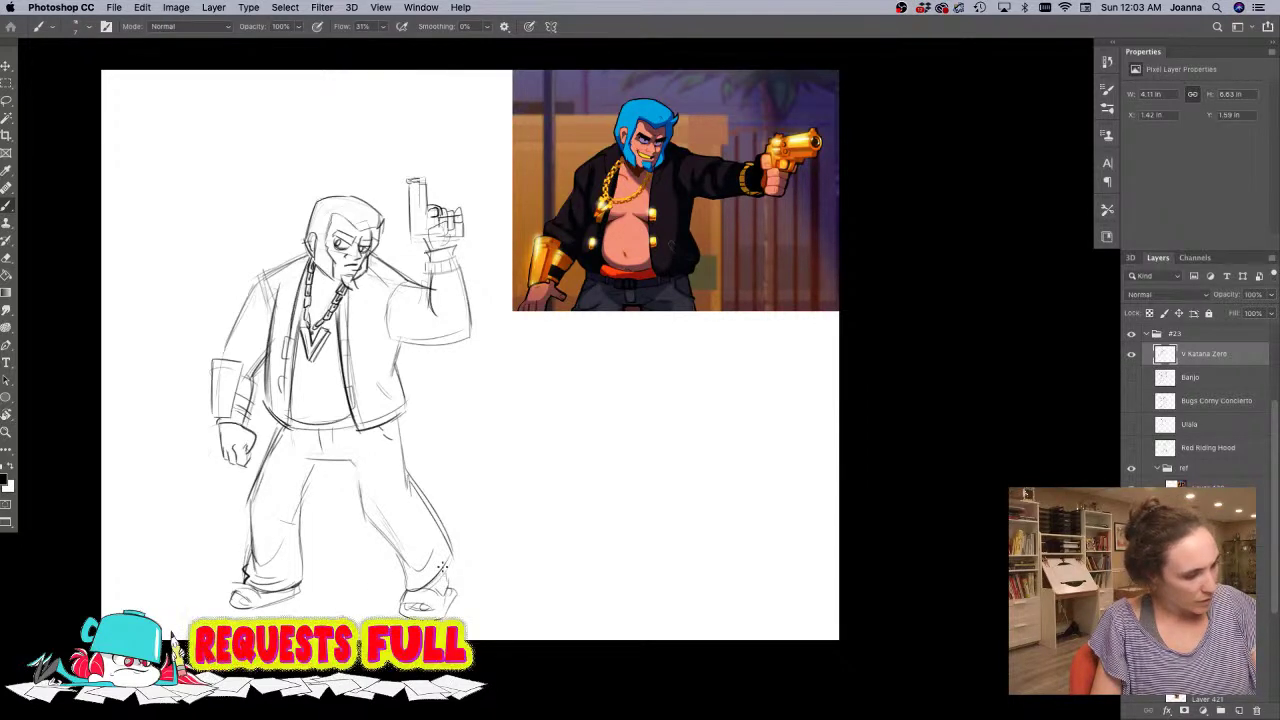
{"action": "left_click_drag", "start_coordinate": [443, 556], "coordinate": [458, 600]}
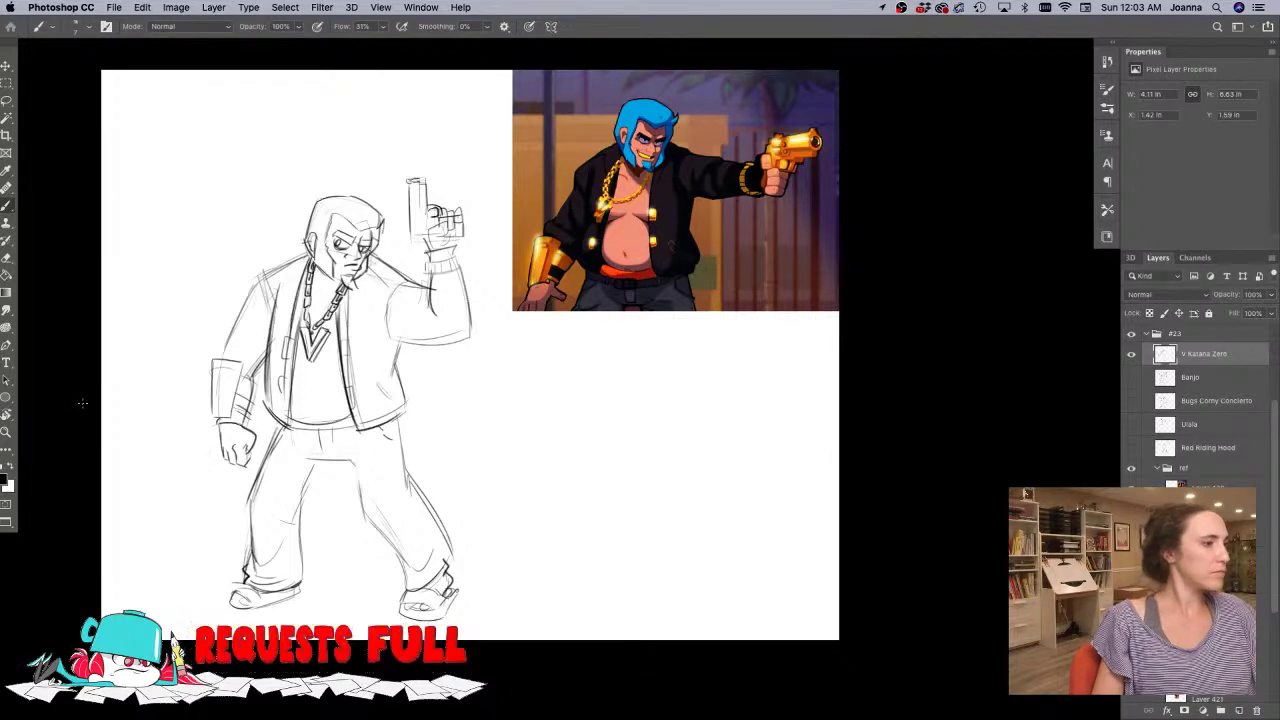
- Draw the jacket's collar along both sides of the neck, and a rounded belly with a navel above the waistband
{"action": "left_click_drag", "start_coordinate": [302, 246], "coordinate": [290, 310]}
{"action": "left_click_drag", "start_coordinate": [376, 254], "coordinate": [350, 326]}
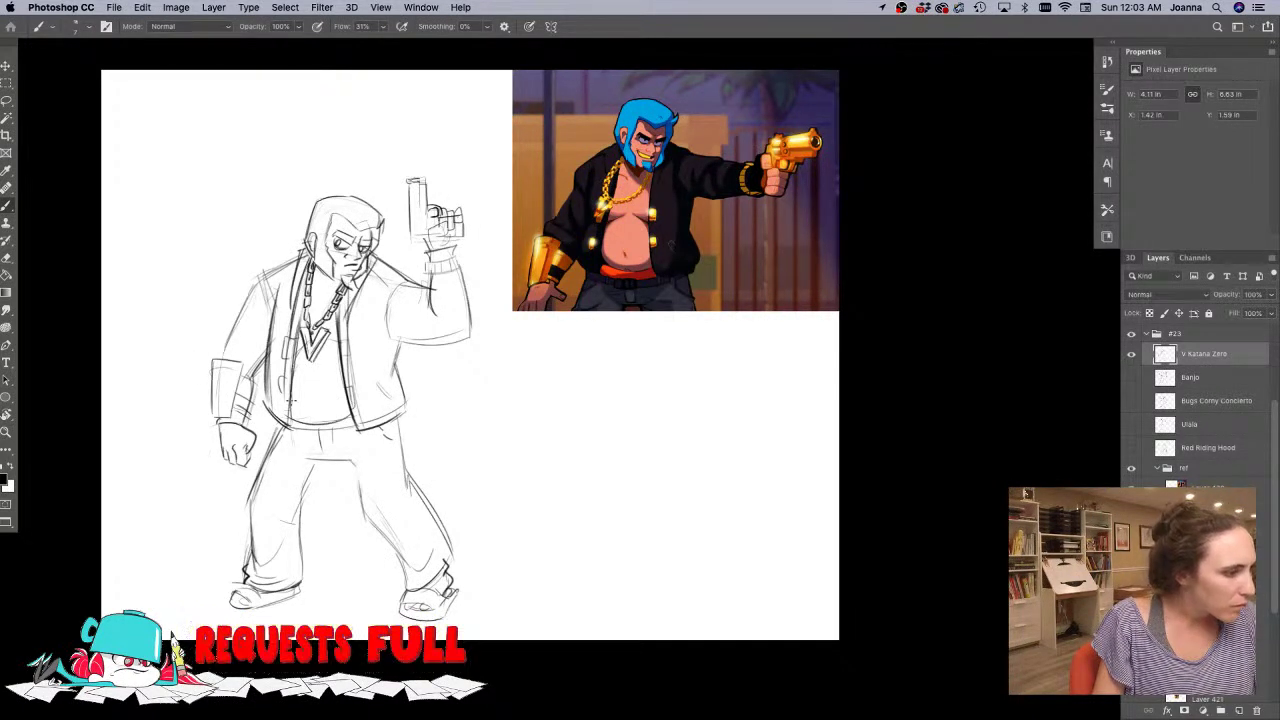
{"action": "mouse_move", "coordinate": [291, 376]}
{"action": "left_mouse_down"}
{"action": "mouse_move", "coordinate": [347, 402]}
{"action": "mouse_move", "coordinate": [286, 418]}
{"action": "left_mouse_up"}
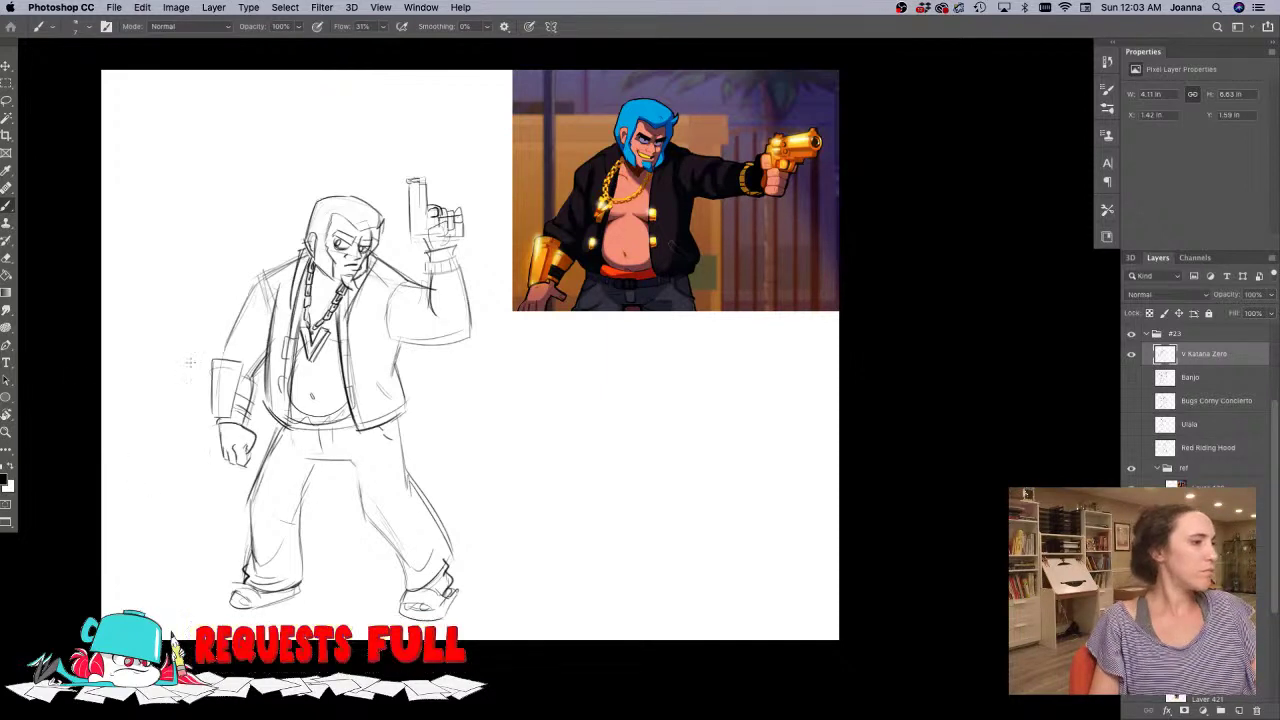
- Redraw the shoulder line and lower sleeve edge of the raised arm, and erase the stray lines there
{"action": "left_click_drag", "start_coordinate": [389, 259], "coordinate": [425, 276]}
{"action": "left_click_drag", "start_coordinate": [389, 328], "coordinate": [474, 322]}
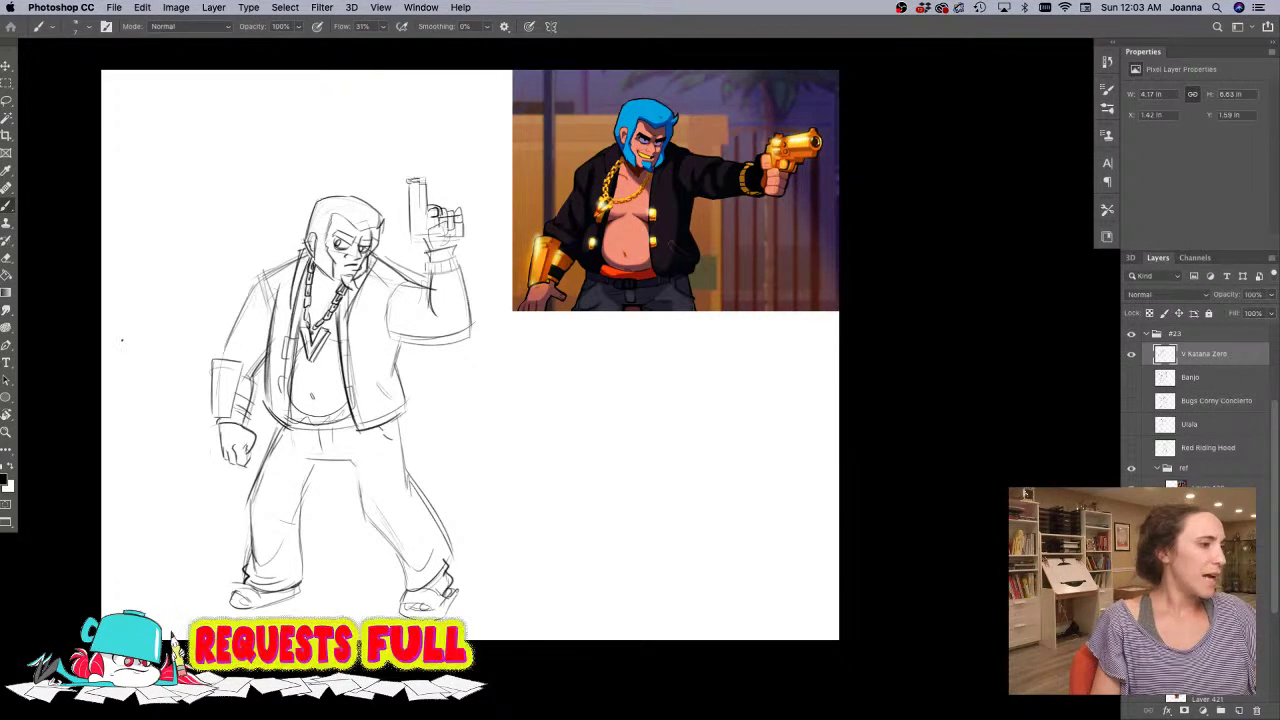
{"action": "key", "text": "e"}
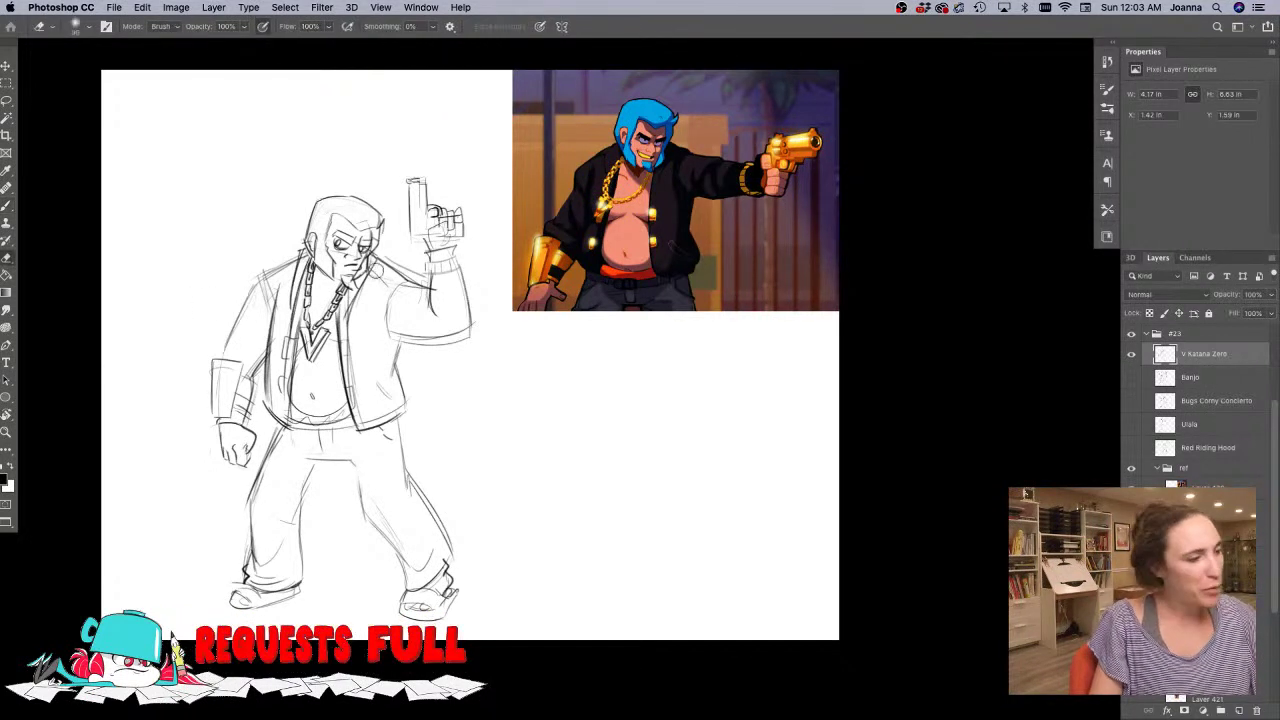
{"action": "key", "text": "b"}
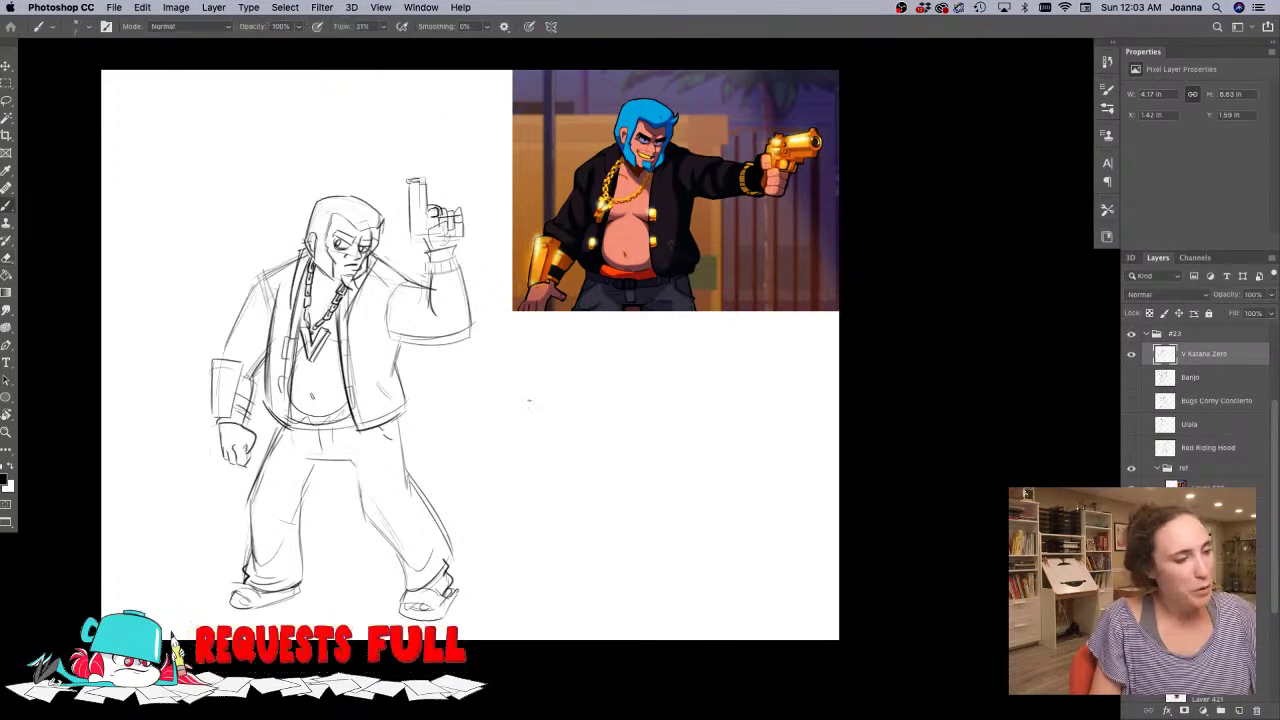
- Rough out a new character's head below the reference image with light curves for the hat, face and jaw
{"action": "left_click_drag", "start_coordinate": [524, 391], "coordinate": [579, 364]}
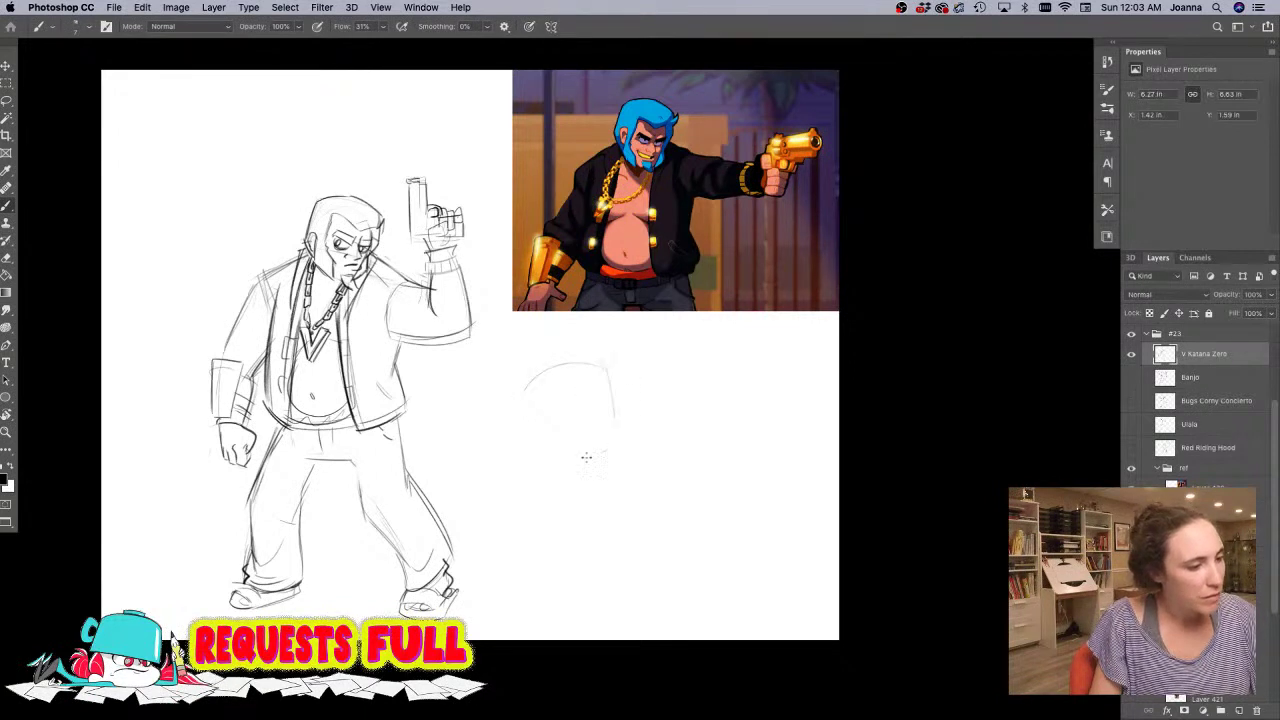
{"action": "left_click_drag", "start_coordinate": [586, 457], "coordinate": [508, 426]}
{"action": "mouse_move", "coordinate": [609, 410]}
{"action": "left_mouse_down"}
{"action": "mouse_move", "coordinate": [554, 375]}
{"action": "mouse_move", "coordinate": [536, 394]}
{"action": "mouse_move", "coordinate": [535, 430]}
{"action": "mouse_move", "coordinate": [603, 426]}
{"action": "mouse_move", "coordinate": [558, 477]}
{"action": "left_mouse_up"}
{"action": "mouse_move", "coordinate": [595, 389]}
{"action": "left_mouse_down"}
{"action": "mouse_move", "coordinate": [556, 412]}
{"action": "mouse_move", "coordinate": [582, 420]}
{"action": "mouse_move", "coordinate": [569, 410]}
{"action": "mouse_move", "coordinate": [604, 365]}
{"action": "mouse_move", "coordinate": [560, 476]}
{"action": "left_mouse_up"}
{"action": "mouse_move", "coordinate": [637, 364]}
{"action": "left_mouse_down"}
{"action": "mouse_move", "coordinate": [538, 340]}
{"action": "mouse_move", "coordinate": [470, 428]}
{"action": "left_mouse_up"}
- Move the new head sketch onto its own layer, and hide the V Katana Zero layer and the reference image
{"action": "key", "text": "l"}
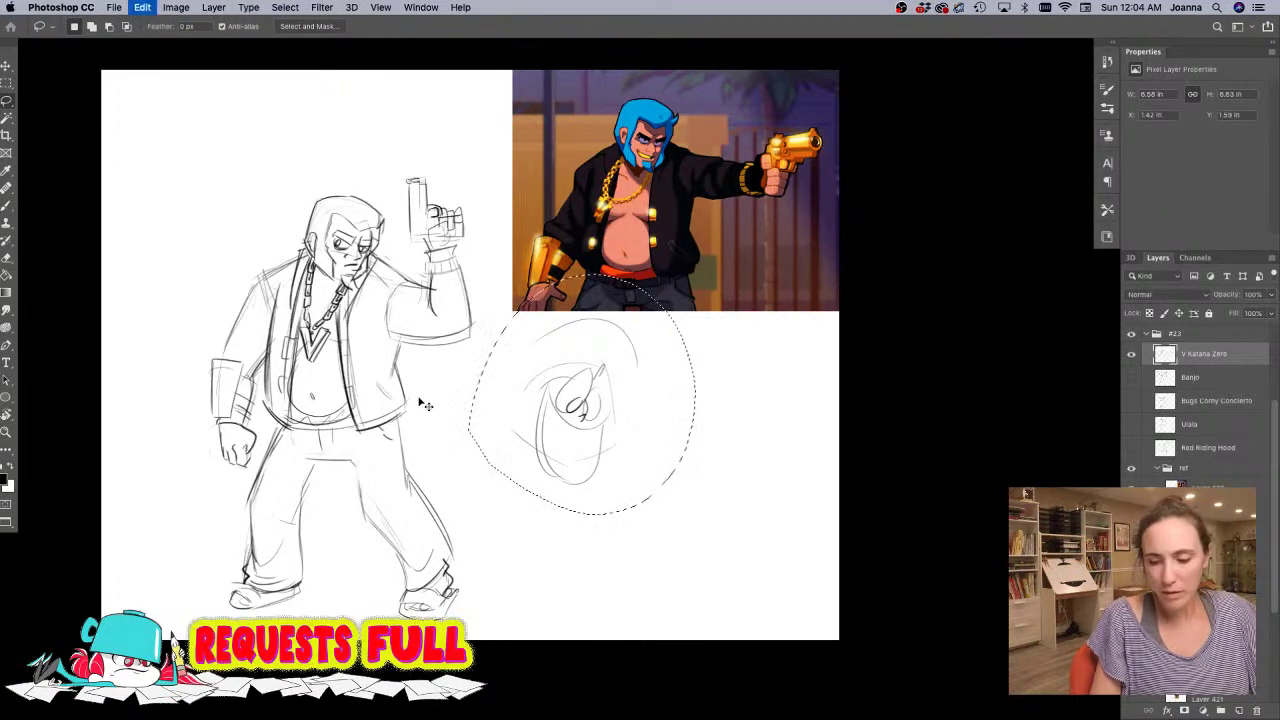
{"action": "key", "text": "super+x"}
{"action": "key", "text": "super+v"}
{"action": "left_click", "coordinate": [1131, 378]}
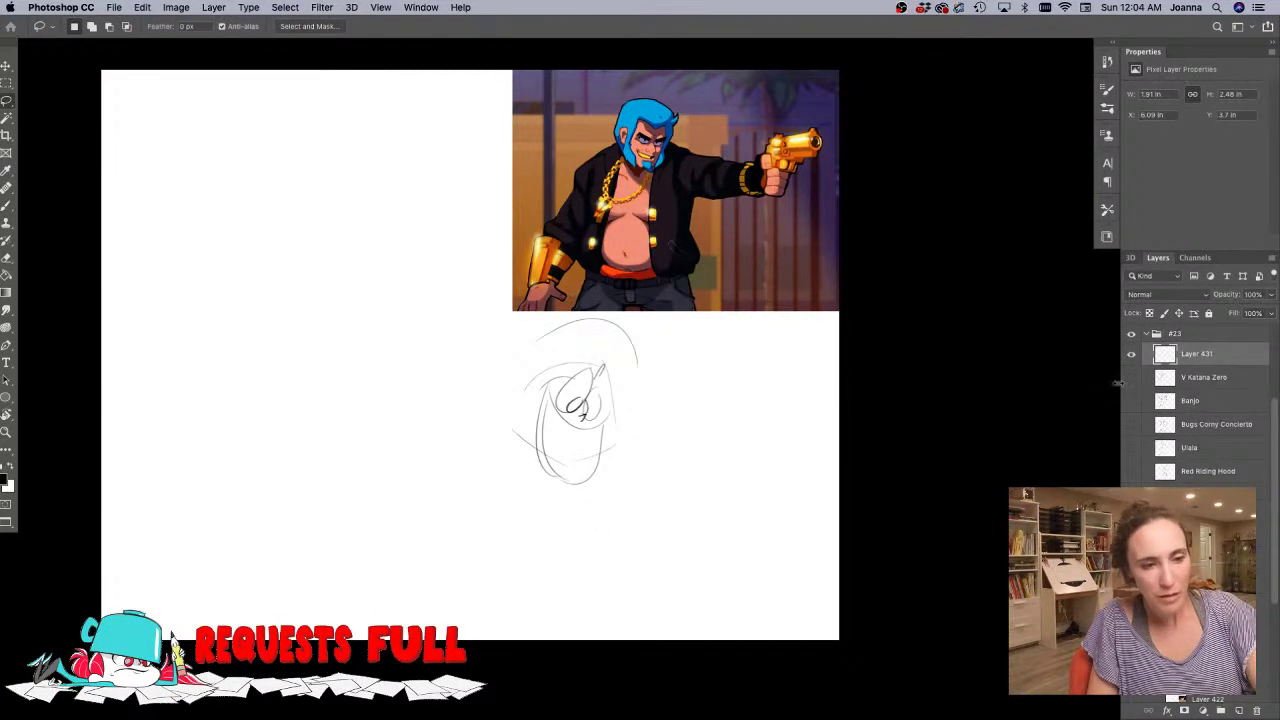
{"action": "left_click", "coordinate": [1131, 640]}
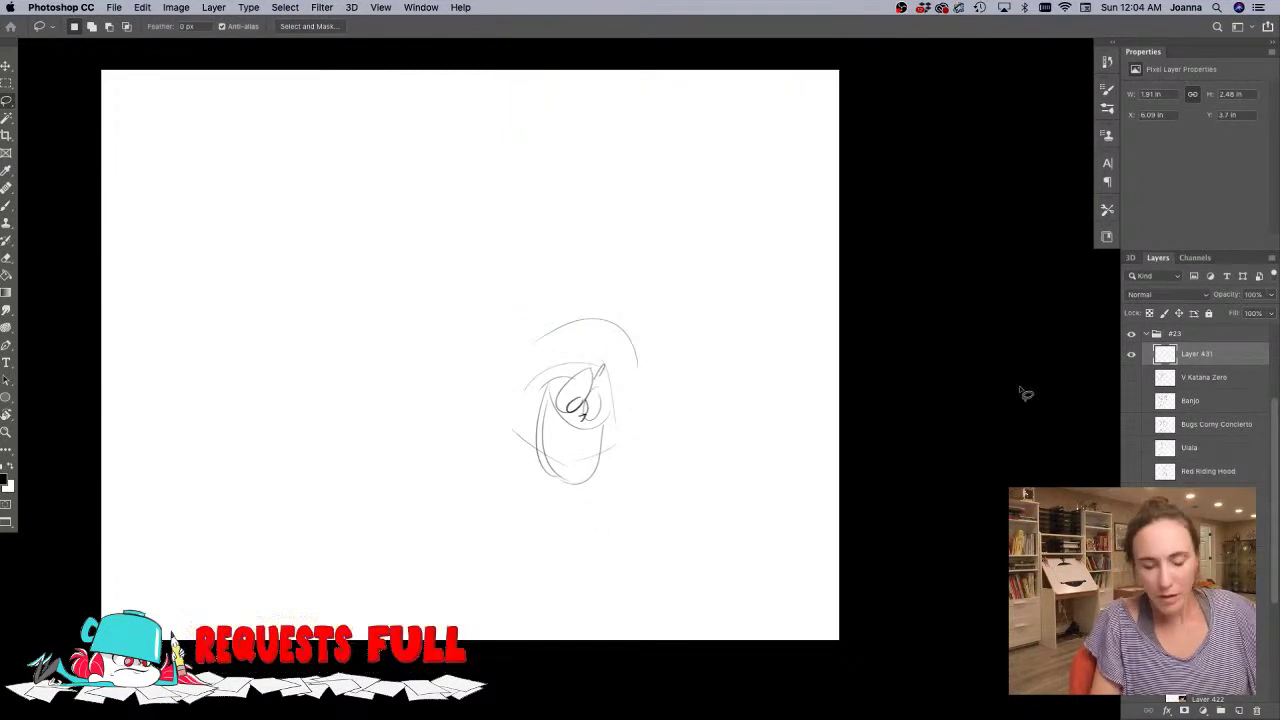
- Draw the hat's rounded crown and brim, and add hair tufts beside the jaw and sloping shoulder lines
{"action": "key", "text": "b"}
{"action": "mouse_move", "coordinate": [626, 322]}
{"action": "left_mouse_down"}
{"action": "mouse_move", "coordinate": [637, 364]}
{"action": "mouse_move", "coordinate": [616, 388]}
{"action": "mouse_move", "coordinate": [639, 370]}
{"action": "left_mouse_up"}
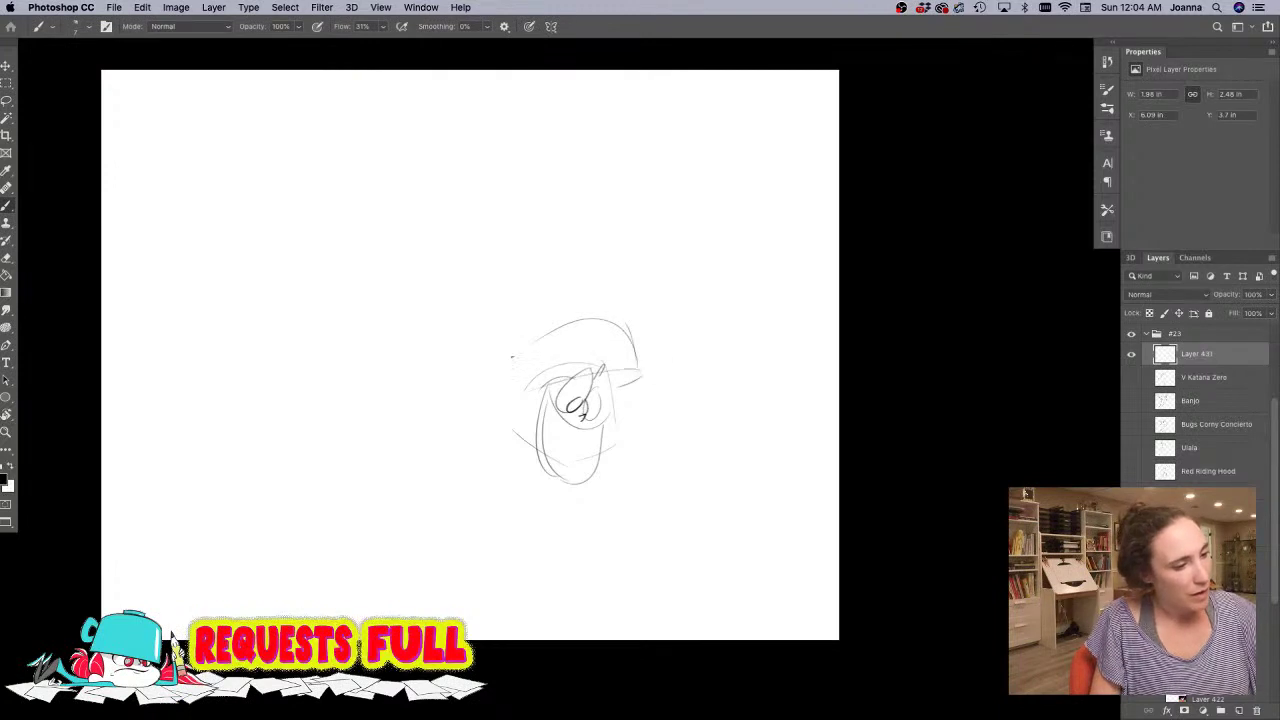
{"action": "left_click_drag", "start_coordinate": [511, 356], "coordinate": [511, 398]}
{"action": "mouse_move", "coordinate": [602, 476]}
{"action": "left_mouse_down"}
{"action": "mouse_move", "coordinate": [618, 442]}
{"action": "mouse_move", "coordinate": [602, 480]}
{"action": "mouse_move", "coordinate": [668, 508]}
{"action": "left_mouse_up"}
{"action": "mouse_move", "coordinate": [540, 486]}
{"action": "left_mouse_down"}
{"action": "mouse_move", "coordinate": [538, 450]}
{"action": "mouse_move", "coordinate": [524, 444]}
{"action": "mouse_move", "coordinate": [532, 474]}
{"action": "mouse_move", "coordinate": [494, 510]}
{"action": "left_mouse_up"}
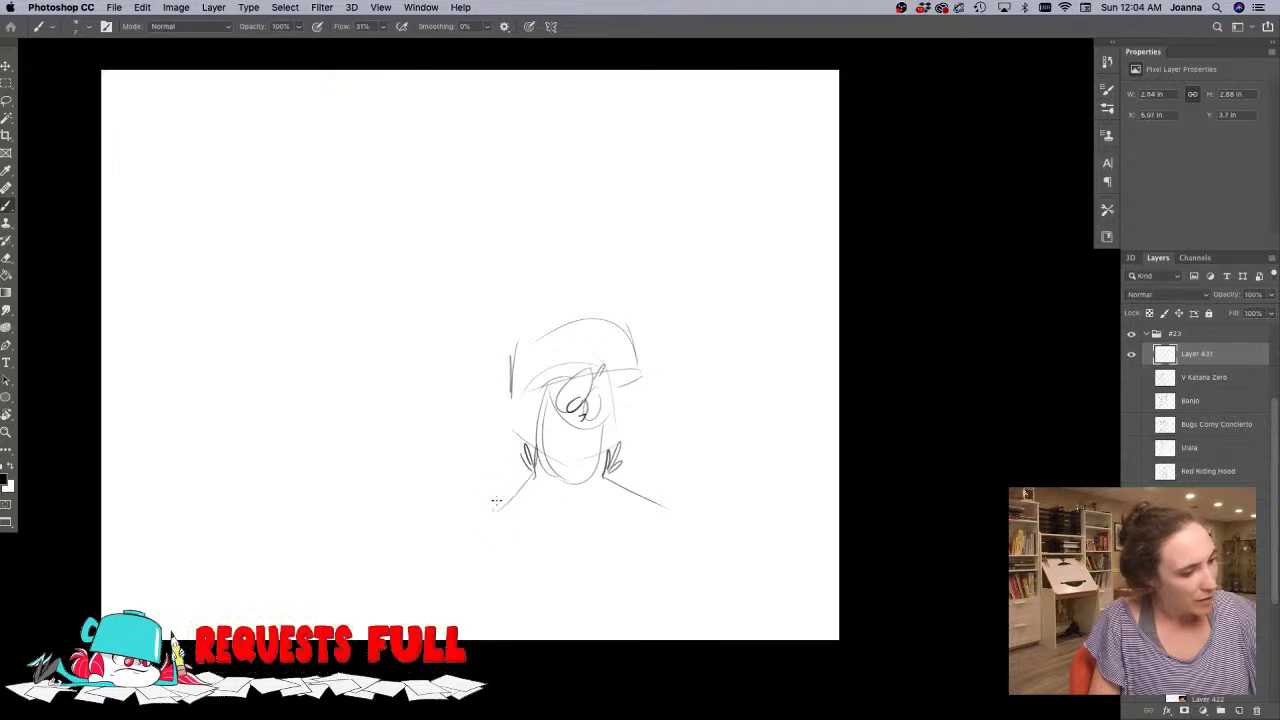
{"action": "mouse_move", "coordinate": [512, 392]}
{"action": "left_mouse_down"}
{"action": "mouse_move", "coordinate": [513, 350]}
{"action": "mouse_move", "coordinate": [634, 355]}
{"action": "mouse_move", "coordinate": [640, 372]}
{"action": "mouse_move", "coordinate": [592, 366]}
{"action": "mouse_move", "coordinate": [526, 396]}
{"action": "left_mouse_up"}
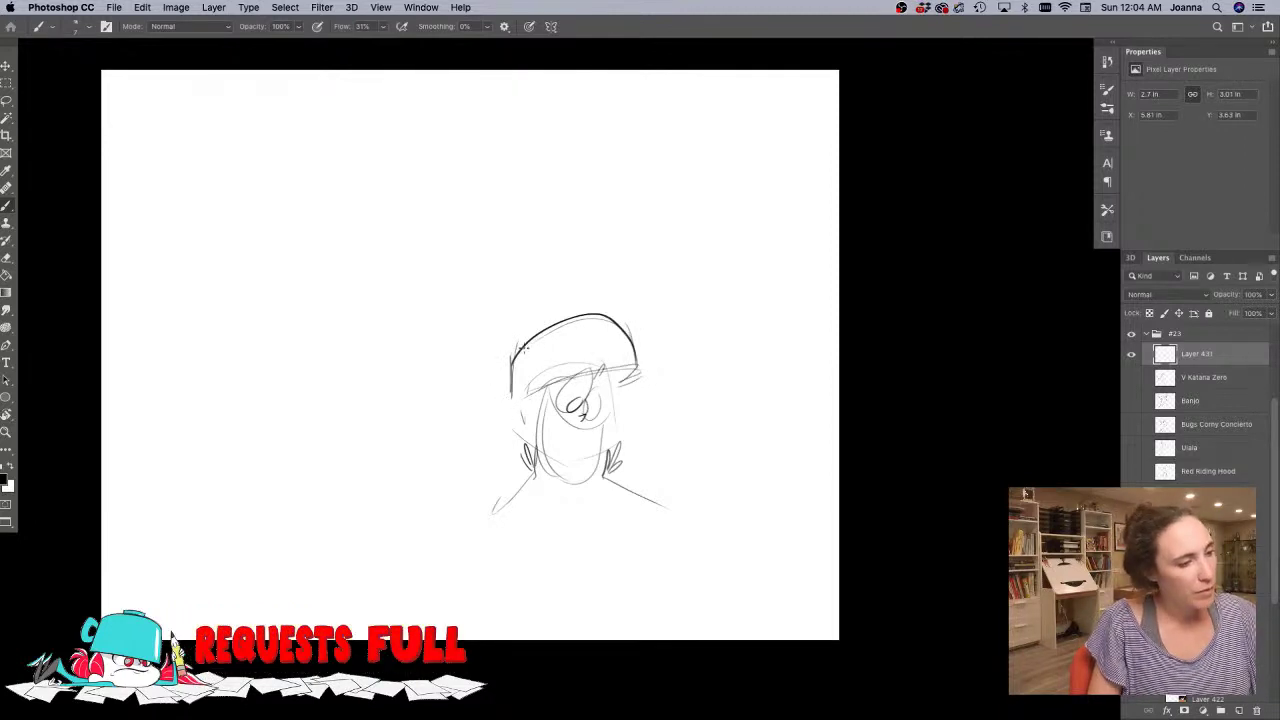
- Draw a looped handle on the back of the hat, a round ear, and a long curved ponytail
{"action": "mouse_move", "coordinate": [507, 358]}
{"action": "left_mouse_down"}
{"action": "mouse_move", "coordinate": [474, 385]}
{"action": "mouse_move", "coordinate": [500, 372]}
{"action": "mouse_move", "coordinate": [518, 426]}
{"action": "mouse_move", "coordinate": [467, 406]}
{"action": "left_mouse_up"}
{"action": "mouse_move", "coordinate": [508, 417]}
{"action": "left_mouse_down"}
{"action": "mouse_move", "coordinate": [459, 412]}
{"action": "mouse_move", "coordinate": [483, 493]}
{"action": "mouse_move", "coordinate": [514, 434]}
{"action": "mouse_move", "coordinate": [433, 514]}
{"action": "left_mouse_up"}
{"action": "mouse_move", "coordinate": [464, 463]}
{"action": "left_mouse_down"}
{"action": "mouse_move", "coordinate": [452, 505]}
{"action": "mouse_move", "coordinate": [425, 510]}
{"action": "left_mouse_up"}
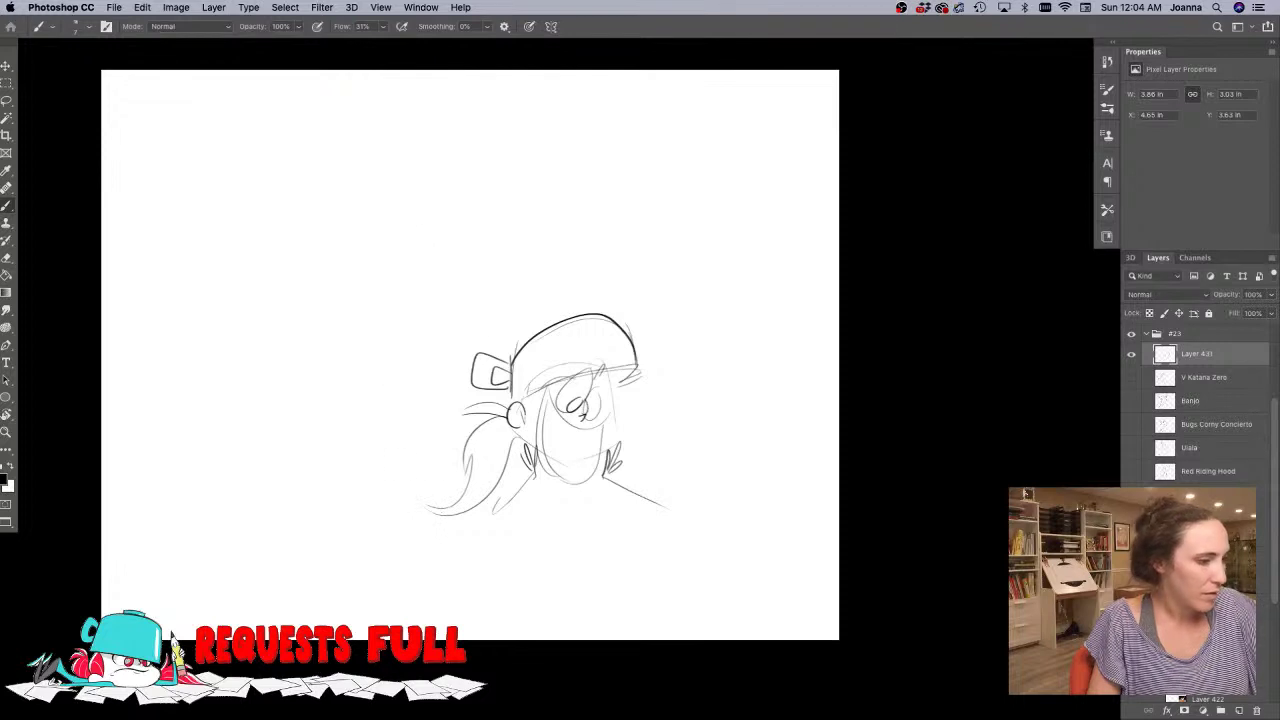
- Sketch thin tapered arms running down from the hands on both sides of the jaw
{"action": "left_click_drag", "start_coordinate": [598, 452], "coordinate": [637, 492]}
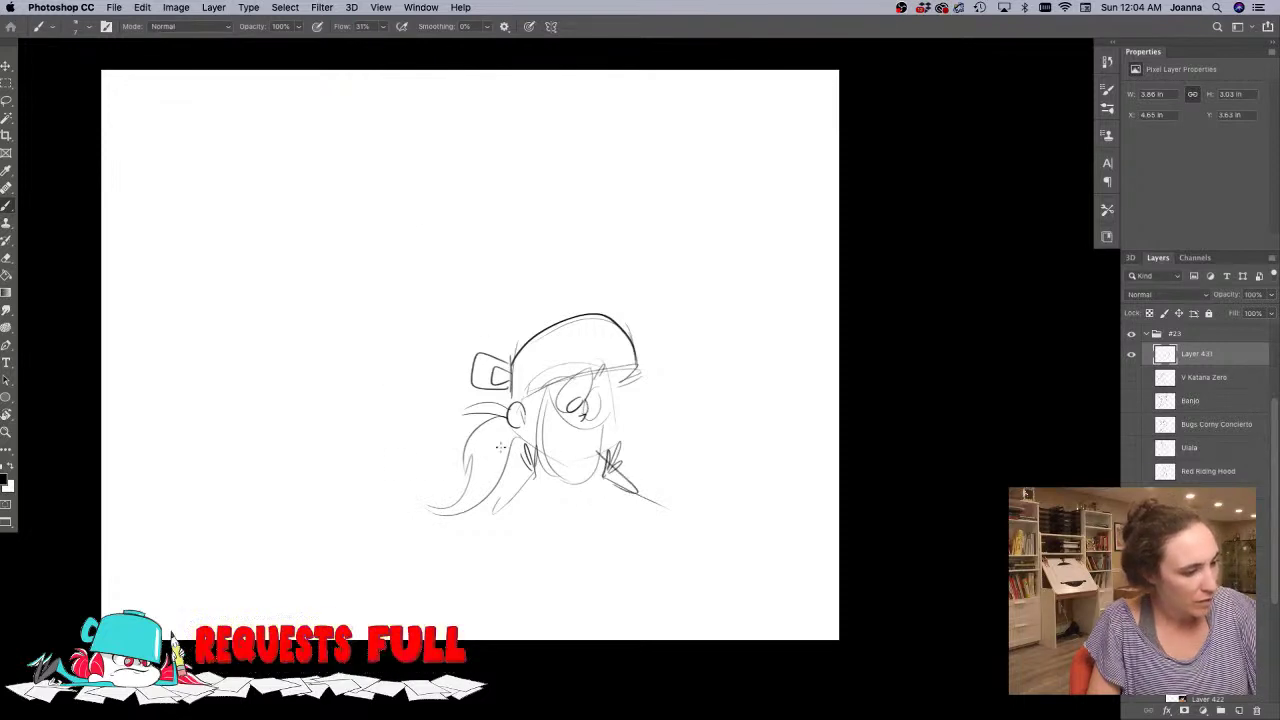
{"action": "left_click_drag", "start_coordinate": [538, 471], "coordinate": [508, 497]}
{"action": "left_click_drag", "start_coordinate": [536, 450], "coordinate": [496, 510]}
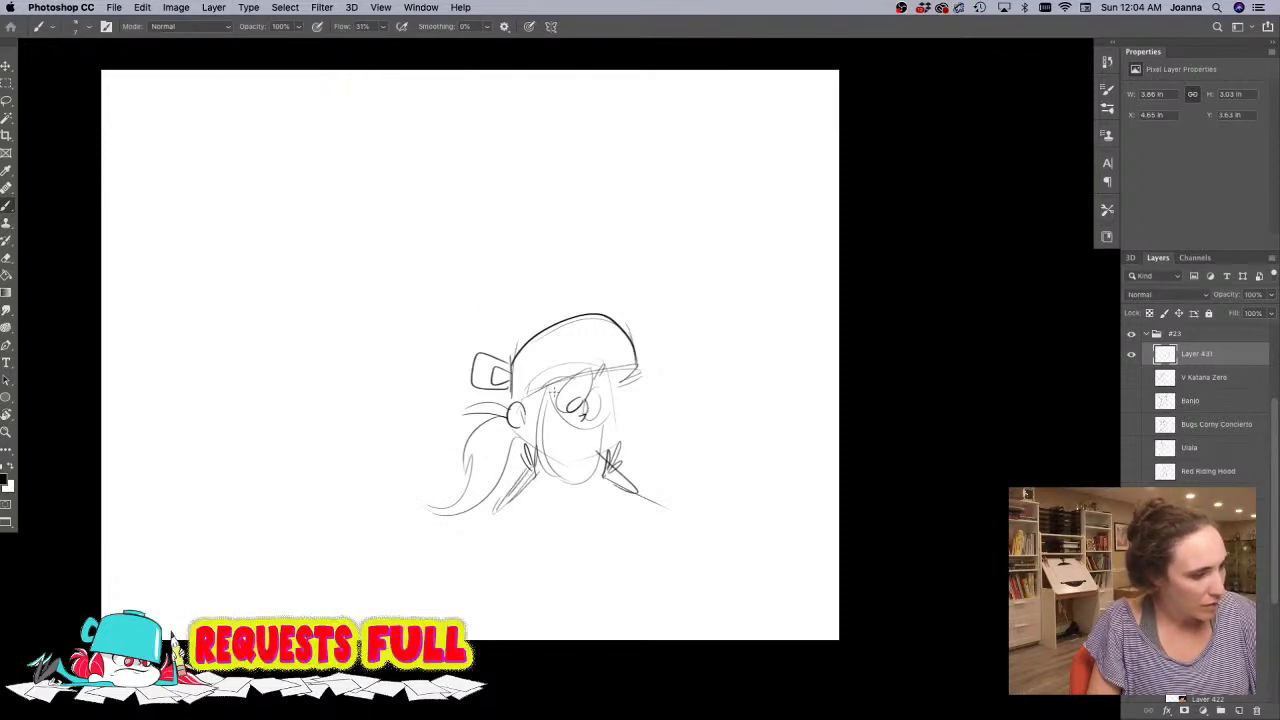
- Add the tongue and teeth lines in the mouth and two lines for a thin torso below the chin
{"action": "mouse_move", "coordinate": [588, 464]}
{"action": "left_mouse_down"}
{"action": "mouse_move", "coordinate": [531, 411]}
{"action": "mouse_move", "coordinate": [553, 458]}
{"action": "mouse_move", "coordinate": [546, 509]}
{"action": "mouse_move", "coordinate": [561, 490]}
{"action": "mouse_move", "coordinate": [563, 538]}
{"action": "left_mouse_up"}
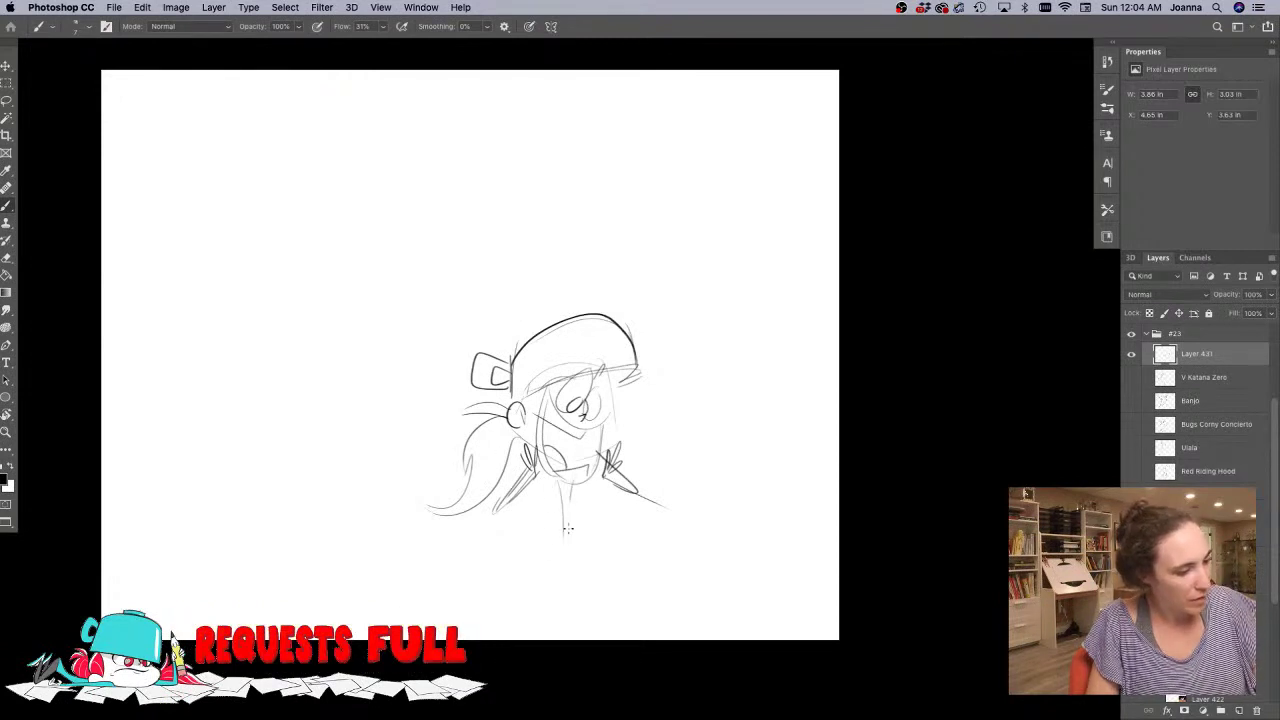
{"action": "left_click_drag", "start_coordinate": [572, 486], "coordinate": [567, 543]}
- Move the whole sketch higher on the canvas and draw two long thin legs with pointed feet
{"action": "key", "text": "v"}
{"action": "left_click_drag", "start_coordinate": [488, 462], "coordinate": [474, 337]}
{"action": "key", "text": "b"}
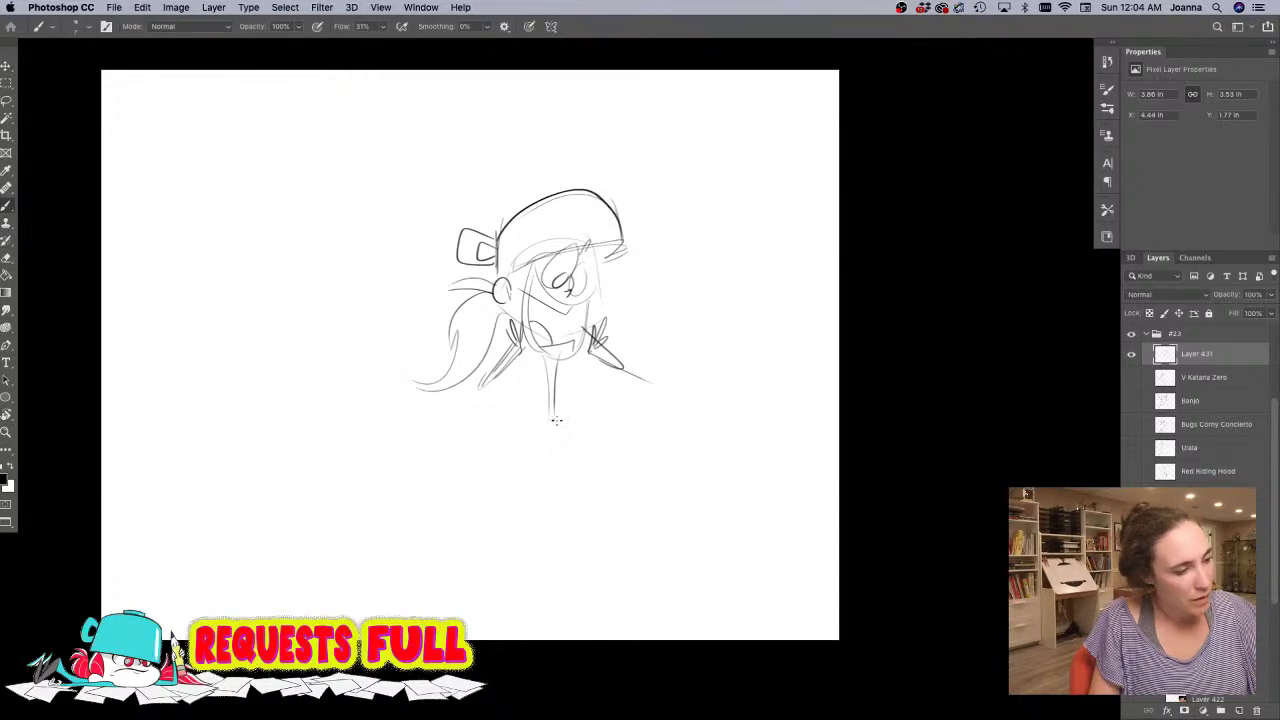
{"action": "mouse_move", "coordinate": [556, 420]}
{"action": "left_mouse_down"}
{"action": "mouse_move", "coordinate": [548, 543]}
{"action": "mouse_move", "coordinate": [563, 521]}
{"action": "mouse_move", "coordinate": [550, 550]}
{"action": "left_mouse_up"}
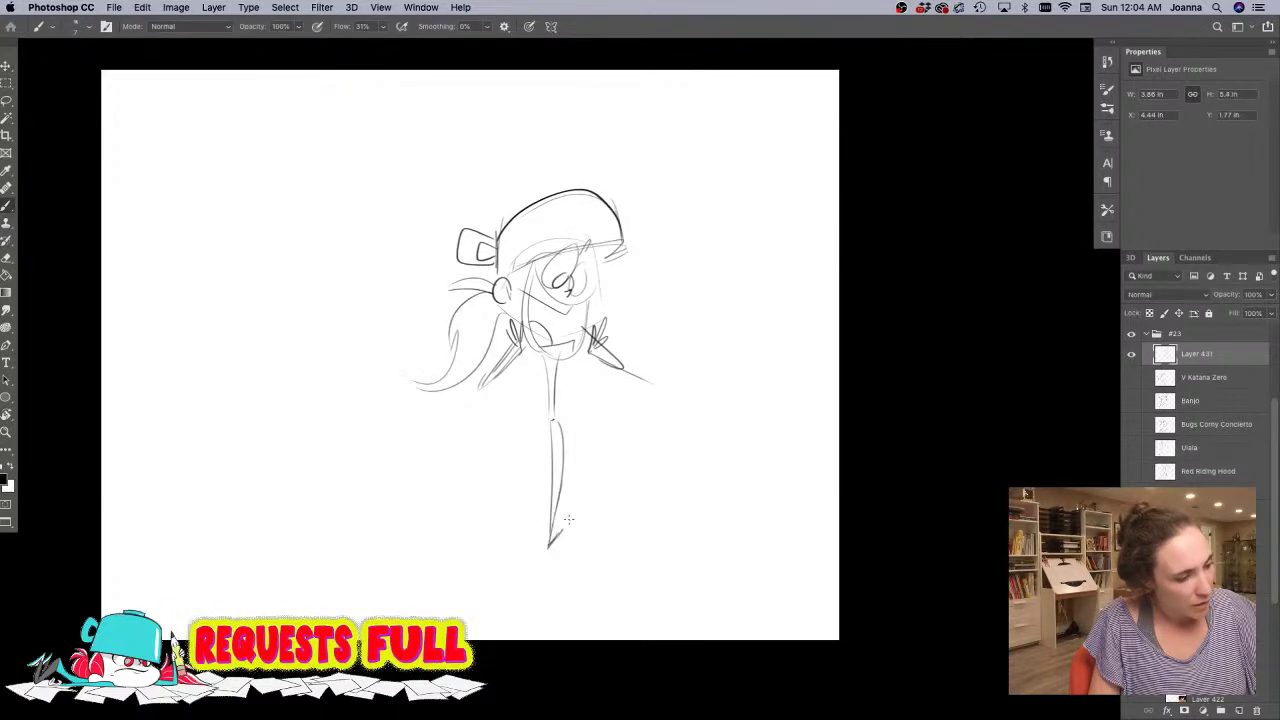
{"action": "left_click_drag", "start_coordinate": [578, 504], "coordinate": [549, 544]}
{"action": "left_click_drag", "start_coordinate": [544, 424], "coordinate": [522, 550]}
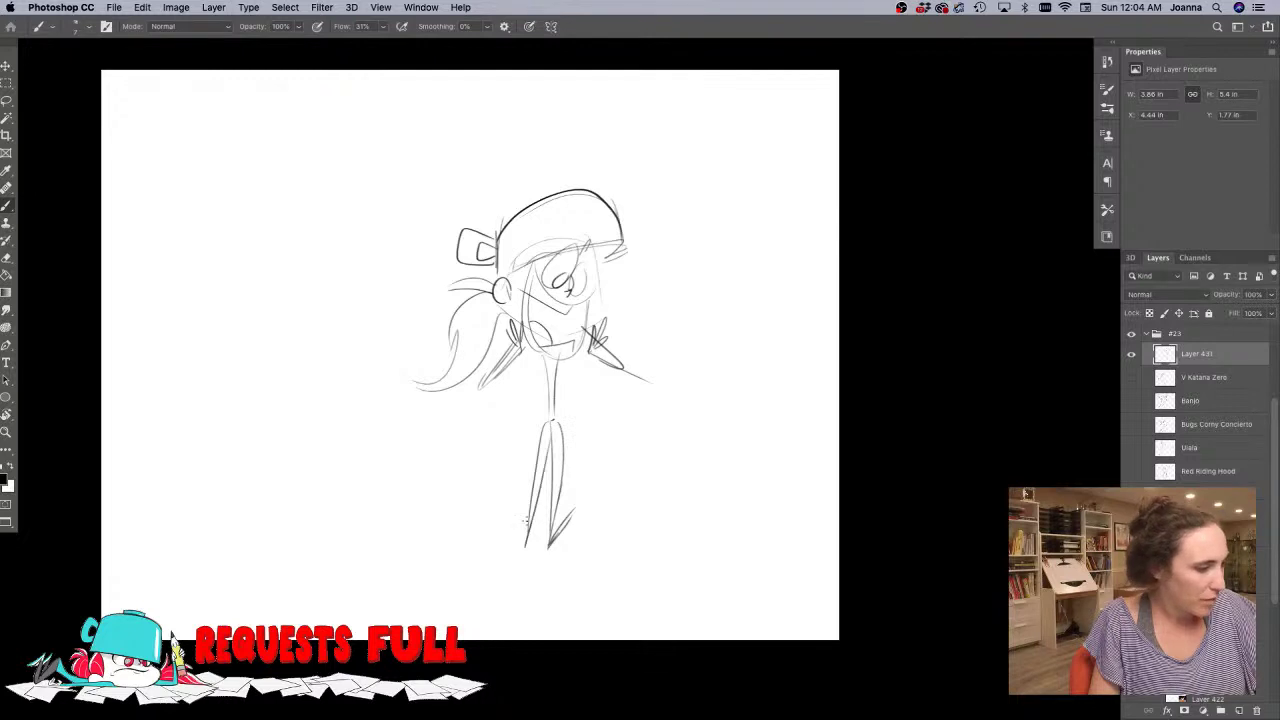
{"action": "left_click_drag", "start_coordinate": [528, 506], "coordinate": [516, 552]}
- Erase the leftover shoulder line and redraw the arm on the ponytail side as a narrow bent V
{"action": "key", "text": "e"}
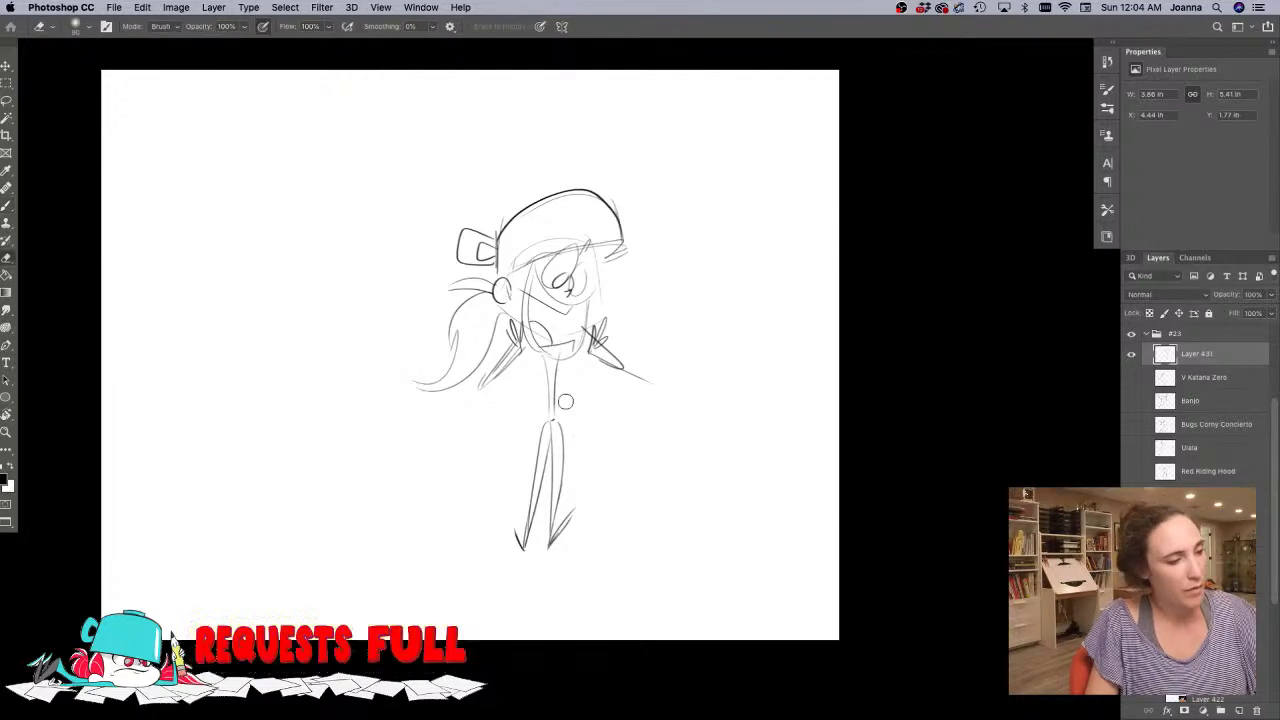
{"action": "left_click_drag", "start_coordinate": [633, 375], "coordinate": [648, 381]}
{"action": "key", "text": "b"}
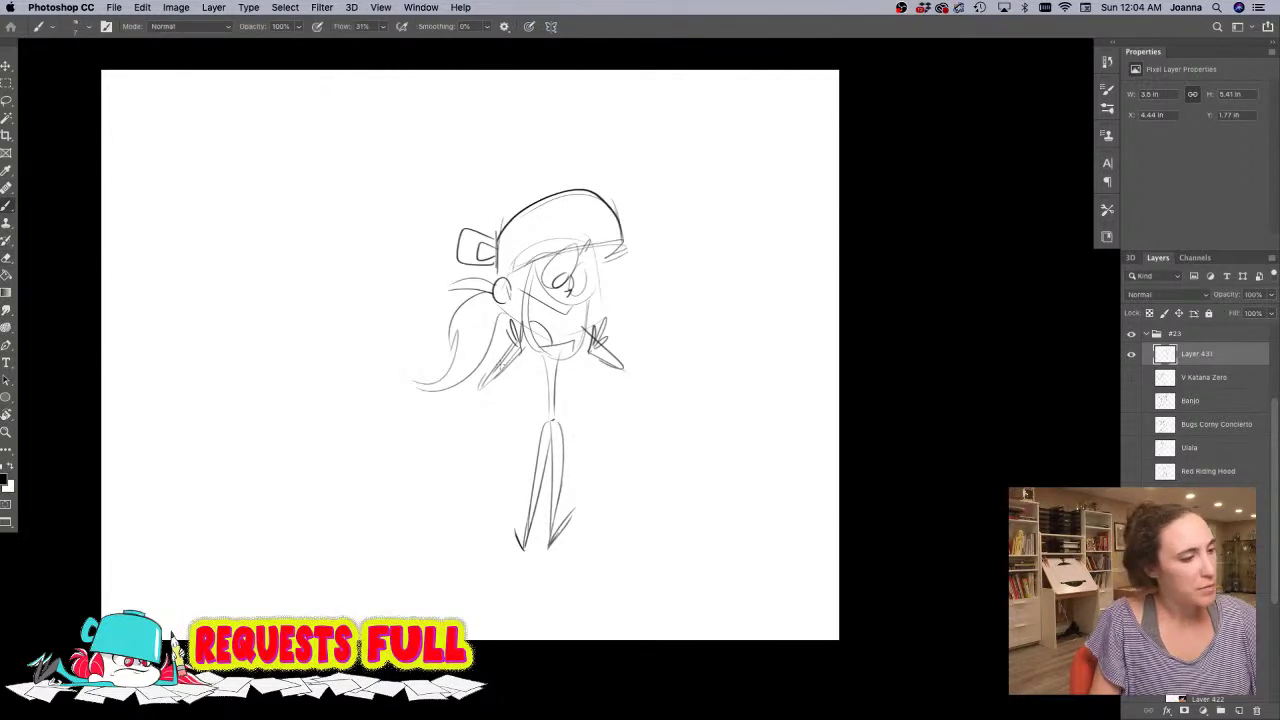
{"action": "key", "text": "e"}
{"action": "mouse_move", "coordinate": [505, 362]}
{"action": "left_mouse_down"}
{"action": "mouse_move", "coordinate": [472, 381]}
{"action": "mouse_move", "coordinate": [537, 353]}
{"action": "mouse_move", "coordinate": [528, 374]}
{"action": "left_mouse_up"}
{"action": "key", "text": "b"}
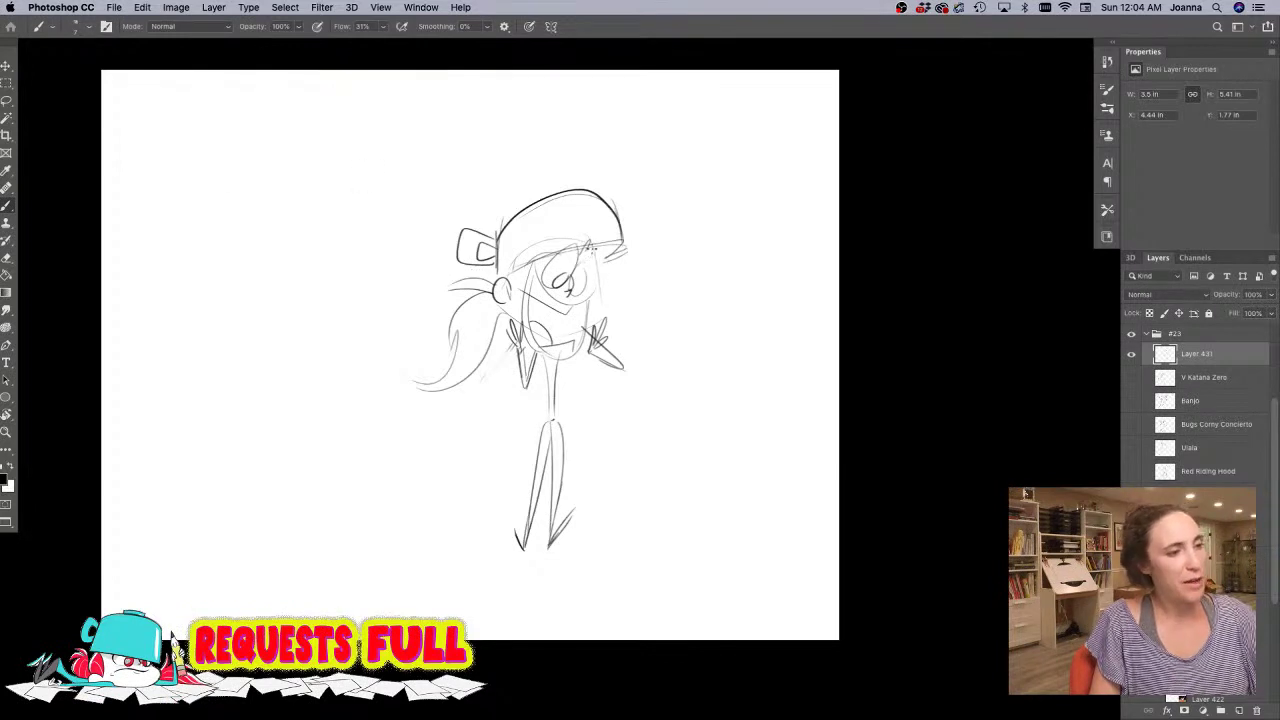
- Draw the hair strand along the far side of the face, darken the pupils, and add small cheek circles
{"action": "mouse_move", "coordinate": [590, 246]}
{"action": "left_mouse_down"}
{"action": "mouse_move", "coordinate": [602, 316]}
{"action": "mouse_move", "coordinate": [569, 349]}
{"action": "left_mouse_up"}
{"action": "left_click_drag", "start_coordinate": [506, 304], "coordinate": [518, 326]}
{"action": "mouse_move", "coordinate": [562, 281]}
{"action": "left_mouse_down"}
{"action": "mouse_move", "coordinate": [576, 292]}
{"action": "mouse_move", "coordinate": [582, 258]}
{"action": "mouse_move", "coordinate": [593, 296]}
{"action": "left_mouse_up"}
{"action": "key", "text": "super+z"}
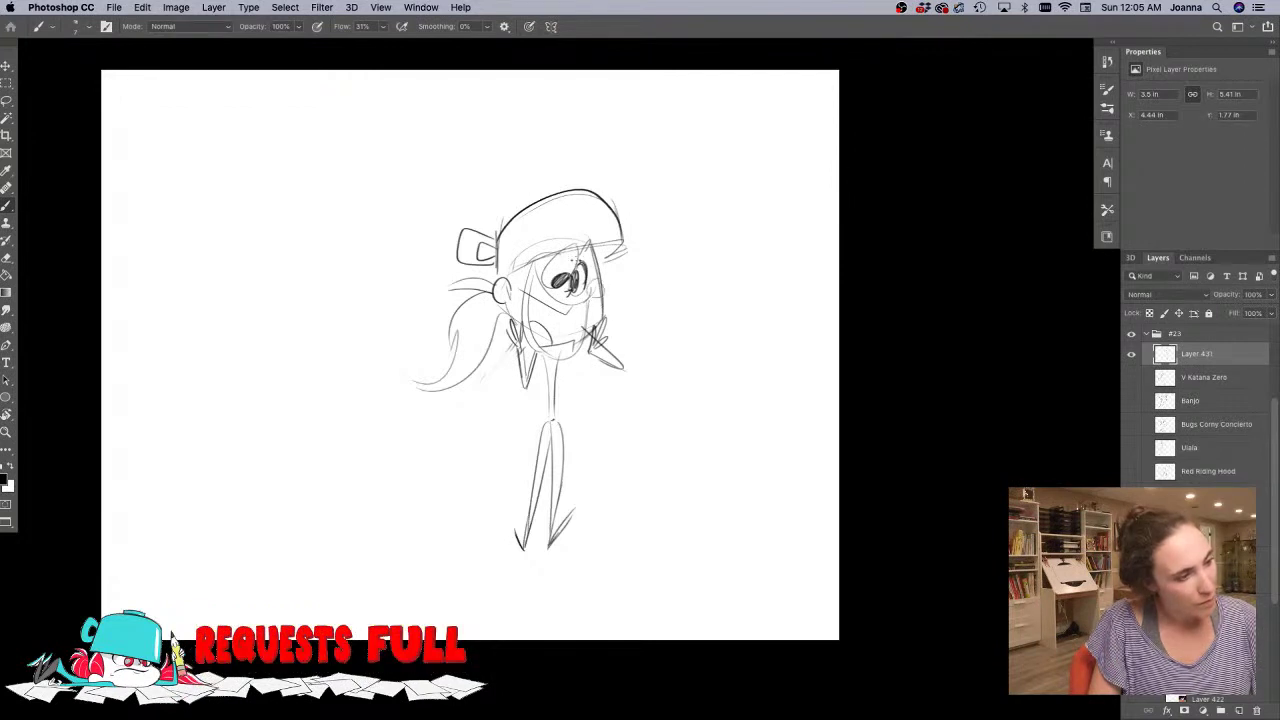
{"action": "left_click_drag", "start_coordinate": [543, 254], "coordinate": [541, 264]}
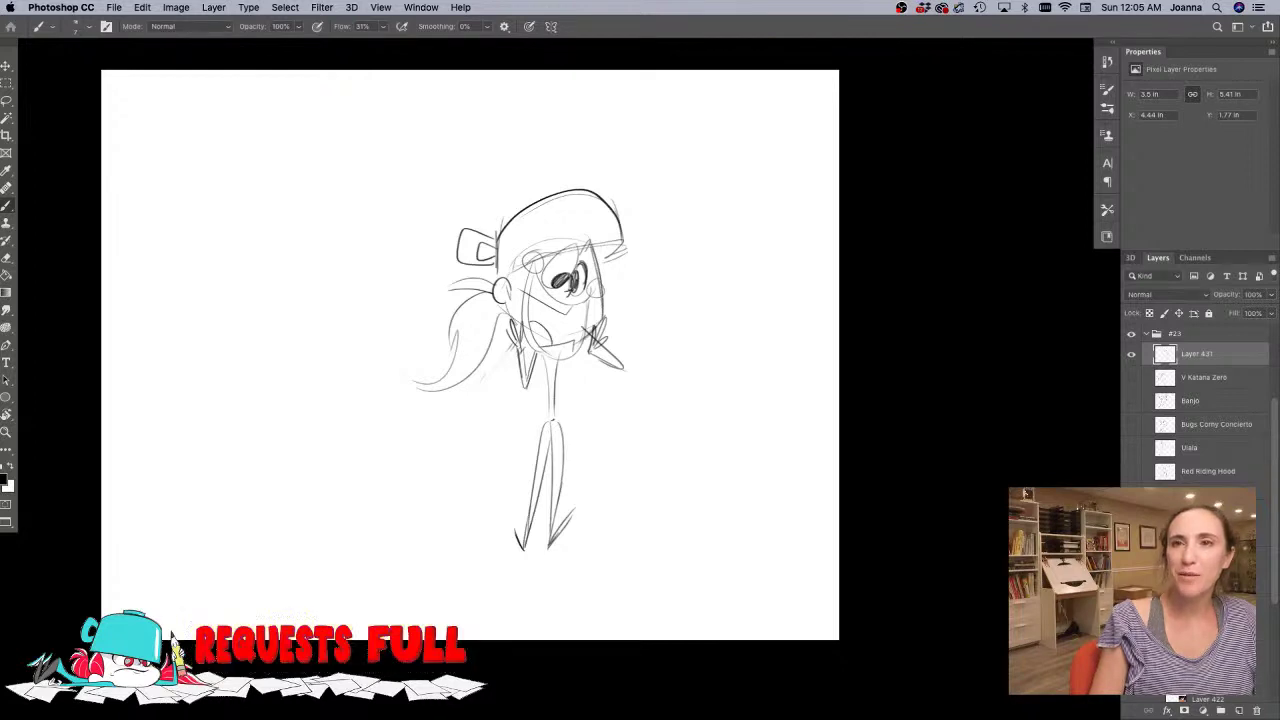
{"action": "key", "text": "Tab"}
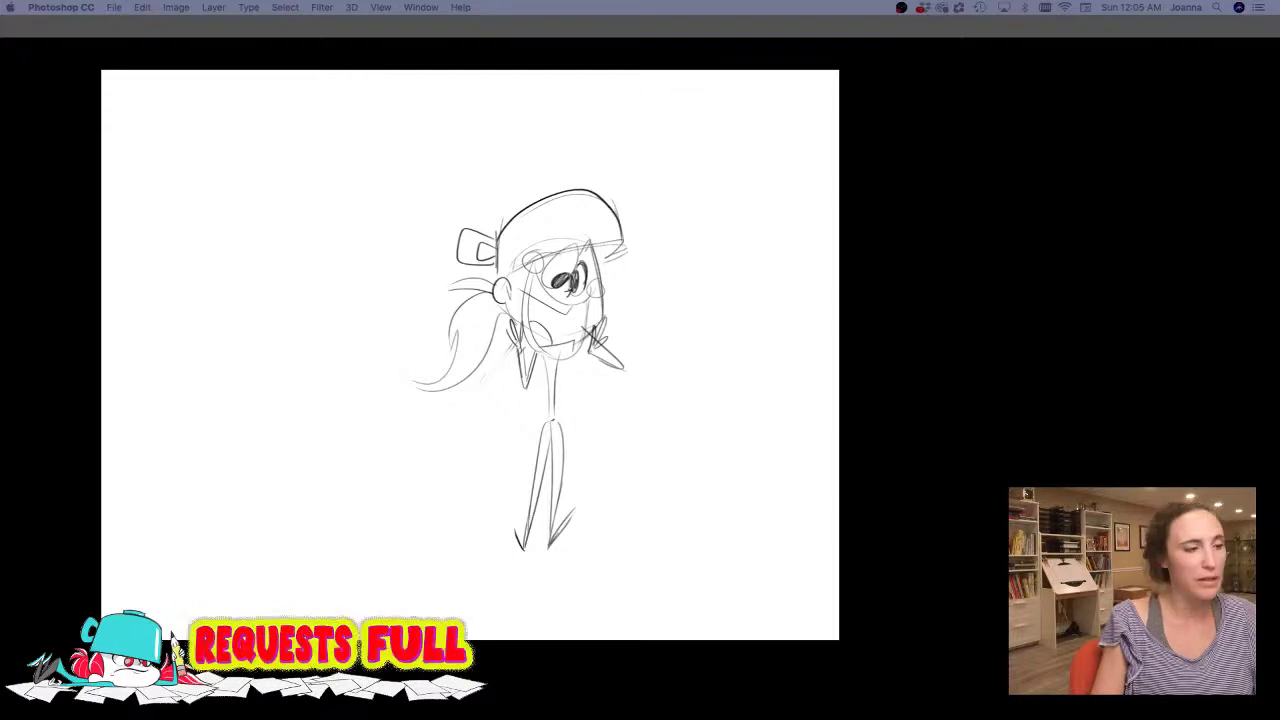
{"action": "key", "text": "Tab"}
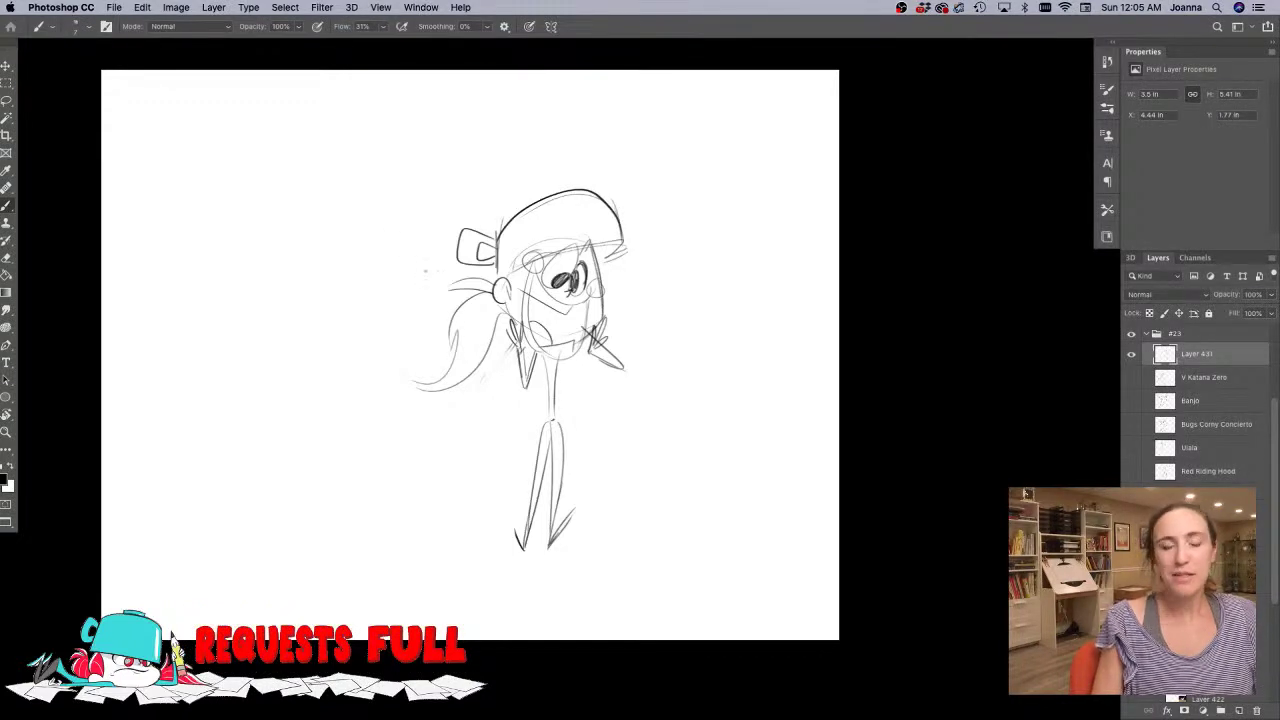
- Darken the ponytail's outer curves, its pointed tip, and the short tuft above it
{"action": "left_click", "coordinate": [450, 309], "text": "super"}
{"action": "left_click_drag", "start_coordinate": [424, 300], "coordinate": [388, 288]}
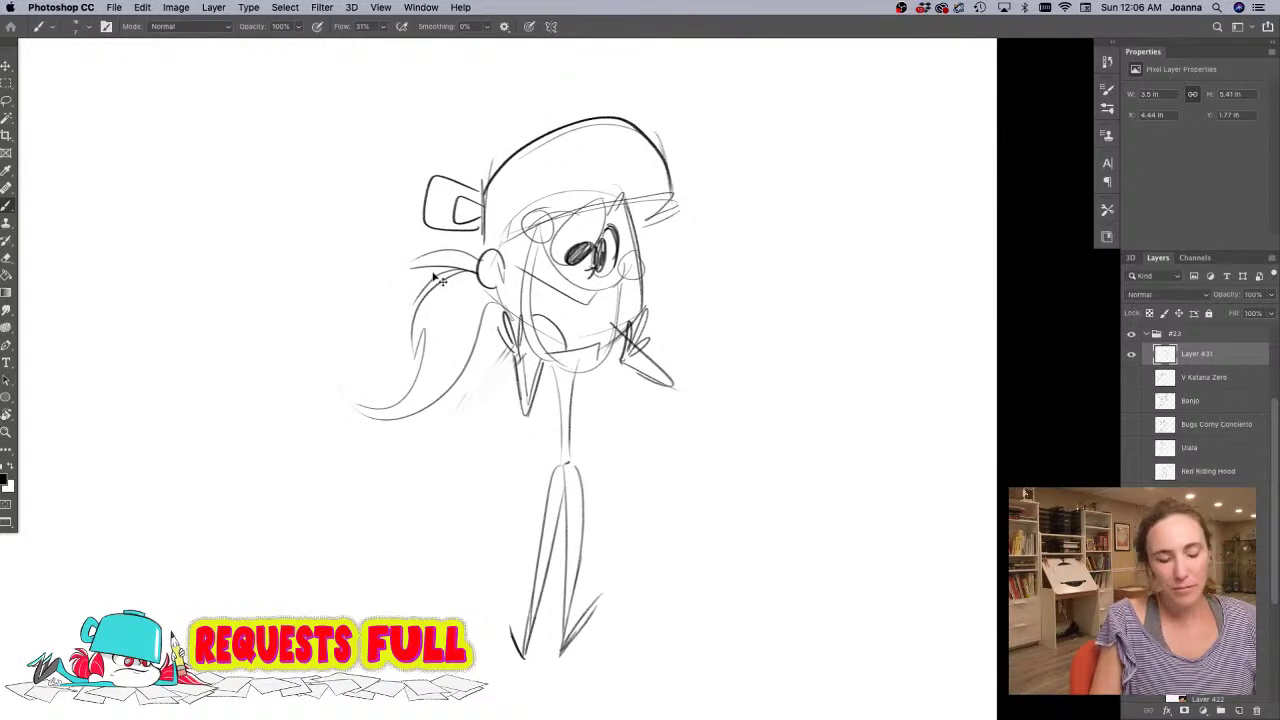
{"action": "mouse_move", "coordinate": [425, 287]}
{"action": "left_mouse_down"}
{"action": "mouse_move", "coordinate": [405, 398]}
{"action": "mouse_move", "coordinate": [386, 406]}
{"action": "left_mouse_up"}
{"action": "mouse_move", "coordinate": [350, 408]}
{"action": "left_mouse_down"}
{"action": "mouse_move", "coordinate": [430, 409]}
{"action": "mouse_move", "coordinate": [494, 296]}
{"action": "left_mouse_up"}
{"action": "left_click_drag", "start_coordinate": [441, 251], "coordinate": [411, 270]}
{"action": "left_click_drag", "start_coordinate": [409, 272], "coordinate": [462, 273]}
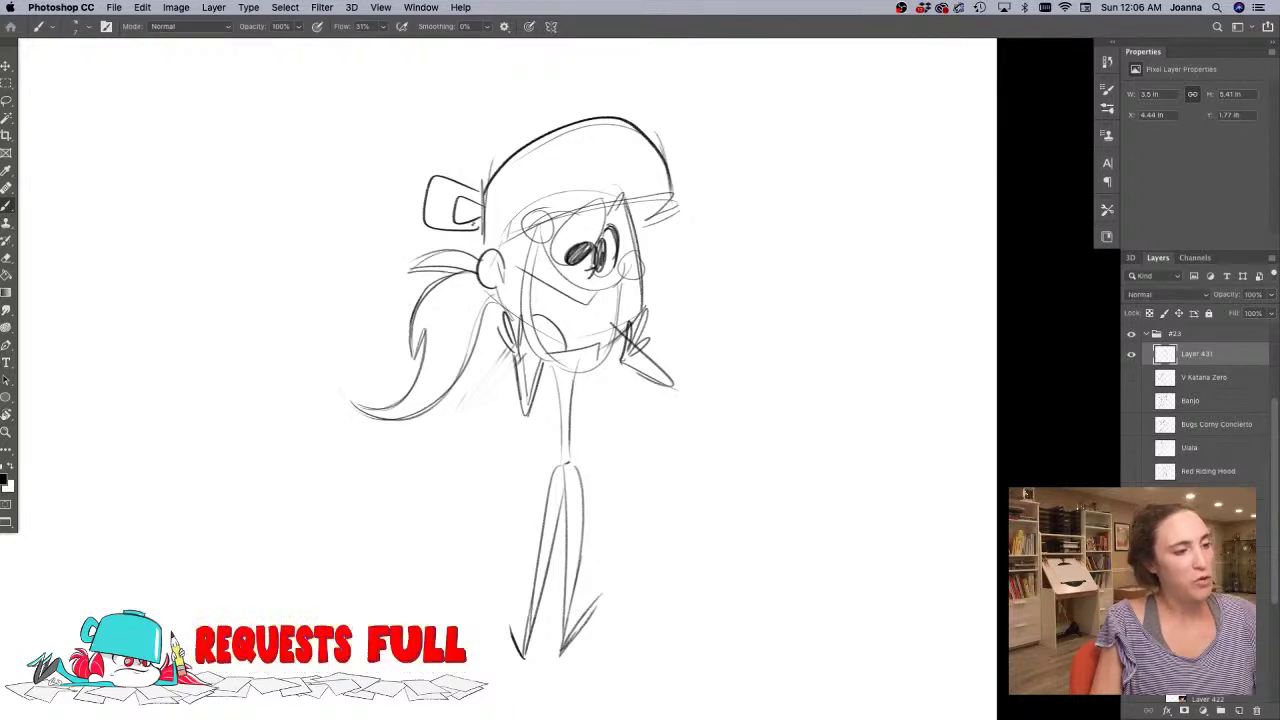
- Erase the rough hand on the ponytail side, then redraw it with fingers and darken its bent arm
{"action": "key", "text": "e"}
{"action": "mouse_move", "coordinate": [495, 357]}
{"action": "left_mouse_down"}
{"action": "mouse_move", "coordinate": [509, 323]}
{"action": "mouse_move", "coordinate": [516, 350]}
{"action": "left_mouse_up"}
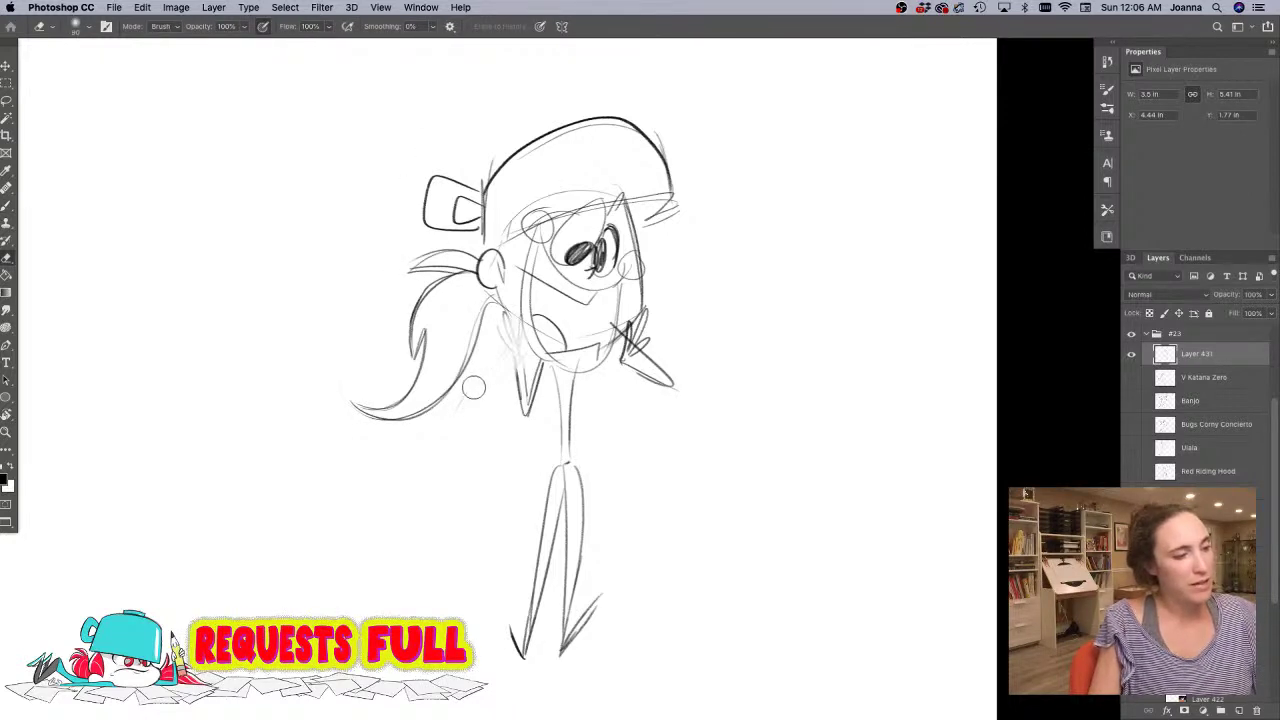
{"action": "left_click_drag", "start_coordinate": [475, 388], "coordinate": [450, 392]}
{"action": "key", "text": "b"}
{"action": "left_click_drag", "start_coordinate": [519, 351], "coordinate": [527, 415]}
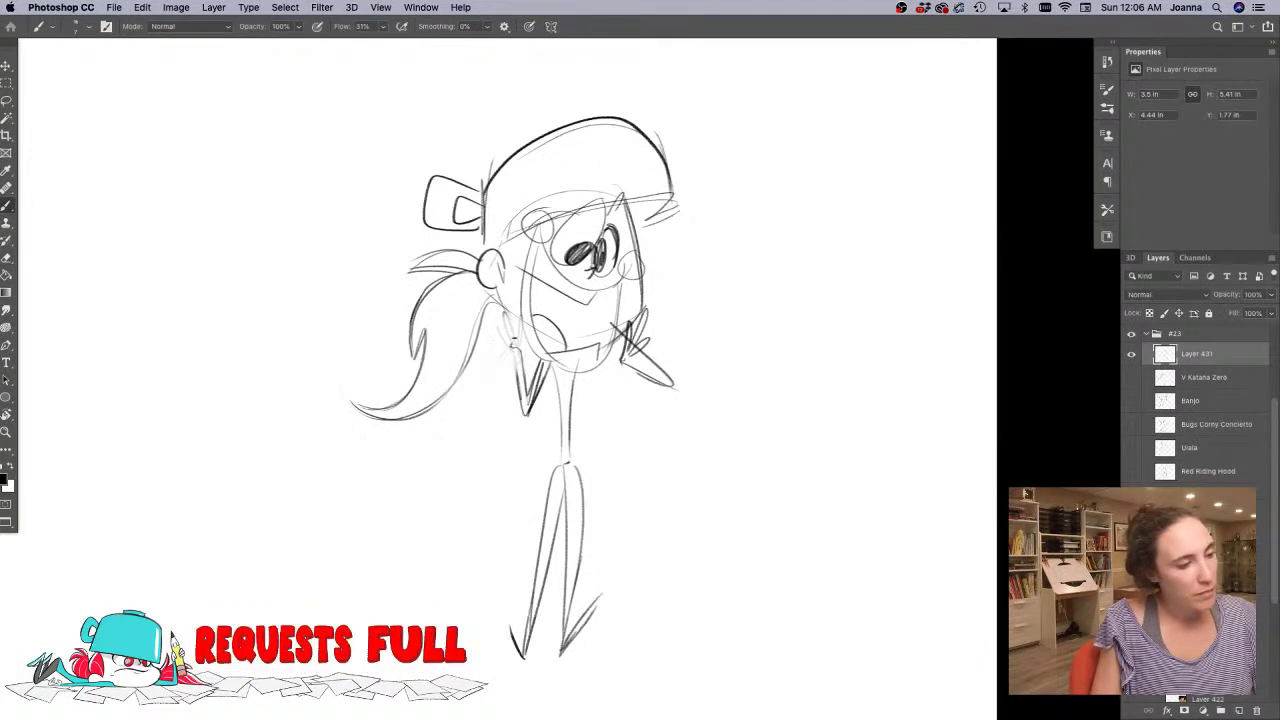
{"action": "mouse_move", "coordinate": [514, 342]}
{"action": "left_mouse_down"}
{"action": "mouse_move", "coordinate": [506, 313]}
{"action": "mouse_move", "coordinate": [495, 348]}
{"action": "left_mouse_up"}
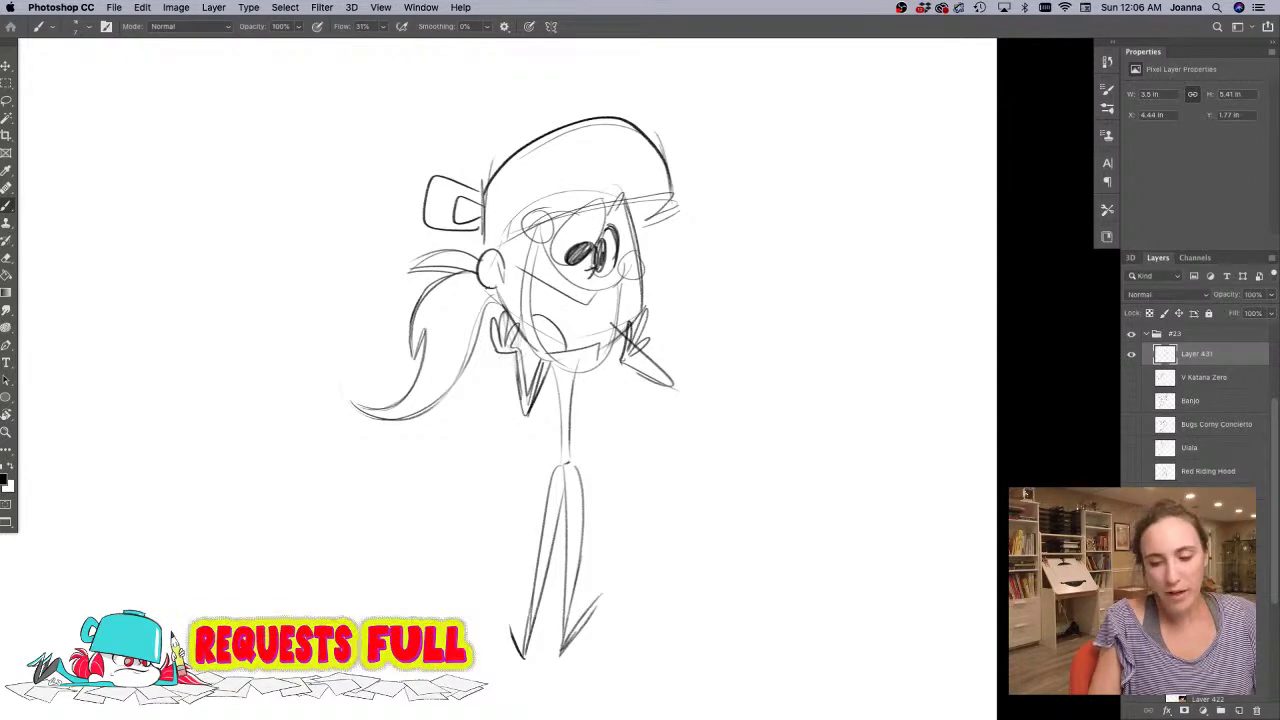
- Fade the hat's rounded outline and redraw it as an angular upside-down pot with a rim and raised base
{"action": "key", "text": "e"}
{"action": "mouse_move", "coordinate": [532, 206]}
{"action": "left_mouse_down"}
{"action": "mouse_move", "coordinate": [540, 222]}
{"action": "mouse_move", "coordinate": [582, 200]}
{"action": "mouse_move", "coordinate": [672, 218]}
{"action": "mouse_move", "coordinate": [669, 160]}
{"action": "mouse_move", "coordinate": [575, 100]}
{"action": "mouse_move", "coordinate": [500, 175]}
{"action": "mouse_move", "coordinate": [617, 114]}
{"action": "mouse_move", "coordinate": [674, 190]}
{"action": "left_mouse_up"}
{"action": "key", "text": "b"}
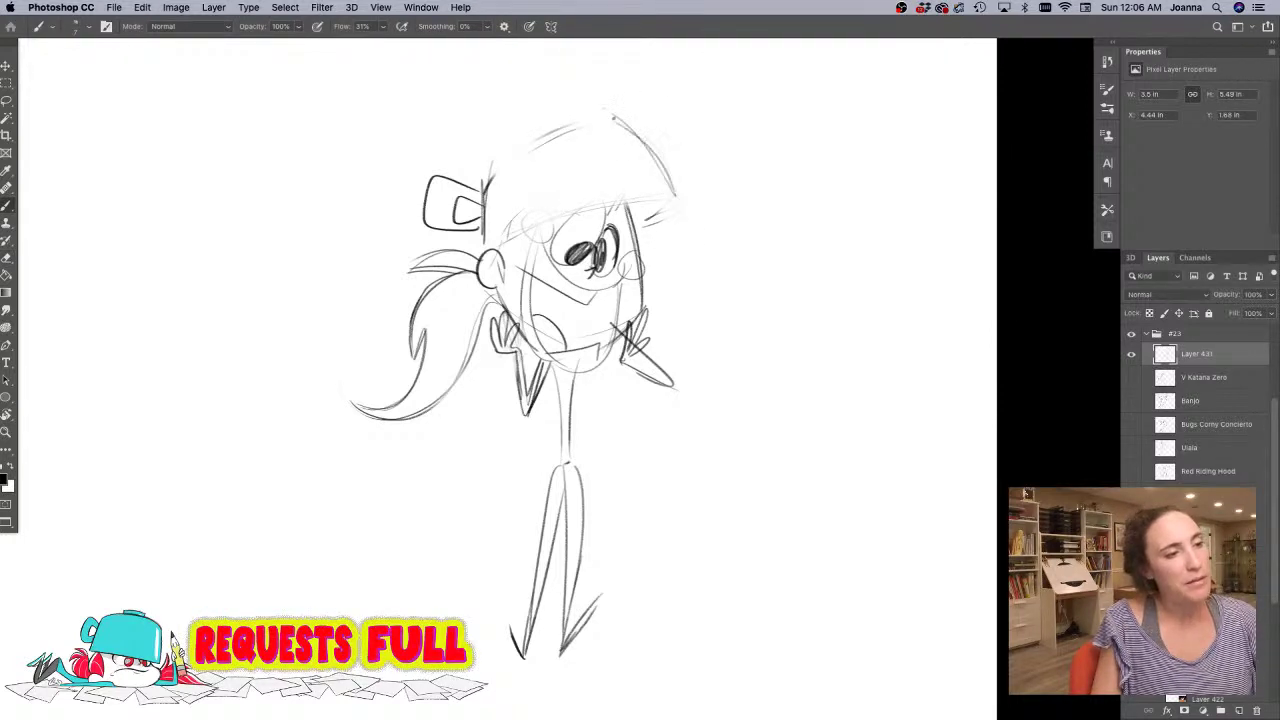
{"action": "left_click_drag", "start_coordinate": [616, 116], "coordinate": [676, 198]}
{"action": "mouse_move", "coordinate": [605, 113]}
{"action": "left_mouse_down"}
{"action": "mouse_move", "coordinate": [513, 154]}
{"action": "mouse_move", "coordinate": [490, 180]}
{"action": "left_mouse_up"}
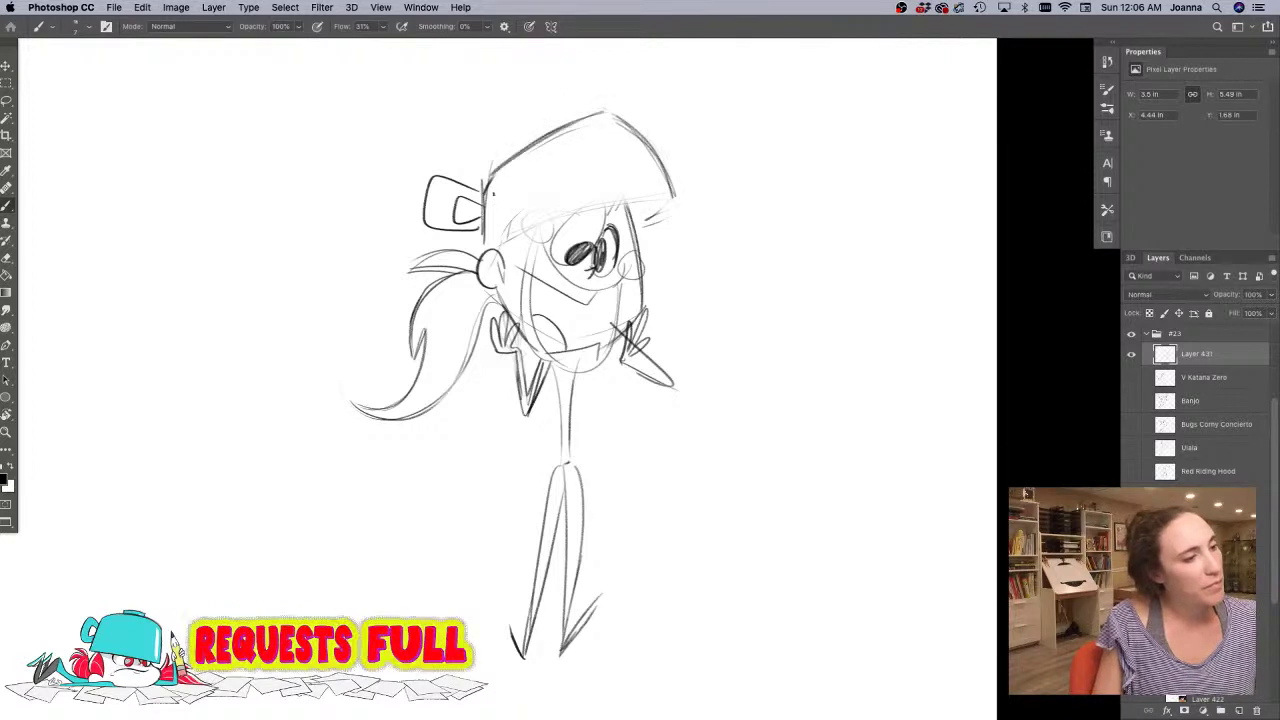
{"action": "mouse_move", "coordinate": [645, 230]}
{"action": "left_mouse_down"}
{"action": "mouse_move", "coordinate": [678, 196]}
{"action": "mouse_move", "coordinate": [500, 240]}
{"action": "left_mouse_up"}
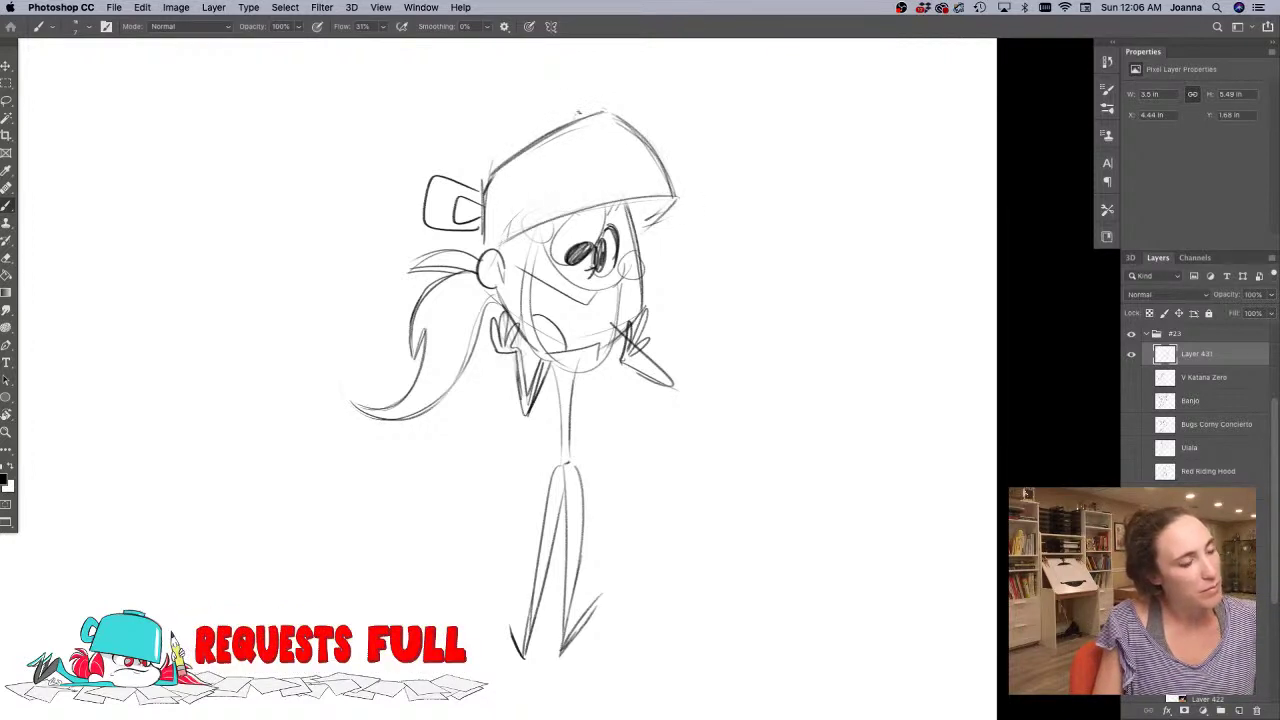
{"action": "left_click_drag", "start_coordinate": [581, 109], "coordinate": [490, 162]}
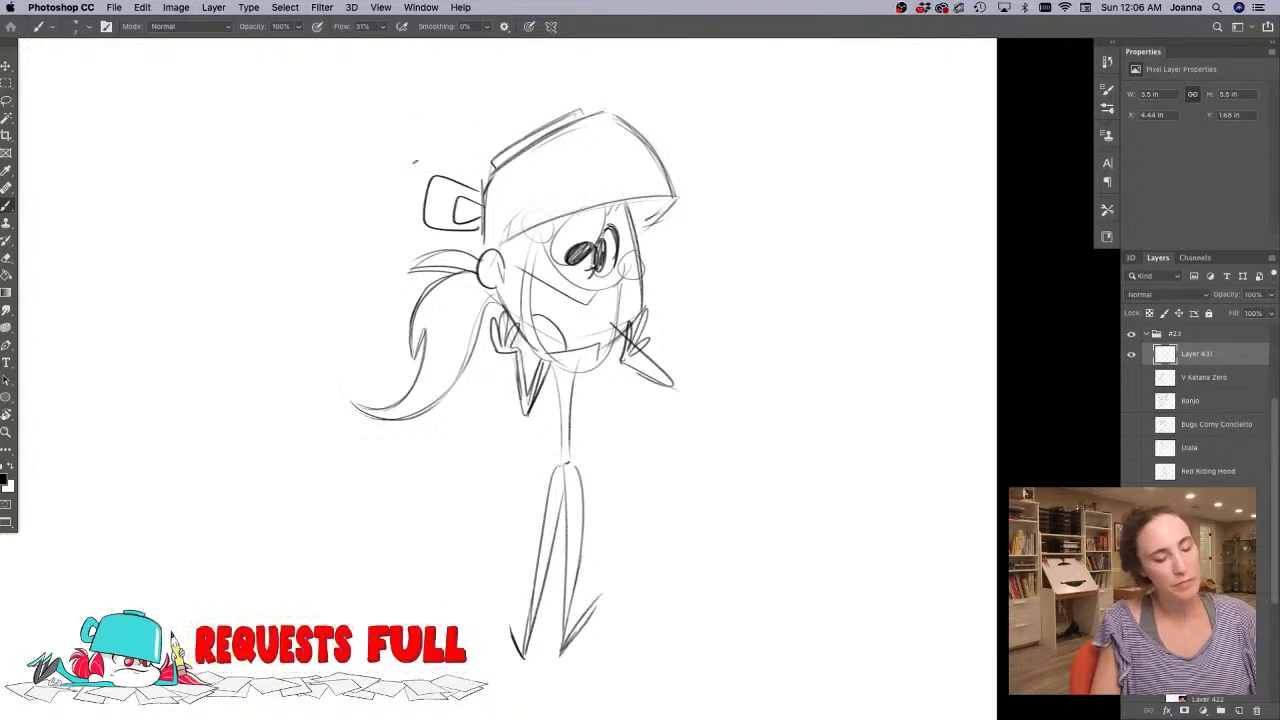
- Erase the handle behind the pot-shaped hat and redraw the hat's straight back edge
{"action": "key", "text": "e"}
{"action": "mouse_move", "coordinate": [420, 180]}
{"action": "left_mouse_down"}
{"action": "mouse_move", "coordinate": [455, 225]}
{"action": "mouse_move", "coordinate": [469, 200]}
{"action": "mouse_move", "coordinate": [493, 206]}
{"action": "mouse_move", "coordinate": [490, 238]}
{"action": "left_mouse_up"}
{"action": "key", "text": "b"}
{"action": "left_click_drag", "start_coordinate": [491, 178], "coordinate": [493, 250]}
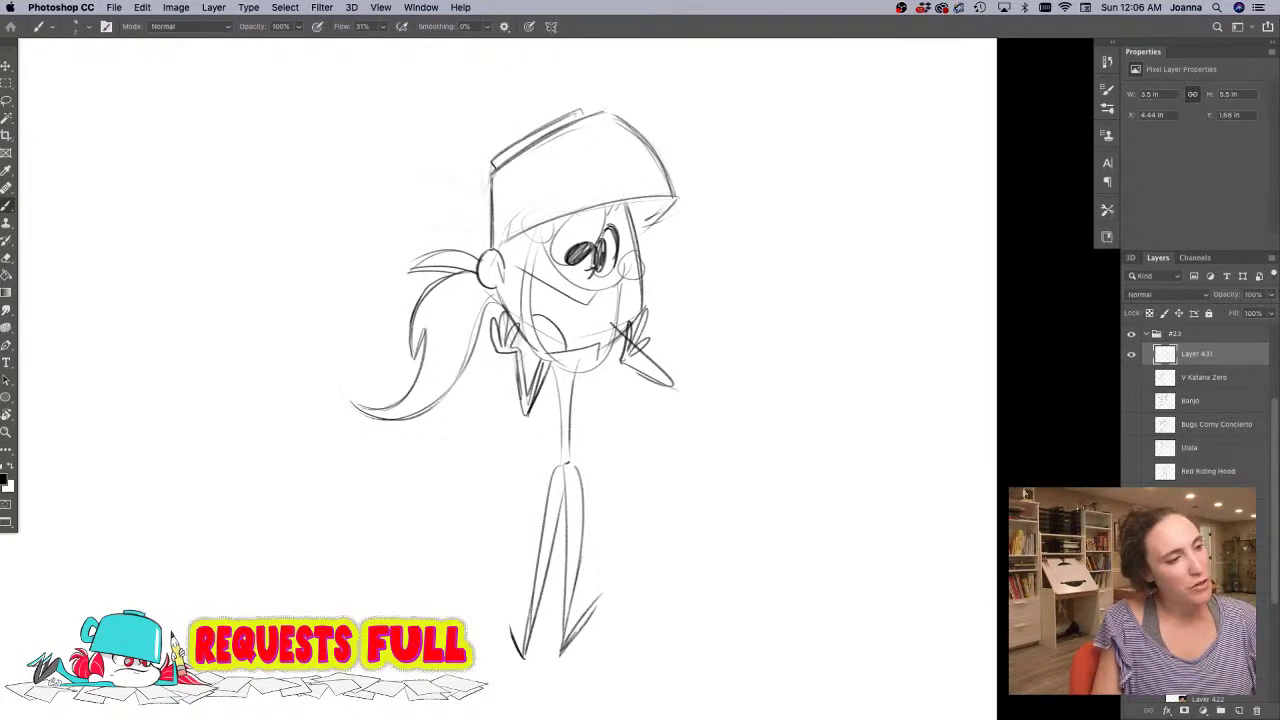
- Draw a looped handle with an inner opening on the front of the pot-shaped hat, and thicken its back edge
{"action": "left_click_drag", "start_coordinate": [475, 182], "coordinate": [460, 226]}
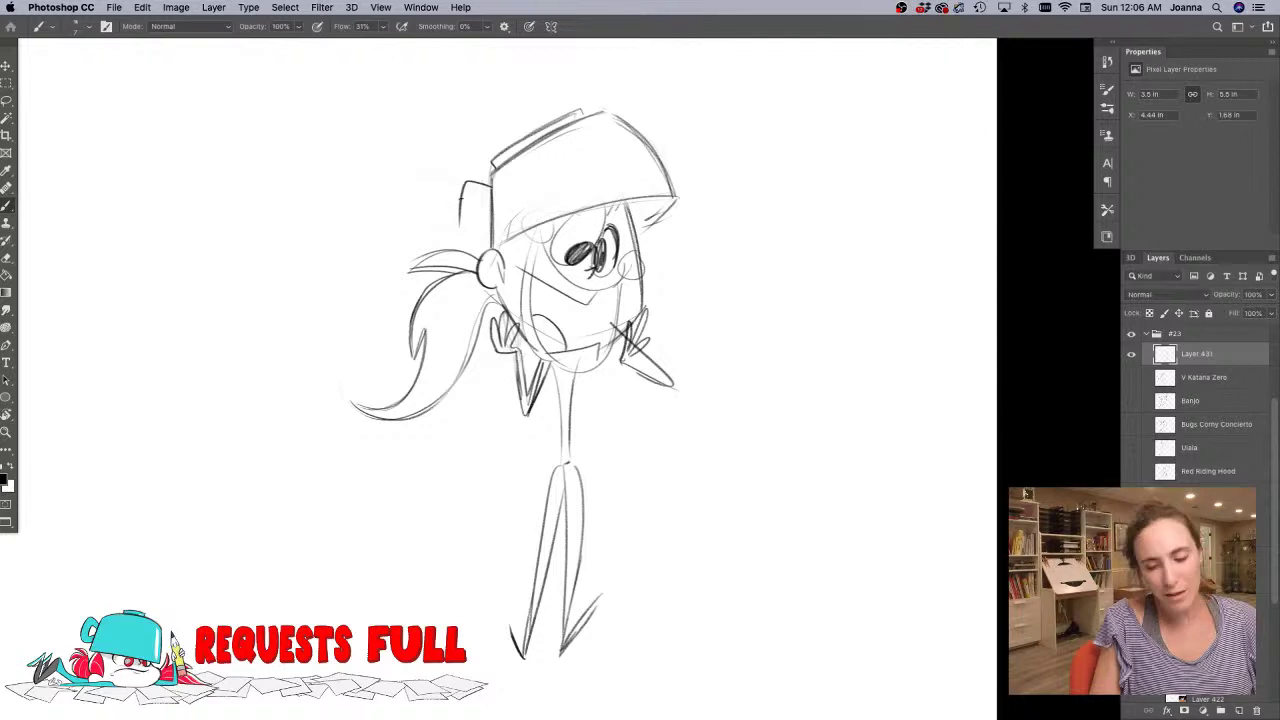
{"action": "key", "text": "ctrl+z"}
{"action": "mouse_move", "coordinate": [639, 124]}
{"action": "left_mouse_down"}
{"action": "mouse_move", "coordinate": [652, 100]}
{"action": "mouse_move", "coordinate": [688, 165]}
{"action": "left_mouse_up"}
{"action": "key", "text": "ctrl+z"}
{"action": "mouse_move", "coordinate": [632, 128]}
{"action": "left_mouse_down"}
{"action": "mouse_move", "coordinate": [655, 101]}
{"action": "mouse_move", "coordinate": [663, 164]}
{"action": "left_mouse_up"}
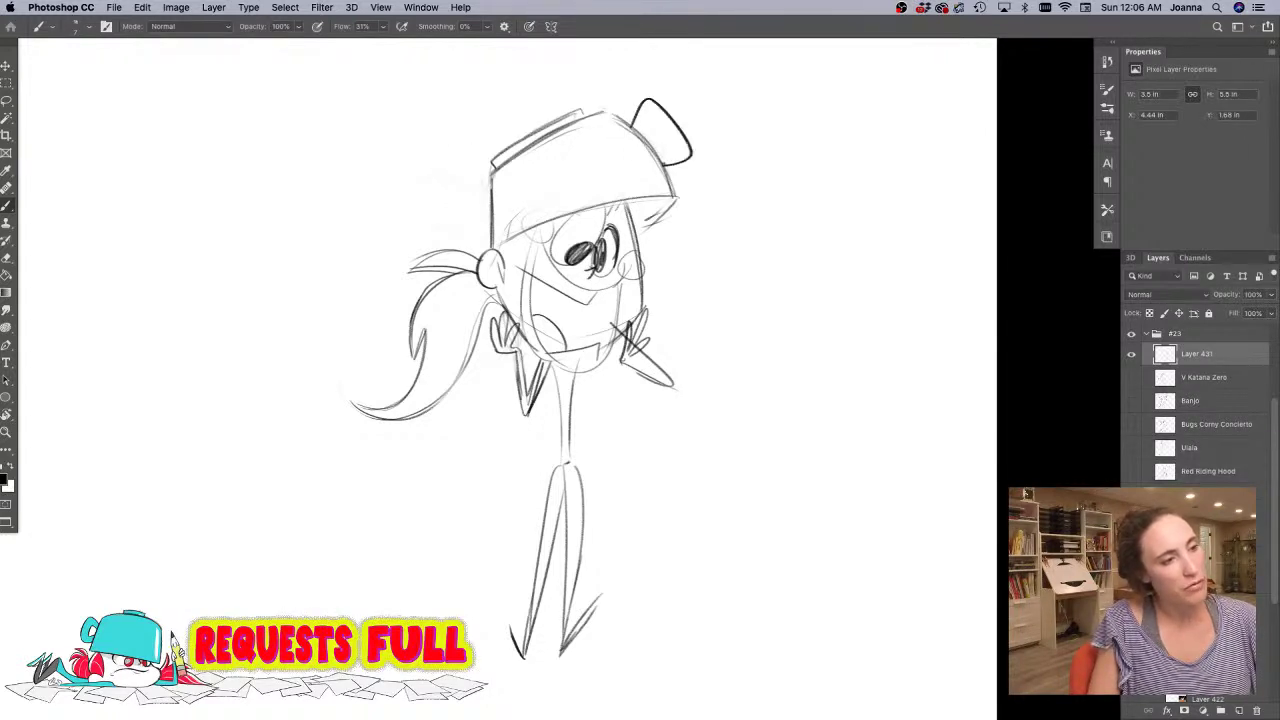
{"action": "mouse_move", "coordinate": [645, 100]}
{"action": "left_mouse_down"}
{"action": "mouse_move", "coordinate": [632, 128]}
{"action": "mouse_move", "coordinate": [677, 153]}
{"action": "left_mouse_up"}
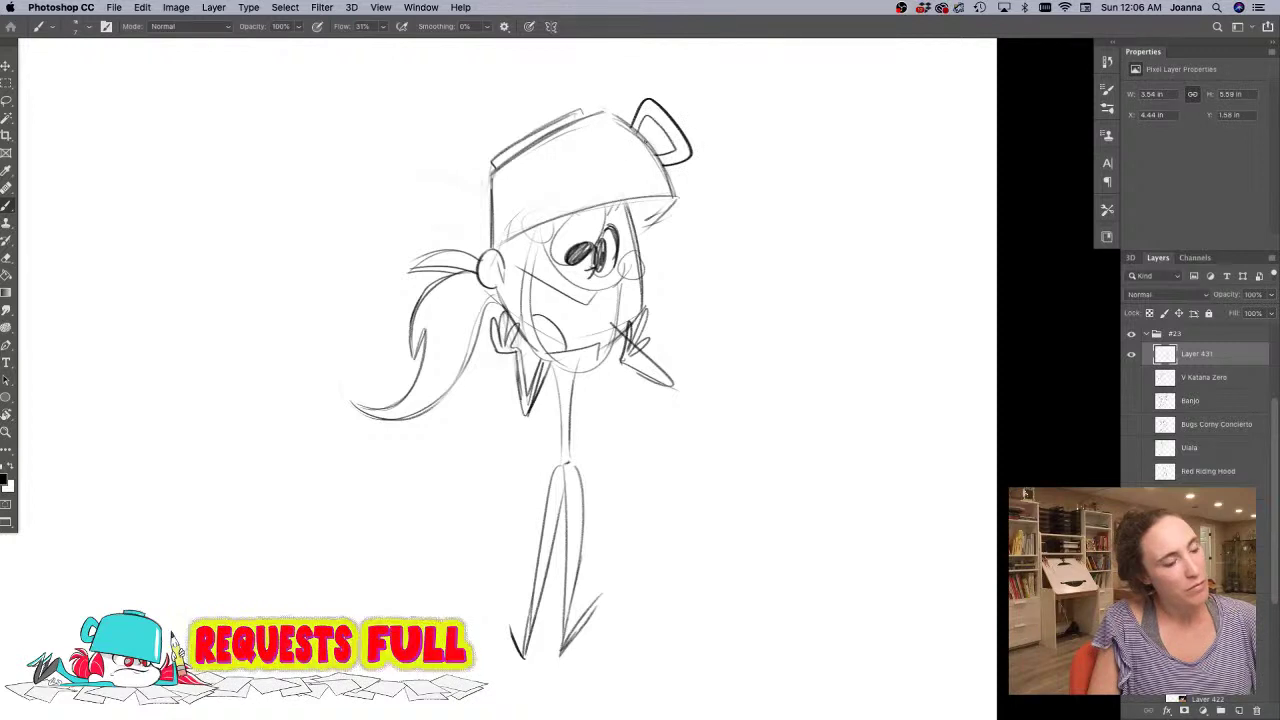
{"action": "left_click_drag", "start_coordinate": [493, 165], "coordinate": [488, 250]}
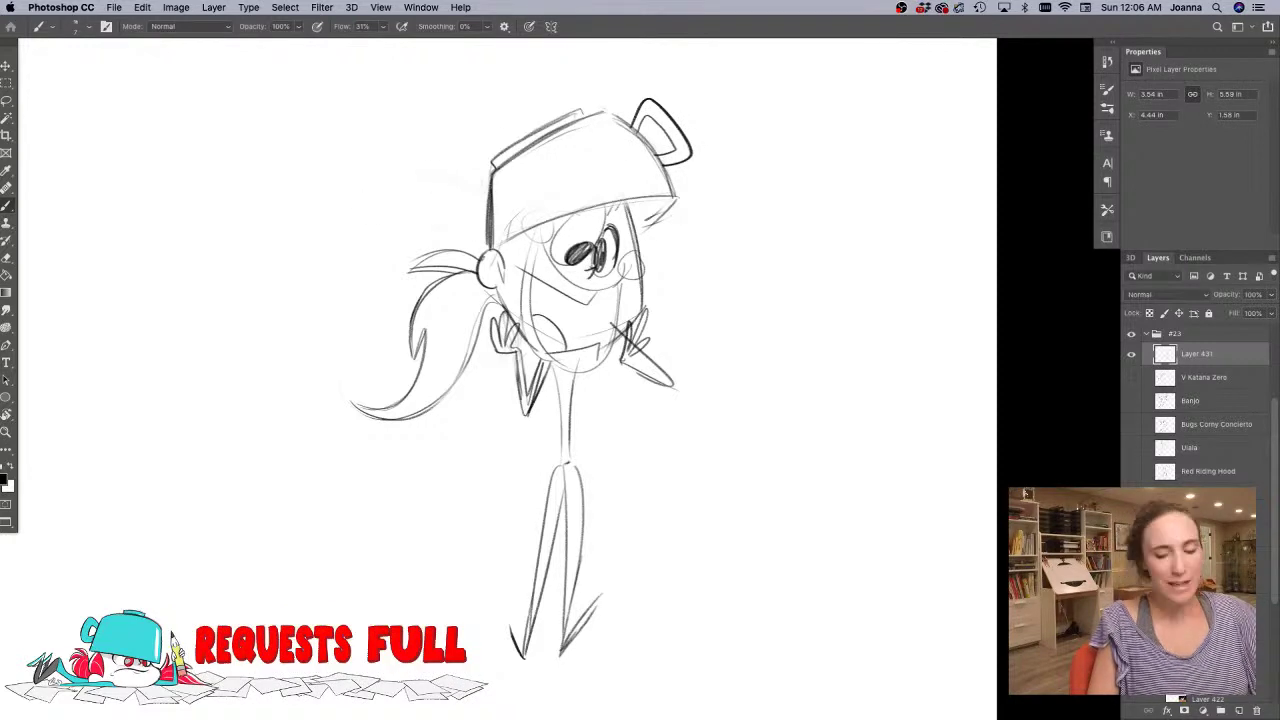
- Fade the rough face lines and redraw the fingers of the hand on the far side of the face
{"action": "key", "text": "e"}
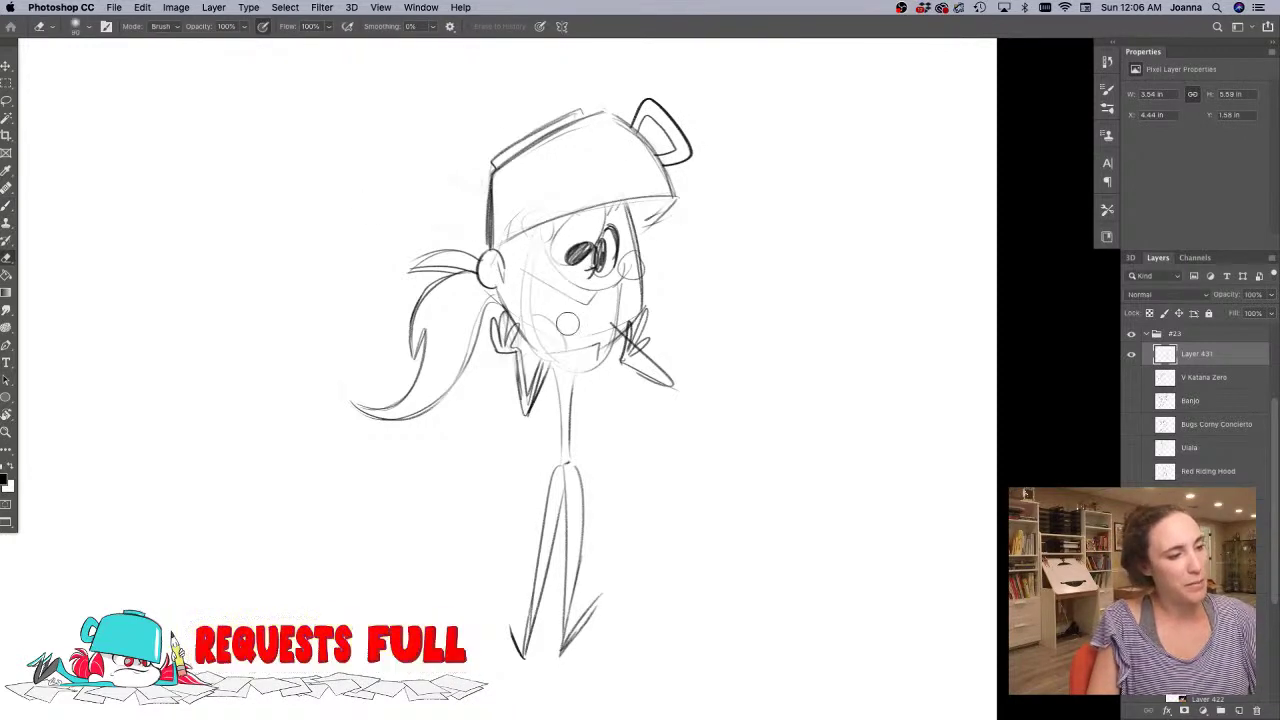
{"action": "mouse_move", "coordinate": [567, 323]}
{"action": "left_mouse_down"}
{"action": "mouse_move", "coordinate": [625, 315]}
{"action": "mouse_move", "coordinate": [638, 327]}
{"action": "mouse_move", "coordinate": [635, 365]}
{"action": "mouse_move", "coordinate": [627, 326]}
{"action": "mouse_move", "coordinate": [627, 363]}
{"action": "left_mouse_up"}
{"action": "key", "text": "b"}
{"action": "left_click_drag", "start_coordinate": [629, 320], "coordinate": [634, 356]}
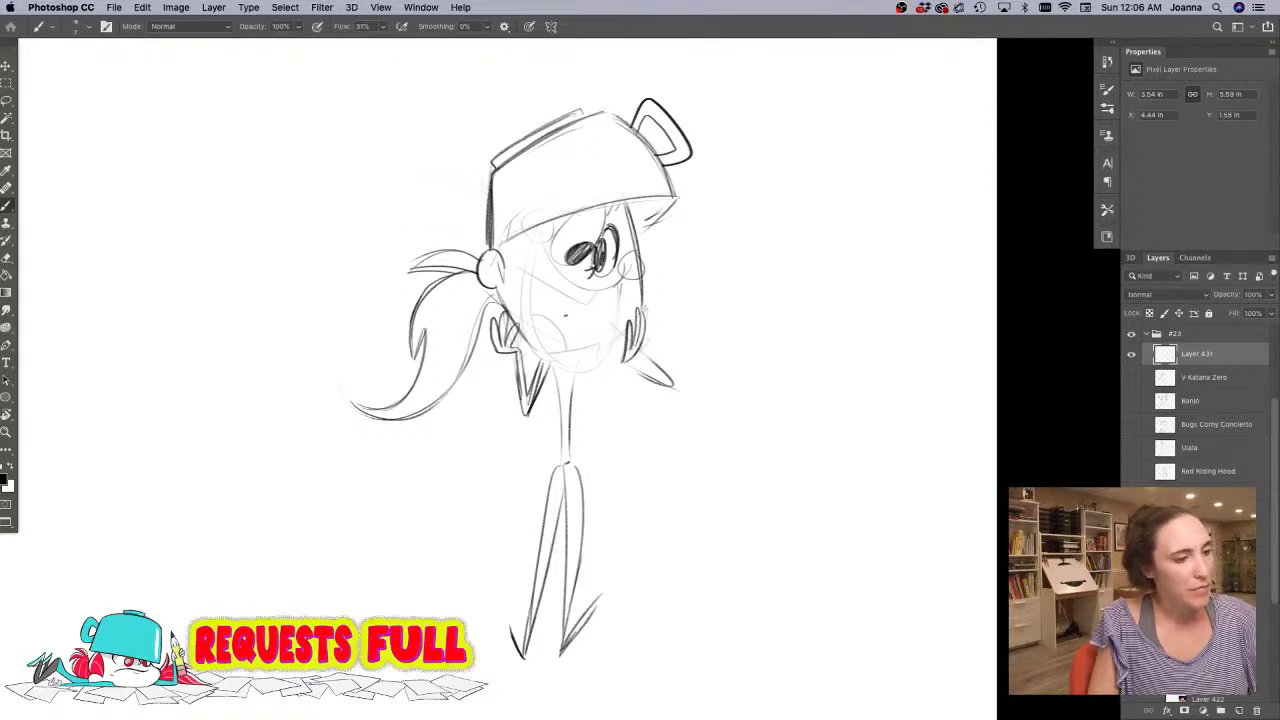
- Redraw the wide open mouth with dark outlines, including the curved upper lip, teeth and tongue
{"action": "left_click_drag", "start_coordinate": [620, 290], "coordinate": [604, 372]}
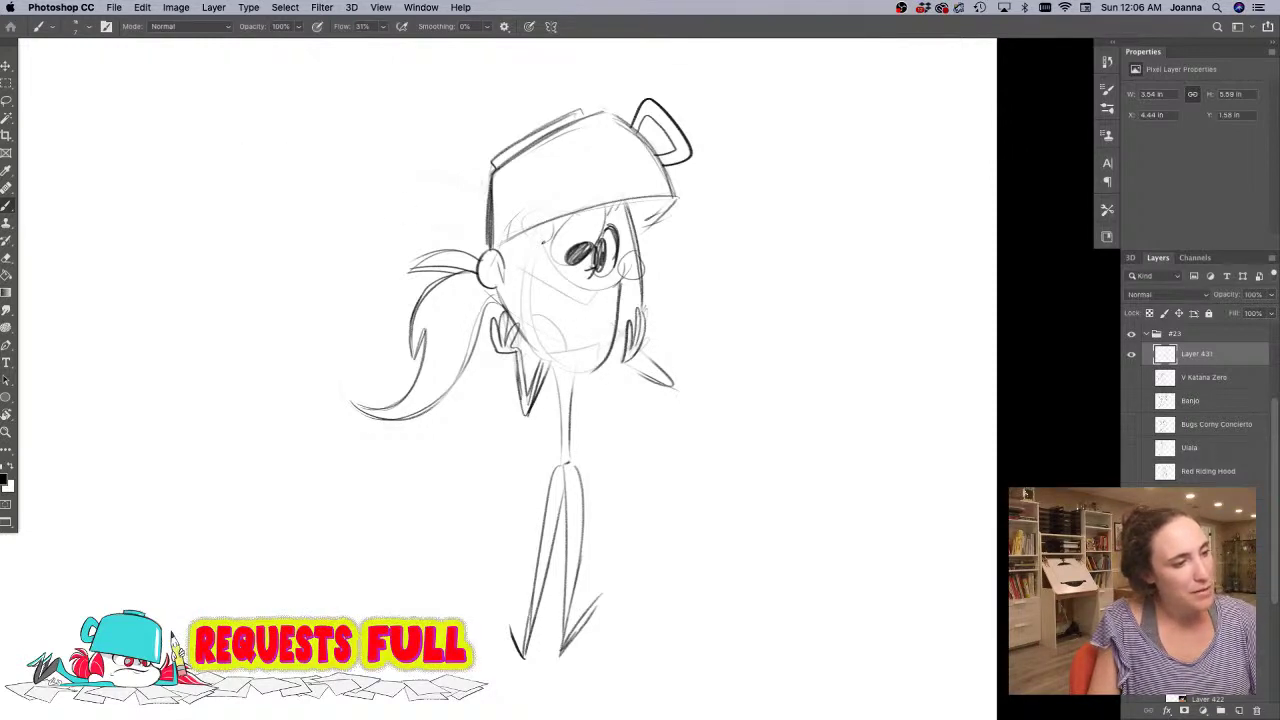
{"action": "mouse_move", "coordinate": [542, 241]}
{"action": "left_mouse_down"}
{"action": "mouse_move", "coordinate": [592, 292]}
{"action": "mouse_move", "coordinate": [630, 273]}
{"action": "left_mouse_up"}
{"action": "mouse_move", "coordinate": [544, 233]}
{"action": "left_mouse_down"}
{"action": "mouse_move", "coordinate": [527, 318]}
{"action": "mouse_move", "coordinate": [540, 352]}
{"action": "mouse_move", "coordinate": [600, 368]}
{"action": "mouse_move", "coordinate": [614, 338]}
{"action": "left_mouse_up"}
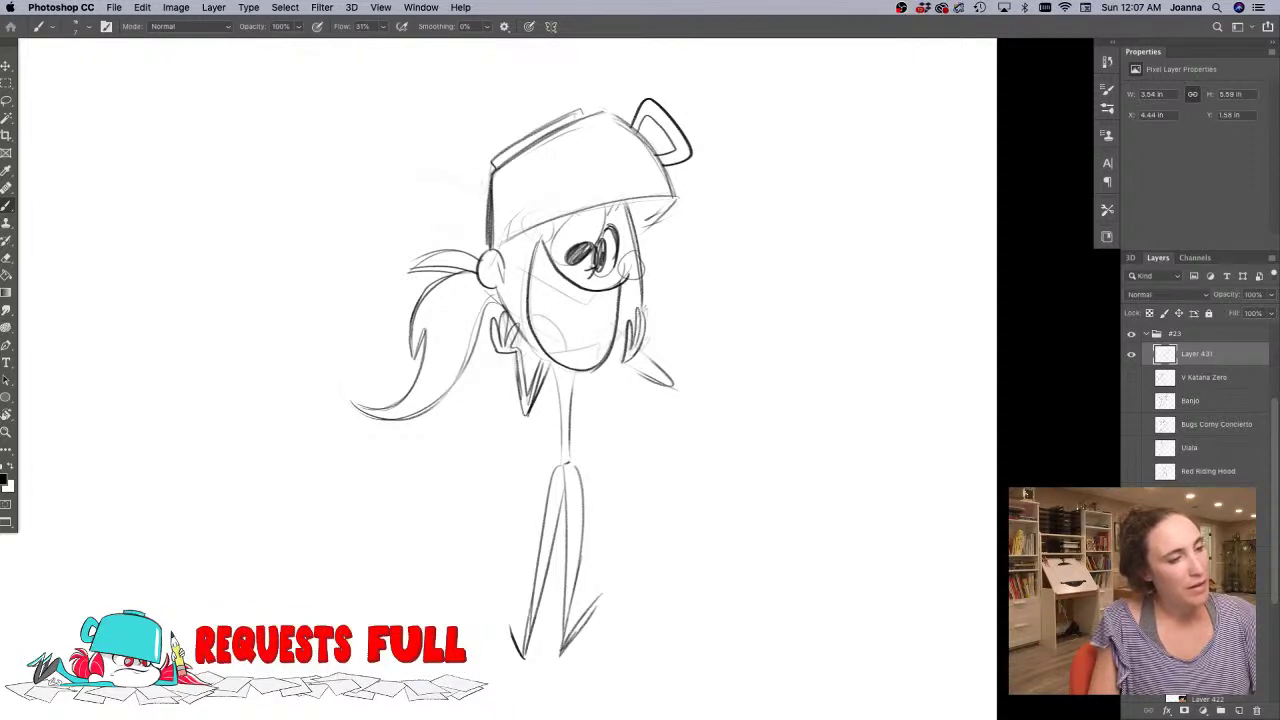
{"action": "left_click_drag", "start_coordinate": [530, 314], "coordinate": [566, 350]}
{"action": "left_click_drag", "start_coordinate": [532, 274], "coordinate": [590, 292]}
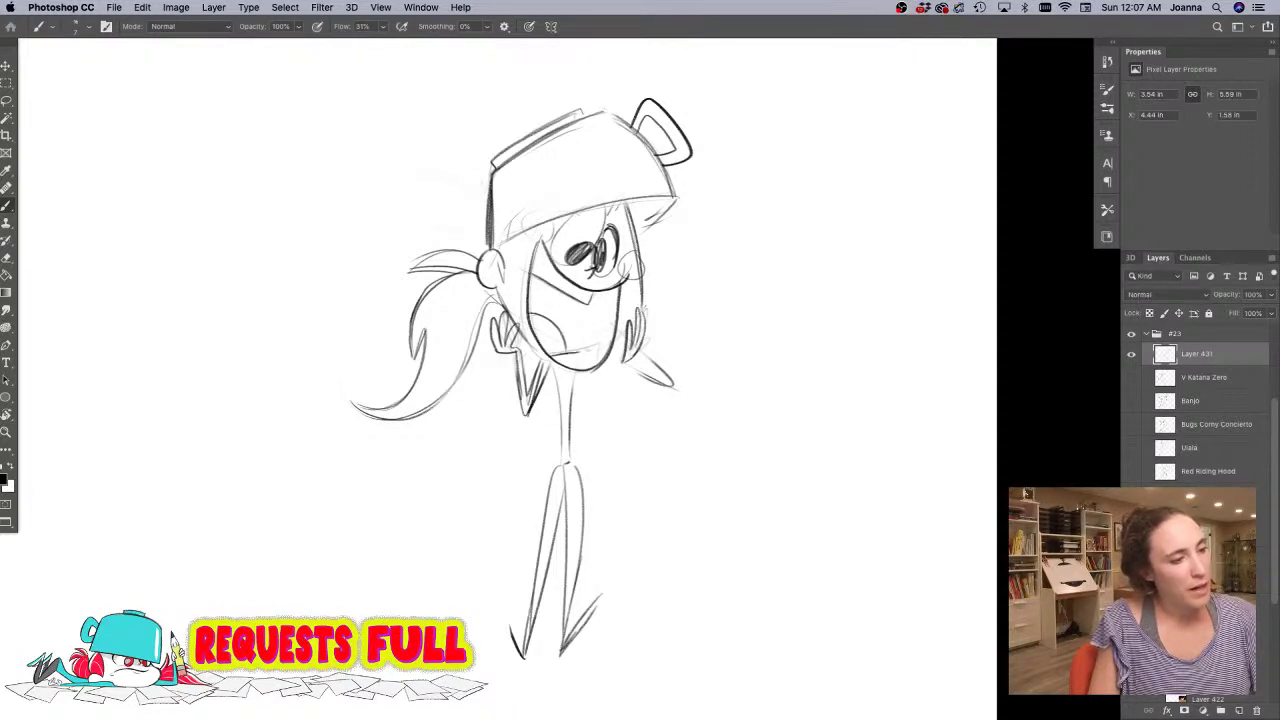
- Redraw the thin torso with darker lines and erase the upper part of both legs
{"action": "mouse_move", "coordinate": [568, 354]}
{"action": "left_mouse_down"}
{"action": "mouse_move", "coordinate": [598, 366]}
{"action": "mouse_move", "coordinate": [565, 455]}
{"action": "left_mouse_up"}
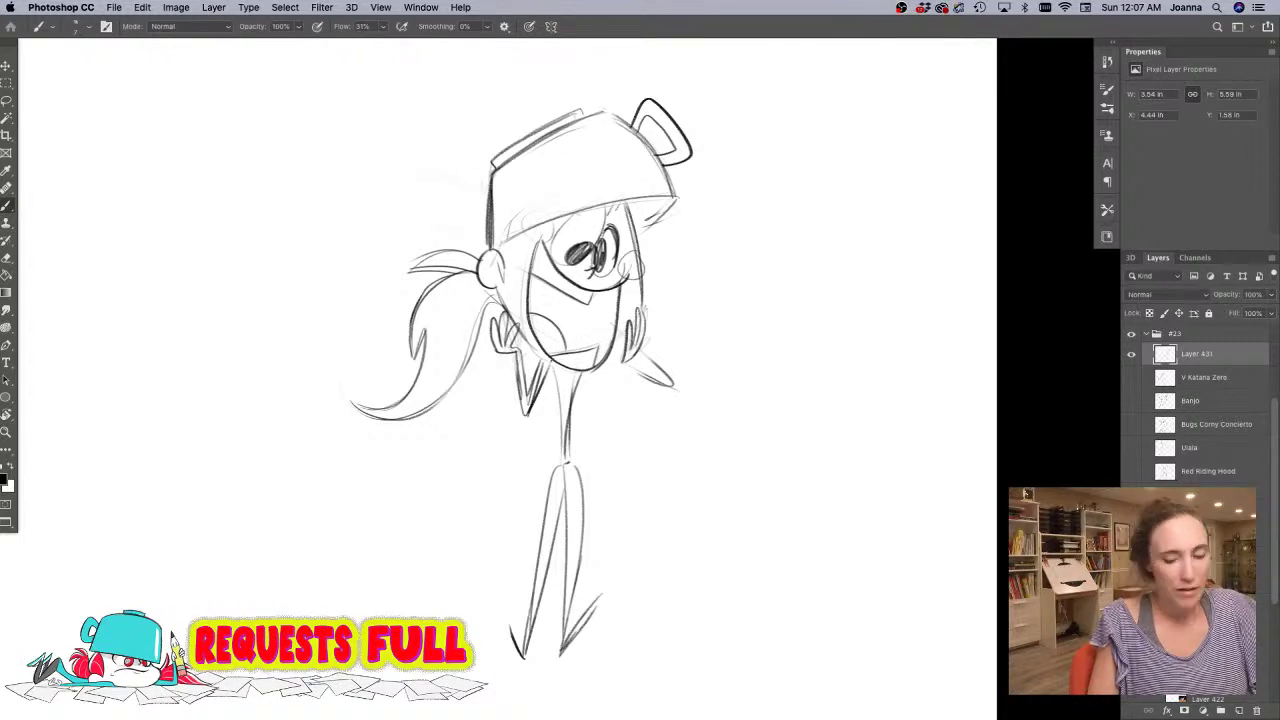
{"action": "key", "text": "super+z"}
{"action": "mouse_move", "coordinate": [579, 373]}
{"action": "left_mouse_down"}
{"action": "mouse_move", "coordinate": [561, 471]}
{"action": "mouse_move", "coordinate": [563, 523]}
{"action": "mouse_move", "coordinate": [566, 486]}
{"action": "mouse_move", "coordinate": [581, 532]}
{"action": "left_mouse_up"}
{"action": "key", "text": "e"}
{"action": "key", "text": "b"}
{"action": "mouse_move", "coordinate": [532, 447]}
{"action": "left_mouse_down"}
{"action": "mouse_move", "coordinate": [547, 488]}
{"action": "mouse_move", "coordinate": [536, 550]}
{"action": "left_mouse_up"}
{"action": "left_click_drag", "start_coordinate": [550, 483], "coordinate": [537, 549]}
{"action": "key", "text": "super+z"}
{"action": "key", "text": "ctrl+alt+z"}
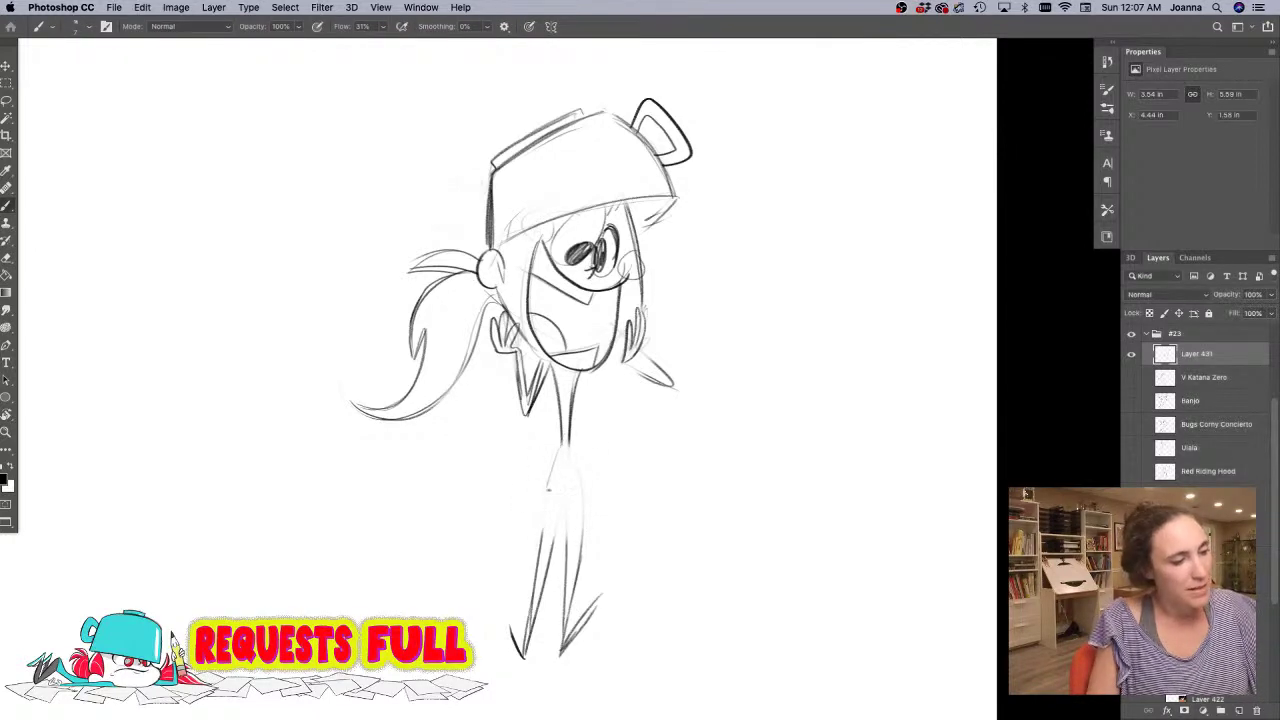
- Redraw both long thin legs with darker lines from the waist down to the ankles
{"action": "left_click_drag", "start_coordinate": [552, 478], "coordinate": [540, 556]}
{"action": "left_click_drag", "start_coordinate": [561, 442], "coordinate": [542, 547]}
{"action": "left_click_drag", "start_coordinate": [567, 483], "coordinate": [545, 580]}
{"action": "left_click_drag", "start_coordinate": [567, 480], "coordinate": [553, 555]}
{"action": "left_click_drag", "start_coordinate": [579, 442], "coordinate": [570, 543]}
{"action": "mouse_move", "coordinate": [583, 464]}
{"action": "left_mouse_down"}
{"action": "mouse_move", "coordinate": [574, 624]}
{"action": "mouse_move", "coordinate": [566, 474]}
{"action": "mouse_move", "coordinate": [563, 603]}
{"action": "left_mouse_up"}
{"action": "left_click_drag", "start_coordinate": [571, 500], "coordinate": [555, 635]}
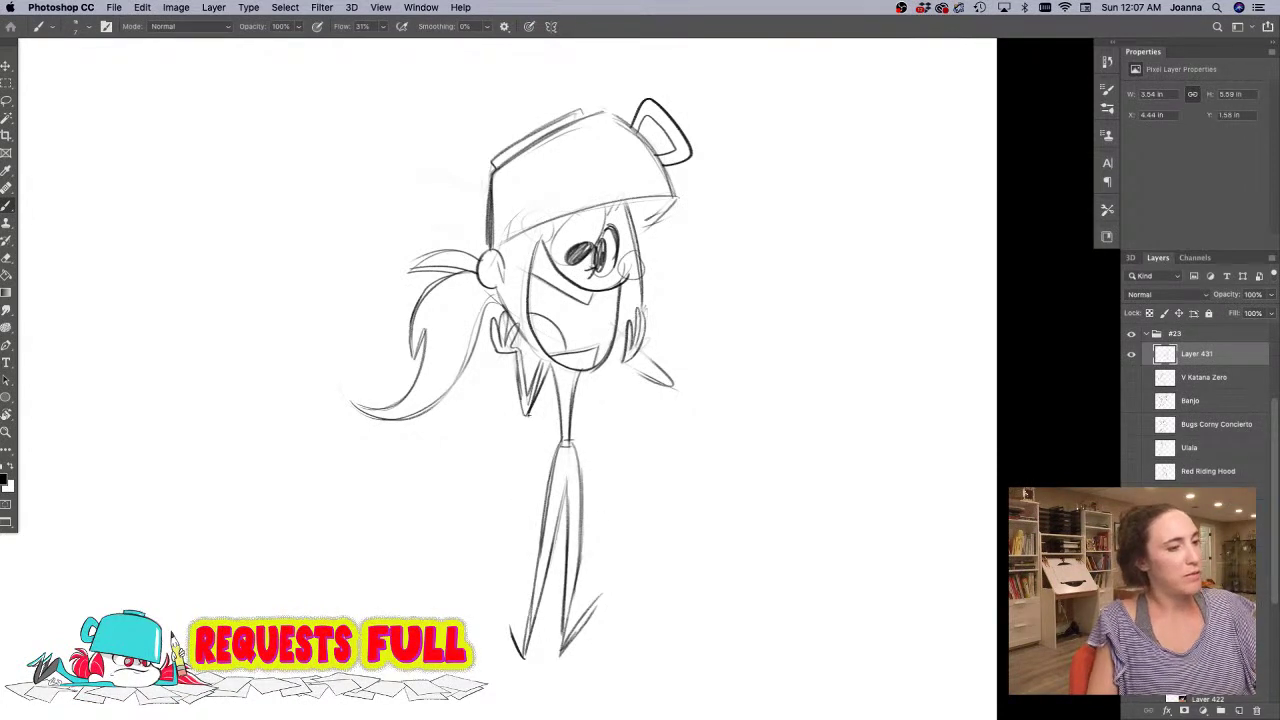
- Erase the bent arm and hand beside the ponytail, and redraw that hand against the cheek with its elbow pointing outward
{"action": "key", "text": "e"}
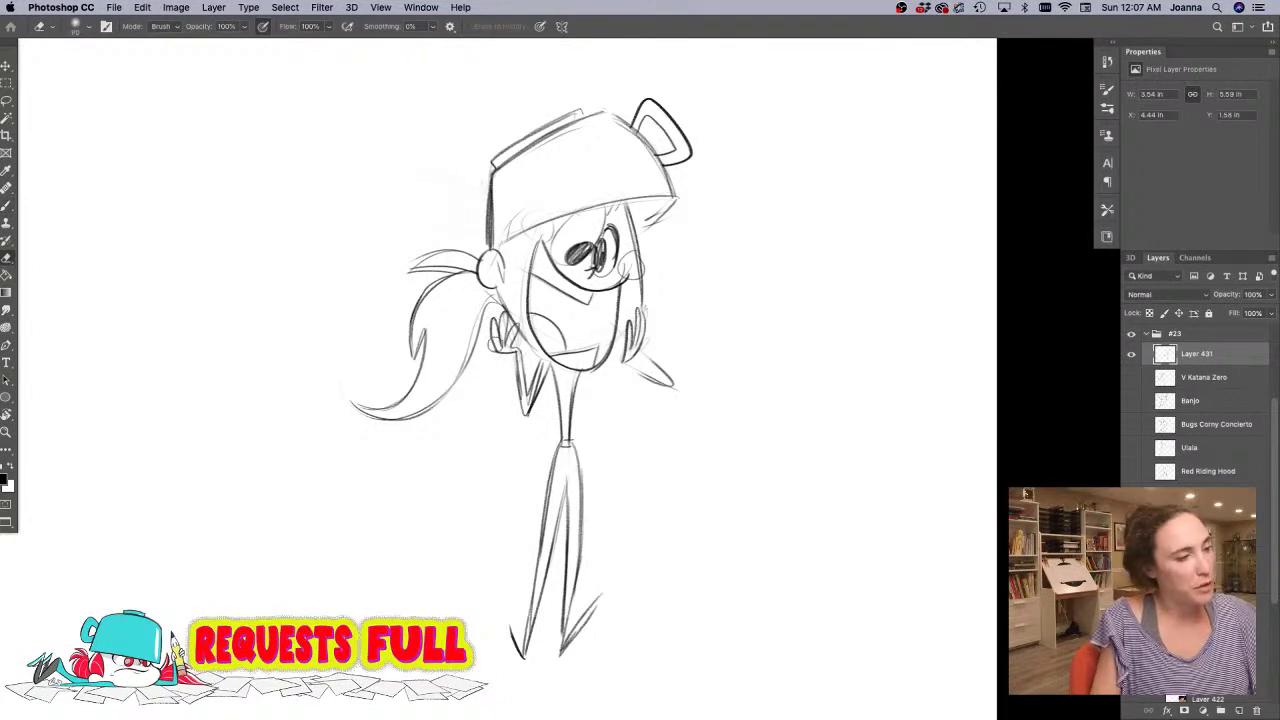
{"action": "mouse_move", "coordinate": [512, 362]}
{"action": "left_mouse_down"}
{"action": "mouse_move", "coordinate": [527, 416]}
{"action": "mouse_move", "coordinate": [528, 351]}
{"action": "mouse_move", "coordinate": [545, 366]}
{"action": "mouse_move", "coordinate": [520, 391]}
{"action": "left_mouse_up"}
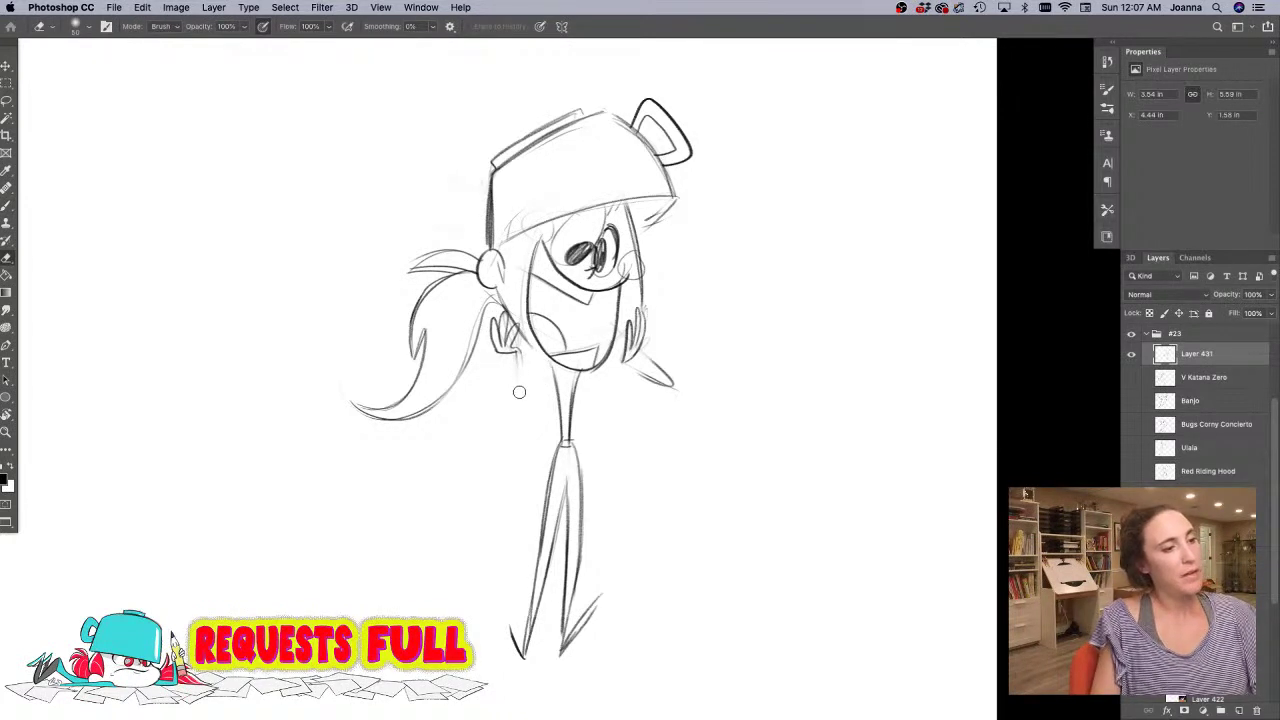
{"action": "mouse_move", "coordinate": [497, 322]}
{"action": "left_mouse_down"}
{"action": "mouse_move", "coordinate": [514, 359]}
{"action": "mouse_move", "coordinate": [494, 349]}
{"action": "mouse_move", "coordinate": [522, 305]}
{"action": "left_mouse_up"}
{"action": "key", "text": "b"}
{"action": "mouse_move", "coordinate": [518, 334]}
{"action": "left_mouse_down"}
{"action": "mouse_move", "coordinate": [520, 310]}
{"action": "mouse_move", "coordinate": [512, 350]}
{"action": "mouse_move", "coordinate": [478, 383]}
{"action": "mouse_move", "coordinate": [518, 361]}
{"action": "mouse_move", "coordinate": [554, 365]}
{"action": "left_mouse_up"}
{"action": "mouse_move", "coordinate": [630, 348]}
{"action": "left_mouse_down"}
{"action": "mouse_move", "coordinate": [597, 367]}
{"action": "mouse_move", "coordinate": [660, 376]}
{"action": "left_mouse_up"}
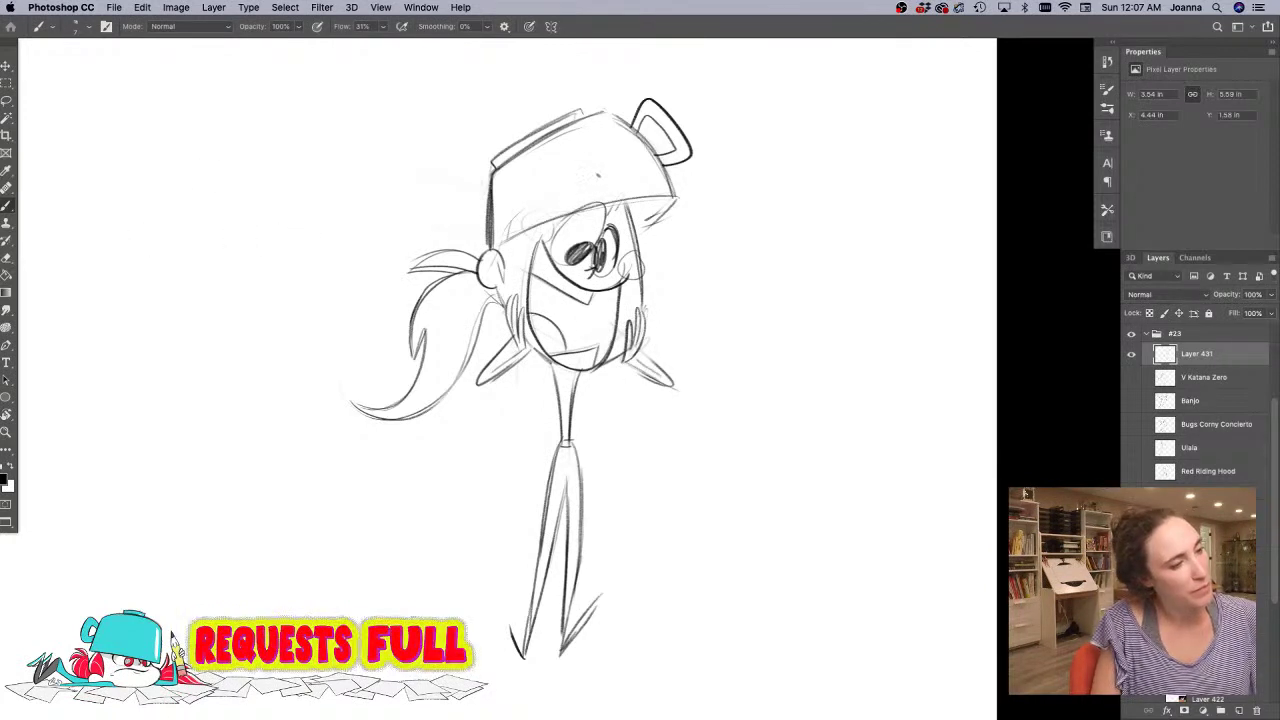
- Draw two short eyebrows over the pot-shaped hat's rim and a pointed hair strand in front of the ear
{"action": "mouse_move", "coordinate": [570, 196]}
{"action": "left_mouse_down"}
{"action": "mouse_move", "coordinate": [610, 172]}
{"action": "mouse_move", "coordinate": [621, 216]}
{"action": "left_mouse_up"}
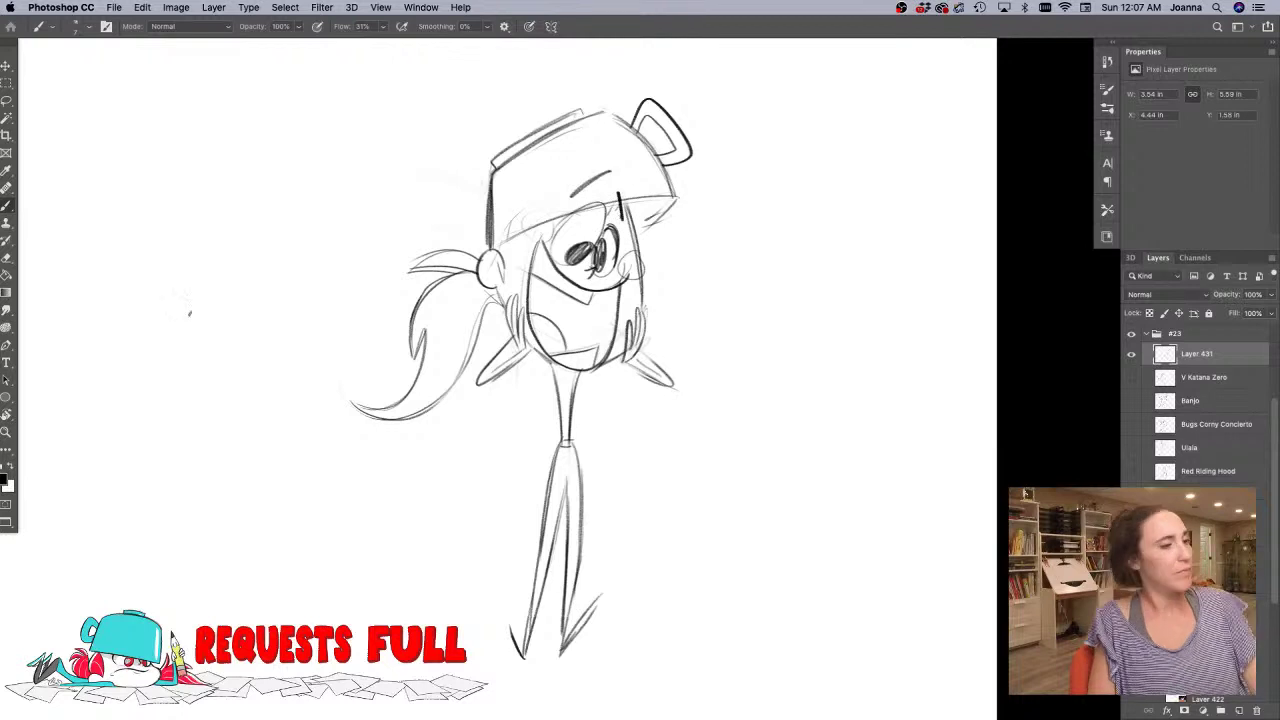
{"action": "mouse_move", "coordinate": [519, 235]}
{"action": "left_mouse_down"}
{"action": "mouse_move", "coordinate": [511, 282]}
{"action": "mouse_move", "coordinate": [497, 243]}
{"action": "left_mouse_up"}
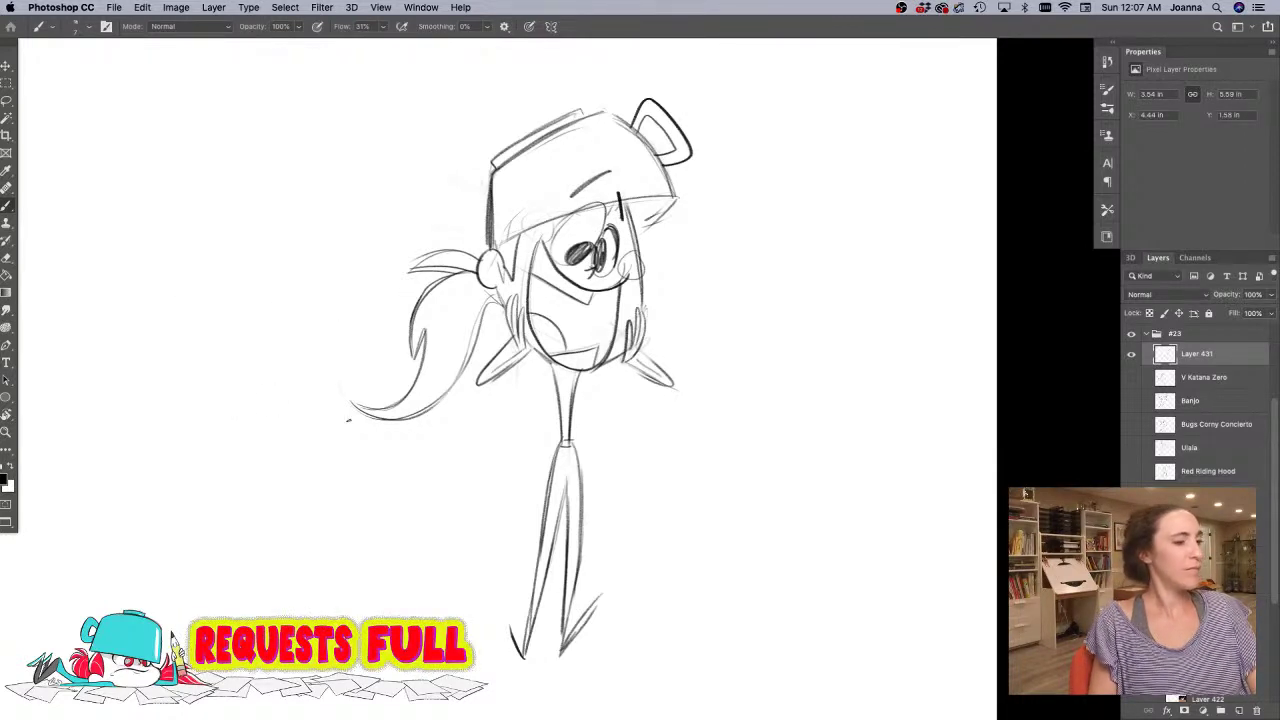
- Hand-letter a large "2" beside the character's face
{"action": "mouse_move", "coordinate": [676, 279]}
{"action": "left_mouse_down"}
{"action": "mouse_move", "coordinate": [720, 214]}
{"action": "mouse_move", "coordinate": [732, 320]}
{"action": "mouse_move", "coordinate": [716, 230]}
{"action": "left_mouse_up"}
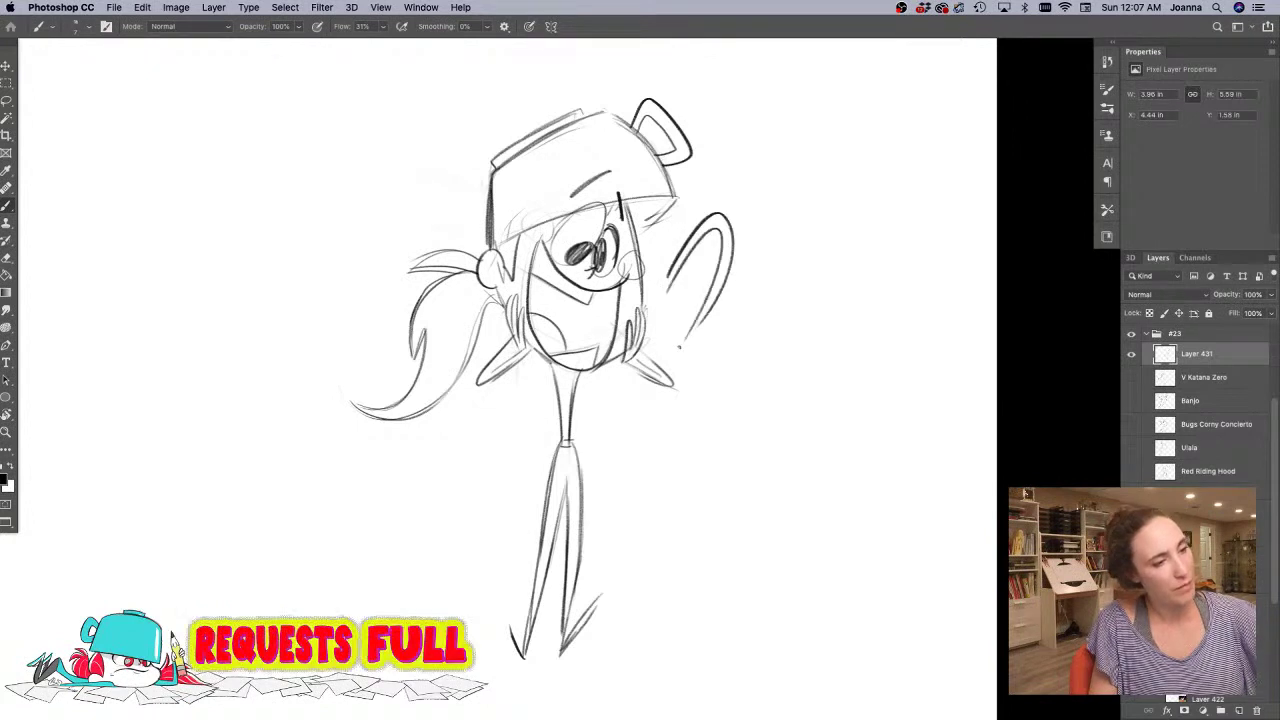
{"action": "left_click_drag", "start_coordinate": [686, 340], "coordinate": [718, 265]}
{"action": "left_click_drag", "start_coordinate": [680, 346], "coordinate": [756, 300]}
- Hand-letter "YRS?" with emphasis marks below the large "2", and thicken the ends of the "2"
{"action": "left_click_drag", "start_coordinate": [710, 352], "coordinate": [716, 412]}
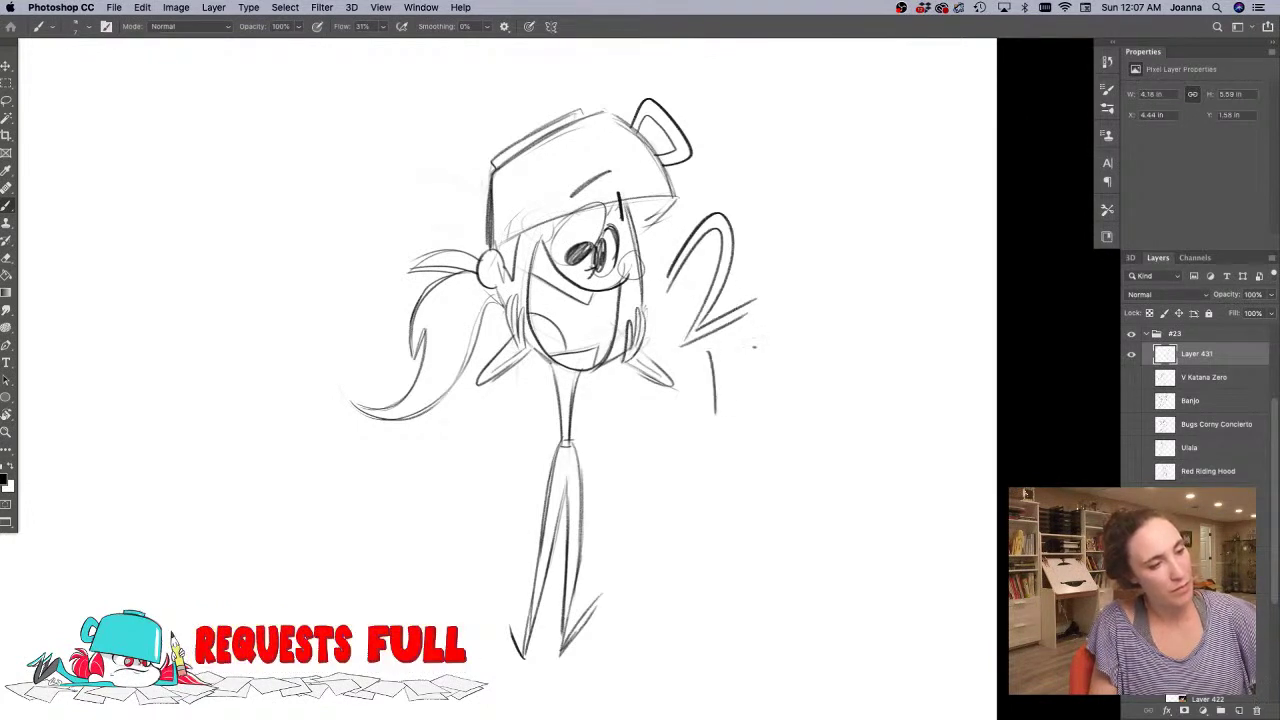
{"action": "left_click_drag", "start_coordinate": [757, 346], "coordinate": [695, 460]}
{"action": "mouse_move", "coordinate": [716, 348]}
{"action": "left_mouse_down"}
{"action": "mouse_move", "coordinate": [728, 402]}
{"action": "mouse_move", "coordinate": [690, 452]}
{"action": "left_mouse_up"}
{"action": "left_click_drag", "start_coordinate": [768, 354], "coordinate": [732, 428]}
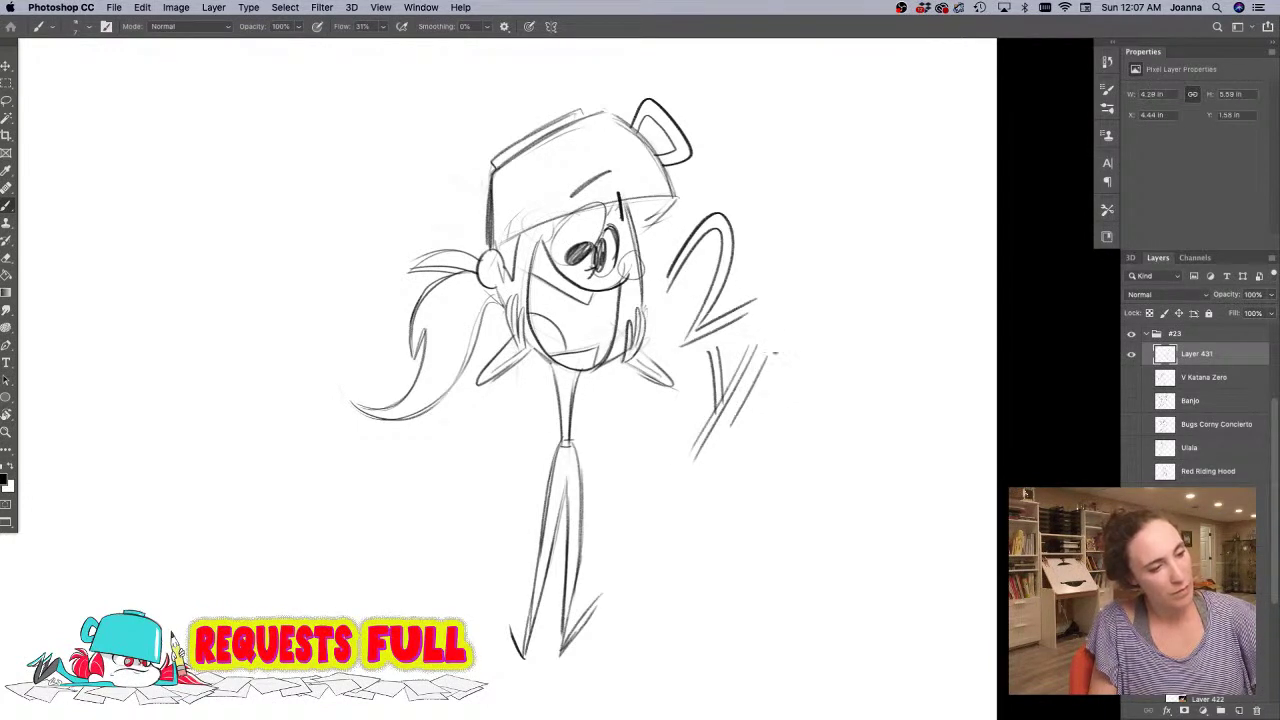
{"action": "left_click_drag", "start_coordinate": [764, 384], "coordinate": [762, 386]}
{"action": "left_click_drag", "start_coordinate": [764, 384], "coordinate": [766, 440]}
{"action": "mouse_move", "coordinate": [766, 362]}
{"action": "left_mouse_down"}
{"action": "mouse_move", "coordinate": [778, 380]}
{"action": "mouse_move", "coordinate": [730, 438]}
{"action": "mouse_move", "coordinate": [760, 446]}
{"action": "left_mouse_up"}
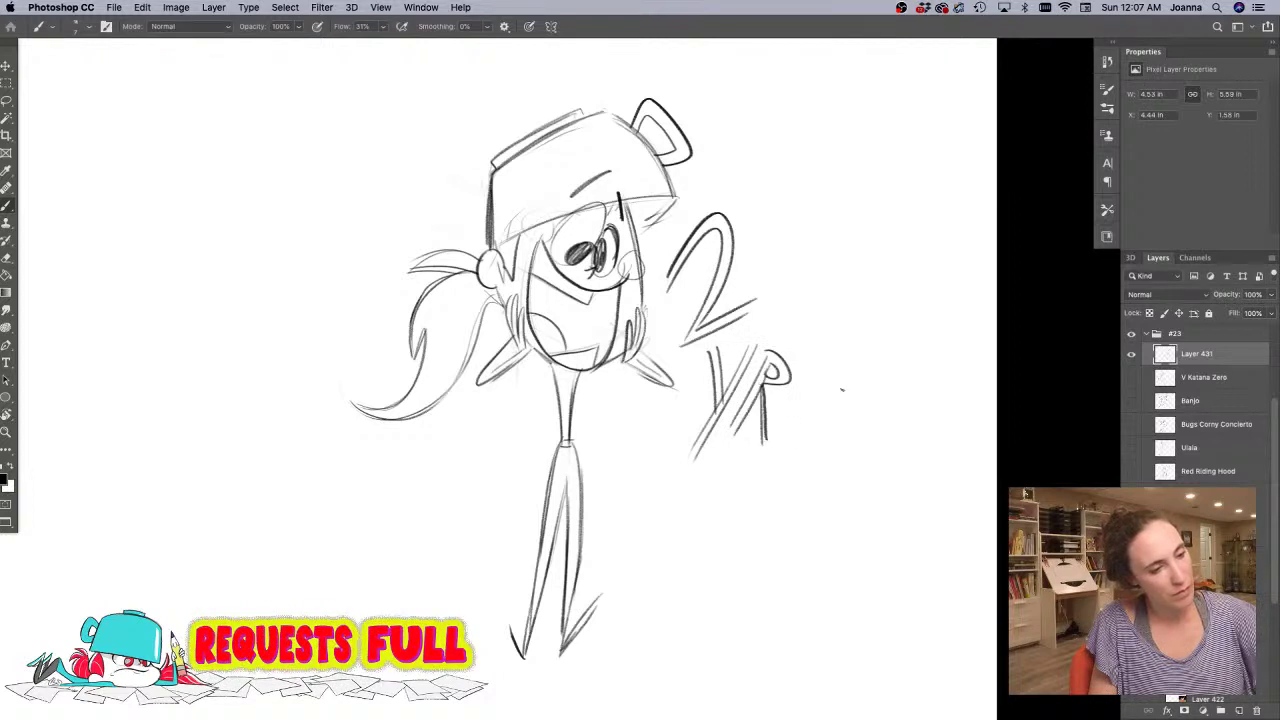
{"action": "mouse_move", "coordinate": [842, 384]}
{"action": "left_mouse_down"}
{"action": "mouse_move", "coordinate": [785, 441]}
{"action": "mouse_move", "coordinate": [868, 470]}
{"action": "left_mouse_up"}
{"action": "left_click_drag", "start_coordinate": [837, 504], "coordinate": [833, 510]}
{"action": "left_click_drag", "start_coordinate": [422, 361], "coordinate": [349, 462]}
{"action": "left_click_drag", "start_coordinate": [582, 394], "coordinate": [580, 408]}
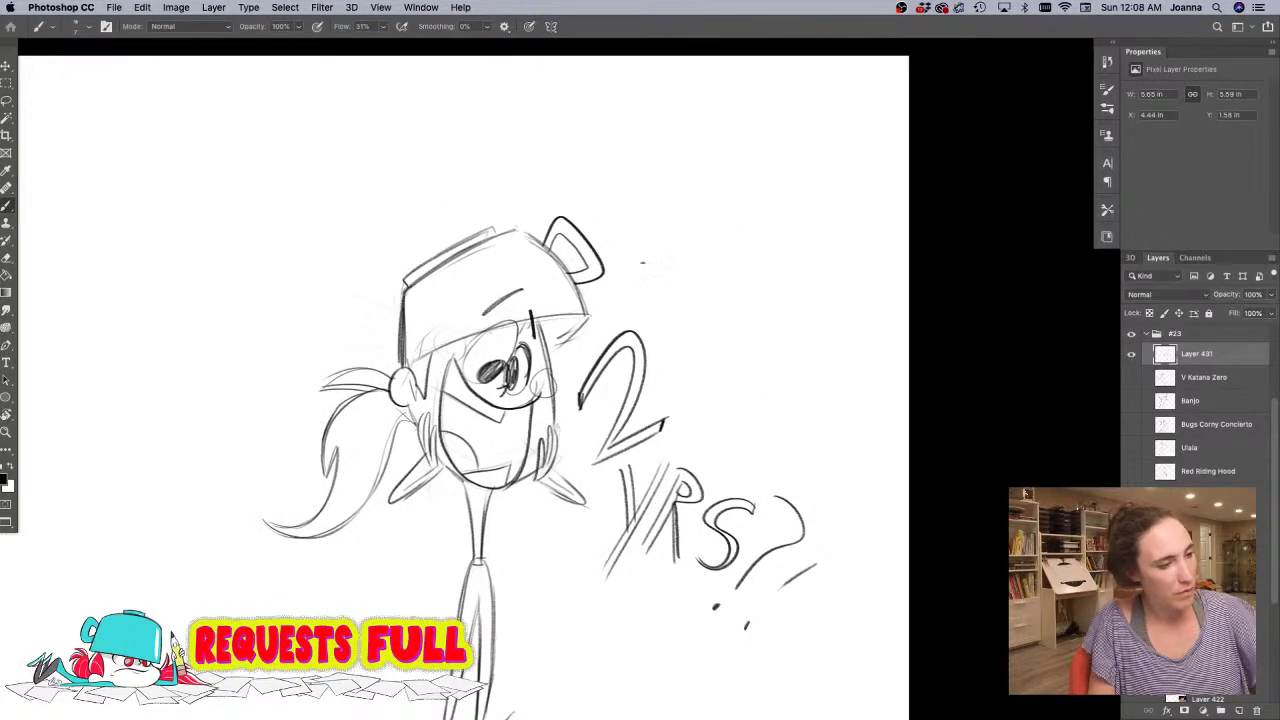
- Hand-letter "I've been streaming fer" in small writing above and beside the large "2"
{"action": "mouse_move", "coordinate": [640, 244]}
{"action": "left_mouse_down"}
{"action": "mouse_move", "coordinate": [683, 246]}
{"action": "mouse_move", "coordinate": [701, 272]}
{"action": "left_mouse_up"}
{"action": "left_click_drag", "start_coordinate": [697, 281], "coordinate": [784, 312]}
{"action": "left_click_drag", "start_coordinate": [786, 302], "coordinate": [800, 320]}
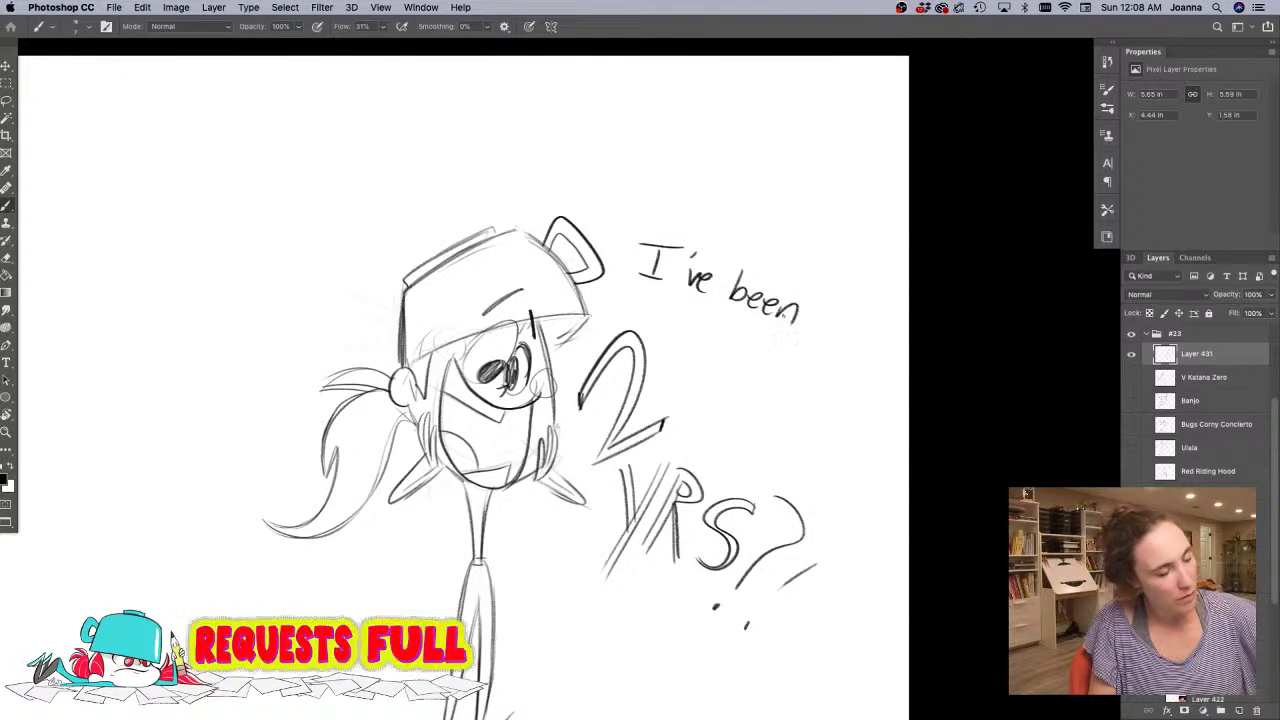
{"action": "left_click_drag", "start_coordinate": [696, 320], "coordinate": [686, 334]}
{"action": "mouse_move", "coordinate": [710, 310]}
{"action": "left_mouse_down"}
{"action": "mouse_move", "coordinate": [706, 338]}
{"action": "mouse_move", "coordinate": [718, 326]}
{"action": "left_mouse_up"}
{"action": "left_click_drag", "start_coordinate": [714, 330], "coordinate": [732, 338]}
{"action": "mouse_move", "coordinate": [736, 336]}
{"action": "left_mouse_down"}
{"action": "mouse_move", "coordinate": [838, 388]}
{"action": "mouse_move", "coordinate": [786, 412]}
{"action": "mouse_move", "coordinate": [708, 418]}
{"action": "left_mouse_up"}
{"action": "mouse_move", "coordinate": [702, 408]}
{"action": "left_mouse_down"}
{"action": "mouse_move", "coordinate": [720, 404]}
{"action": "mouse_move", "coordinate": [722, 424]}
{"action": "mouse_move", "coordinate": [764, 416]}
{"action": "left_mouse_up"}
- Complete the outlines of both pointed feet and hatch the dark inside of the open mouth
{"action": "left_click", "coordinate": [362, 478], "text": "alt"}
{"action": "left_click", "coordinate": [362, 478], "text": "alt"}
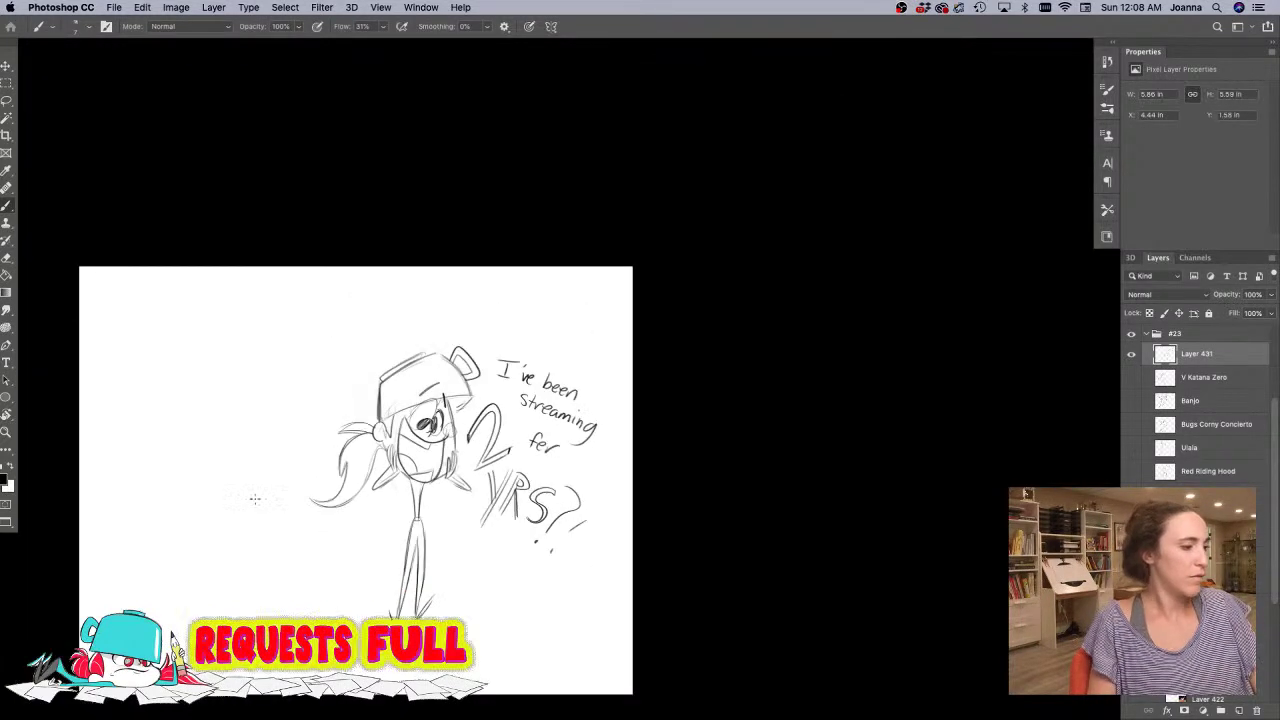
{"action": "left_click_drag", "start_coordinate": [308, 457], "coordinate": [393, 339]}
{"action": "scroll", "coordinate": [457, 503], "scroll_direction": "up", "scroll_amount": 2}
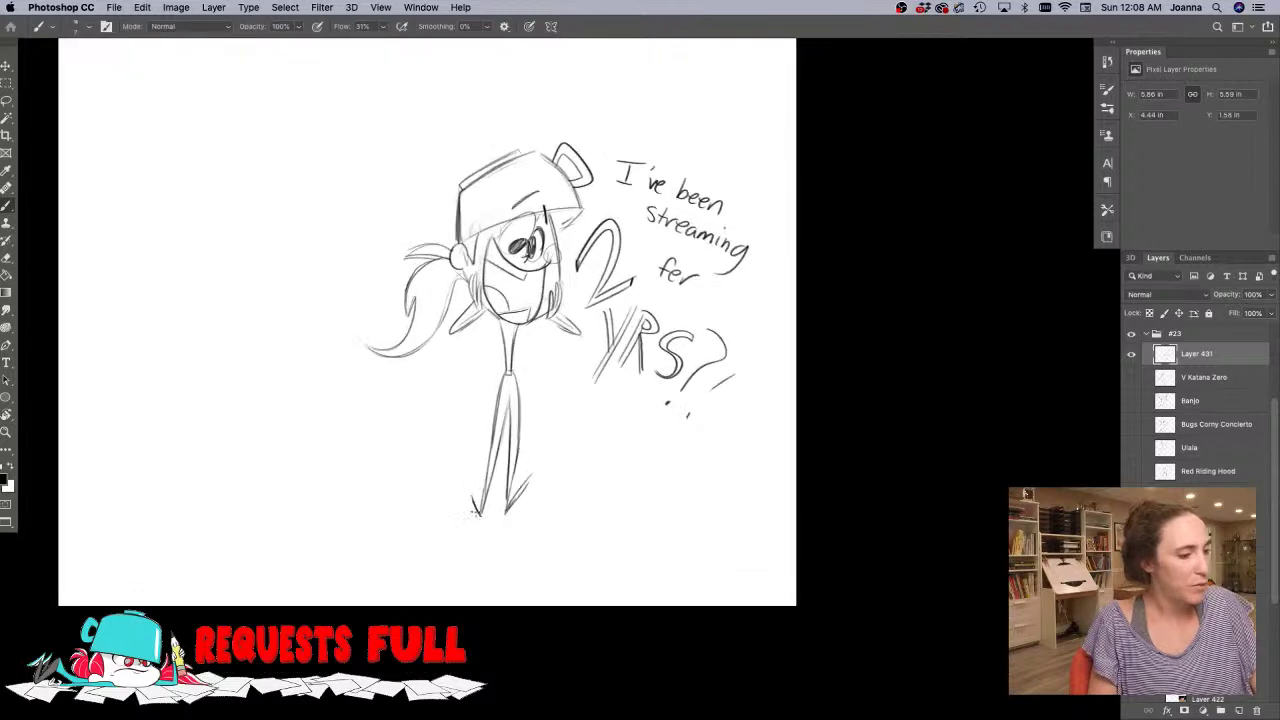
{"action": "left_click_drag", "start_coordinate": [468, 493], "coordinate": [467, 465]}
{"action": "left_click_drag", "start_coordinate": [507, 512], "coordinate": [538, 466]}
{"action": "left_click_drag", "start_coordinate": [538, 466], "coordinate": [510, 511]}
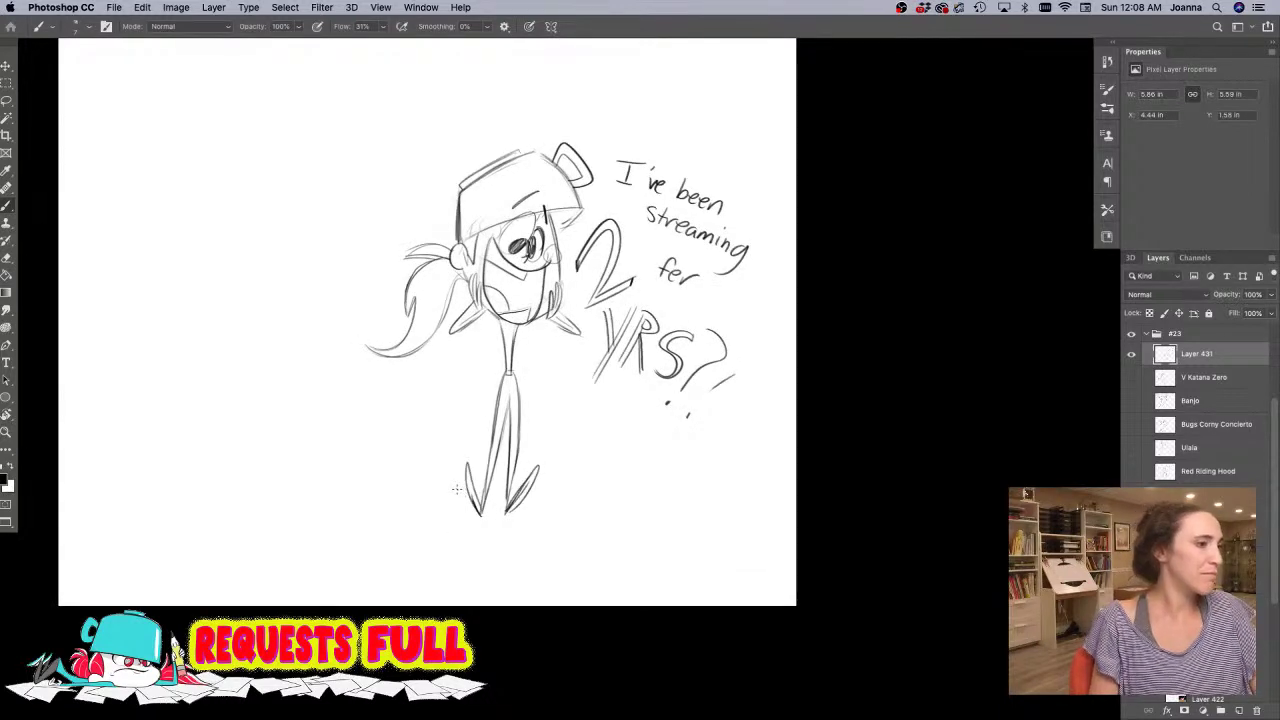
{"action": "mouse_move", "coordinate": [485, 263]}
{"action": "left_mouse_down"}
{"action": "mouse_move", "coordinate": [516, 310]}
{"action": "mouse_move", "coordinate": [552, 306]}
{"action": "left_mouse_up"}
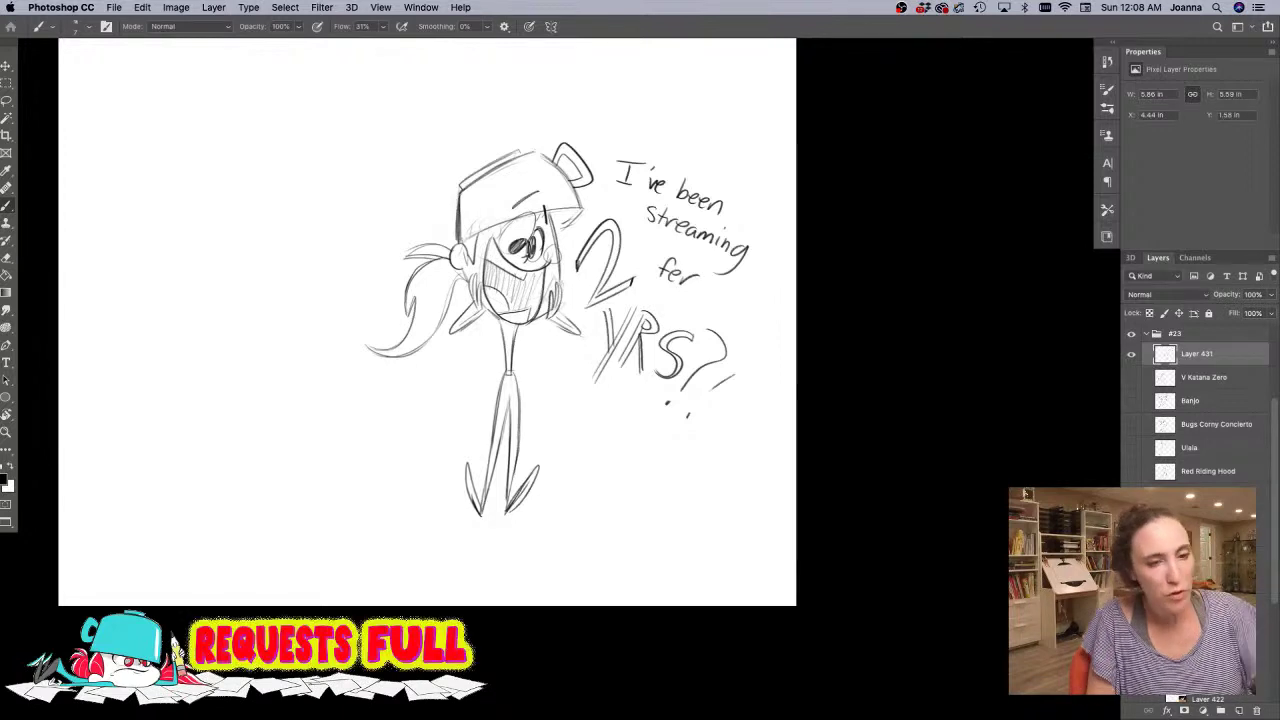
- Hide the finished Layer 431 sketch, and show and select the Red Riding Hood layer
{"action": "left_click", "coordinate": [1130, 356]}
{"action": "left_click", "coordinate": [1133, 471]}
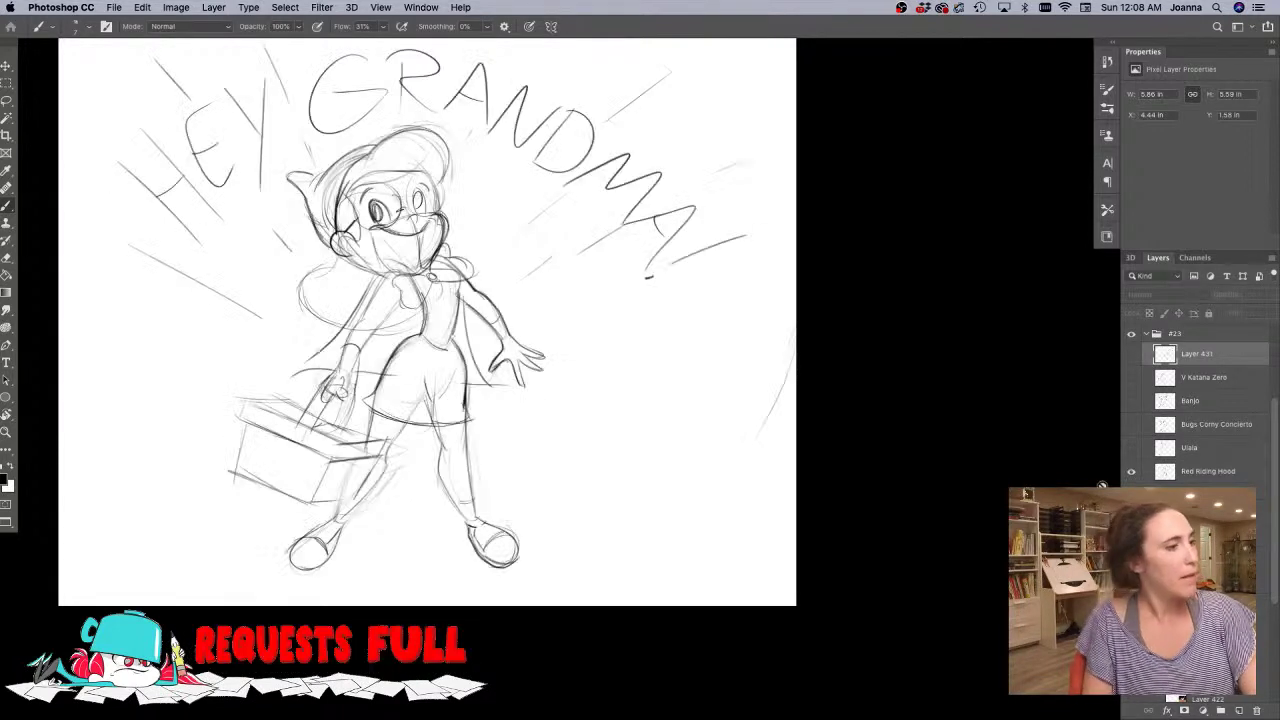
{"action": "left_click_drag", "start_coordinate": [186, 437], "coordinate": [241, 508]}
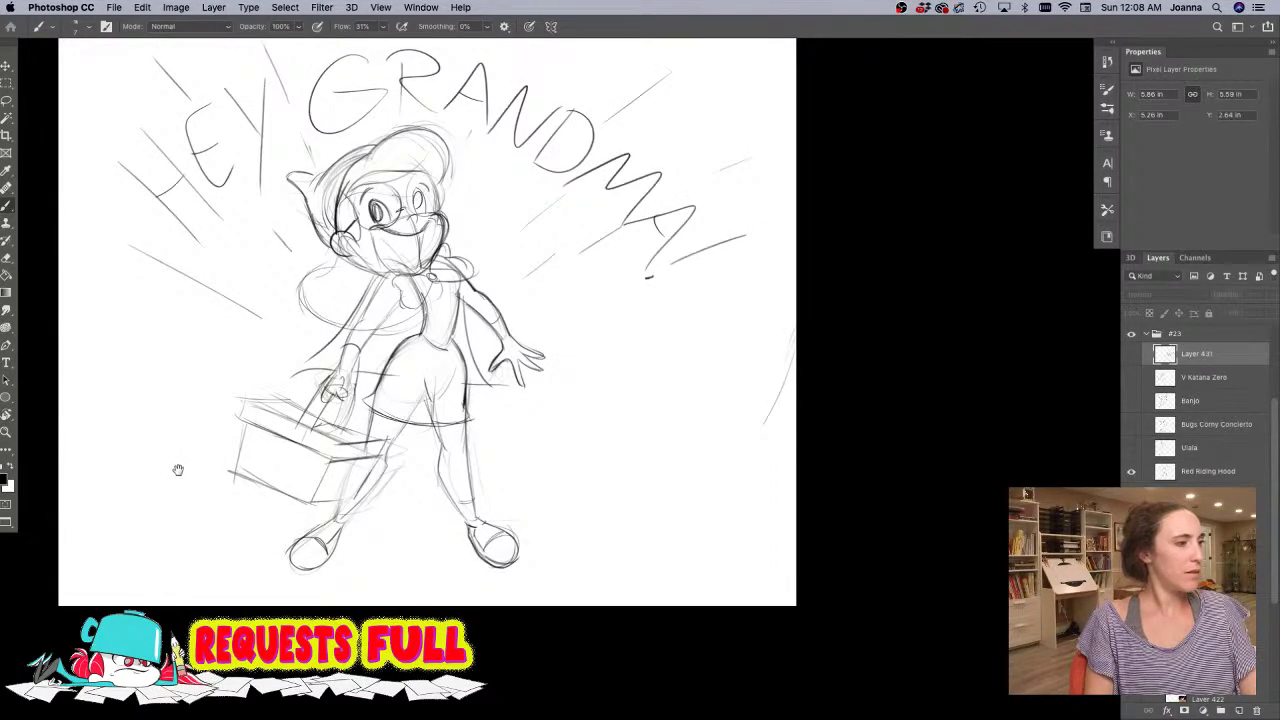
{"action": "left_click_drag", "start_coordinate": [178, 470], "coordinate": [231, 522]}
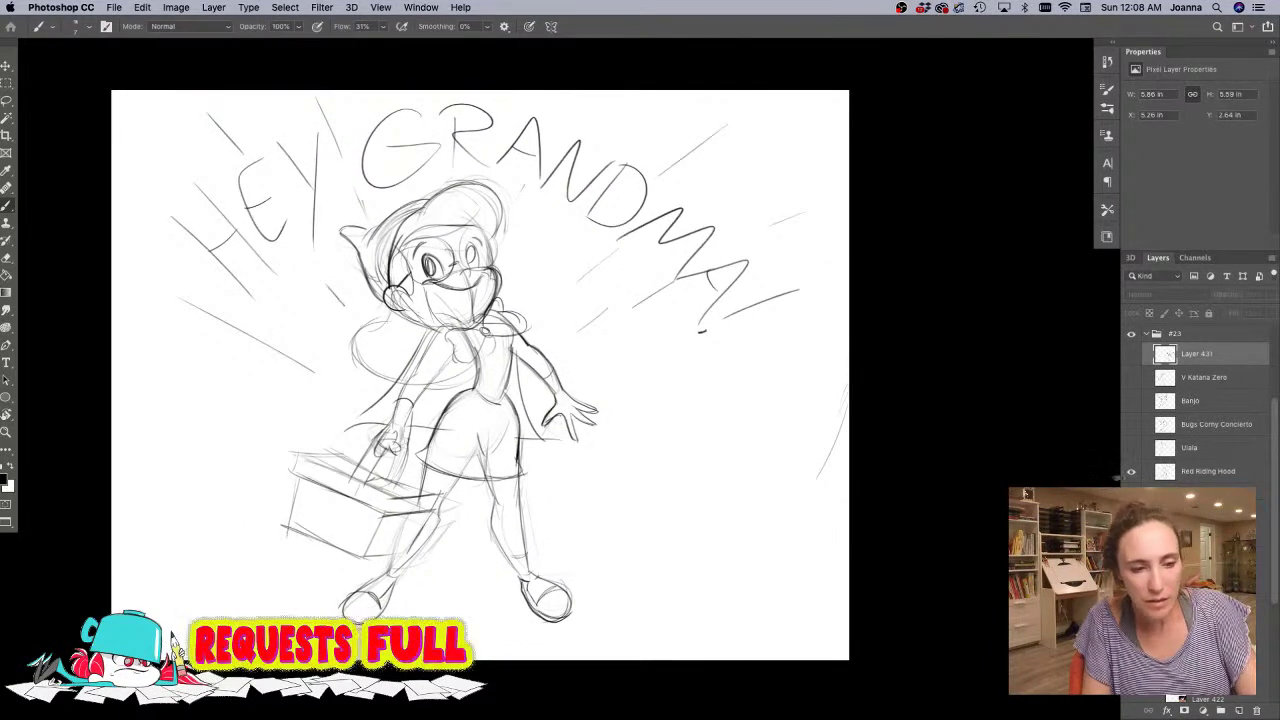
{"action": "left_click", "coordinate": [1148, 467]}
- Fade the rough Red Riding Hood figure and basket with a soft eraser enlarged to size 500
{"action": "key", "text": "e"}
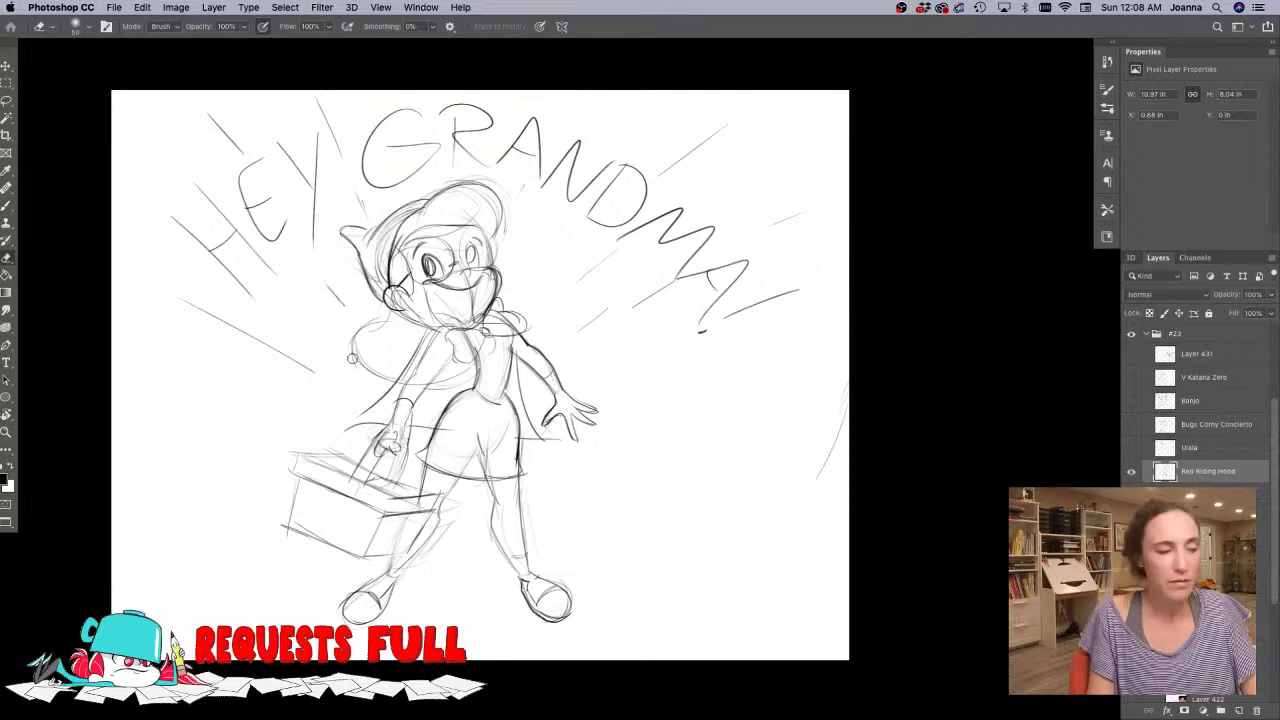
{"action": "key", "text": "bracketright"}
{"action": "key", "text": "bracketright"}
{"action": "key", "text": "bracketright"}
{"action": "key", "text": "bracketright"}
{"action": "key", "text": "bracketright"}
{"action": "key", "text": "bracketright"}
{"action": "key", "text": "bracketright"}
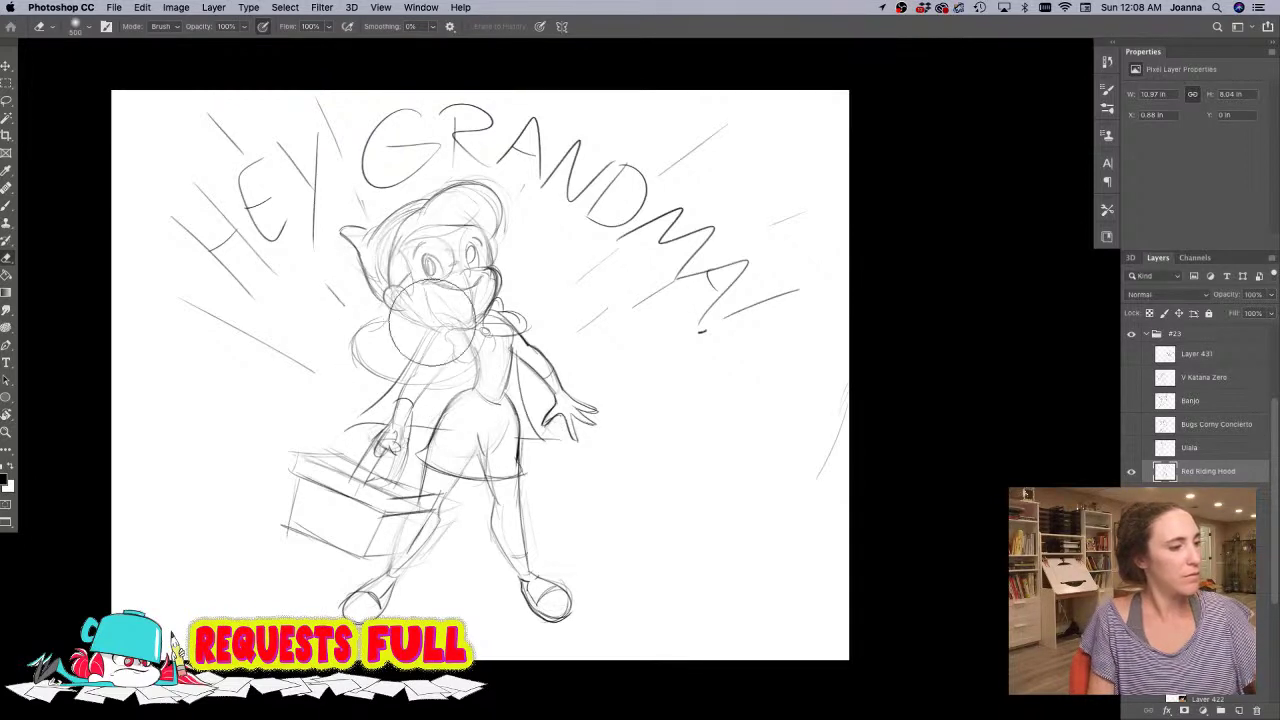
{"action": "mouse_move", "coordinate": [413, 387]}
{"action": "left_mouse_down"}
{"action": "mouse_move", "coordinate": [336, 573]}
{"action": "mouse_move", "coordinate": [530, 619]}
{"action": "mouse_move", "coordinate": [547, 547]}
{"action": "left_mouse_up"}
{"action": "left_click_drag", "start_coordinate": [426, 219], "coordinate": [451, 204]}
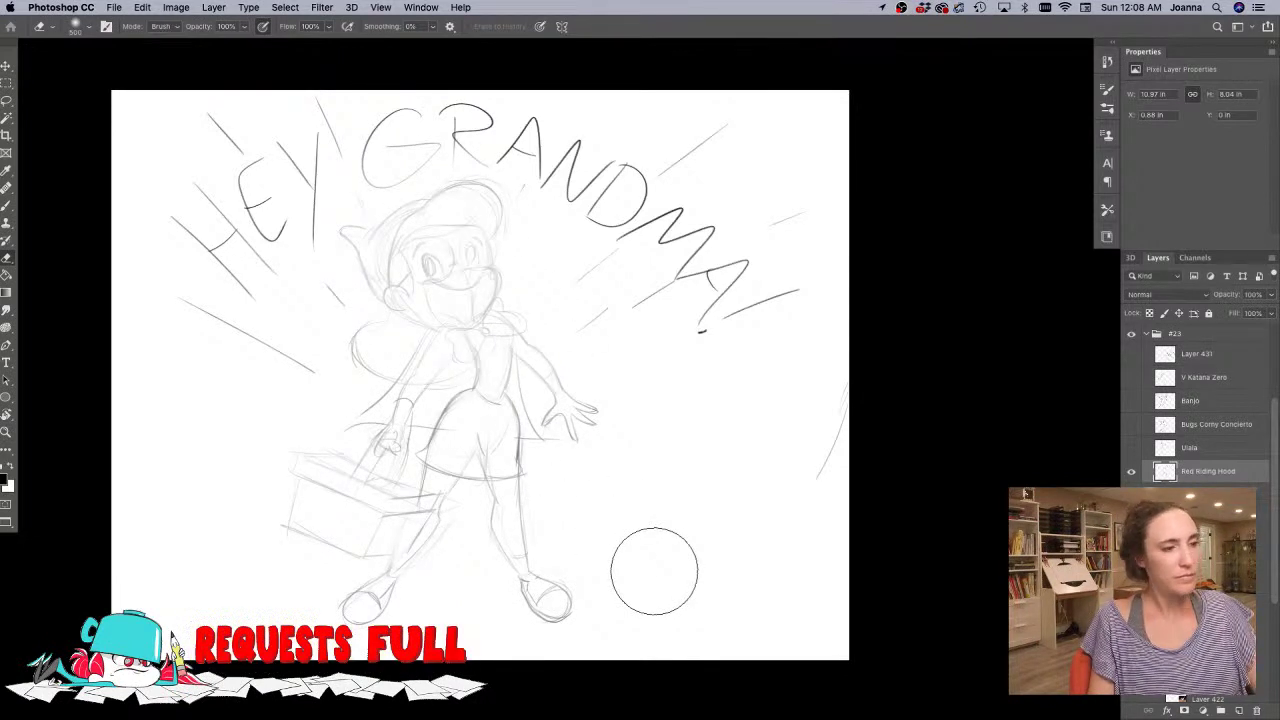
- Redraw the front contour of Red Riding Hood's face with a bold line from the forehead around the cheek to the chin
{"action": "key", "text": "b"}
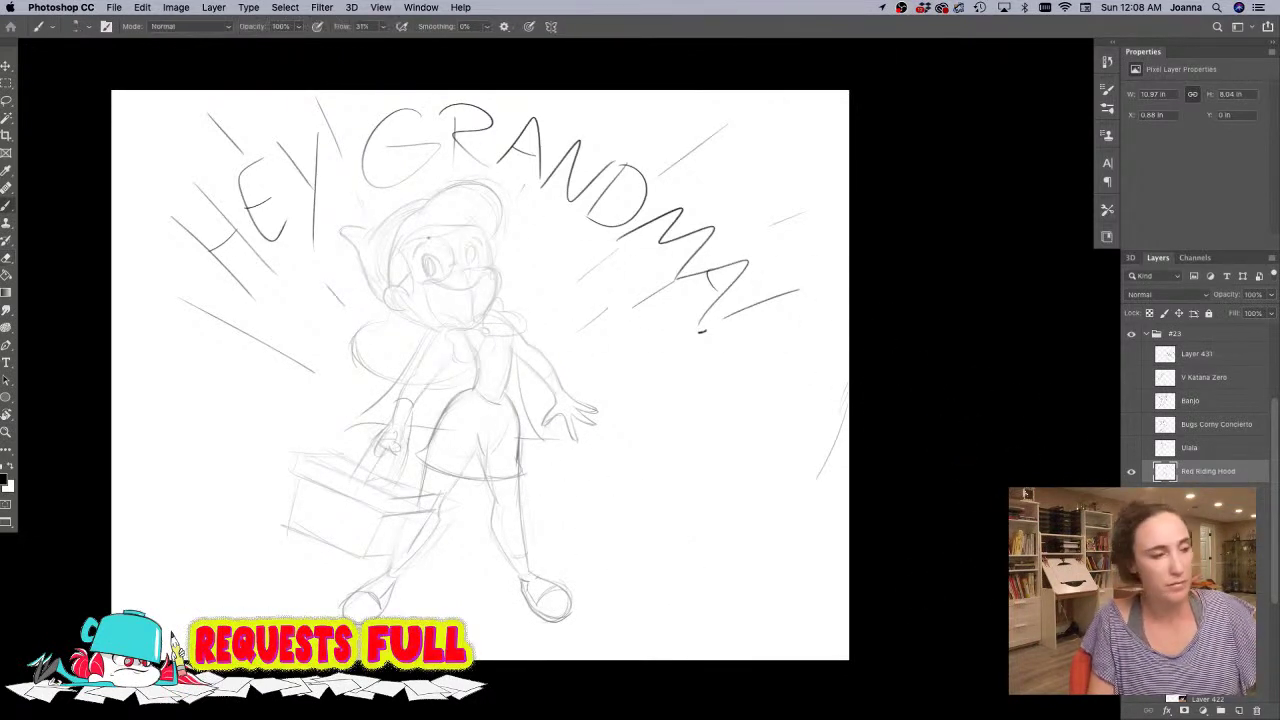
{"action": "scroll", "coordinate": [426, 232], "scroll_direction": "up", "scroll_amount": 2}
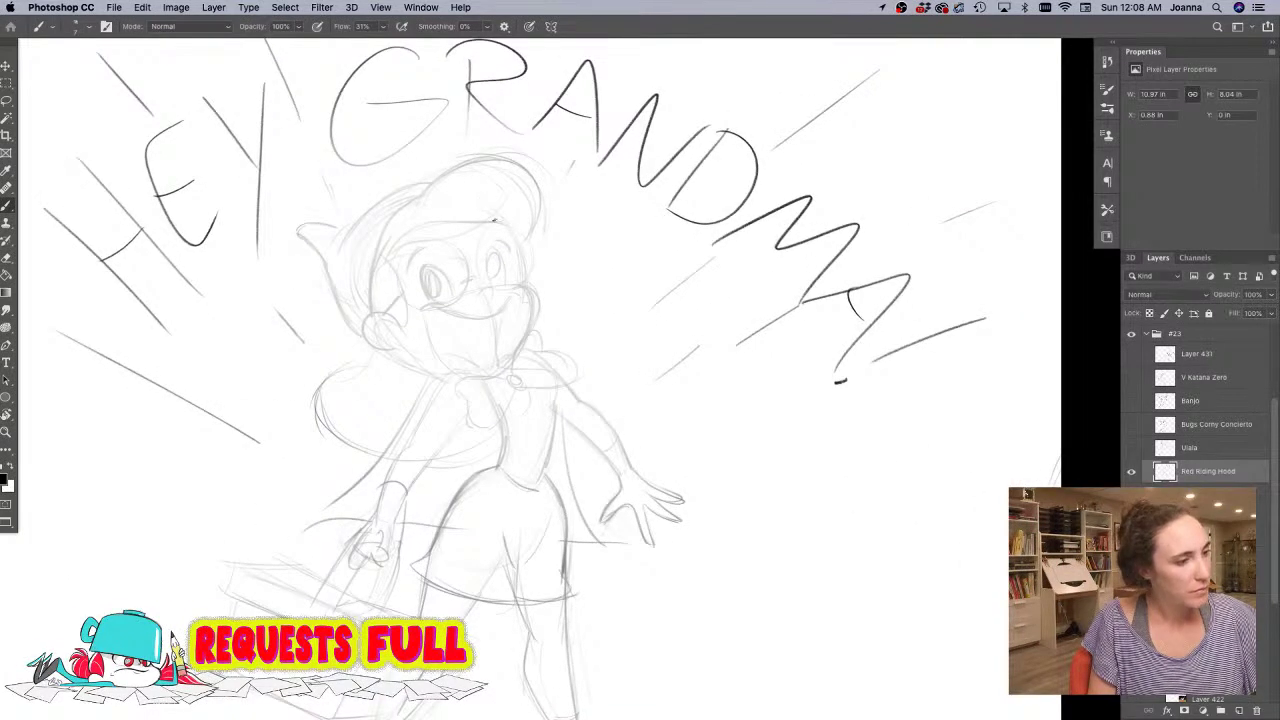
{"action": "mouse_move", "coordinate": [494, 220]}
{"action": "left_mouse_down"}
{"action": "mouse_move", "coordinate": [516, 282]}
{"action": "mouse_move", "coordinate": [510, 368]}
{"action": "left_mouse_up"}
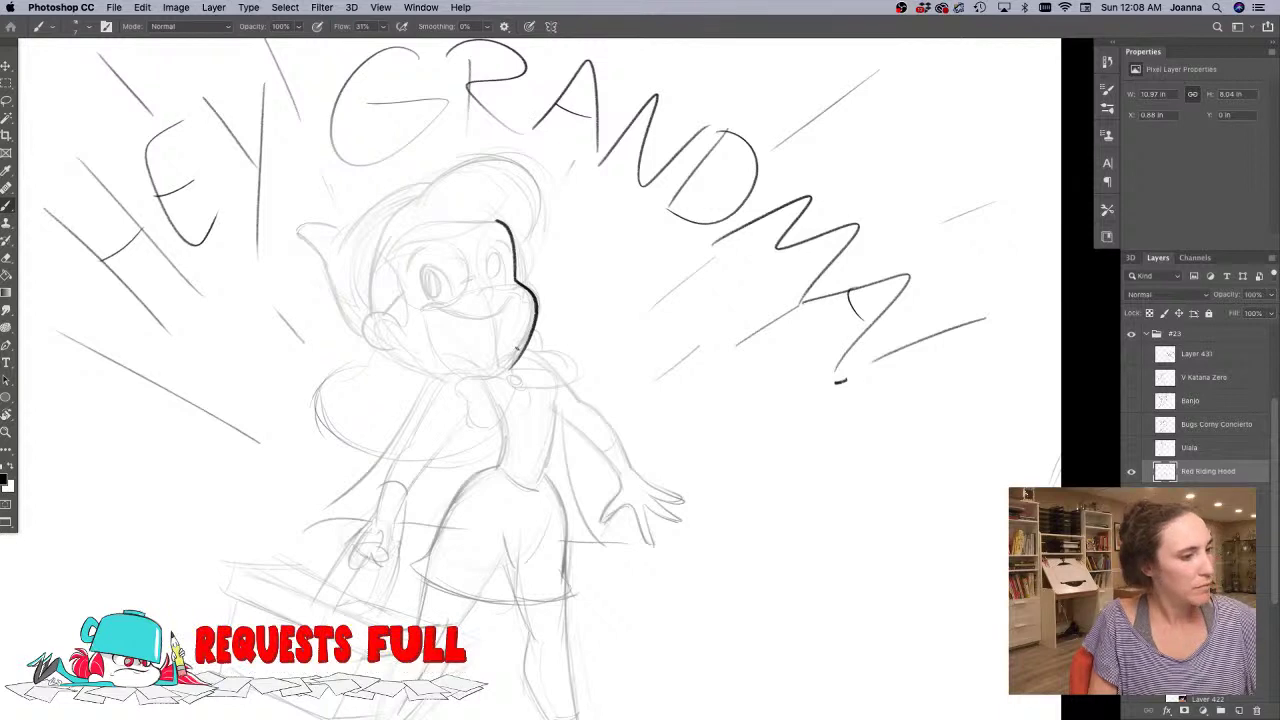
{"action": "left_click_drag", "start_coordinate": [526, 348], "coordinate": [501, 373]}
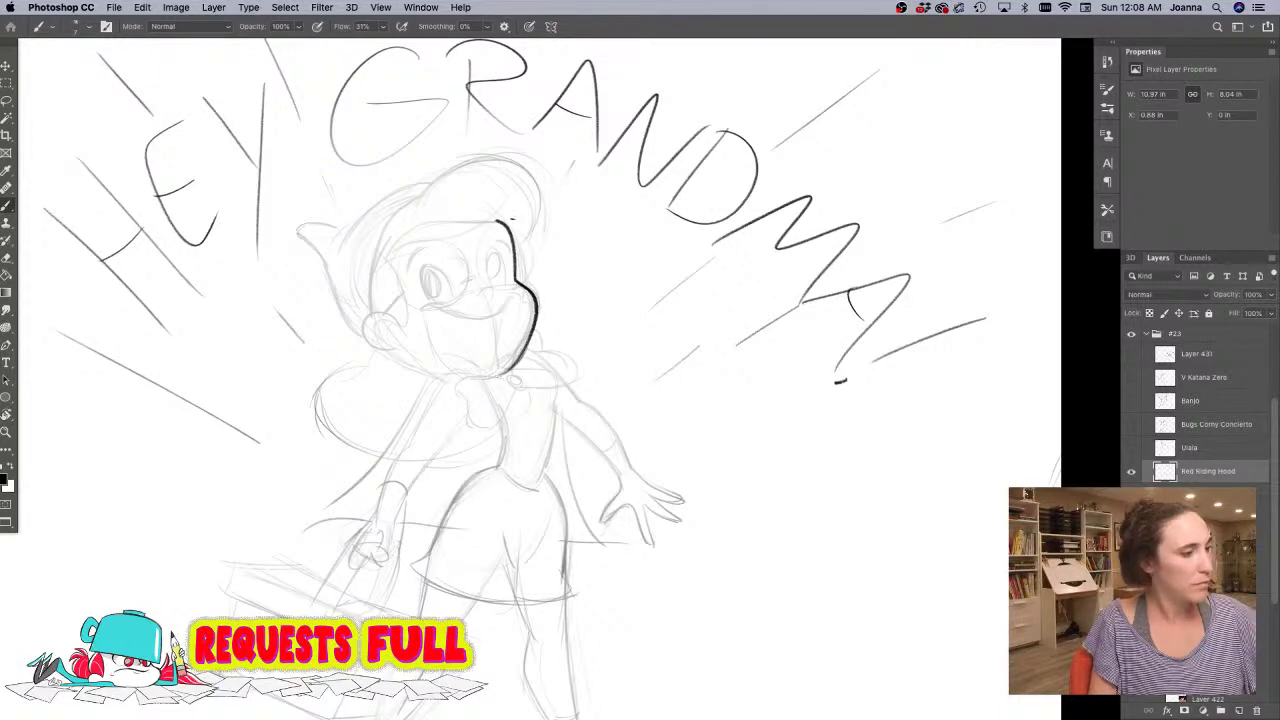
- Redraw Red Riding Hood's wide open smile with its tongue, and add the small nose above it
{"action": "mouse_move", "coordinate": [514, 298]}
{"action": "left_mouse_down"}
{"action": "mouse_move", "coordinate": [504, 311]}
{"action": "mouse_move", "coordinate": [418, 305]}
{"action": "mouse_move", "coordinate": [437, 356]}
{"action": "left_mouse_up"}
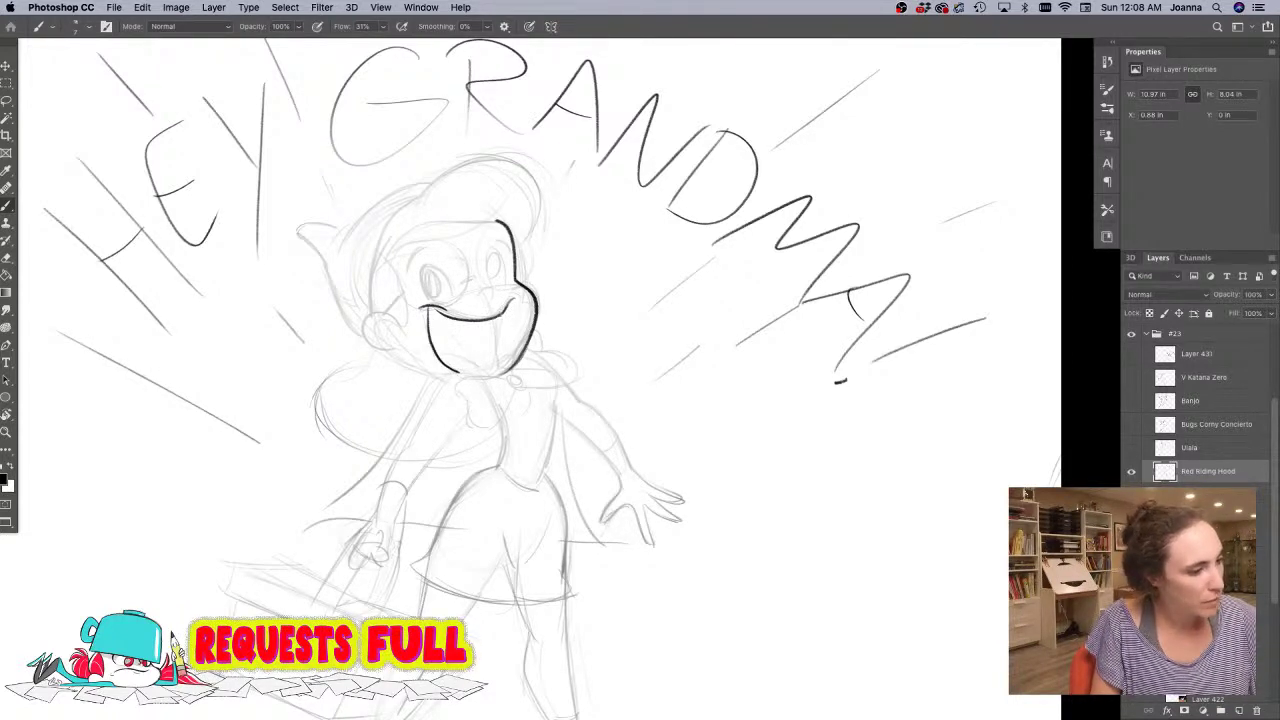
{"action": "mouse_move", "coordinate": [499, 330]}
{"action": "left_mouse_down"}
{"action": "mouse_move", "coordinate": [497, 356]}
{"action": "mouse_move", "coordinate": [472, 355]}
{"action": "mouse_move", "coordinate": [488, 374]}
{"action": "left_mouse_up"}
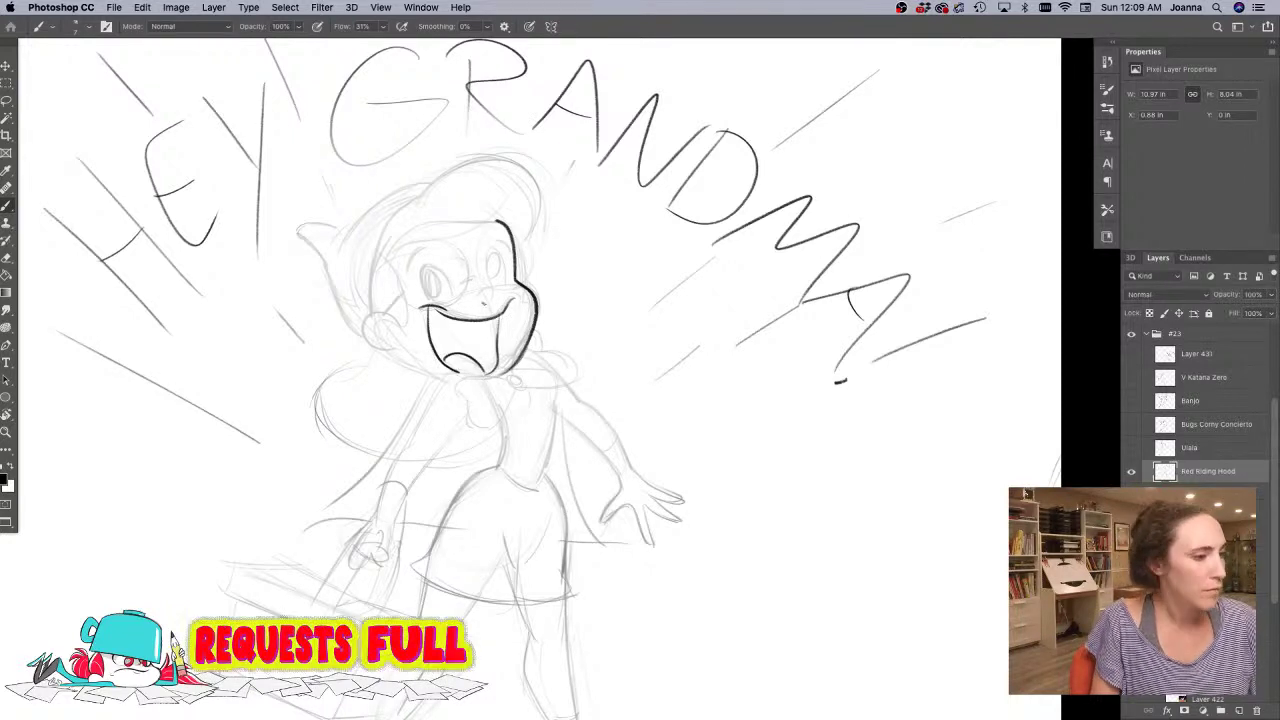
{"action": "mouse_move", "coordinate": [495, 290]}
{"action": "left_mouse_down"}
{"action": "mouse_move", "coordinate": [486, 305]}
{"action": "mouse_move", "coordinate": [491, 291]}
{"action": "left_mouse_up"}
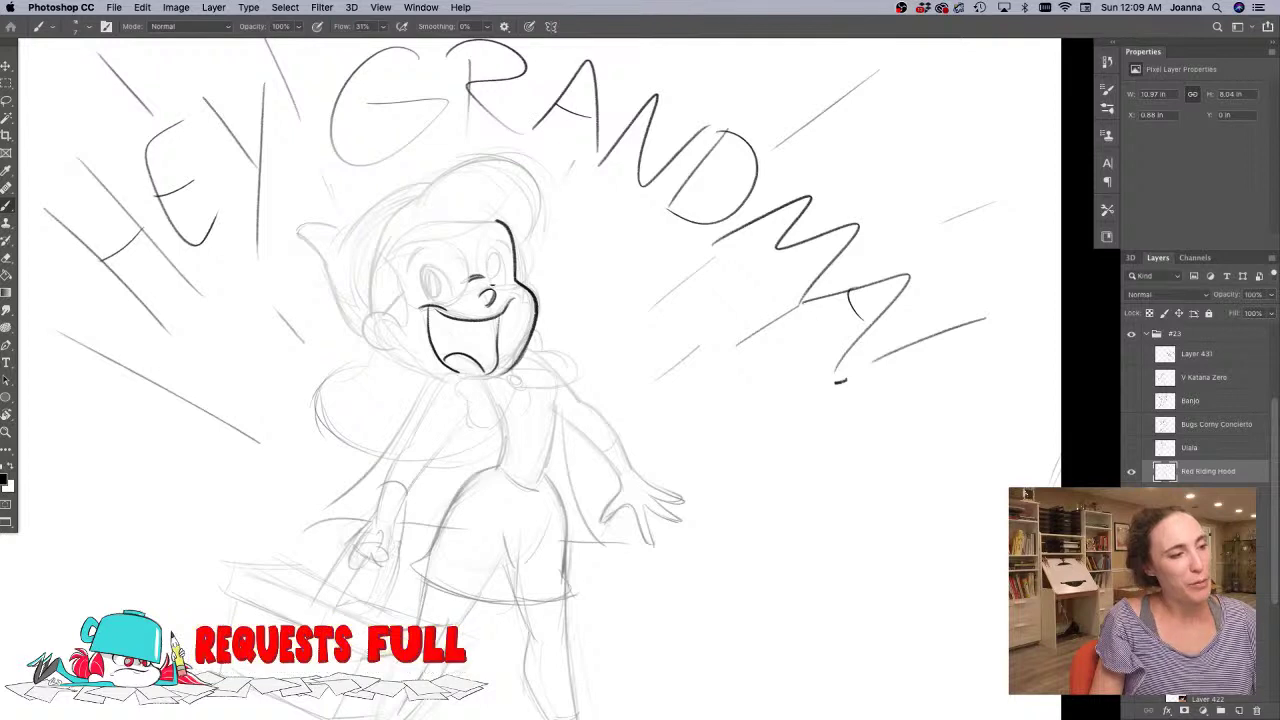
- Redraw both of Red Riding Hood's oval eyes with inner pupils, and reinforce the cheek contour
{"action": "left_click_drag", "start_coordinate": [498, 249], "coordinate": [502, 283]}
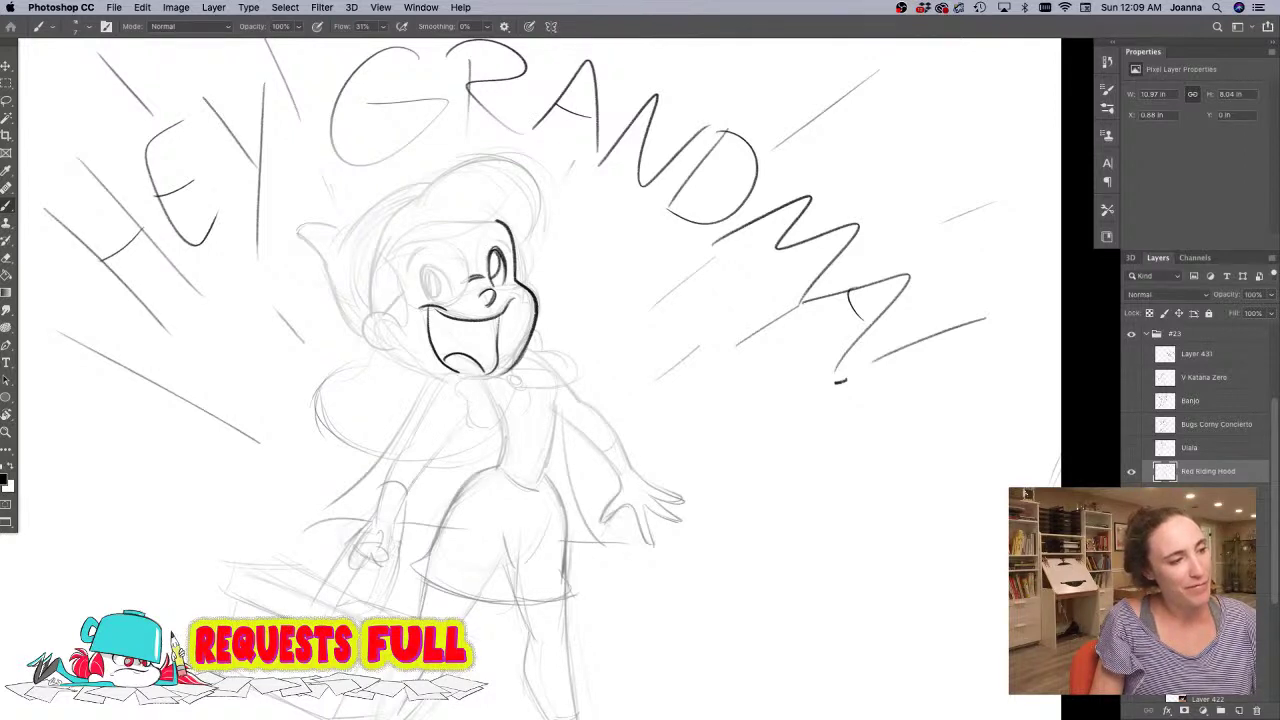
{"action": "left_click_drag", "start_coordinate": [422, 268], "coordinate": [453, 281]}
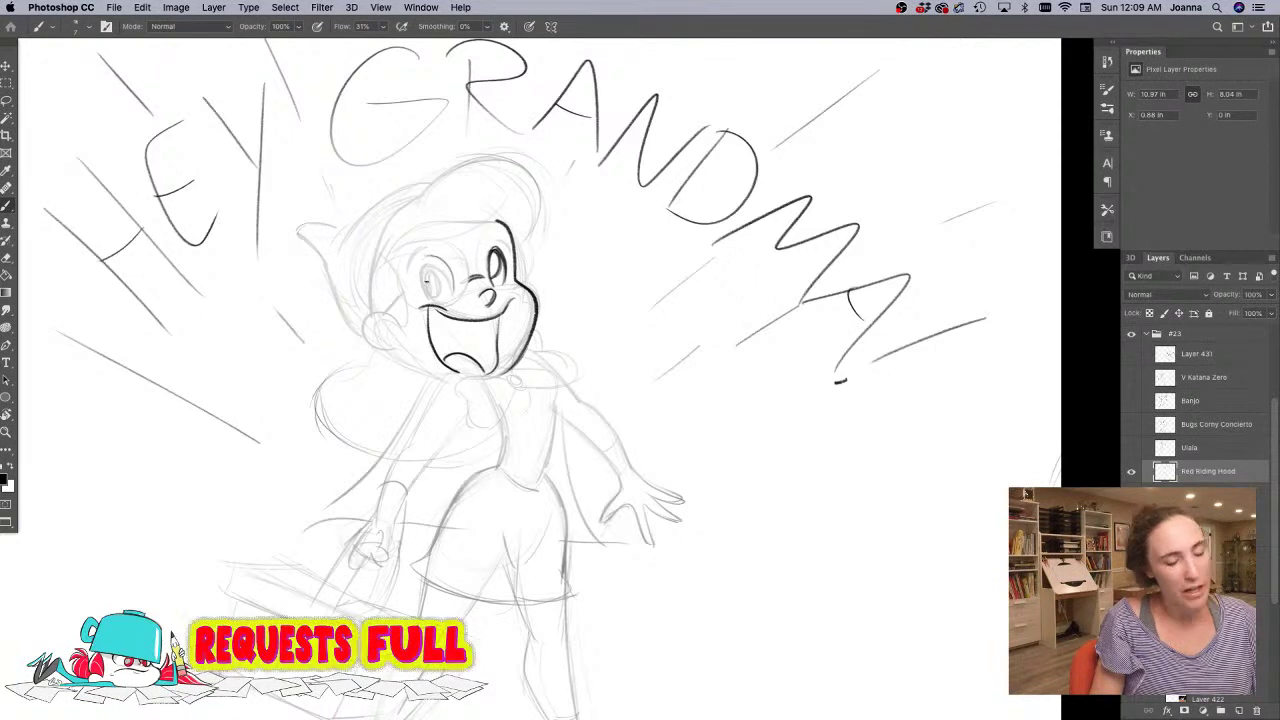
{"action": "key", "text": "super+z"}
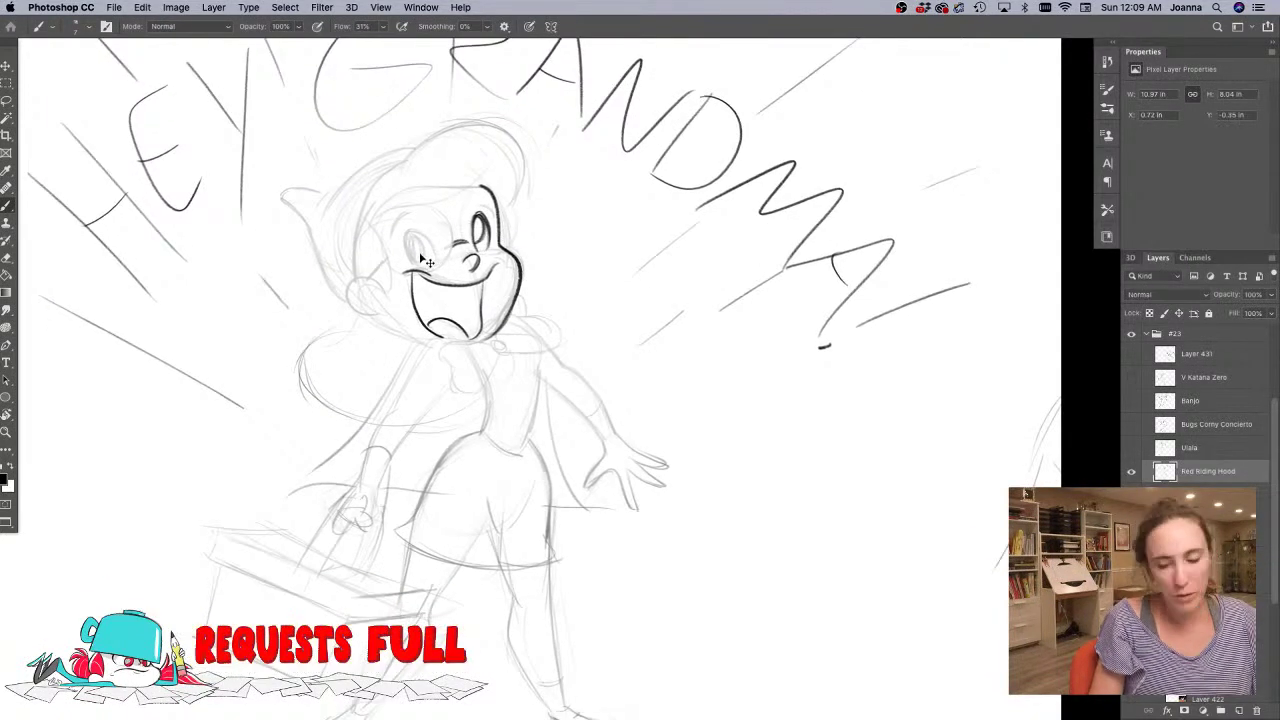
{"action": "key", "text": "super+z"}
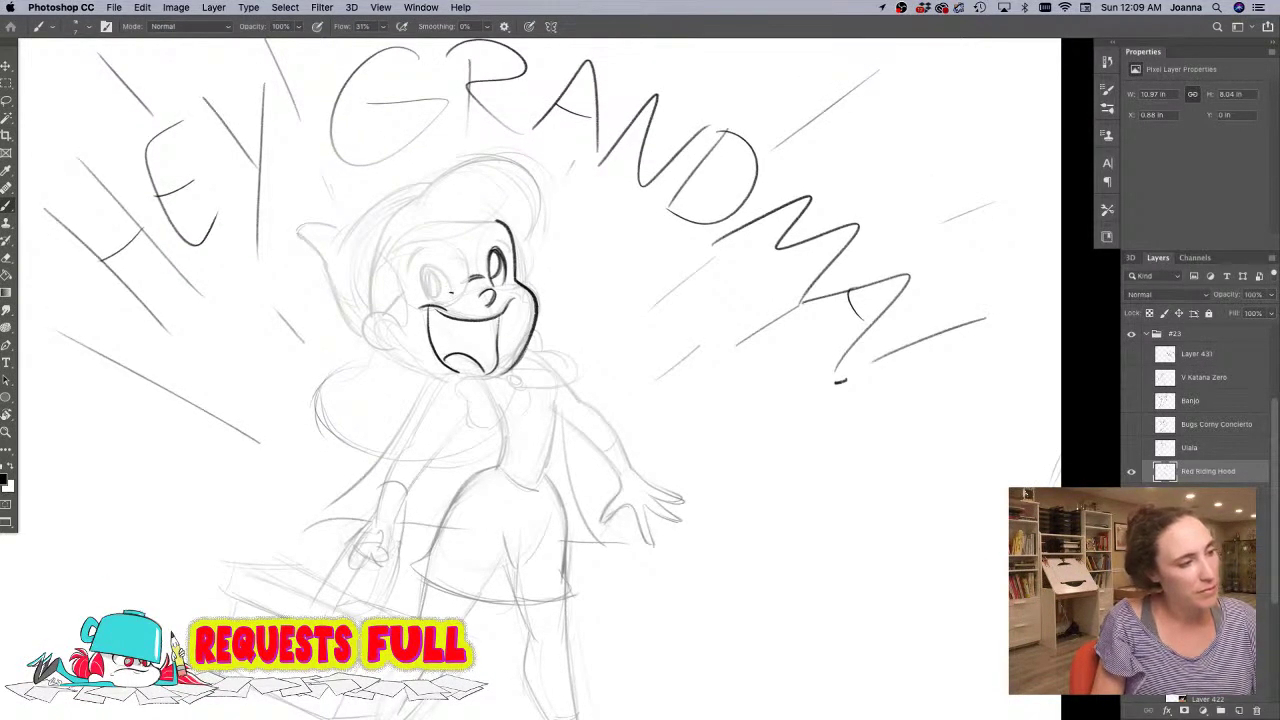
{"action": "mouse_move", "coordinate": [452, 293]}
{"action": "left_mouse_down"}
{"action": "mouse_move", "coordinate": [432, 262]}
{"action": "mouse_move", "coordinate": [421, 271]}
{"action": "mouse_move", "coordinate": [447, 278]}
{"action": "mouse_move", "coordinate": [424, 265]}
{"action": "mouse_move", "coordinate": [421, 285]}
{"action": "mouse_move", "coordinate": [438, 294]}
{"action": "left_mouse_up"}
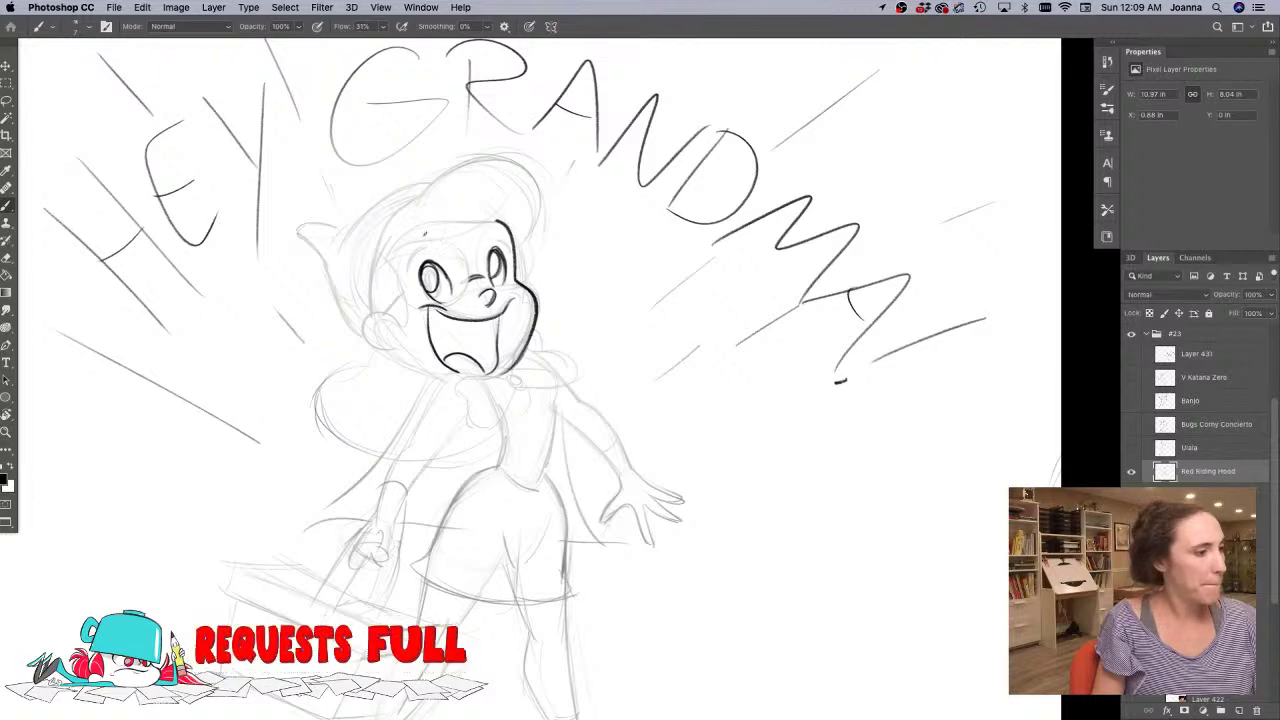
{"action": "left_click_drag", "start_coordinate": [538, 312], "coordinate": [514, 368]}
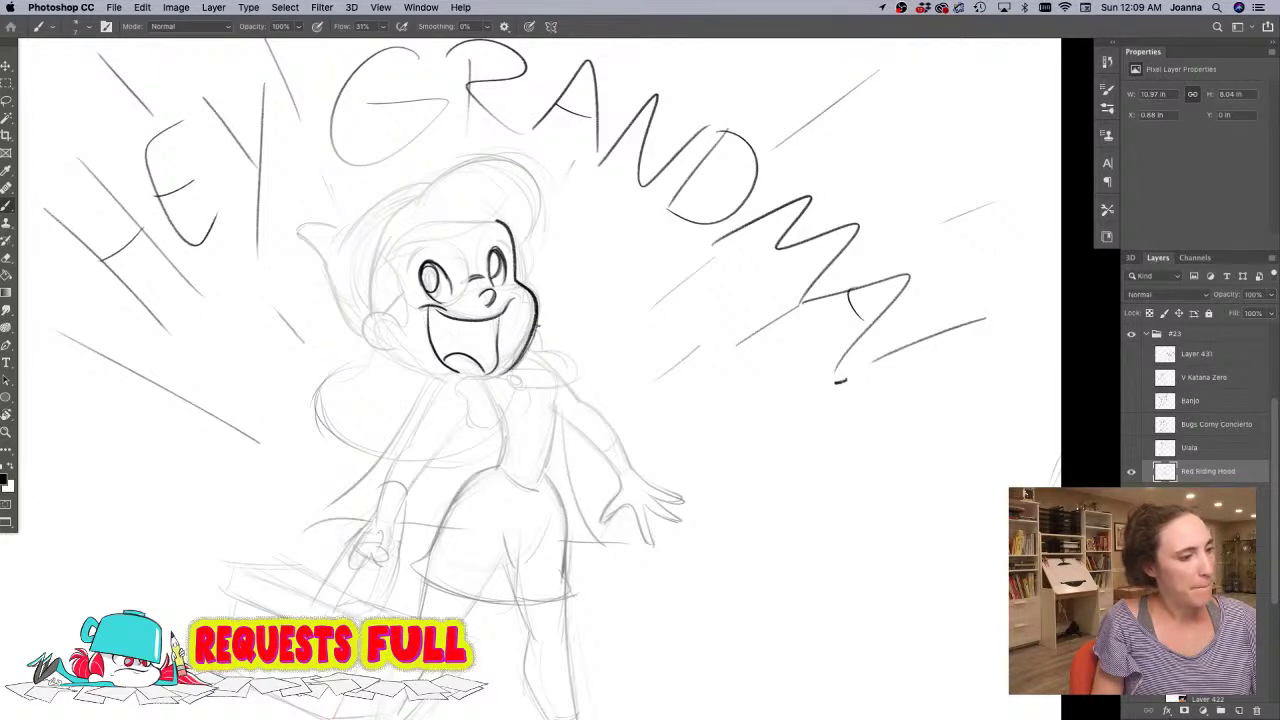
- Redraw Red Riding Hood's face side, ear and jawline with bold lines, and outline the rounded front hair puff above her forehead
{"action": "left_click_drag", "start_coordinate": [540, 282], "coordinate": [522, 330]}
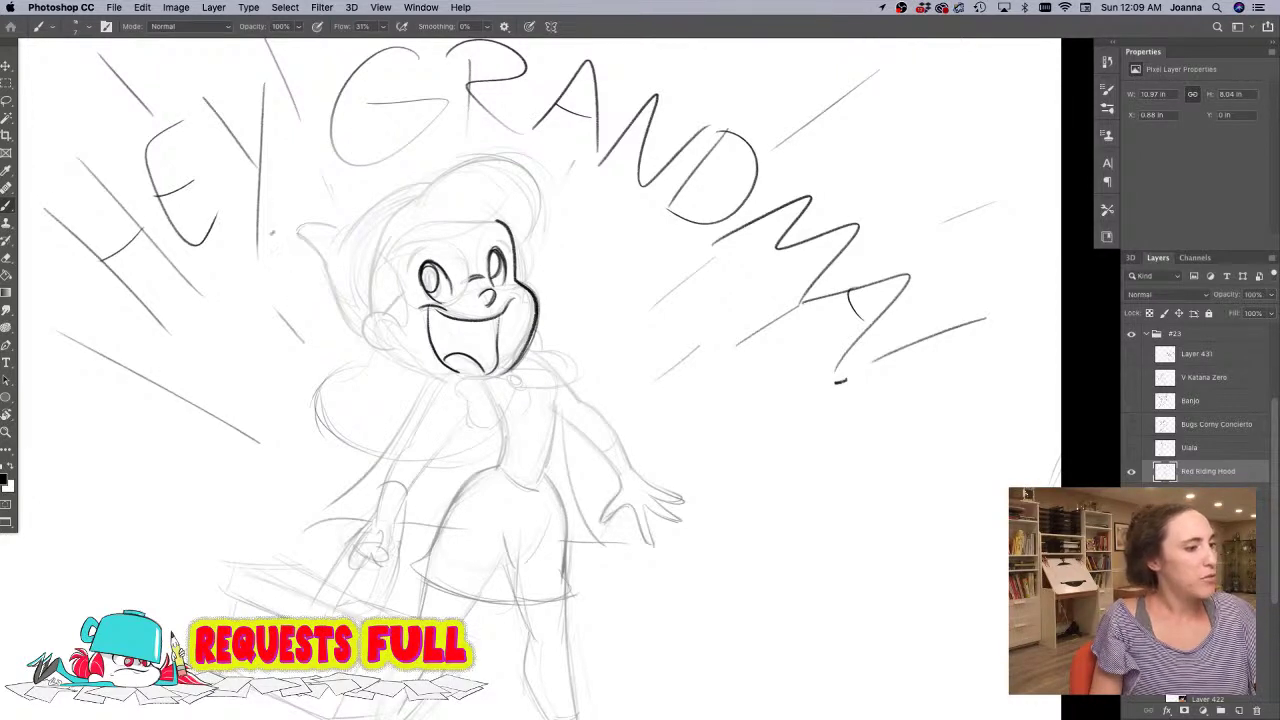
{"action": "mouse_move", "coordinate": [378, 250]}
{"action": "left_mouse_down"}
{"action": "mouse_move", "coordinate": [403, 306]}
{"action": "mouse_move", "coordinate": [395, 352]}
{"action": "mouse_move", "coordinate": [458, 373]}
{"action": "left_mouse_up"}
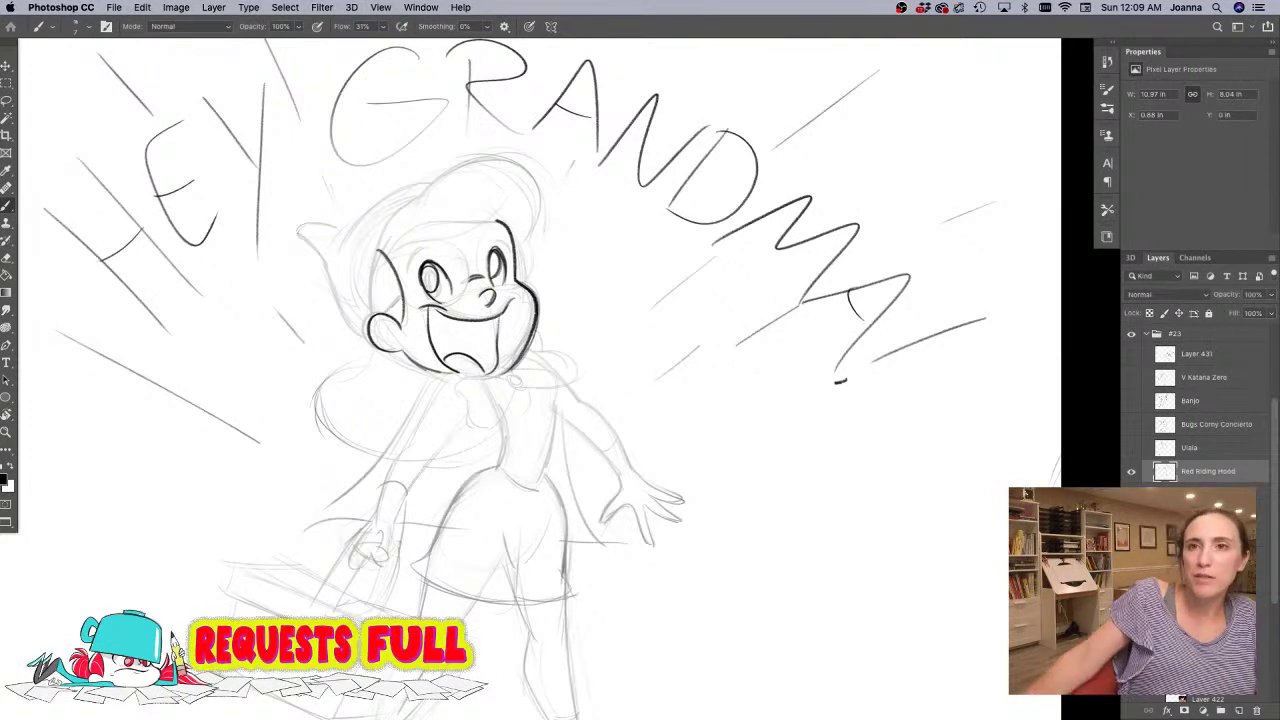
{"action": "key", "text": "super+Tab"}
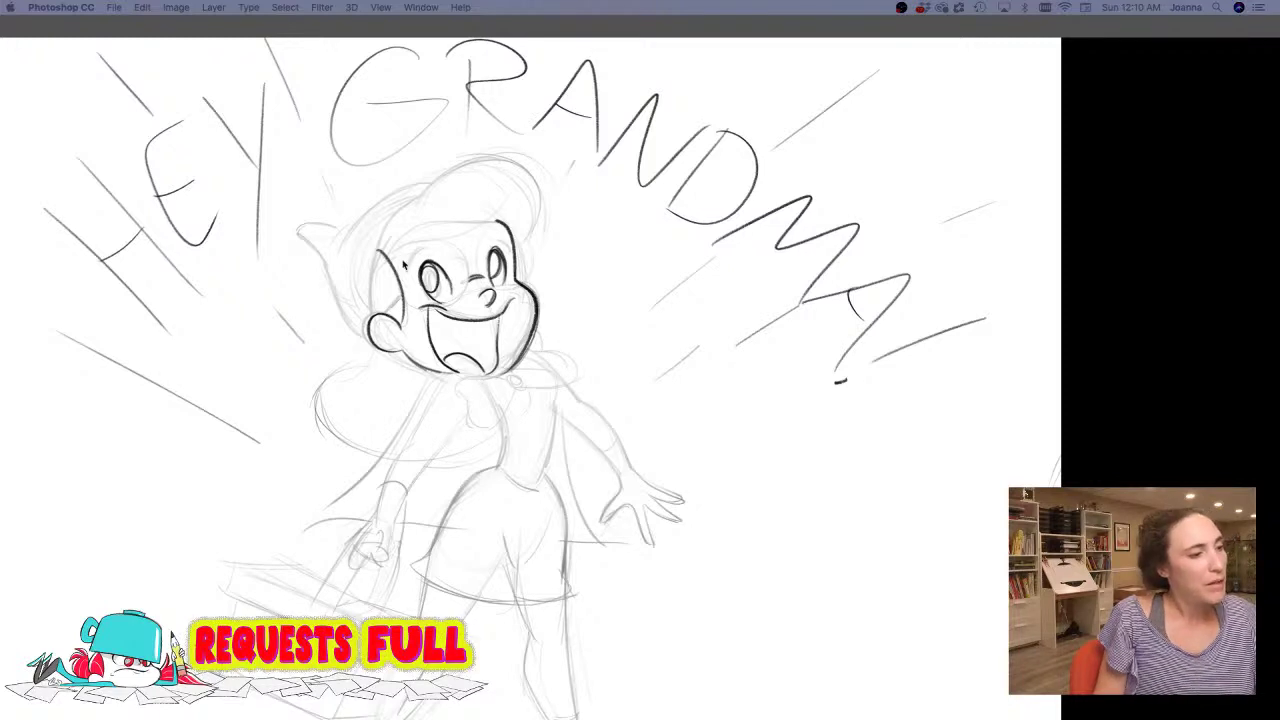
{"action": "key", "text": "Tab"}
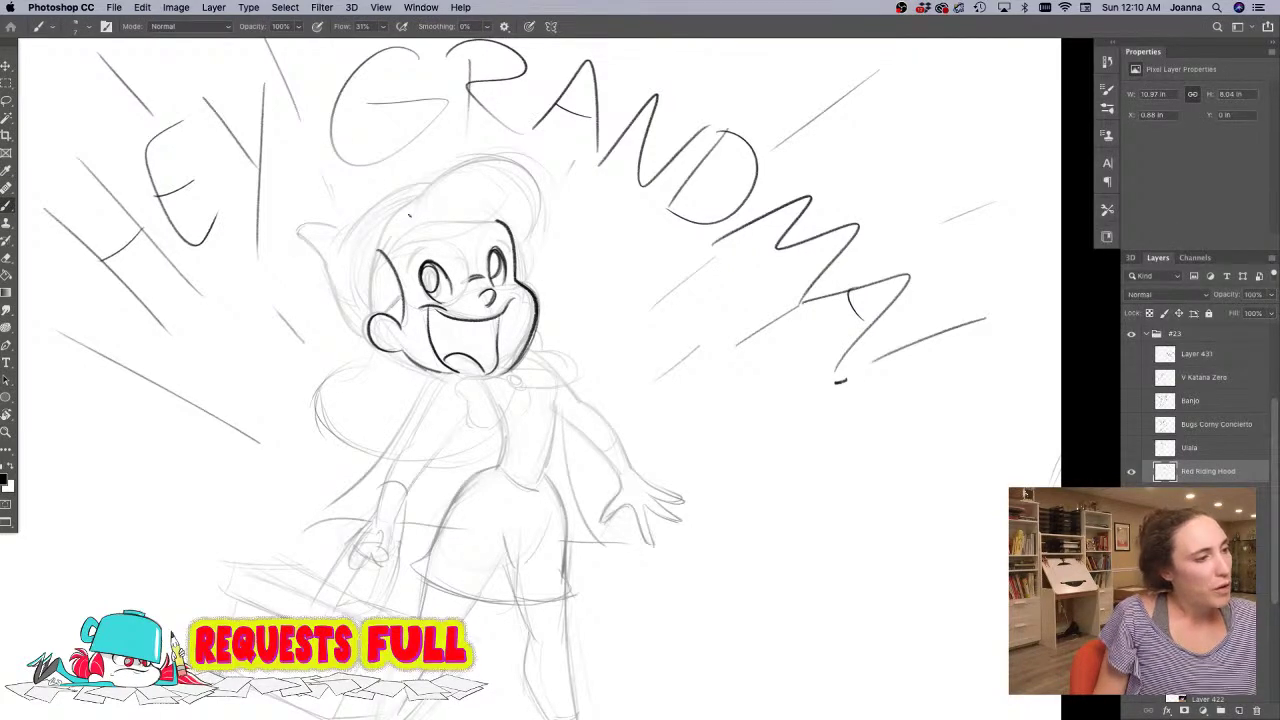
{"action": "mouse_move", "coordinate": [409, 213]}
{"action": "left_mouse_down"}
{"action": "mouse_move", "coordinate": [477, 160]}
{"action": "mouse_move", "coordinate": [522, 172]}
{"action": "mouse_move", "coordinate": [545, 222]}
{"action": "left_mouse_up"}
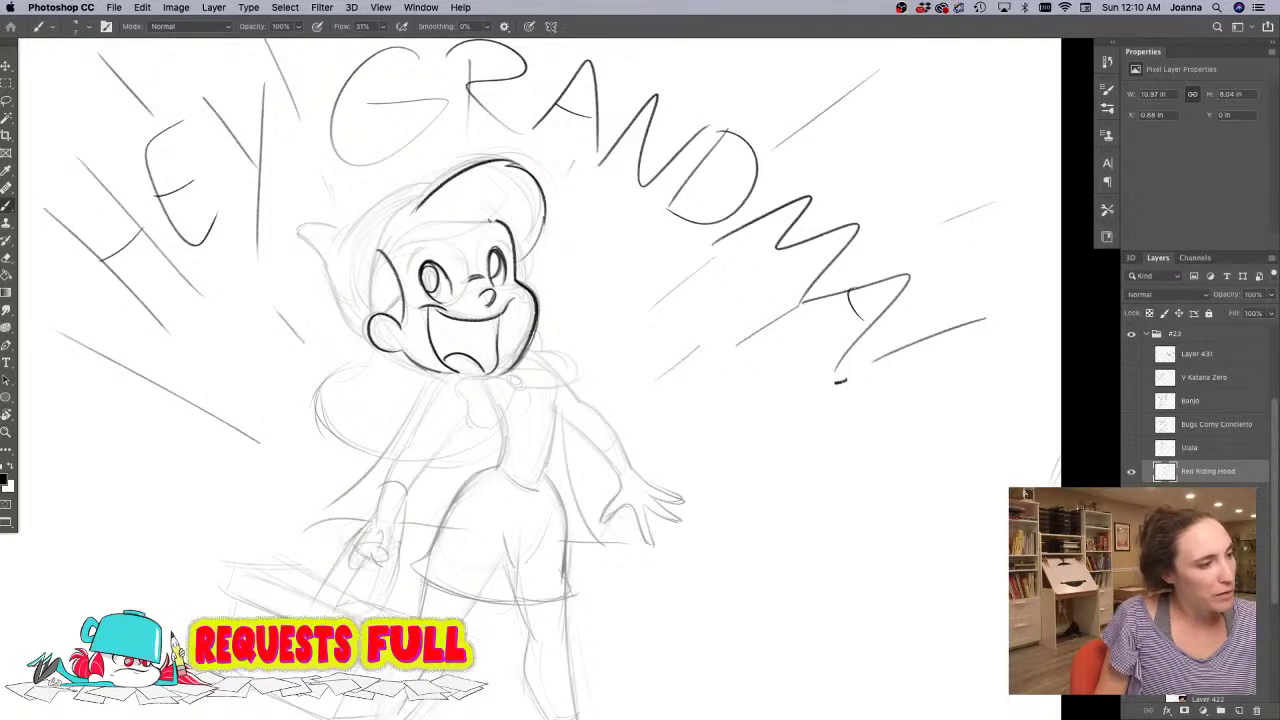
{"action": "mouse_move", "coordinate": [516, 220]}
{"action": "left_mouse_down"}
{"action": "mouse_move", "coordinate": [445, 230]}
{"action": "mouse_move", "coordinate": [390, 258]}
{"action": "left_mouse_up"}
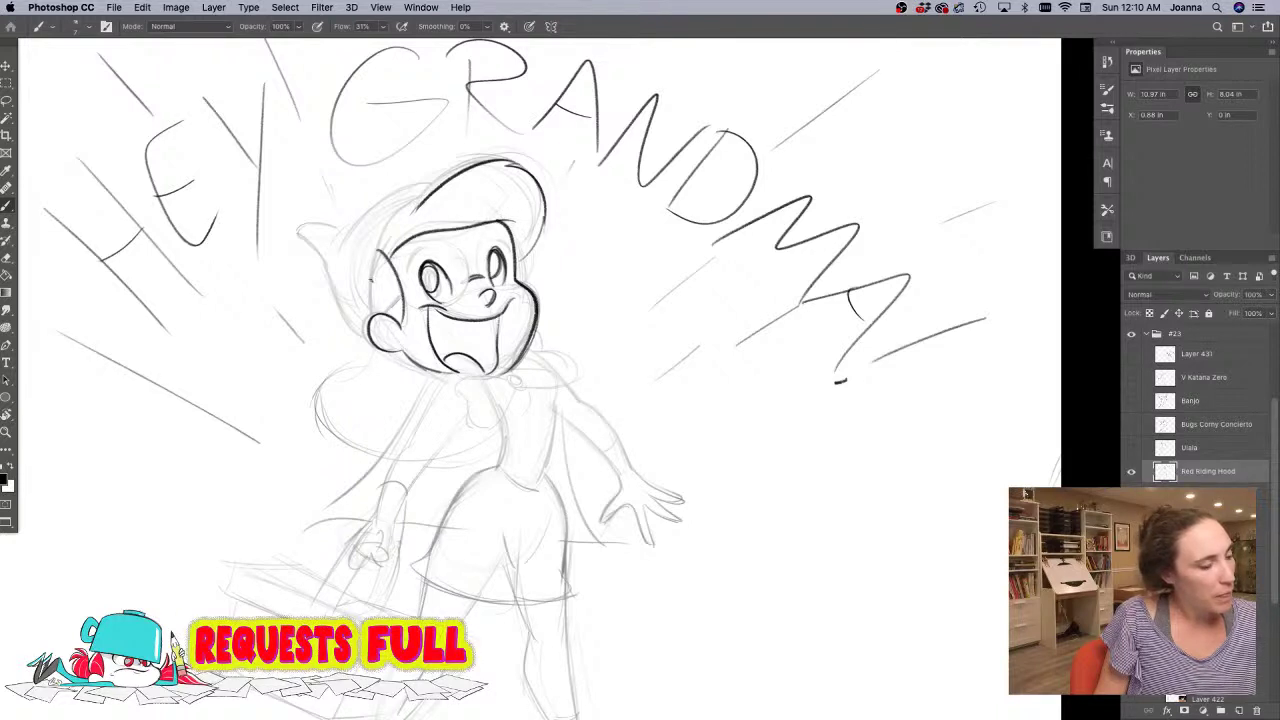
{"action": "key", "text": "super+z"}
{"action": "key", "text": "super+z"}
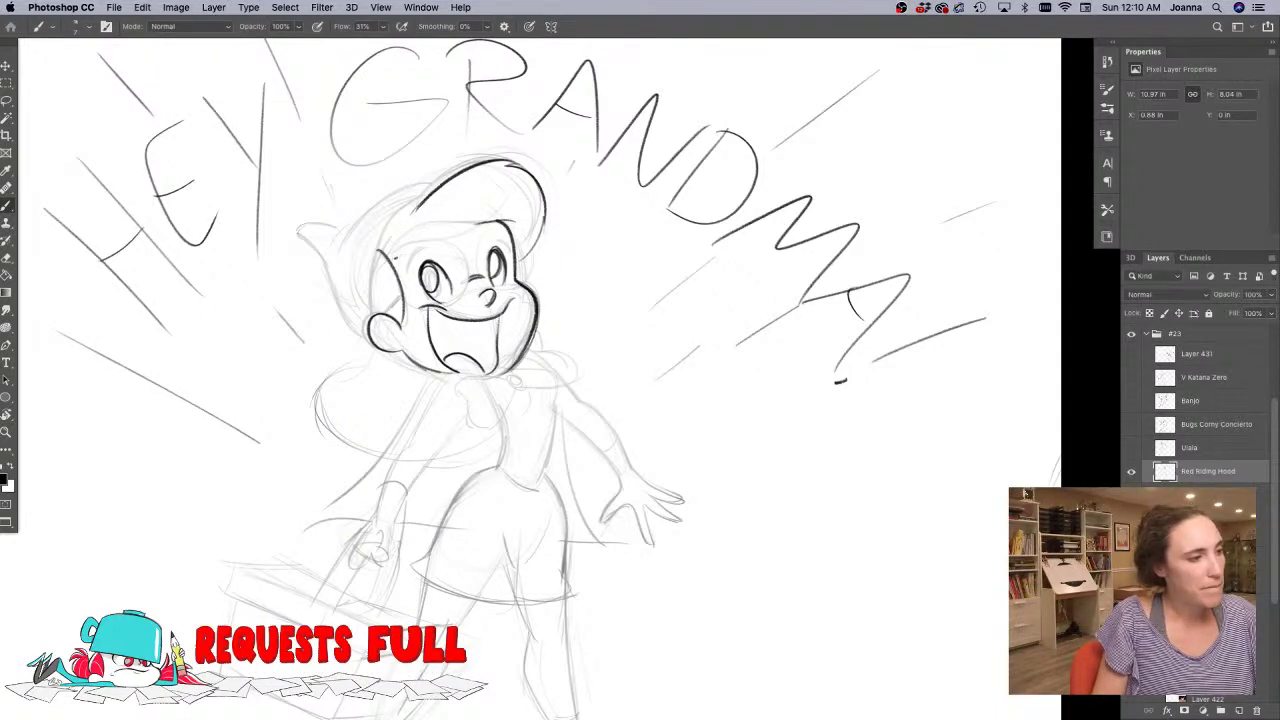
- Redraw Red Riding Hood's hairline as one bold arched line across the forehead, from the temple to the front of the face
{"action": "left_click_drag", "start_coordinate": [392, 256], "coordinate": [515, 228]}
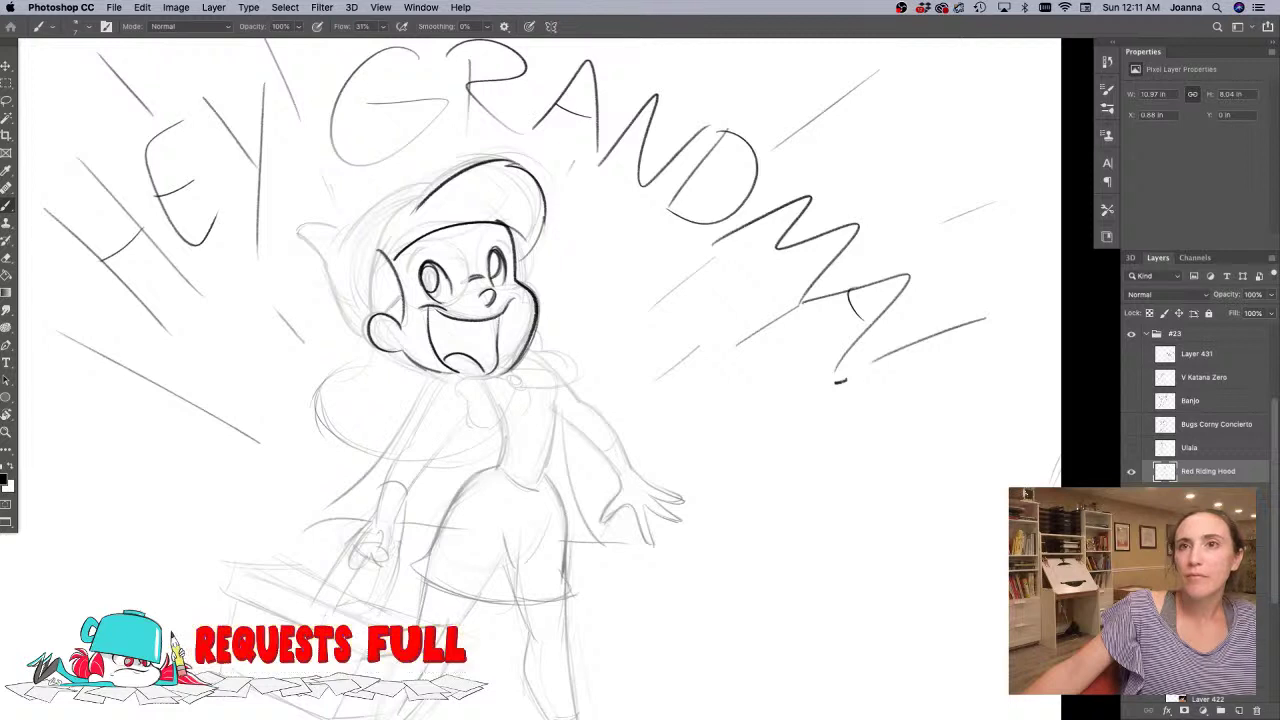
{"action": "key", "text": "Tab"}
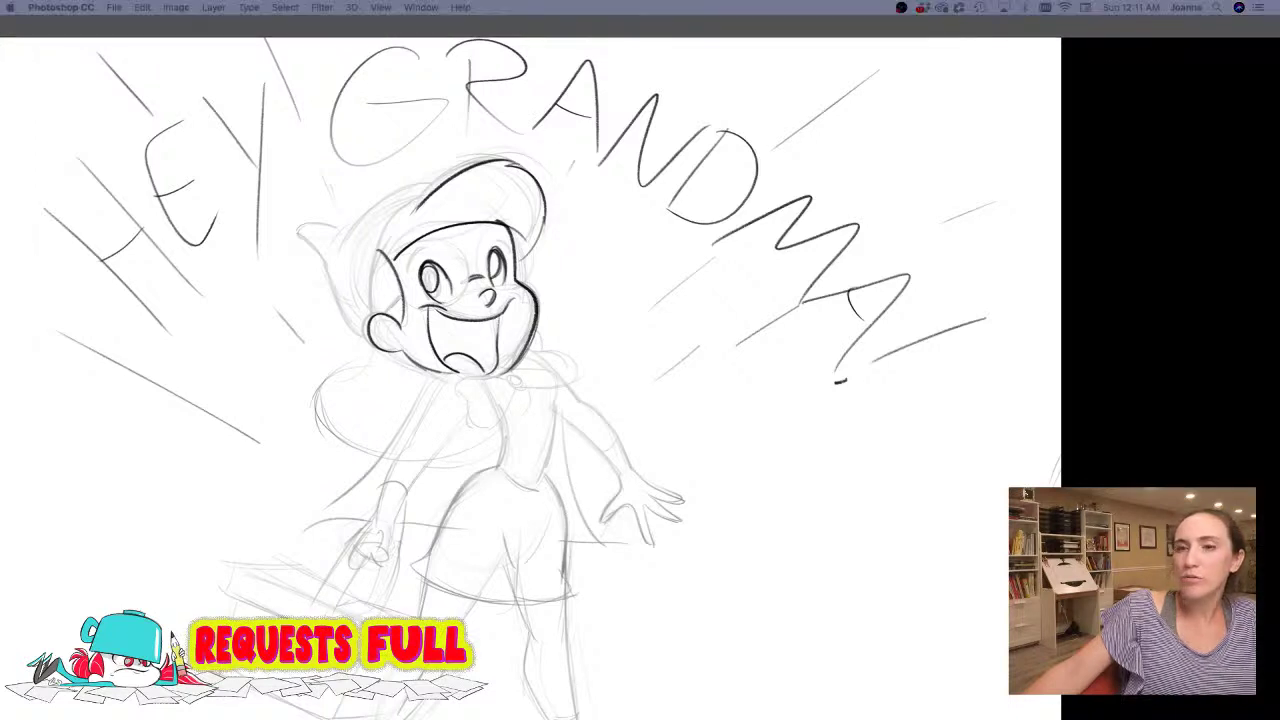
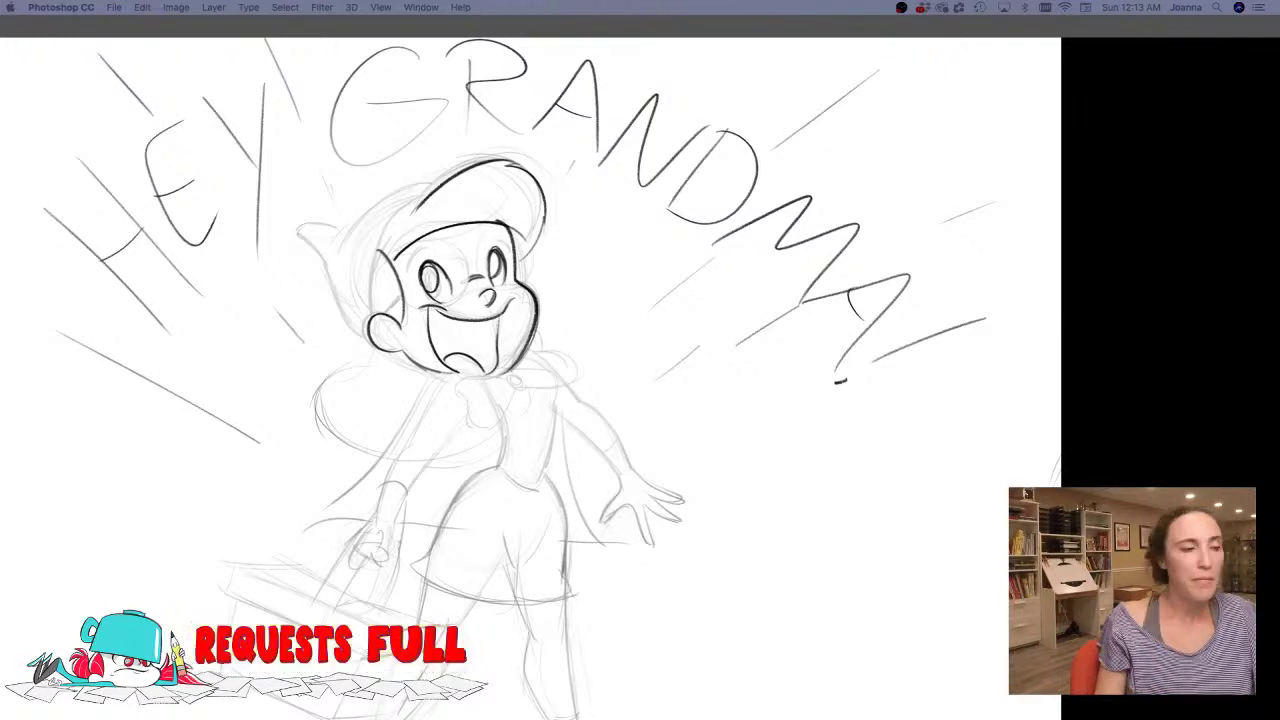
- Ink the hood's outline around the head on the Red Riding Hood layer, including the pointed tip and the back edge down to the ear
{"action": "key", "text": "Tab"}
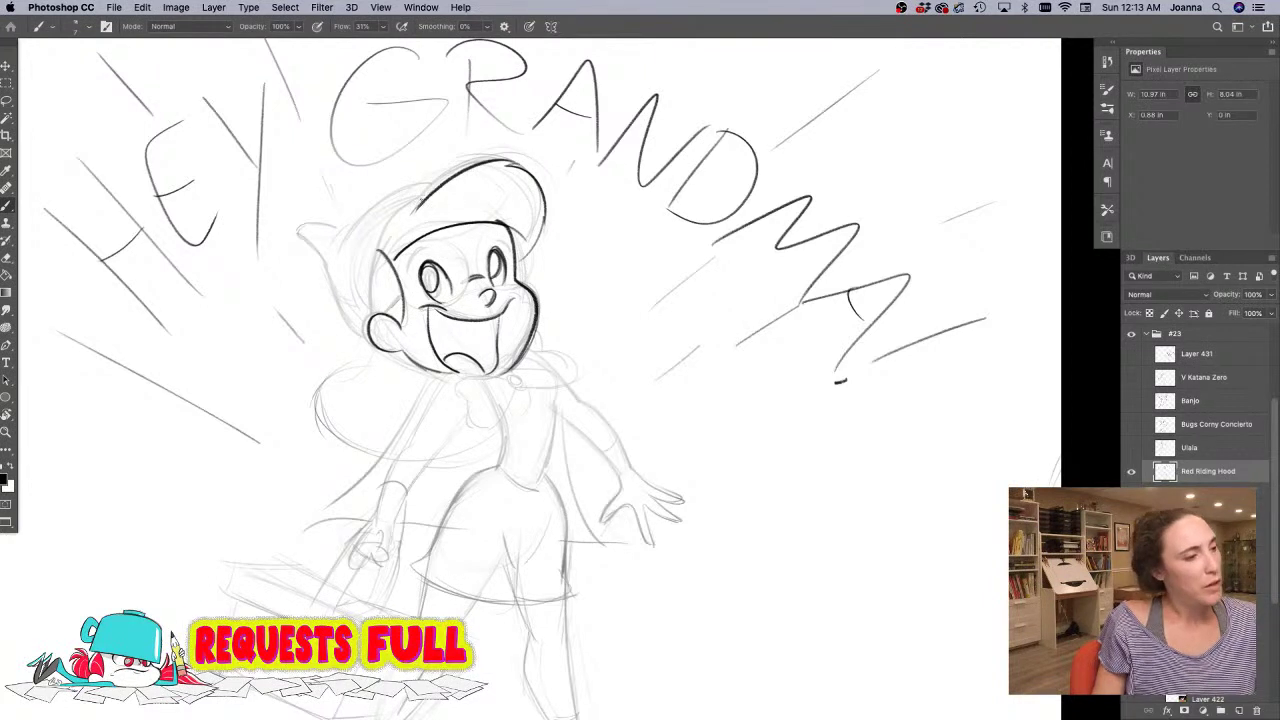
{"action": "mouse_move", "coordinate": [418, 205]}
{"action": "left_mouse_down"}
{"action": "mouse_move", "coordinate": [384, 241]}
{"action": "mouse_move", "coordinate": [375, 314]}
{"action": "left_mouse_up"}
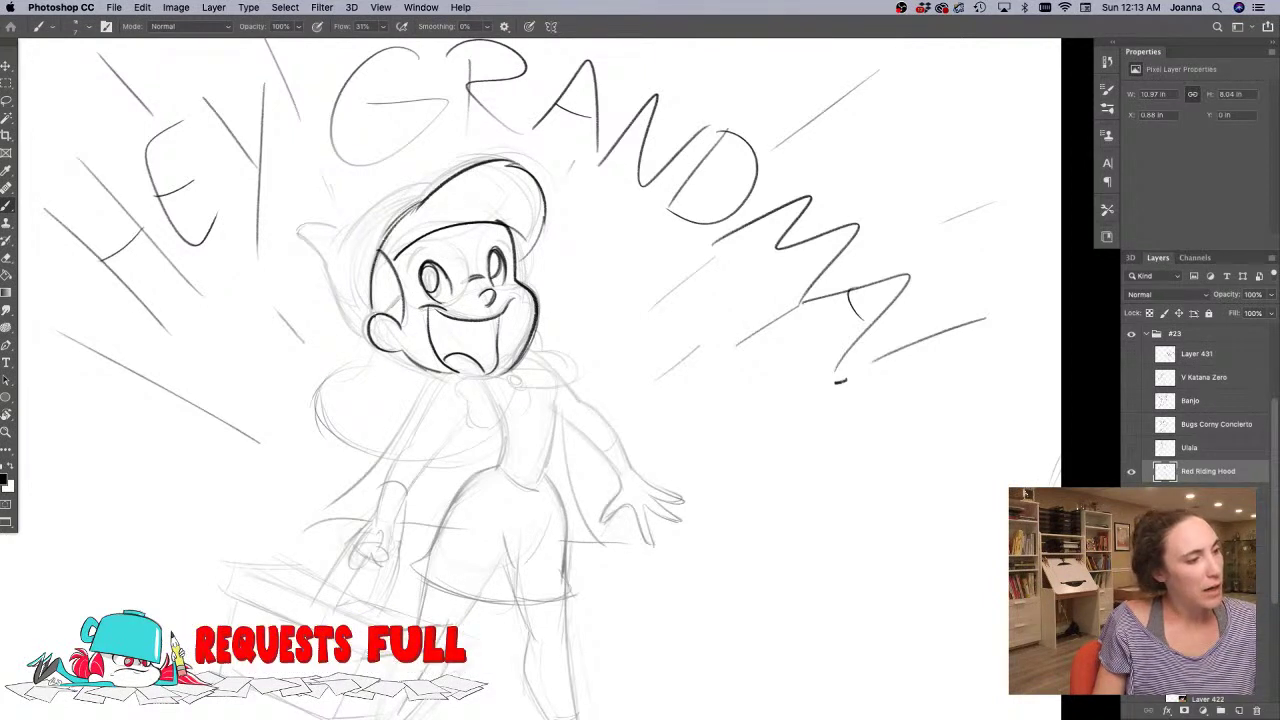
{"action": "mouse_move", "coordinate": [446, 181]}
{"action": "left_mouse_down"}
{"action": "mouse_move", "coordinate": [406, 191]}
{"action": "mouse_move", "coordinate": [347, 250]}
{"action": "mouse_move", "coordinate": [339, 239]}
{"action": "left_mouse_up"}
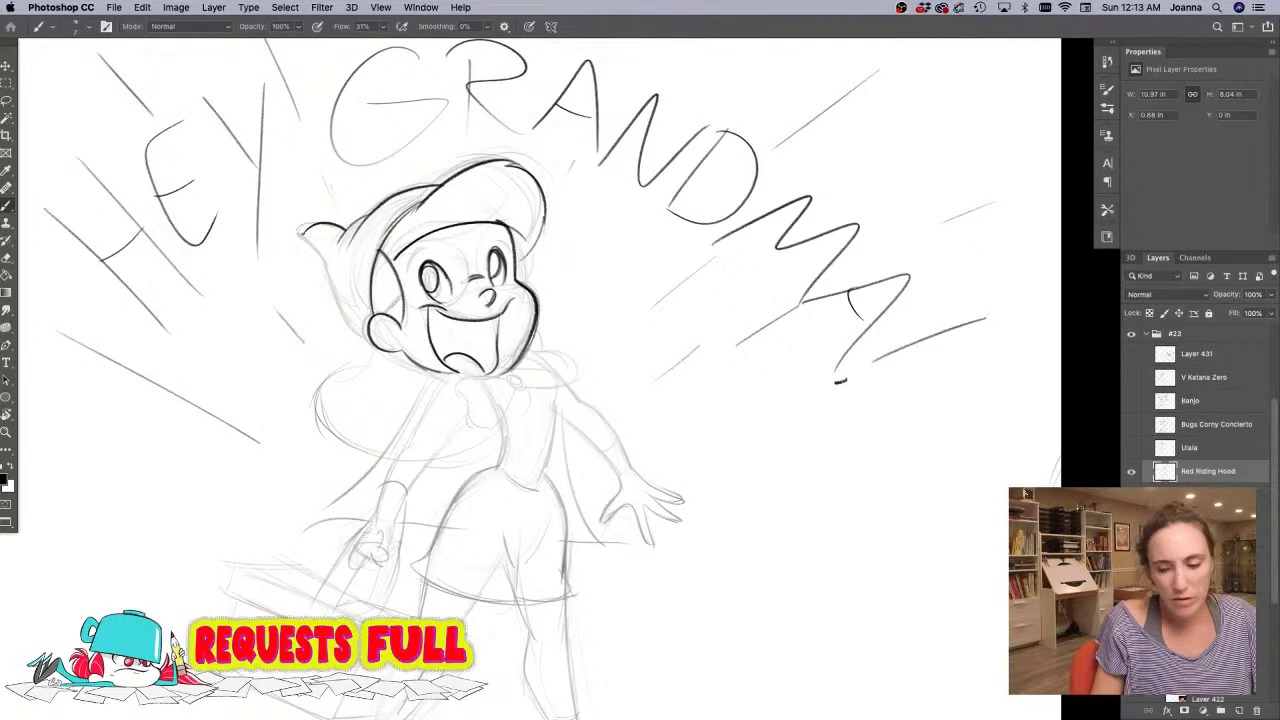
{"action": "key", "text": "super+z"}
{"action": "mouse_move", "coordinate": [298, 231]}
{"action": "left_mouse_down"}
{"action": "mouse_move", "coordinate": [346, 232]}
{"action": "mouse_move", "coordinate": [313, 249]}
{"action": "mouse_move", "coordinate": [370, 338]}
{"action": "left_mouse_up"}
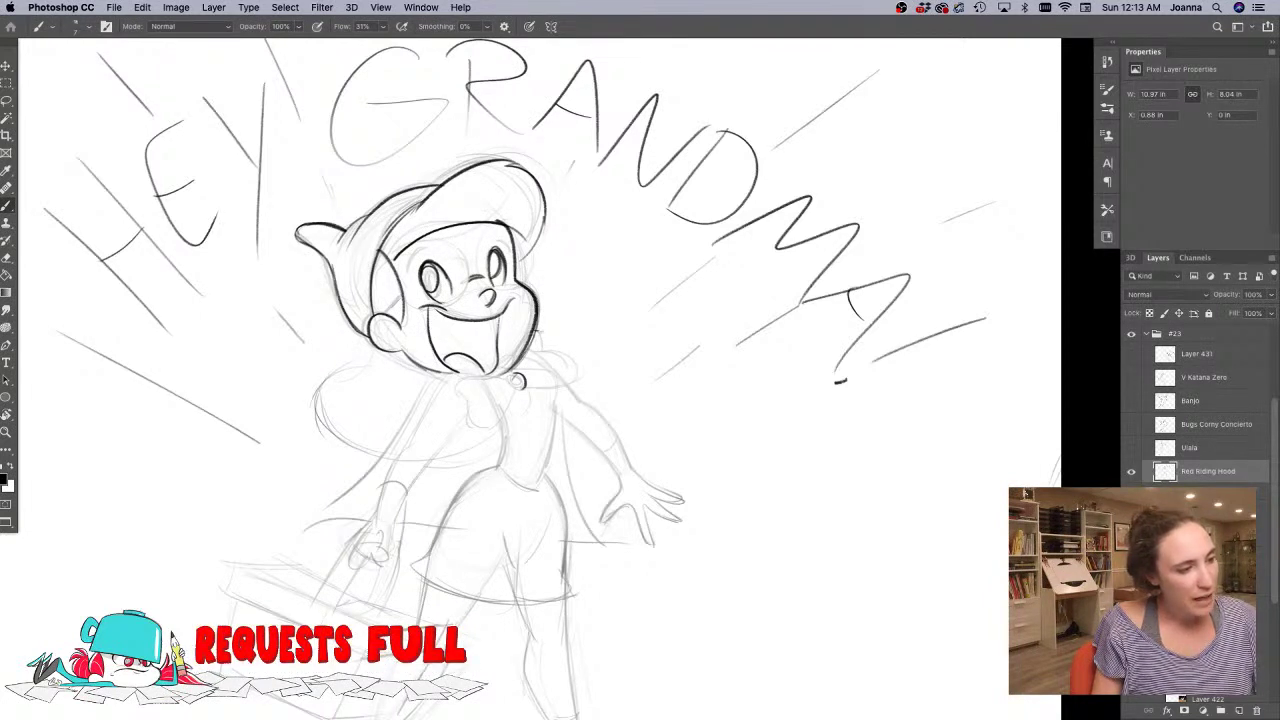
- Ink the large bow under the chin, with its centre knot, both loops and the hanging tail
{"action": "mouse_move", "coordinate": [540, 351]}
{"action": "left_mouse_down"}
{"action": "mouse_move", "coordinate": [576, 384]}
{"action": "mouse_move", "coordinate": [446, 382]}
{"action": "left_mouse_up"}
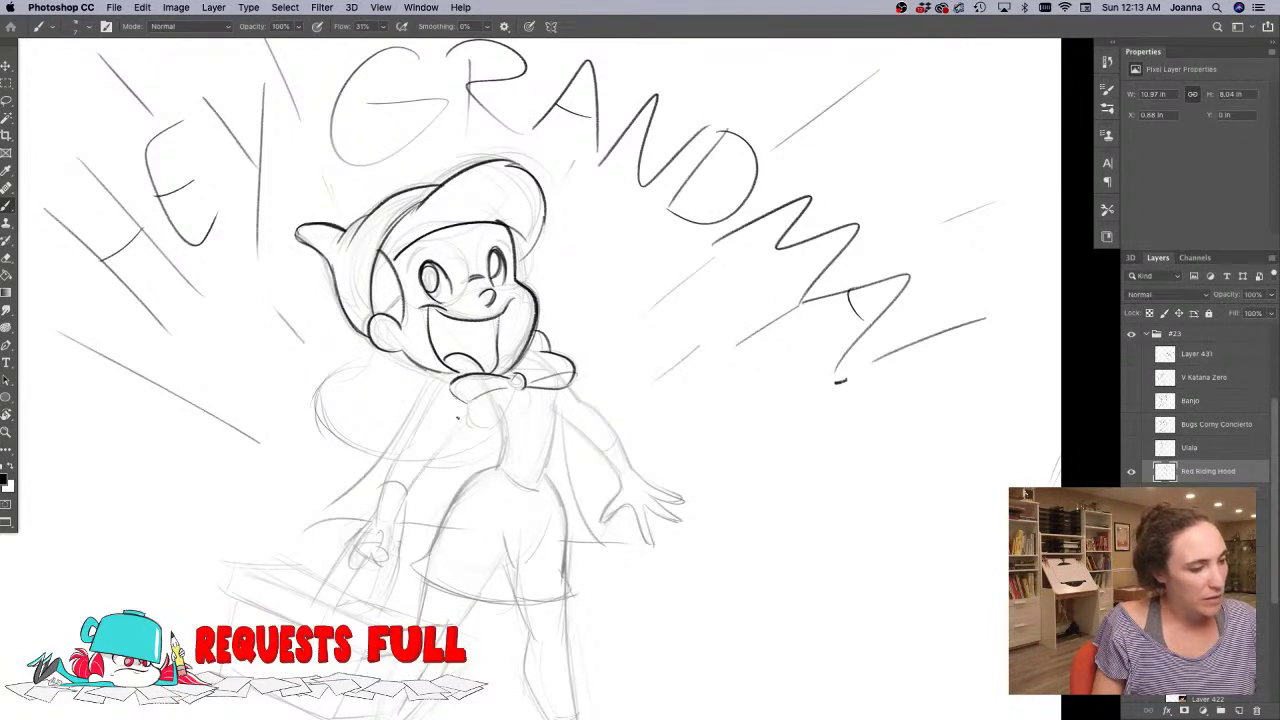
{"action": "left_click_drag", "start_coordinate": [516, 392], "coordinate": [492, 428]}
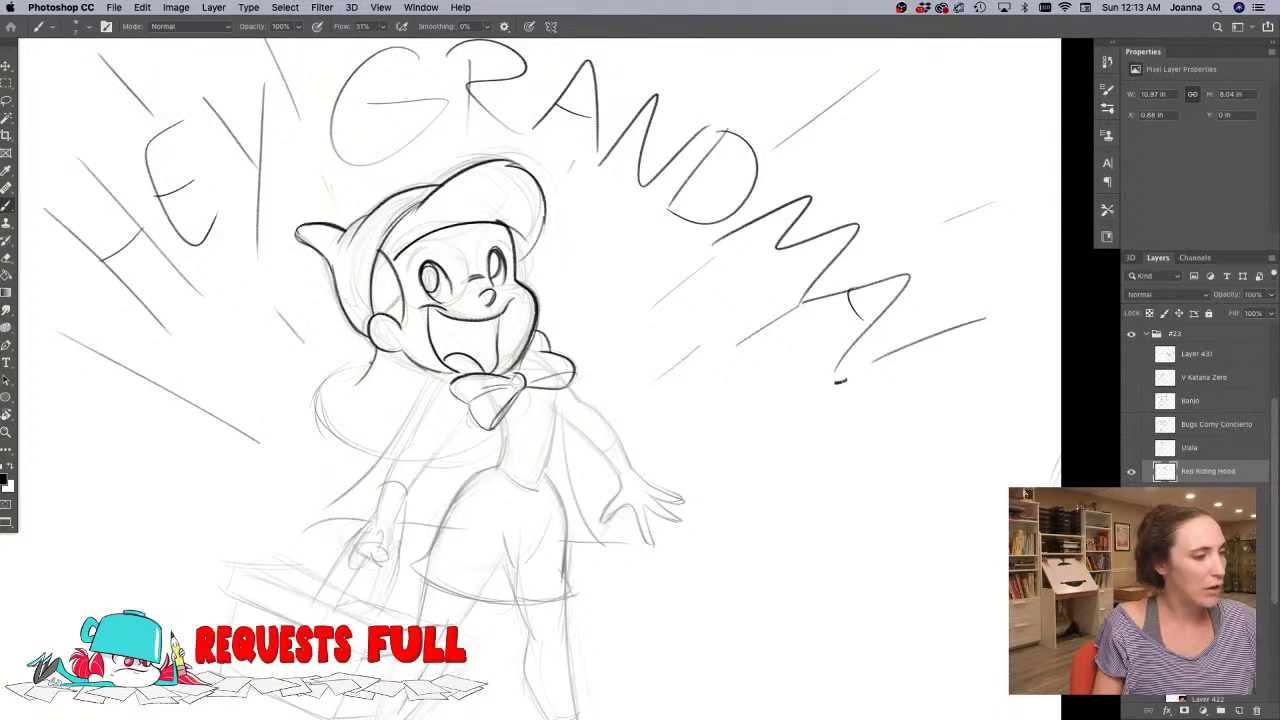
{"action": "mouse_move", "coordinate": [337, 411]}
{"action": "left_mouse_down"}
{"action": "mouse_move", "coordinate": [330, 442]}
{"action": "mouse_move", "coordinate": [368, 478]}
{"action": "mouse_move", "coordinate": [462, 486]}
{"action": "left_mouse_up"}
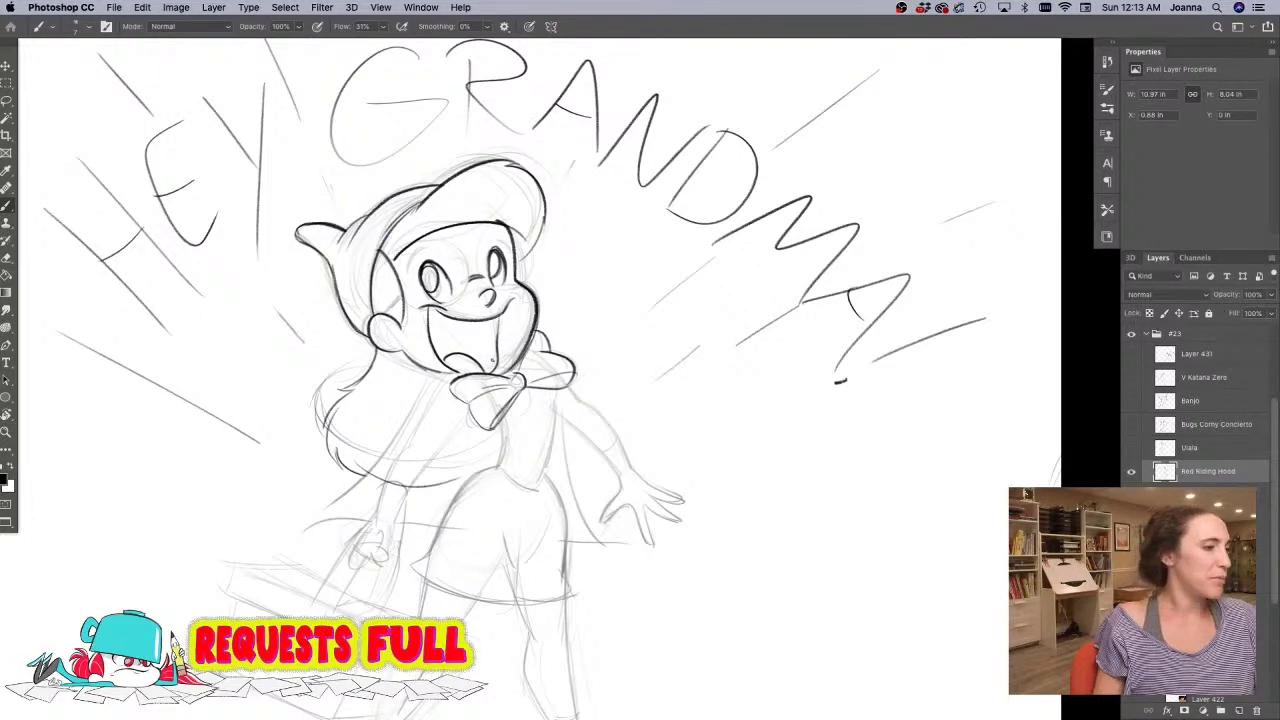
{"action": "key", "text": "super+z"}
{"action": "key", "text": "super+z"}
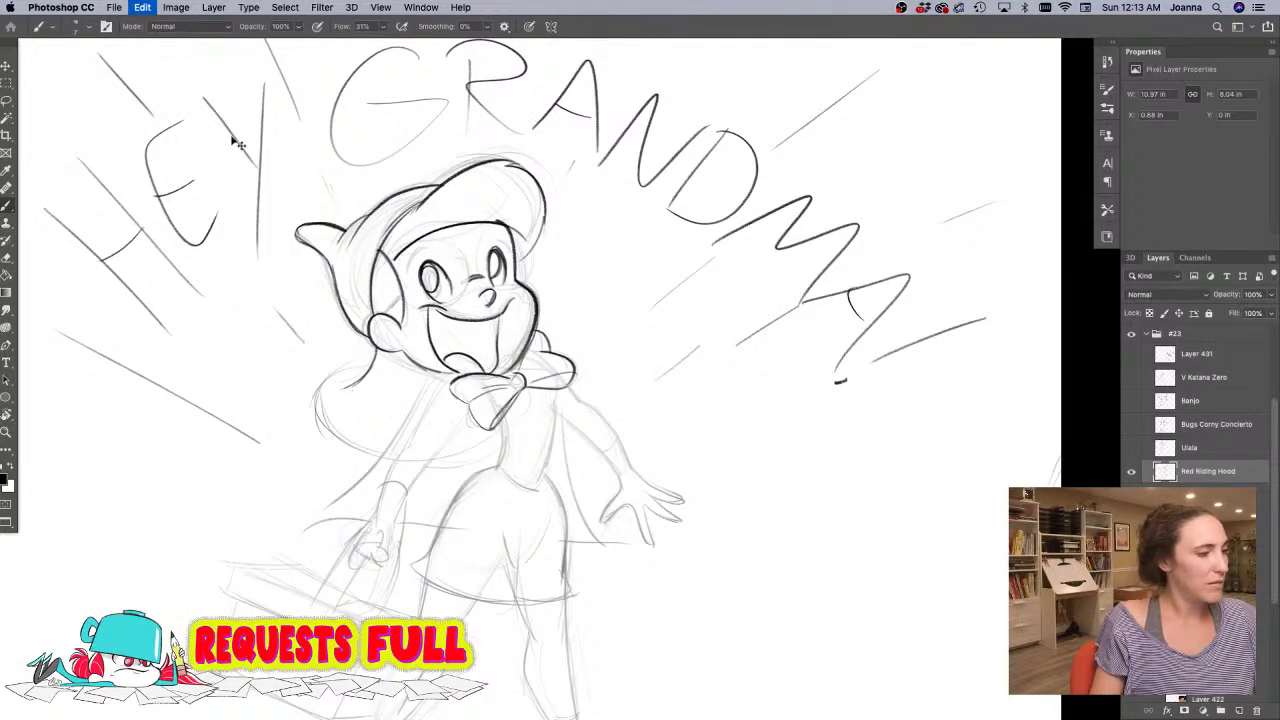
{"action": "mouse_move", "coordinate": [372, 349]}
{"action": "left_mouse_down"}
{"action": "mouse_move", "coordinate": [323, 432]}
{"action": "mouse_move", "coordinate": [358, 466]}
{"action": "left_mouse_up"}
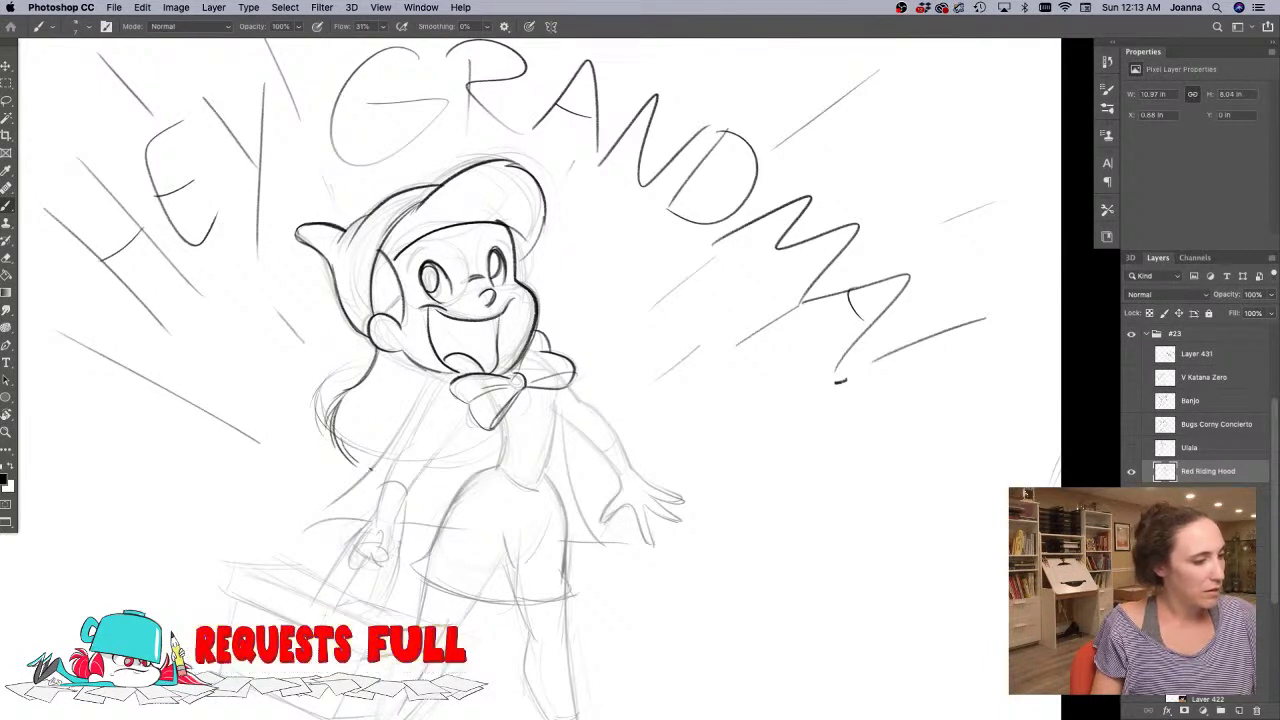
{"action": "key", "text": "super+z"}
{"action": "key", "text": "super+z"}
{"action": "key", "text": "super+z"}
{"action": "key", "text": "super+z"}
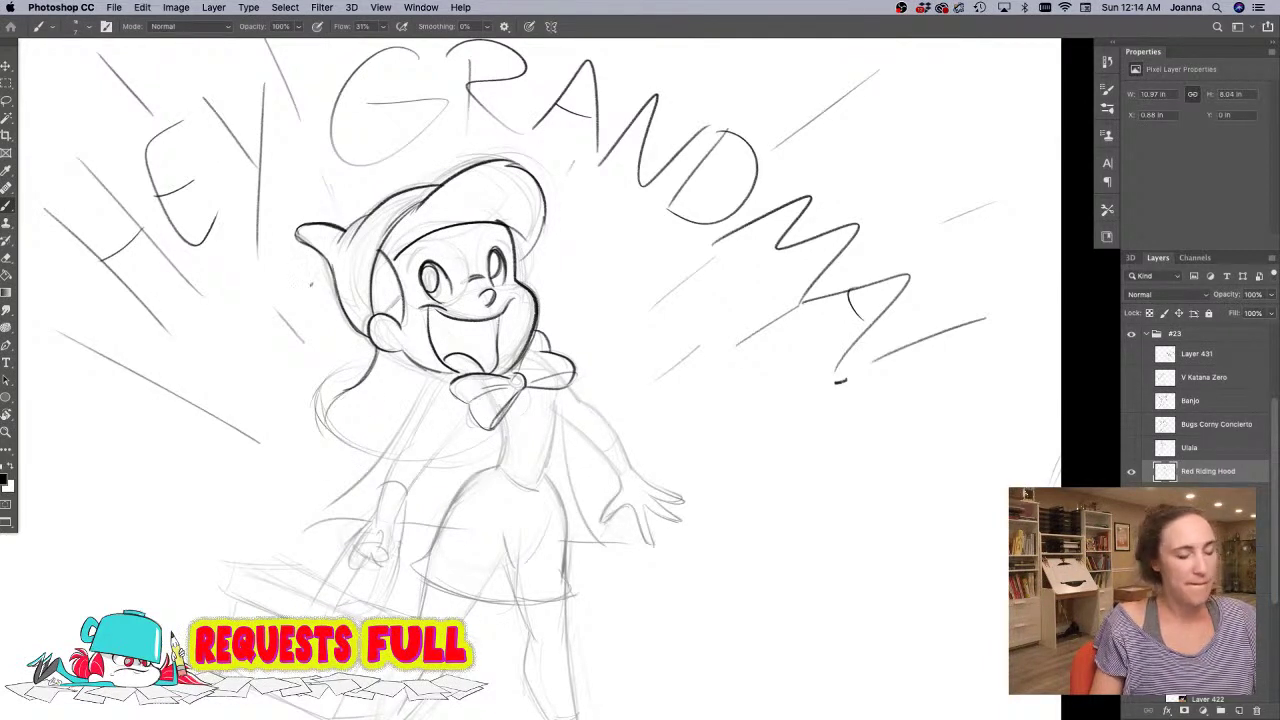
- Erase the lower part of the hair line below the ear with a smaller eraser
{"action": "key", "text": "e"}
{"action": "key", "text": "bracketleft"}
{"action": "key", "text": "bracketleft"}
{"action": "key", "text": "bracketleft"}
{"action": "key", "text": "bracketleft"}
{"action": "key", "text": "bracketleft"}
{"action": "key", "text": "bracketleft"}
{"action": "key", "text": "bracketleft"}
{"action": "key", "text": "bracketleft"}
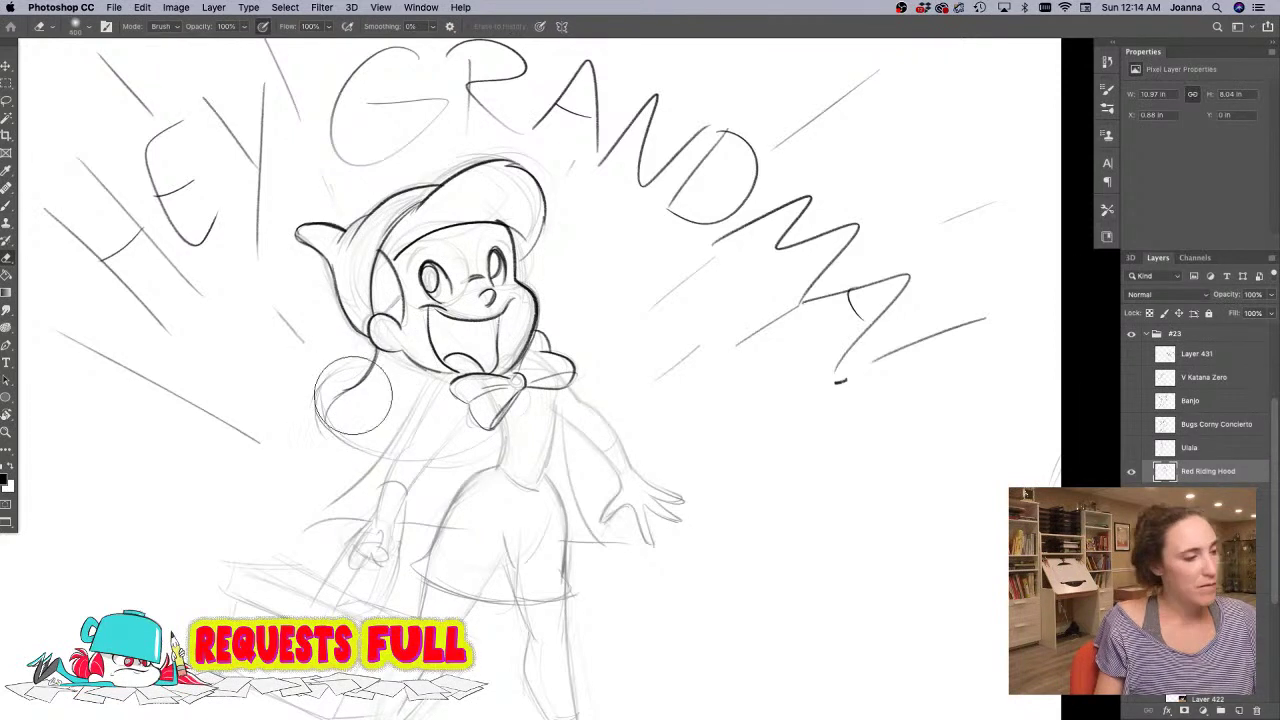
{"action": "mouse_move", "coordinate": [360, 383]}
{"action": "left_mouse_down"}
{"action": "mouse_move", "coordinate": [323, 429]}
{"action": "mouse_move", "coordinate": [337, 412]}
{"action": "left_mouse_up"}
- Ink the long hair behind the shoulder, curving out below the ear and sweeping round beneath the bow
{"action": "key", "text": "b"}
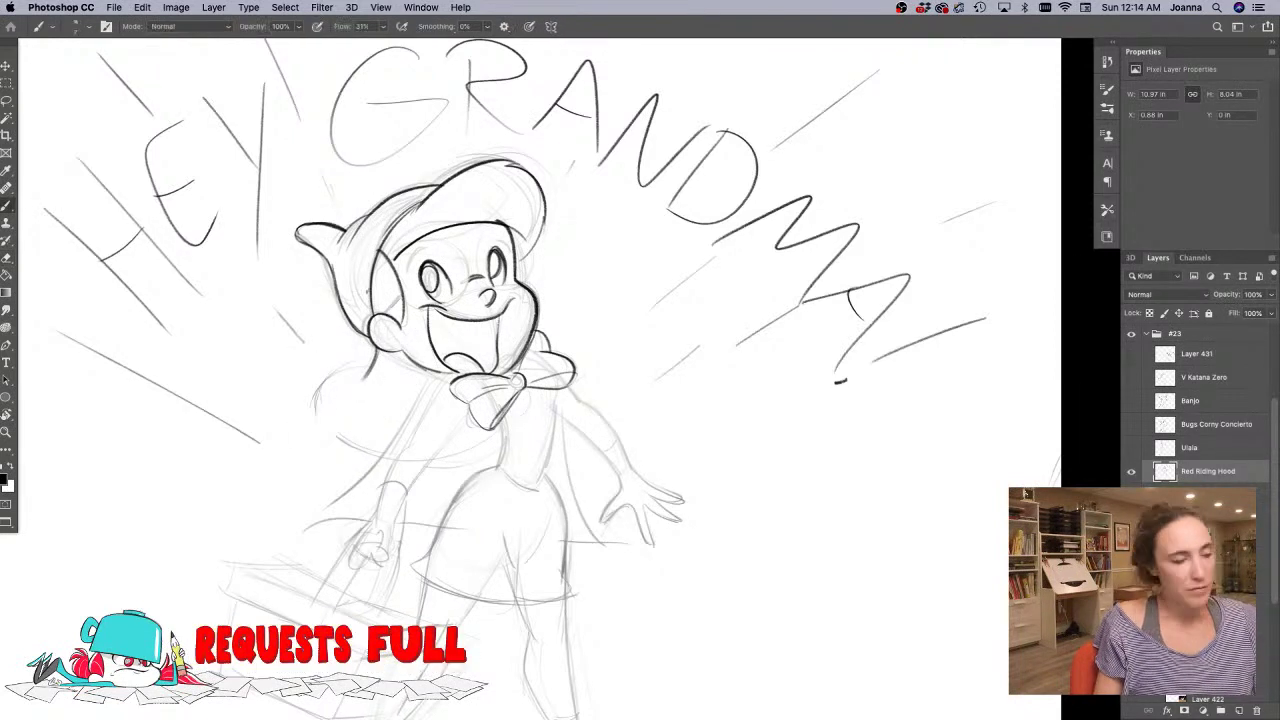
{"action": "mouse_move", "coordinate": [373, 362]}
{"action": "left_mouse_down"}
{"action": "mouse_move", "coordinate": [326, 412]}
{"action": "mouse_move", "coordinate": [356, 462]}
{"action": "left_mouse_up"}
{"action": "left_click_drag", "start_coordinate": [370, 402], "coordinate": [349, 445]}
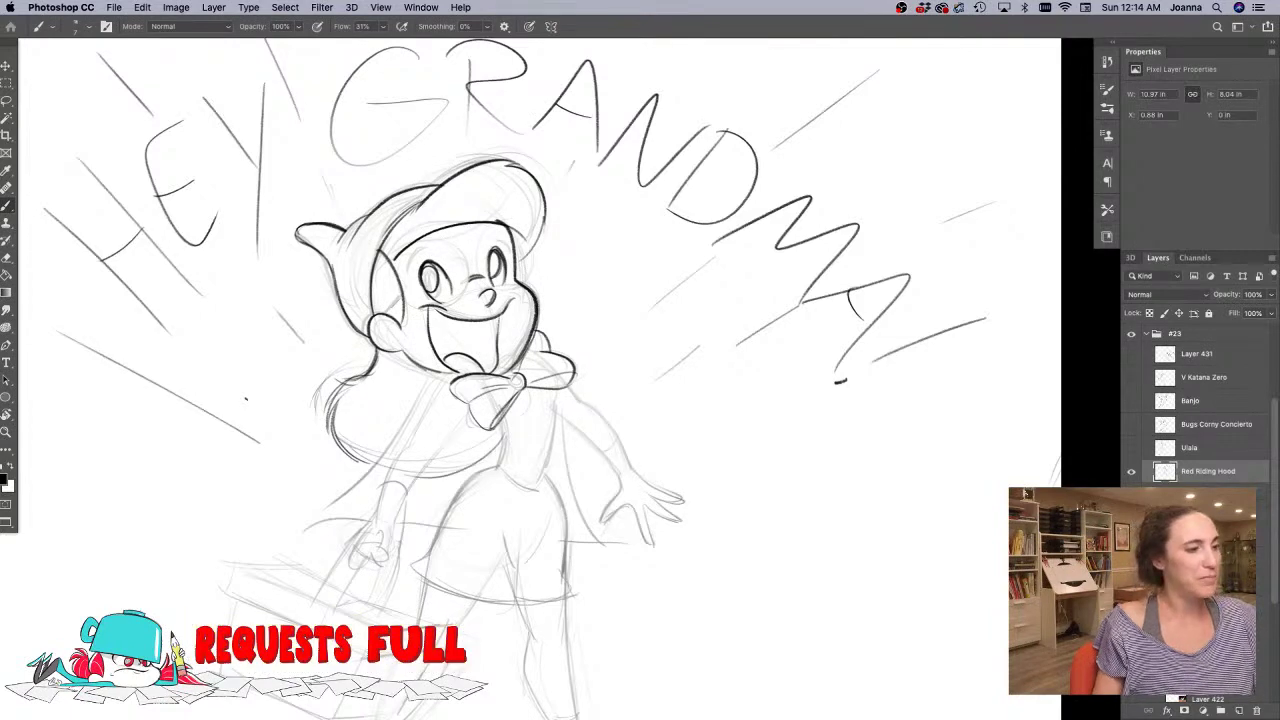
- Shade in the pupils of both eyes with dark strokes
{"action": "scroll", "coordinate": [421, 248], "scroll_direction": "up", "scroll_amount": 2}
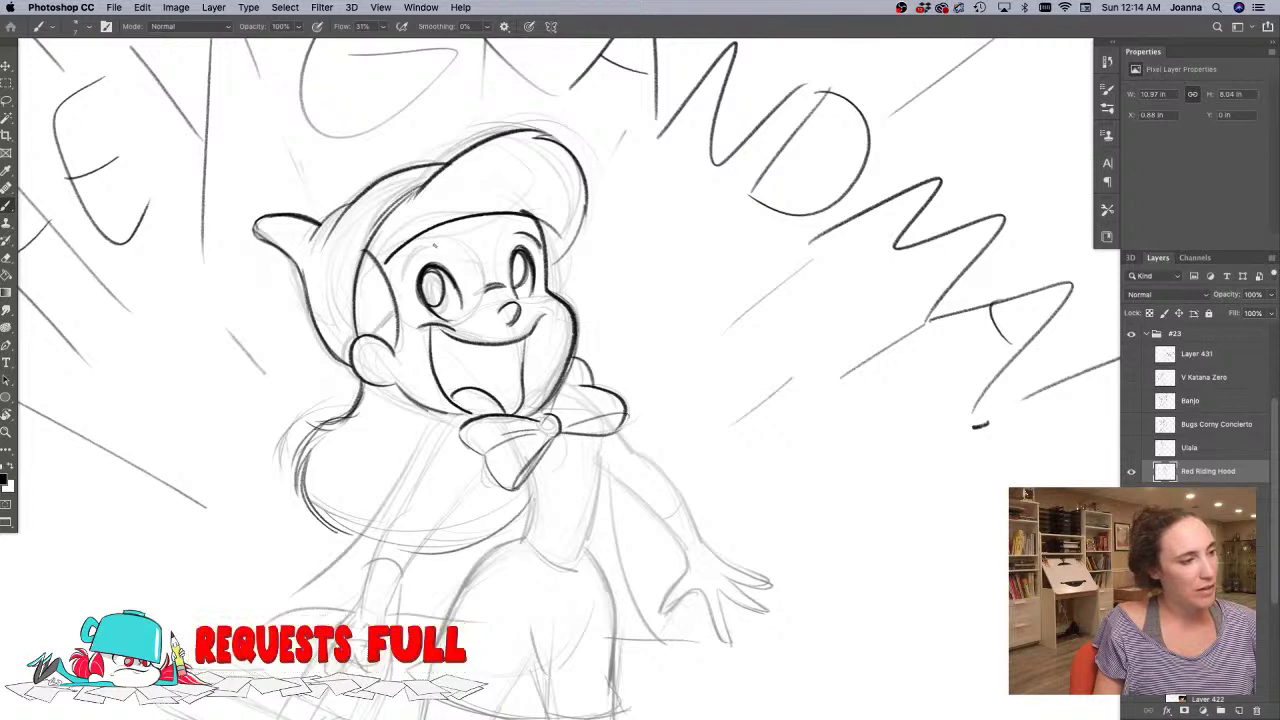
{"action": "left_click_drag", "start_coordinate": [514, 262], "coordinate": [514, 283]}
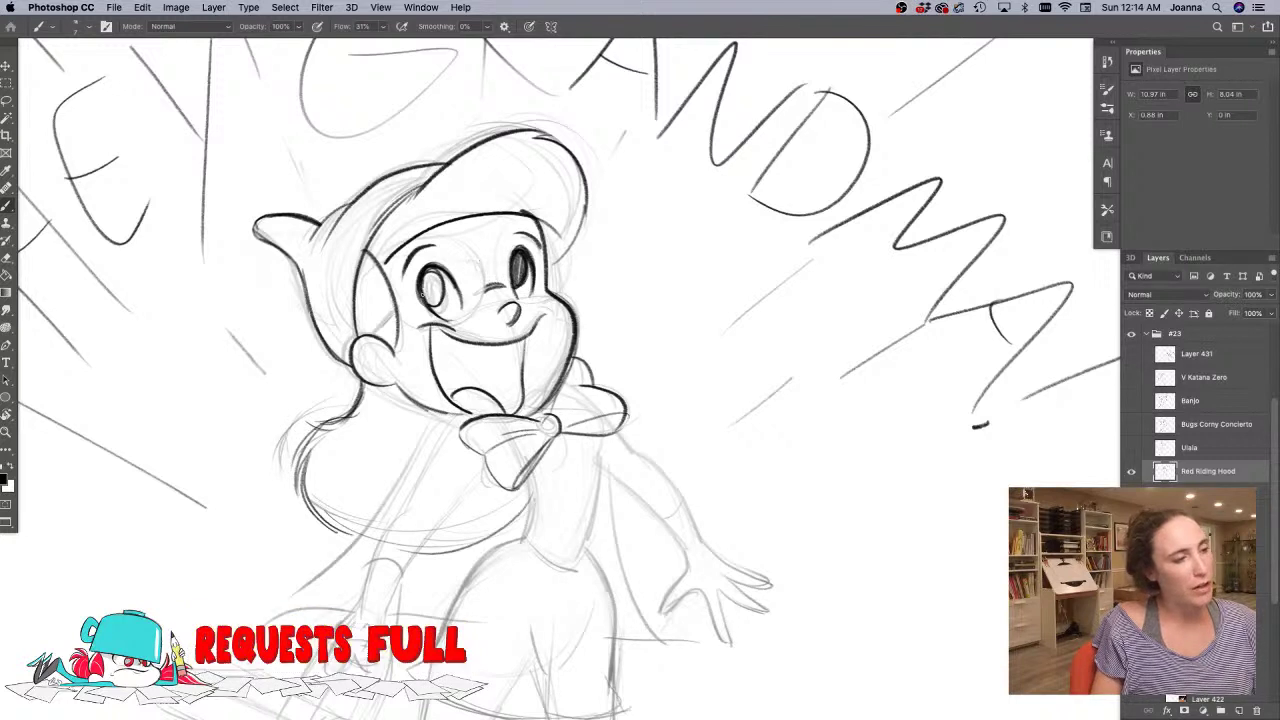
{"action": "mouse_move", "coordinate": [426, 274]}
{"action": "left_mouse_down"}
{"action": "mouse_move", "coordinate": [436, 304]}
{"action": "mouse_move", "coordinate": [434, 272]}
{"action": "left_mouse_up"}
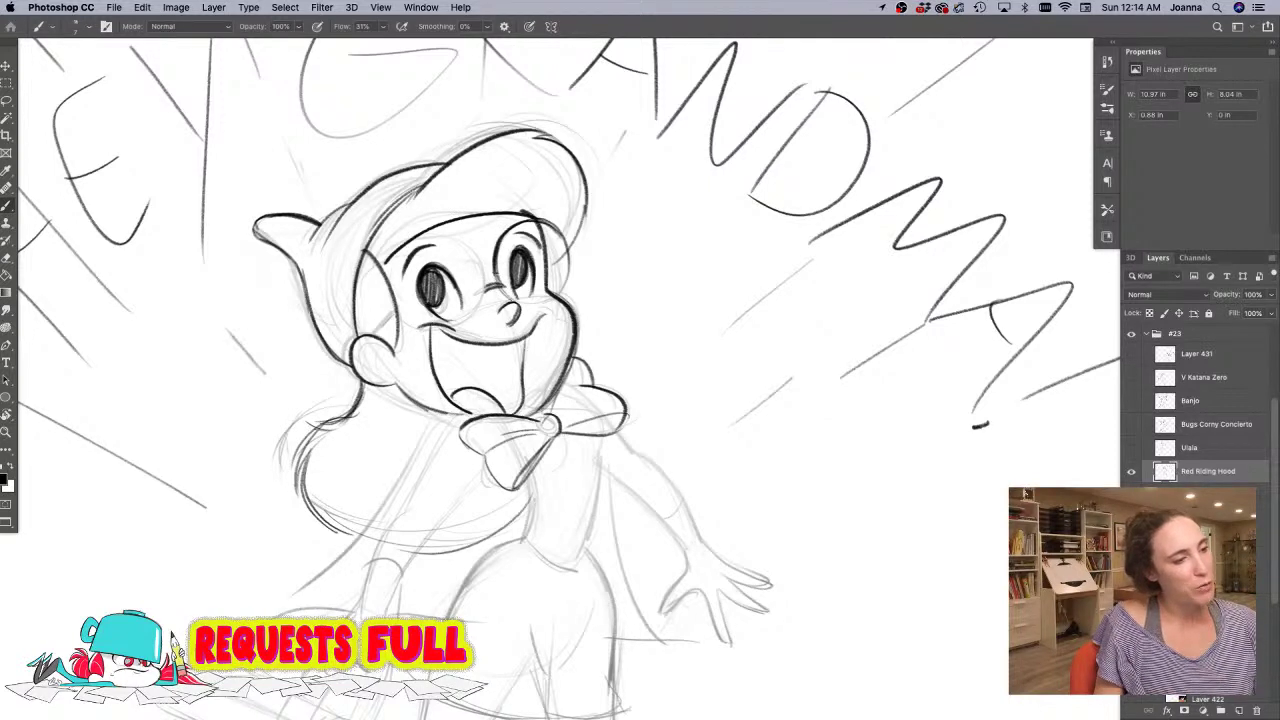
- Draw round glasses over both eyes, redoing the larger lens around the near eye
{"action": "left_click_drag", "start_coordinate": [526, 304], "coordinate": [557, 291]}
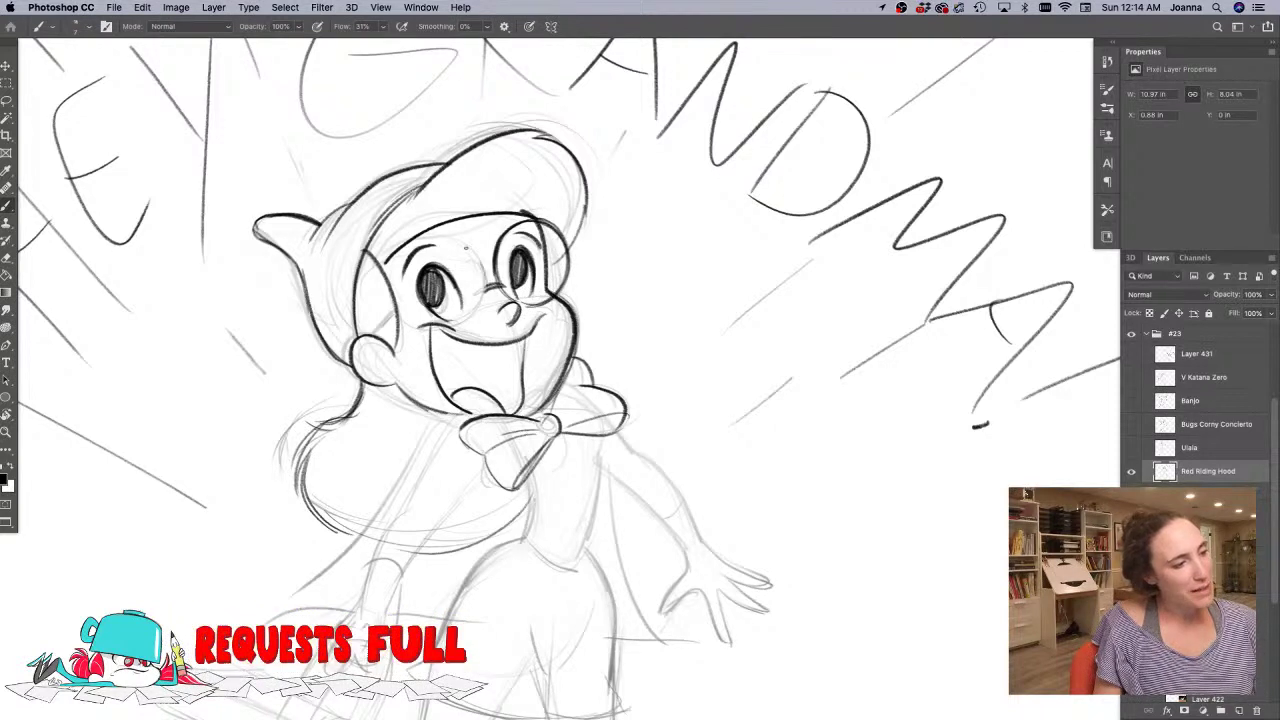
{"action": "mouse_move", "coordinate": [407, 253]}
{"action": "left_mouse_down"}
{"action": "mouse_move", "coordinate": [478, 256]}
{"action": "mouse_move", "coordinate": [459, 322]}
{"action": "left_mouse_up"}
{"action": "left_click_drag", "start_coordinate": [433, 238], "coordinate": [482, 262]}
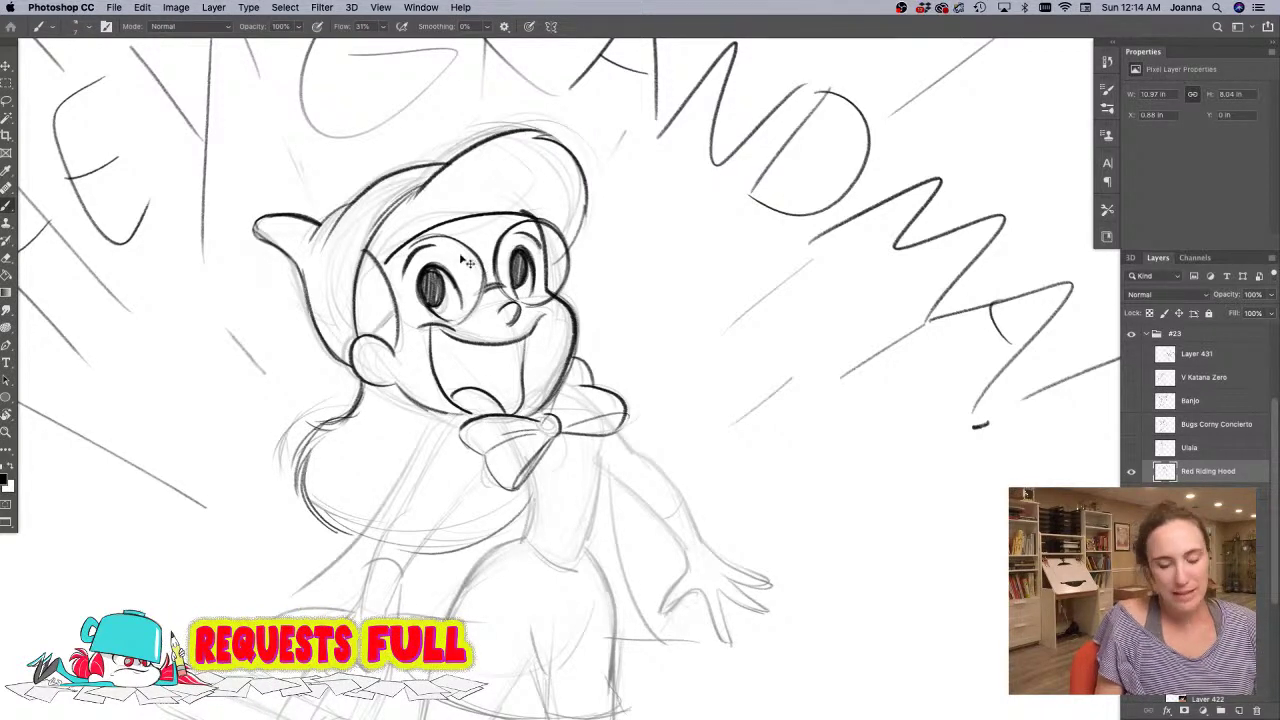
{"action": "key", "text": "super+z"}
{"action": "key", "text": "super+z"}
{"action": "mouse_move", "coordinate": [462, 321]}
{"action": "left_mouse_down"}
{"action": "mouse_move", "coordinate": [470, 246]}
{"action": "mouse_move", "coordinate": [468, 263]}
{"action": "mouse_move", "coordinate": [434, 240]}
{"action": "mouse_move", "coordinate": [390, 274]}
{"action": "left_mouse_up"}
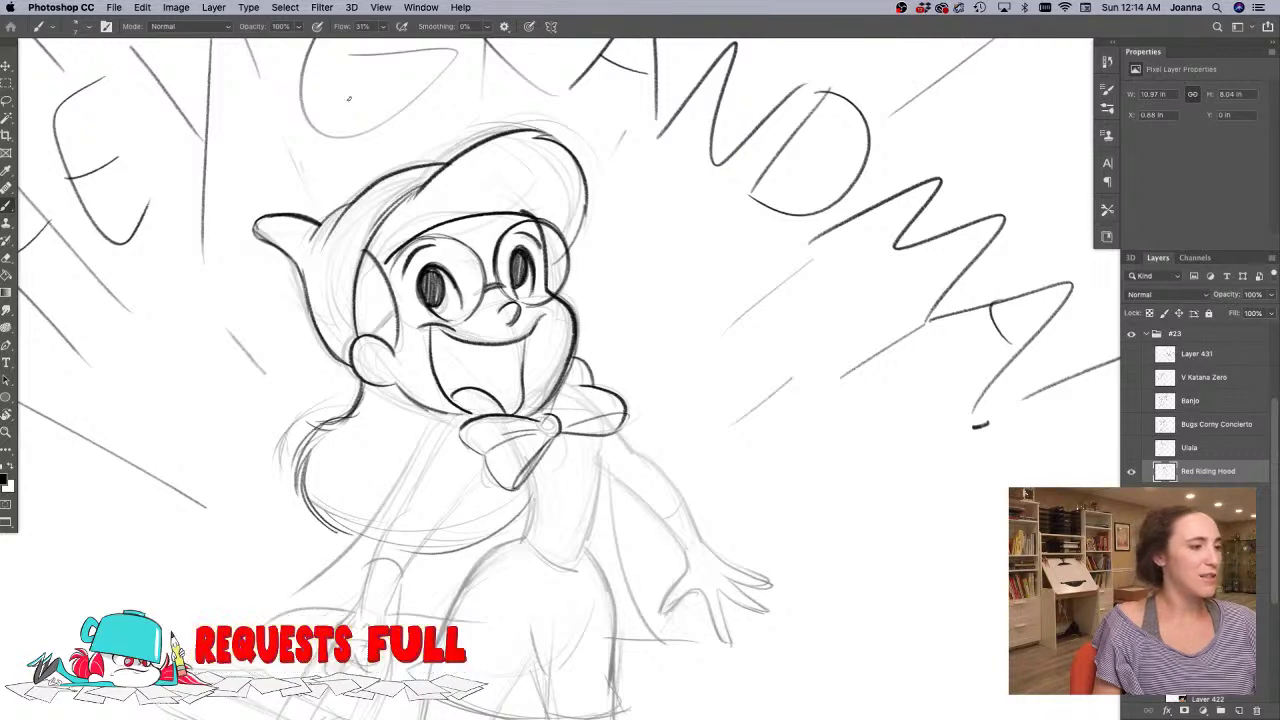
- Erase the dark curved line across the forehead and redraw the hood's front edge as a flatter line above the glasses
{"action": "key", "text": "e"}
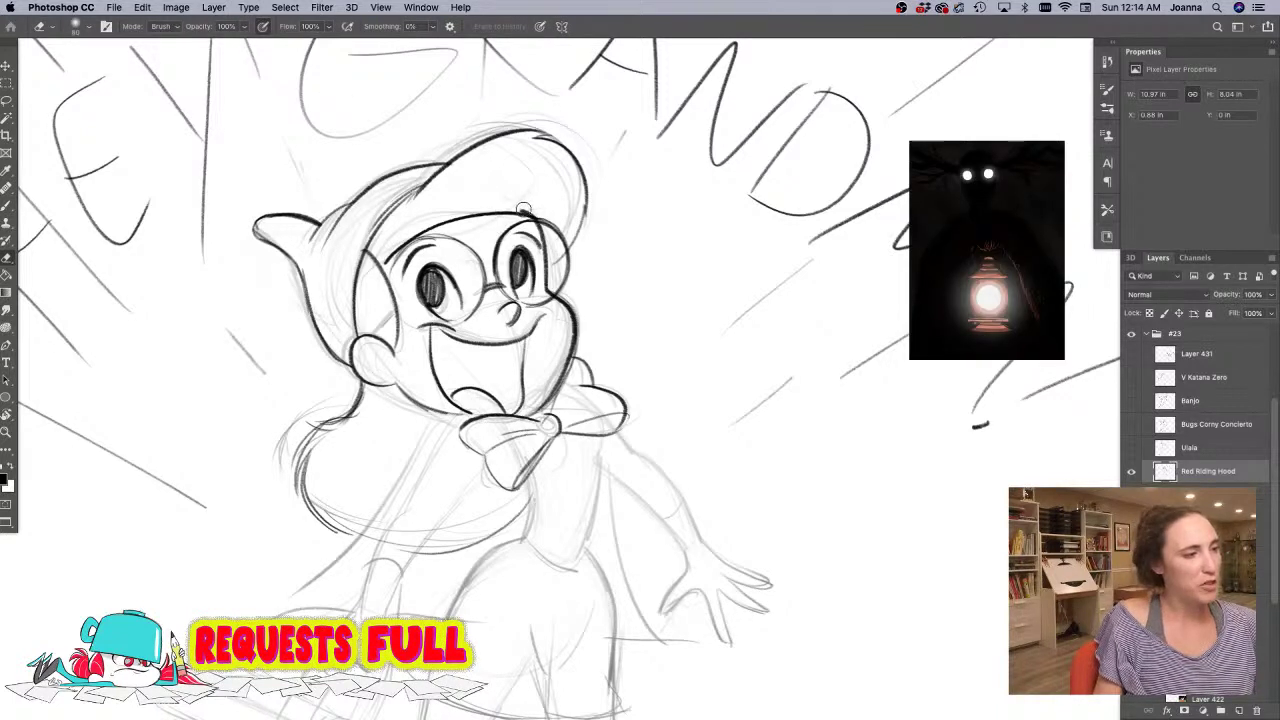
{"action": "mouse_move", "coordinate": [484, 214]}
{"action": "left_mouse_down"}
{"action": "mouse_move", "coordinate": [412, 232]}
{"action": "mouse_move", "coordinate": [386, 256]}
{"action": "mouse_move", "coordinate": [436, 238]}
{"action": "left_mouse_up"}
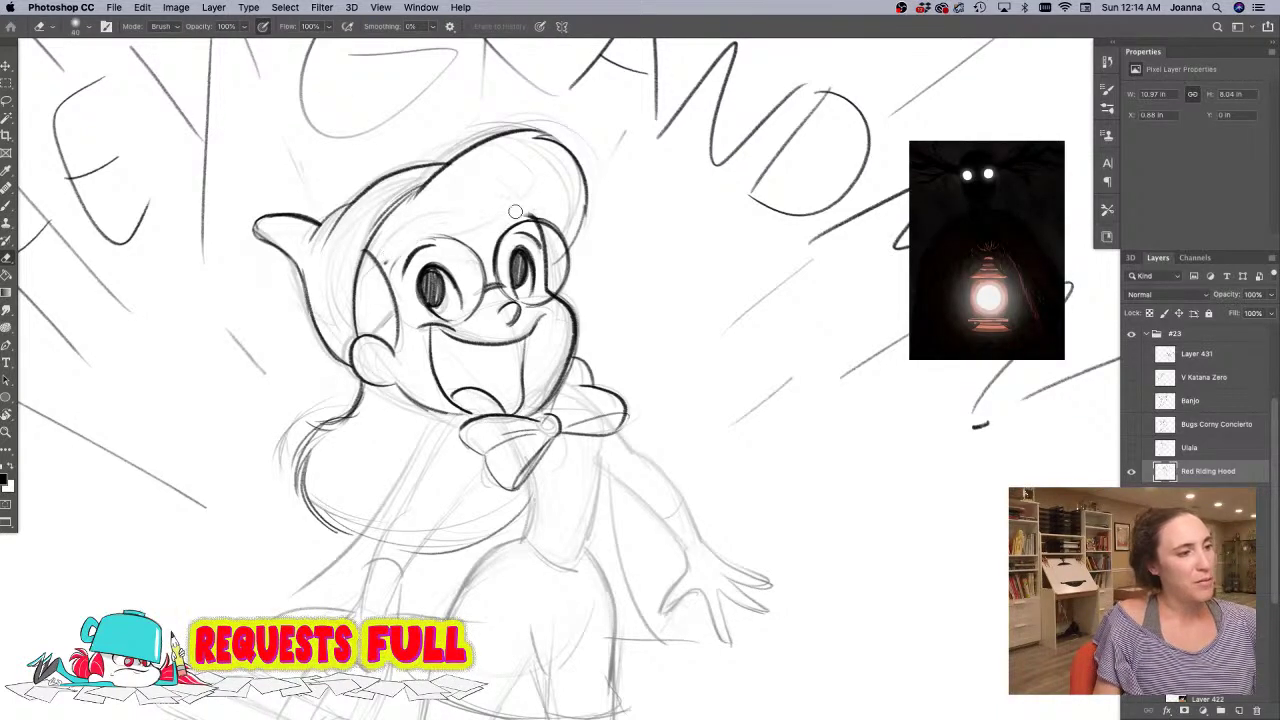
{"action": "key", "text": "b"}
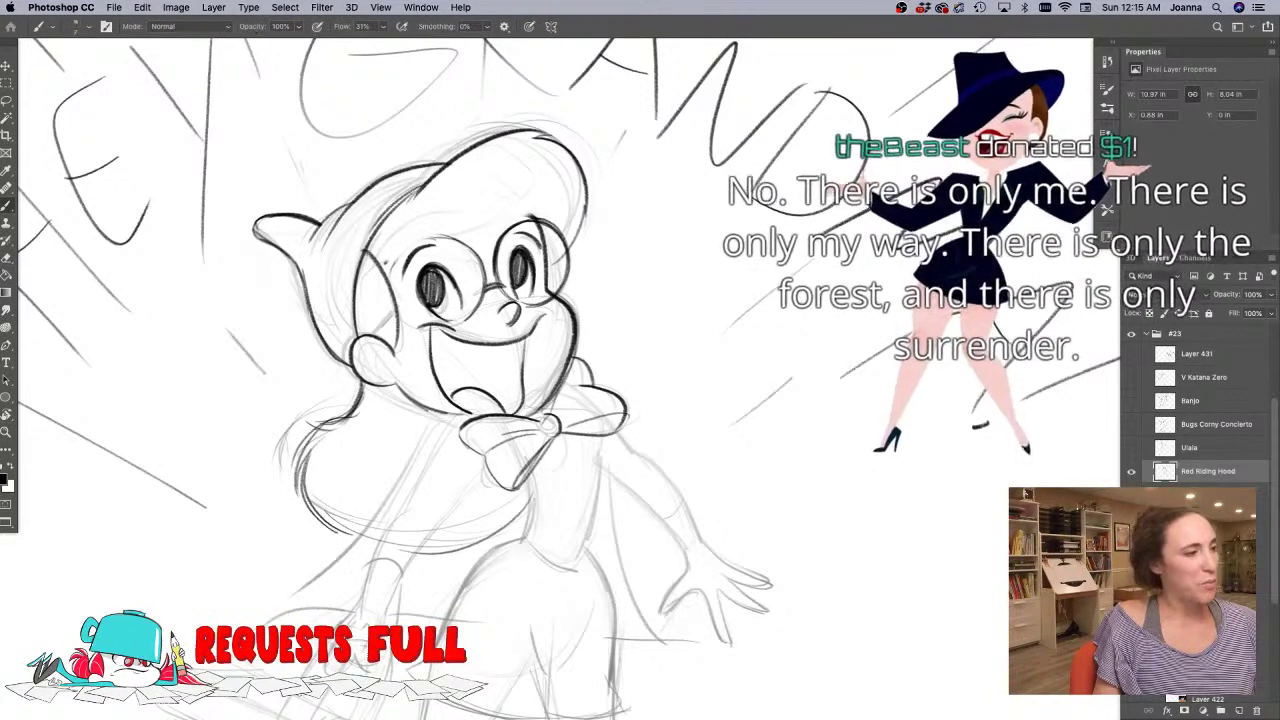
{"action": "mouse_move", "coordinate": [387, 250]}
{"action": "left_mouse_down"}
{"action": "mouse_move", "coordinate": [544, 205]}
{"action": "mouse_move", "coordinate": [464, 204]}
{"action": "mouse_move", "coordinate": [376, 267]}
{"action": "mouse_move", "coordinate": [562, 206]}
{"action": "left_mouse_up"}
{"action": "key", "text": "ctrl+z"}
{"action": "key", "text": "ctrl+z"}
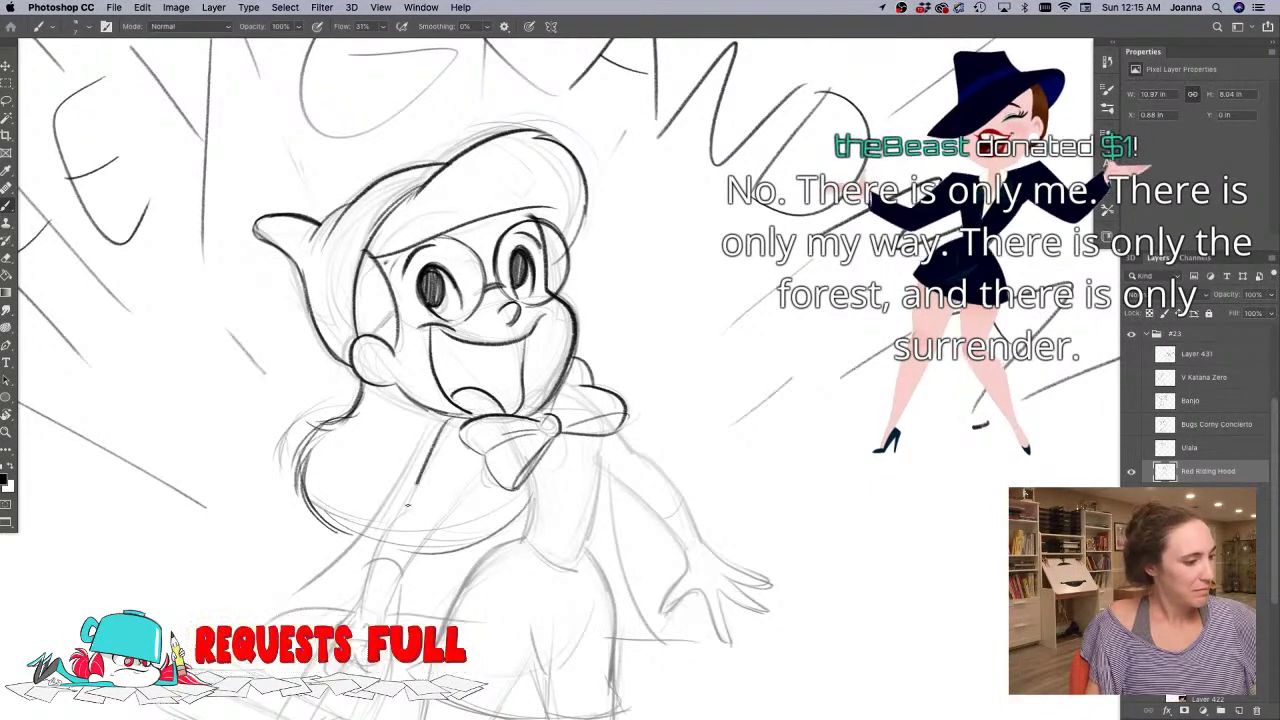
- Ink the basket-side arm from the shoulder down to the wrist, adding the glove cuff across the forearm
{"action": "left_click_drag", "start_coordinate": [444, 429], "coordinate": [406, 512]}
{"action": "left_click_drag", "start_coordinate": [350, 448], "coordinate": [370, 361]}
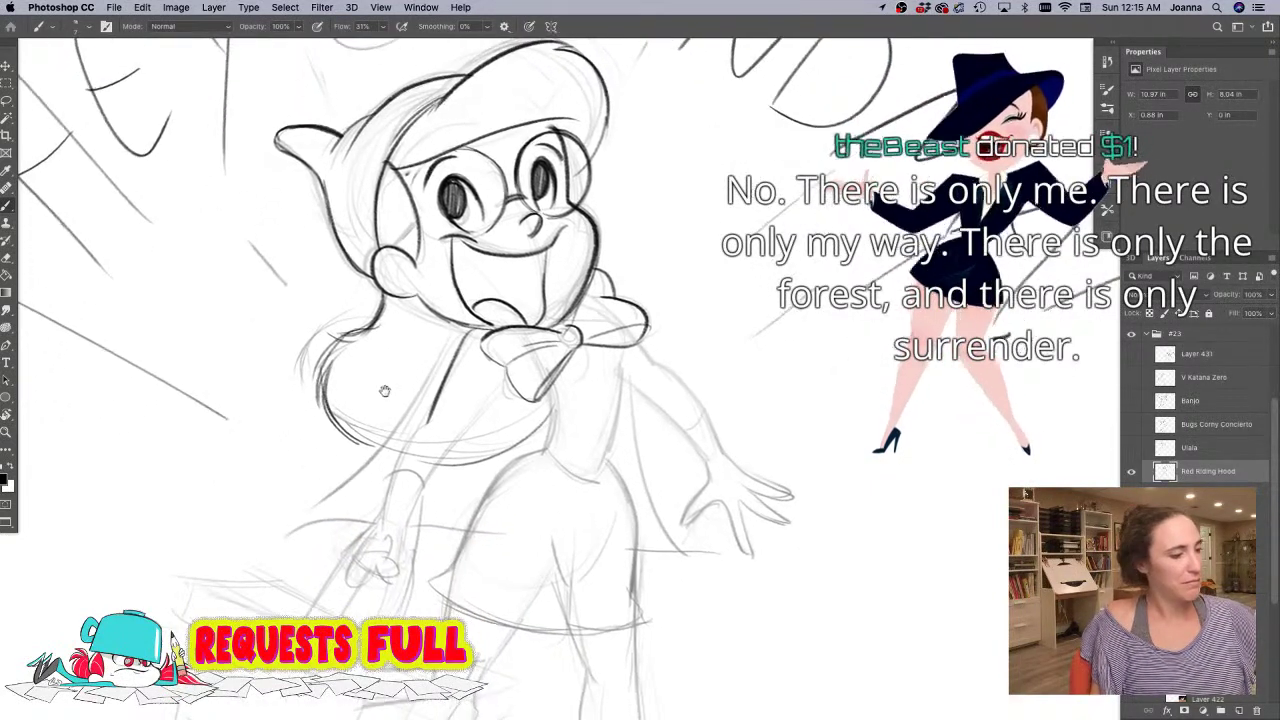
{"action": "left_click_drag", "start_coordinate": [424, 426], "coordinate": [378, 523]}
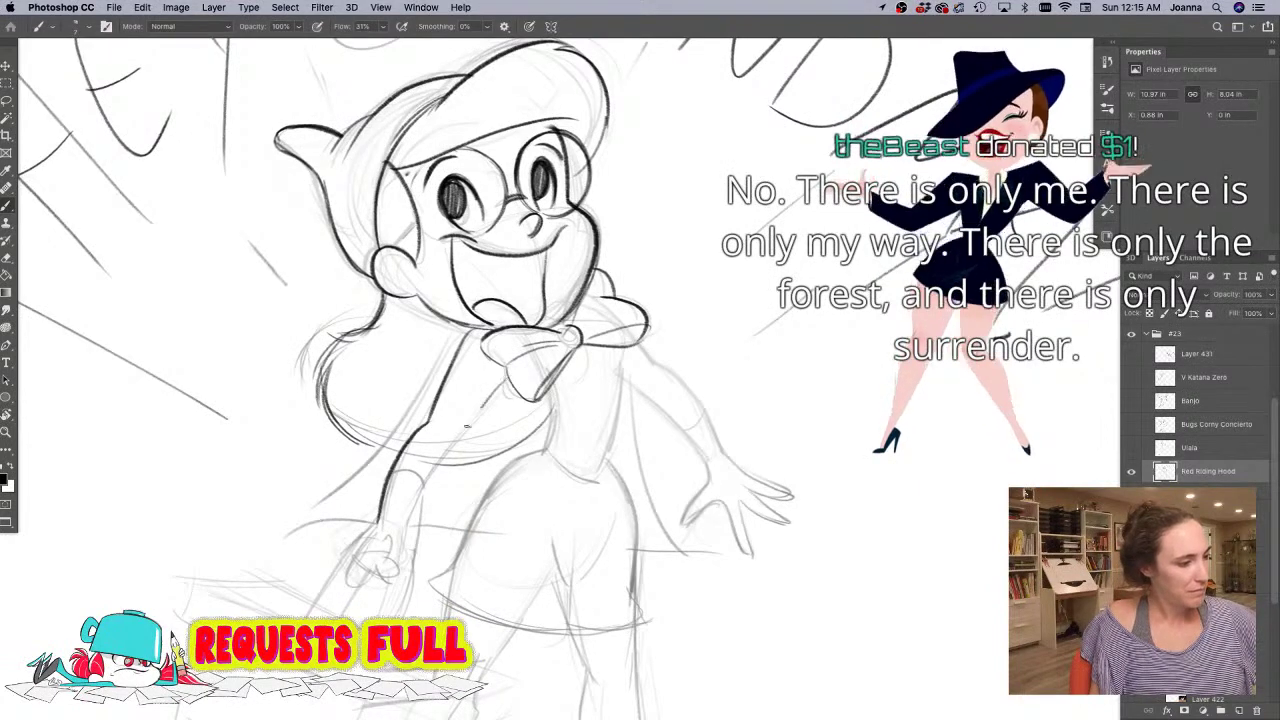
{"action": "left_click_drag", "start_coordinate": [480, 402], "coordinate": [402, 536]}
{"action": "left_click_drag", "start_coordinate": [390, 470], "coordinate": [428, 482]}
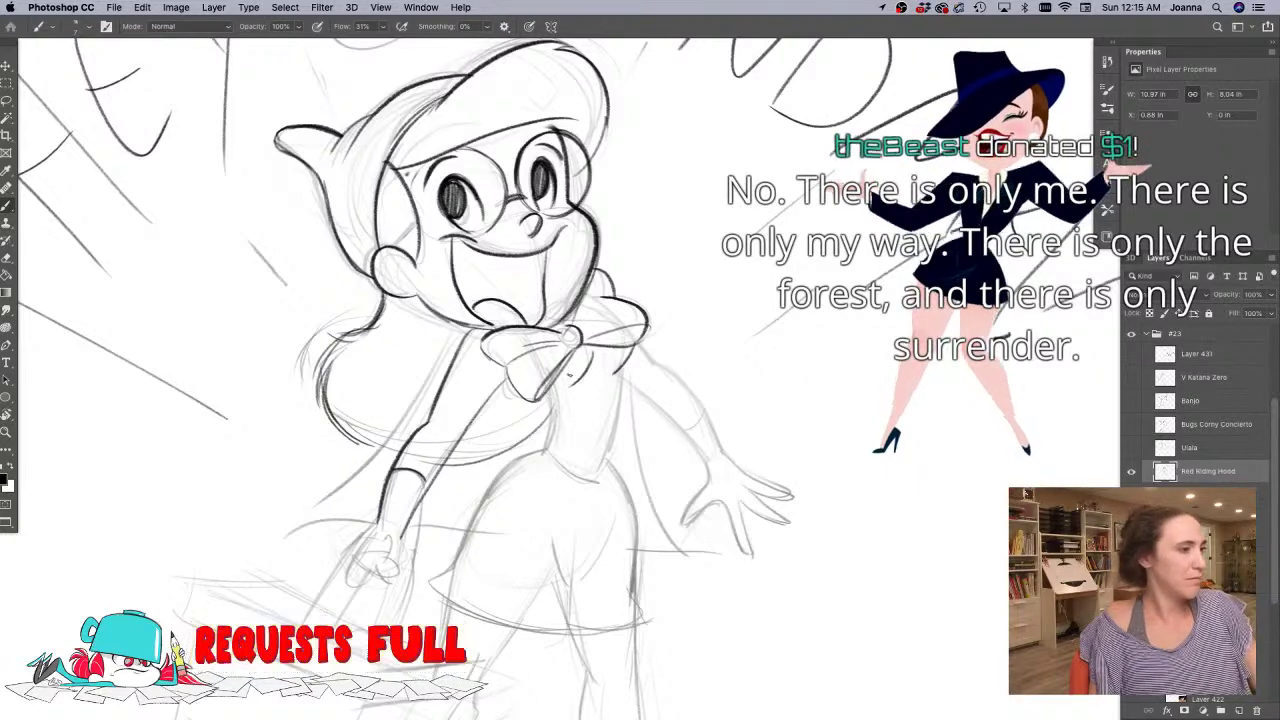
- Ink the torso's sides and waistline, and the flared skirt with its curved hem
{"action": "left_click_drag", "start_coordinate": [555, 385], "coordinate": [545, 456]}
{"action": "mouse_move", "coordinate": [631, 358]}
{"action": "left_mouse_down"}
{"action": "mouse_move", "coordinate": [556, 460]}
{"action": "mouse_move", "coordinate": [566, 466]}
{"action": "mouse_move", "coordinate": [595, 423]}
{"action": "mouse_move", "coordinate": [635, 540]}
{"action": "mouse_move", "coordinate": [634, 600]}
{"action": "left_mouse_up"}
{"action": "left_click_drag", "start_coordinate": [546, 446], "coordinate": [486, 494]}
{"action": "mouse_move", "coordinate": [462, 558]}
{"action": "left_mouse_down"}
{"action": "mouse_move", "coordinate": [428, 580]}
{"action": "mouse_move", "coordinate": [648, 618]}
{"action": "left_mouse_up"}
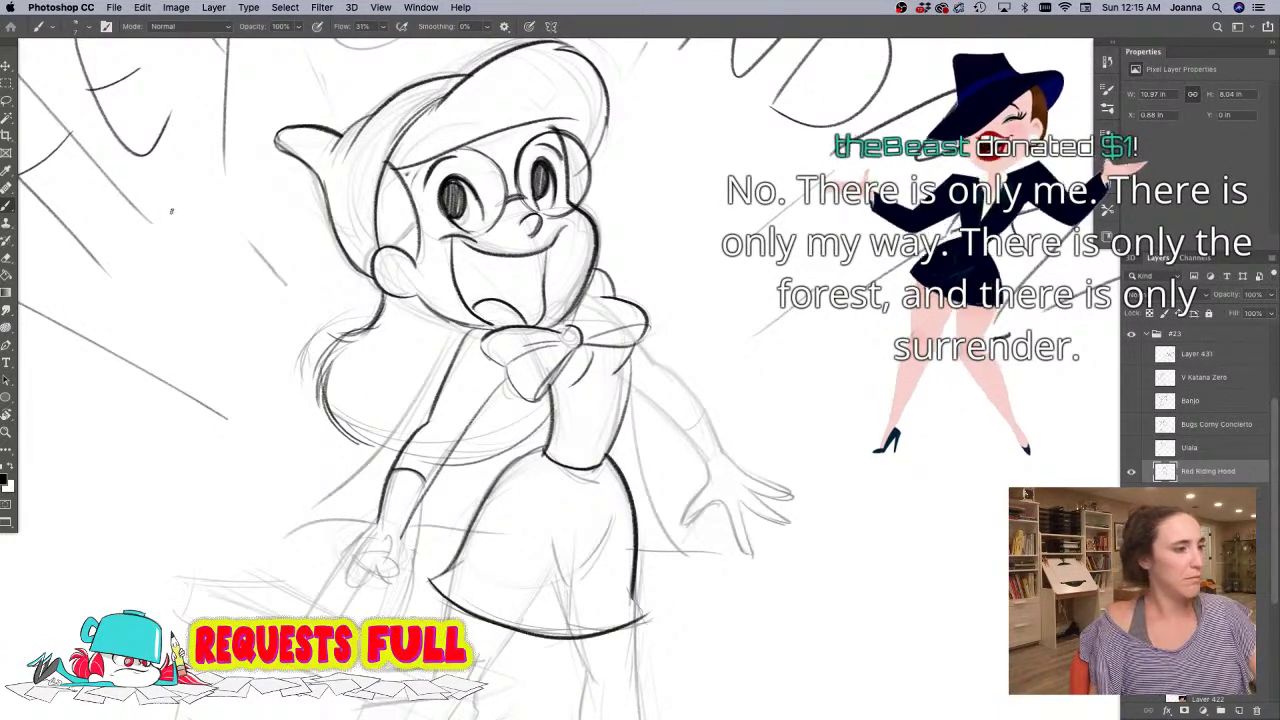
- Redraw the far lens of the glasses larger so that it extends past the edge of the face
{"action": "left_click_drag", "start_coordinate": [305, 377], "coordinate": [274, 364]}
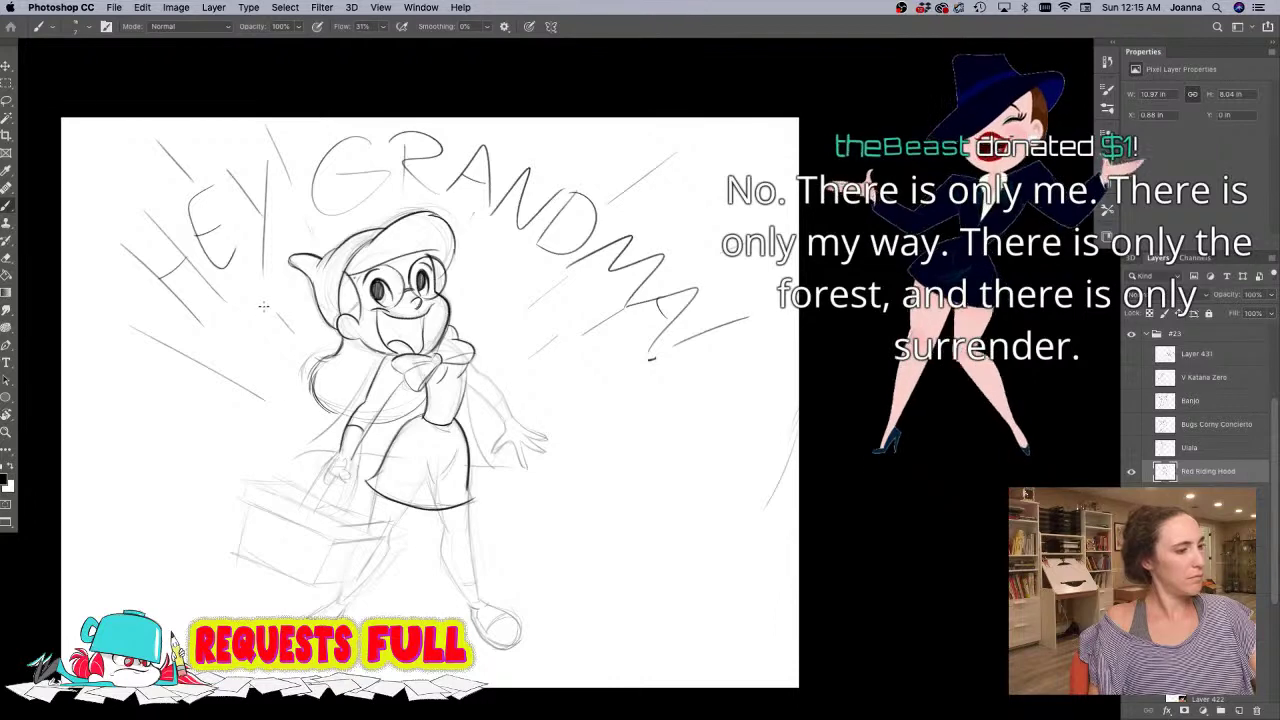
{"action": "left_click", "coordinate": [359, 377]}
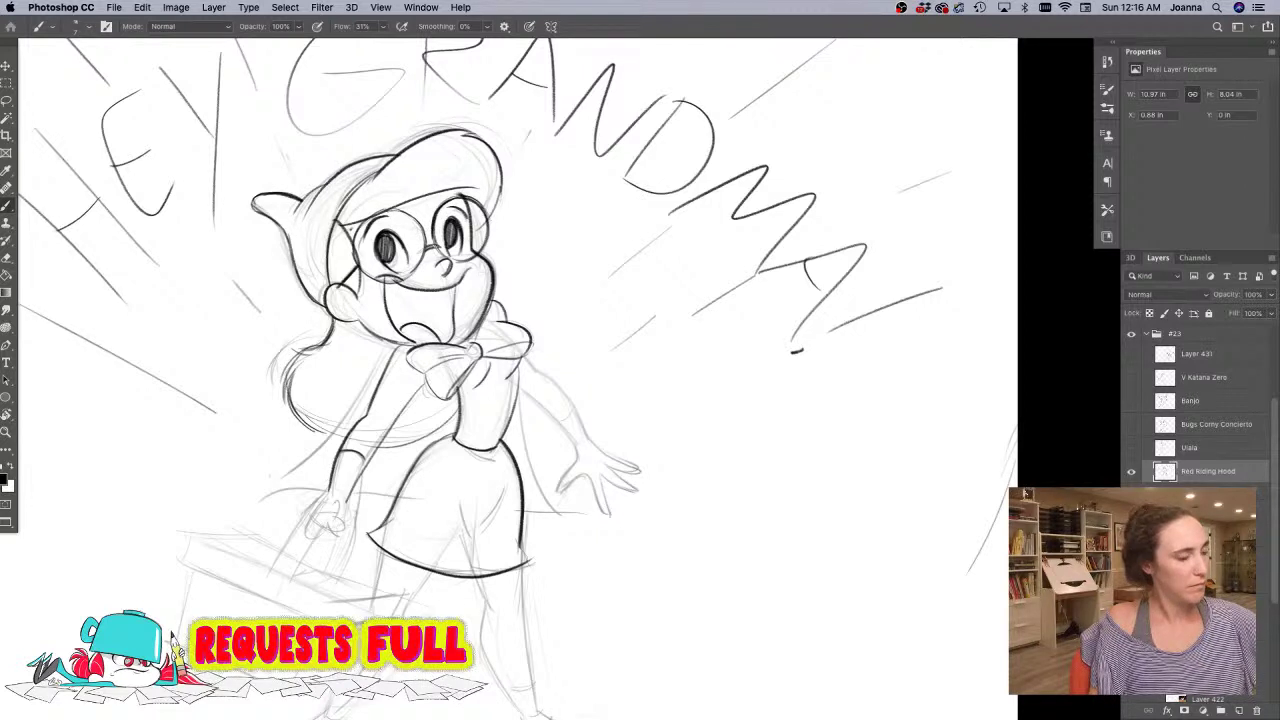
{"action": "left_click_drag", "start_coordinate": [493, 246], "coordinate": [454, 264]}
{"action": "key", "text": "super+z"}
{"action": "left_click_drag", "start_coordinate": [484, 206], "coordinate": [484, 256]}
- Erase the overlapping lines around the far lens with a smaller eraser and re-ink the lens and eye outlines
{"action": "key", "text": "e"}
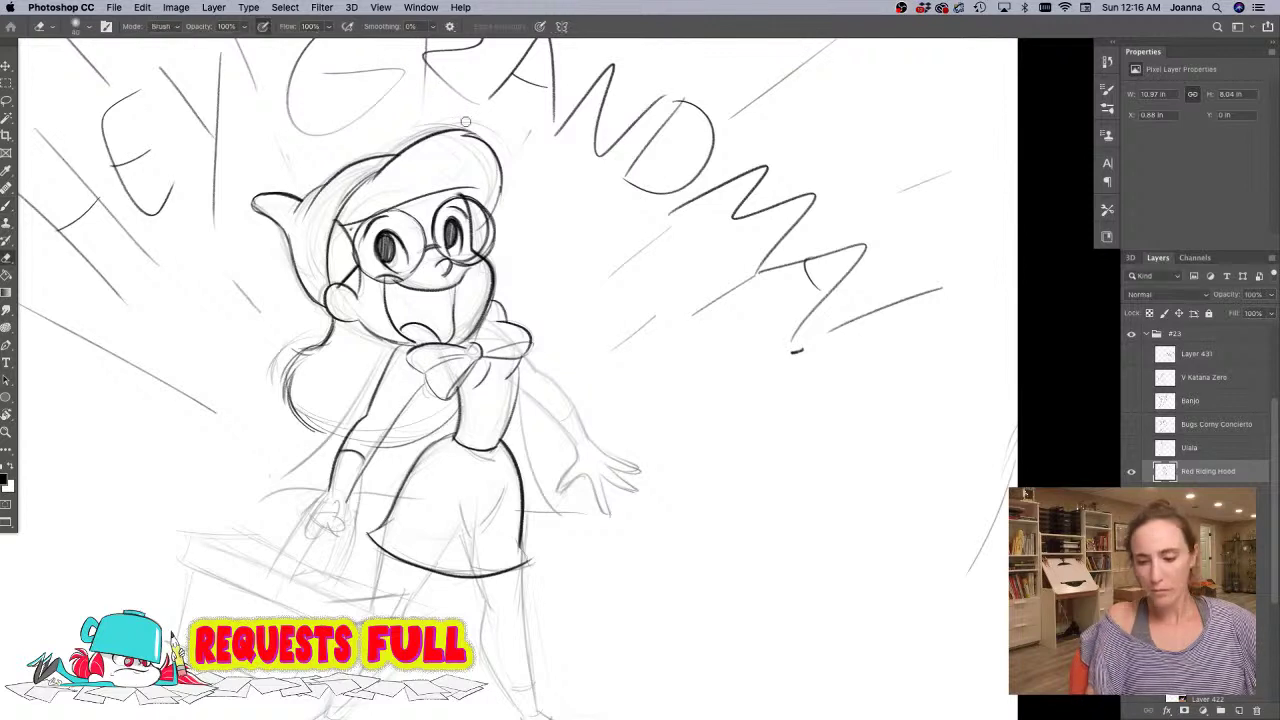
{"action": "mouse_move", "coordinate": [481, 254]}
{"action": "left_mouse_down"}
{"action": "mouse_move", "coordinate": [464, 262]}
{"action": "mouse_move", "coordinate": [480, 254]}
{"action": "left_mouse_up"}
{"action": "key", "text": "bracketleft"}
{"action": "mouse_move", "coordinate": [464, 197]}
{"action": "left_mouse_down"}
{"action": "mouse_move", "coordinate": [491, 217]}
{"action": "mouse_move", "coordinate": [490, 244]}
{"action": "left_mouse_up"}
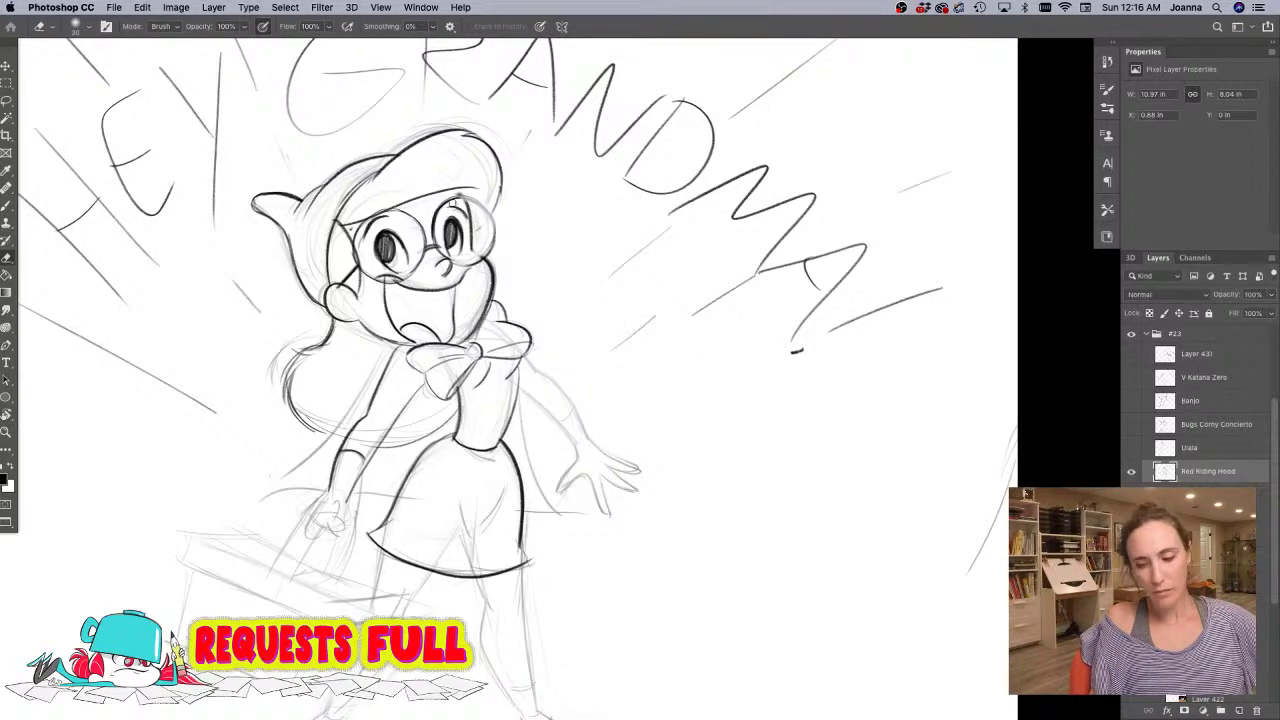
{"action": "key", "text": "b"}
{"action": "mouse_move", "coordinate": [438, 202]}
{"action": "left_mouse_down"}
{"action": "mouse_move", "coordinate": [490, 215]}
{"action": "mouse_move", "coordinate": [492, 254]}
{"action": "left_mouse_up"}
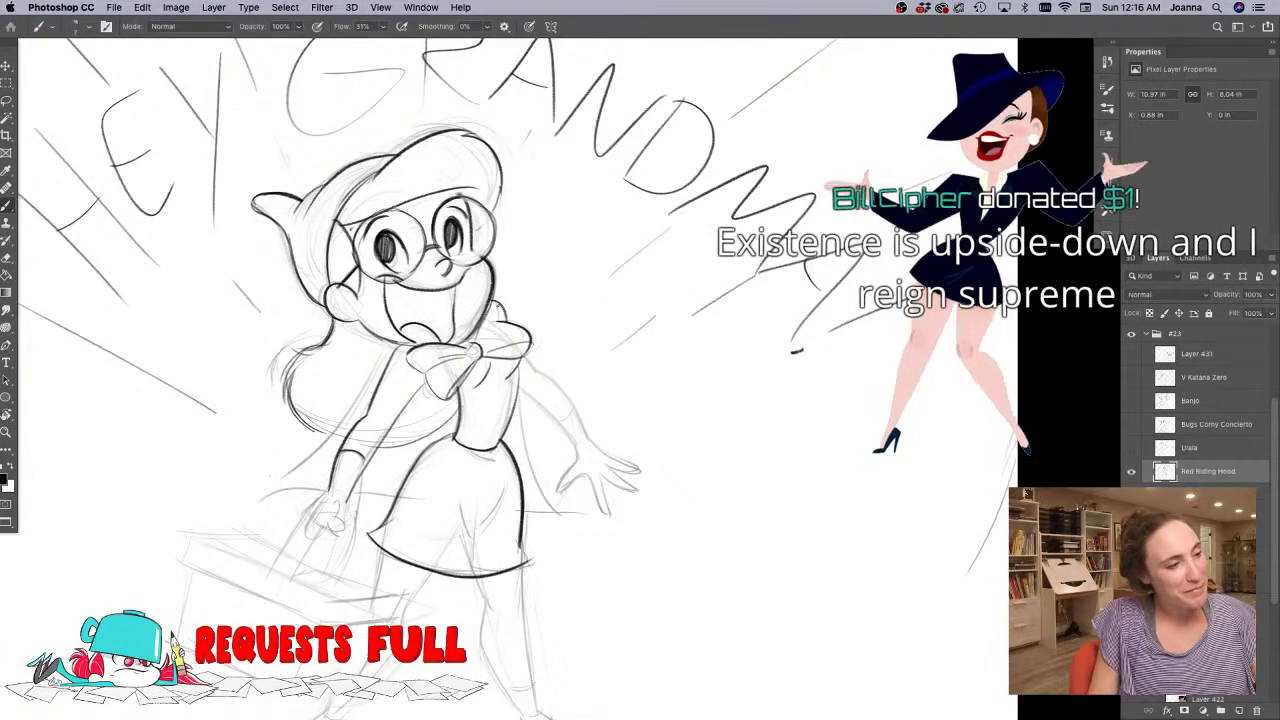
- Ink the outstretched arm from the shoulder to the wrist and the spread fingers of its hand
{"action": "left_click_drag", "start_coordinate": [530, 360], "coordinate": [587, 444]}
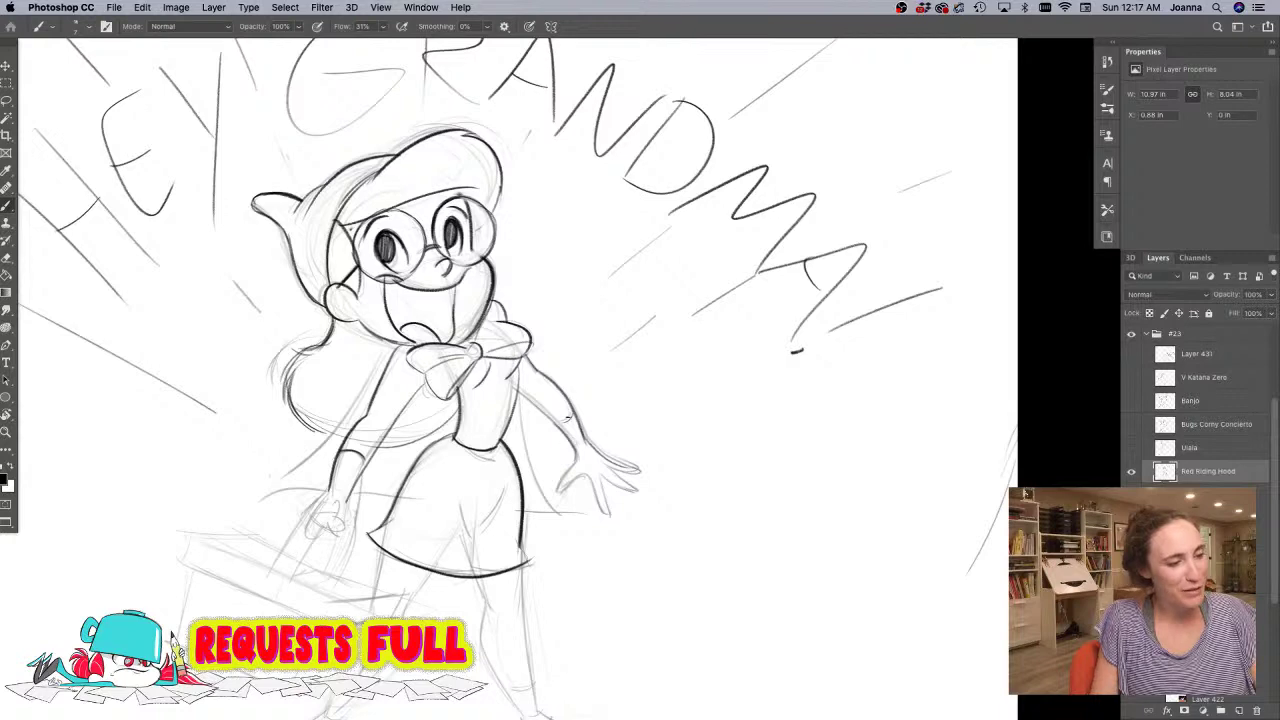
{"action": "left_click", "coordinate": [566, 468], "text": "super"}
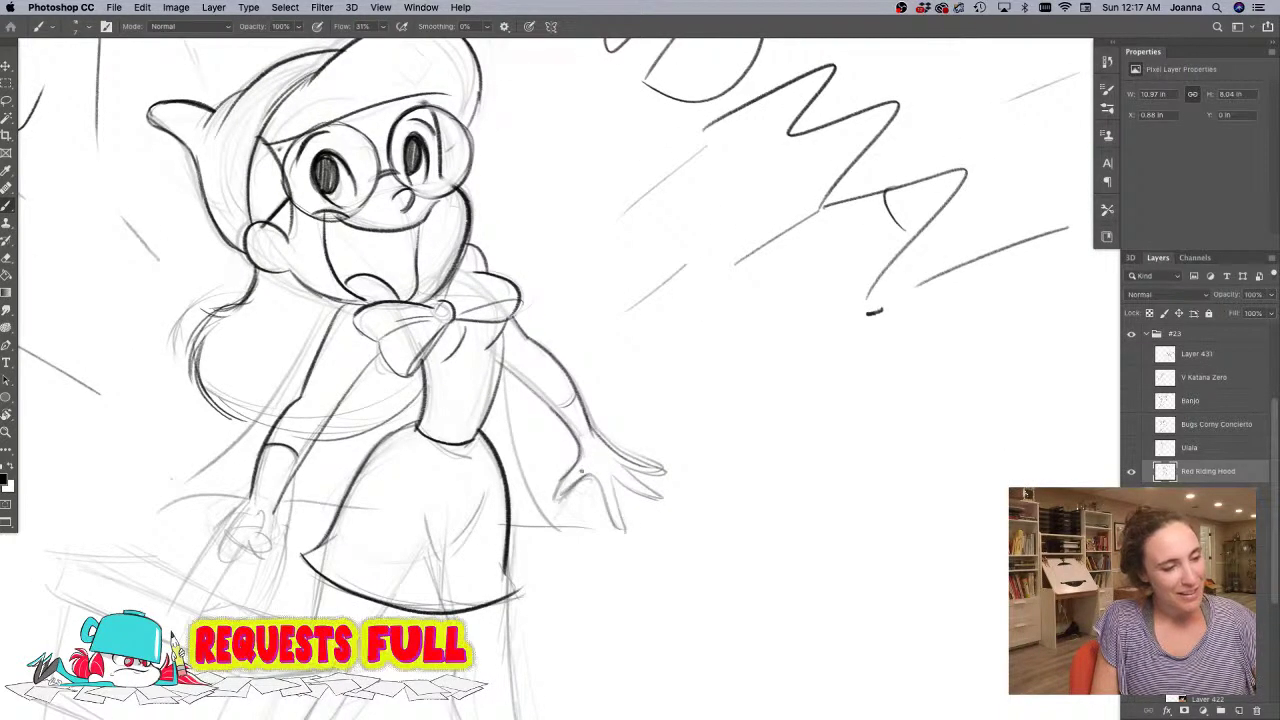
{"action": "mouse_move", "coordinate": [577, 484]}
{"action": "left_mouse_down"}
{"action": "mouse_move", "coordinate": [549, 491]}
{"action": "mouse_move", "coordinate": [592, 474]}
{"action": "mouse_move", "coordinate": [626, 530]}
{"action": "left_mouse_up"}
{"action": "left_click_drag", "start_coordinate": [613, 481], "coordinate": [660, 497]}
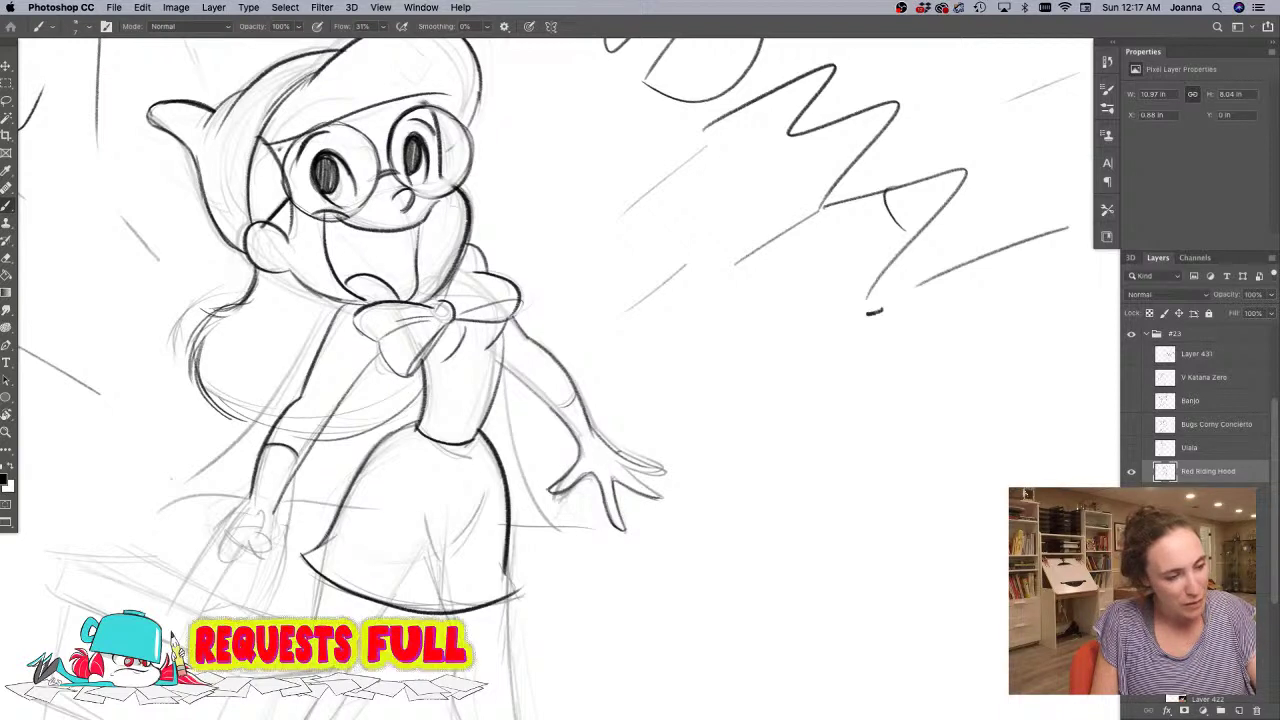
- Finish inking the fingers and wrist cuff of the outstretched arm and strengthen the torso's near side line
{"action": "mouse_move", "coordinate": [626, 458]}
{"action": "left_mouse_down"}
{"action": "mouse_move", "coordinate": [666, 470]}
{"action": "mouse_move", "coordinate": [625, 469]}
{"action": "mouse_move", "coordinate": [662, 496]}
{"action": "left_mouse_up"}
{"action": "left_click_drag", "start_coordinate": [662, 497], "coordinate": [634, 491]}
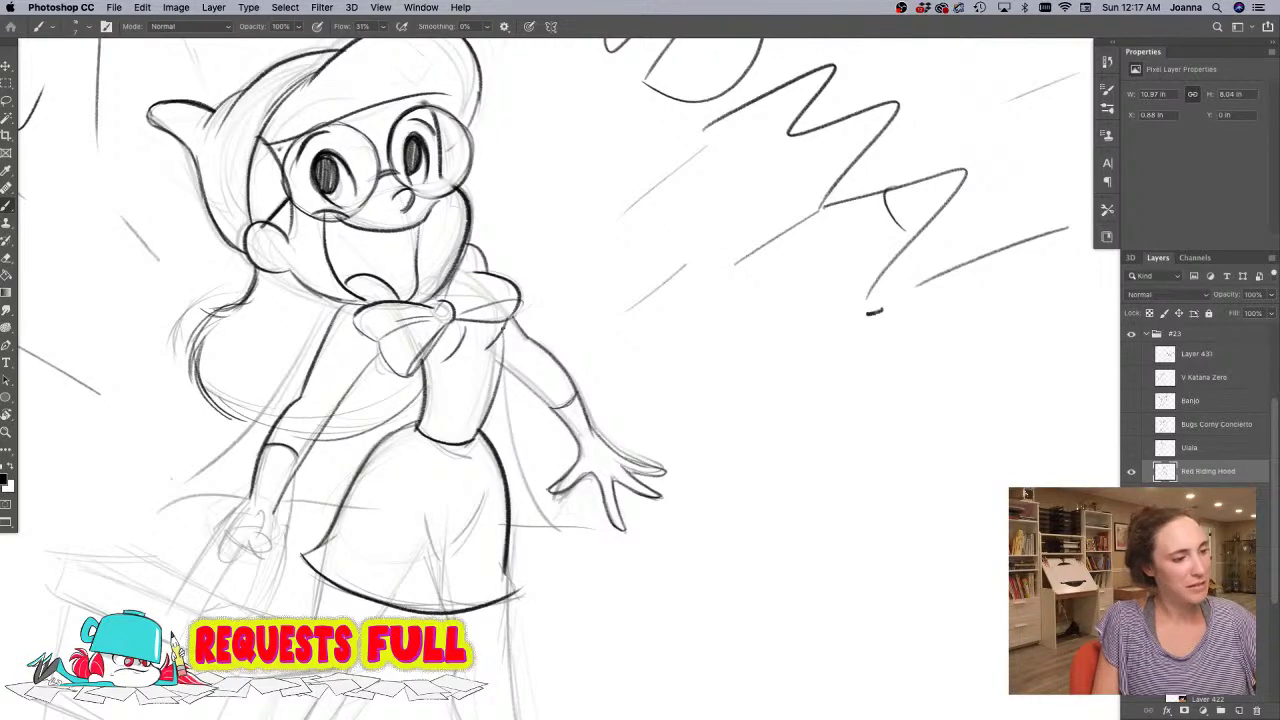
{"action": "left_click_drag", "start_coordinate": [504, 328], "coordinate": [470, 440]}
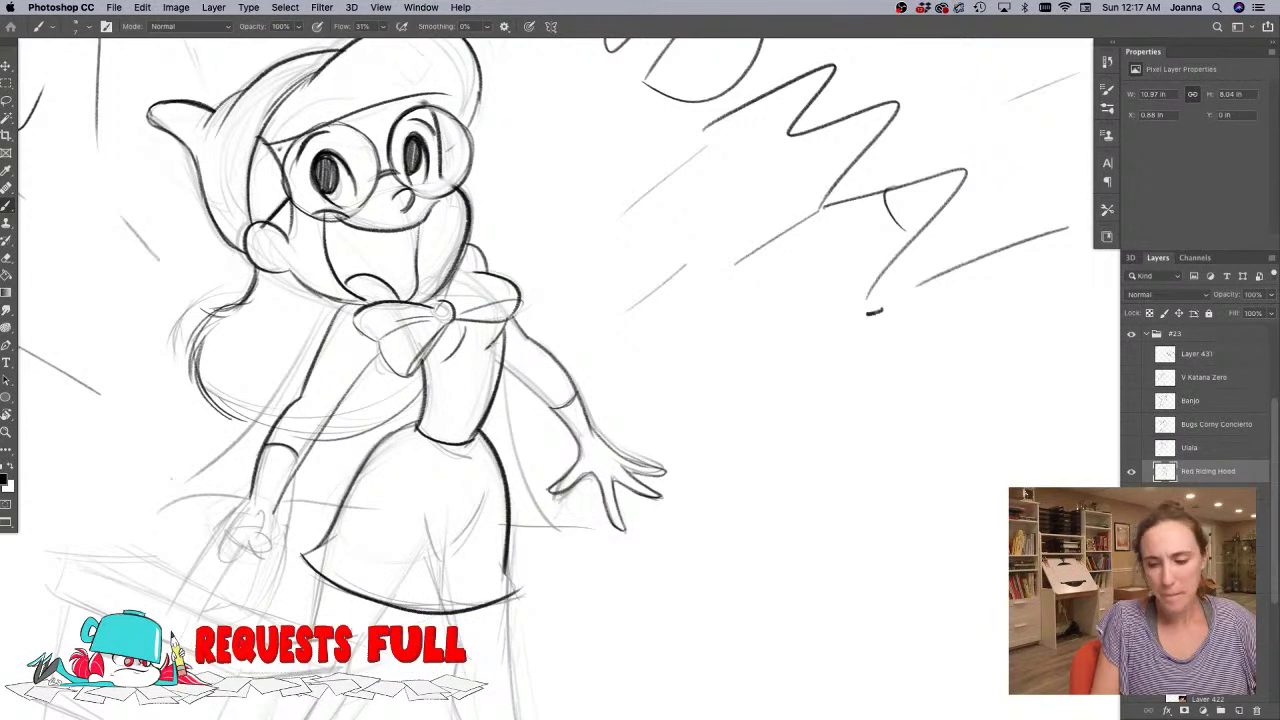
- Clear the stray lines at the outstretched arm's armpit and ink the short sleeve edge just below the bow
{"action": "key", "text": "l"}
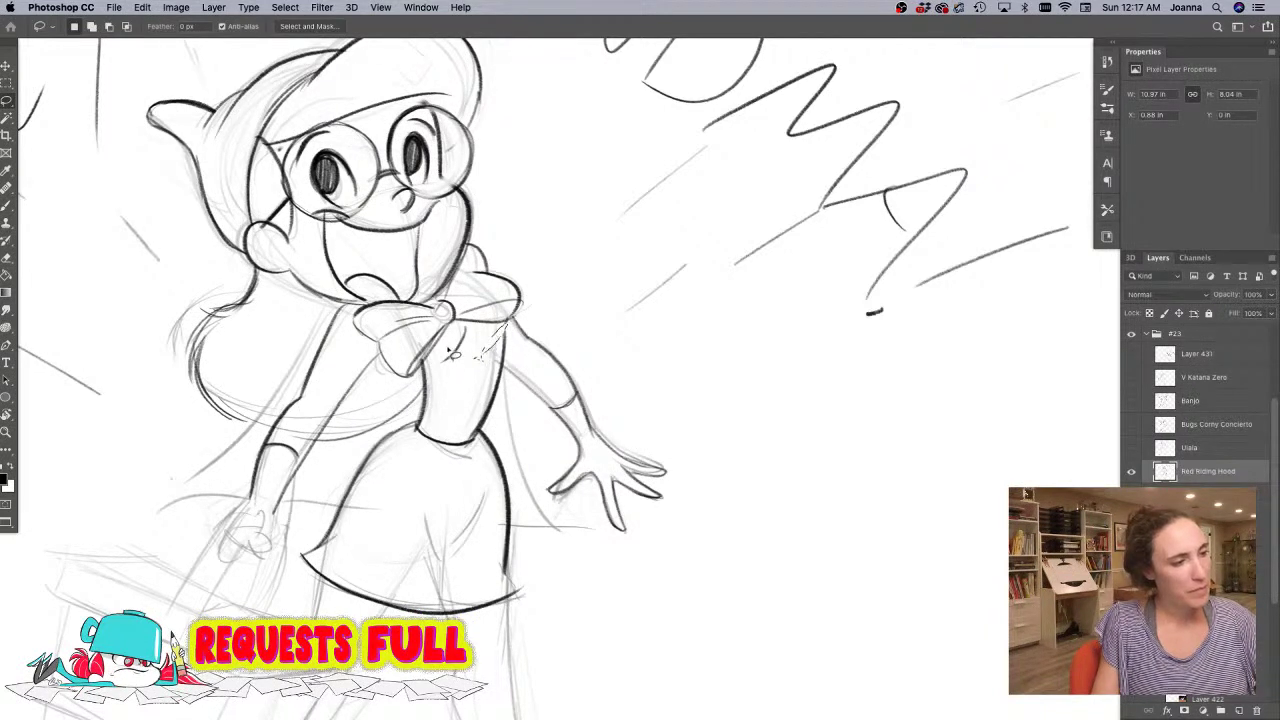
{"action": "mouse_move", "coordinate": [483, 354]}
{"action": "left_mouse_down"}
{"action": "mouse_move", "coordinate": [505, 350]}
{"action": "mouse_move", "coordinate": [510, 325]}
{"action": "mouse_move", "coordinate": [500, 348]}
{"action": "left_mouse_up"}
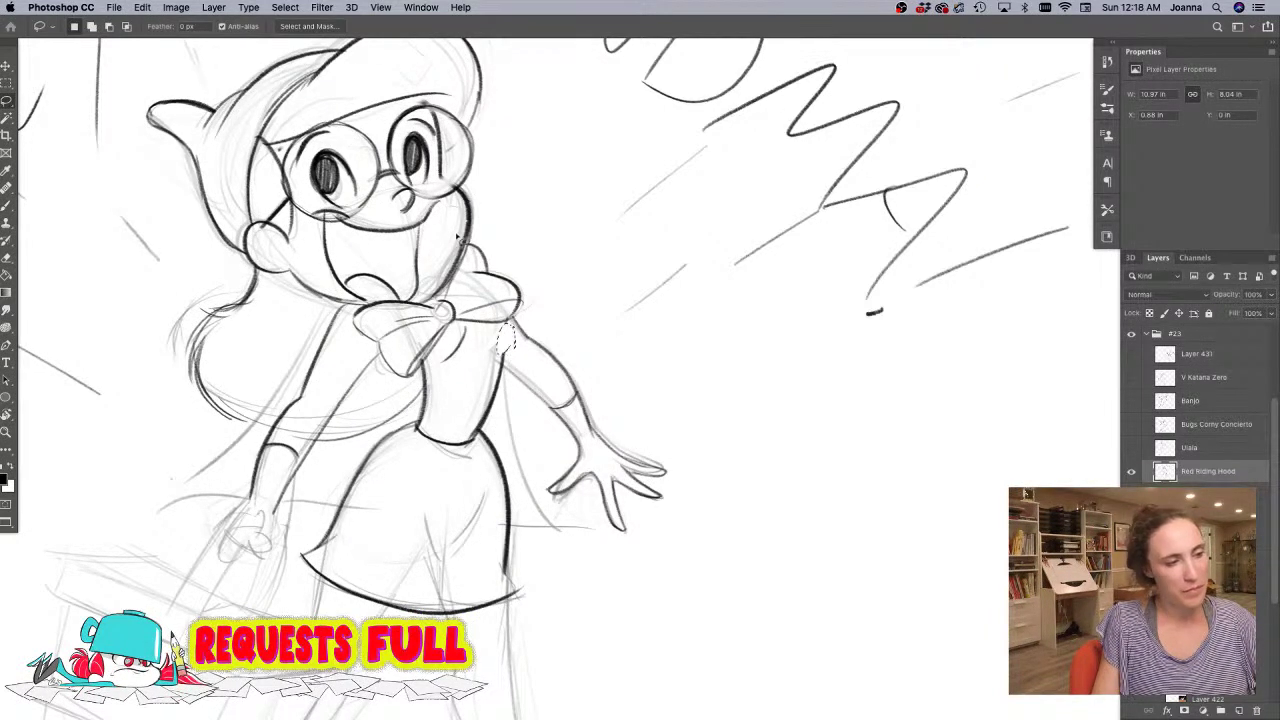
{"action": "key", "text": "b"}
{"action": "key", "text": "ctrl+d"}
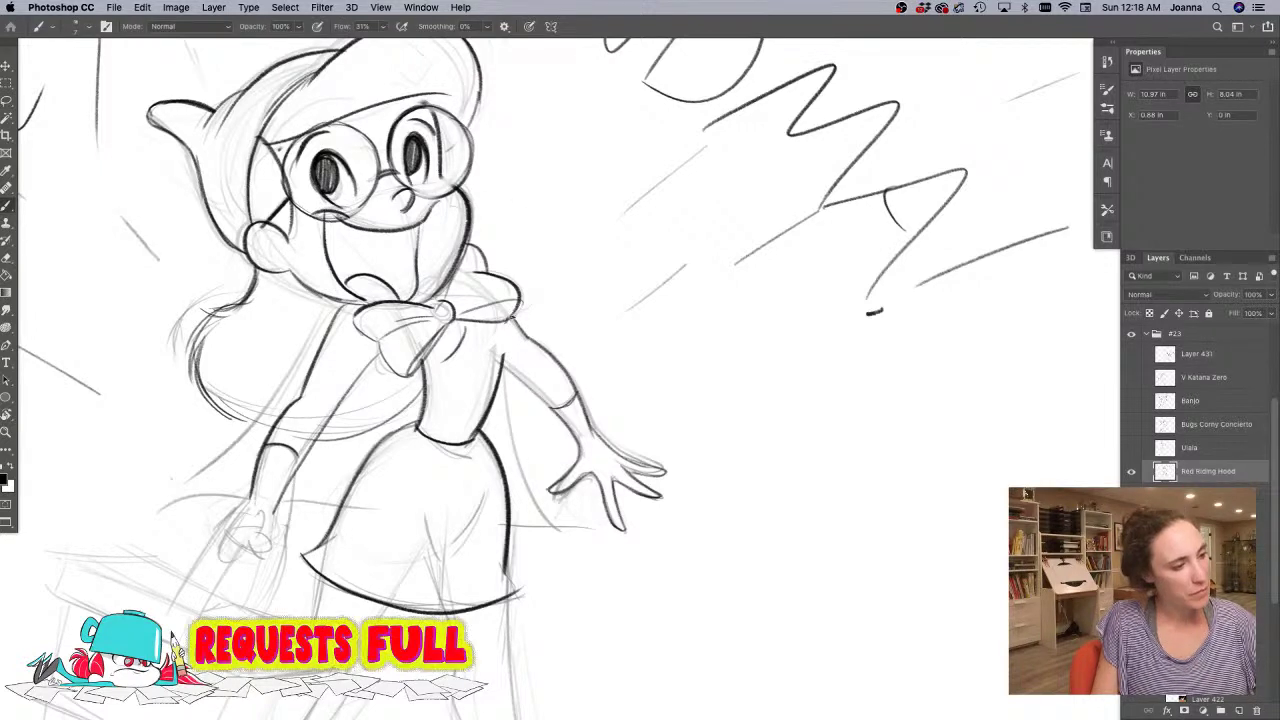
{"action": "left_click_drag", "start_coordinate": [520, 317], "coordinate": [503, 353]}
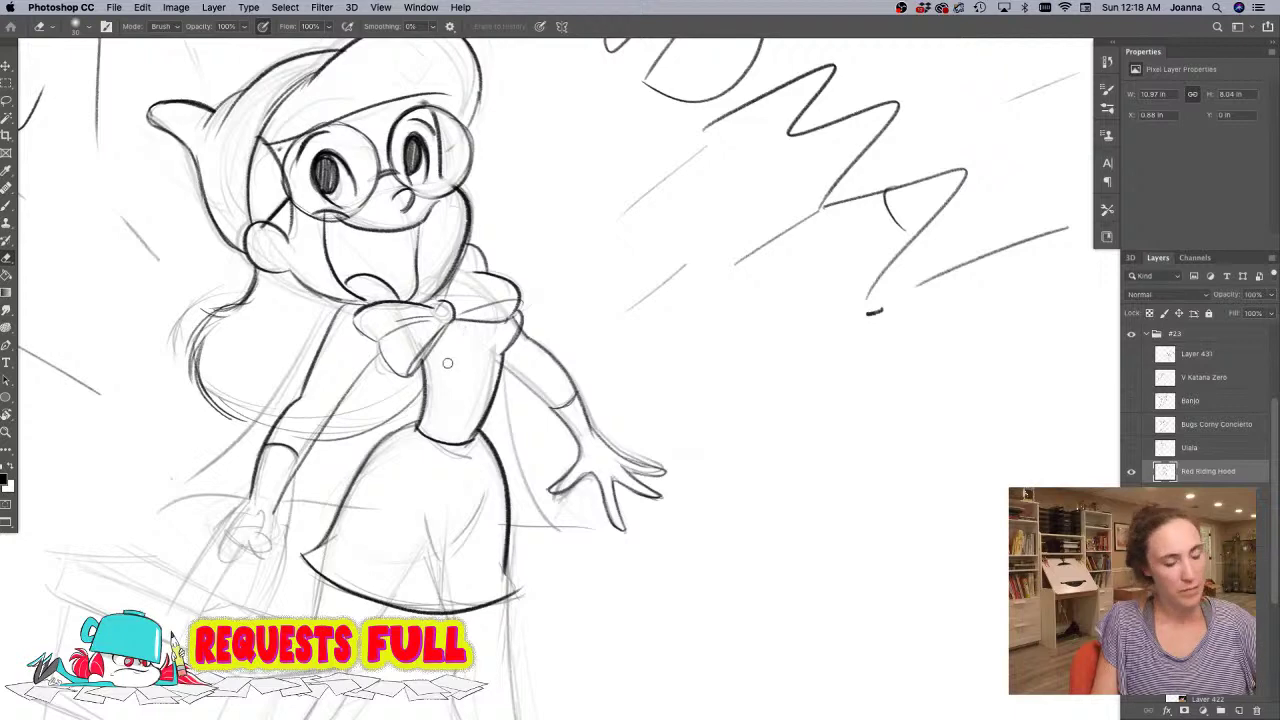
- Ink both sides of the leg beneath the outstretched arm, from skirt hem to ankle, with small knee creases
{"action": "scroll", "coordinate": [468, 346], "scroll_direction": "left", "scroll_amount": 3}
{"action": "scroll", "coordinate": [214, 437], "scroll_direction": "down", "scroll_amount": 5}
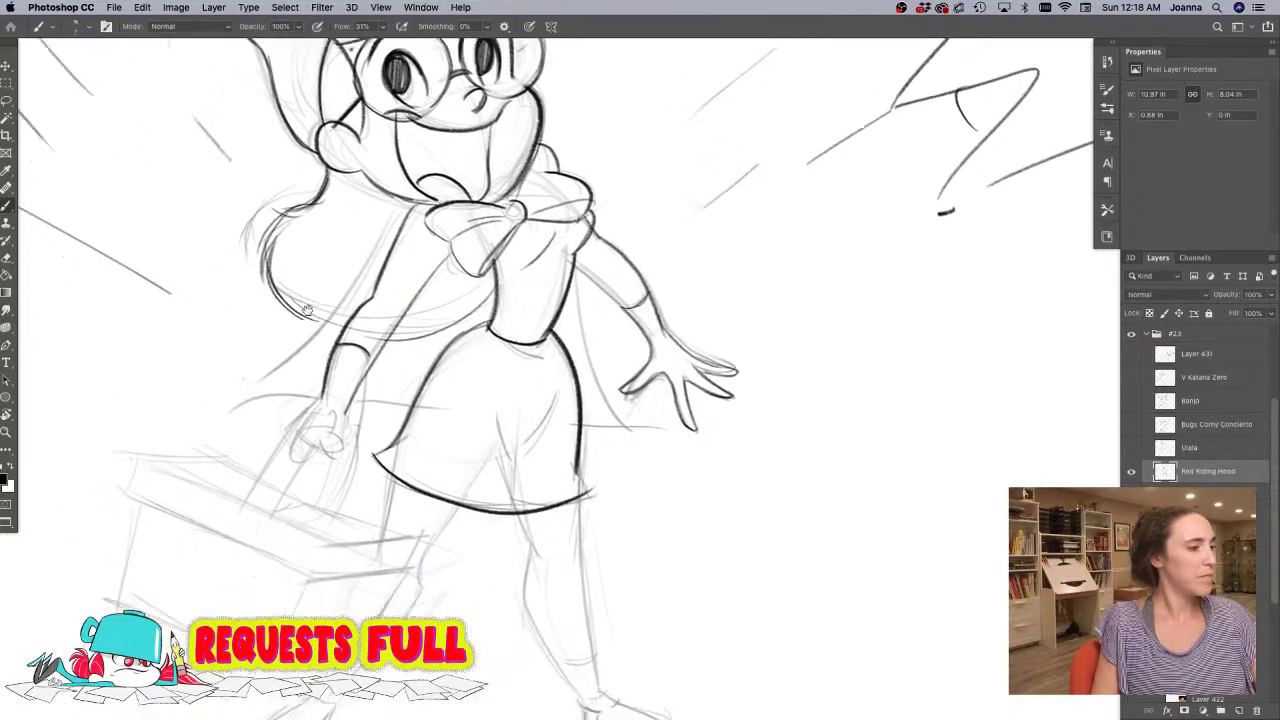
{"action": "scroll", "coordinate": [257, 391], "scroll_direction": "down", "scroll_amount": 5}
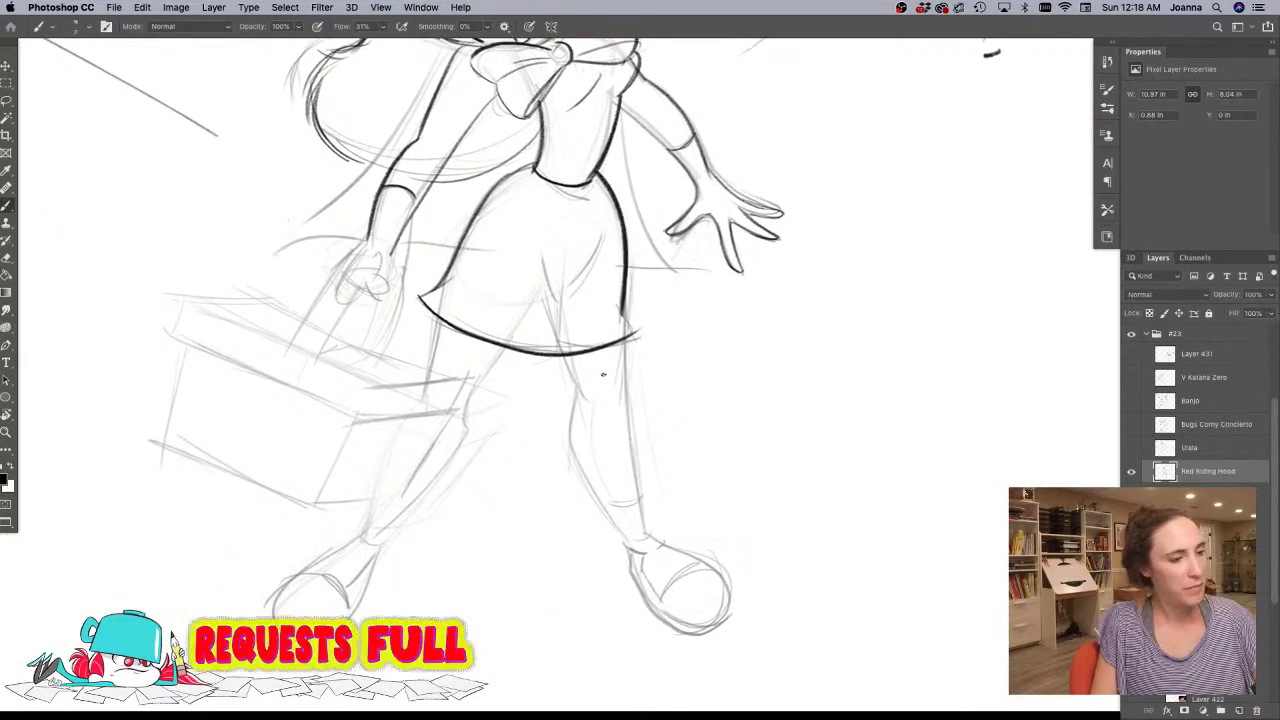
{"action": "left_click_drag", "start_coordinate": [625, 356], "coordinate": [621, 392]}
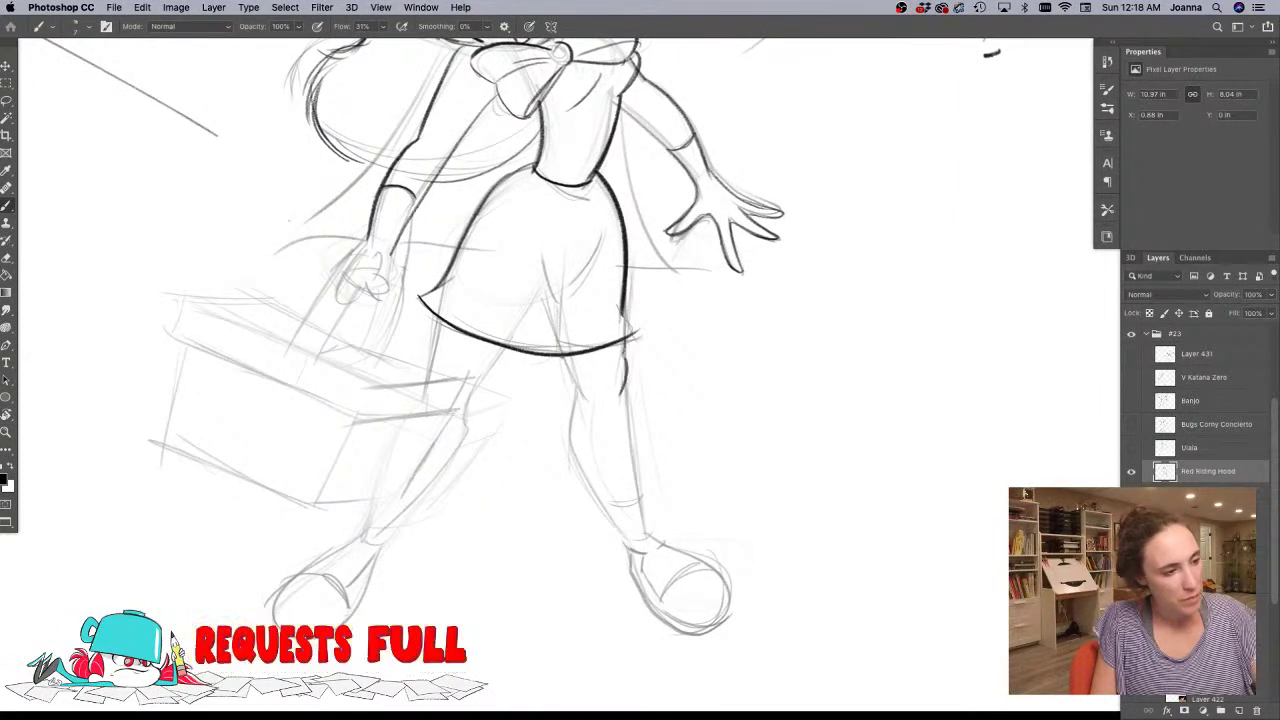
{"action": "mouse_move", "coordinate": [565, 356]}
{"action": "left_mouse_down"}
{"action": "mouse_move", "coordinate": [577, 470]}
{"action": "mouse_move", "coordinate": [628, 537]}
{"action": "left_mouse_up"}
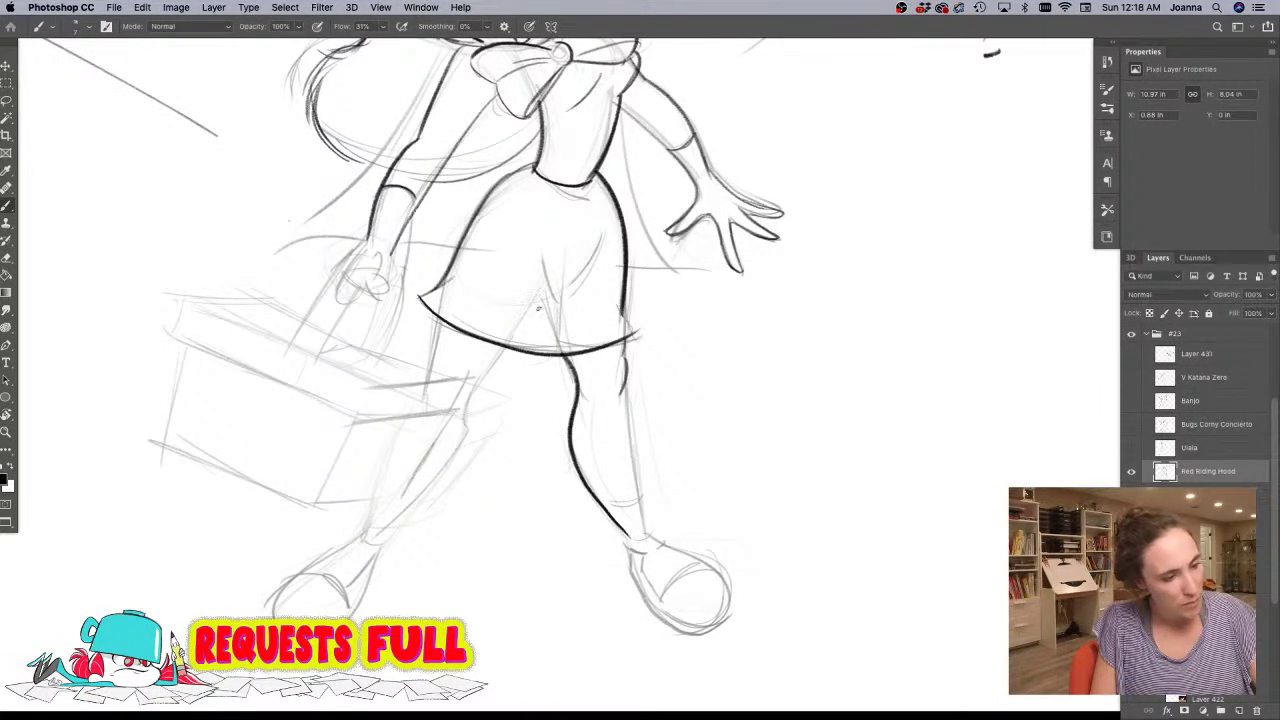
{"action": "left_click_drag", "start_coordinate": [621, 390], "coordinate": [638, 508]}
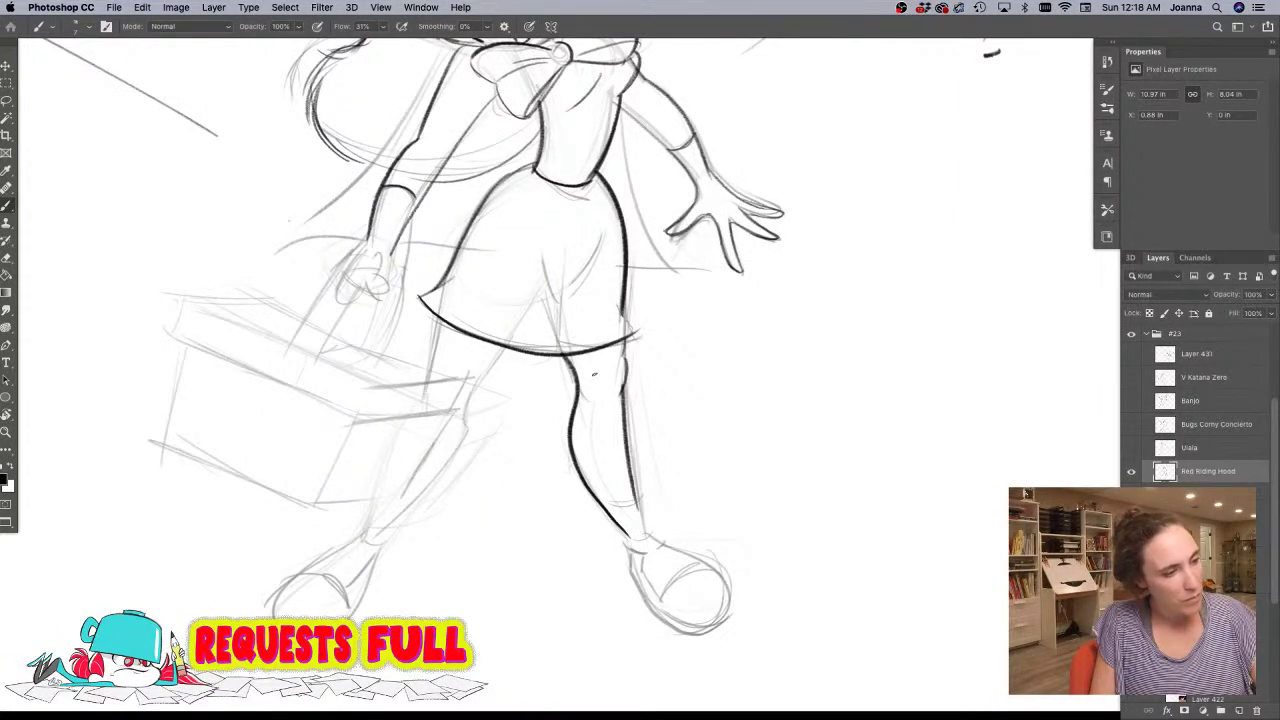
{"action": "left_click_drag", "start_coordinate": [596, 376], "coordinate": [602, 391]}
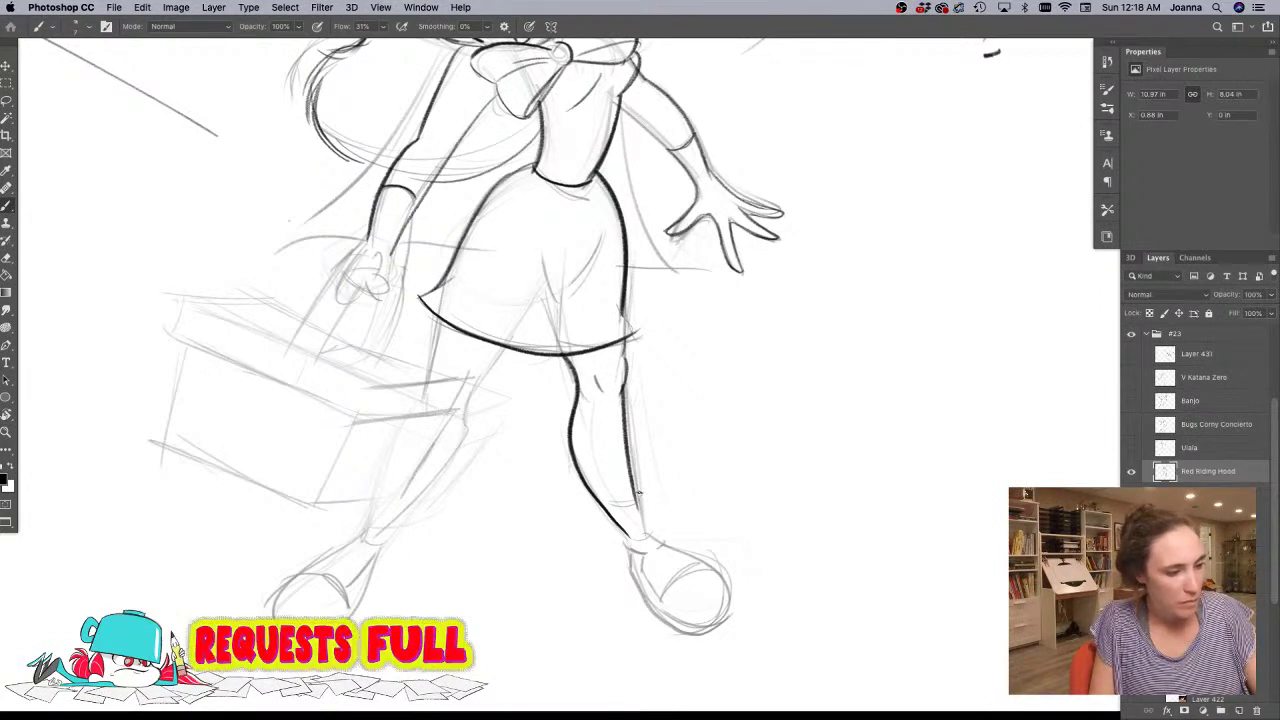
- Ink that leg's sock line, ankle cuff and rounded shoe, including the toe cap and tongue
{"action": "mouse_move", "coordinate": [640, 492]}
{"action": "left_mouse_down"}
{"action": "mouse_move", "coordinate": [604, 506]}
{"action": "mouse_move", "coordinate": [644, 540]}
{"action": "mouse_move", "coordinate": [657, 522]}
{"action": "mouse_move", "coordinate": [728, 618]}
{"action": "left_mouse_up"}
{"action": "mouse_move", "coordinate": [626, 546]}
{"action": "left_mouse_down"}
{"action": "mouse_move", "coordinate": [650, 604]}
{"action": "mouse_move", "coordinate": [700, 630]}
{"action": "mouse_move", "coordinate": [728, 610]}
{"action": "left_mouse_up"}
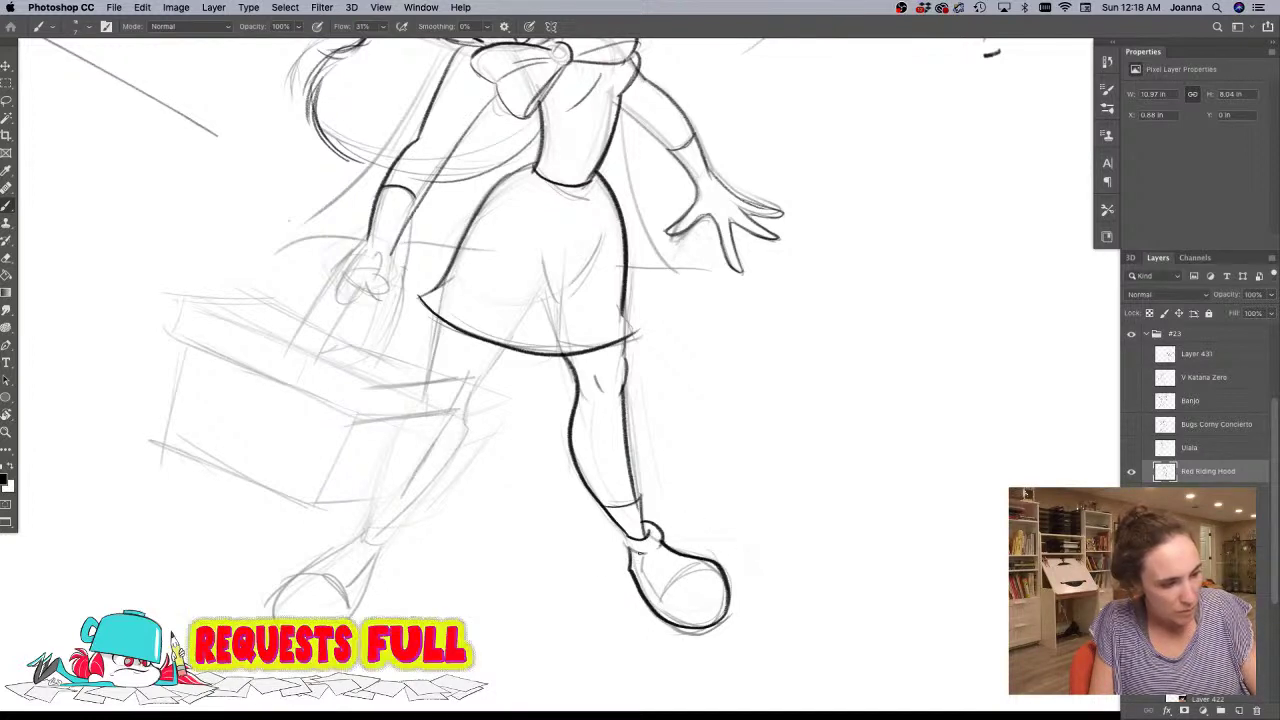
{"action": "left_click_drag", "start_coordinate": [638, 553], "coordinate": [662, 600]}
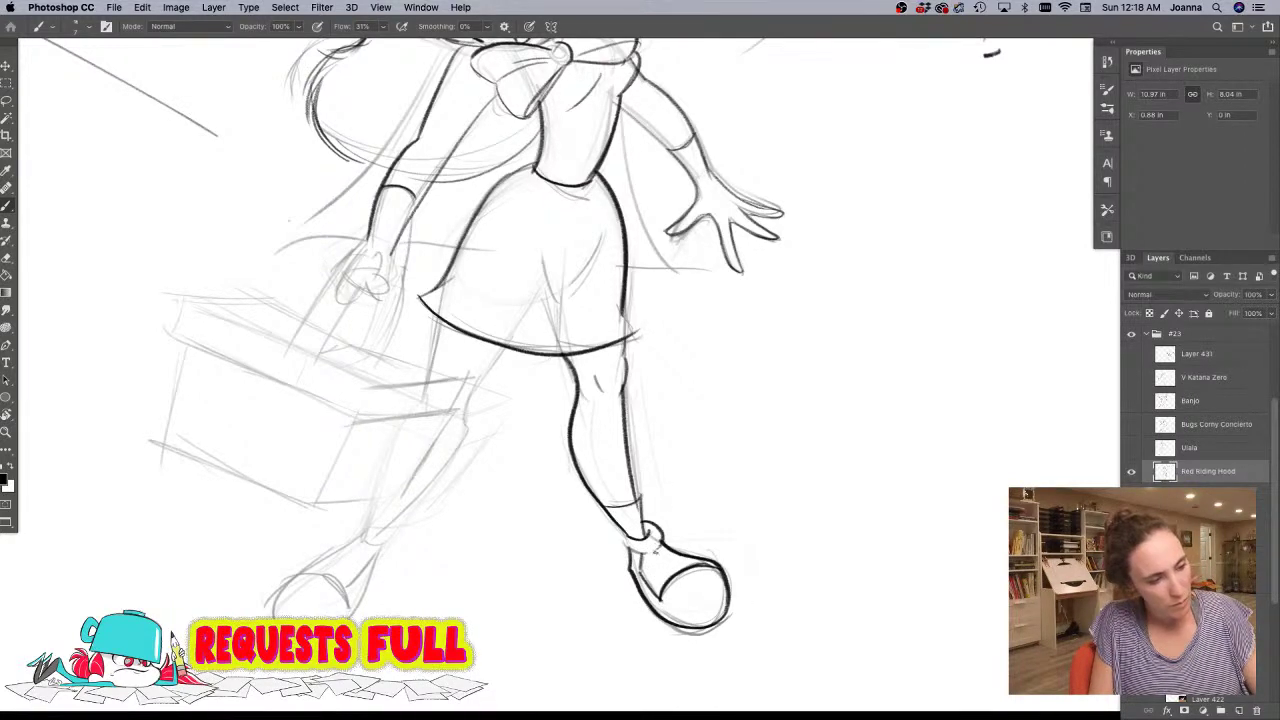
{"action": "left_click_drag", "start_coordinate": [650, 556], "coordinate": [662, 544]}
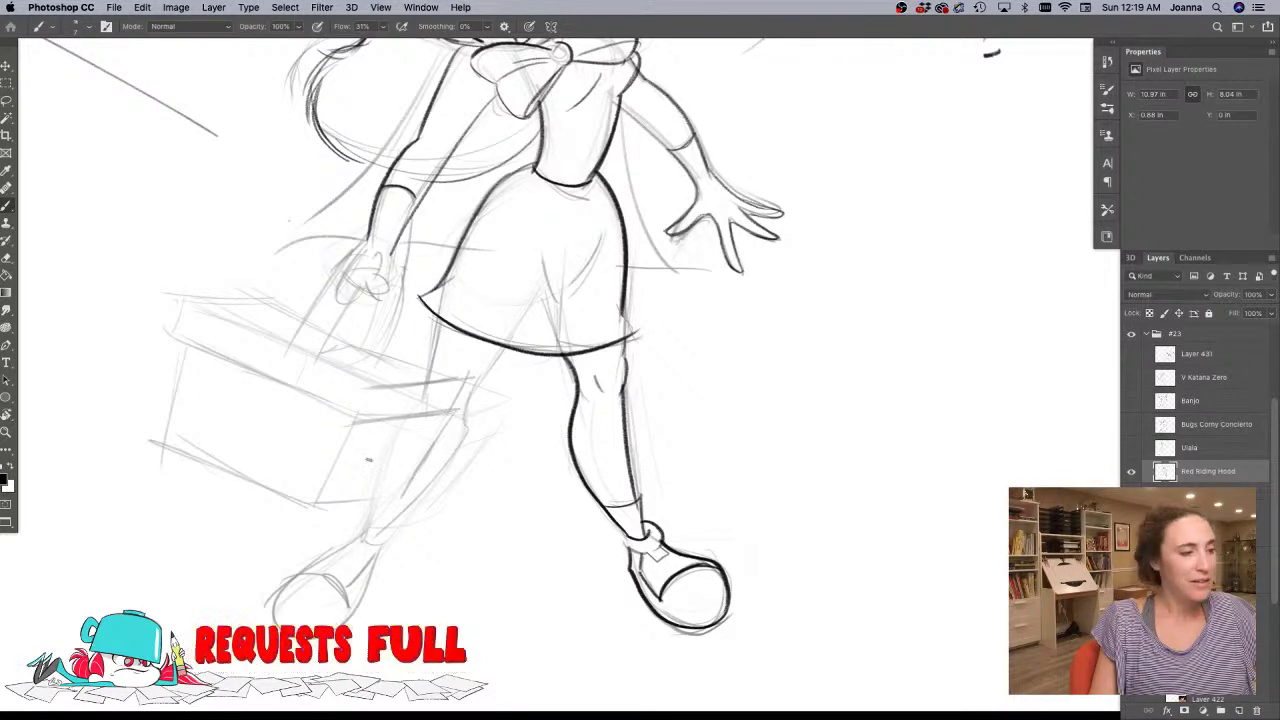
- Ink the other leg with its sock line and toe-capped shoe, and start the outline of the lowered hand
{"action": "left_click_drag", "start_coordinate": [444, 322], "coordinate": [424, 400]}
{"action": "left_click_drag", "start_coordinate": [438, 352], "coordinate": [430, 374]}
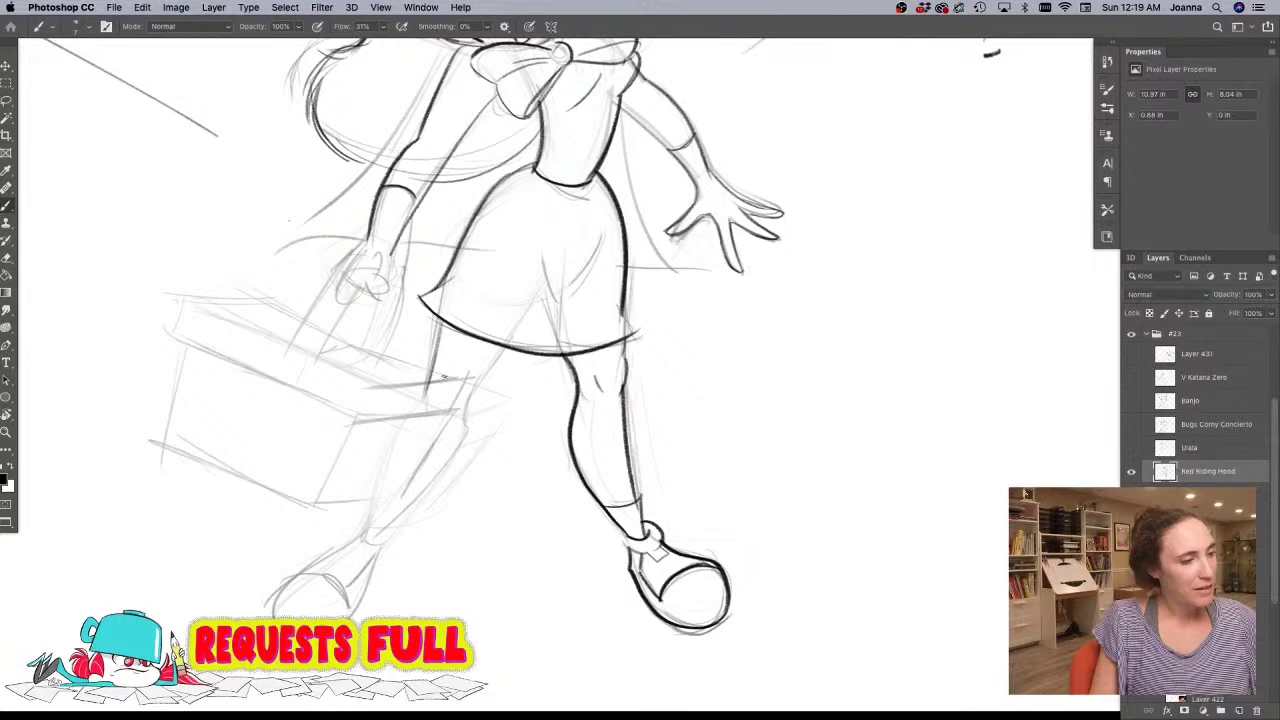
{"action": "mouse_move", "coordinate": [498, 352]}
{"action": "left_mouse_down"}
{"action": "mouse_move", "coordinate": [452, 462]}
{"action": "mouse_move", "coordinate": [384, 530]}
{"action": "mouse_move", "coordinate": [412, 512]}
{"action": "mouse_move", "coordinate": [370, 510]}
{"action": "mouse_move", "coordinate": [364, 532]}
{"action": "mouse_move", "coordinate": [392, 530]}
{"action": "mouse_move", "coordinate": [356, 542]}
{"action": "mouse_move", "coordinate": [378, 550]}
{"action": "mouse_move", "coordinate": [366, 546]}
{"action": "mouse_move", "coordinate": [367, 594]}
{"action": "mouse_move", "coordinate": [348, 617]}
{"action": "left_mouse_up"}
{"action": "mouse_move", "coordinate": [358, 542]}
{"action": "left_mouse_down"}
{"action": "mouse_move", "coordinate": [292, 572]}
{"action": "mouse_move", "coordinate": [284, 620]}
{"action": "left_mouse_up"}
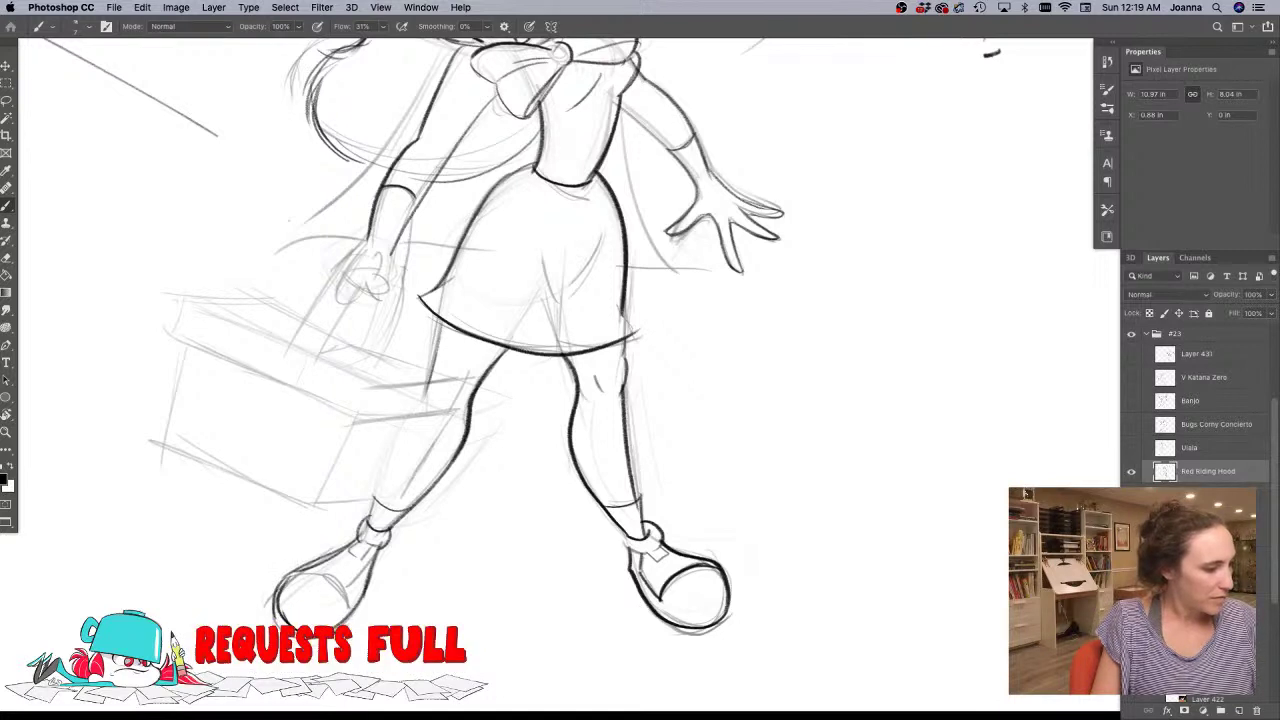
{"action": "left_click_drag", "start_coordinate": [338, 574], "coordinate": [350, 600]}
{"action": "mouse_move", "coordinate": [360, 539]}
{"action": "left_mouse_down"}
{"action": "mouse_move", "coordinate": [370, 549]}
{"action": "mouse_move", "coordinate": [347, 617]}
{"action": "left_mouse_up"}
{"action": "left_click_drag", "start_coordinate": [366, 584], "coordinate": [350, 607]}
{"action": "left_click_drag", "start_coordinate": [373, 235], "coordinate": [351, 258]}
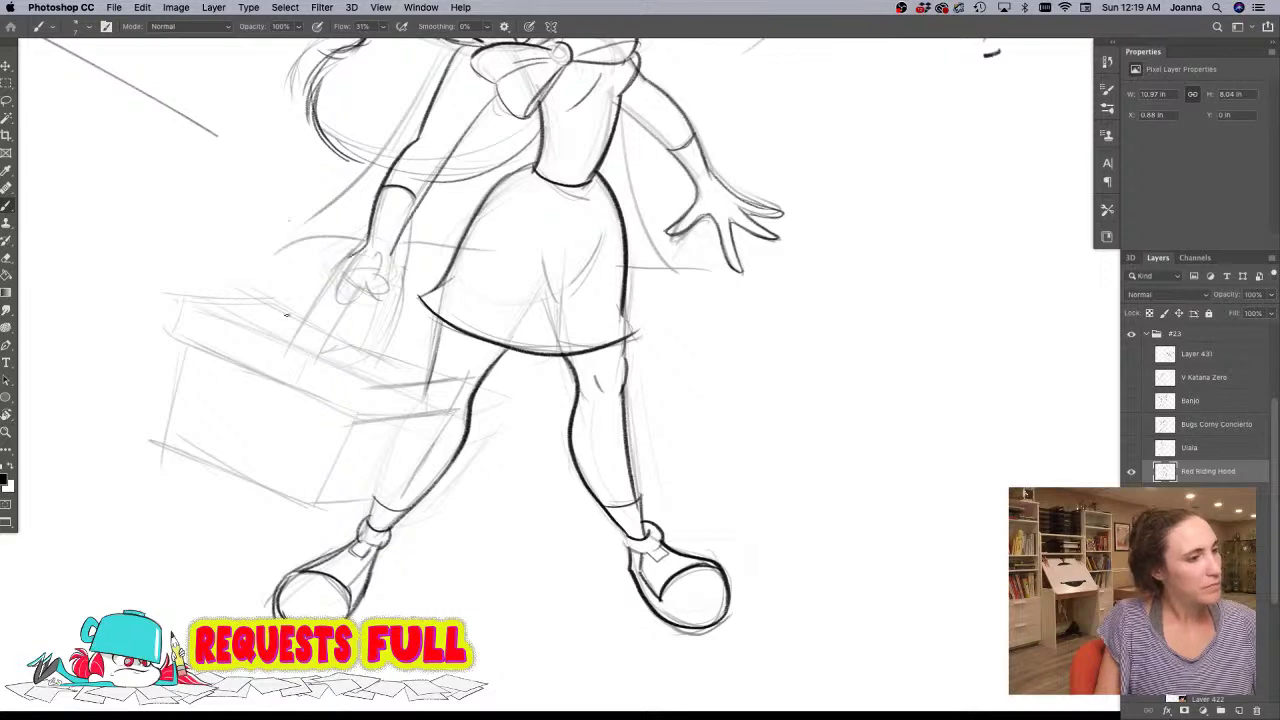
- Erase the sketchy hair strokes behind the shoulder with the eraser enlarged to 125, and re-ink the hair as one clean curve
{"action": "left_click_drag", "start_coordinate": [281, 300], "coordinate": [275, 474]}
{"action": "left_click", "coordinate": [282, 416], "text": "alt"}
{"action": "scroll", "coordinate": [281, 415], "scroll_direction": "down", "scroll_amount": 2}
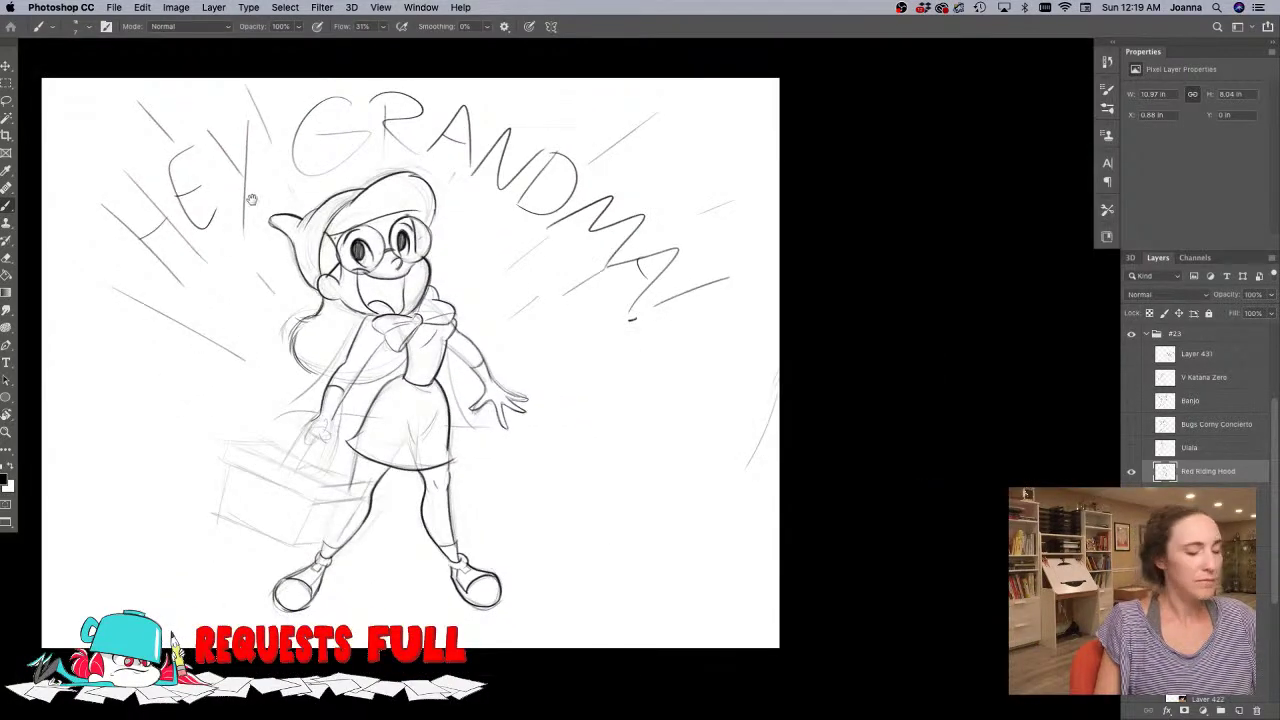
{"action": "key", "text": "e"}
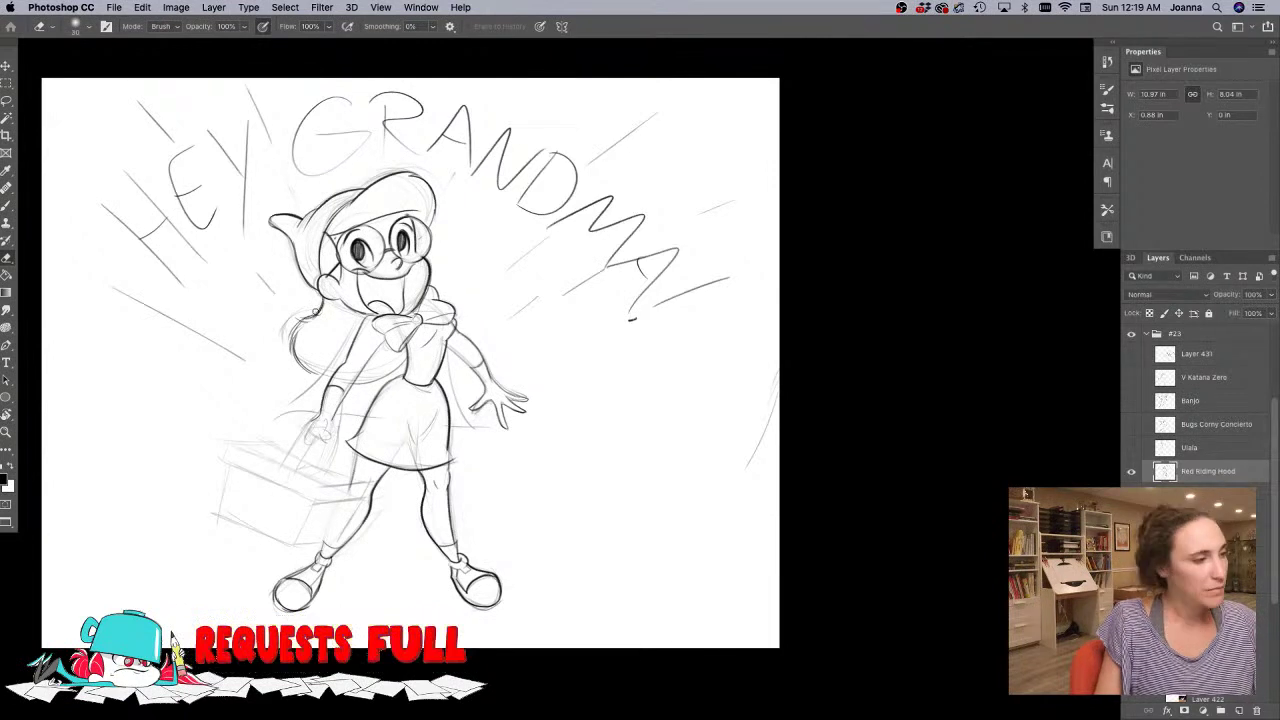
{"action": "key", "text": "bracketright"}
{"action": "key", "text": "bracketright"}
{"action": "key", "text": "bracketright"}
{"action": "key", "text": "bracketright"}
{"action": "key", "text": "bracketright"}
{"action": "key", "text": "bracketright"}
{"action": "key", "text": "bracketright"}
{"action": "key", "text": "bracketright"}
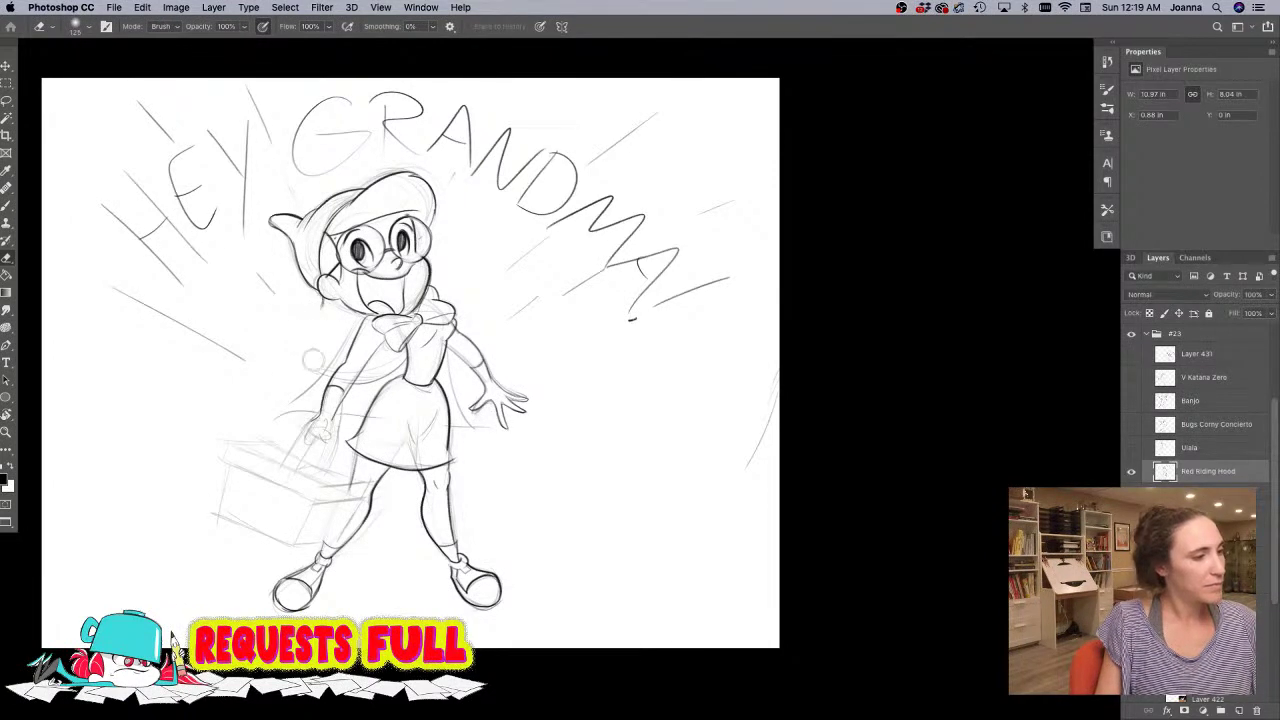
{"action": "key", "text": "b"}
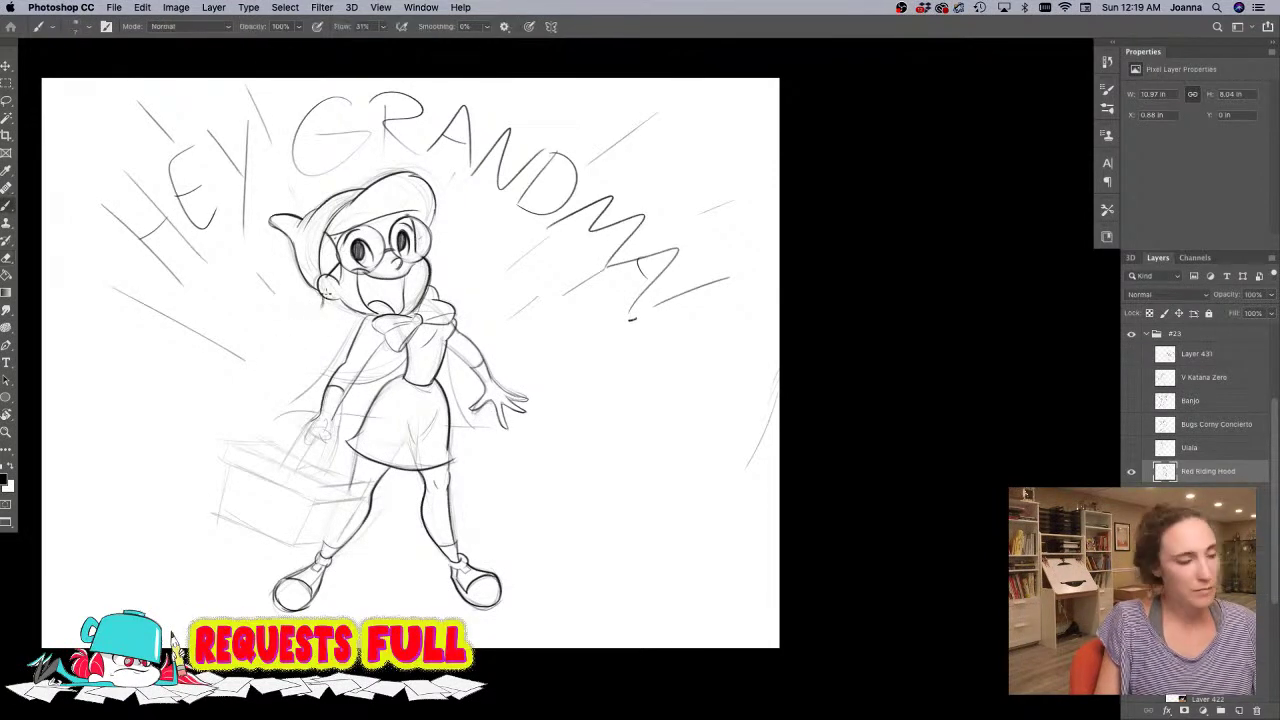
{"action": "mouse_move", "coordinate": [323, 294]}
{"action": "left_mouse_down"}
{"action": "mouse_move", "coordinate": [297, 332]}
{"action": "mouse_move", "coordinate": [320, 312]}
{"action": "mouse_move", "coordinate": [292, 349]}
{"action": "mouse_move", "coordinate": [332, 378]}
{"action": "left_mouse_up"}
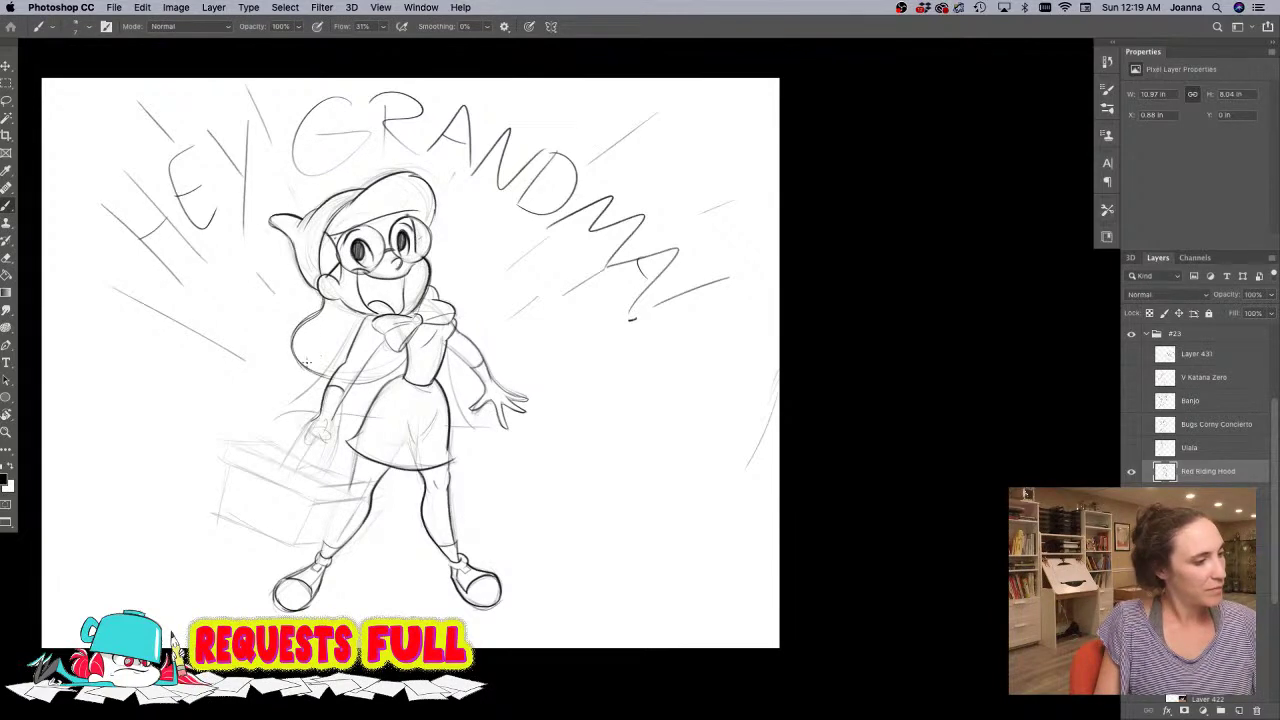
- Ink the box-shaped body of the picnic basket over the rough sketch, with its side and bottom edges
{"action": "left_click", "coordinate": [236, 448], "text": "super"}
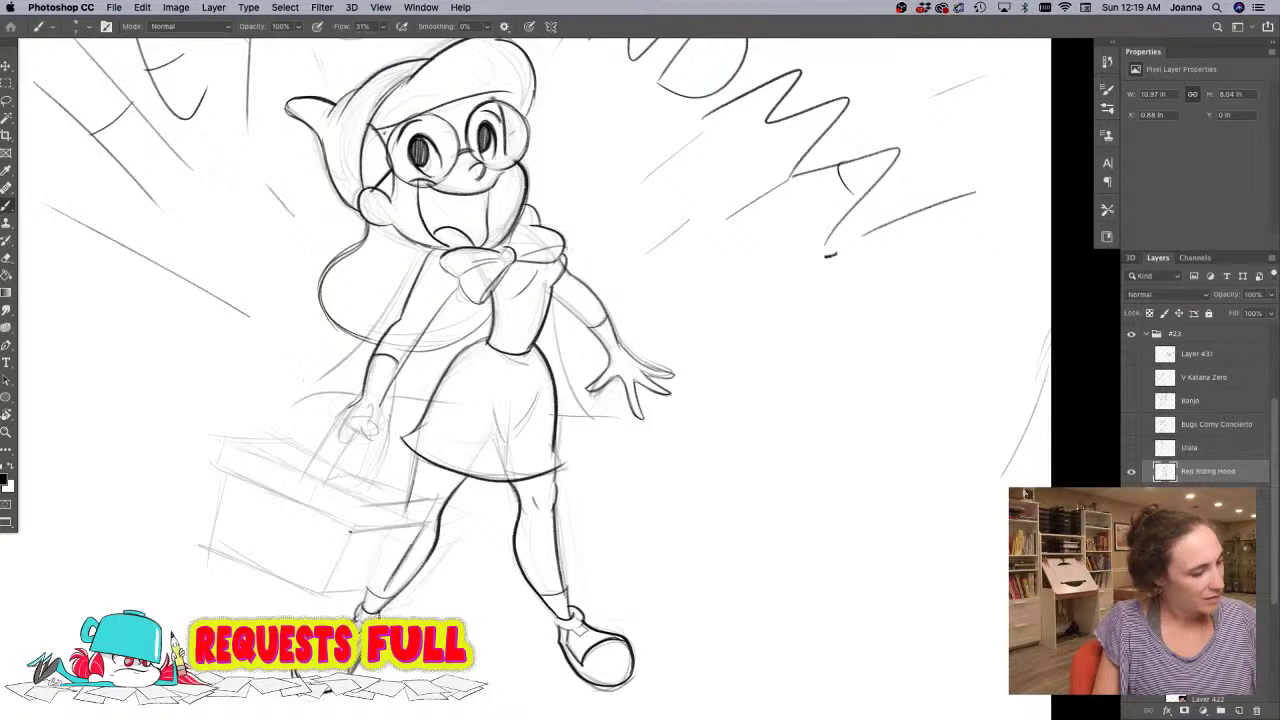
{"action": "mouse_move", "coordinate": [352, 529]}
{"action": "left_mouse_down"}
{"action": "mouse_move", "coordinate": [325, 593]}
{"action": "mouse_move", "coordinate": [391, 586]}
{"action": "left_mouse_up"}
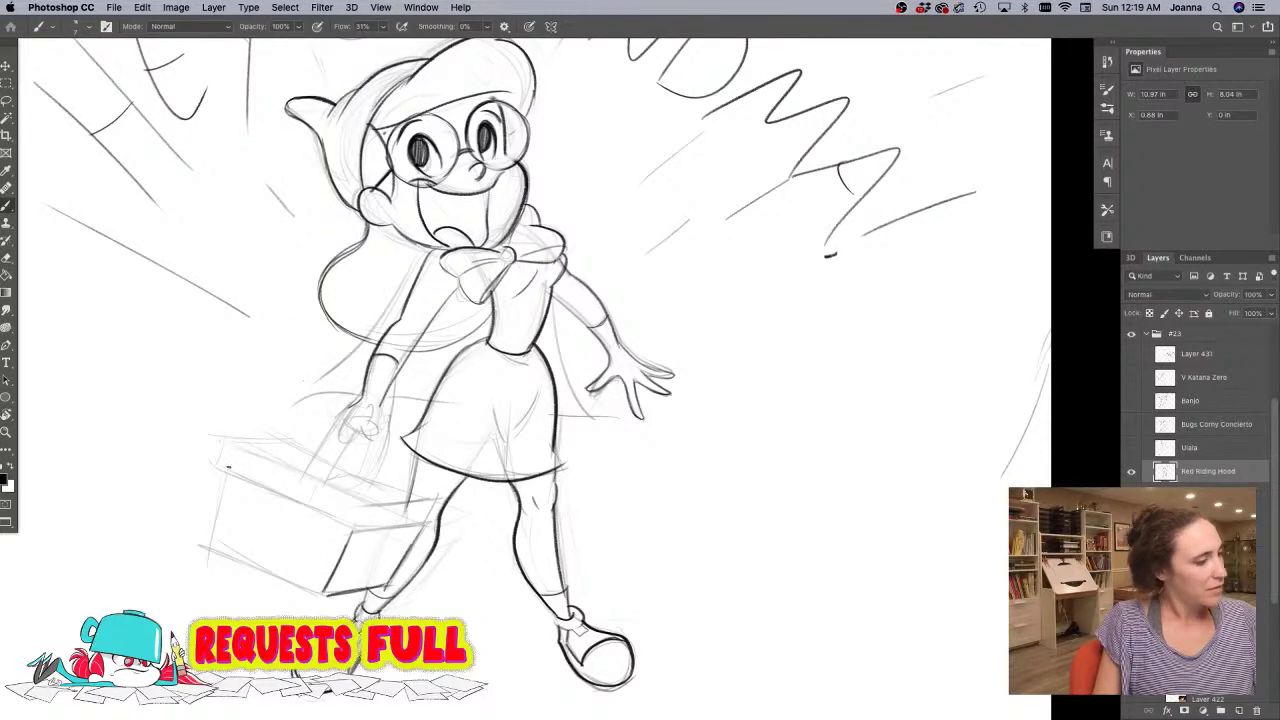
{"action": "mouse_move", "coordinate": [228, 467]}
{"action": "left_mouse_down"}
{"action": "mouse_move", "coordinate": [211, 541]}
{"action": "mouse_move", "coordinate": [326, 592]}
{"action": "left_mouse_up"}
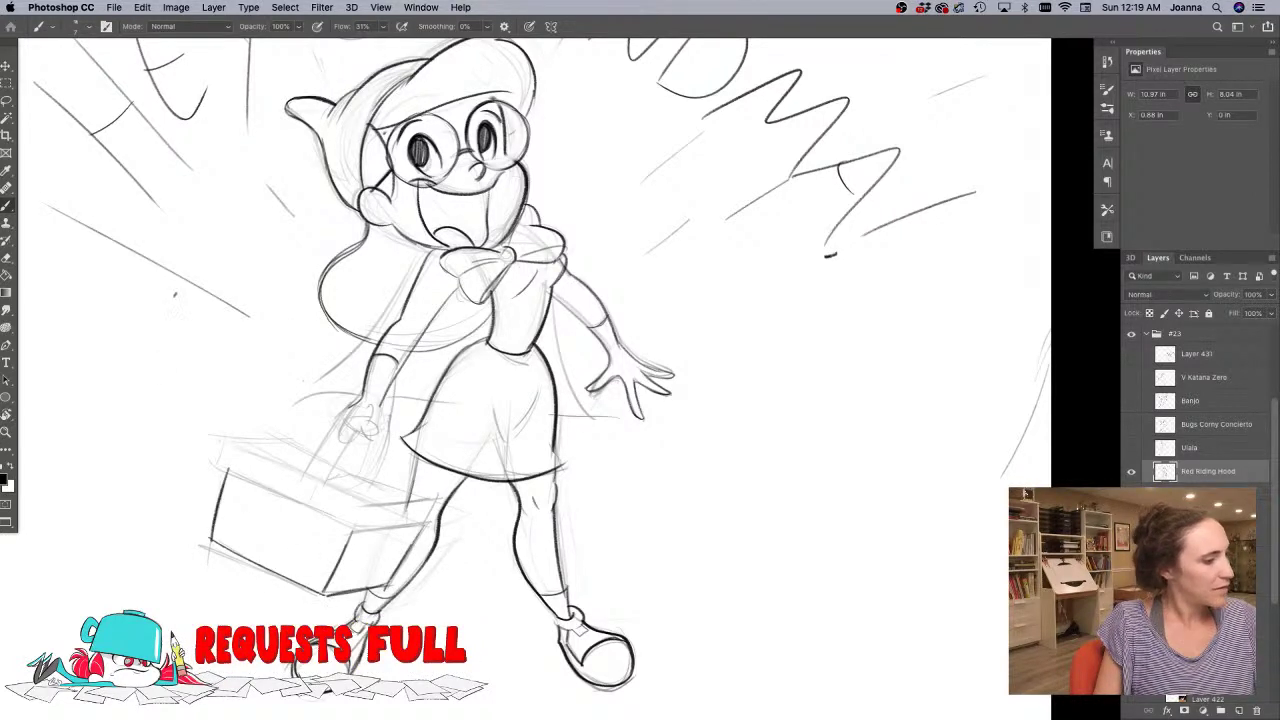
- Ink the overhanging rim of the basket's lid and erase the leg lines that overlap the basket with a smaller eraser
{"action": "mouse_move", "coordinate": [217, 438]}
{"action": "left_mouse_down"}
{"action": "mouse_move", "coordinate": [228, 467]}
{"action": "mouse_move", "coordinate": [268, 460]}
{"action": "mouse_move", "coordinate": [370, 508]}
{"action": "left_mouse_up"}
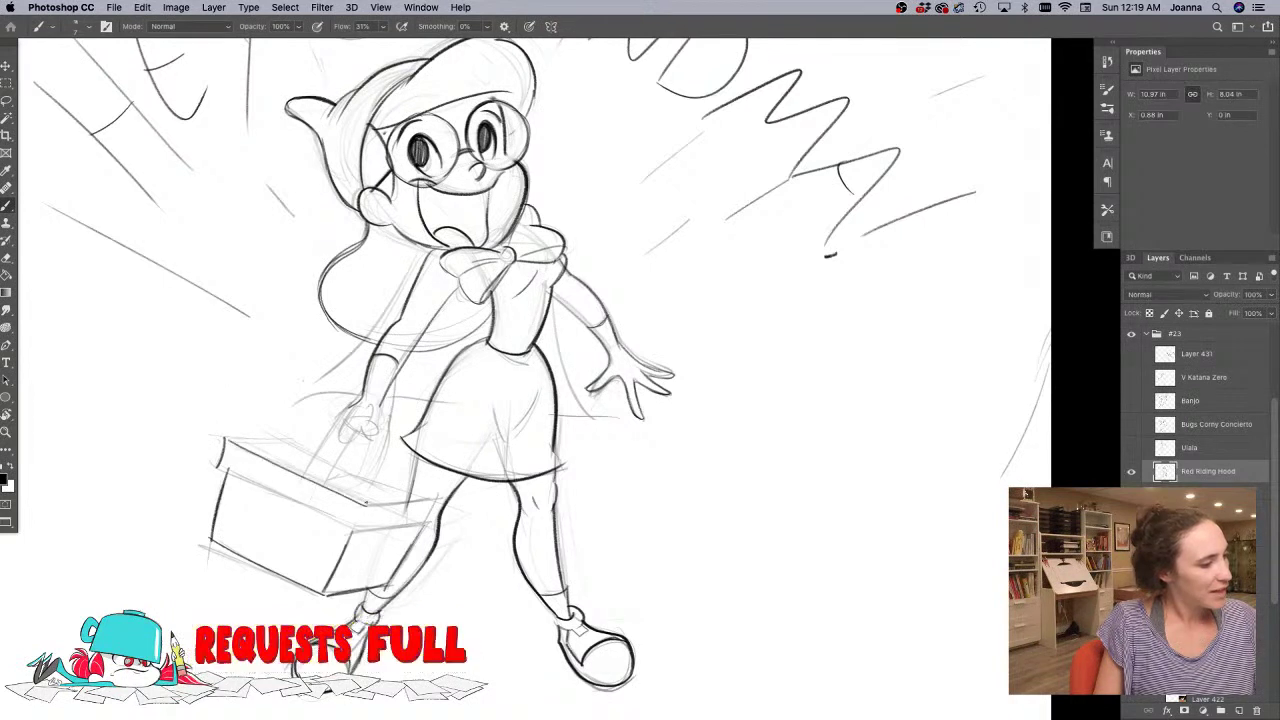
{"action": "left_click_drag", "start_coordinate": [221, 465], "coordinate": [356, 526]}
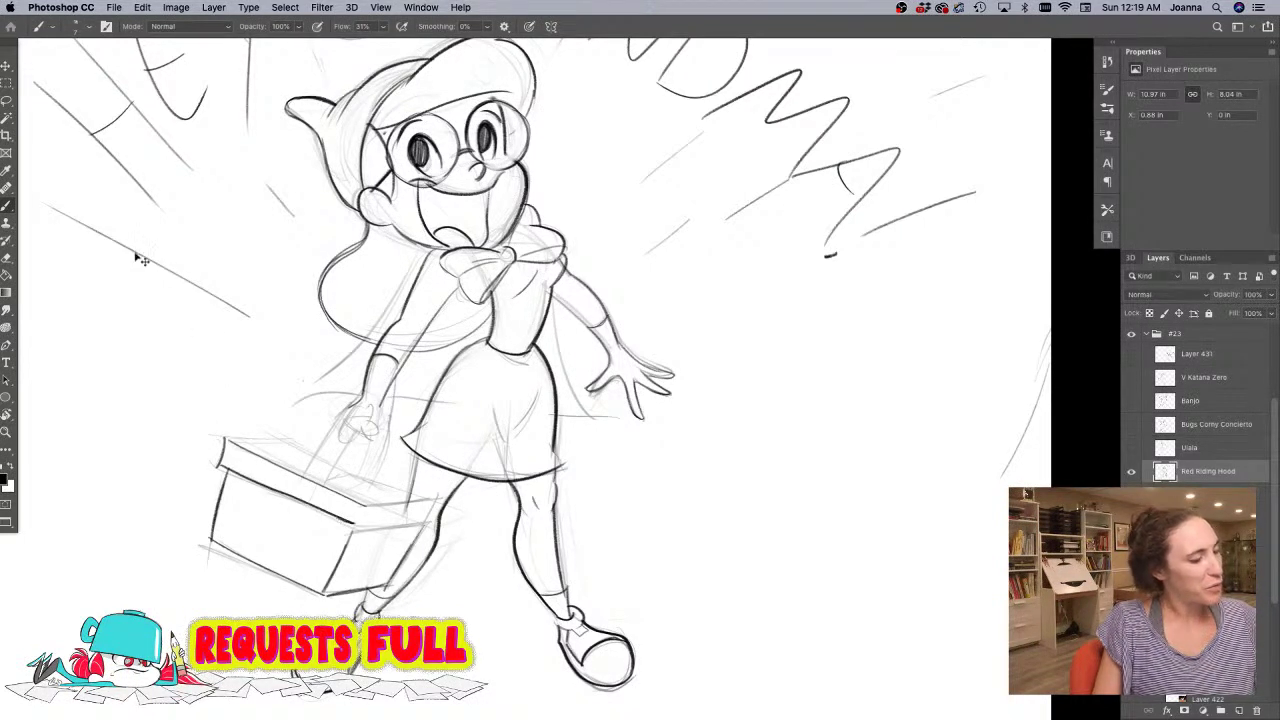
{"action": "key", "text": "ctrl+z"}
{"action": "left_click_drag", "start_coordinate": [228, 470], "coordinate": [358, 528]}
{"action": "key", "text": "ctrl+z"}
{"action": "mouse_move", "coordinate": [221, 467]}
{"action": "left_mouse_down"}
{"action": "mouse_move", "coordinate": [356, 528]}
{"action": "mouse_move", "coordinate": [293, 503]}
{"action": "left_mouse_up"}
{"action": "mouse_move", "coordinate": [372, 505]}
{"action": "left_mouse_down"}
{"action": "mouse_move", "coordinate": [427, 493]}
{"action": "mouse_move", "coordinate": [417, 509]}
{"action": "mouse_move", "coordinate": [429, 518]}
{"action": "mouse_move", "coordinate": [352, 534]}
{"action": "left_mouse_up"}
{"action": "key", "text": "e"}
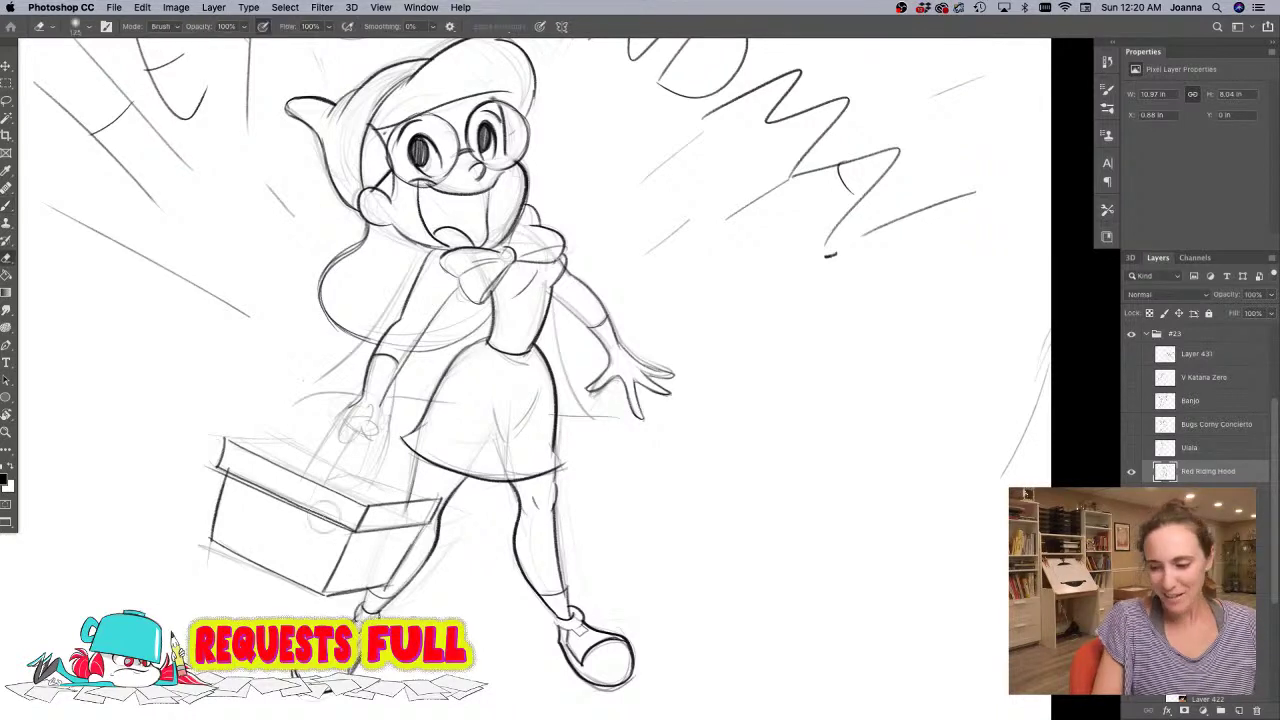
{"action": "left_click_drag", "start_coordinate": [421, 534], "coordinate": [387, 586]}
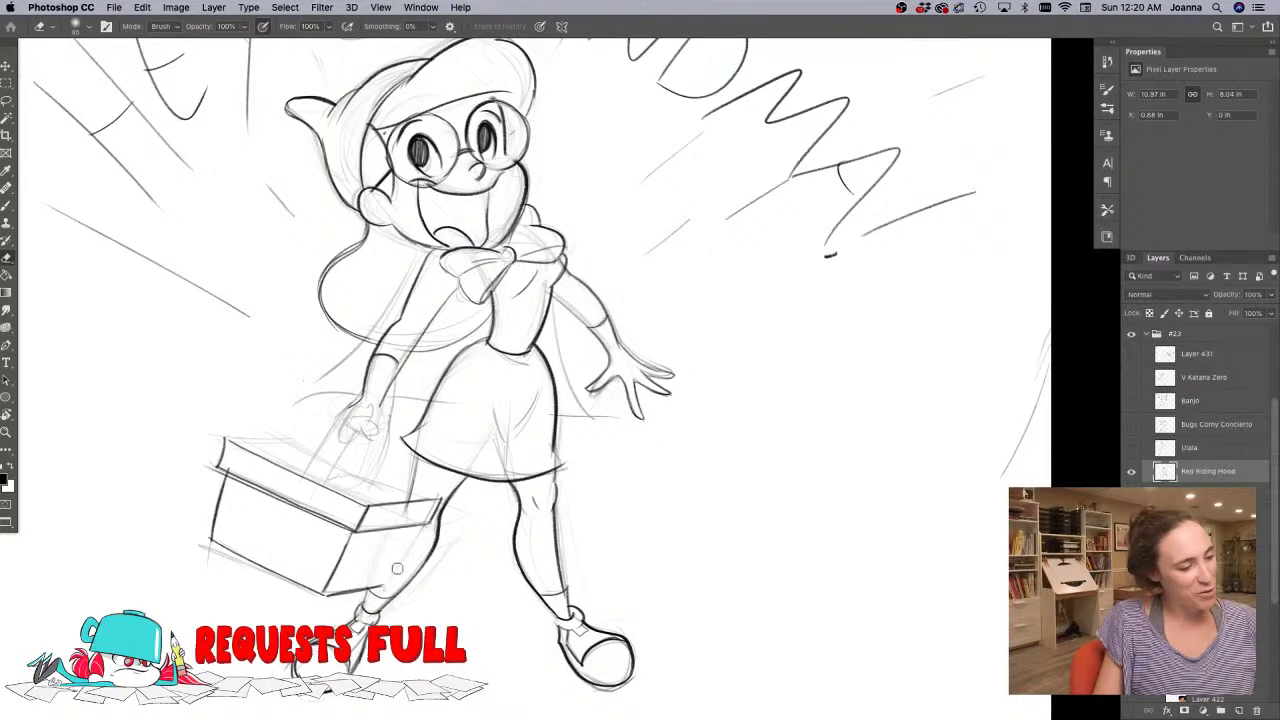
- Ink the picnic basket's arched handle and the far edge of its lid behind it
{"action": "key", "text": "b"}
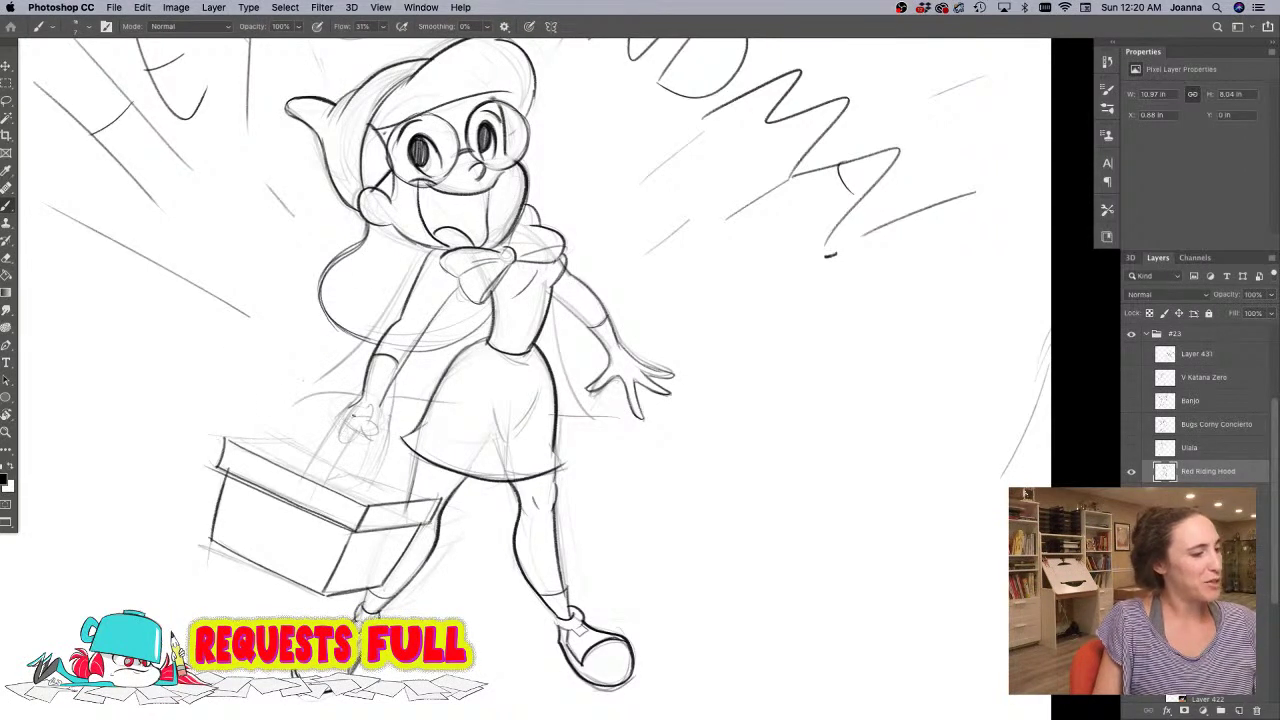
{"action": "mouse_move", "coordinate": [344, 425]}
{"action": "left_mouse_down"}
{"action": "mouse_move", "coordinate": [302, 477]}
{"action": "mouse_move", "coordinate": [362, 421]}
{"action": "mouse_move", "coordinate": [322, 487]}
{"action": "mouse_move", "coordinate": [330, 472]}
{"action": "mouse_move", "coordinate": [384, 470]}
{"action": "mouse_move", "coordinate": [386, 486]}
{"action": "mouse_move", "coordinate": [358, 474]}
{"action": "left_mouse_up"}
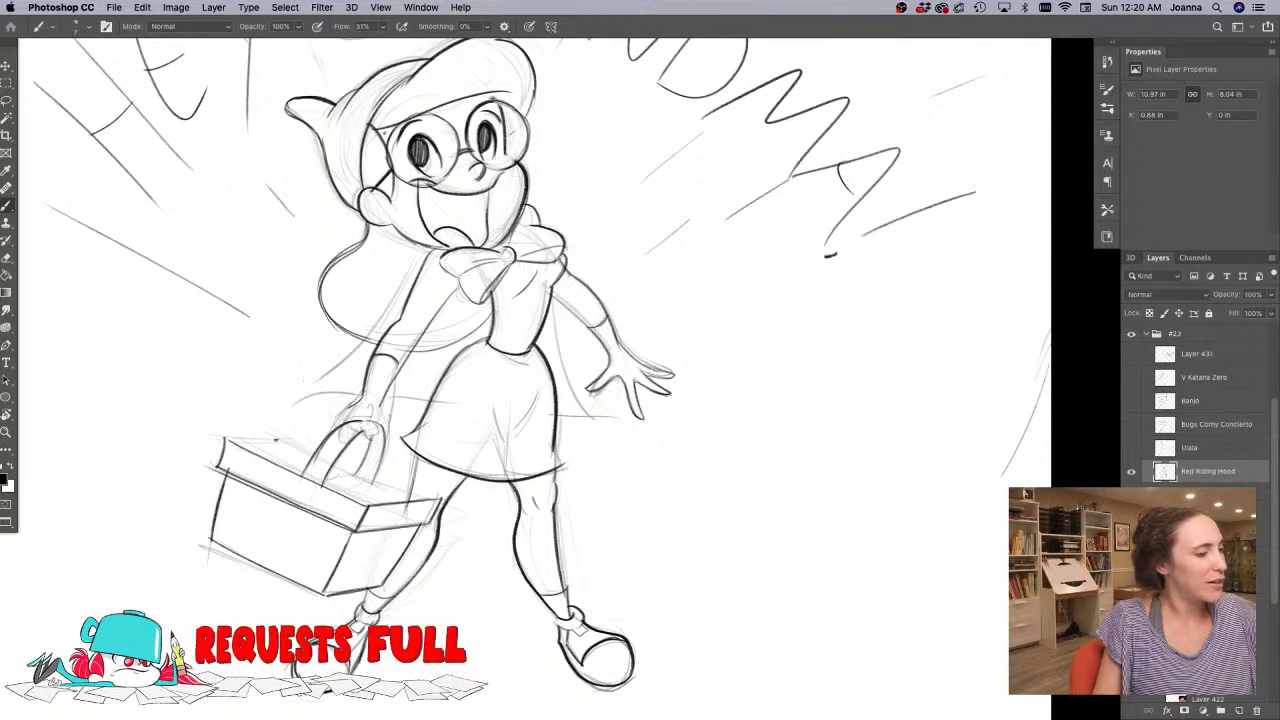
{"action": "left_click_drag", "start_coordinate": [287, 437], "coordinate": [434, 499]}
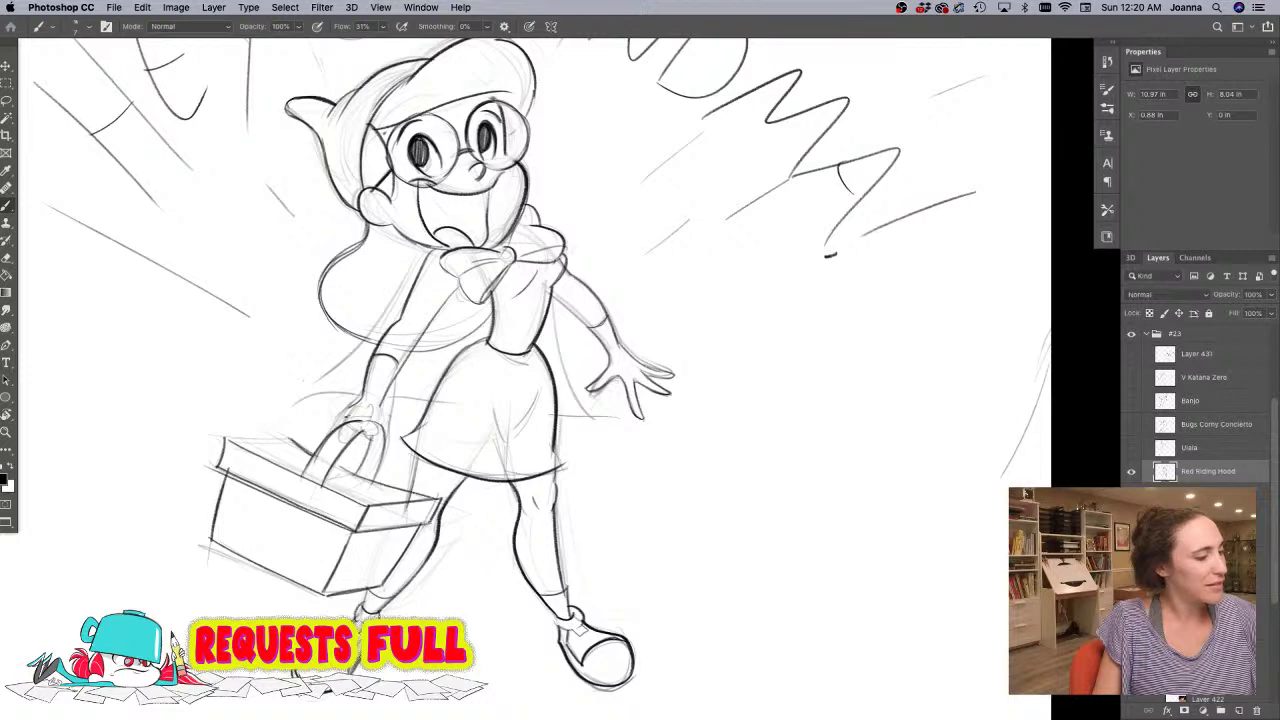
{"action": "left_click_drag", "start_coordinate": [248, 443], "coordinate": [273, 442]}
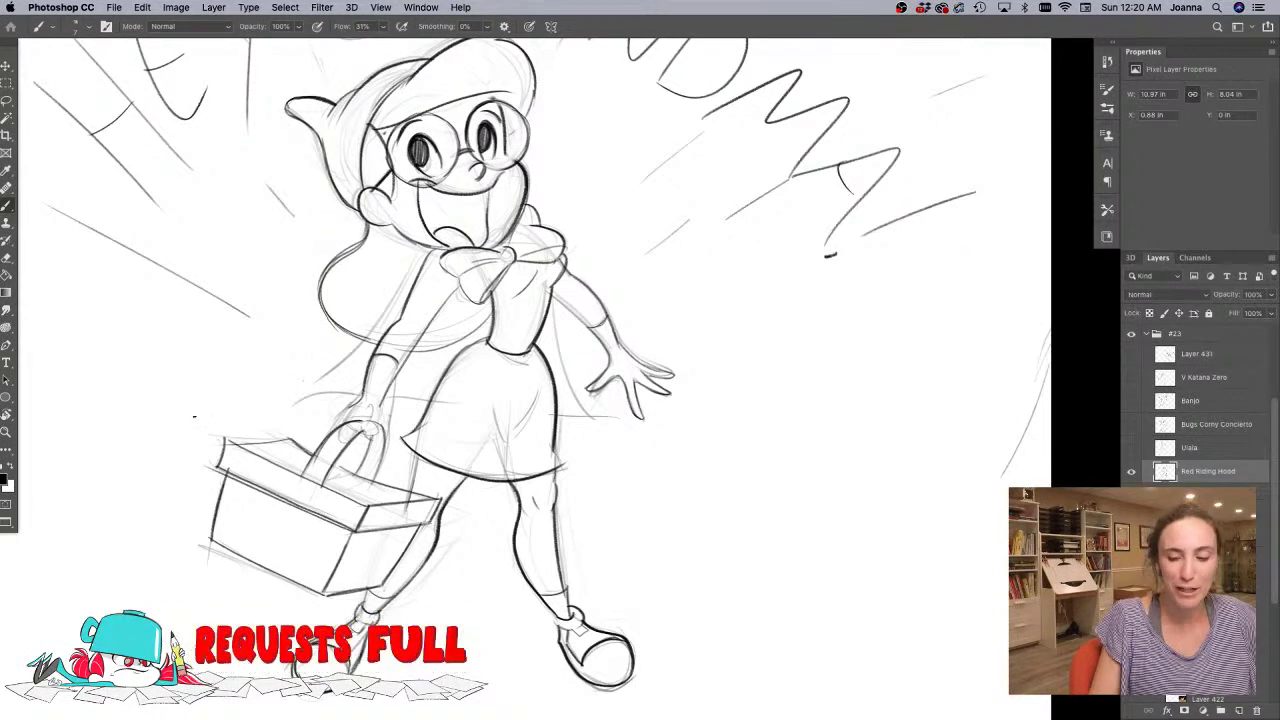
- Finish the back corner of the basket's lid and ink the fingers gripping the handle
{"action": "key", "text": "e"}
{"action": "key", "text": "b"}
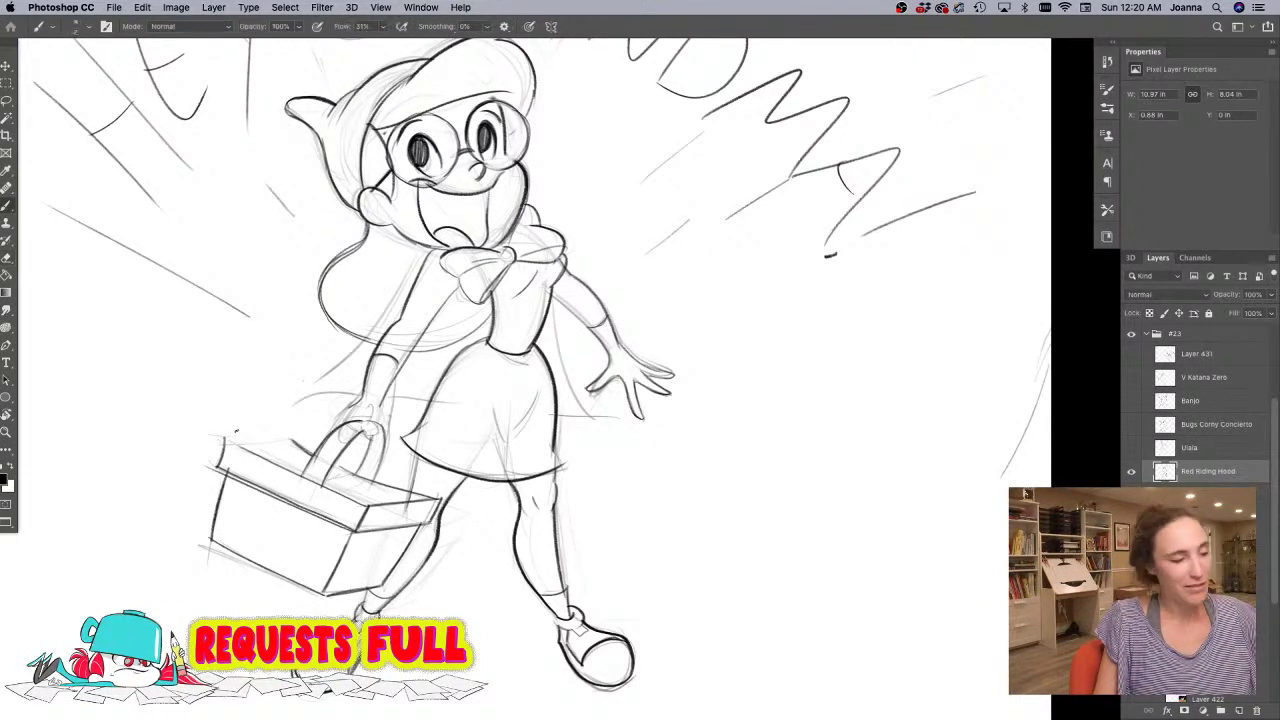
{"action": "mouse_move", "coordinate": [228, 438]}
{"action": "left_mouse_down"}
{"action": "mouse_move", "coordinate": [290, 441]}
{"action": "mouse_move", "coordinate": [362, 400]}
{"action": "mouse_move", "coordinate": [363, 443]}
{"action": "mouse_move", "coordinate": [362, 430]}
{"action": "mouse_move", "coordinate": [381, 446]}
{"action": "left_mouse_up"}
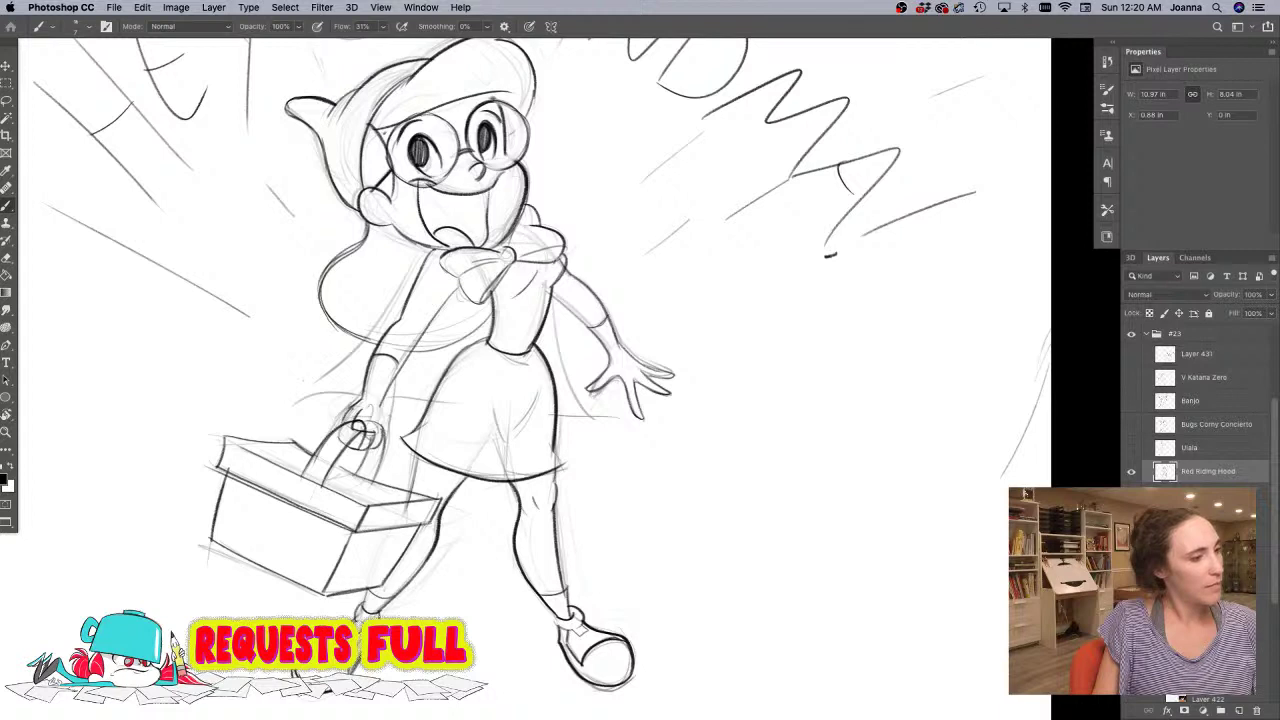
- Ink the cape's hanging edges and hem on both sides of the body, erasing the hem line that crosses the skirt
{"action": "mouse_move", "coordinate": [434, 248]}
{"action": "left_mouse_down"}
{"action": "mouse_move", "coordinate": [340, 363]}
{"action": "mouse_move", "coordinate": [310, 427]}
{"action": "mouse_move", "coordinate": [428, 402]}
{"action": "mouse_move", "coordinate": [580, 404]}
{"action": "left_mouse_up"}
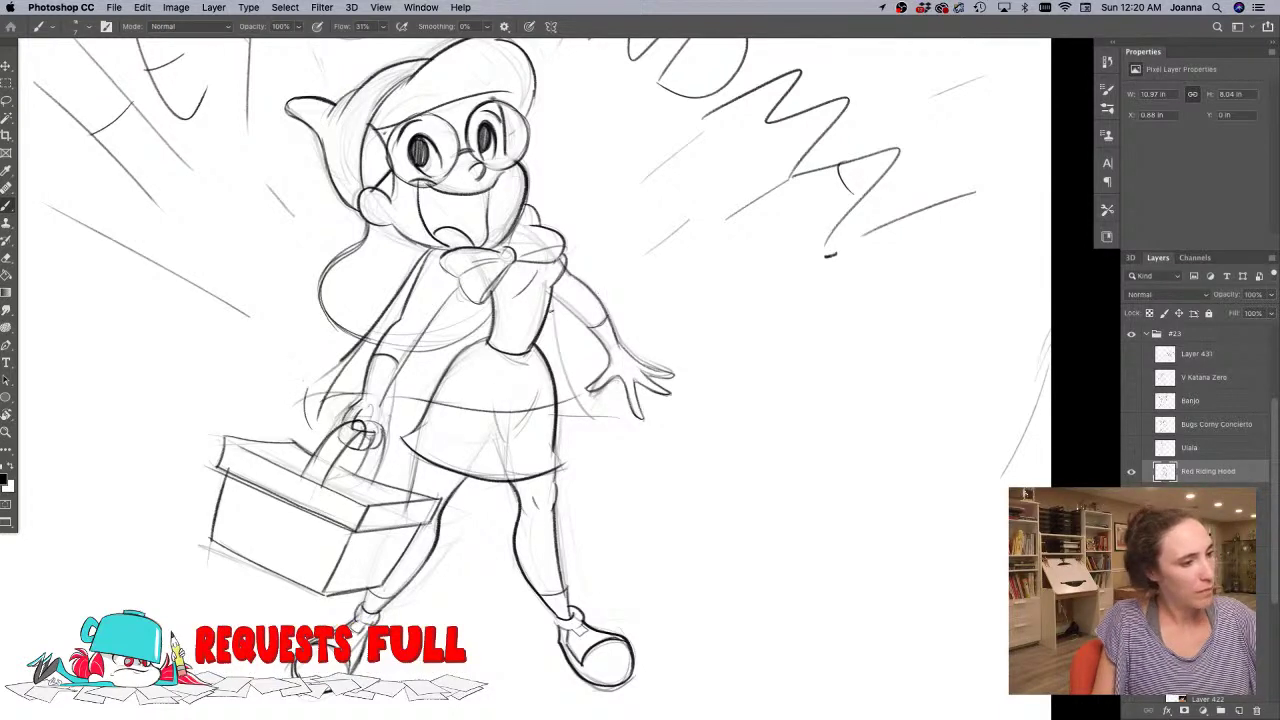
{"action": "left_click_drag", "start_coordinate": [554, 297], "coordinate": [581, 399]}
{"action": "key", "text": "e"}
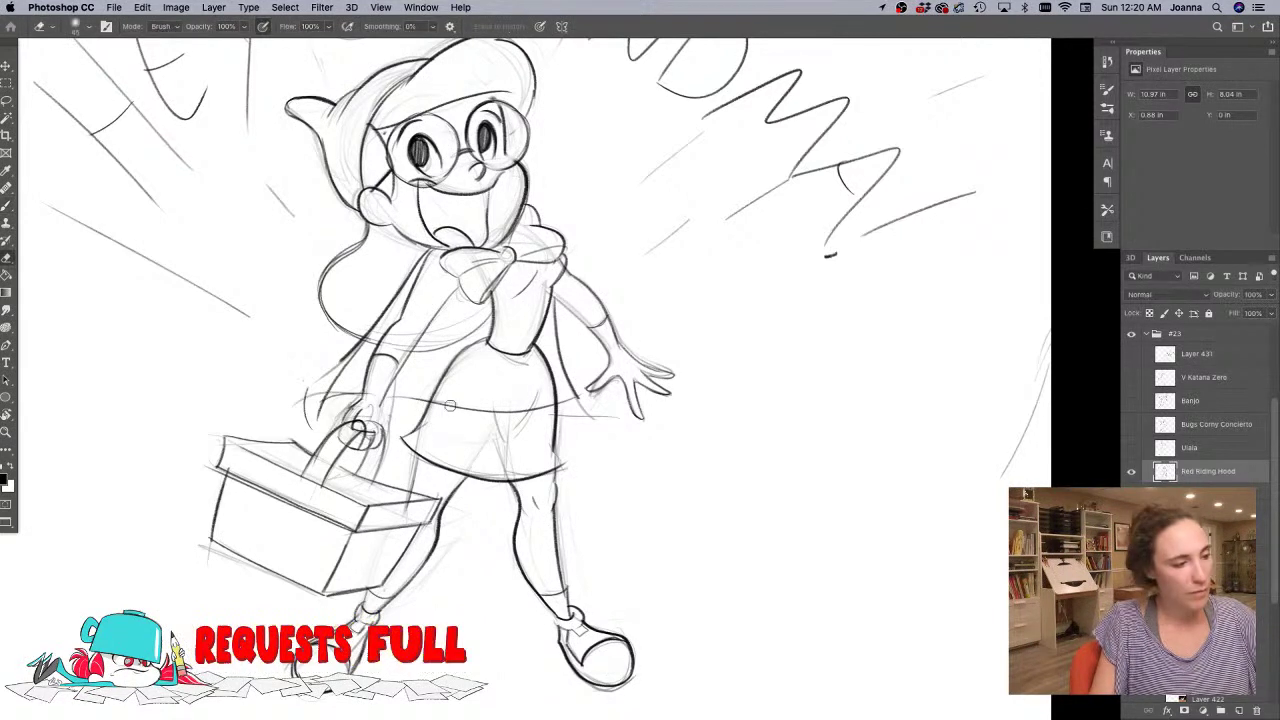
{"action": "mouse_move", "coordinate": [424, 404]}
{"action": "left_mouse_down"}
{"action": "mouse_move", "coordinate": [473, 399]}
{"action": "mouse_move", "coordinate": [501, 420]}
{"action": "mouse_move", "coordinate": [531, 403]}
{"action": "mouse_move", "coordinate": [615, 417]}
{"action": "left_mouse_up"}
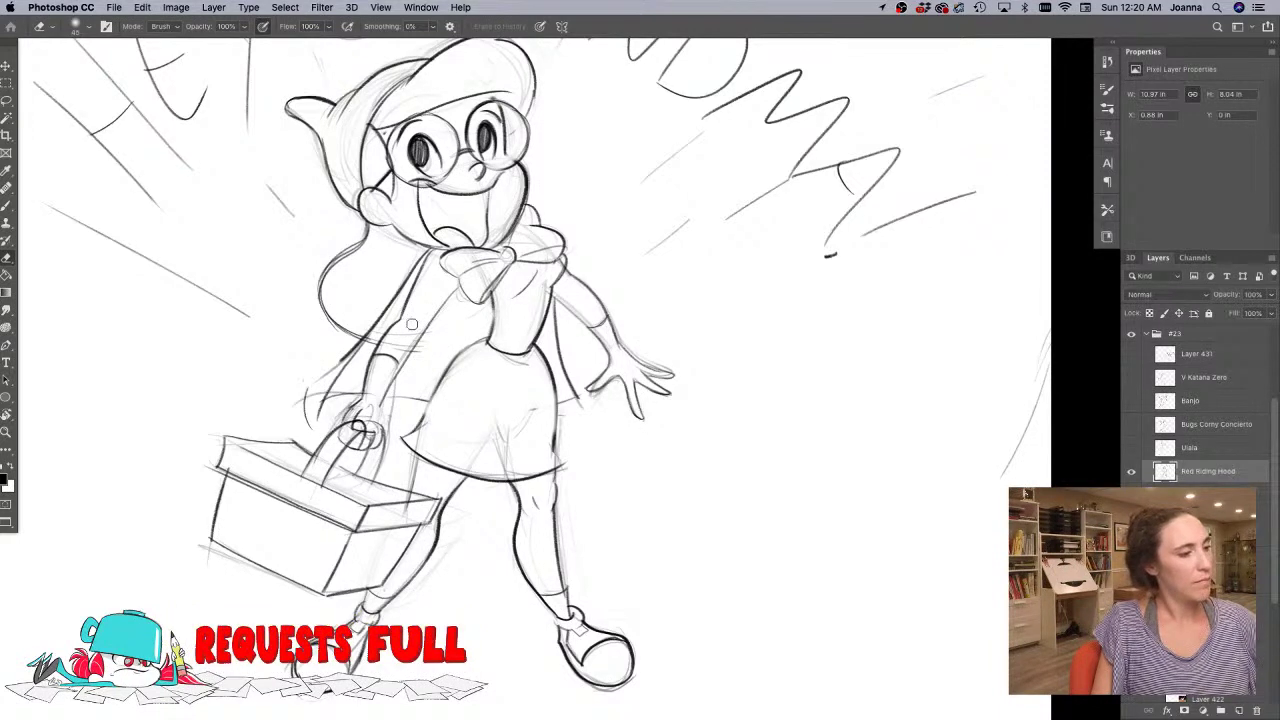
- Erase the small fold above the bow beside the chin and re-ink it as a taller, pointed shape
{"action": "left_click", "coordinate": [261, 342], "text": "alt"}
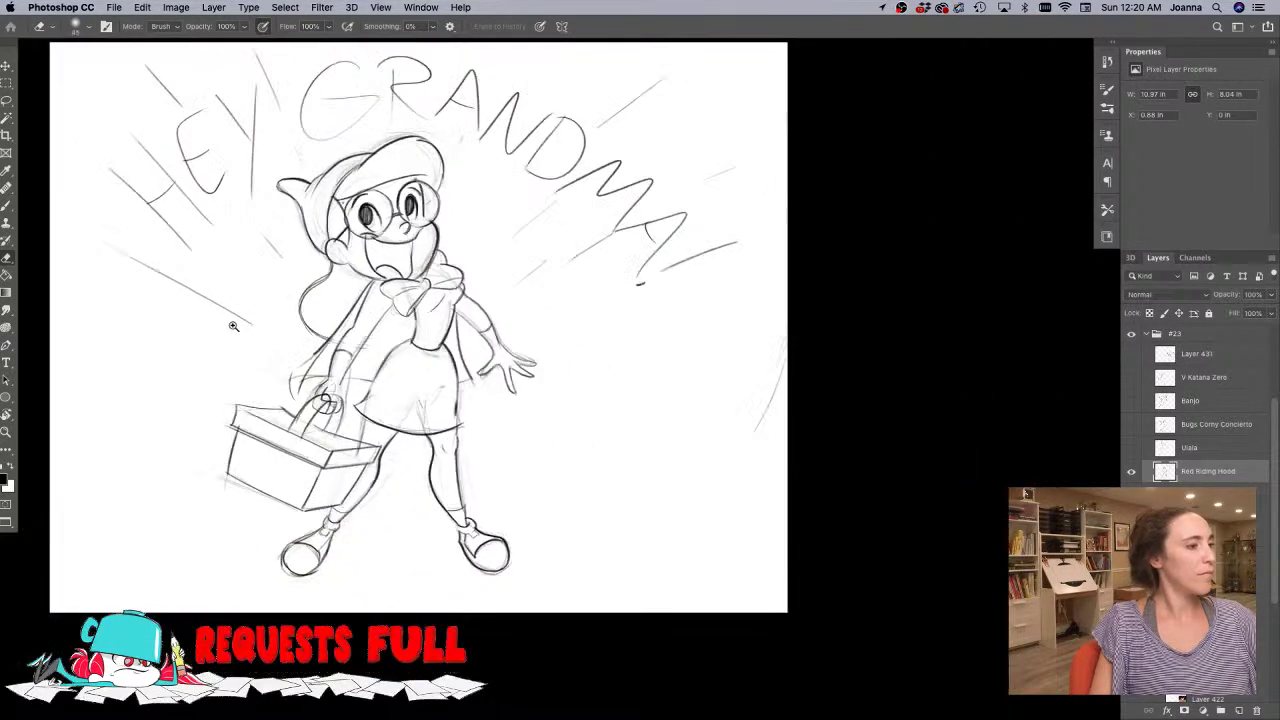
{"action": "key", "text": "b"}
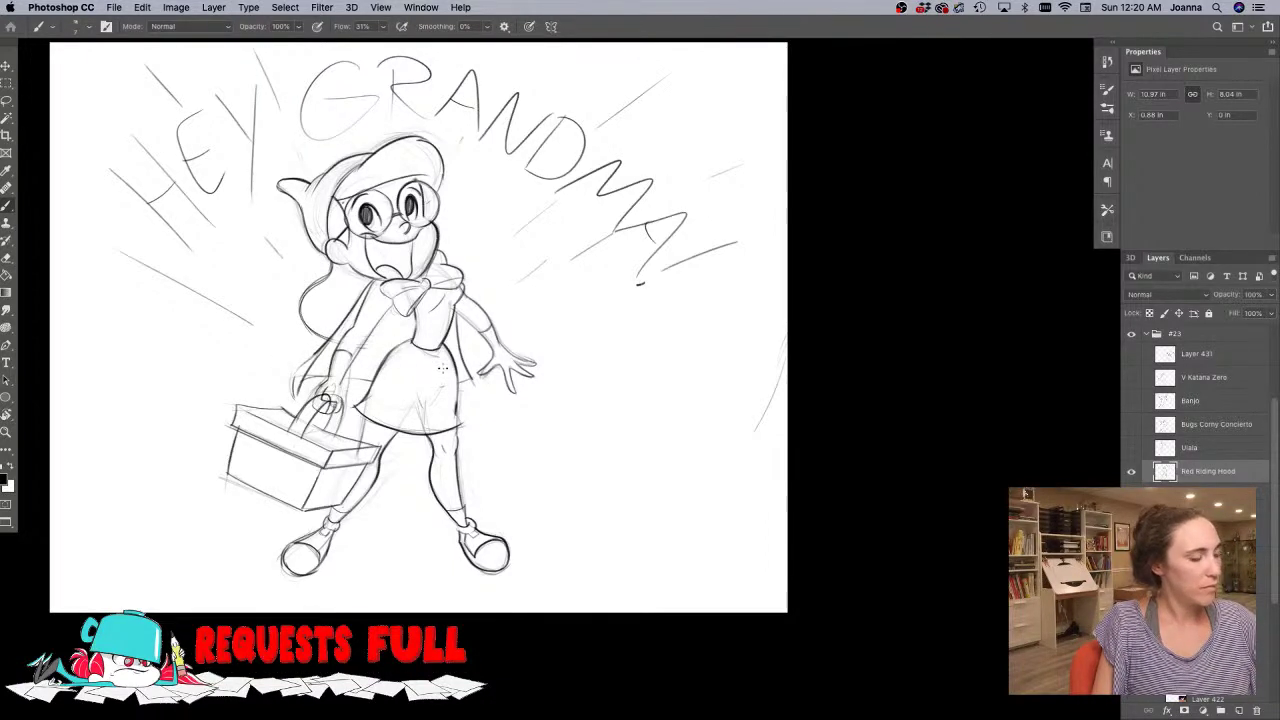
{"action": "left_click", "coordinate": [226, 331], "text": "alt"}
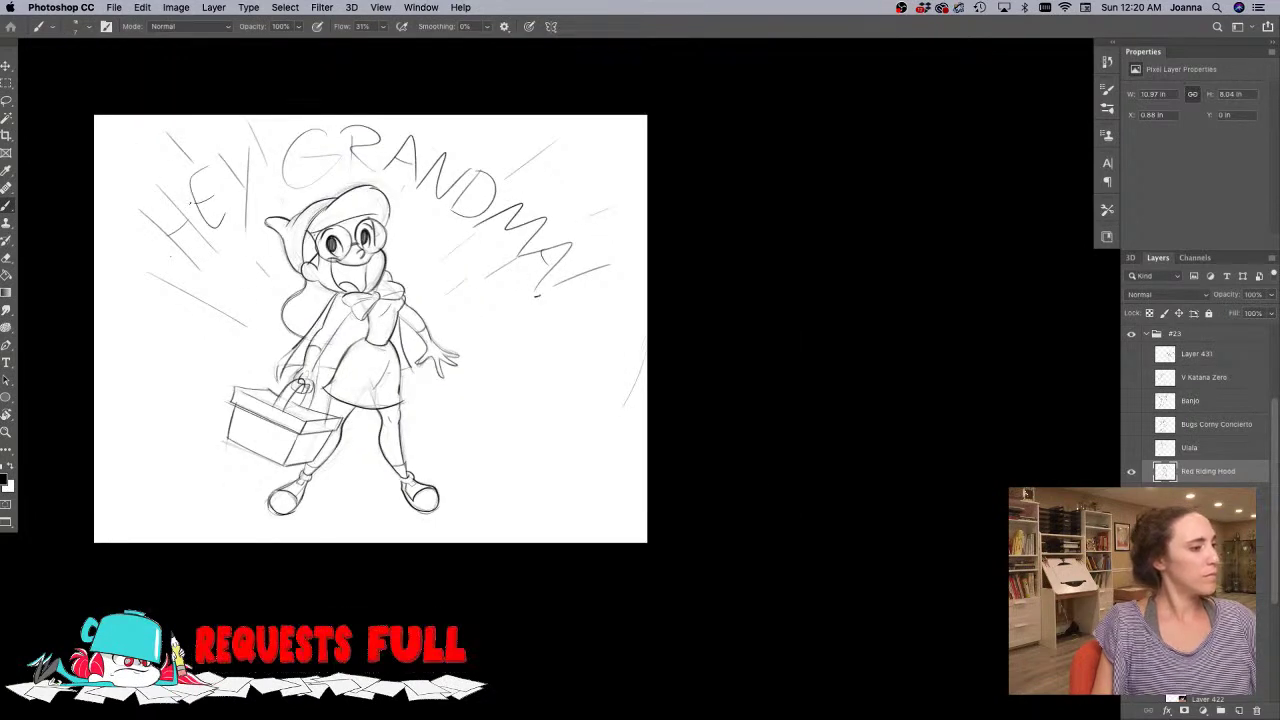
{"action": "left_click", "coordinate": [325, 294]}
{"action": "left_click", "coordinate": [316, 281]}
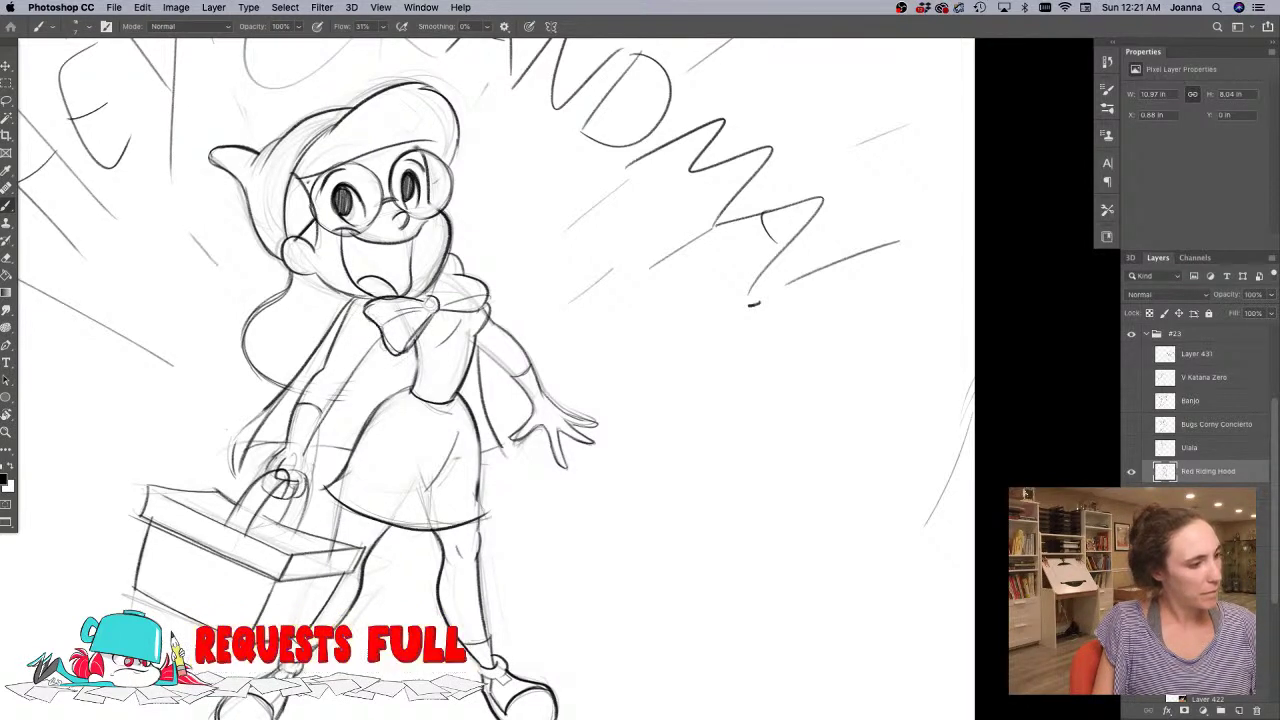
{"action": "mouse_move", "coordinate": [431, 298]}
{"action": "left_mouse_down"}
{"action": "mouse_move", "coordinate": [469, 250]}
{"action": "mouse_move", "coordinate": [456, 270]}
{"action": "left_mouse_up"}
{"action": "key", "text": "e"}
{"action": "key", "text": "b"}
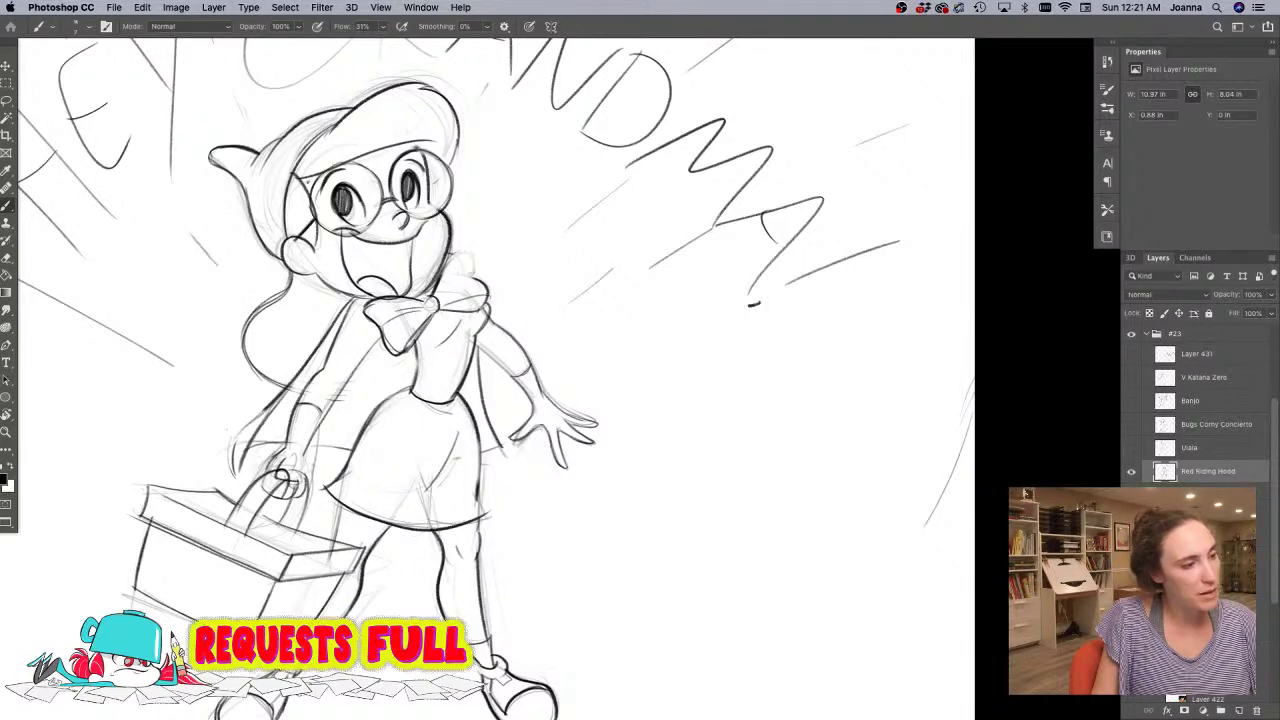
{"action": "left_click_drag", "start_coordinate": [462, 250], "coordinate": [455, 278]}
- Touch up the inner line of the basket-carrying arm and lasso the cape section between the skirt and the open hand
{"action": "mouse_move", "coordinate": [212, 331]}
{"action": "left_mouse_down"}
{"action": "mouse_move", "coordinate": [194, 326]}
{"action": "mouse_move", "coordinate": [388, 398]}
{"action": "left_mouse_up"}
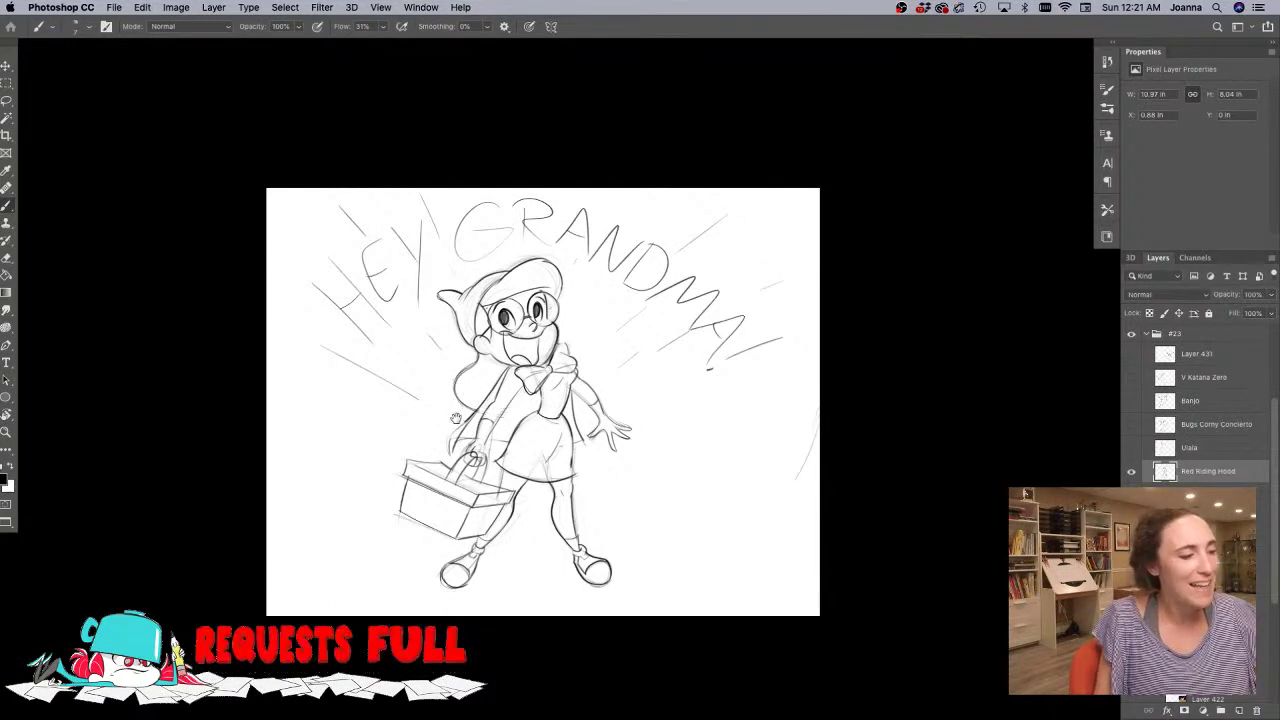
{"action": "scroll", "coordinate": [456, 418], "scroll_direction": "up", "scroll_amount": 1}
{"action": "left_click_drag", "start_coordinate": [447, 441], "coordinate": [450, 465]}
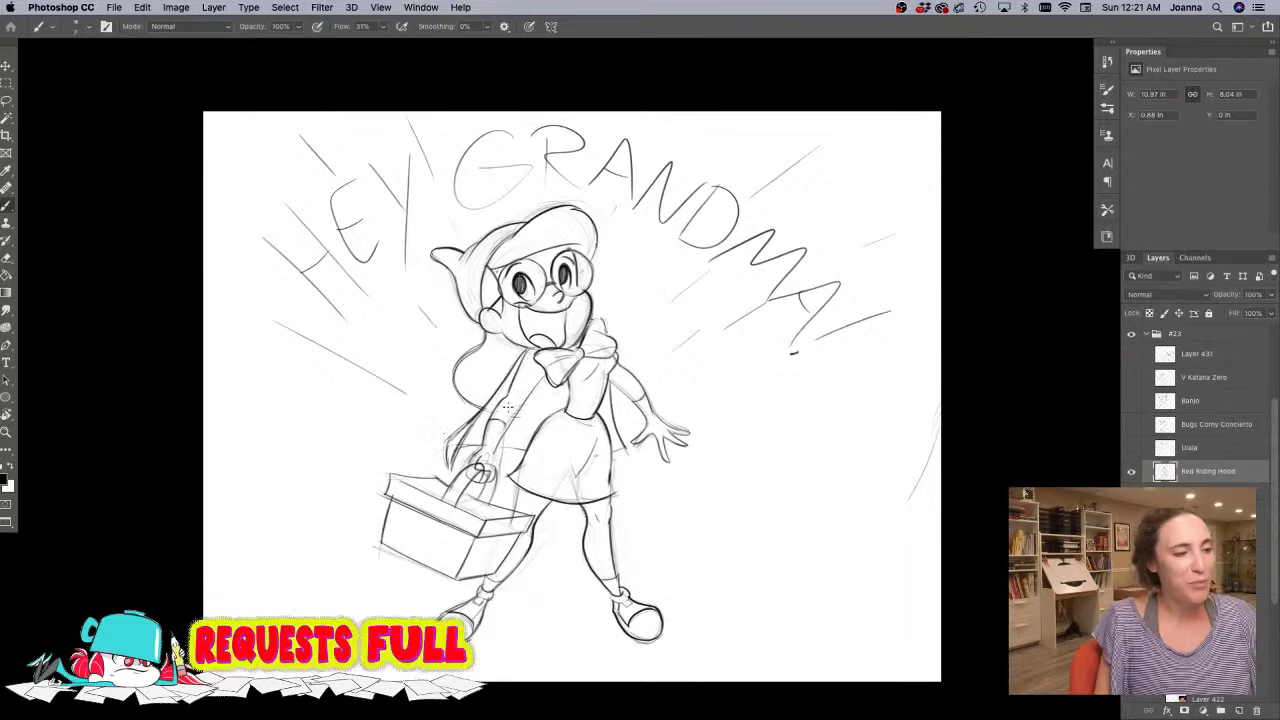
{"action": "left_click_drag", "start_coordinate": [542, 378], "coordinate": [492, 456]}
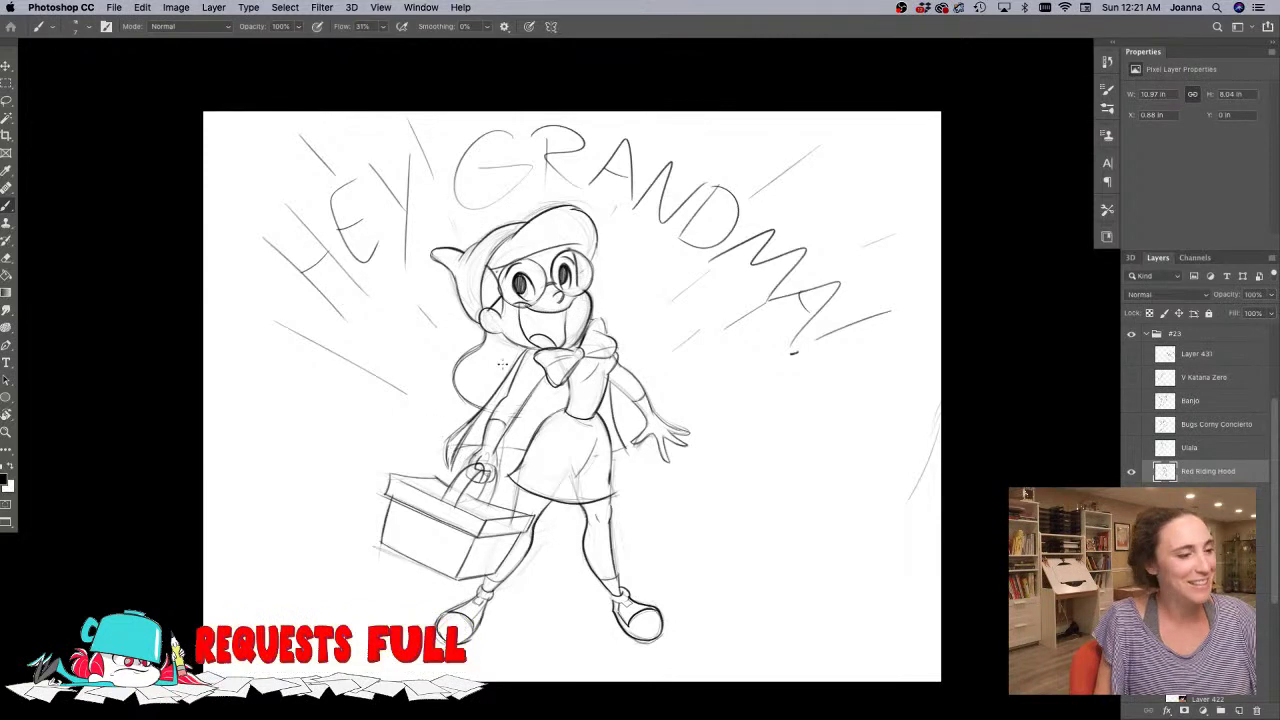
{"action": "key", "text": "l"}
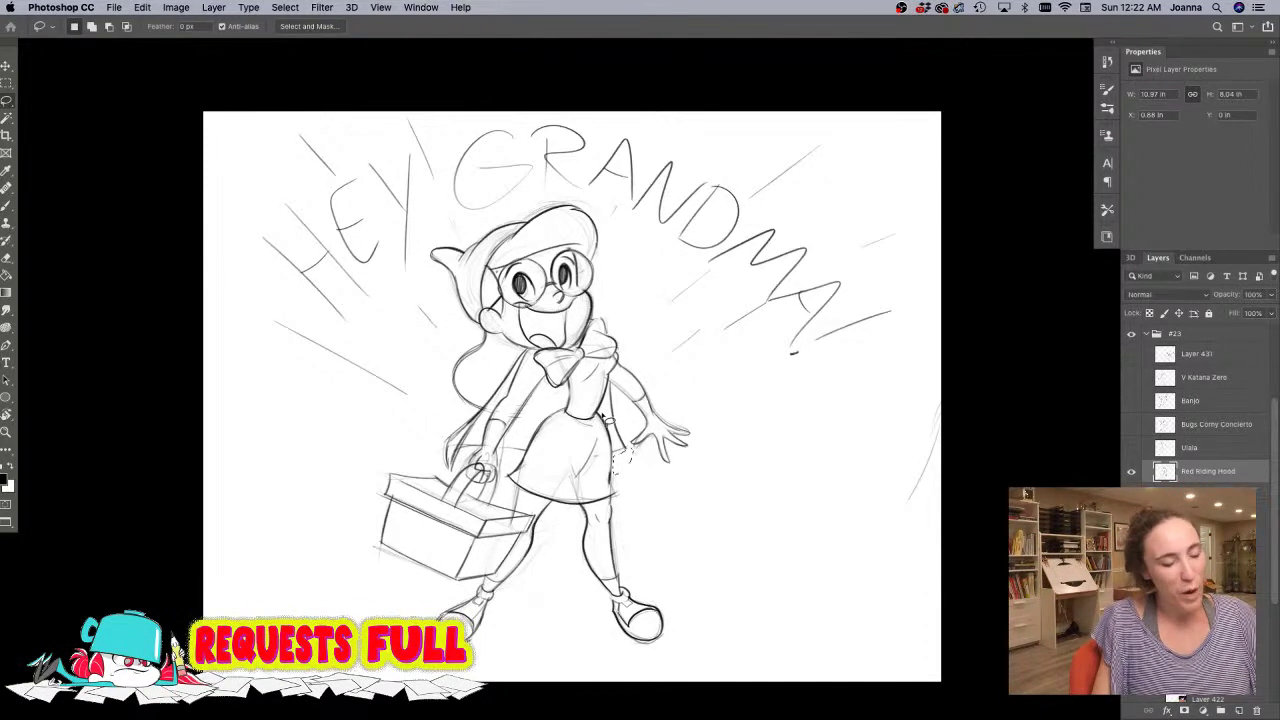
{"action": "key", "text": "b"}
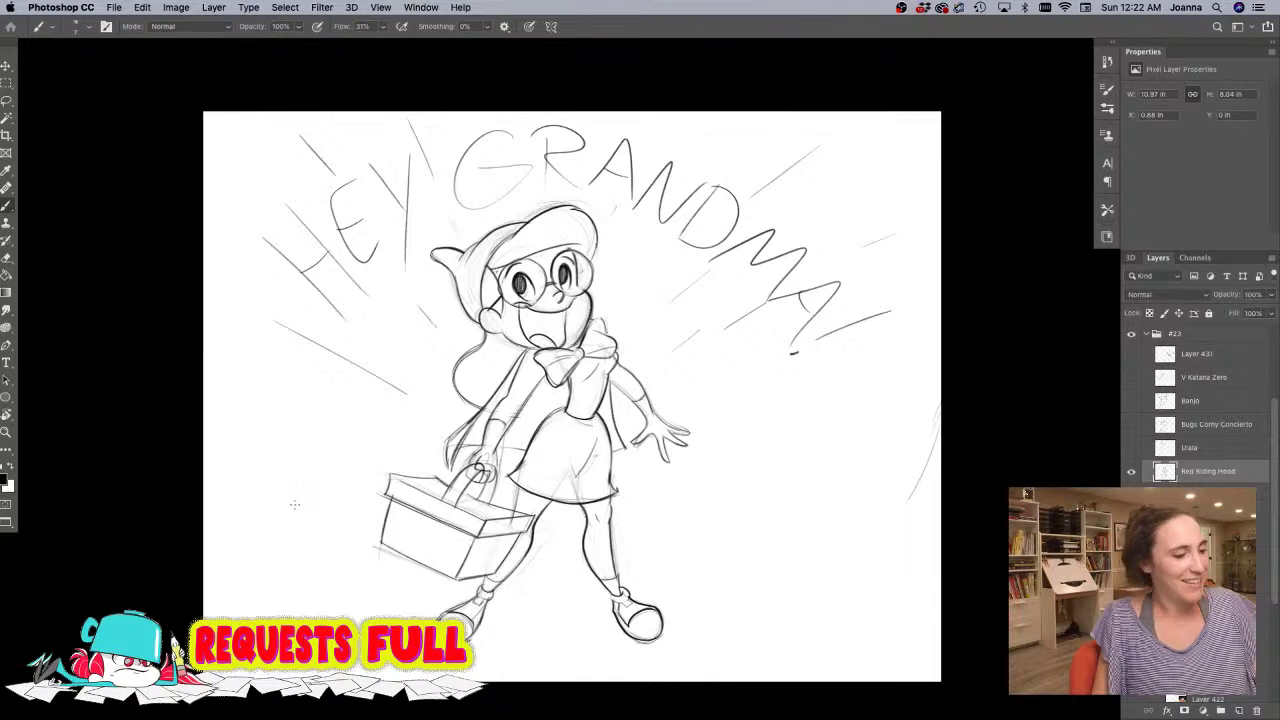
- Erase the long hair curve behind the shoulder and re-ink it as a shorter, rounder lock starting below the ear
{"action": "scroll", "coordinate": [358, 452], "scroll_direction": "down", "scroll_amount": 1}
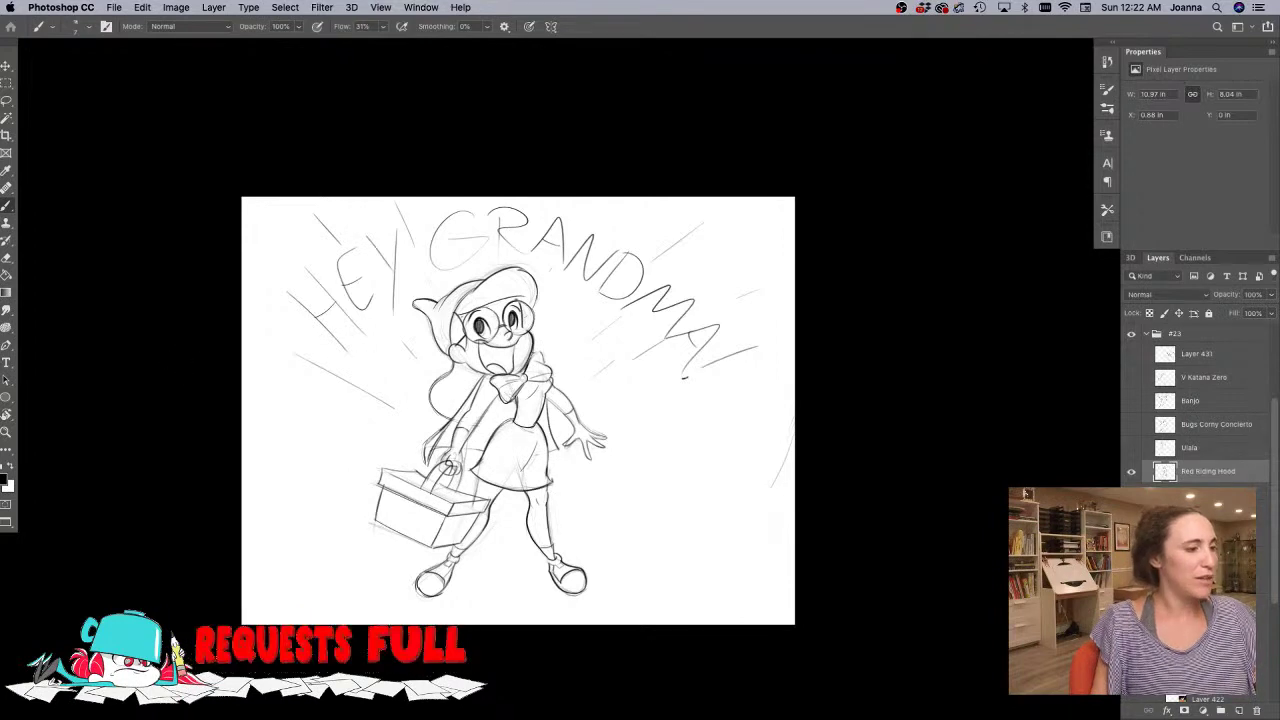
{"action": "scroll", "coordinate": [444, 357], "scroll_direction": "up", "scroll_amount": 2}
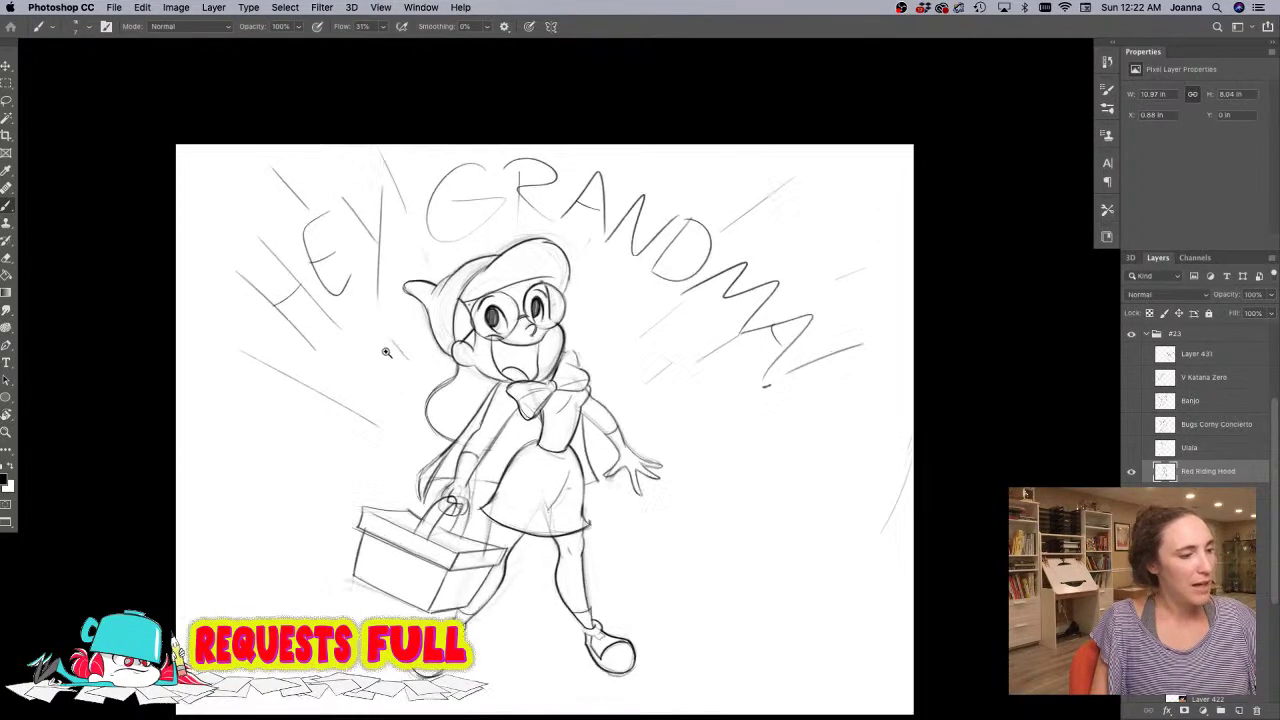
{"action": "key", "text": "e"}
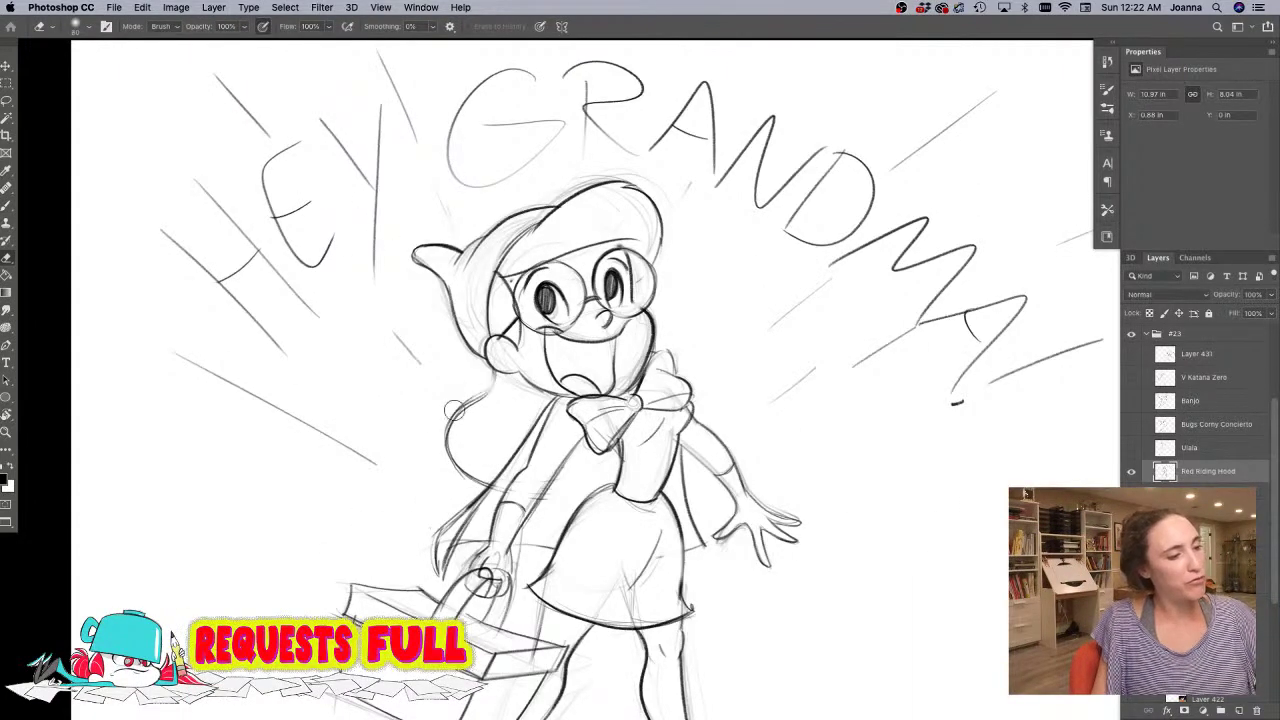
{"action": "left_click_drag", "start_coordinate": [462, 467], "coordinate": [457, 463]}
{"action": "key", "text": "b"}
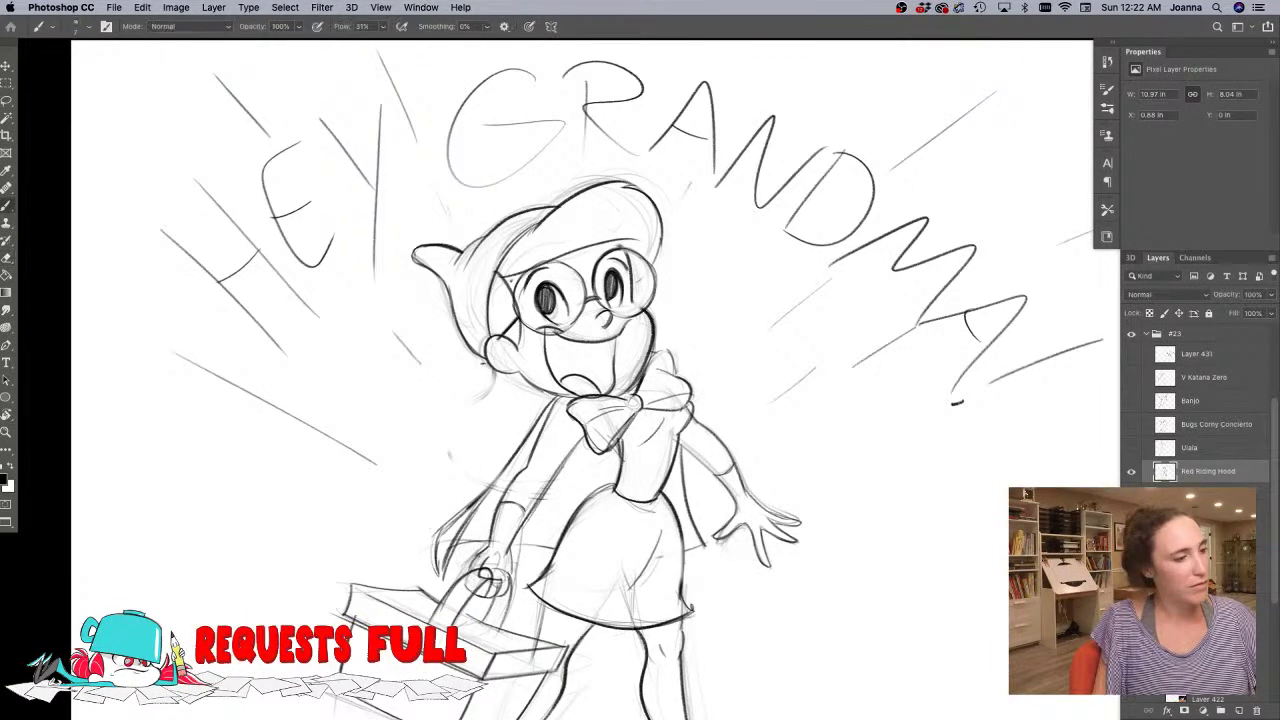
{"action": "mouse_move", "coordinate": [496, 372]}
{"action": "left_mouse_down"}
{"action": "mouse_move", "coordinate": [447, 392]}
{"action": "mouse_move", "coordinate": [439, 424]}
{"action": "mouse_move", "coordinate": [487, 461]}
{"action": "mouse_move", "coordinate": [507, 455]}
{"action": "left_mouse_up"}
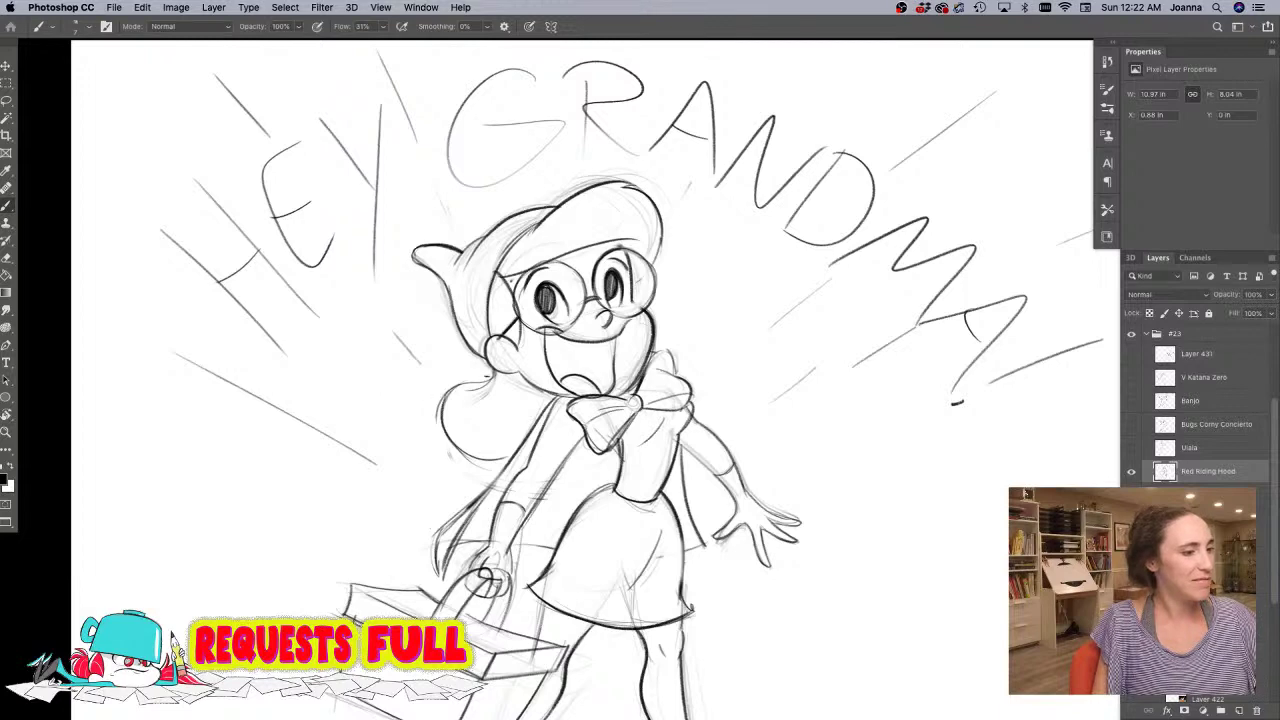
{"action": "scroll", "coordinate": [298, 400], "scroll_direction": "down", "scroll_amount": 2}
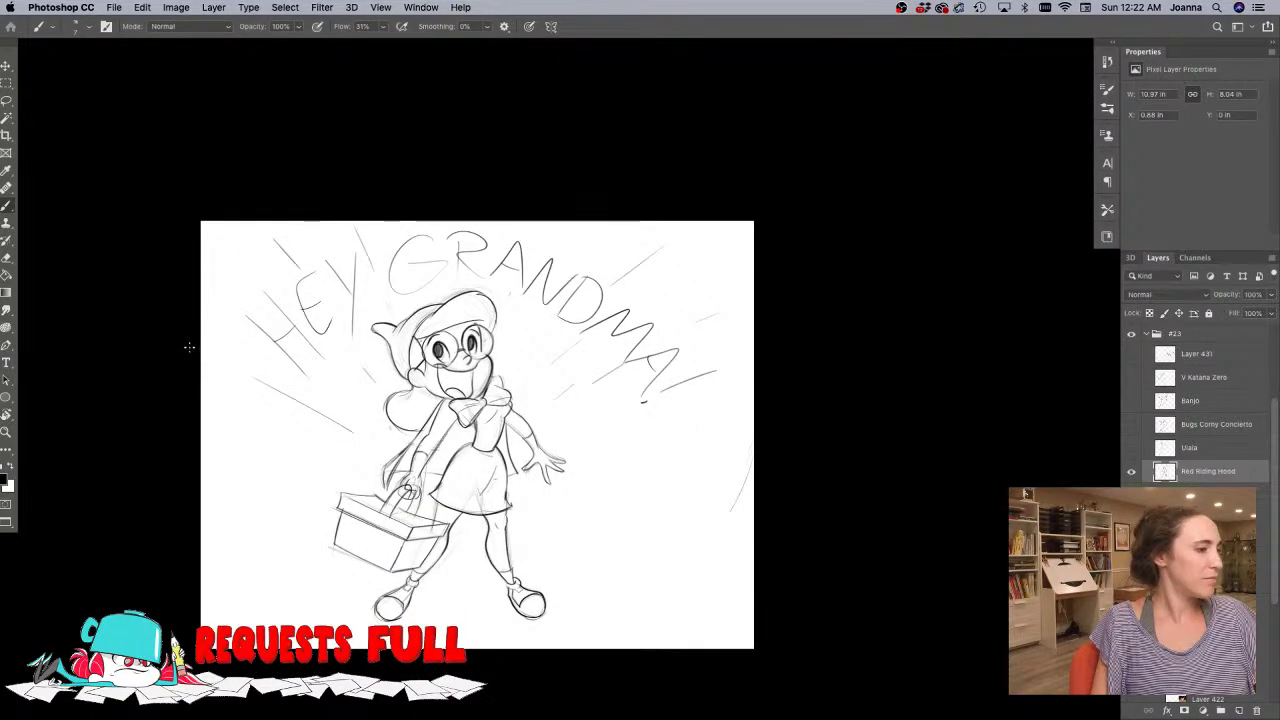
{"action": "left_click_drag", "start_coordinate": [274, 411], "coordinate": [318, 342]}
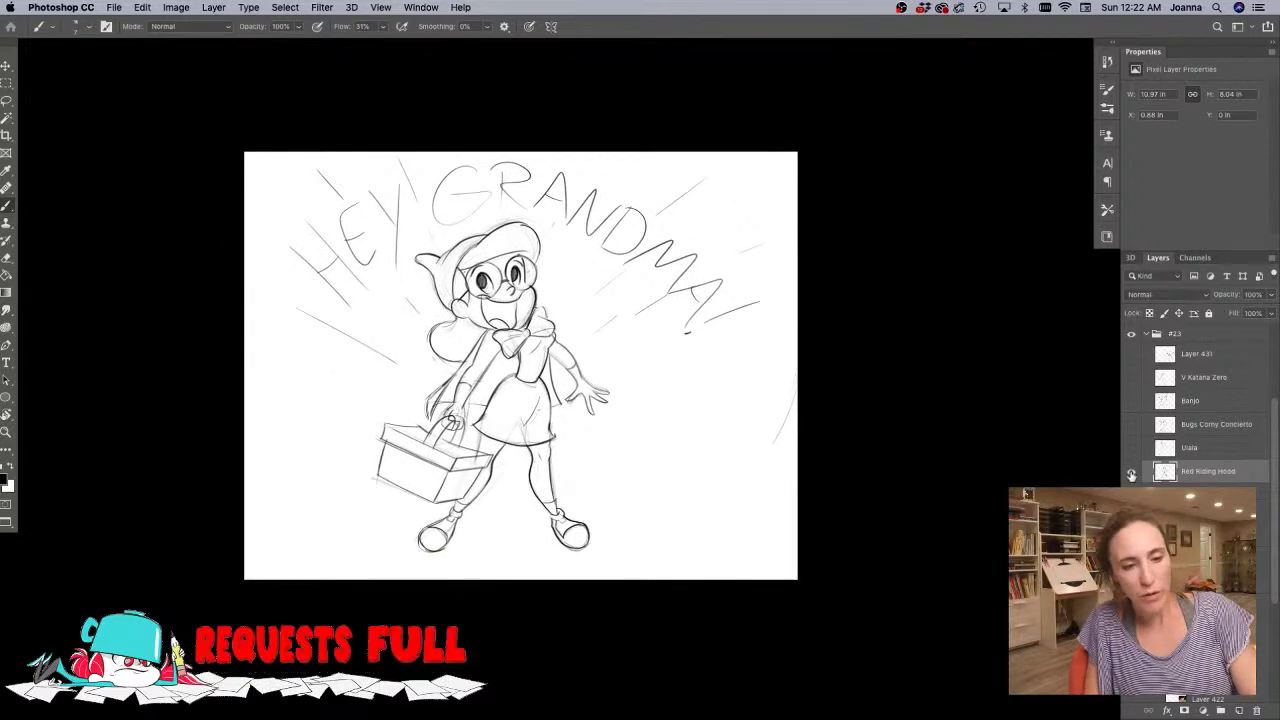
- Hide the Red Riding Hood layer, then show the Bugs Corny Concierto layer and make it active
{"action": "left_click", "coordinate": [1131, 474]}
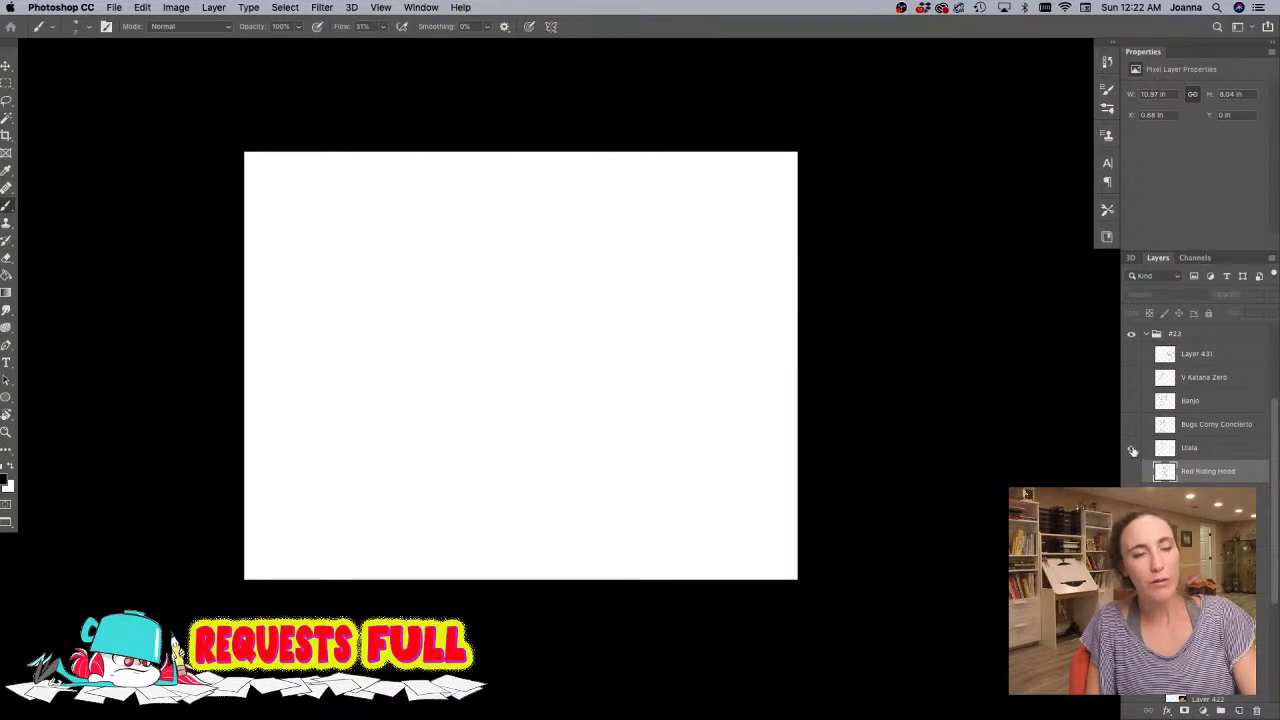
{"action": "left_click", "coordinate": [1132, 452]}
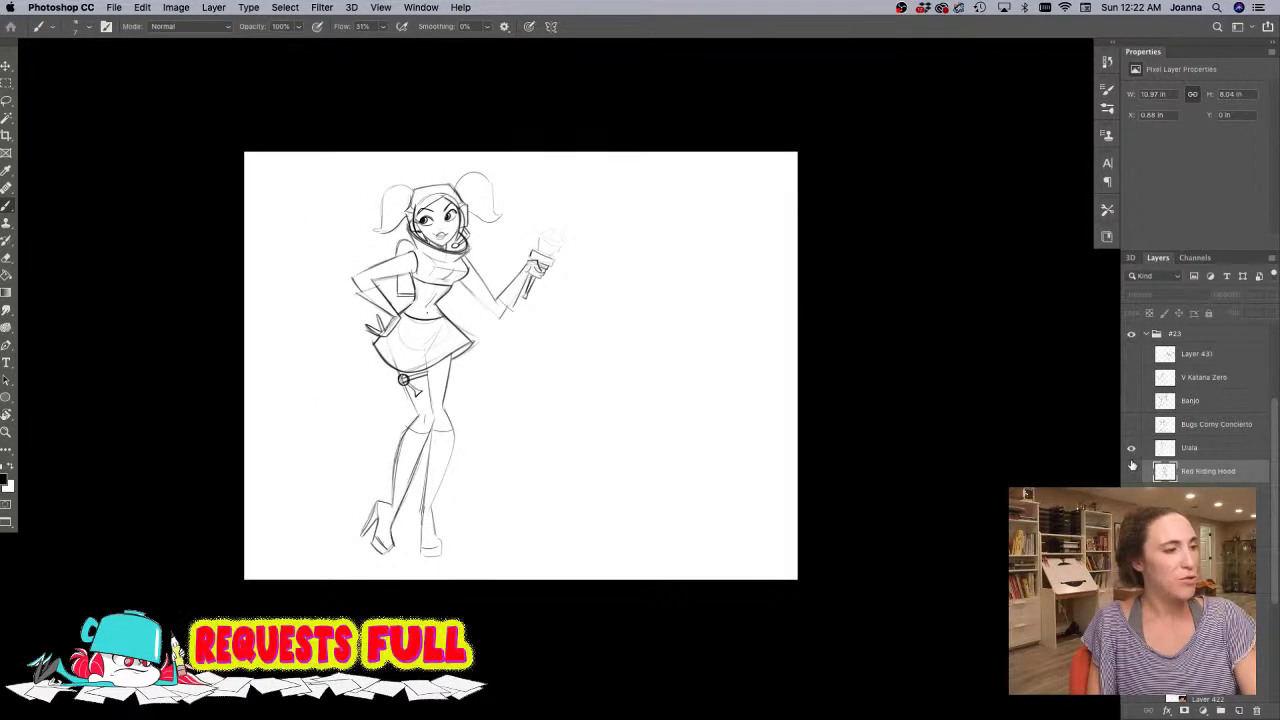
{"action": "left_click", "coordinate": [1131, 447]}
{"action": "left_click", "coordinate": [1132, 424]}
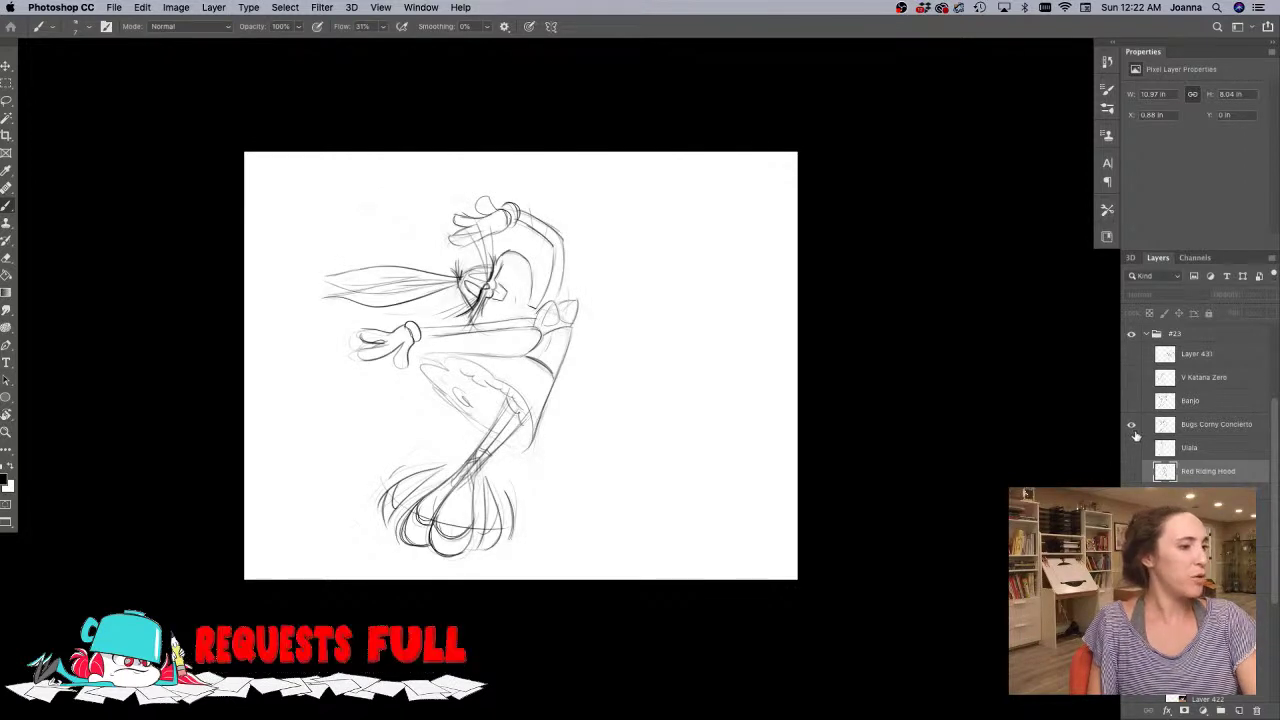
{"action": "left_click", "coordinate": [1185, 427]}
- Erase the raised gloved hand above the rabbit's head on the Bugs Corny Concierto layer down to faint guide lines
{"action": "scroll", "coordinate": [425, 324], "scroll_direction": "up", "scroll_amount": 5}
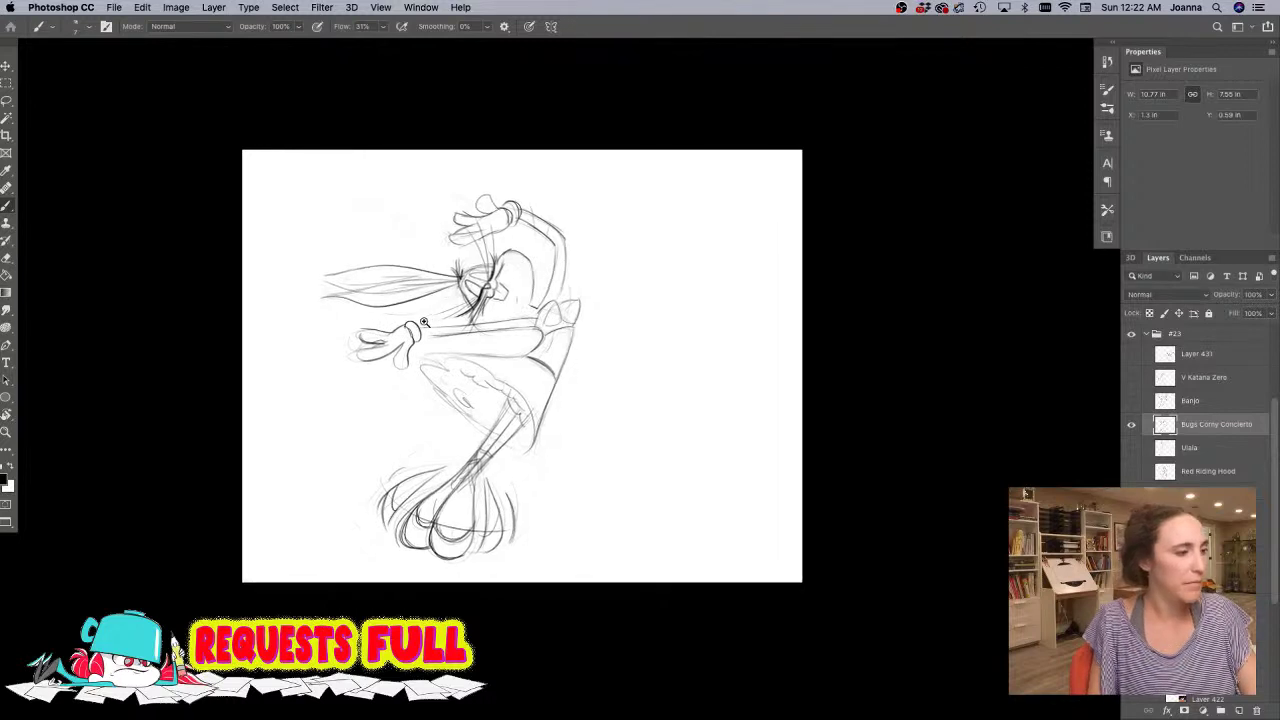
{"action": "mouse_move", "coordinate": [646, 333]}
{"action": "left_mouse_down"}
{"action": "mouse_move", "coordinate": [414, 351]}
{"action": "mouse_move", "coordinate": [646, 313]}
{"action": "left_mouse_up"}
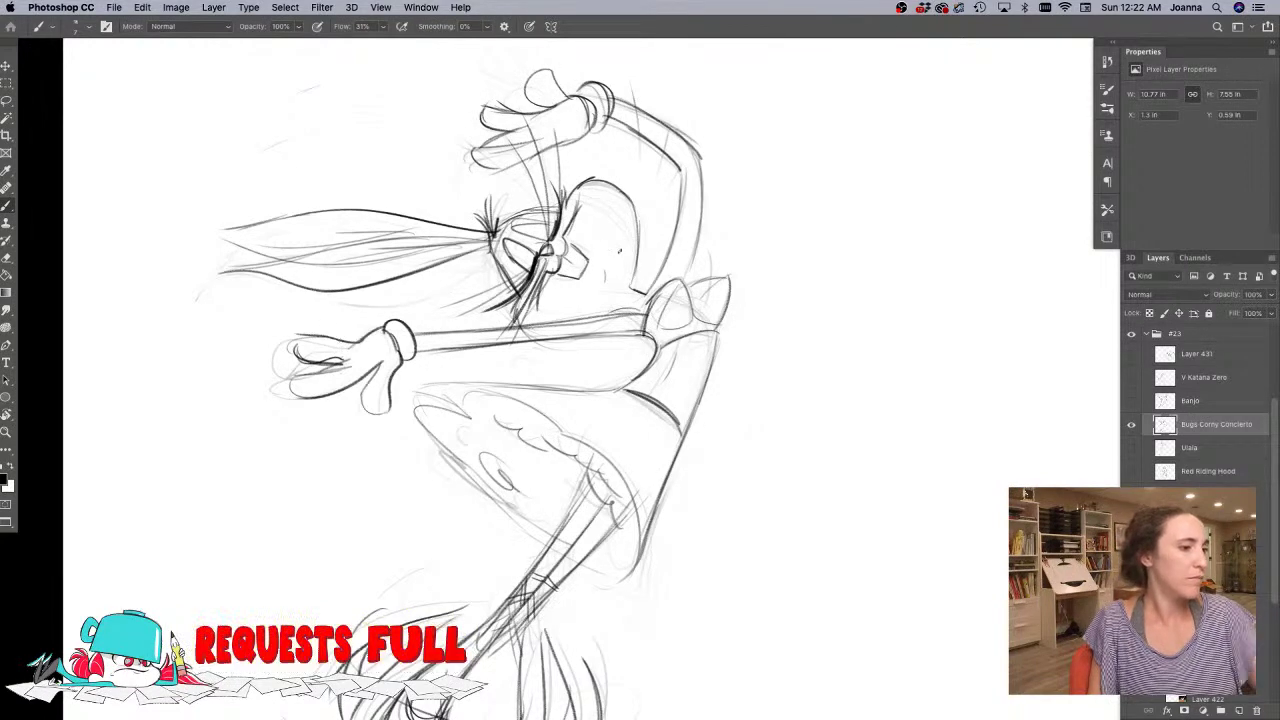
{"action": "left_click_drag", "start_coordinate": [649, 313], "coordinate": [550, 321]}
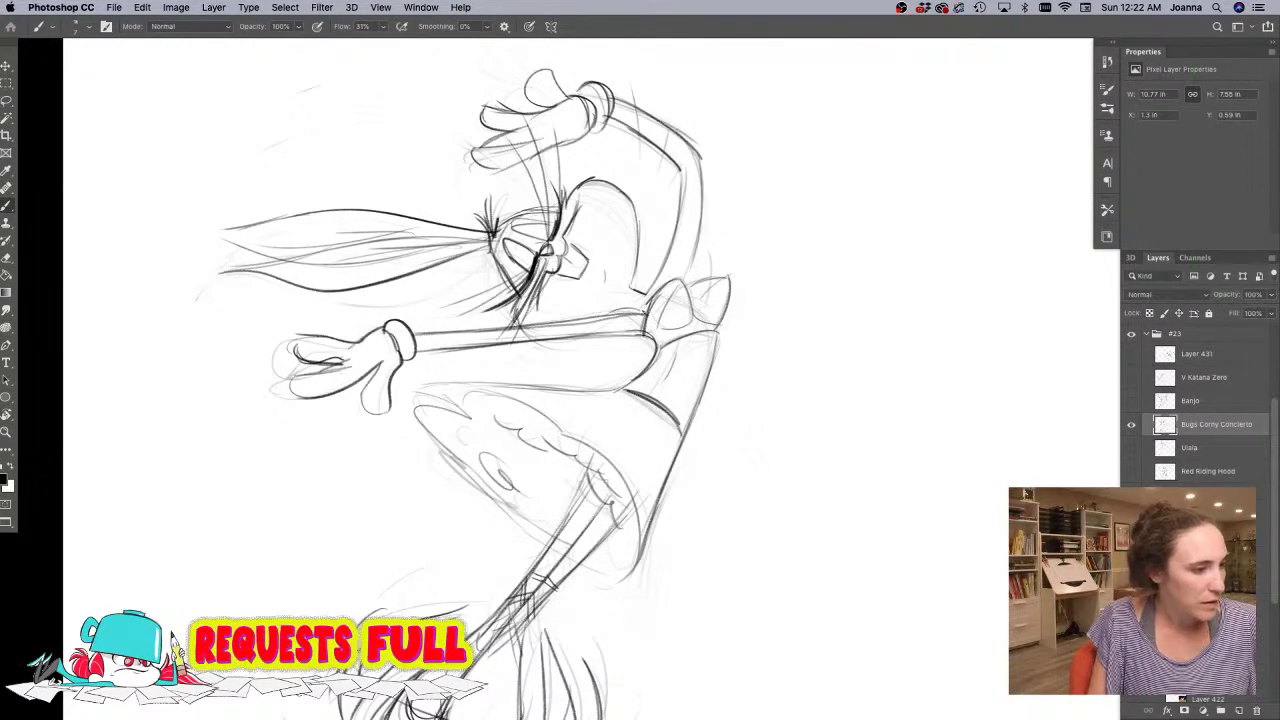
{"action": "left_click", "coordinate": [250, 371], "text": "alt"}
{"action": "left_click", "coordinate": [244, 370], "text": "alt"}
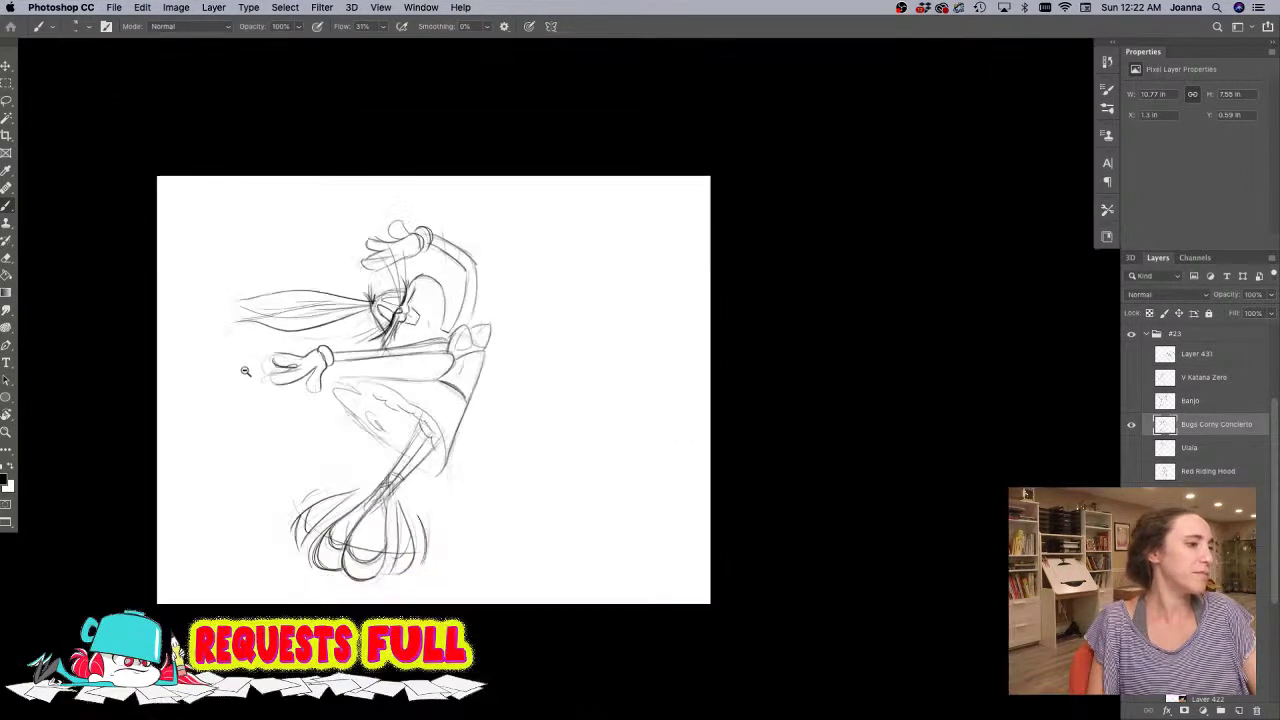
{"action": "left_click", "coordinate": [244, 371], "text": "alt"}
{"action": "left_click_drag", "start_coordinate": [204, 412], "coordinate": [251, 435]}
{"action": "left_click", "coordinate": [337, 295], "text": "super"}
{"action": "left_click", "coordinate": [337, 295]}
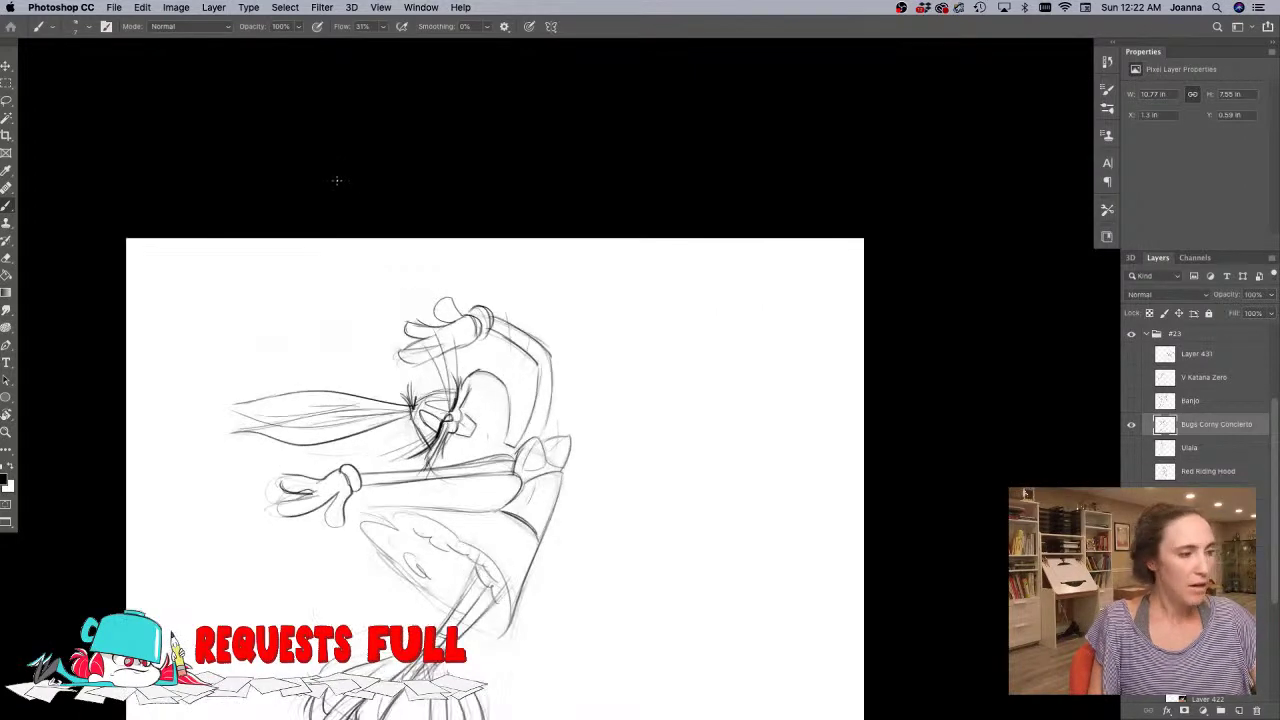
{"action": "key", "text": "e"}
{"action": "mouse_move", "coordinate": [438, 341]}
{"action": "left_mouse_down"}
{"action": "mouse_move", "coordinate": [462, 304]}
{"action": "mouse_move", "coordinate": [488, 318]}
{"action": "mouse_move", "coordinate": [400, 358]}
{"action": "mouse_move", "coordinate": [500, 319]}
{"action": "mouse_move", "coordinate": [501, 330]}
{"action": "mouse_move", "coordinate": [471, 332]}
{"action": "mouse_move", "coordinate": [476, 362]}
{"action": "mouse_move", "coordinate": [446, 350]}
{"action": "mouse_move", "coordinate": [440, 376]}
{"action": "mouse_move", "coordinate": [449, 370]}
{"action": "left_mouse_up"}
{"action": "key", "text": "b"}
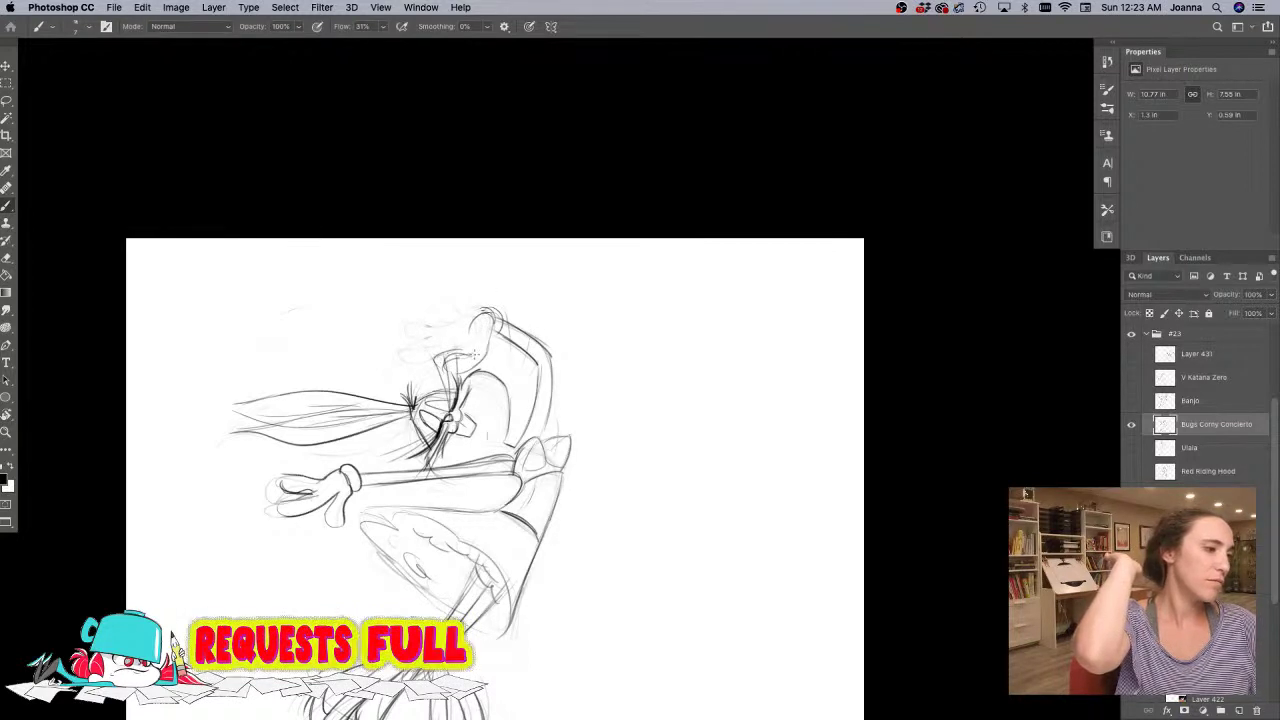
- Re-sketch the raised glove with drooping fingers, a rounded thumb and a wrist line meeting the bent arm
{"action": "left_click_drag", "start_coordinate": [465, 350], "coordinate": [430, 358]}
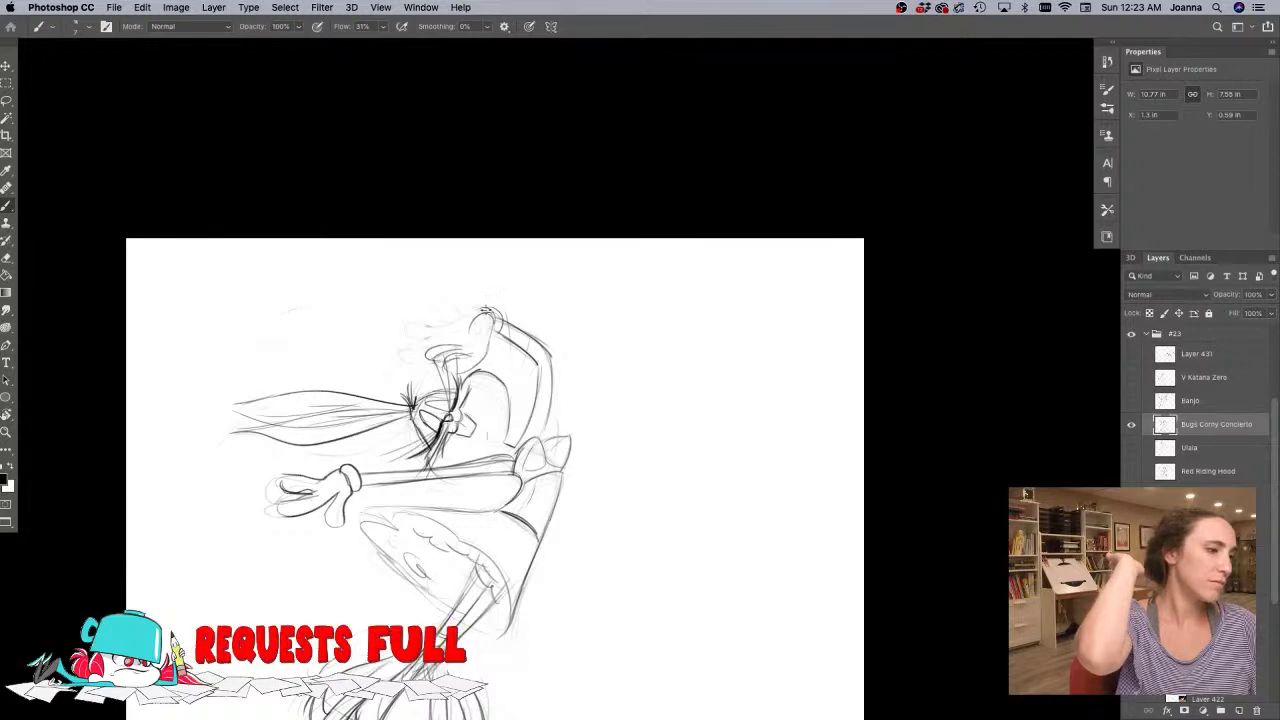
{"action": "mouse_move", "coordinate": [485, 310]}
{"action": "left_mouse_down"}
{"action": "mouse_move", "coordinate": [452, 312]}
{"action": "mouse_move", "coordinate": [467, 330]}
{"action": "mouse_move", "coordinate": [418, 361]}
{"action": "mouse_move", "coordinate": [480, 357]}
{"action": "mouse_move", "coordinate": [493, 333]}
{"action": "left_mouse_up"}
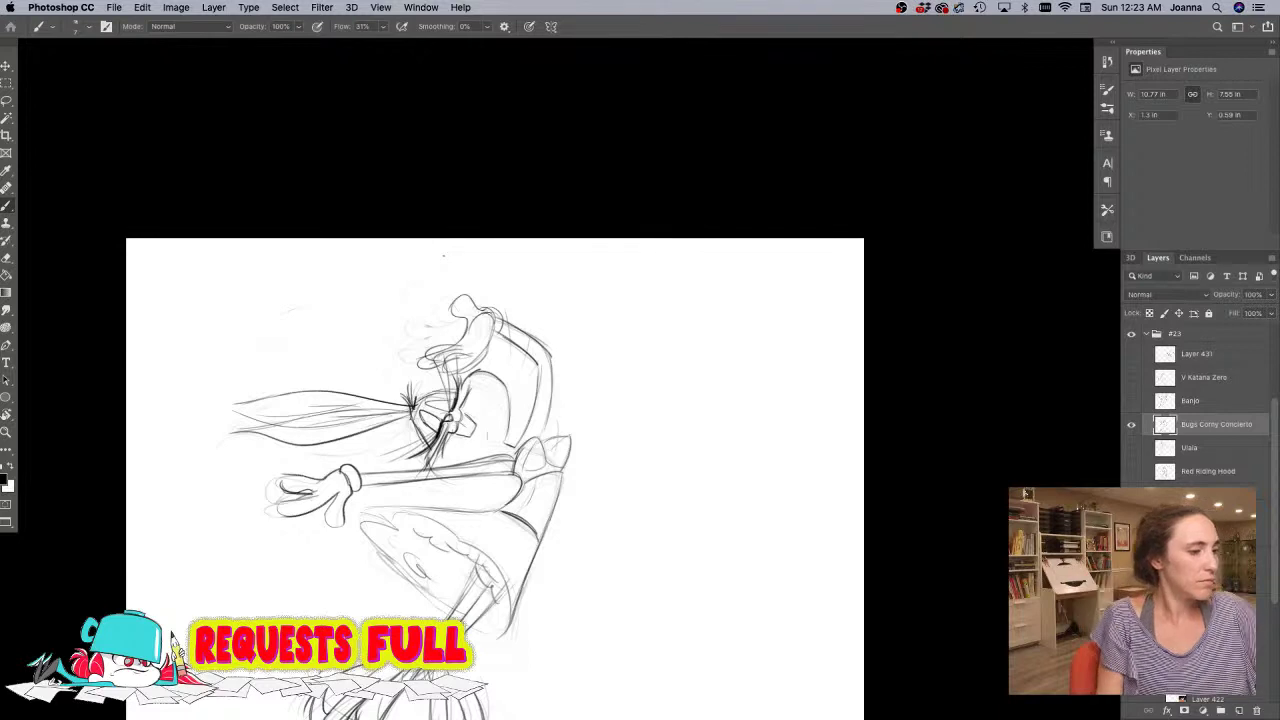
{"action": "left_click_drag", "start_coordinate": [247, 446], "coordinate": [327, 334]}
{"action": "mouse_move", "coordinate": [391, 375]}
{"action": "left_mouse_down"}
{"action": "mouse_move", "coordinate": [352, 390]}
{"action": "mouse_move", "coordinate": [360, 400]}
{"action": "mouse_move", "coordinate": [361, 364]}
{"action": "left_mouse_up"}
{"action": "key", "text": "e"}
{"action": "key", "text": "b"}
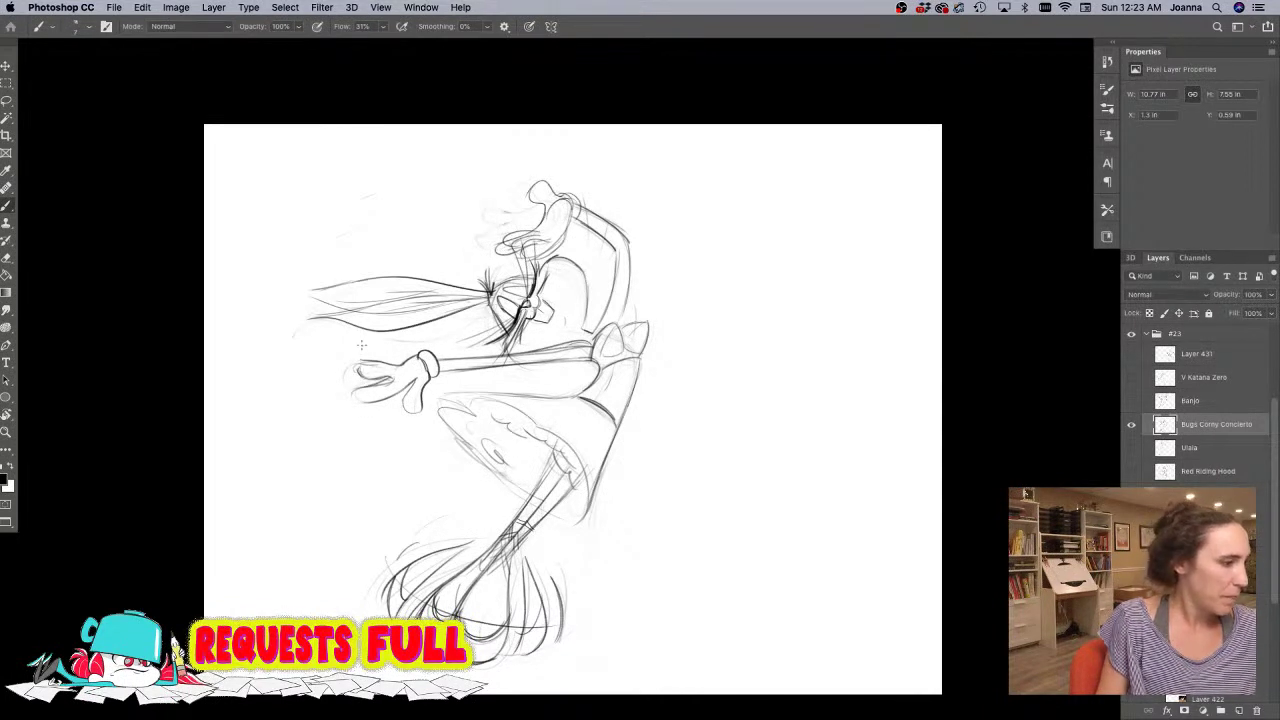
{"action": "scroll", "coordinate": [285, 456], "scroll_direction": "down", "scroll_amount": 2}
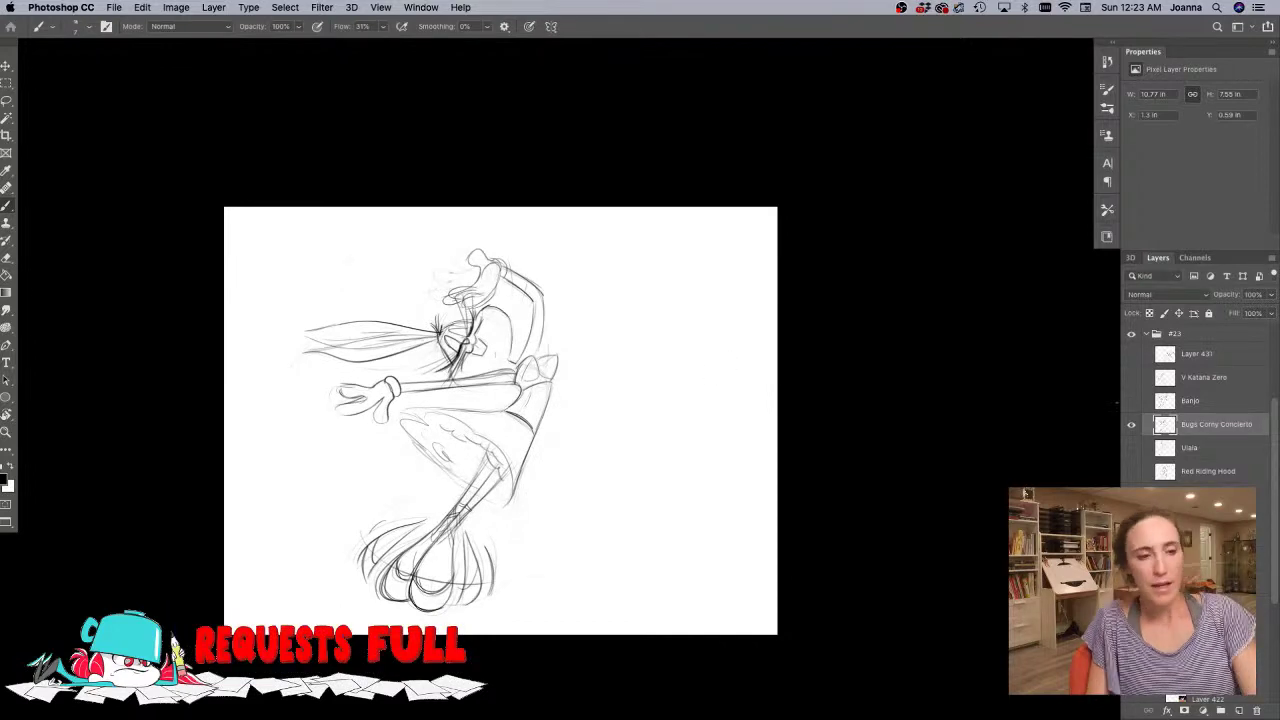
- Hide the Bugs Corny Concierto layer and review the Banjo and V Katana Zero sketches one after the other
{"action": "left_click", "coordinate": [1131, 424]}
{"action": "left_click", "coordinate": [1131, 400]}
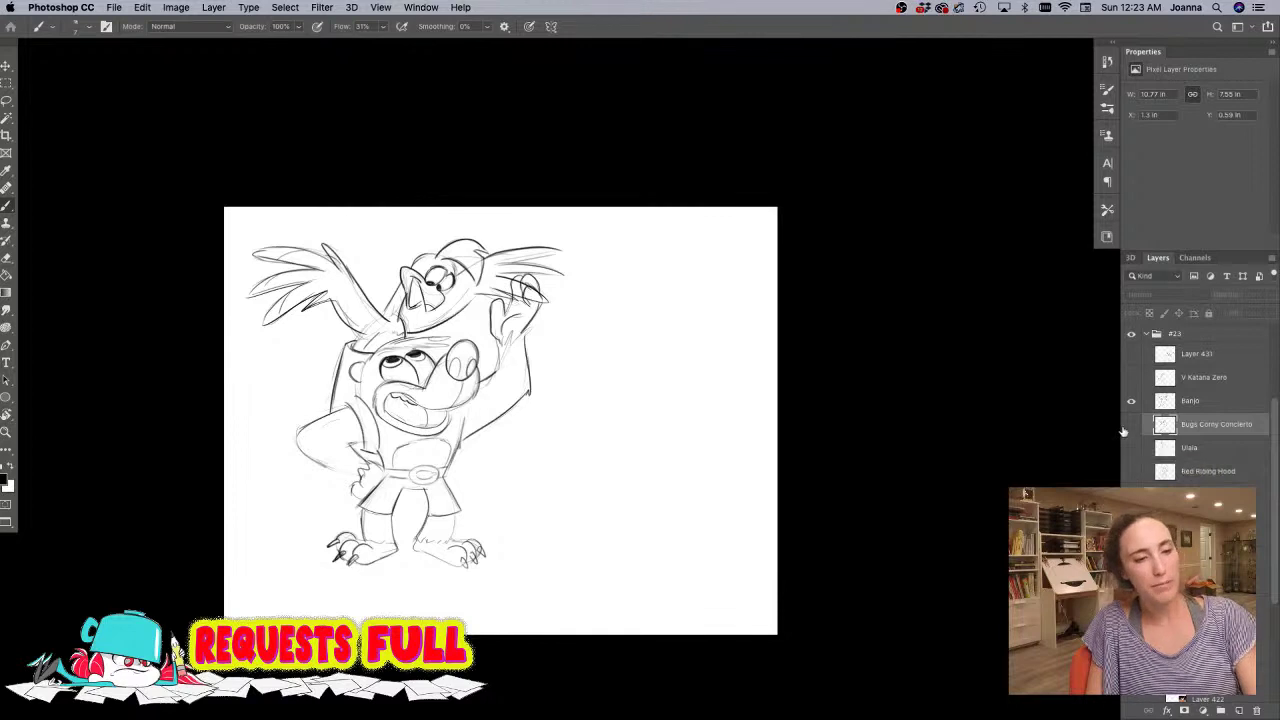
{"action": "left_click", "coordinate": [1142, 400]}
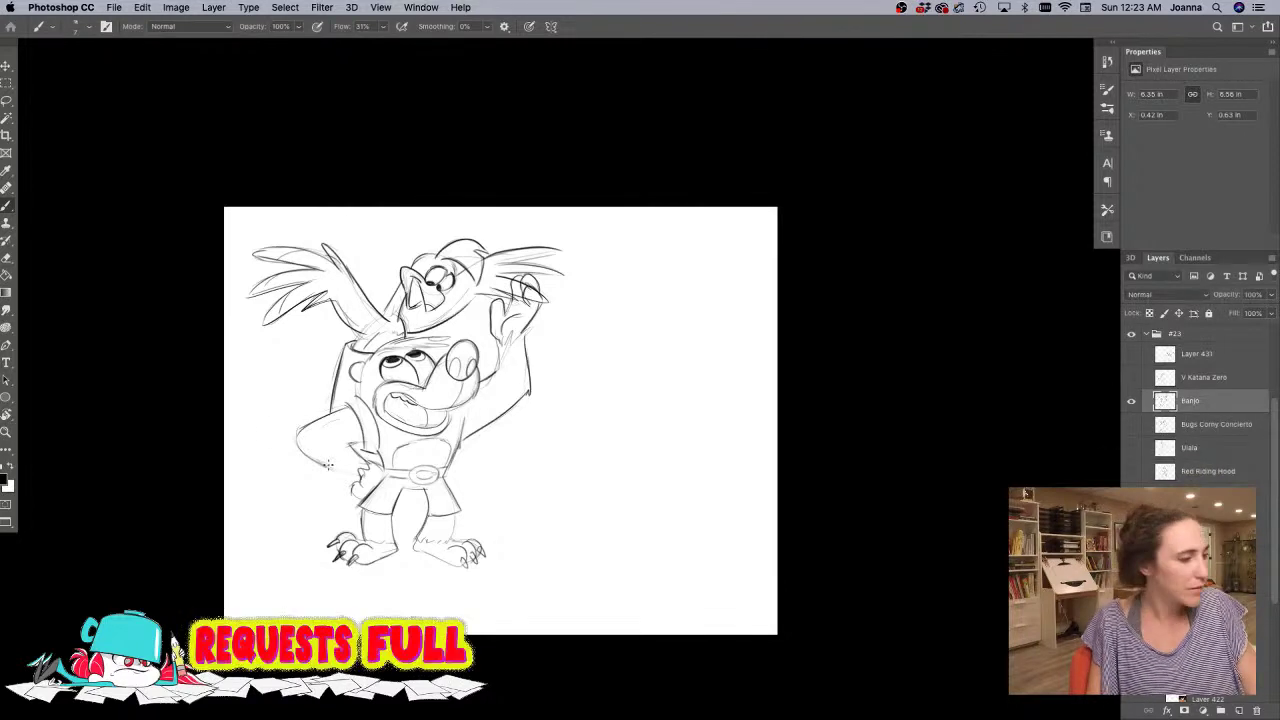
{"action": "left_click", "coordinate": [1131, 400]}
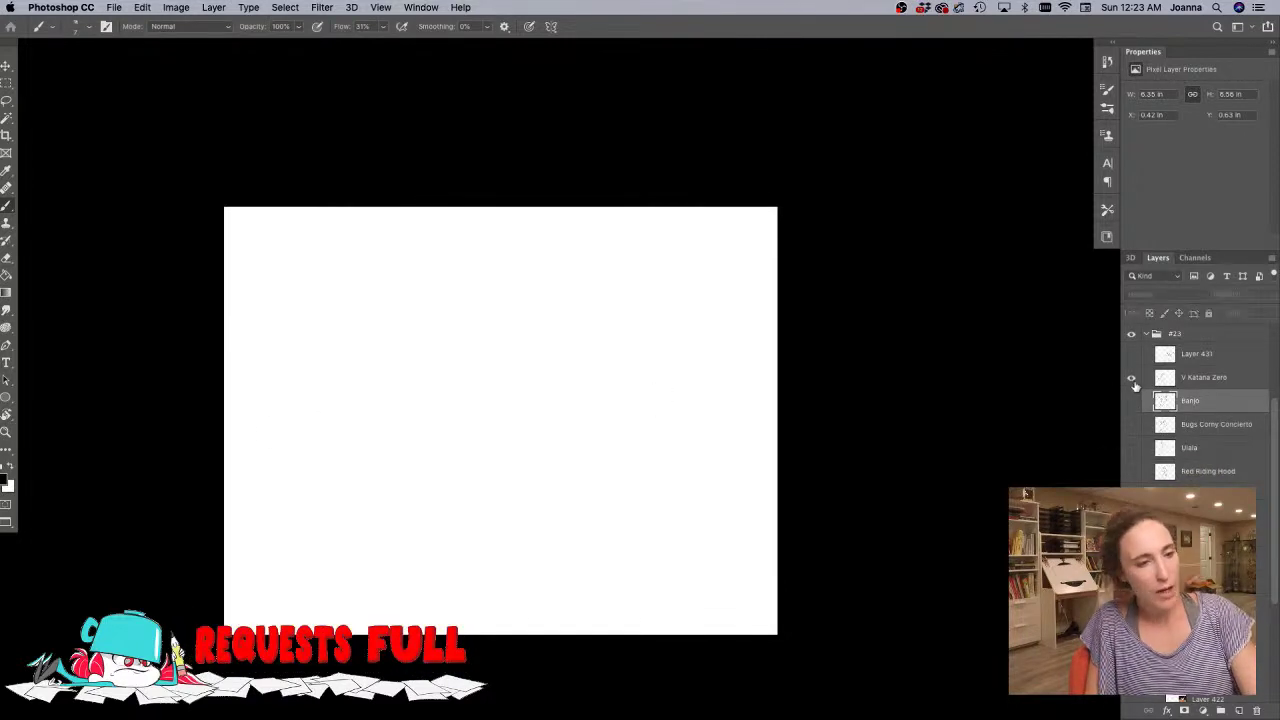
{"action": "left_click", "coordinate": [1131, 377]}
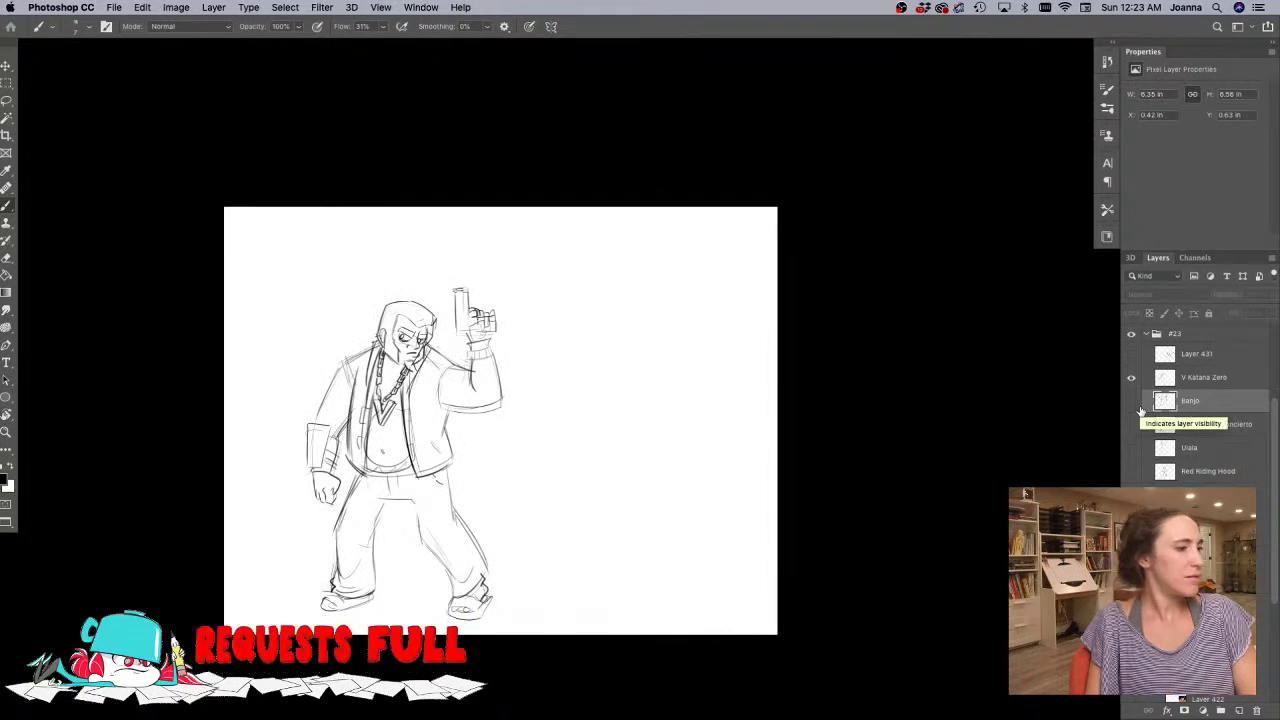
{"action": "left_click", "coordinate": [1131, 377]}
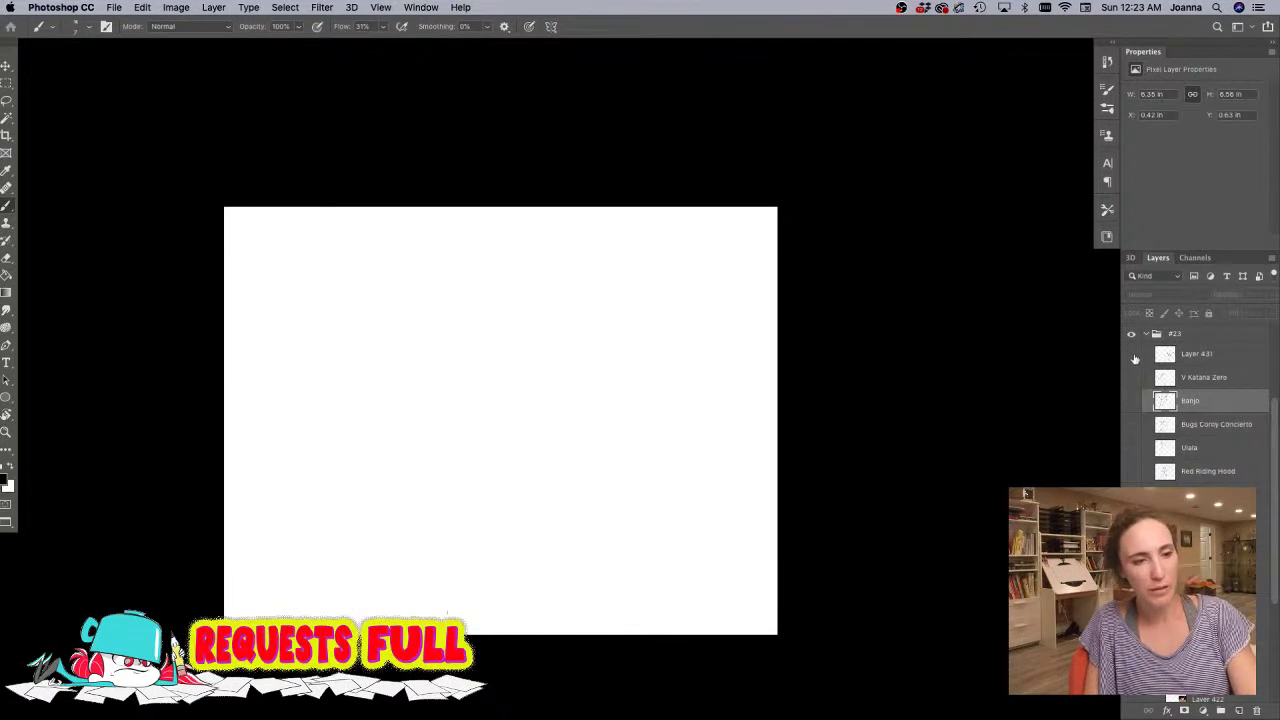
- Show Layer 431, make it active, and move the "2 YRS?" cartoon and lettering to the left half of the canvas
{"action": "left_click", "coordinate": [1131, 353]}
{"action": "left_click", "coordinate": [1200, 353]}
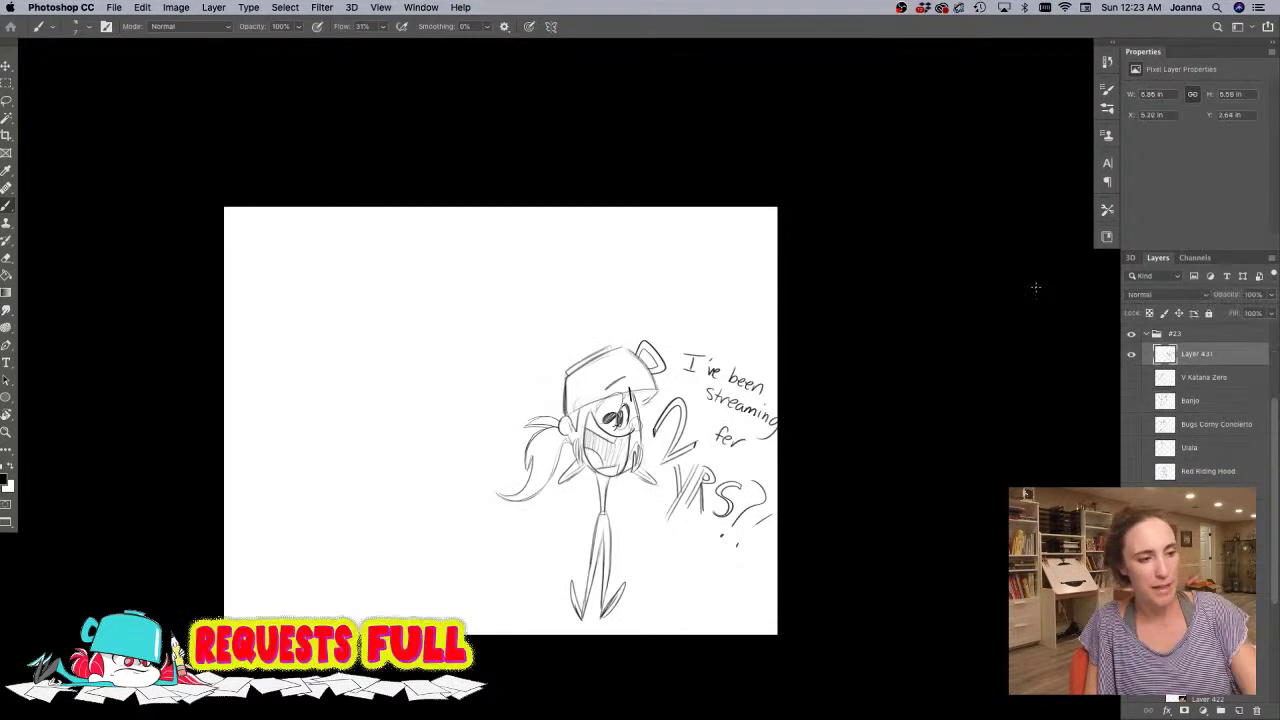
{"action": "key", "text": "v"}
{"action": "left_click_drag", "start_coordinate": [541, 444], "coordinate": [295, 379]}
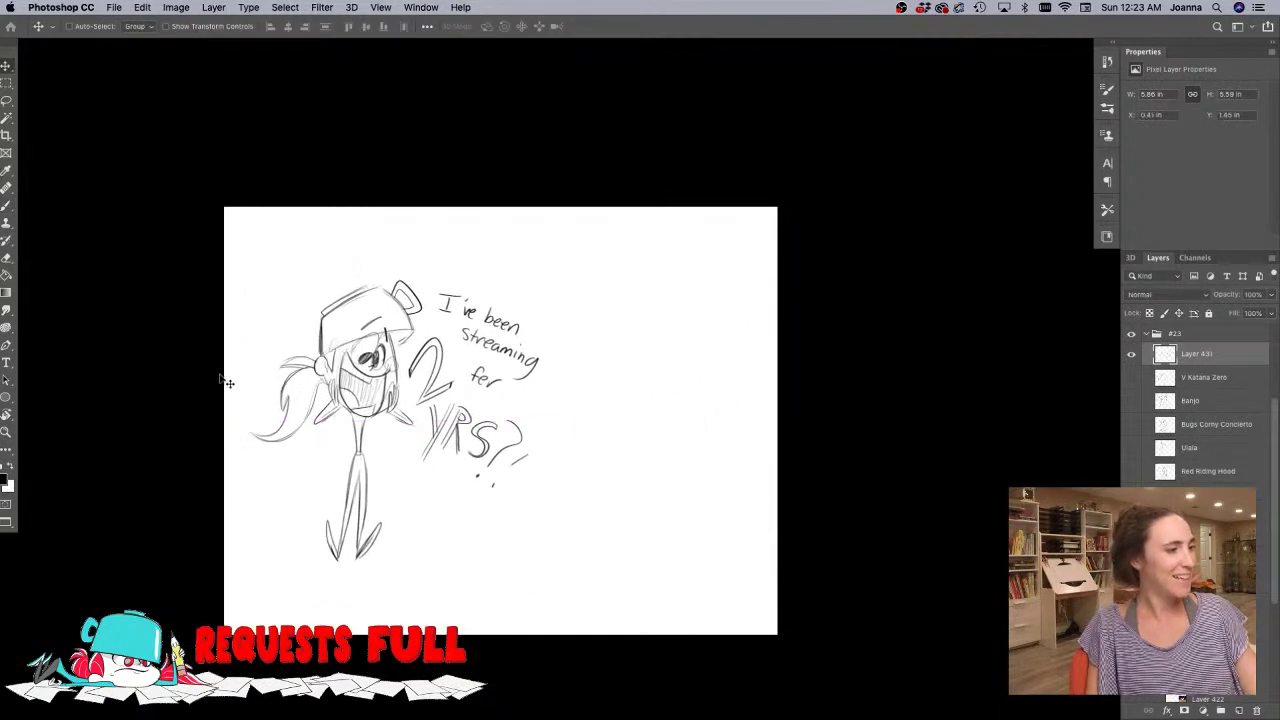
{"action": "left_click_drag", "start_coordinate": [241, 422], "coordinate": [283, 402]}
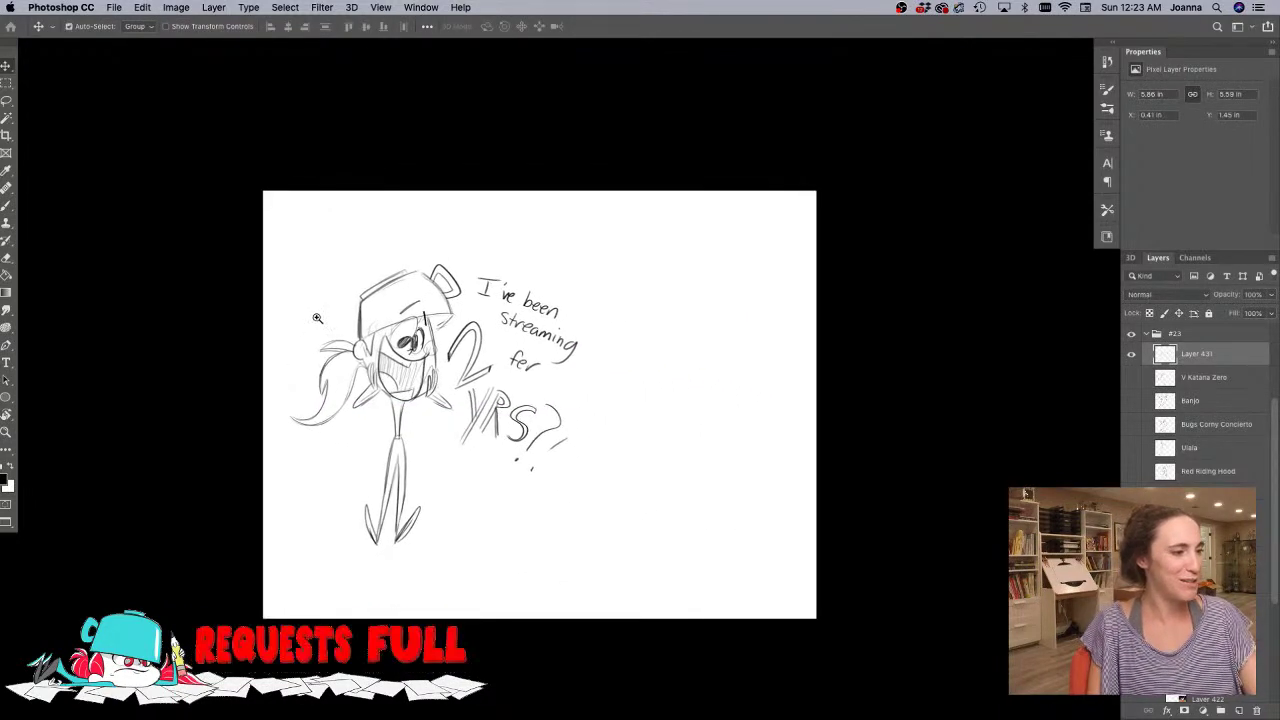
- Brush in the dark underside of the pot's rim on the cartoon girl's head beside the handle
{"action": "left_click", "coordinate": [318, 317], "text": "super"}
{"action": "left_click", "coordinate": [318, 317], "text": "super"}
{"action": "key", "text": "b"}
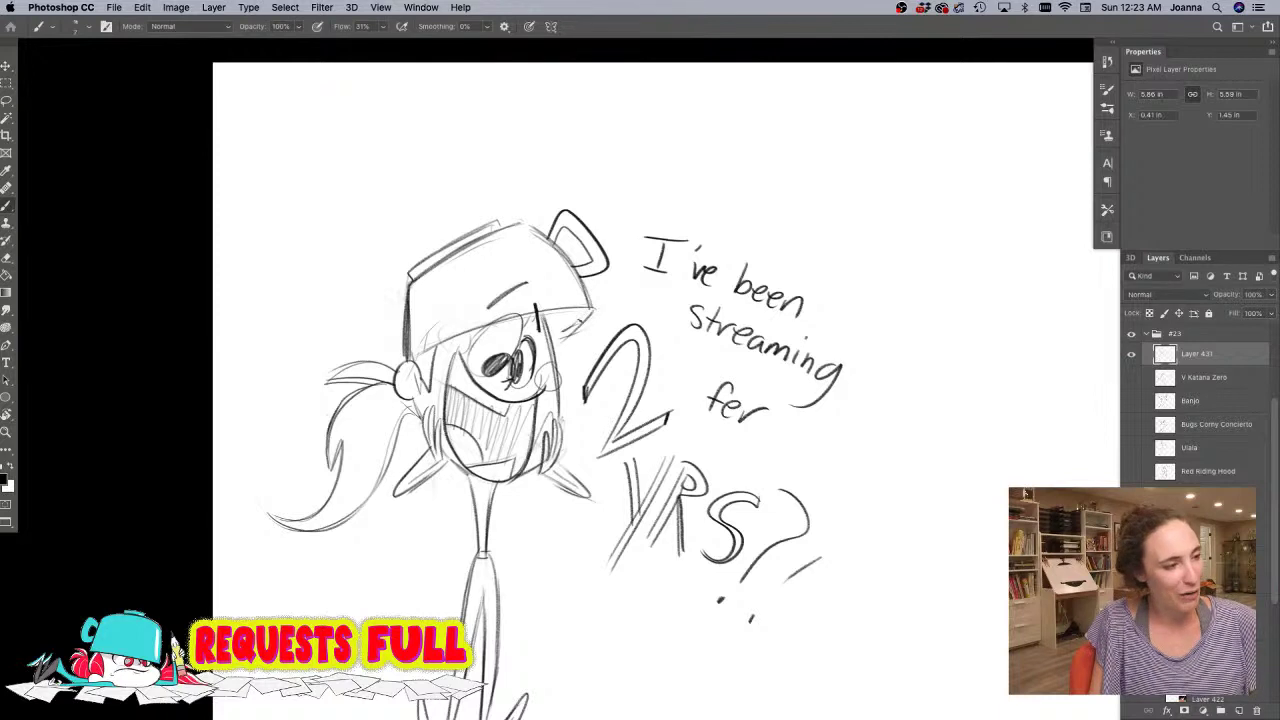
{"action": "mouse_move", "coordinate": [593, 309]}
{"action": "left_mouse_down"}
{"action": "mouse_move", "coordinate": [554, 343]}
{"action": "mouse_move", "coordinate": [542, 318]}
{"action": "mouse_move", "coordinate": [579, 319]}
{"action": "left_mouse_up"}
{"action": "mouse_move", "coordinate": [587, 313]}
{"action": "left_mouse_down"}
{"action": "mouse_move", "coordinate": [565, 329]}
{"action": "mouse_move", "coordinate": [545, 315]}
{"action": "left_mouse_up"}
{"action": "left_click_drag", "start_coordinate": [431, 309], "coordinate": [277, 341]}
{"action": "left_click_drag", "start_coordinate": [318, 409], "coordinate": [220, 397]}
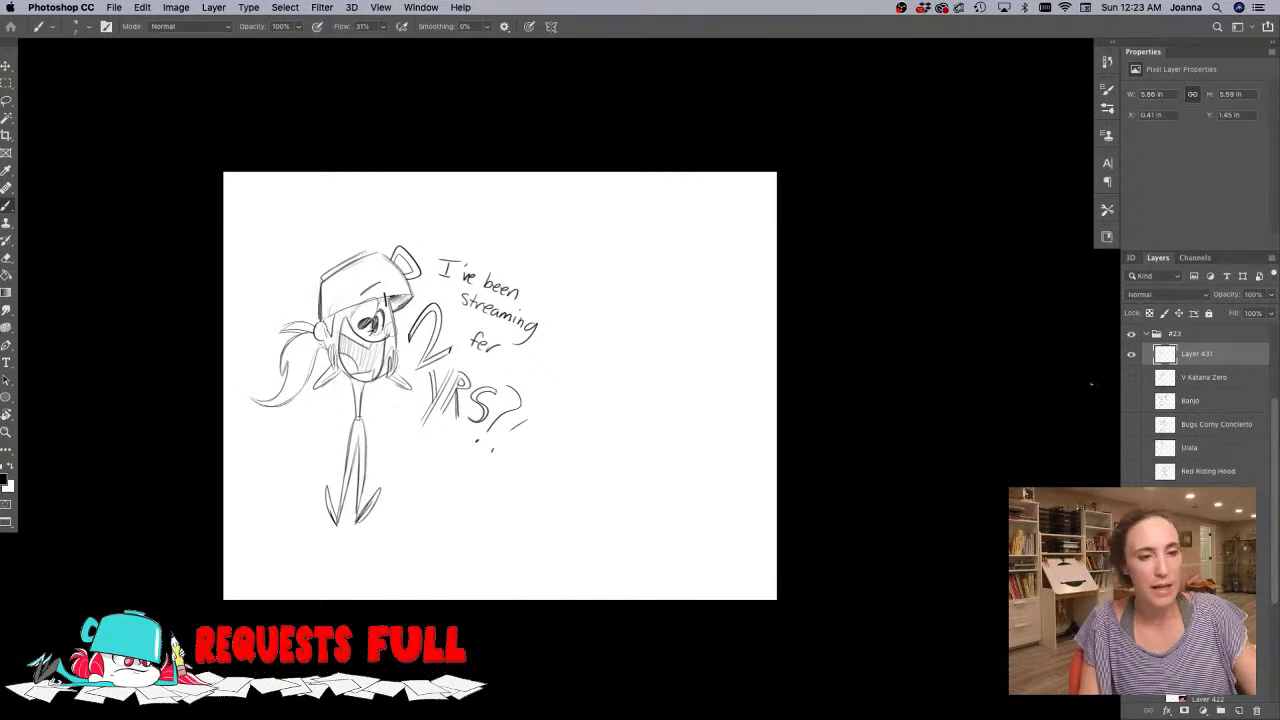
- Check group #23's visibility, hide the Layer 431 cartoon, and bring up the reference images for the requests
{"action": "left_click", "coordinate": [1146, 334]}
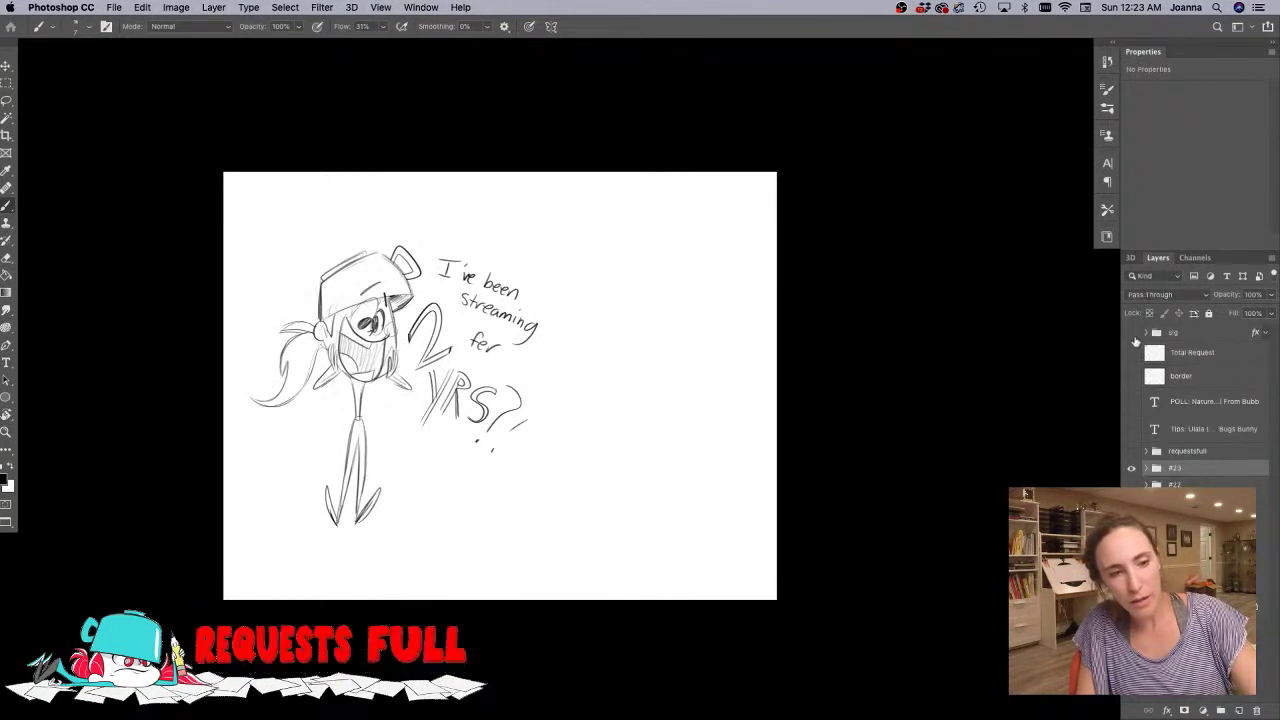
{"action": "left_click", "coordinate": [1132, 469]}
{"action": "left_click", "coordinate": [1132, 469]}
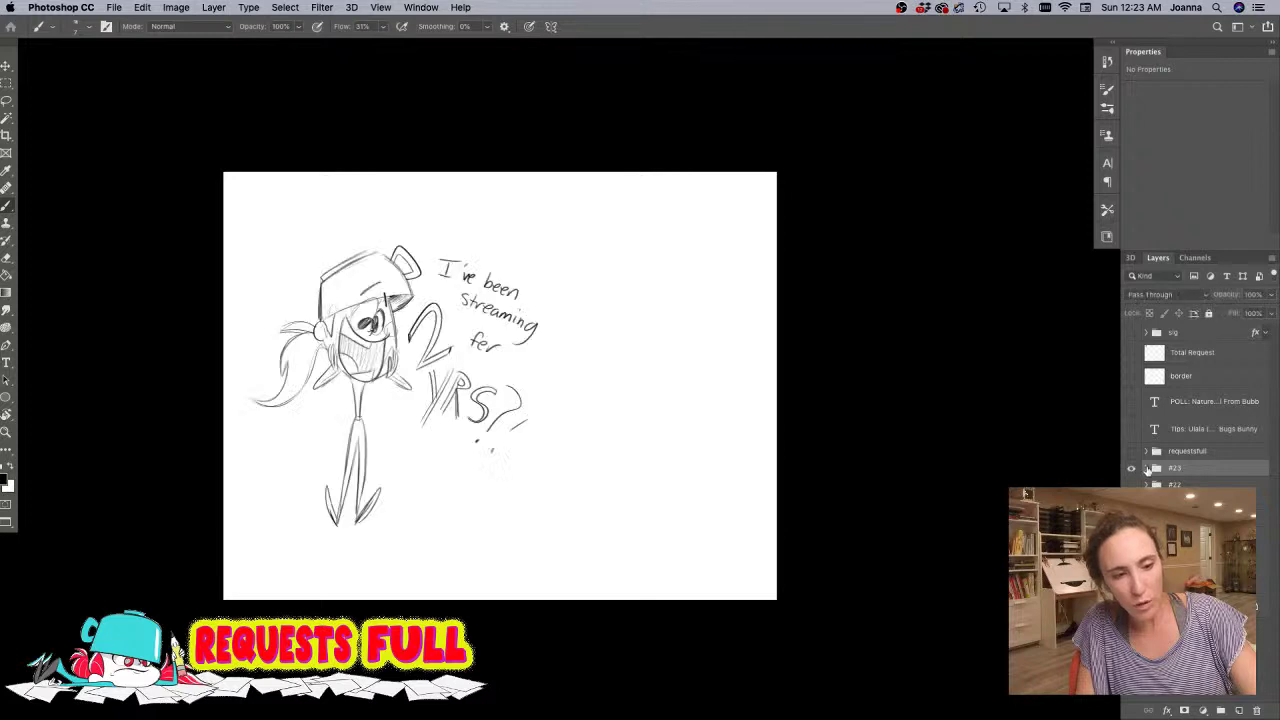
{"action": "left_click", "coordinate": [1147, 469]}
{"action": "left_click", "coordinate": [1132, 490]}
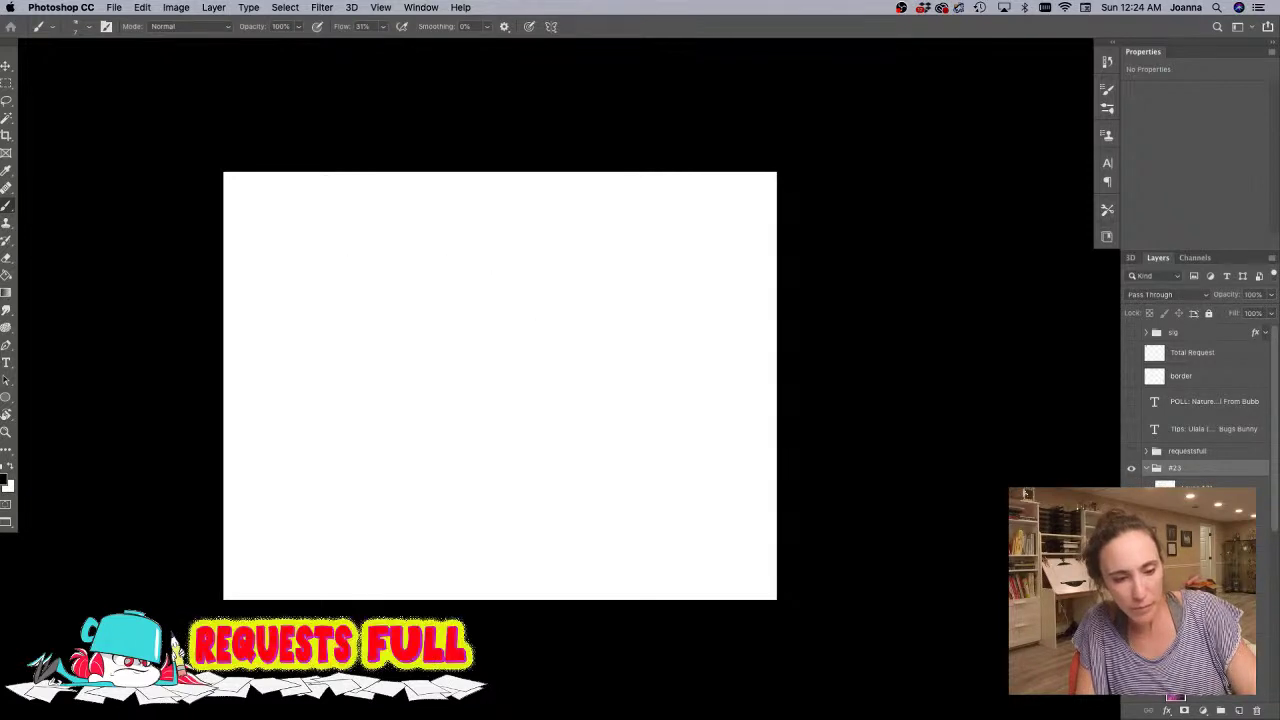
{"action": "left_click", "coordinate": [1132, 514]}
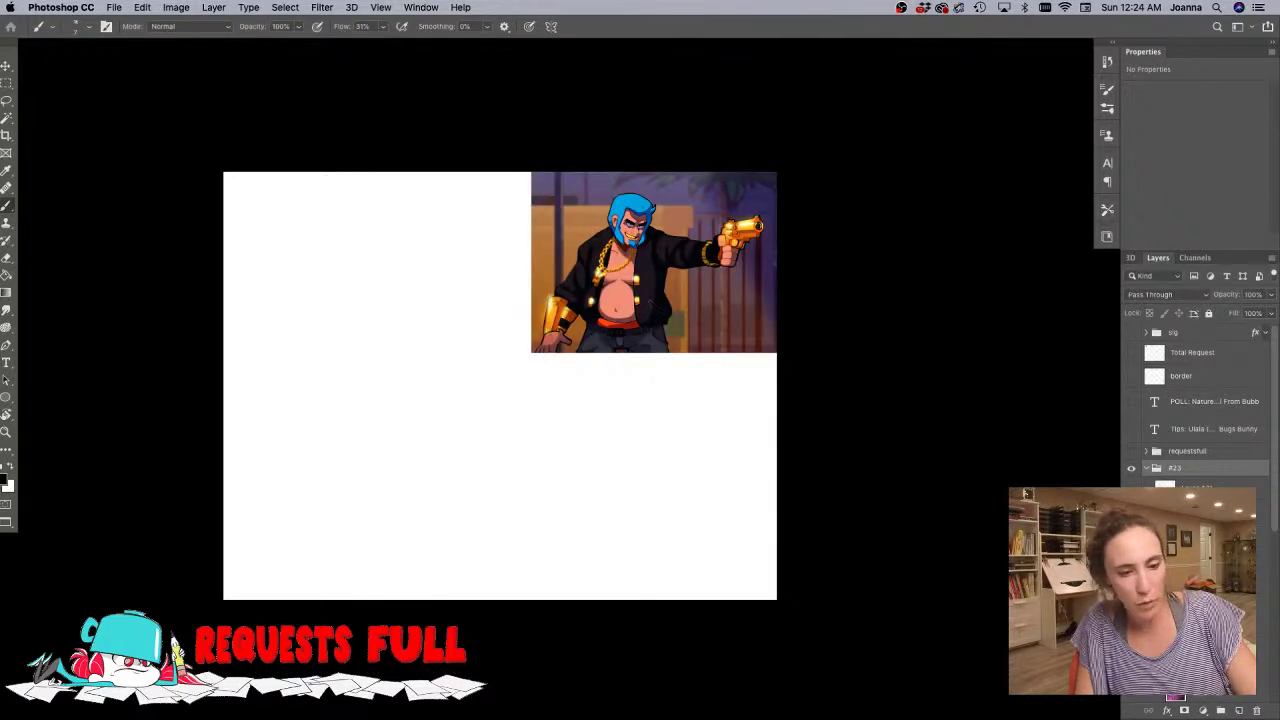
- Hide the ref group and show the Tips text layer with the list of requests
{"action": "scroll", "coordinate": [1200, 400], "scroll_direction": "down", "scroll_amount": 5}
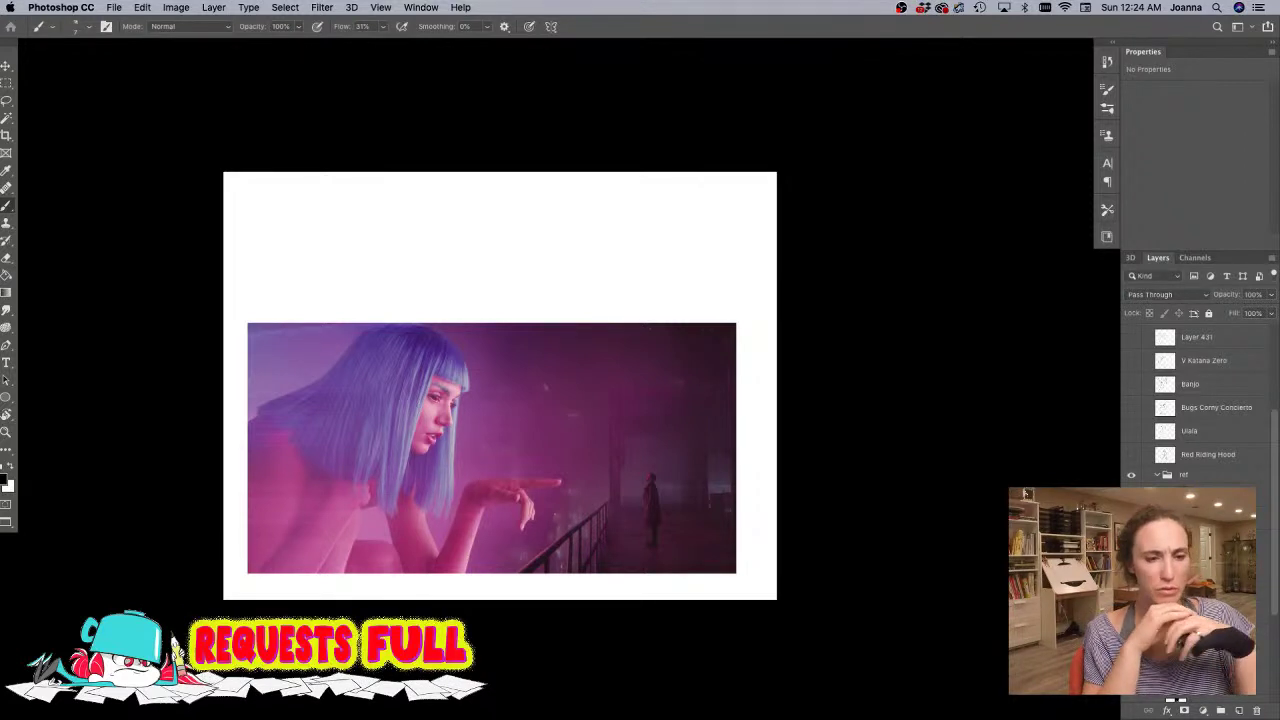
{"action": "left_click", "coordinate": [1136, 476]}
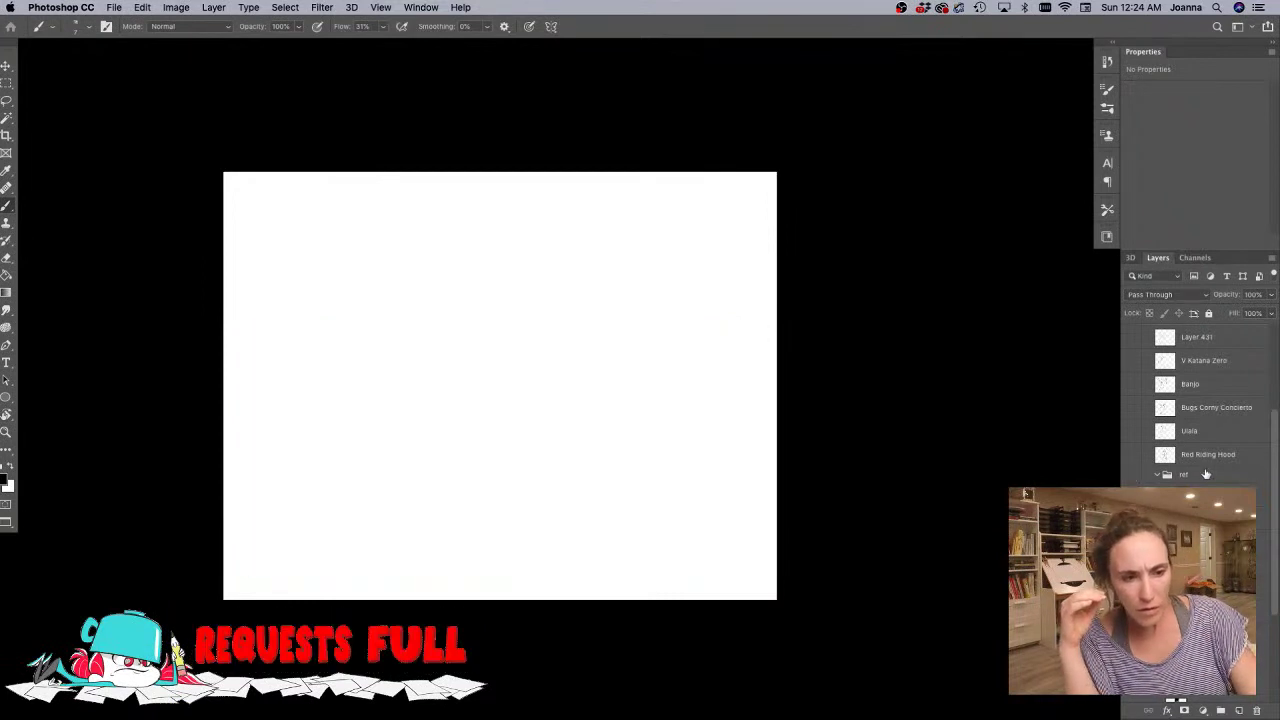
{"action": "scroll", "coordinate": [1208, 330], "scroll_direction": "up", "scroll_amount": 3}
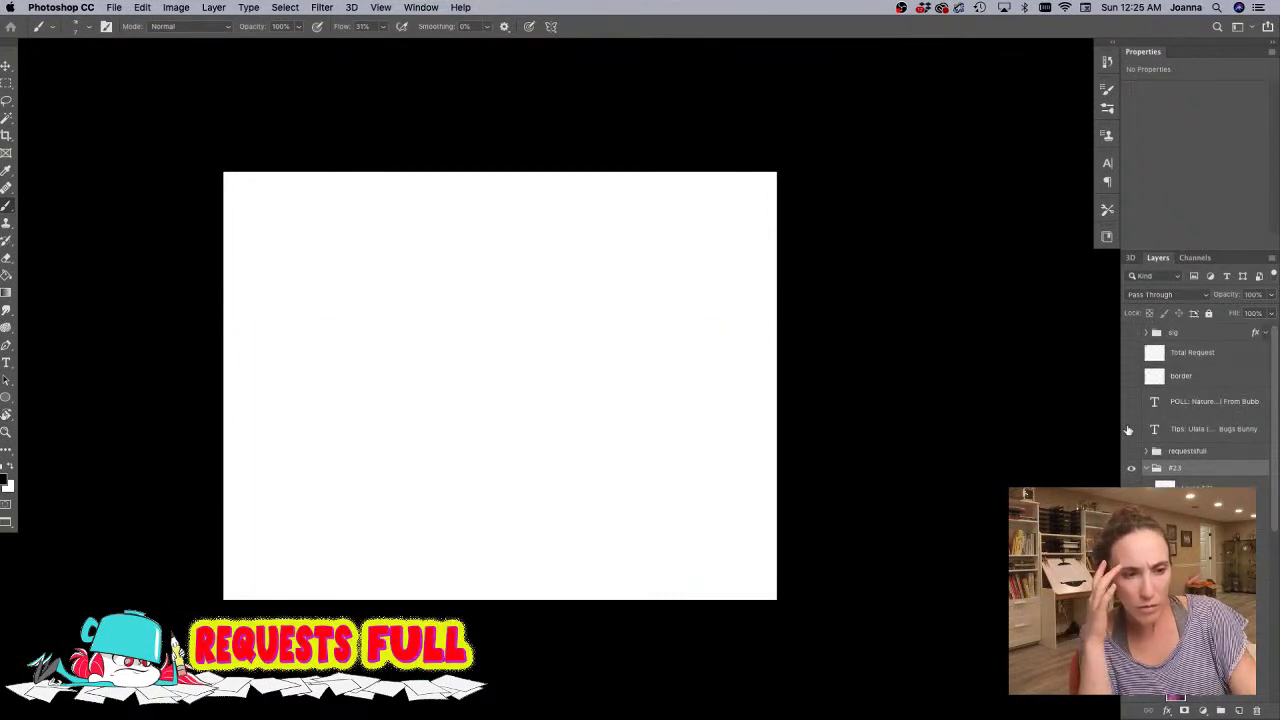
{"action": "left_click", "coordinate": [1132, 429]}
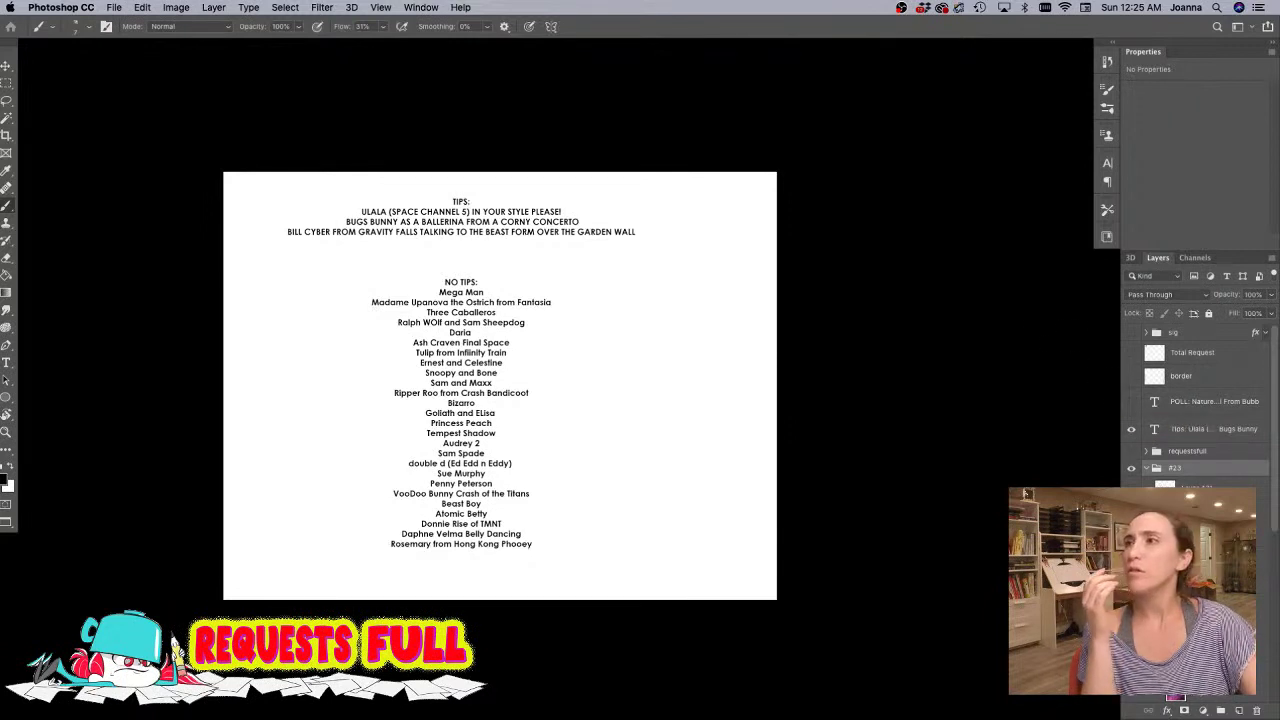
- Bring a Bill Cipher reference picture into group #23 and transform it to about 8 in wide against the canvas's right edge
{"action": "key", "text": "Tab"}
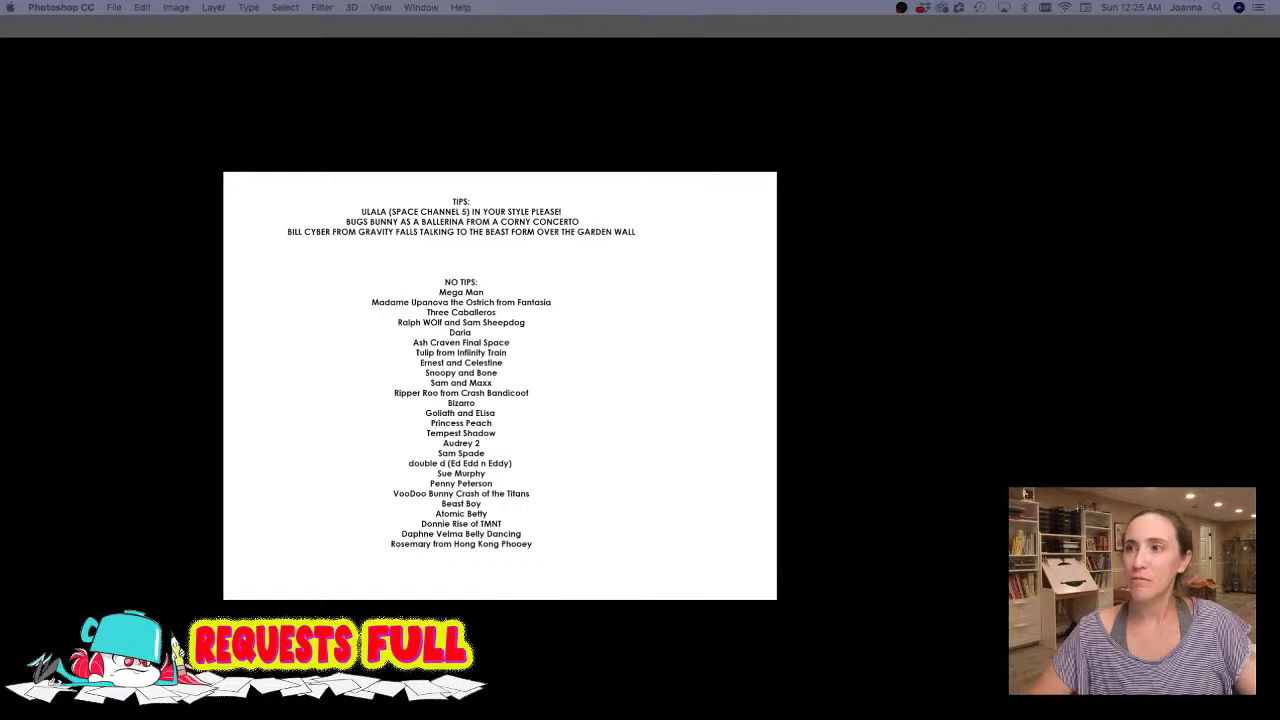
{"action": "left_click_drag", "start_coordinate": [1279, 333], "coordinate": [188, 226]}
{"action": "key", "text": "super+t"}
{"action": "mouse_move", "coordinate": [302, 302]}
{"action": "left_mouse_down"}
{"action": "mouse_move", "coordinate": [392, 397]}
{"action": "mouse_move", "coordinate": [464, 445]}
{"action": "left_mouse_up"}
{"action": "key", "text": "Return"}
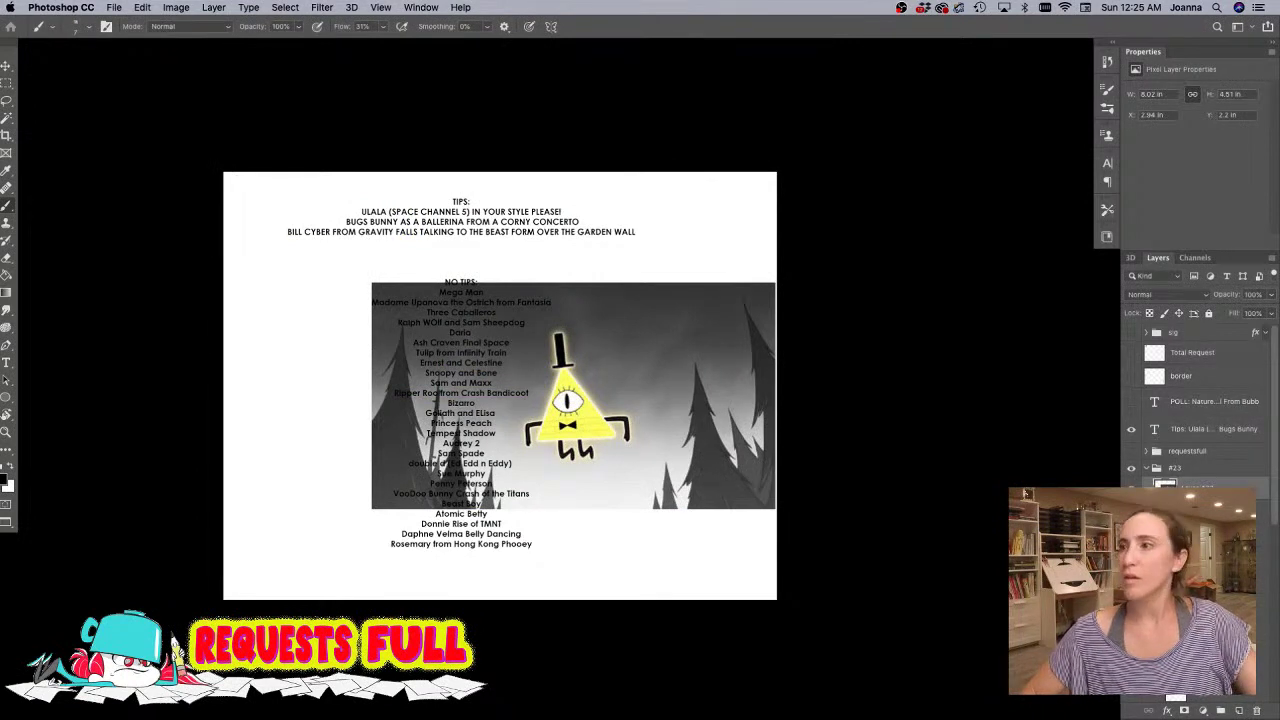
- Paste a reference picture of the antlered Beast carrying a lantern over the Bill Cipher picture
{"action": "key", "text": "Tab"}
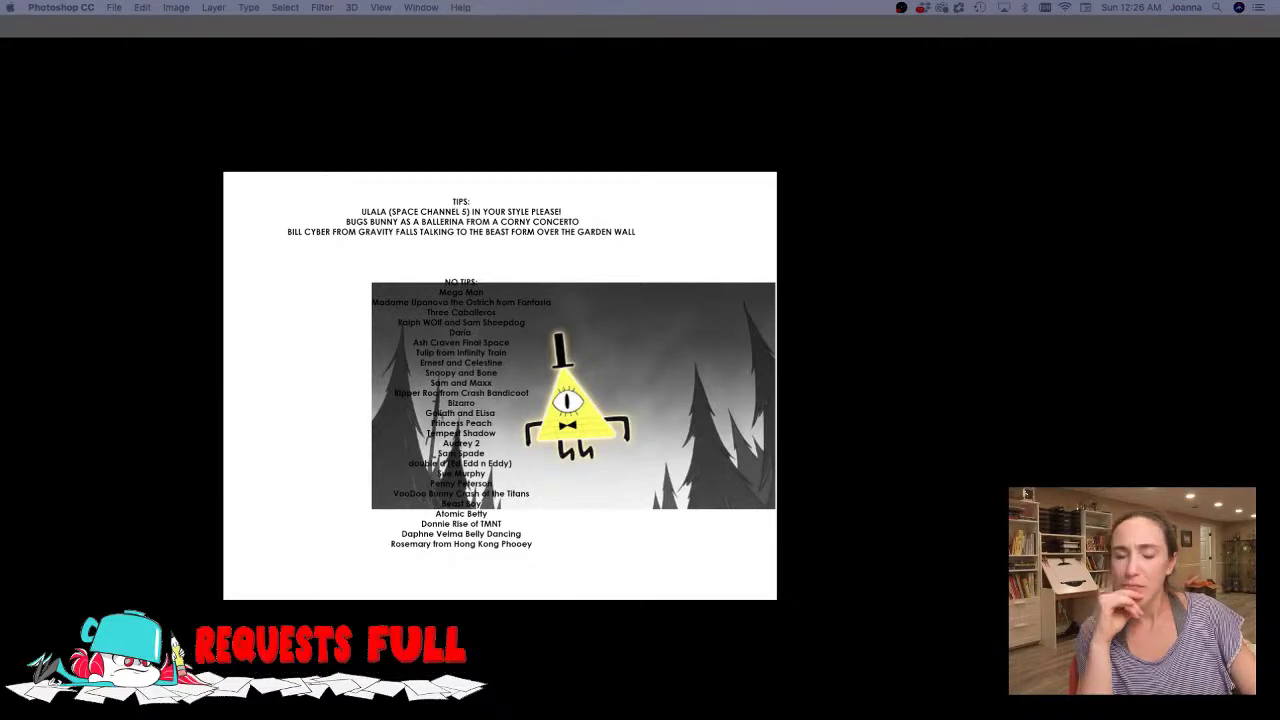
{"action": "key", "text": "Tab"}
{"action": "key", "text": "super+v"}
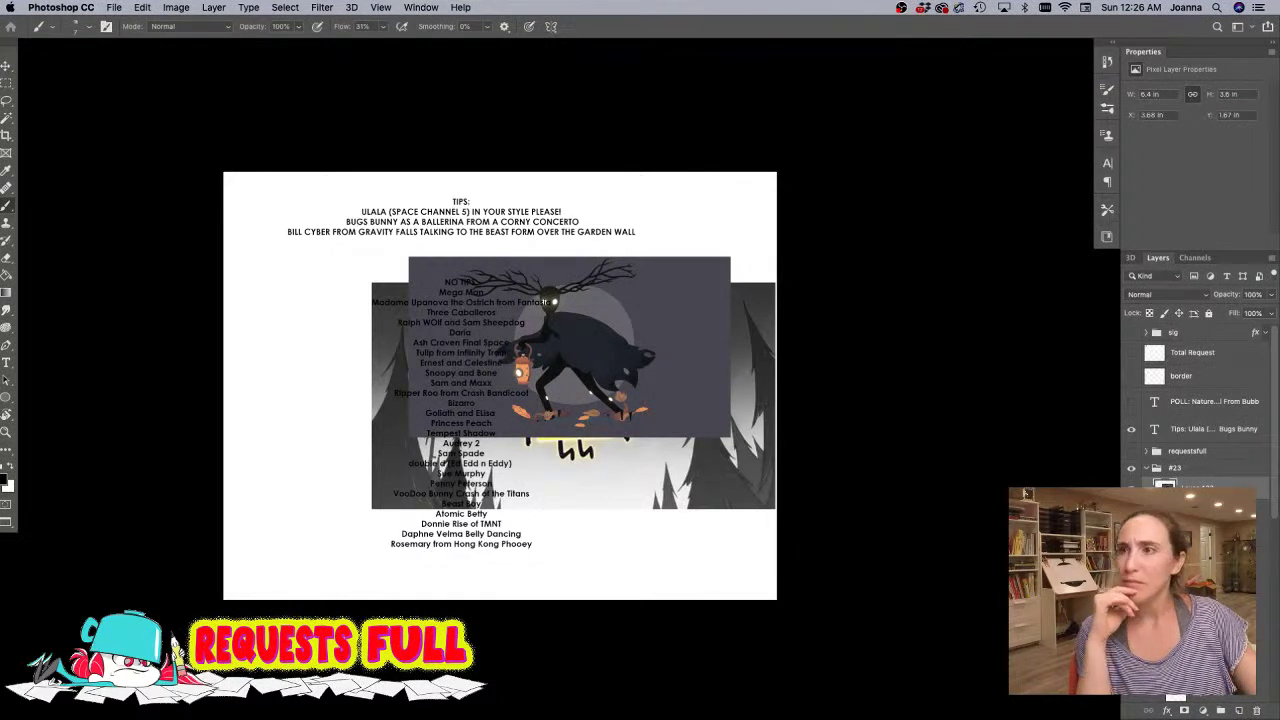
- Bring in a second, darker Beast reference with glowing eyes and transform it to about 9.4 in wide
{"action": "key", "text": "Tab"}
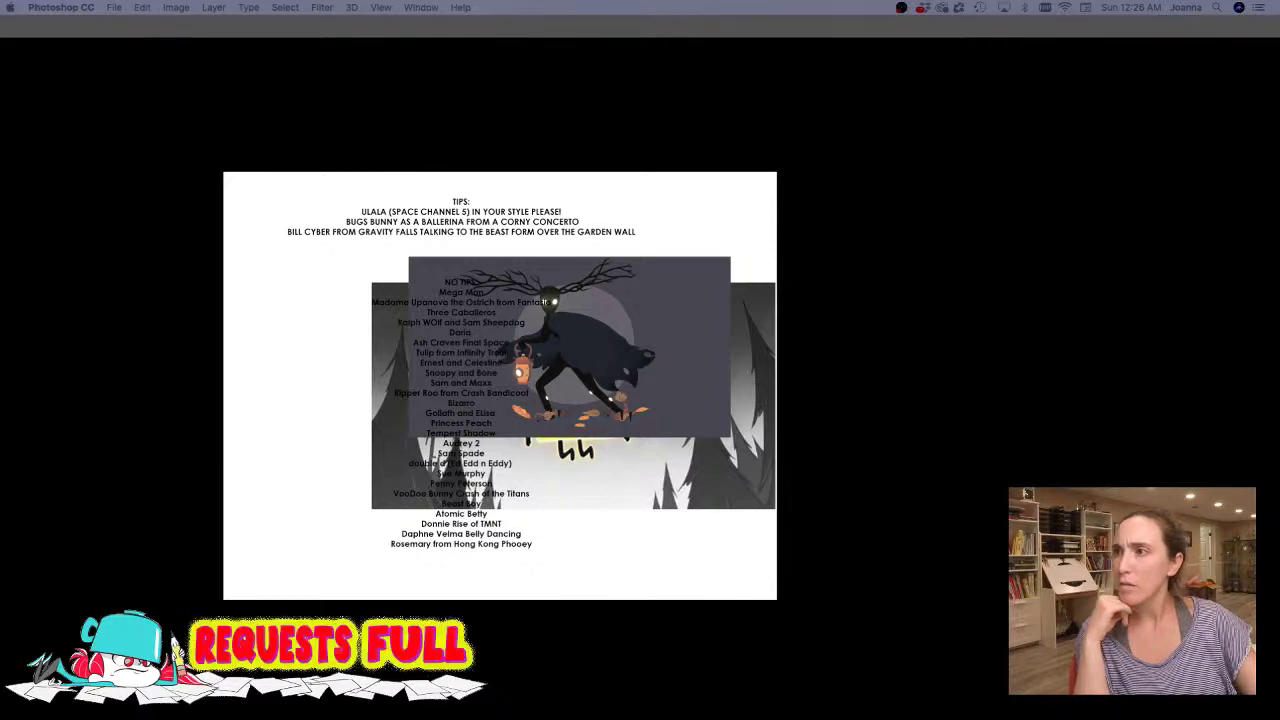
{"action": "left_click_drag", "start_coordinate": [1279, 303], "coordinate": [229, 557]}
{"action": "key", "text": "super+t"}
{"action": "left_click_drag", "start_coordinate": [316, 477], "coordinate": [400, 401]}
{"action": "key", "text": "Return"}
{"action": "key", "text": "b"}
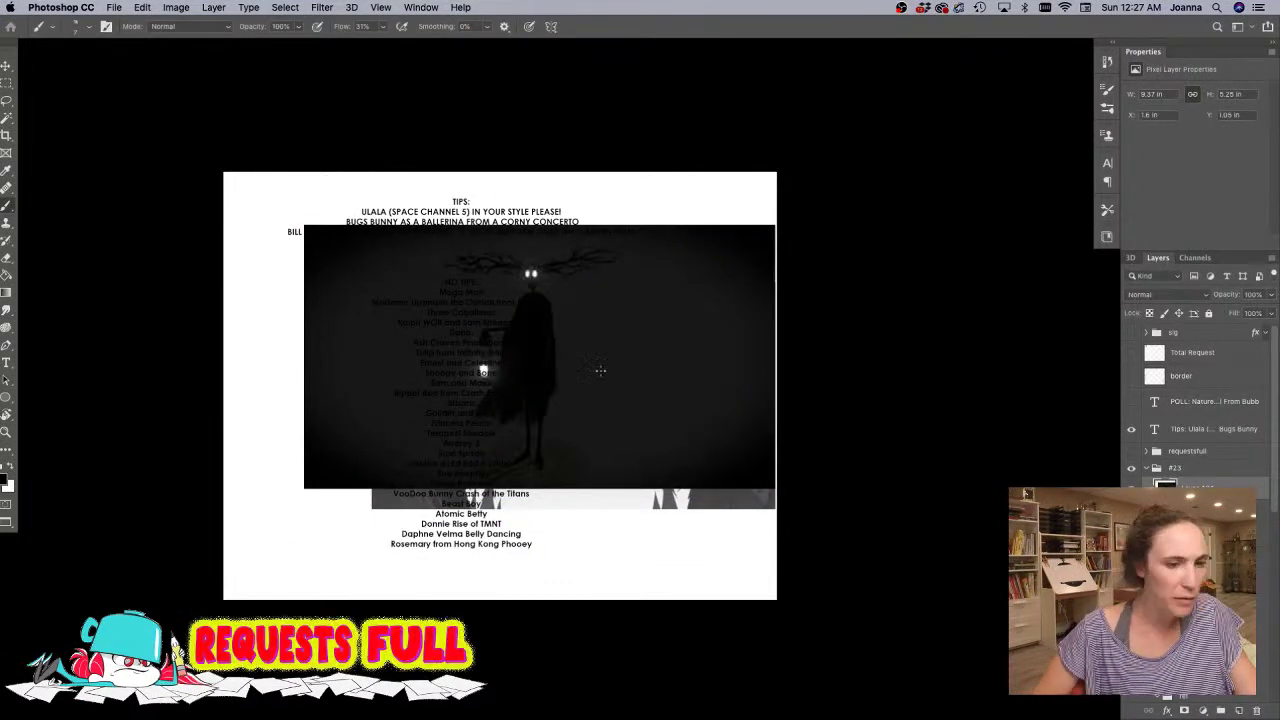
- Delete the darker Beast reference layer and shrink the lantern Beast picture to about 4.2 in wide in the canvas's upper-right corner
{"action": "left_click", "coordinate": [1257, 711]}
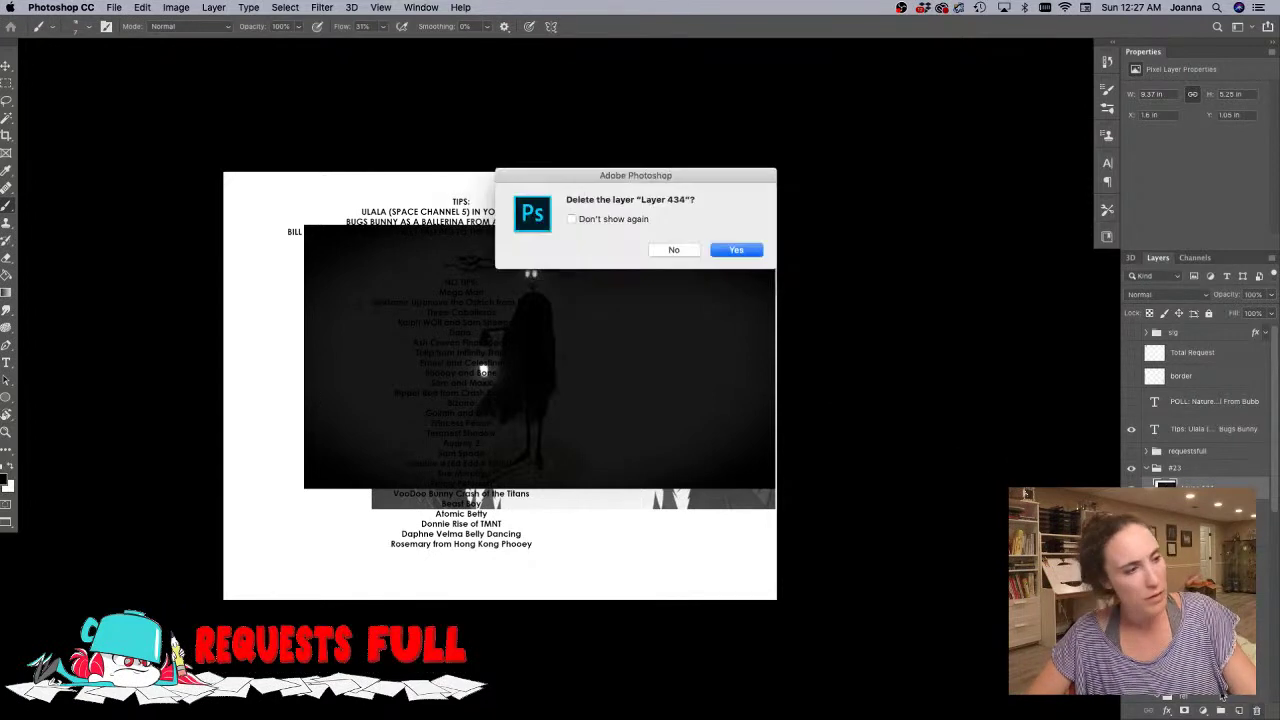
{"action": "left_click", "coordinate": [734, 248]}
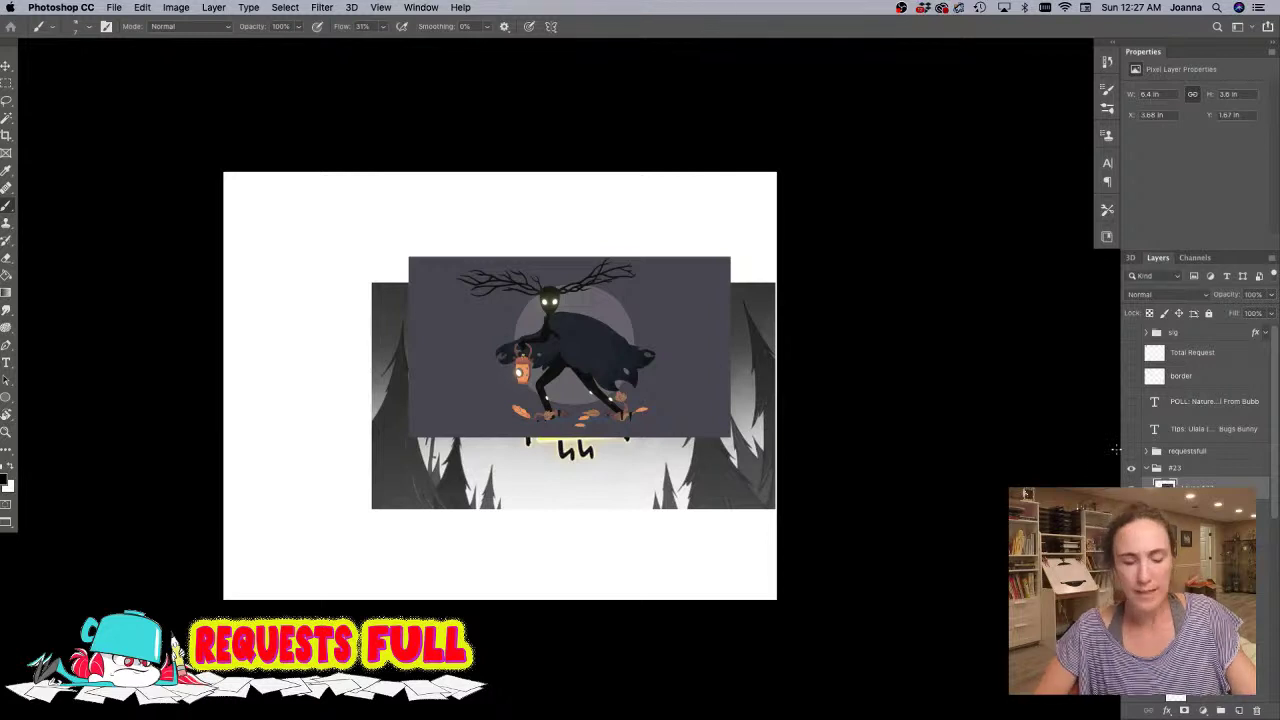
{"action": "key", "text": "v"}
{"action": "left_click_drag", "start_coordinate": [452, 380], "coordinate": [489, 300]}
{"action": "key", "text": "super+t"}
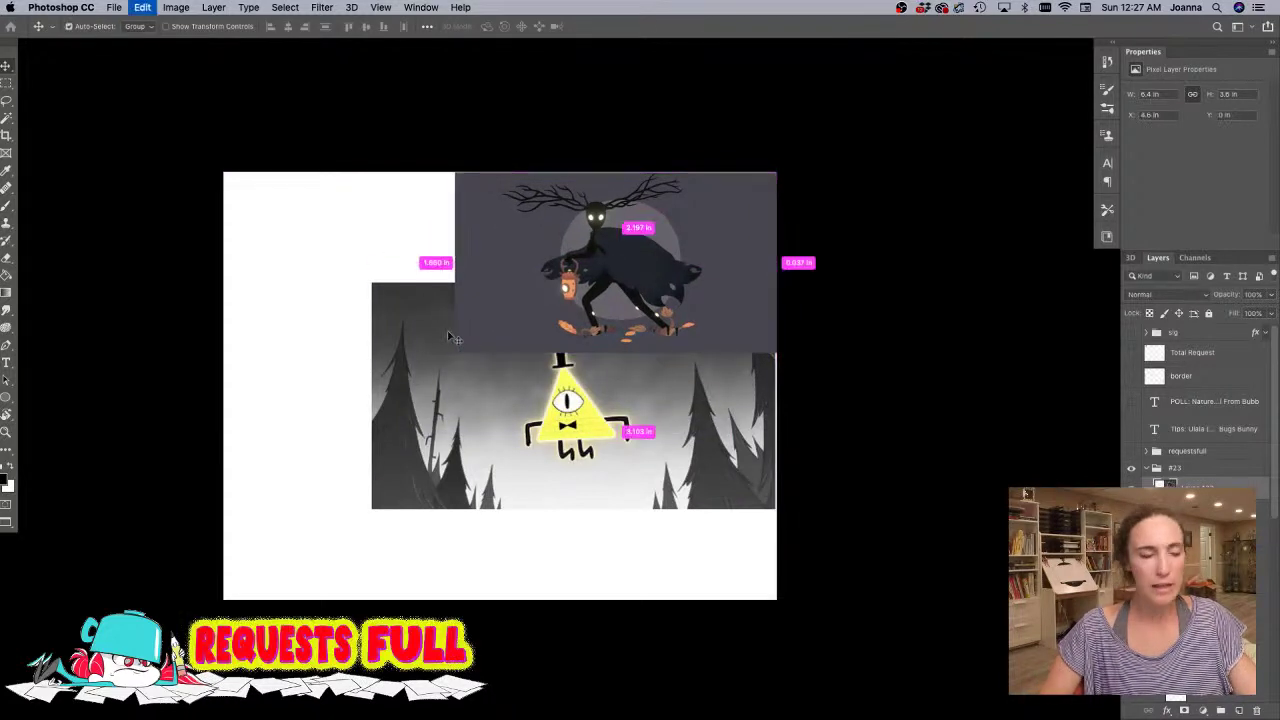
{"action": "left_click_drag", "start_coordinate": [455, 352], "coordinate": [565, 290]}
{"action": "key", "text": "Return"}
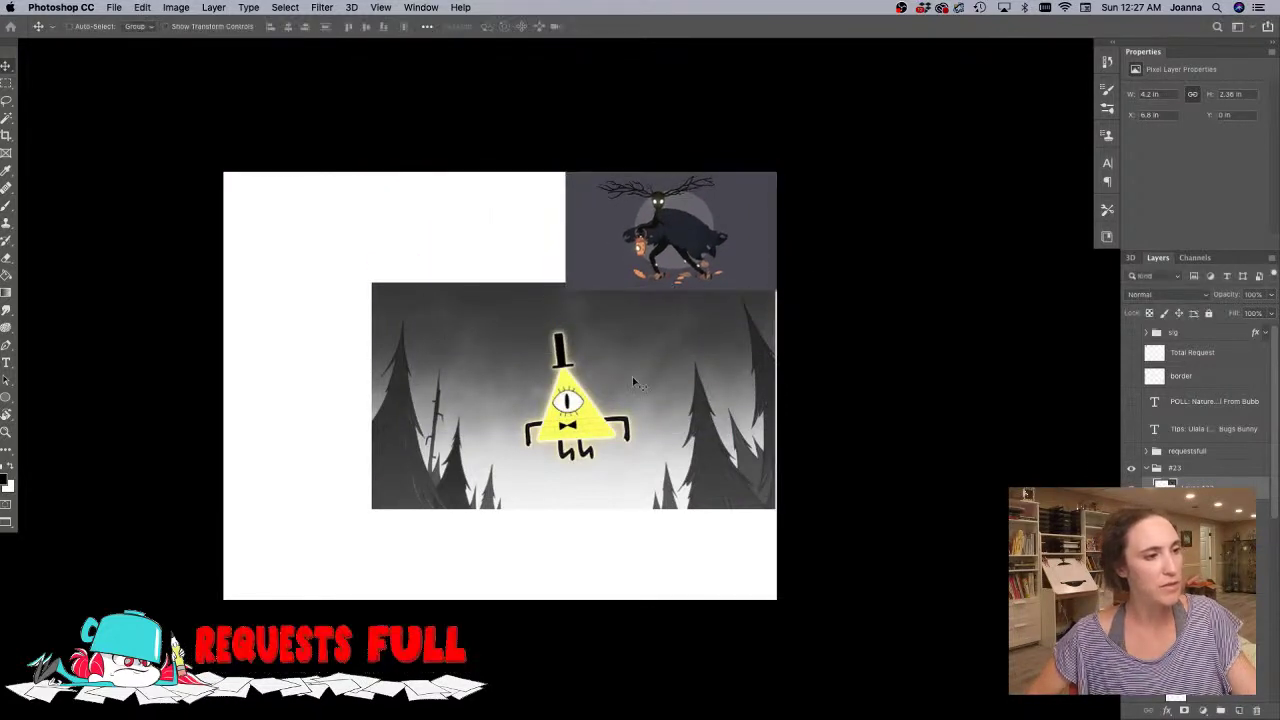
- Scale the Bill Cipher reference down to about 4.85 in wide against the canvas's right edge, below the Beast picture
{"action": "key", "text": "ctrl+t"}
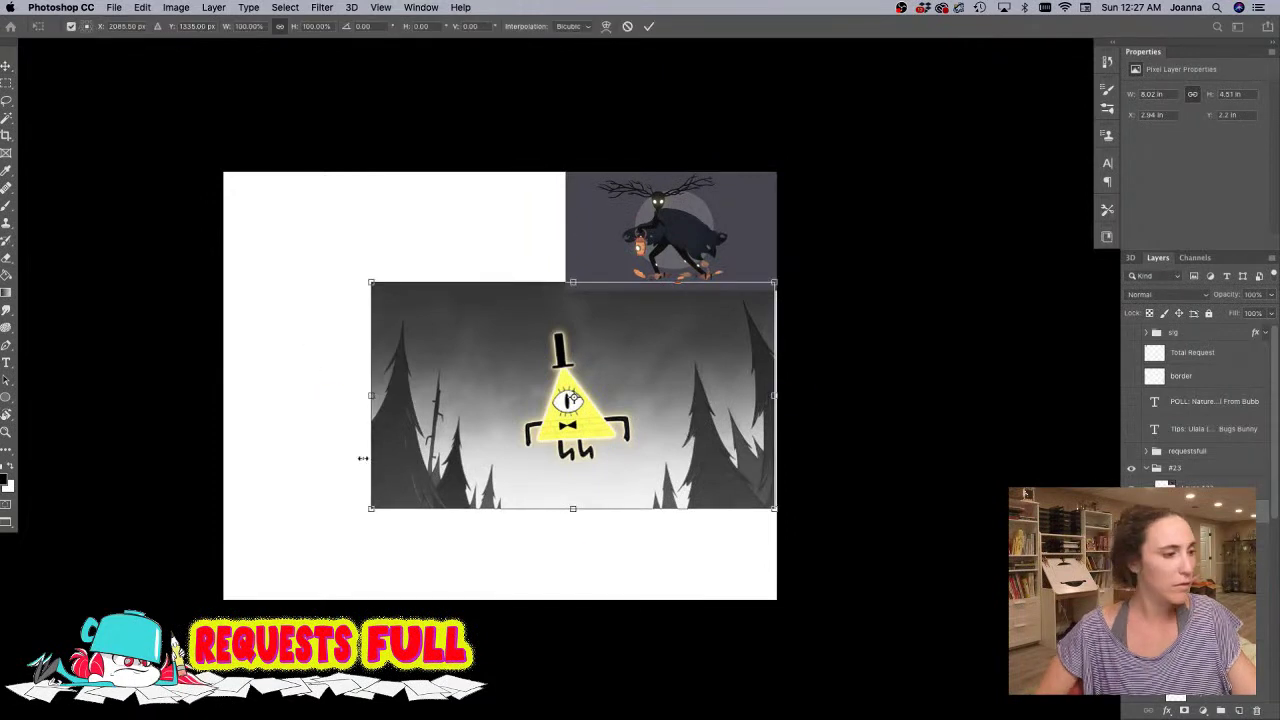
{"action": "left_click_drag", "start_coordinate": [363, 458], "coordinate": [531, 420]}
{"action": "key", "text": "Return"}
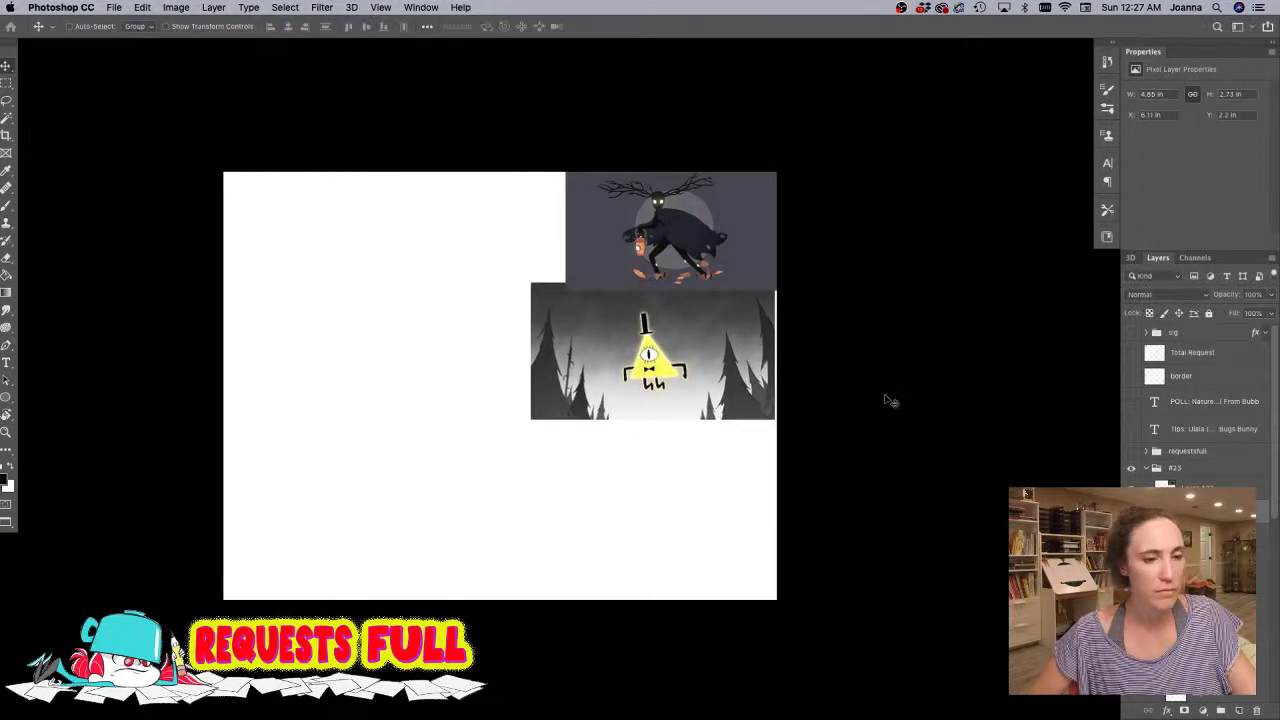
- Remove the old "I've been streaming for 2 YRS?" sketch in group #23 to leave an empty drawing layer
{"action": "left_click", "coordinate": [1200, 535]}
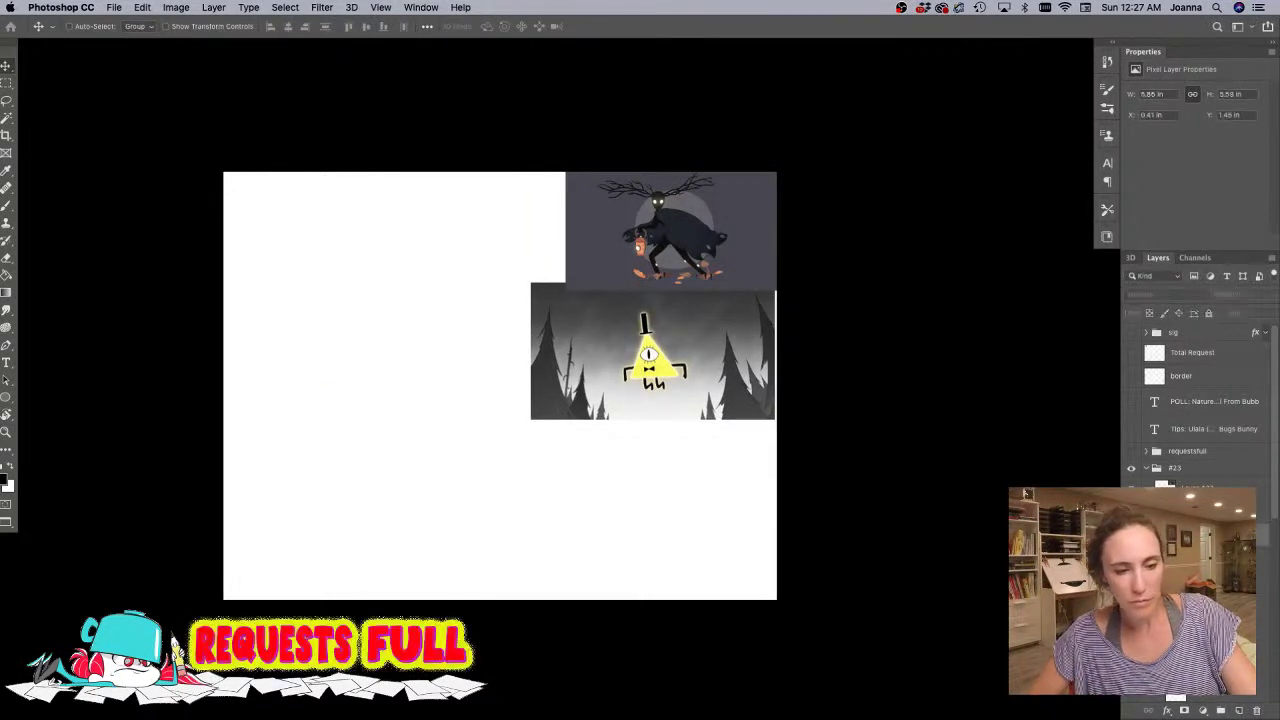
{"action": "left_click", "coordinate": [1131, 535]}
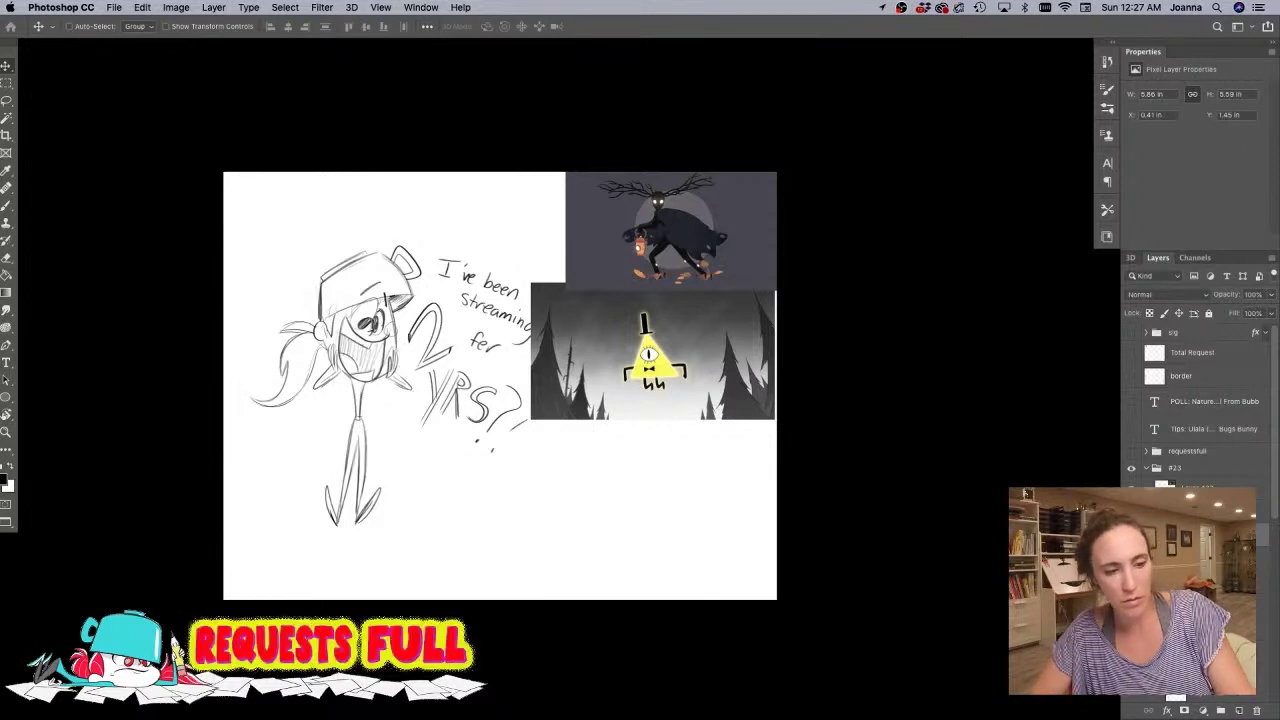
{"action": "key", "text": "Delete"}
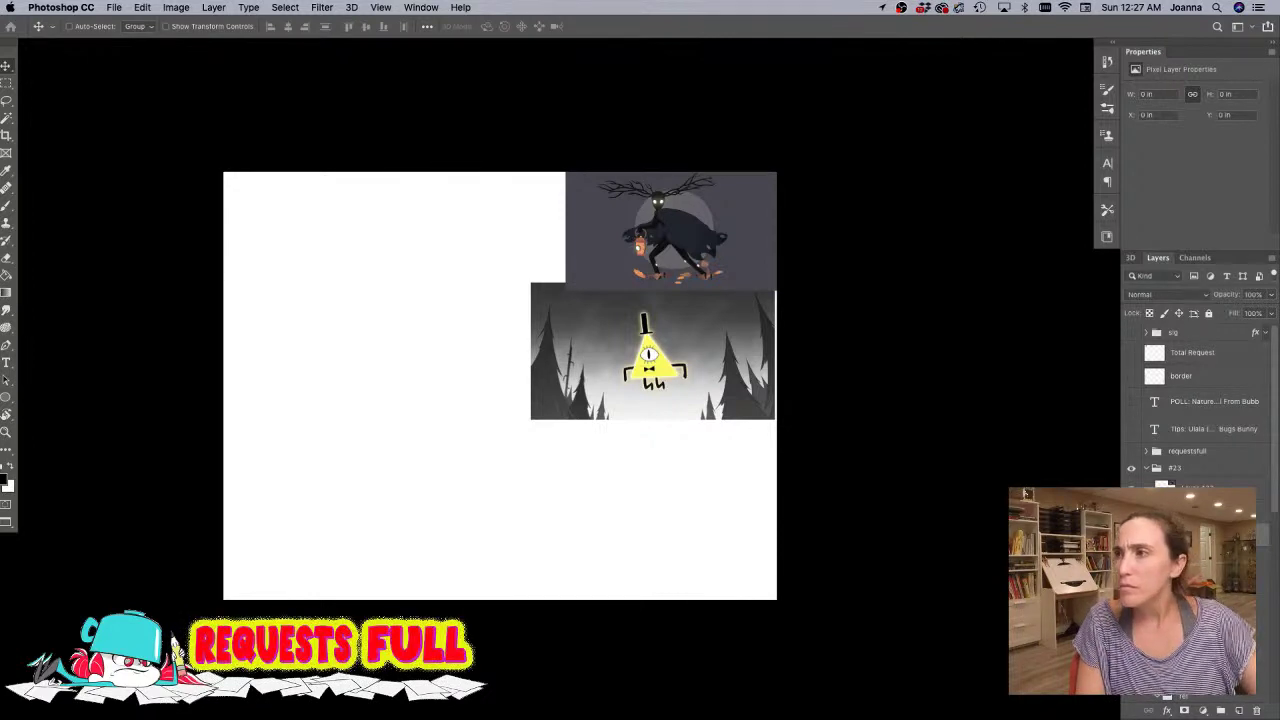
{"action": "key", "text": "Tab"}
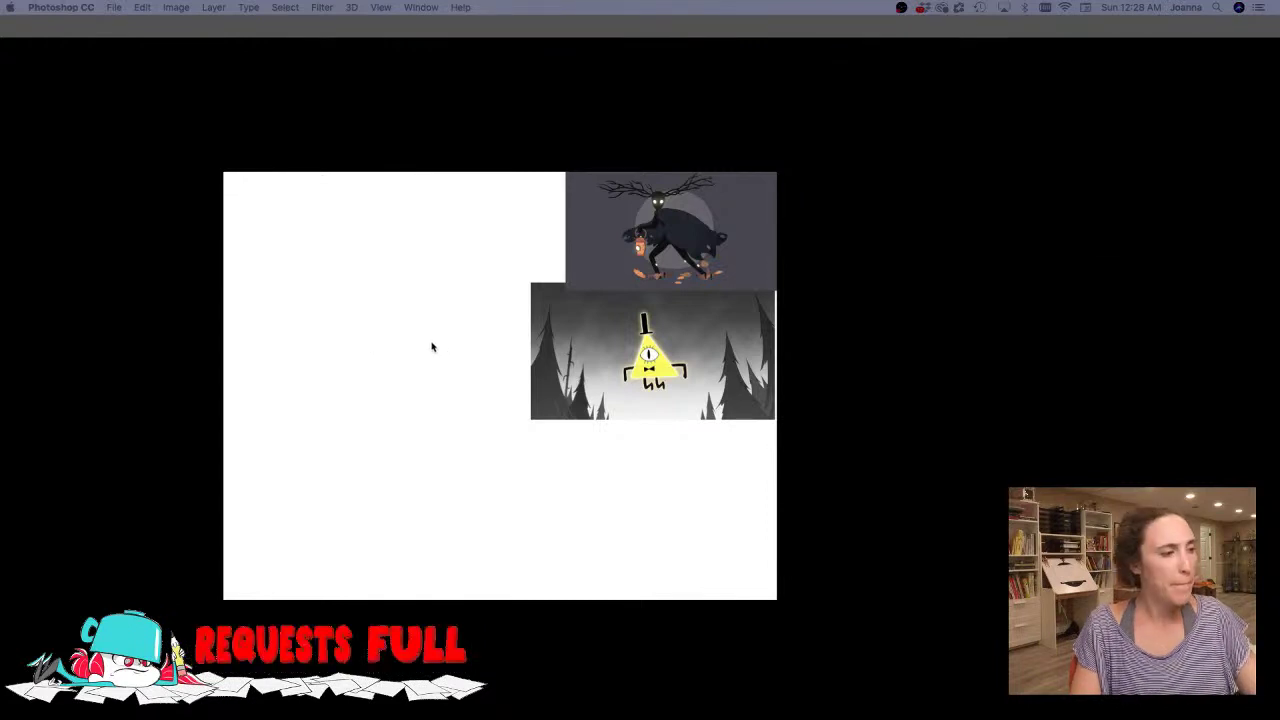
{"action": "key", "text": "Tab"}
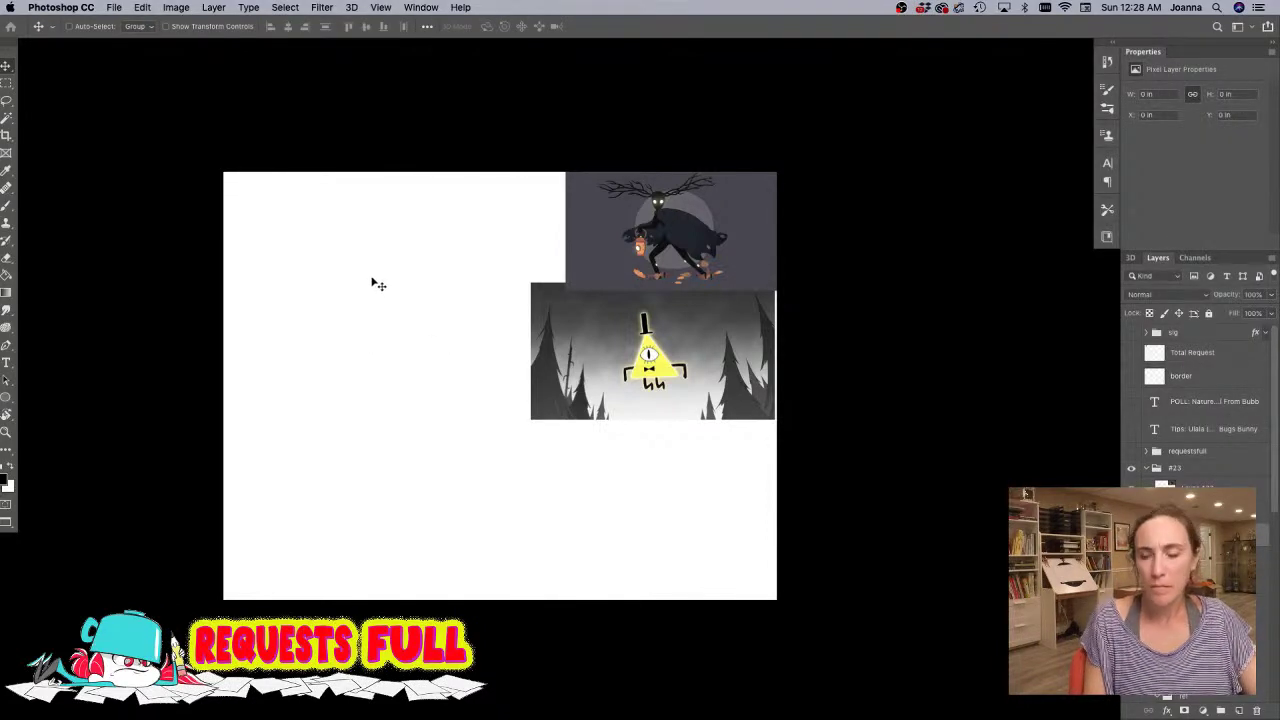
- Sketch the Beast's egg-shaped head with two round eyes, neck lines and a curved guide line for the right-hand antler
{"action": "key", "text": "b"}
{"action": "mouse_move", "coordinate": [389, 306]}
{"action": "left_mouse_down"}
{"action": "mouse_move", "coordinate": [350, 292]}
{"action": "mouse_move", "coordinate": [403, 297]}
{"action": "mouse_move", "coordinate": [392, 345]}
{"action": "mouse_move", "coordinate": [405, 301]}
{"action": "mouse_move", "coordinate": [377, 289]}
{"action": "mouse_move", "coordinate": [392, 351]}
{"action": "mouse_move", "coordinate": [401, 332]}
{"action": "mouse_move", "coordinate": [371, 364]}
{"action": "left_mouse_up"}
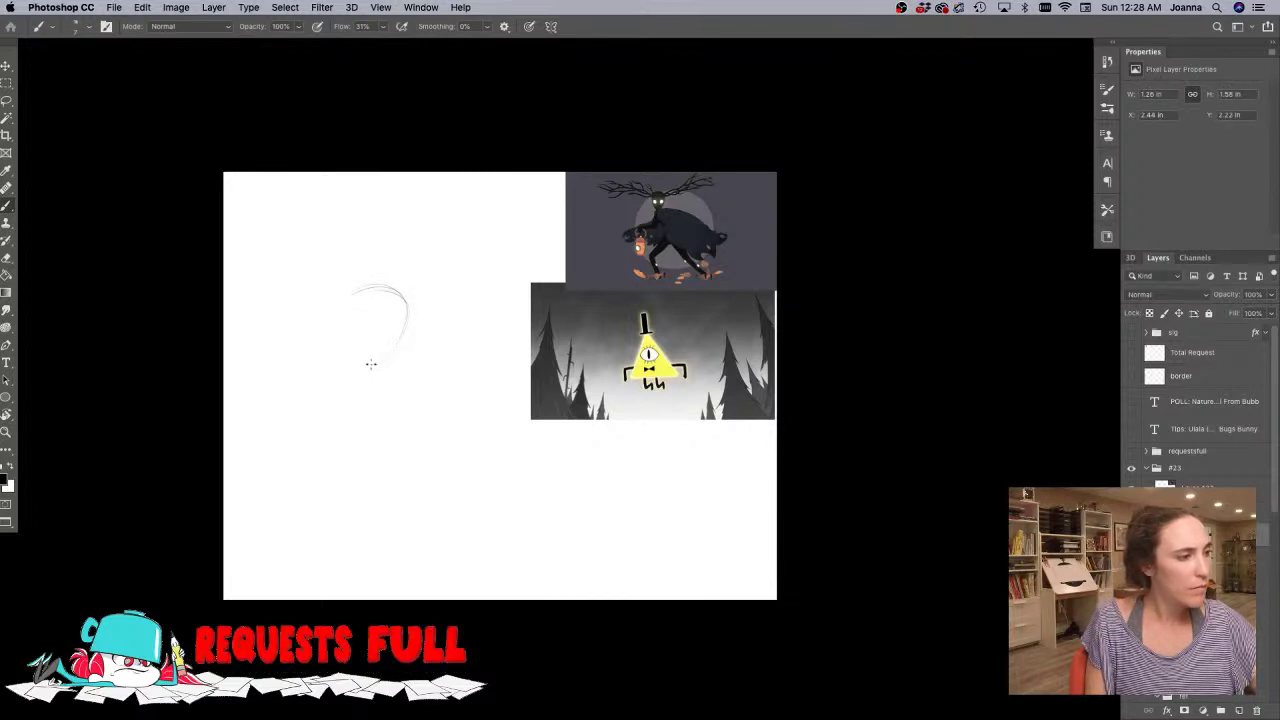
{"action": "mouse_move", "coordinate": [350, 298]}
{"action": "left_mouse_down"}
{"action": "mouse_move", "coordinate": [369, 361]}
{"action": "mouse_move", "coordinate": [342, 313]}
{"action": "mouse_move", "coordinate": [397, 300]}
{"action": "mouse_move", "coordinate": [379, 360]}
{"action": "mouse_move", "coordinate": [399, 341]}
{"action": "mouse_move", "coordinate": [388, 290]}
{"action": "mouse_move", "coordinate": [339, 306]}
{"action": "mouse_move", "coordinate": [380, 289]}
{"action": "mouse_move", "coordinate": [405, 348]}
{"action": "left_mouse_up"}
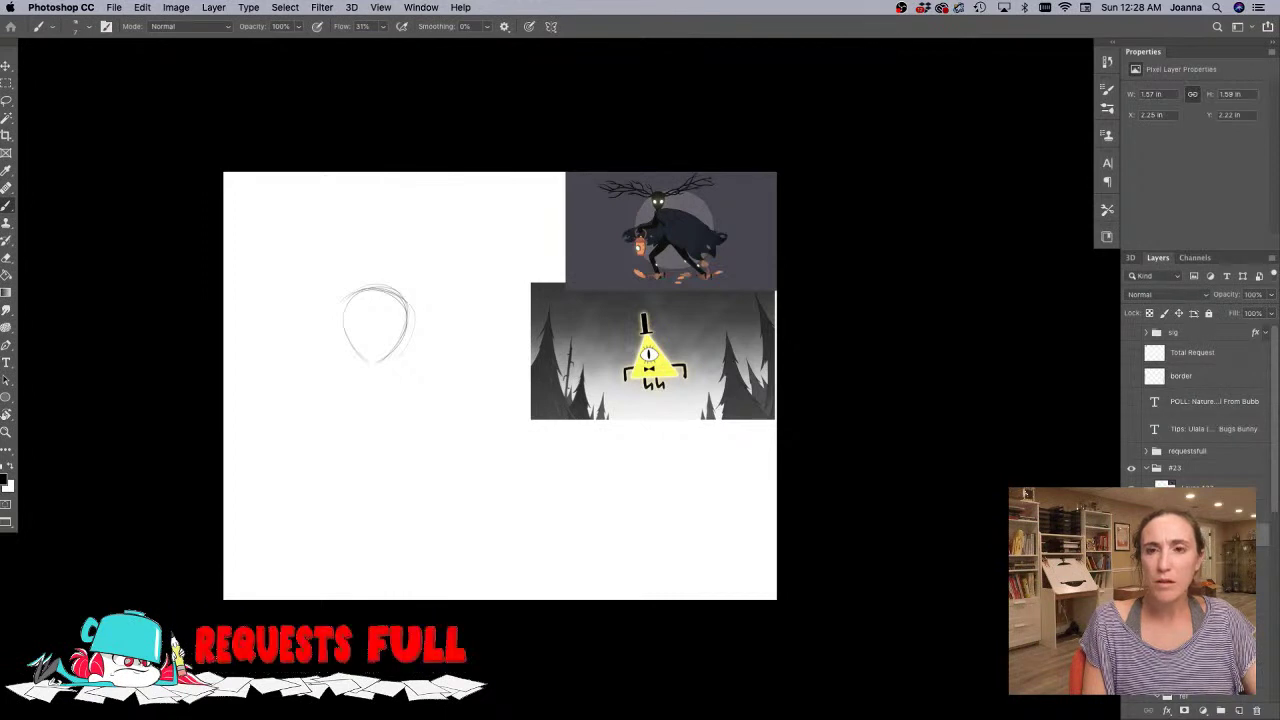
{"action": "key", "text": "super+Tab"}
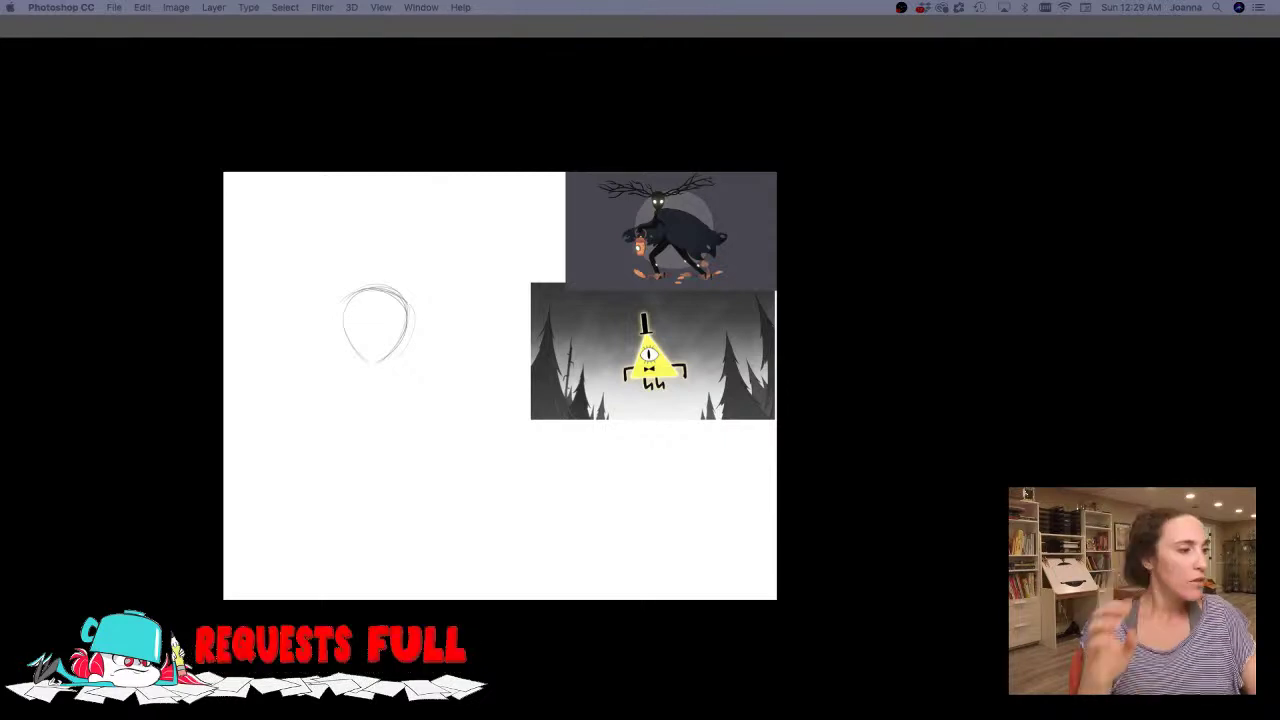
{"action": "key", "text": "Tab"}
{"action": "mouse_move", "coordinate": [395, 296]}
{"action": "left_mouse_down"}
{"action": "mouse_move", "coordinate": [343, 301]}
{"action": "mouse_move", "coordinate": [492, 275]}
{"action": "left_mouse_up"}
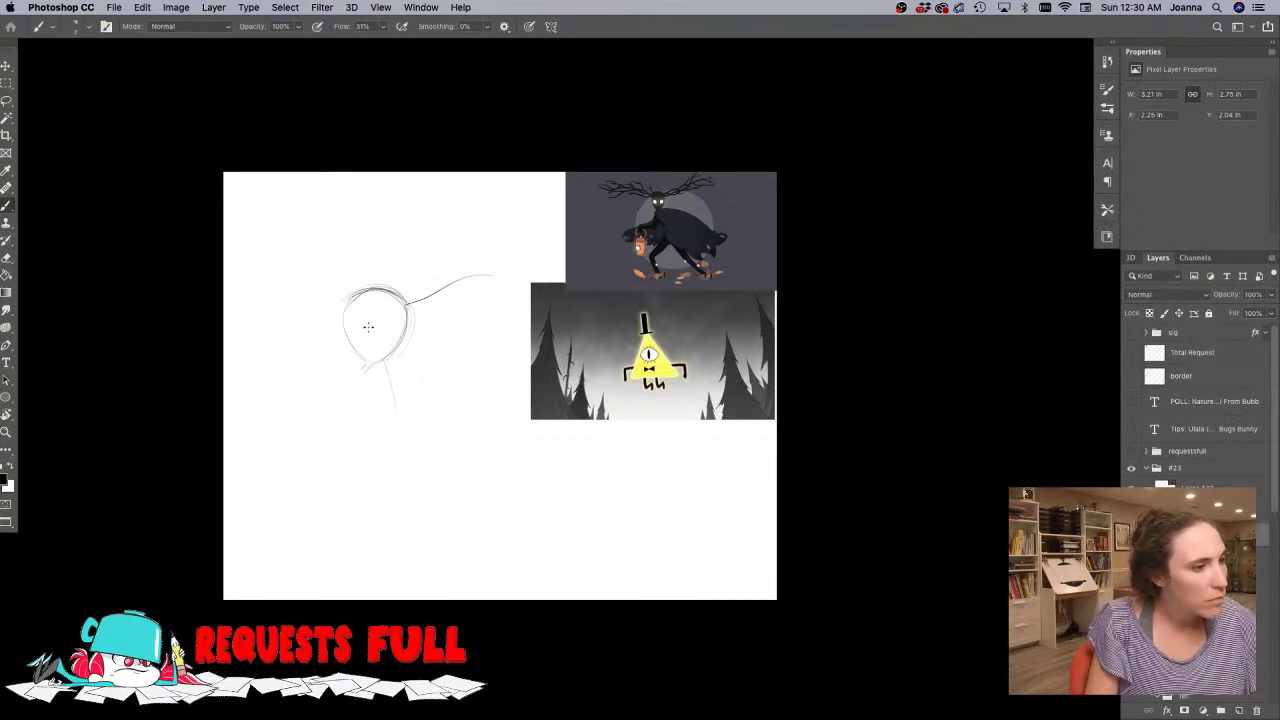
{"action": "mouse_move", "coordinate": [362, 321]}
{"action": "left_mouse_down"}
{"action": "mouse_move", "coordinate": [358, 334]}
{"action": "mouse_move", "coordinate": [386, 320]}
{"action": "left_mouse_up"}
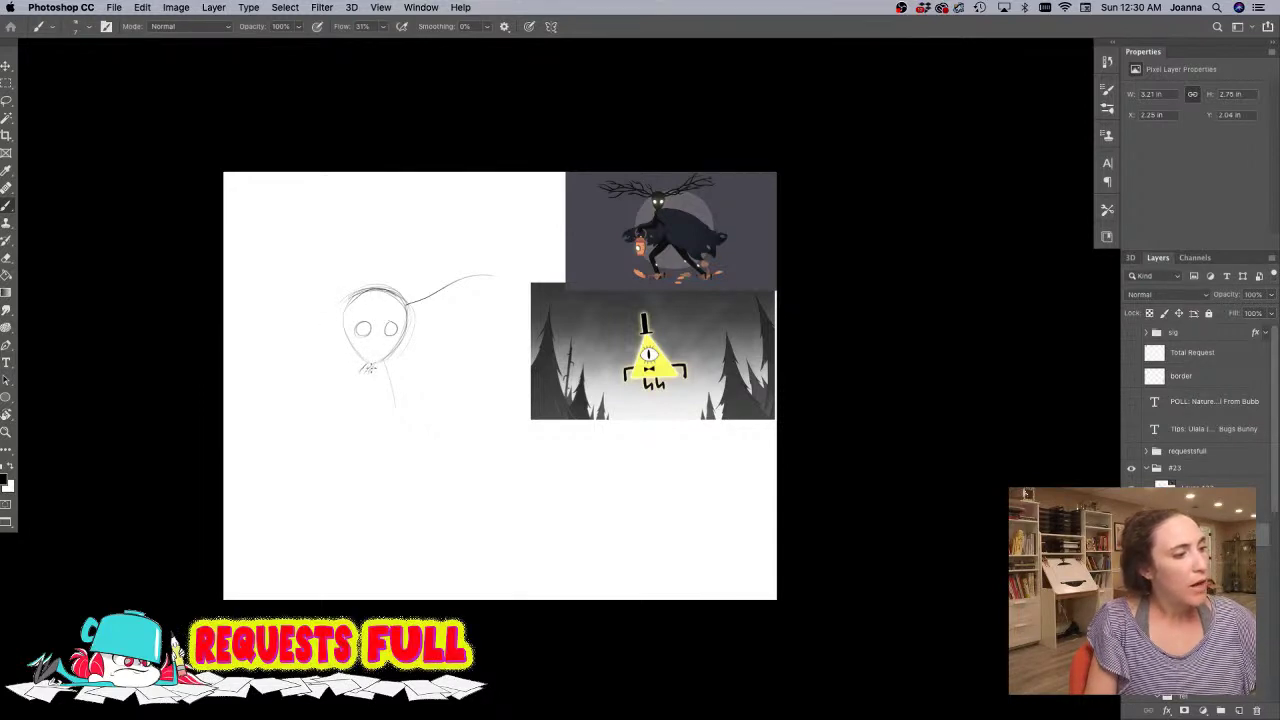
- Sketch the Beast's hunched shoulders and long cloaked body, and add a guide line for the left-hand antler
{"action": "mouse_move", "coordinate": [368, 368]}
{"action": "left_mouse_down"}
{"action": "mouse_move", "coordinate": [397, 414]}
{"action": "mouse_move", "coordinate": [278, 422]}
{"action": "mouse_move", "coordinate": [285, 495]}
{"action": "left_mouse_up"}
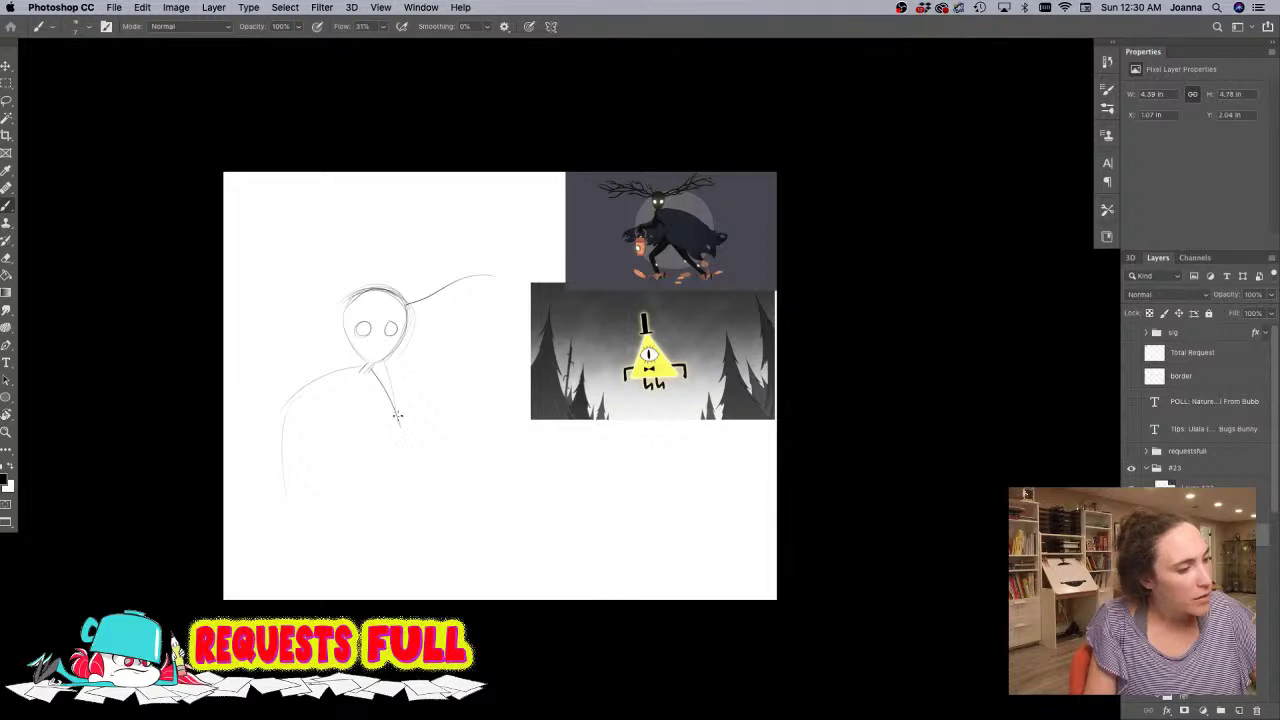
{"action": "mouse_move", "coordinate": [397, 416]}
{"action": "left_mouse_down"}
{"action": "mouse_move", "coordinate": [343, 533]}
{"action": "mouse_move", "coordinate": [364, 491]}
{"action": "mouse_move", "coordinate": [340, 568]}
{"action": "left_mouse_up"}
{"action": "left_click_drag", "start_coordinate": [285, 412], "coordinate": [284, 560]}
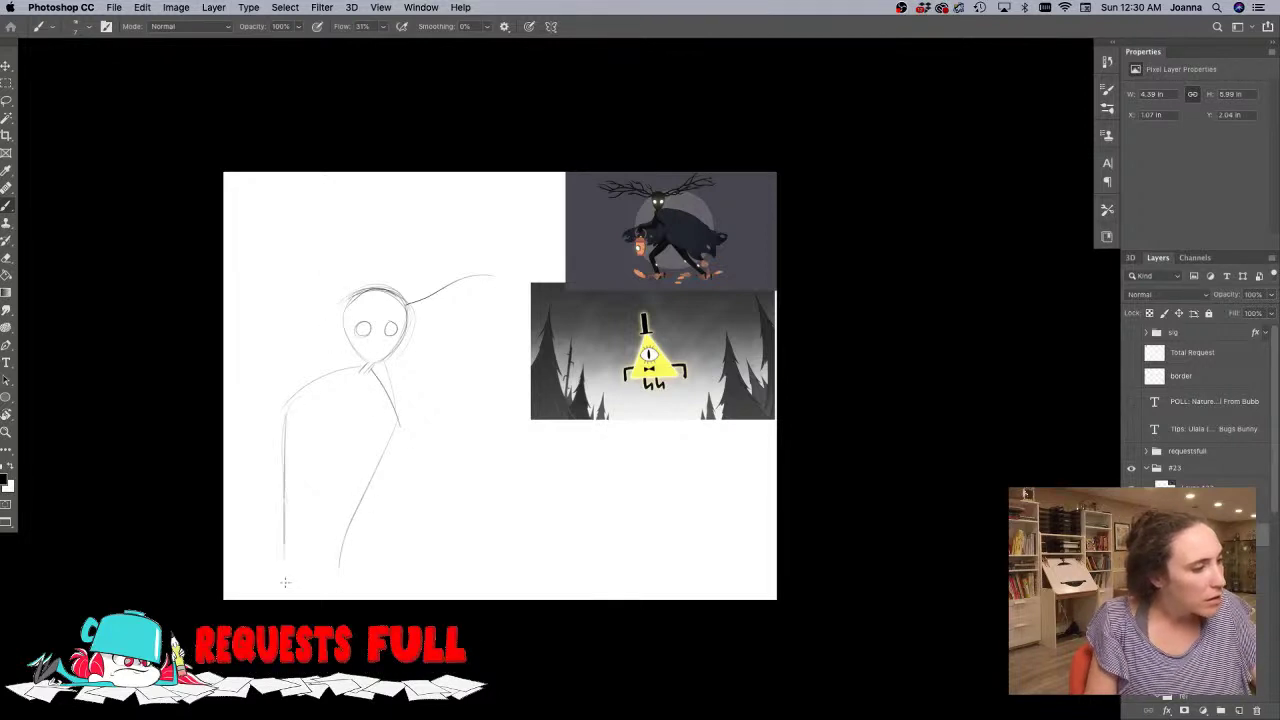
{"action": "mouse_move", "coordinate": [345, 310]}
{"action": "left_mouse_down"}
{"action": "mouse_move", "coordinate": [215, 281]}
{"action": "mouse_move", "coordinate": [316, 303]}
{"action": "mouse_move", "coordinate": [247, 278]}
{"action": "left_mouse_up"}
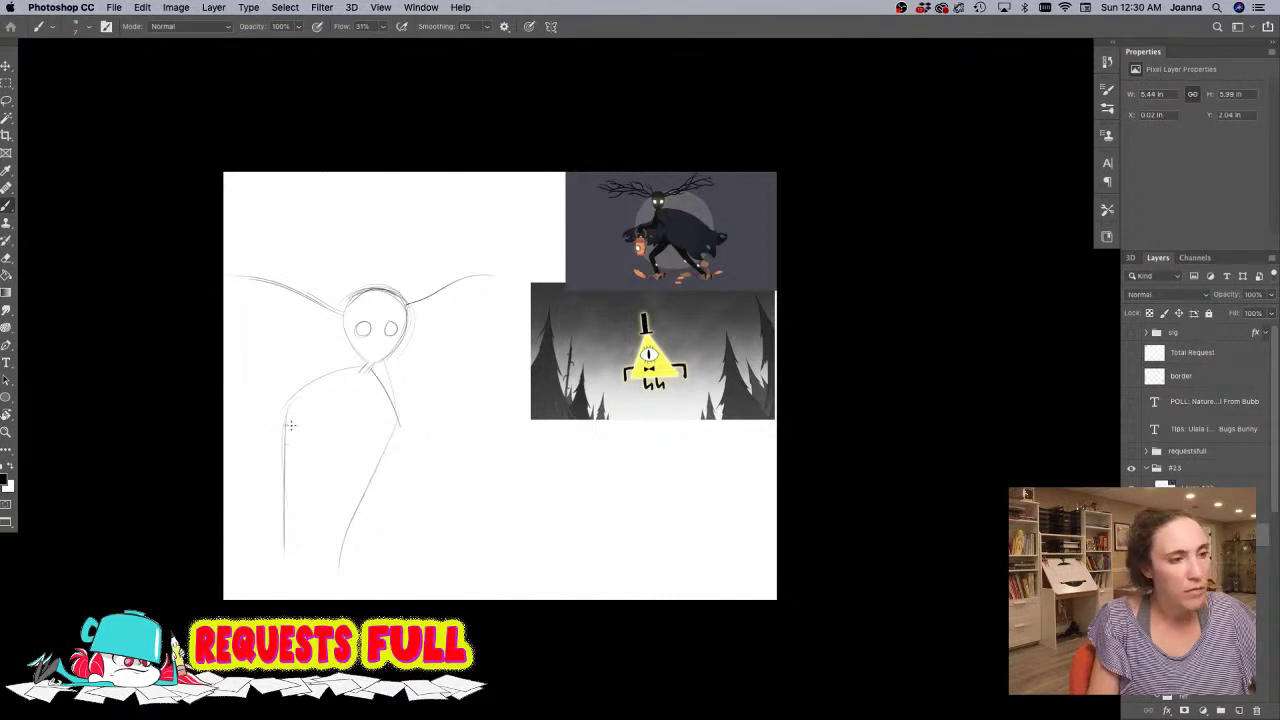
- Move the Beast sketch up and scale it to about 4.6 in wide and 5 in high beside the references
{"action": "key", "text": "v"}
{"action": "left_click_drag", "start_coordinate": [298, 449], "coordinate": [330, 381]}
{"action": "key", "text": "super+t"}
{"action": "left_click_drag", "start_coordinate": [255, 204], "coordinate": [298, 255]}
{"action": "left_click_drag", "start_coordinate": [359, 338], "coordinate": [339, 284]}
{"action": "key", "text": "Return"}
{"action": "key", "text": "b"}
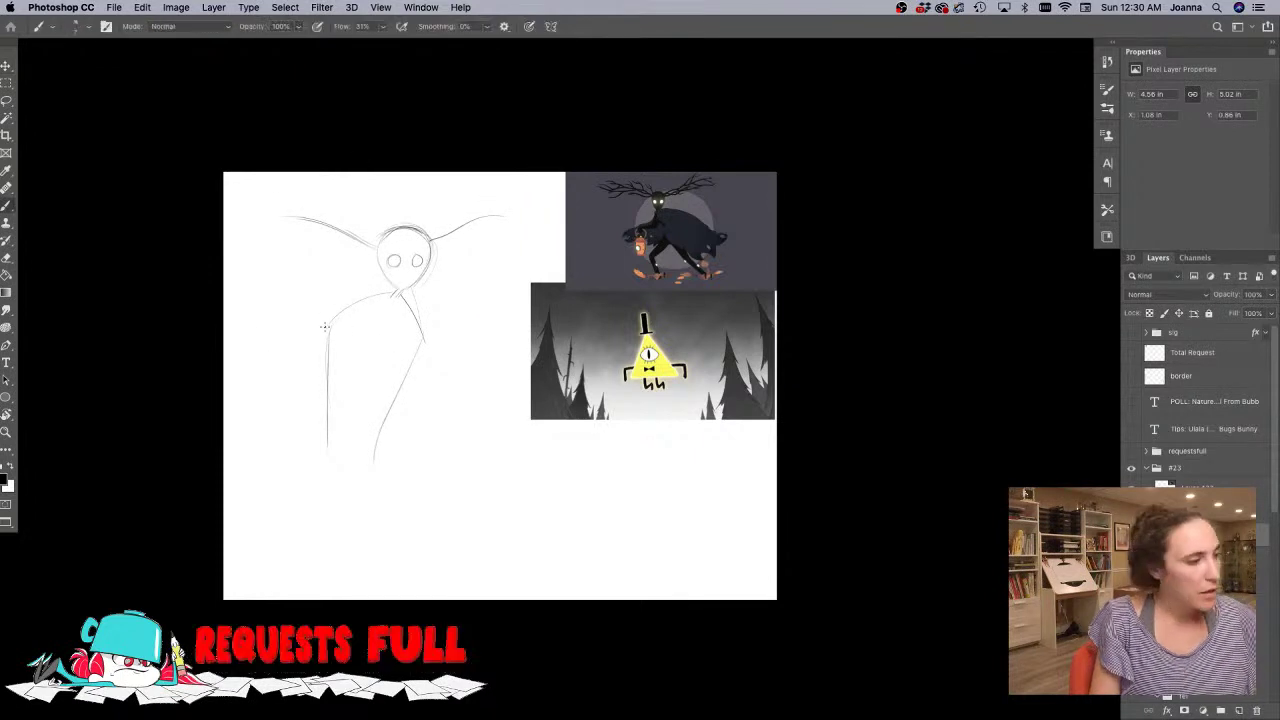
- Extend the Beast sketch with tapering lower body lines, a tattered trailing cape and a bent arm holding a lantern
{"action": "mouse_move", "coordinate": [324, 327]}
{"action": "left_mouse_down"}
{"action": "mouse_move", "coordinate": [338, 502]}
{"action": "mouse_move", "coordinate": [322, 560]}
{"action": "mouse_move", "coordinate": [341, 442]}
{"action": "left_mouse_up"}
{"action": "mouse_move", "coordinate": [331, 318]}
{"action": "left_mouse_down"}
{"action": "mouse_move", "coordinate": [241, 508]}
{"action": "mouse_move", "coordinate": [251, 541]}
{"action": "mouse_move", "coordinate": [298, 498]}
{"action": "mouse_move", "coordinate": [318, 502]}
{"action": "mouse_move", "coordinate": [320, 528]}
{"action": "mouse_move", "coordinate": [340, 525]}
{"action": "left_mouse_up"}
{"action": "left_click_drag", "start_coordinate": [382, 430], "coordinate": [355, 515]}
{"action": "mouse_move", "coordinate": [373, 452]}
{"action": "left_mouse_down"}
{"action": "mouse_move", "coordinate": [347, 533]}
{"action": "mouse_move", "coordinate": [361, 569]}
{"action": "mouse_move", "coordinate": [325, 560]}
{"action": "left_mouse_up"}
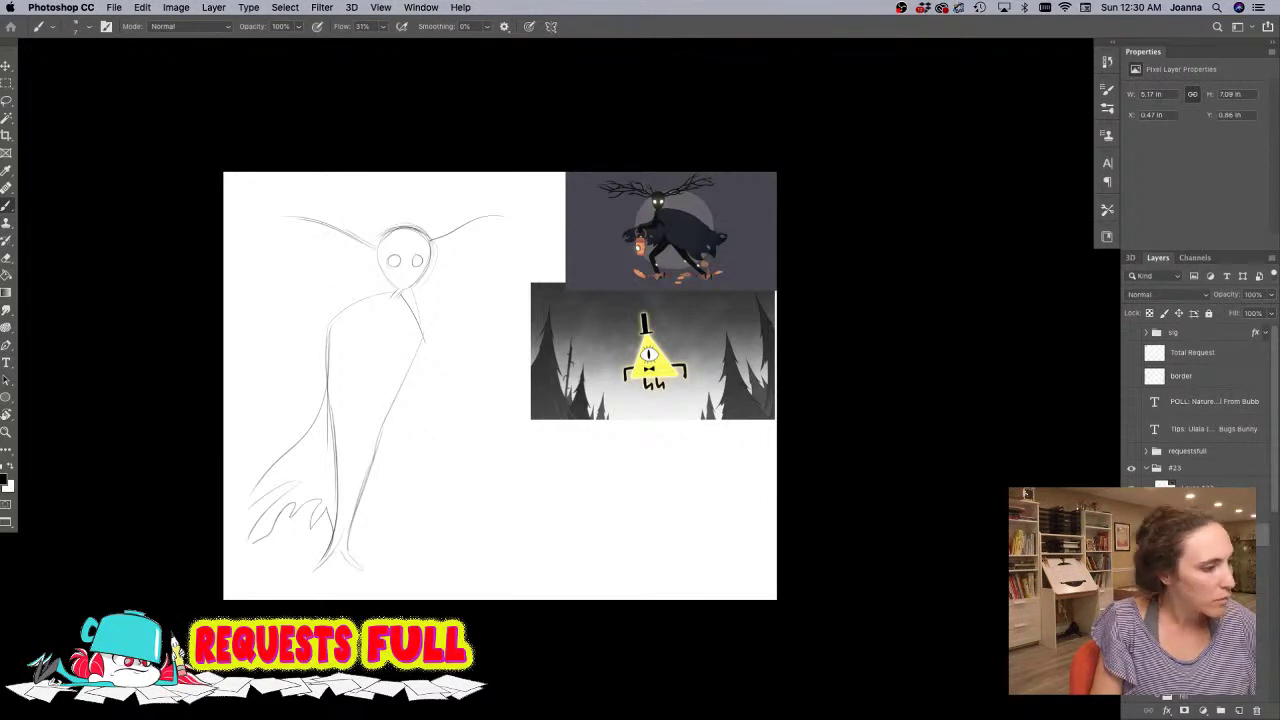
{"action": "left_click_drag", "start_coordinate": [267, 480], "coordinate": [248, 512]}
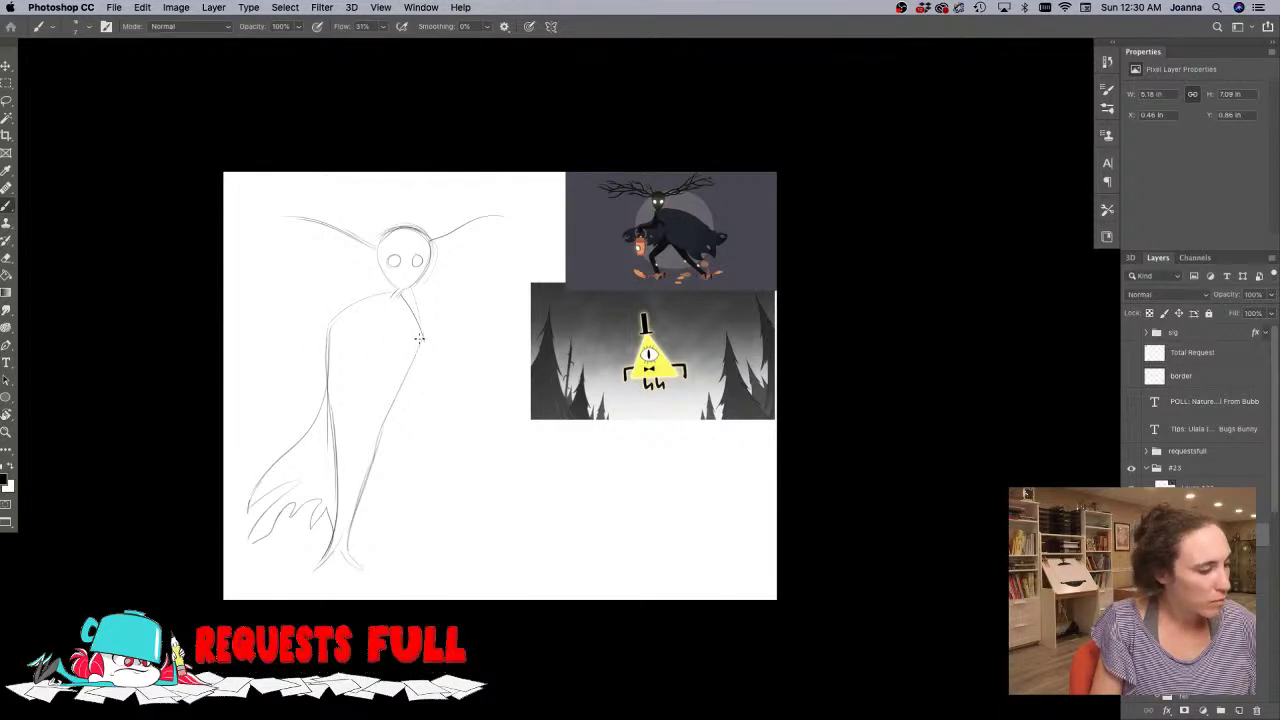
{"action": "mouse_move", "coordinate": [425, 397]}
{"action": "left_mouse_down"}
{"action": "mouse_move", "coordinate": [460, 377]}
{"action": "mouse_move", "coordinate": [468, 352]}
{"action": "mouse_move", "coordinate": [480, 383]}
{"action": "mouse_move", "coordinate": [468, 380]}
{"action": "mouse_move", "coordinate": [481, 384]}
{"action": "mouse_move", "coordinate": [467, 403]}
{"action": "mouse_move", "coordinate": [463, 389]}
{"action": "left_mouse_up"}
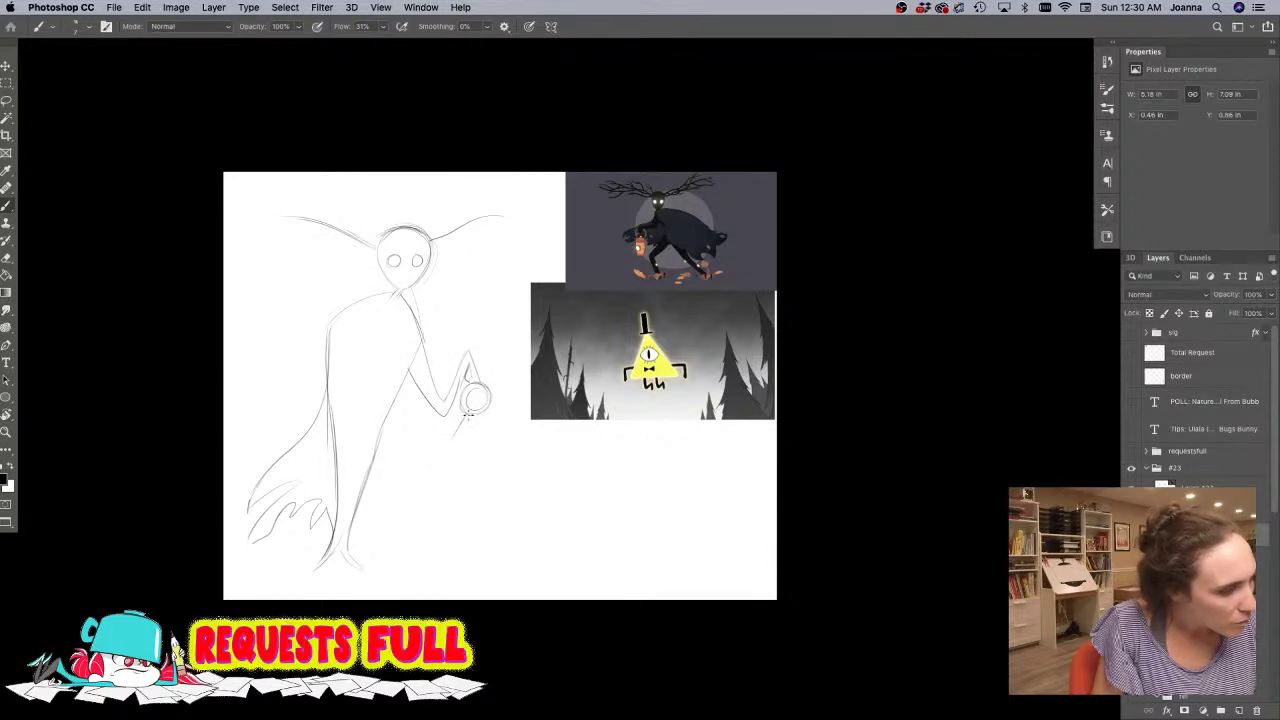
{"action": "mouse_move", "coordinate": [457, 433]}
{"action": "left_mouse_down"}
{"action": "mouse_move", "coordinate": [468, 468]}
{"action": "mouse_move", "coordinate": [459, 443]}
{"action": "mouse_move", "coordinate": [491, 424]}
{"action": "mouse_move", "coordinate": [488, 465]}
{"action": "mouse_move", "coordinate": [466, 470]}
{"action": "mouse_move", "coordinate": [467, 428]}
{"action": "left_mouse_up"}
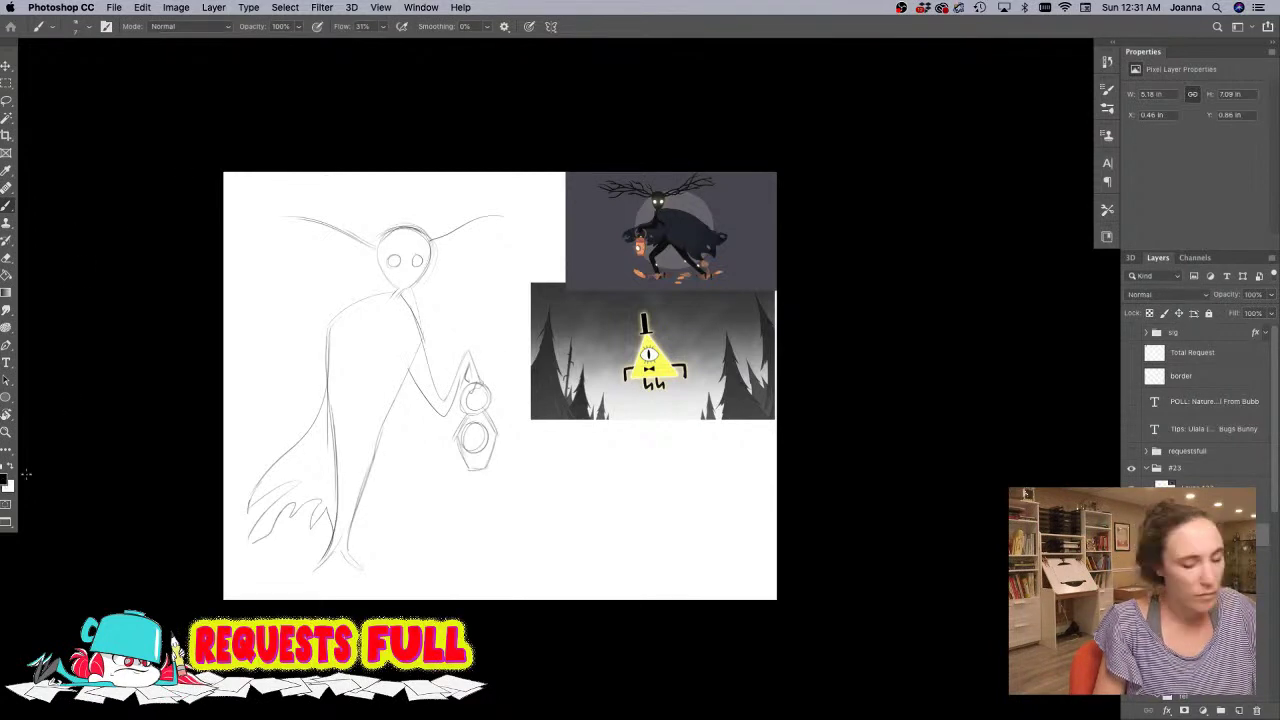
- Enlarge the brush and ink the Beast's right-hand antler as thick black branches with thin forked tips
{"action": "key", "text": "bracketright"}
{"action": "key", "text": "bracketright"}
{"action": "key", "text": "bracketright"}
{"action": "key", "text": "bracketright"}
{"action": "key", "text": "bracketright"}
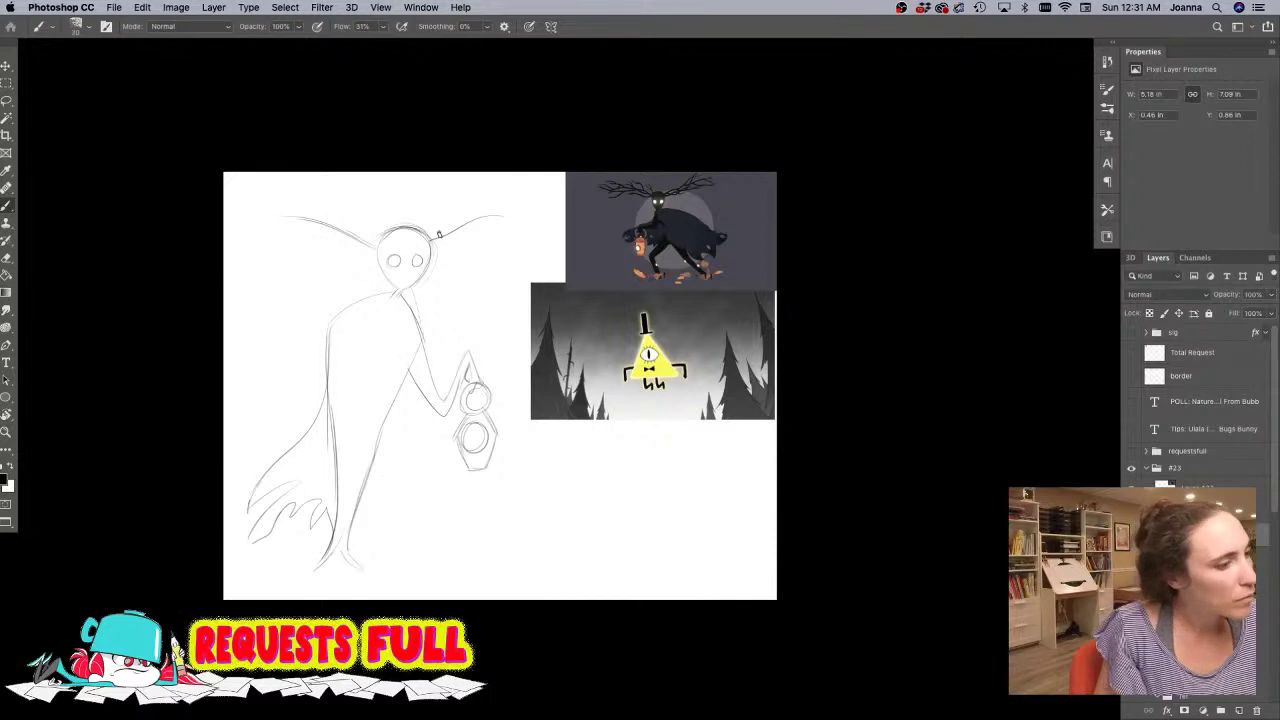
{"action": "mouse_move", "coordinate": [428, 240]}
{"action": "left_mouse_down"}
{"action": "mouse_move", "coordinate": [482, 215]}
{"action": "mouse_move", "coordinate": [564, 208]}
{"action": "mouse_move", "coordinate": [556, 200]}
{"action": "mouse_move", "coordinate": [605, 224]}
{"action": "left_mouse_up"}
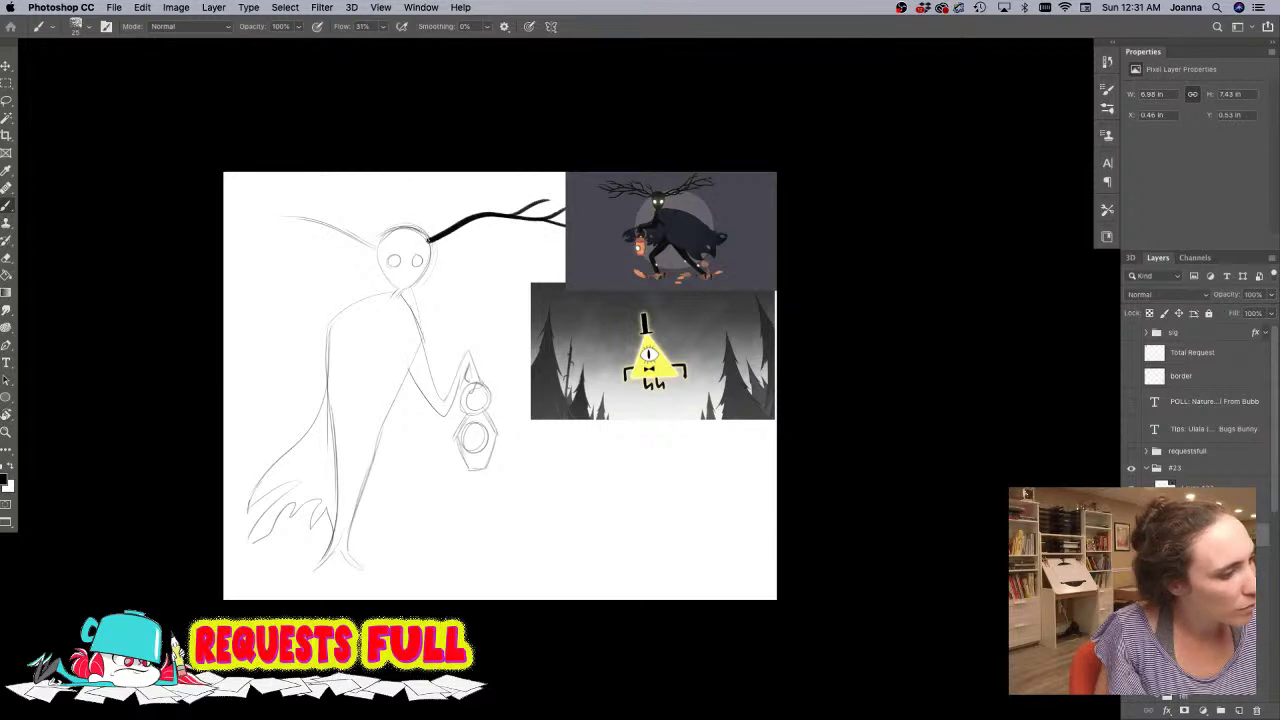
{"action": "mouse_move", "coordinate": [430, 240]}
{"action": "left_mouse_down"}
{"action": "mouse_move", "coordinate": [464, 226]}
{"action": "mouse_move", "coordinate": [566, 238]}
{"action": "mouse_move", "coordinate": [537, 229]}
{"action": "mouse_move", "coordinate": [479, 244]}
{"action": "mouse_move", "coordinate": [525, 247]}
{"action": "left_mouse_up"}
{"action": "key", "text": "bracketleft"}
{"action": "key", "text": "bracketleft"}
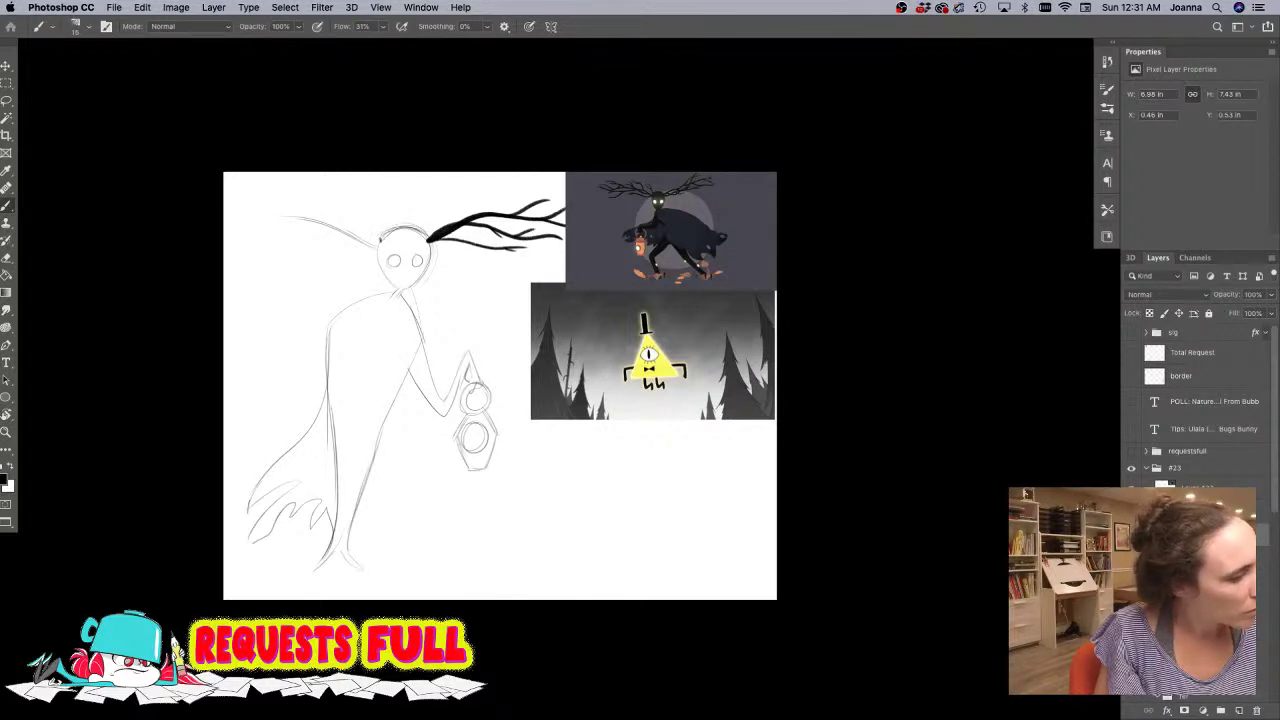
- Ink the Beast's left-hand antler in black with several forked branches mirroring the opposite one
{"action": "key", "text": "]"}
{"action": "left_click_drag", "start_coordinate": [381, 240], "coordinate": [258, 224]}
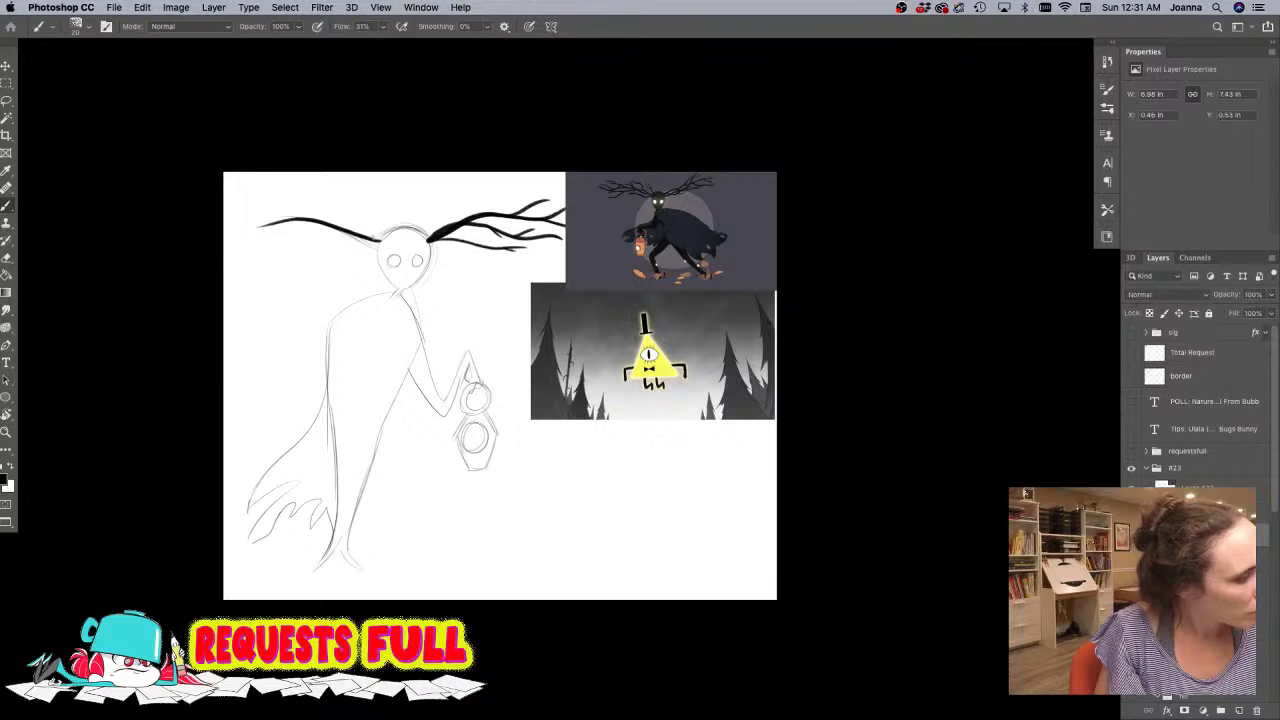
{"action": "mouse_move", "coordinate": [360, 236]}
{"action": "left_mouse_down"}
{"action": "mouse_move", "coordinate": [294, 241]}
{"action": "mouse_move", "coordinate": [257, 210]}
{"action": "mouse_move", "coordinate": [234, 240]}
{"action": "mouse_move", "coordinate": [250, 246]}
{"action": "left_mouse_up"}
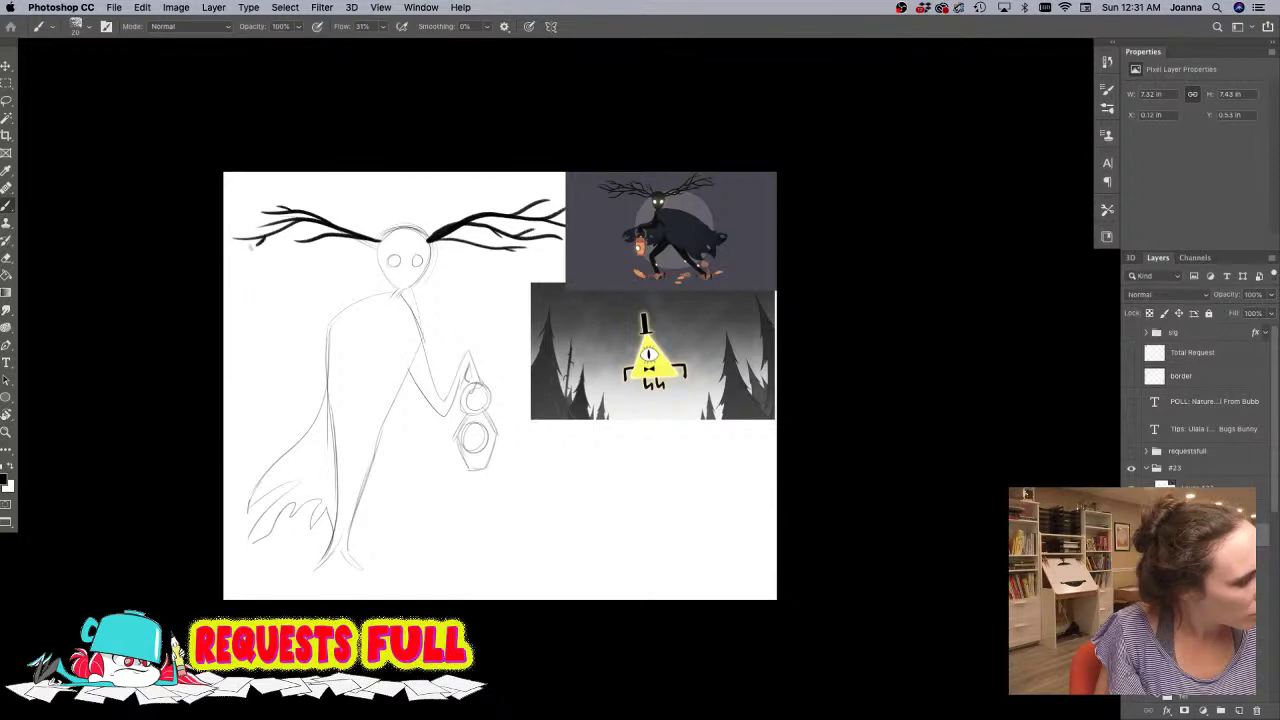
{"action": "mouse_move", "coordinate": [345, 236]}
{"action": "left_mouse_down"}
{"action": "mouse_move", "coordinate": [321, 245]}
{"action": "mouse_move", "coordinate": [364, 235]}
{"action": "mouse_move", "coordinate": [329, 221]}
{"action": "left_mouse_up"}
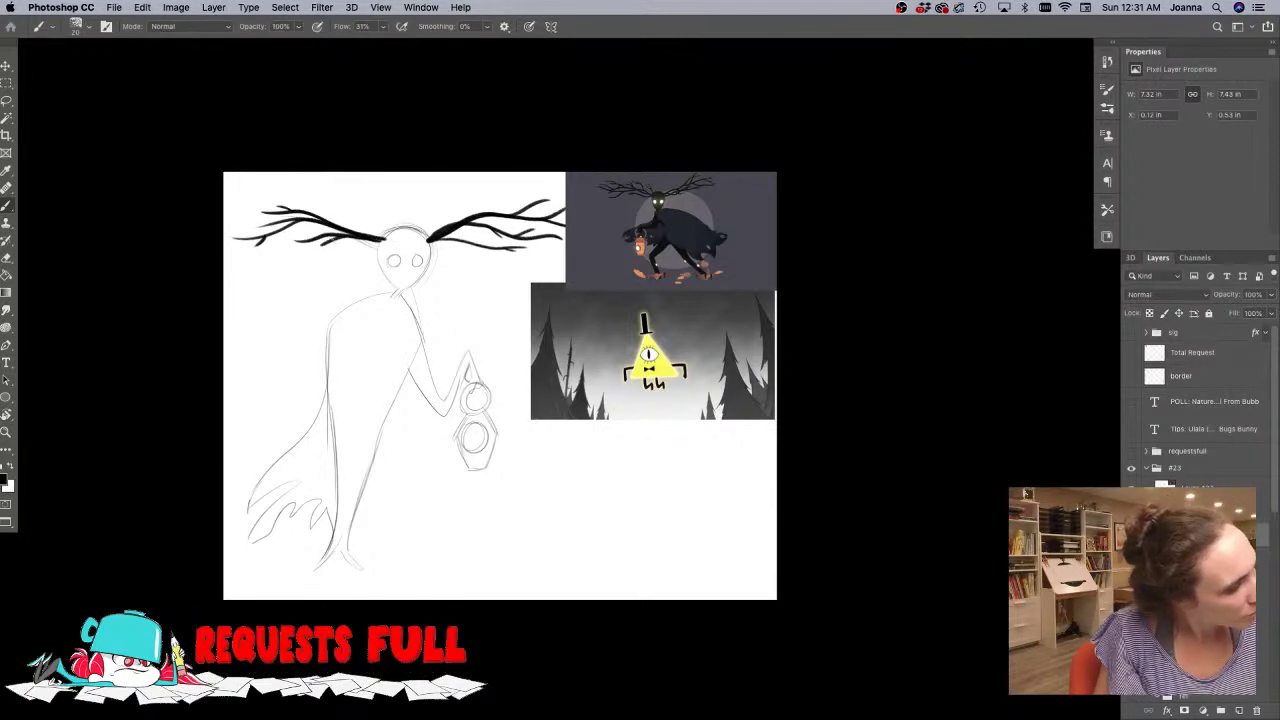
- Ink the outline of the Beast's head, eyes, cloak back, tattered cape hem and upper arm over the sketch
{"action": "mouse_move", "coordinate": [425, 235]}
{"action": "left_mouse_down"}
{"action": "mouse_move", "coordinate": [384, 238]}
{"action": "mouse_move", "coordinate": [405, 263]}
{"action": "mouse_move", "coordinate": [387, 266]}
{"action": "mouse_move", "coordinate": [388, 254]}
{"action": "mouse_move", "coordinate": [432, 264]}
{"action": "mouse_move", "coordinate": [406, 294]}
{"action": "mouse_move", "coordinate": [381, 293]}
{"action": "mouse_move", "coordinate": [328, 326]}
{"action": "mouse_move", "coordinate": [300, 444]}
{"action": "mouse_move", "coordinate": [245, 516]}
{"action": "mouse_move", "coordinate": [302, 481]}
{"action": "mouse_move", "coordinate": [245, 544]}
{"action": "mouse_move", "coordinate": [320, 498]}
{"action": "mouse_move", "coordinate": [276, 550]}
{"action": "mouse_move", "coordinate": [330, 542]}
{"action": "mouse_move", "coordinate": [316, 570]}
{"action": "left_mouse_up"}
{"action": "key", "text": "bracketleft"}
{"action": "key", "text": "bracketleft"}
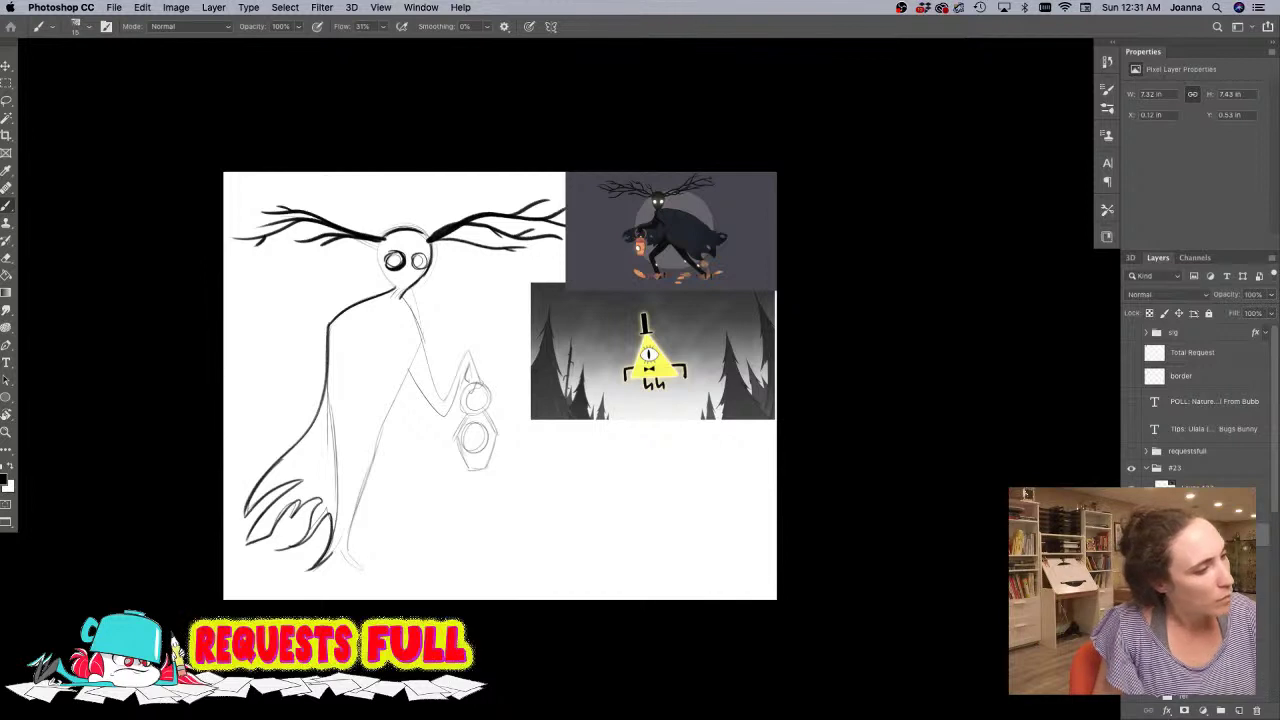
{"action": "key", "text": "]"}
{"action": "left_click_drag", "start_coordinate": [381, 239], "coordinate": [444, 416]}
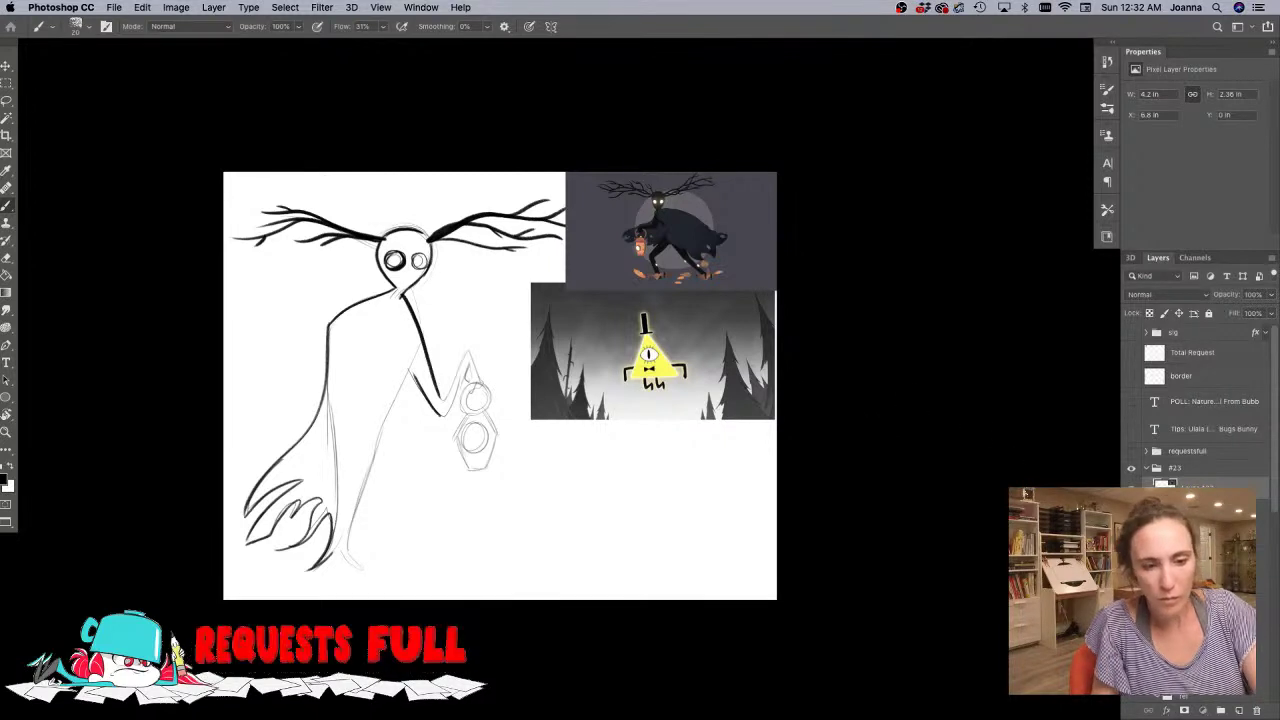
- Scale the Beast and Bill Cipher reference pictures down together into the canvas's upper-right corner
{"action": "key", "text": "super+t"}
{"action": "left_click_drag", "start_coordinate": [530, 419], "coordinate": [660, 275]}
{"action": "key", "text": "Return"}
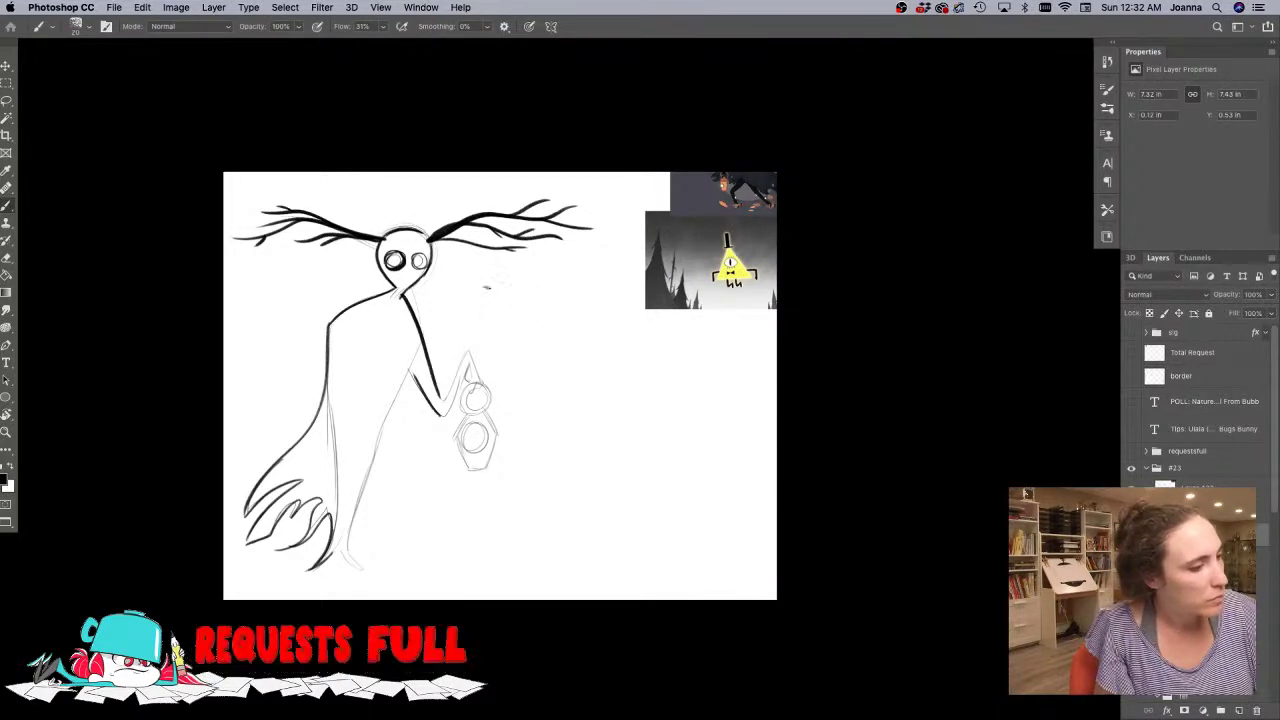
- Draw Bill Cipher's tilted triangular body outline in black between the Beast's lantern and the reference pictures
{"action": "mouse_move", "coordinate": [565, 298]}
{"action": "left_mouse_down"}
{"action": "mouse_move", "coordinate": [503, 386]}
{"action": "mouse_move", "coordinate": [585, 271]}
{"action": "mouse_move", "coordinate": [588, 410]}
{"action": "mouse_move", "coordinate": [618, 415]}
{"action": "left_mouse_up"}
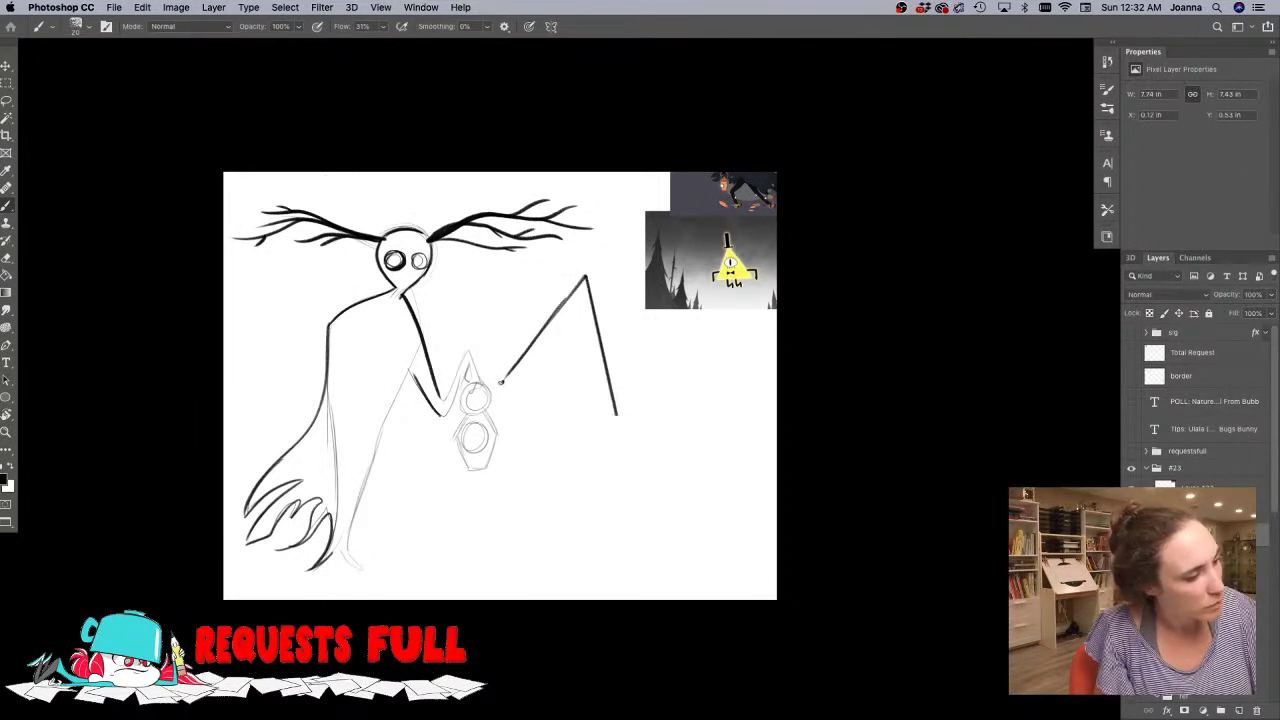
{"action": "left_click_drag", "start_coordinate": [500, 383], "coordinate": [617, 414]}
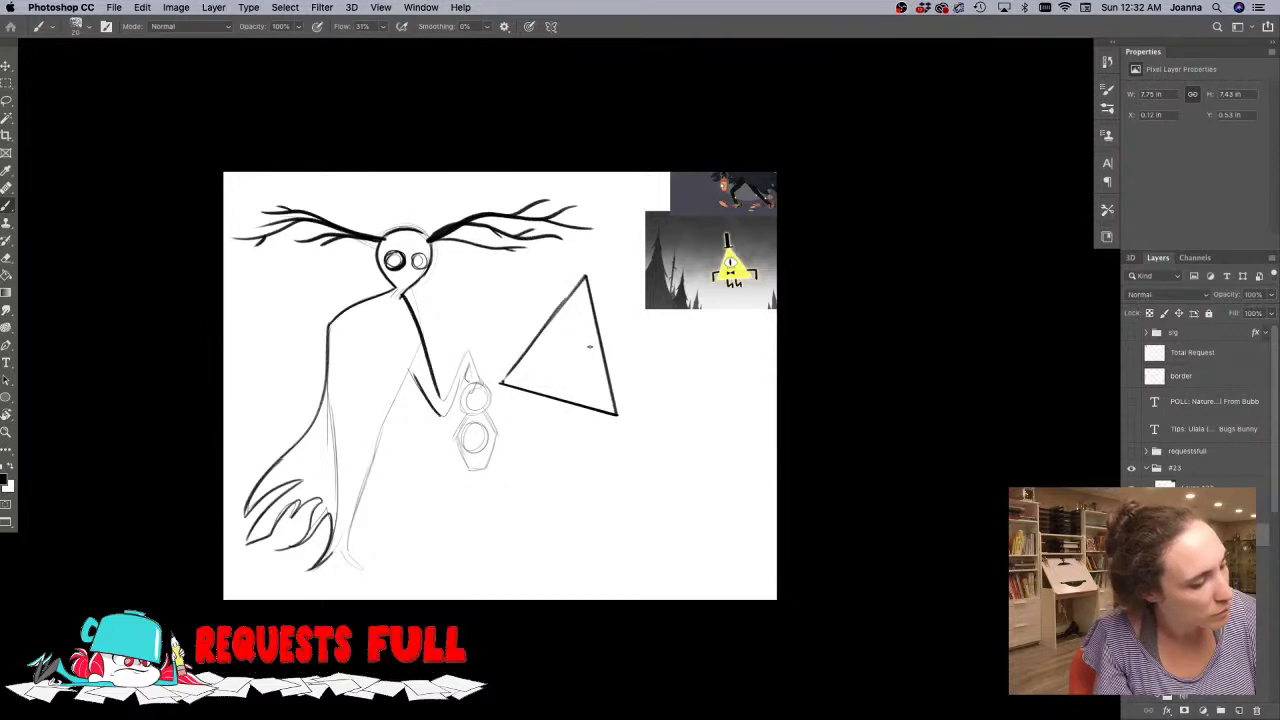
- Draw Bill Cipher's single eye with a slit pupil, slanted brow and short lower lashes in the upper half of his triangle
{"action": "mouse_move", "coordinate": [589, 347]}
{"action": "left_mouse_down"}
{"action": "mouse_move", "coordinate": [562, 326]}
{"action": "mouse_move", "coordinate": [540, 343]}
{"action": "mouse_move", "coordinate": [568, 326]}
{"action": "mouse_move", "coordinate": [538, 338]}
{"action": "mouse_move", "coordinate": [542, 352]}
{"action": "mouse_move", "coordinate": [588, 346]}
{"action": "mouse_move", "coordinate": [564, 326]}
{"action": "mouse_move", "coordinate": [546, 338]}
{"action": "mouse_move", "coordinate": [590, 348]}
{"action": "mouse_move", "coordinate": [571, 320]}
{"action": "mouse_move", "coordinate": [565, 347]}
{"action": "left_mouse_up"}
{"action": "key", "text": "super+z"}
{"action": "key", "text": "super+z"}
{"action": "key", "text": "super+z"}
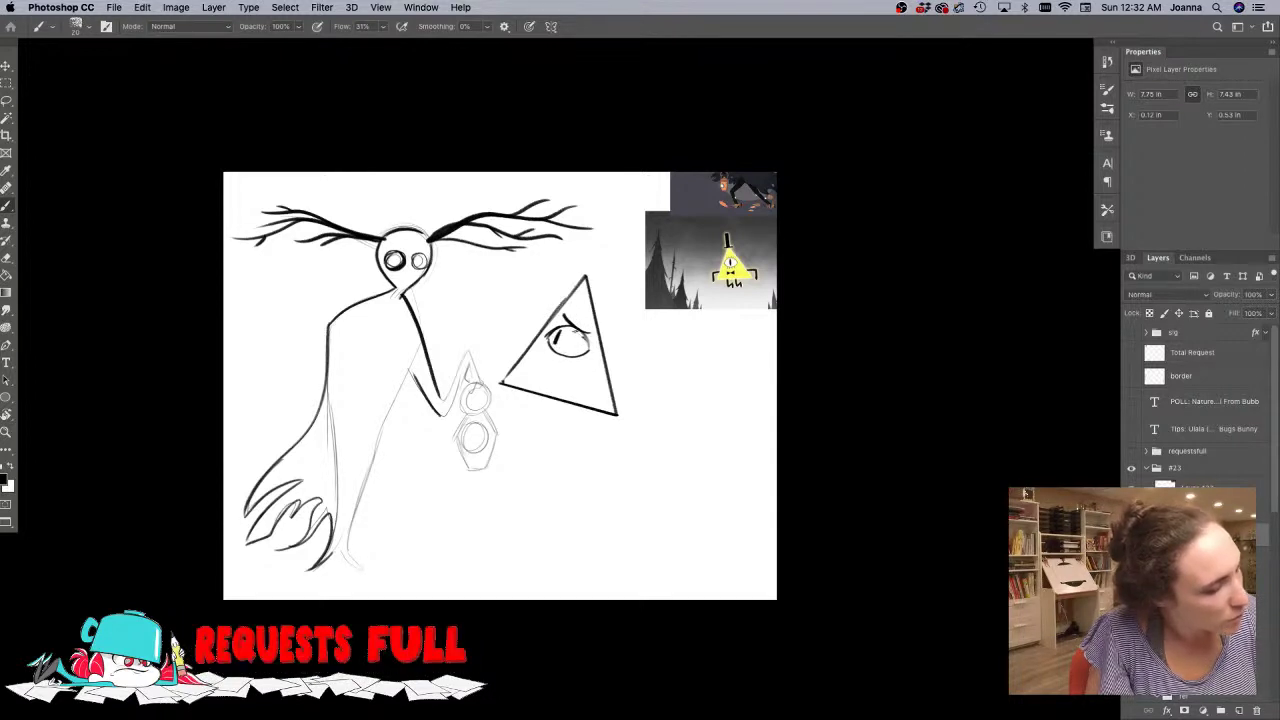
{"action": "left_click_drag", "start_coordinate": [577, 334], "coordinate": [588, 348]}
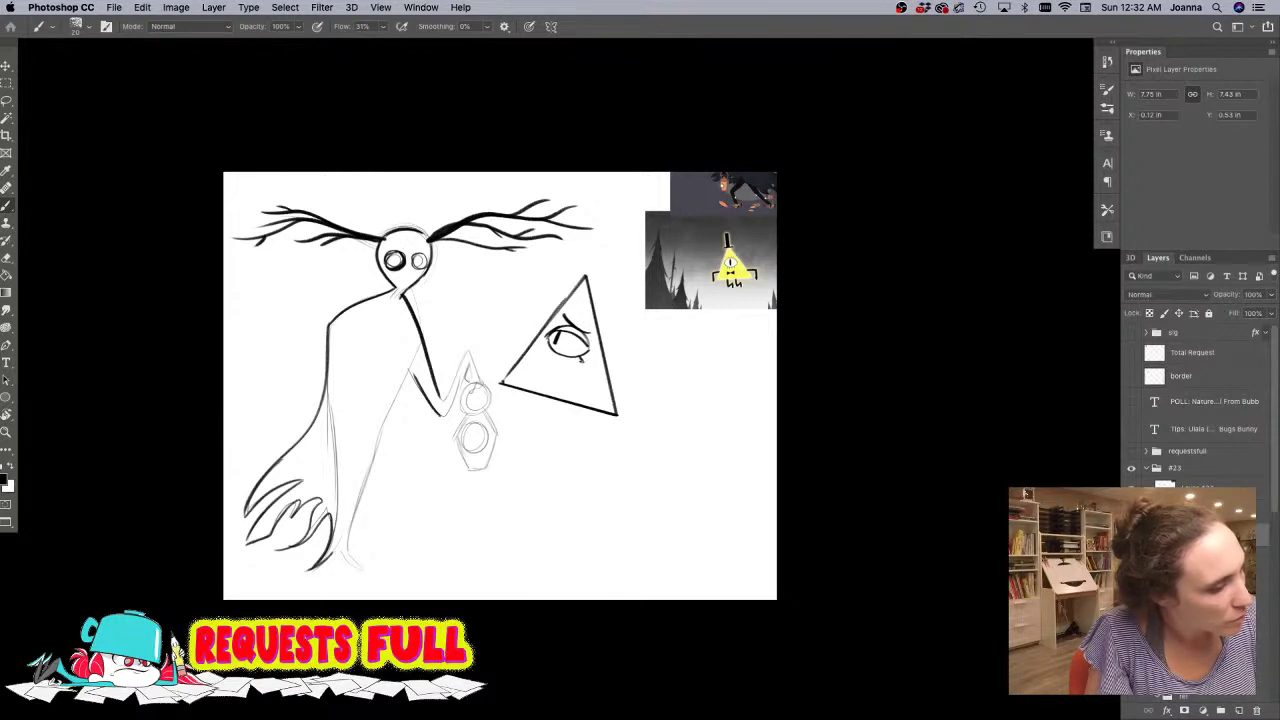
{"action": "left_click_drag", "start_coordinate": [573, 357], "coordinate": [574, 362]}
{"action": "left_click_drag", "start_coordinate": [565, 356], "coordinate": [566, 361]}
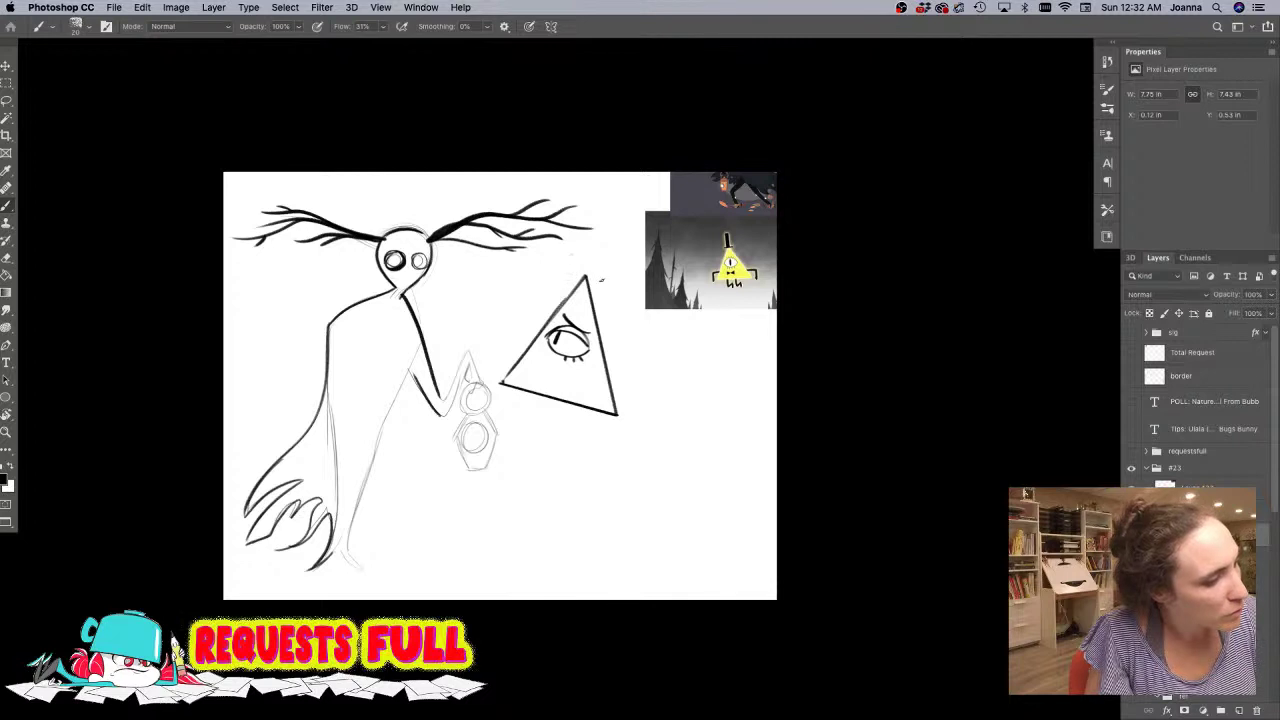
- Add Bill Cipher's tall top hat, black bow tie and both thin arms, raising the hand nearest the Beast
{"action": "mouse_move", "coordinate": [605, 280]}
{"action": "left_mouse_down"}
{"action": "mouse_move", "coordinate": [568, 269]}
{"action": "mouse_move", "coordinate": [606, 280]}
{"action": "mouse_move", "coordinate": [607, 219]}
{"action": "mouse_move", "coordinate": [591, 277]}
{"action": "left_mouse_up"}
{"action": "left_click_drag", "start_coordinate": [607, 222], "coordinate": [584, 272]}
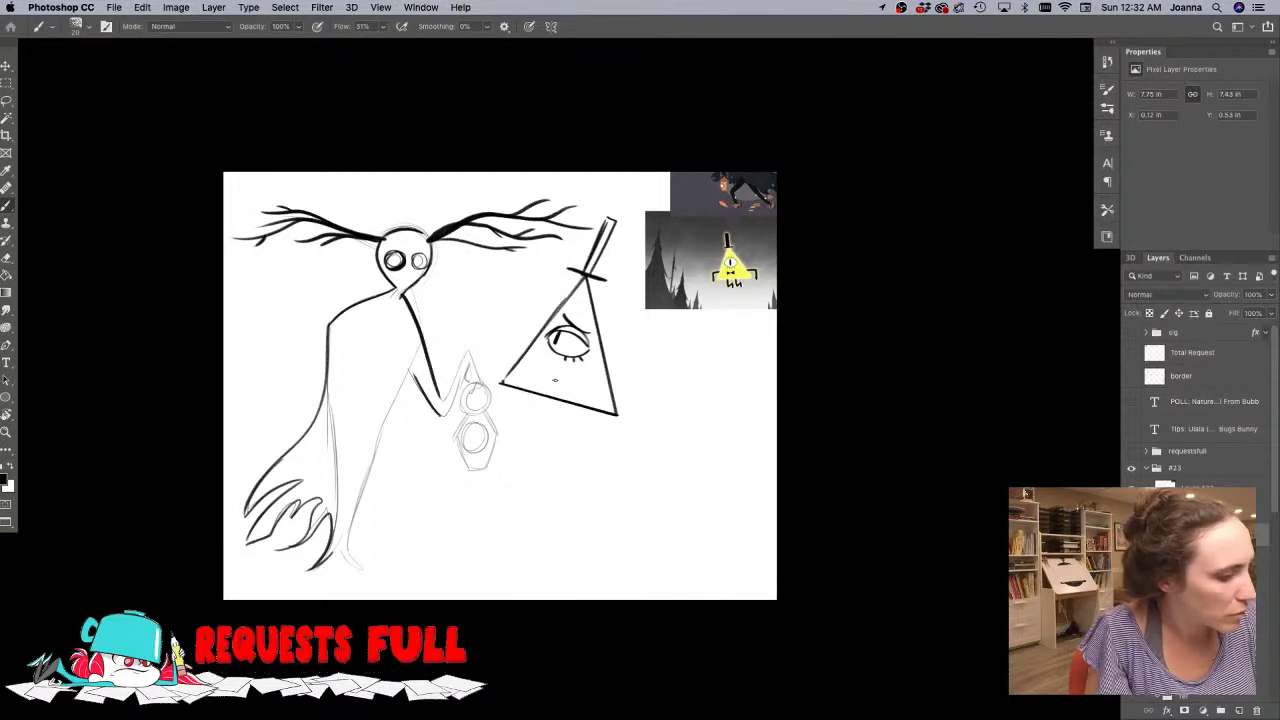
{"action": "mouse_move", "coordinate": [566, 375]}
{"action": "left_mouse_down"}
{"action": "mouse_move", "coordinate": [540, 376]}
{"action": "mouse_move", "coordinate": [569, 384]}
{"action": "mouse_move", "coordinate": [550, 376]}
{"action": "mouse_move", "coordinate": [631, 348]}
{"action": "mouse_move", "coordinate": [611, 380]}
{"action": "mouse_move", "coordinate": [619, 392]}
{"action": "left_mouse_up"}
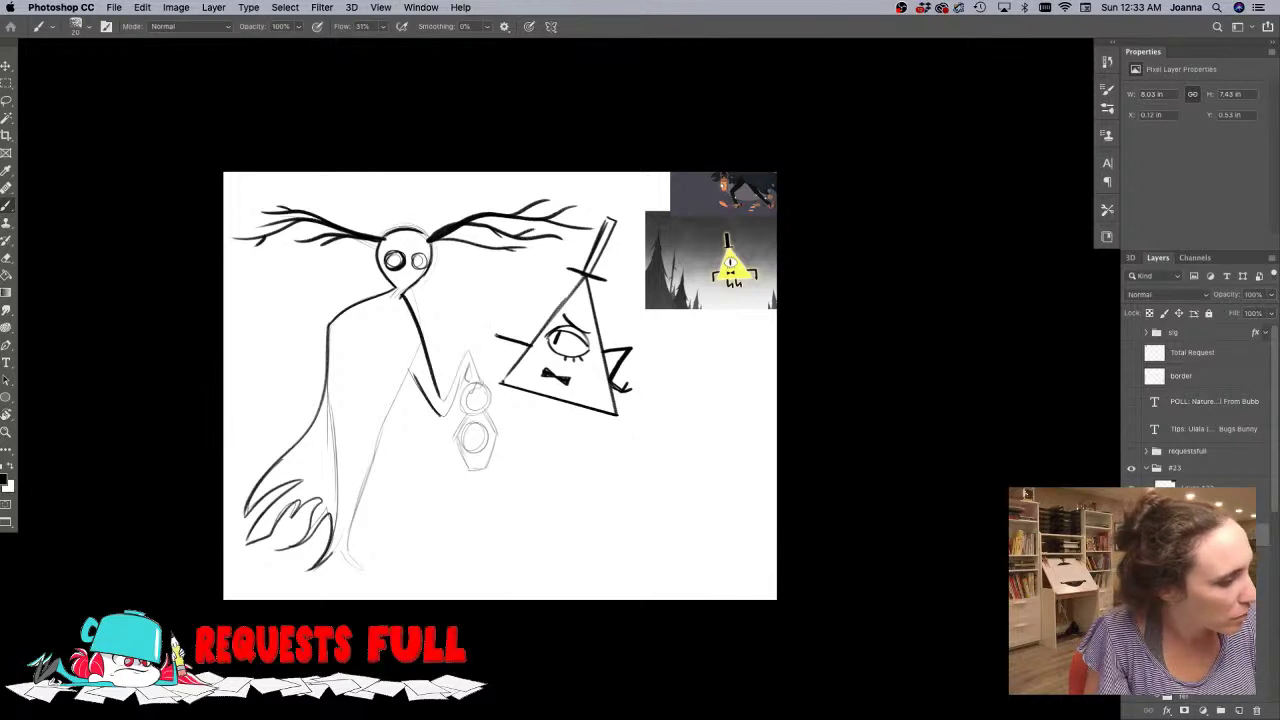
{"action": "mouse_move", "coordinate": [520, 355]}
{"action": "left_mouse_down"}
{"action": "mouse_move", "coordinate": [492, 342]}
{"action": "mouse_move", "coordinate": [497, 316]}
{"action": "mouse_move", "coordinate": [484, 317]}
{"action": "left_mouse_up"}
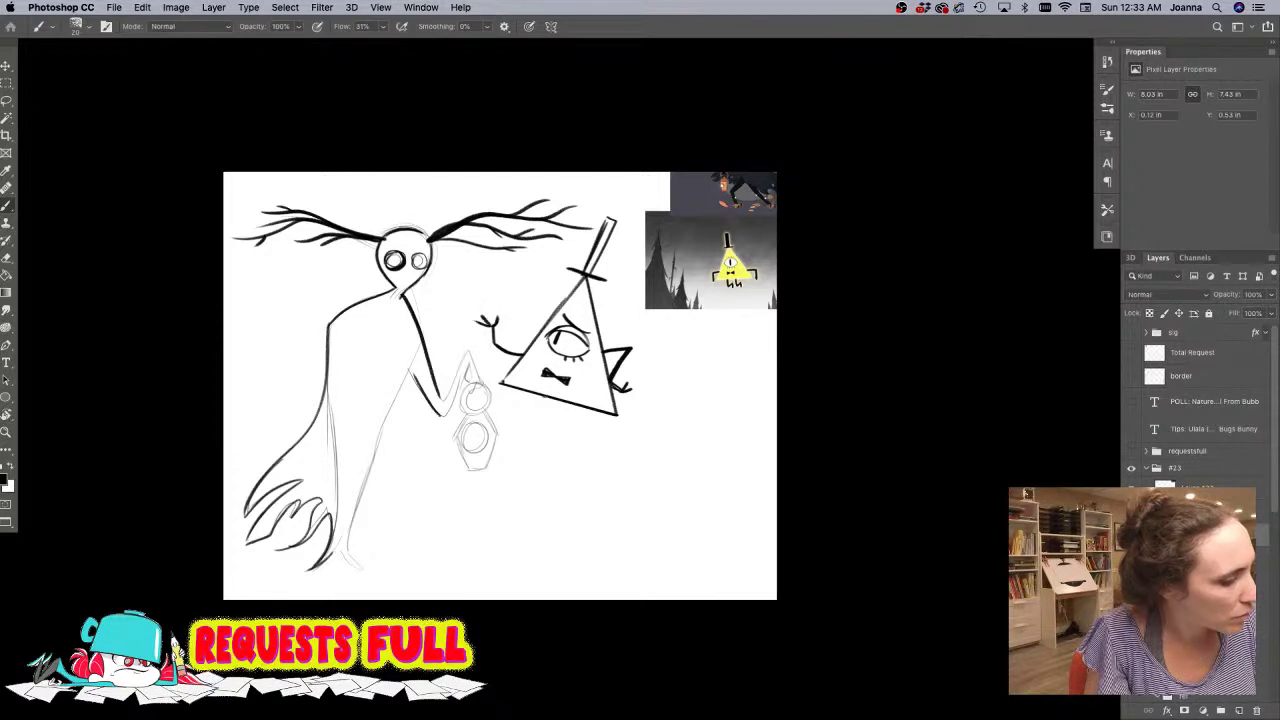
- Draw Bill Cipher's two short black legs and faint brick lines across the lower part of his body
{"action": "mouse_move", "coordinate": [563, 399]}
{"action": "left_mouse_down"}
{"action": "mouse_move", "coordinate": [564, 424]}
{"action": "mouse_move", "coordinate": [580, 418]}
{"action": "mouse_move", "coordinate": [538, 423]}
{"action": "left_mouse_up"}
{"action": "mouse_move", "coordinate": [538, 423]}
{"action": "left_mouse_down"}
{"action": "mouse_move", "coordinate": [595, 399]}
{"action": "mouse_move", "coordinate": [506, 373]}
{"action": "mouse_move", "coordinate": [604, 381]}
{"action": "mouse_move", "coordinate": [606, 365]}
{"action": "left_mouse_up"}
{"action": "key", "text": "super+z"}
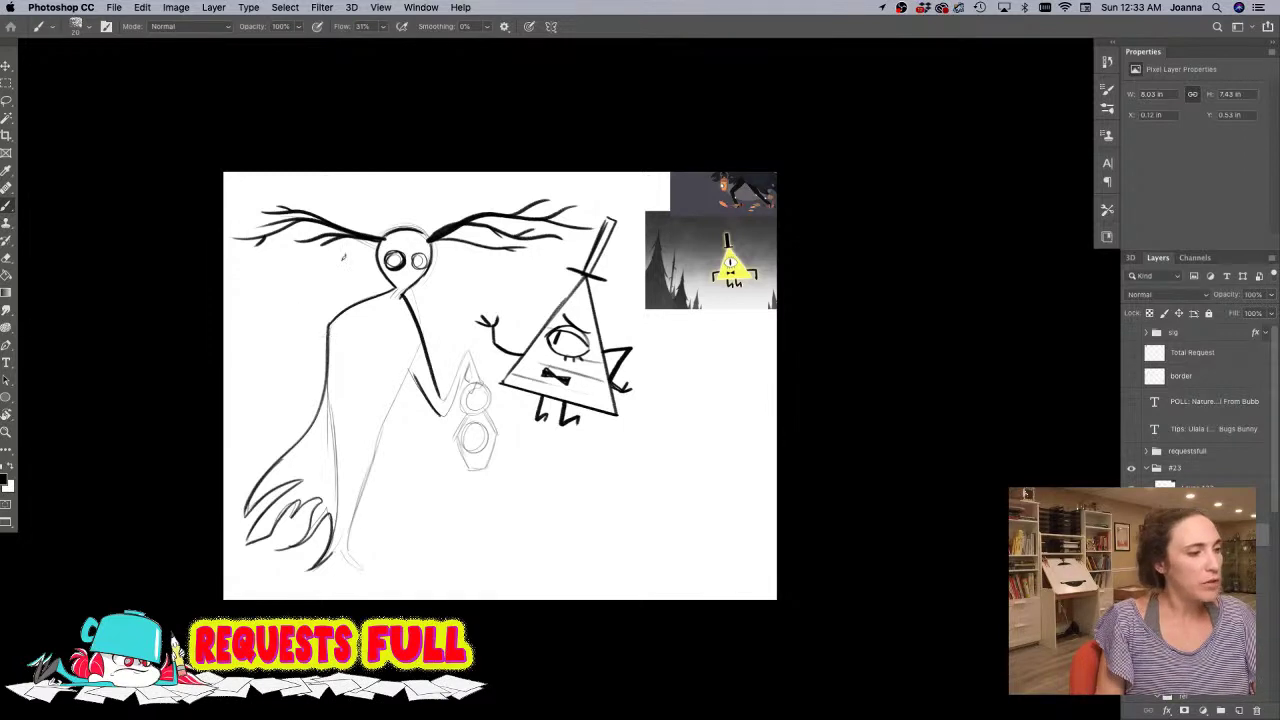
- Ink the front edge of the Beast's cloak down to its pointed foot and thicken the tattered hem
{"action": "left_click_drag", "start_coordinate": [410, 371], "coordinate": [356, 508]}
{"action": "mouse_move", "coordinate": [376, 460]}
{"action": "left_mouse_down"}
{"action": "mouse_move", "coordinate": [347, 553]}
{"action": "mouse_move", "coordinate": [362, 570]}
{"action": "mouse_move", "coordinate": [343, 559]}
{"action": "mouse_move", "coordinate": [309, 571]}
{"action": "left_mouse_up"}
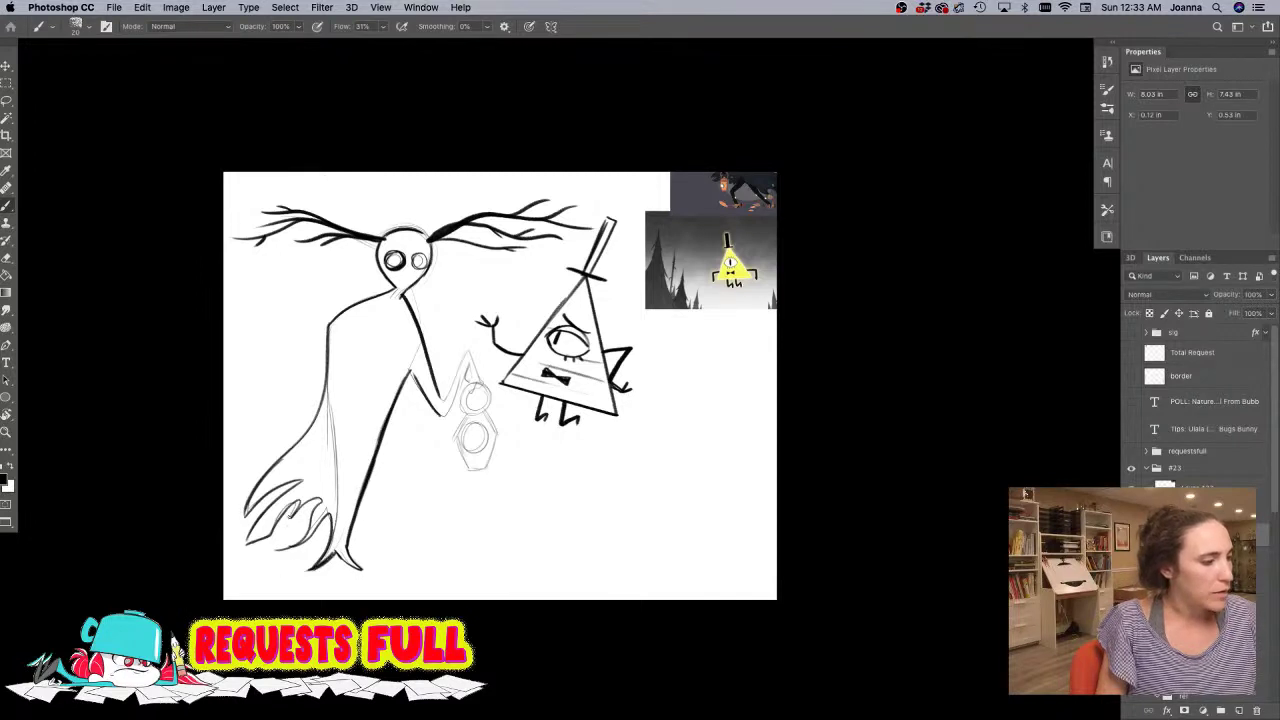
{"action": "mouse_move", "coordinate": [311, 526]}
{"action": "left_mouse_down"}
{"action": "mouse_move", "coordinate": [275, 550]}
{"action": "mouse_move", "coordinate": [326, 516]}
{"action": "mouse_move", "coordinate": [302, 542]}
{"action": "left_mouse_up"}
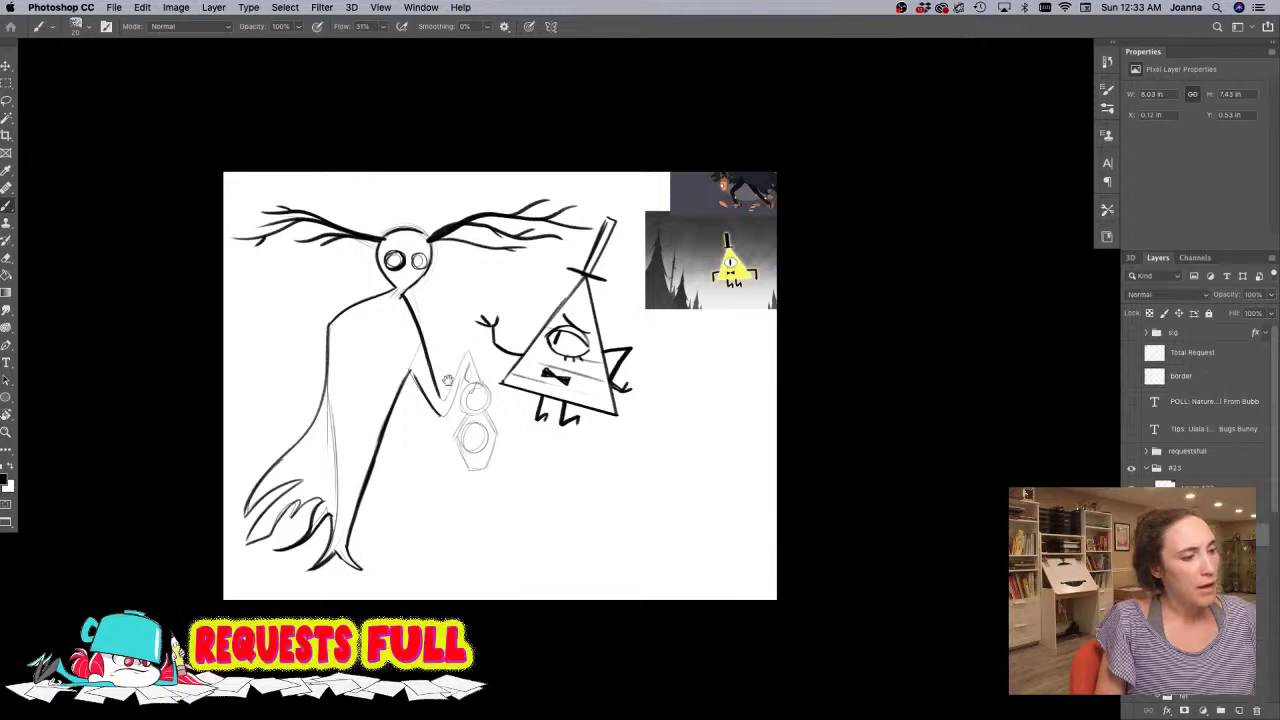
- Ink the Beast's bent forearm up to the raised wrist and outline the hand with a finer brush
{"action": "scroll", "coordinate": [446, 382], "scroll_direction": "up", "scroll_amount": 2}
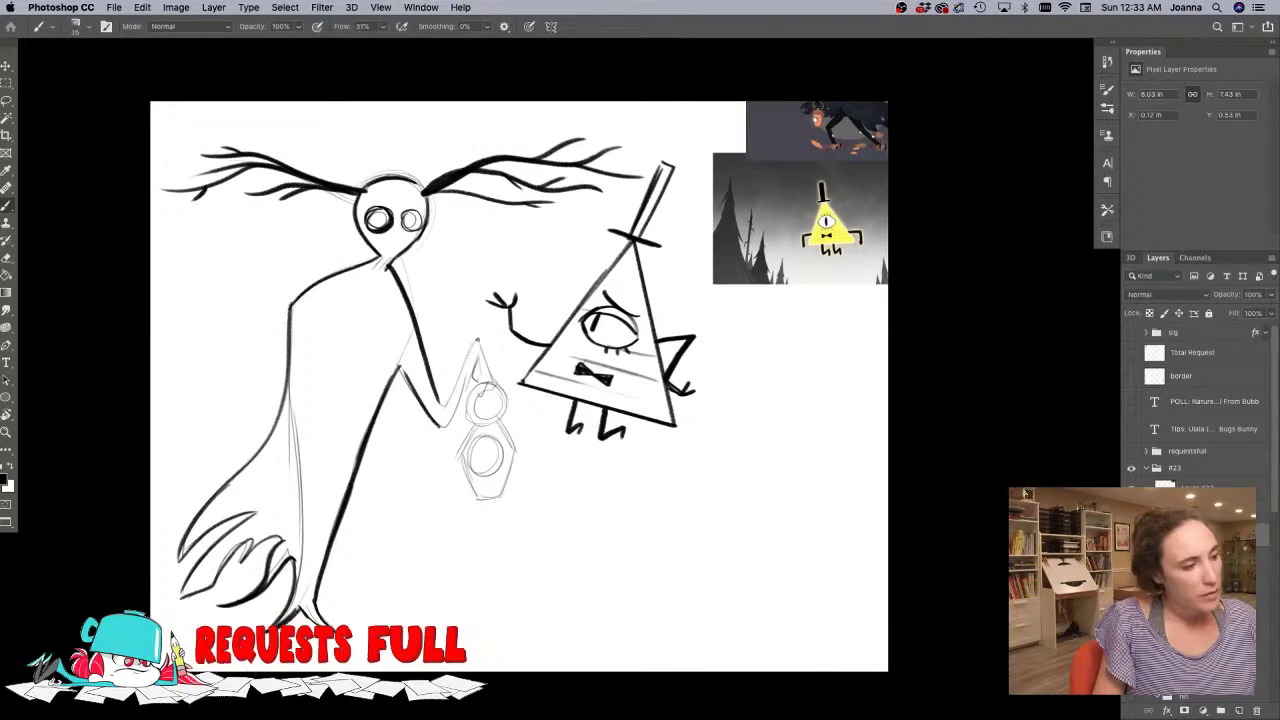
{"action": "left_click_drag", "start_coordinate": [477, 341], "coordinate": [440, 406]}
{"action": "left_click_drag", "start_coordinate": [475, 357], "coordinate": [442, 428]}
{"action": "key", "text": "["}
{"action": "mouse_move", "coordinate": [472, 357]}
{"action": "left_mouse_down"}
{"action": "mouse_move", "coordinate": [481, 396]}
{"action": "mouse_move", "coordinate": [491, 393]}
{"action": "left_mouse_up"}
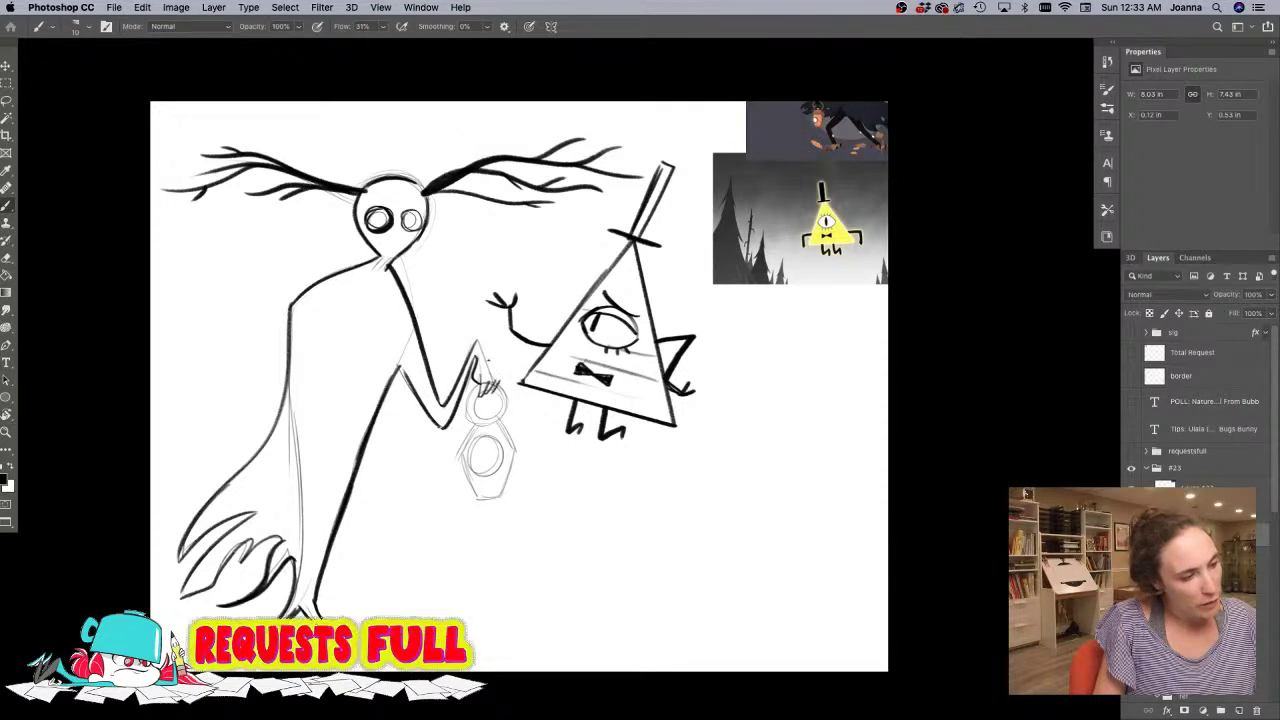
- Ink the lantern's pointed top, ring, hexagonal body and round opening beneath the Beast's hand
{"action": "mouse_move", "coordinate": [476, 338]}
{"action": "left_mouse_down"}
{"action": "mouse_move", "coordinate": [502, 380]}
{"action": "mouse_move", "coordinate": [466, 402]}
{"action": "mouse_move", "coordinate": [477, 425]}
{"action": "mouse_move", "coordinate": [510, 399]}
{"action": "mouse_move", "coordinate": [497, 423]}
{"action": "mouse_move", "coordinate": [493, 389]}
{"action": "mouse_move", "coordinate": [460, 452]}
{"action": "mouse_move", "coordinate": [516, 446]}
{"action": "mouse_move", "coordinate": [502, 494]}
{"action": "left_mouse_up"}
{"action": "left_click_drag", "start_coordinate": [460, 452], "coordinate": [464, 474]}
{"action": "mouse_move", "coordinate": [460, 464]}
{"action": "left_mouse_down"}
{"action": "mouse_move", "coordinate": [476, 494]}
{"action": "mouse_move", "coordinate": [468, 476]}
{"action": "left_mouse_up"}
{"action": "mouse_move", "coordinate": [470, 480]}
{"action": "left_mouse_down"}
{"action": "mouse_move", "coordinate": [478, 500]}
{"action": "mouse_move", "coordinate": [500, 494]}
{"action": "left_mouse_up"}
{"action": "mouse_move", "coordinate": [503, 446]}
{"action": "left_mouse_down"}
{"action": "mouse_move", "coordinate": [469, 452]}
{"action": "mouse_move", "coordinate": [505, 460]}
{"action": "mouse_move", "coordinate": [474, 456]}
{"action": "left_mouse_up"}
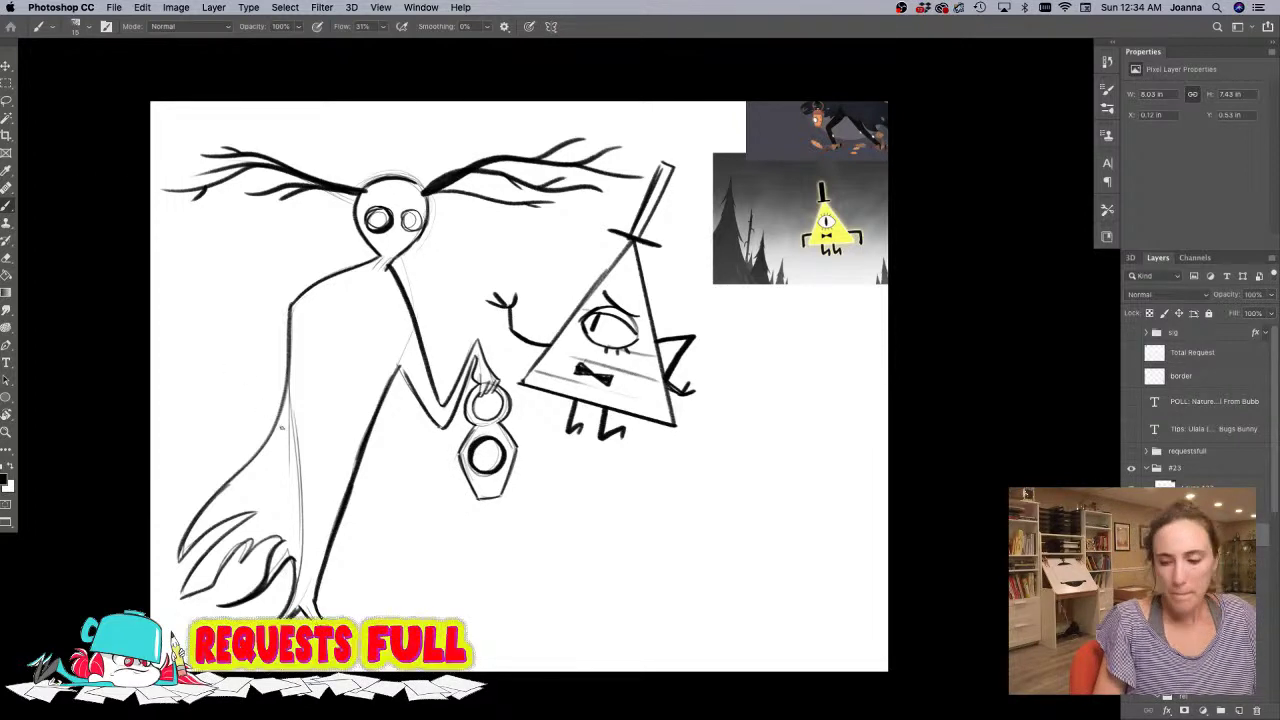
- Fill the Beast's head, cloak and arm with solid black, leaving the eyes white
{"action": "key", "text": "g"}
{"action": "left_click", "coordinate": [272, 450]}
{"action": "left_click", "coordinate": [308, 428]}
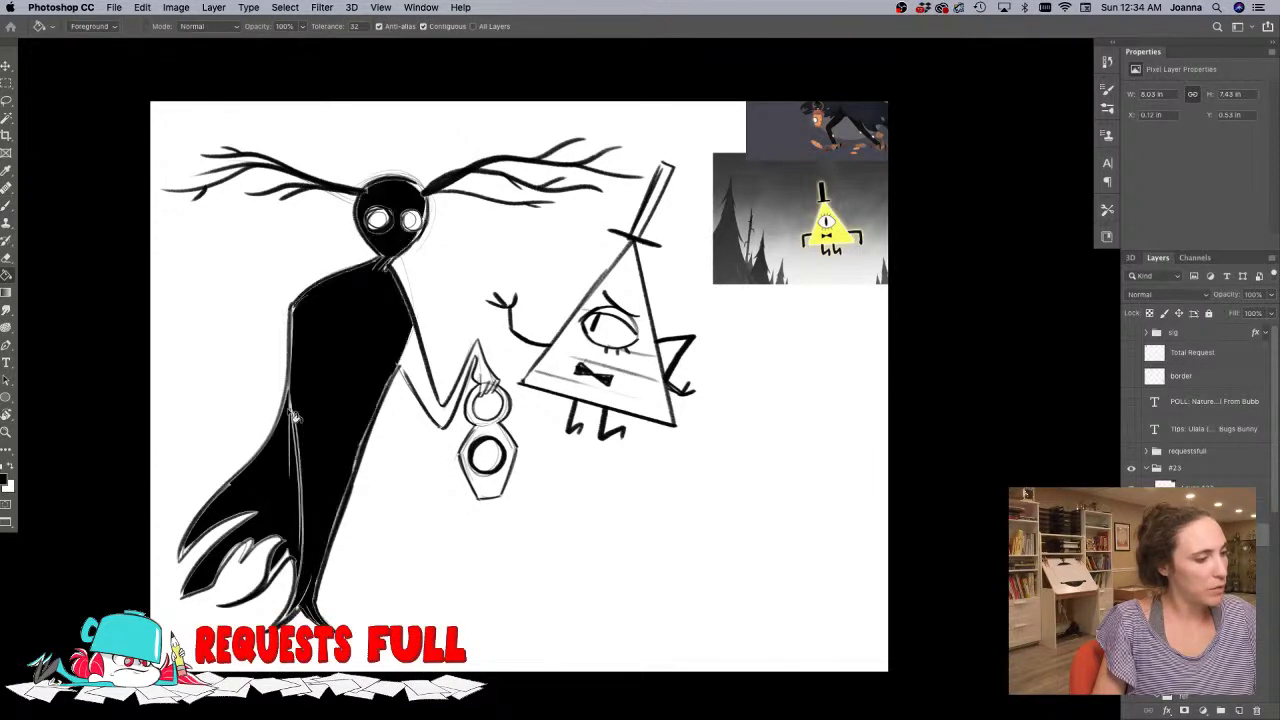
{"action": "left_click", "coordinate": [423, 378]}
{"action": "left_click", "coordinate": [463, 395]}
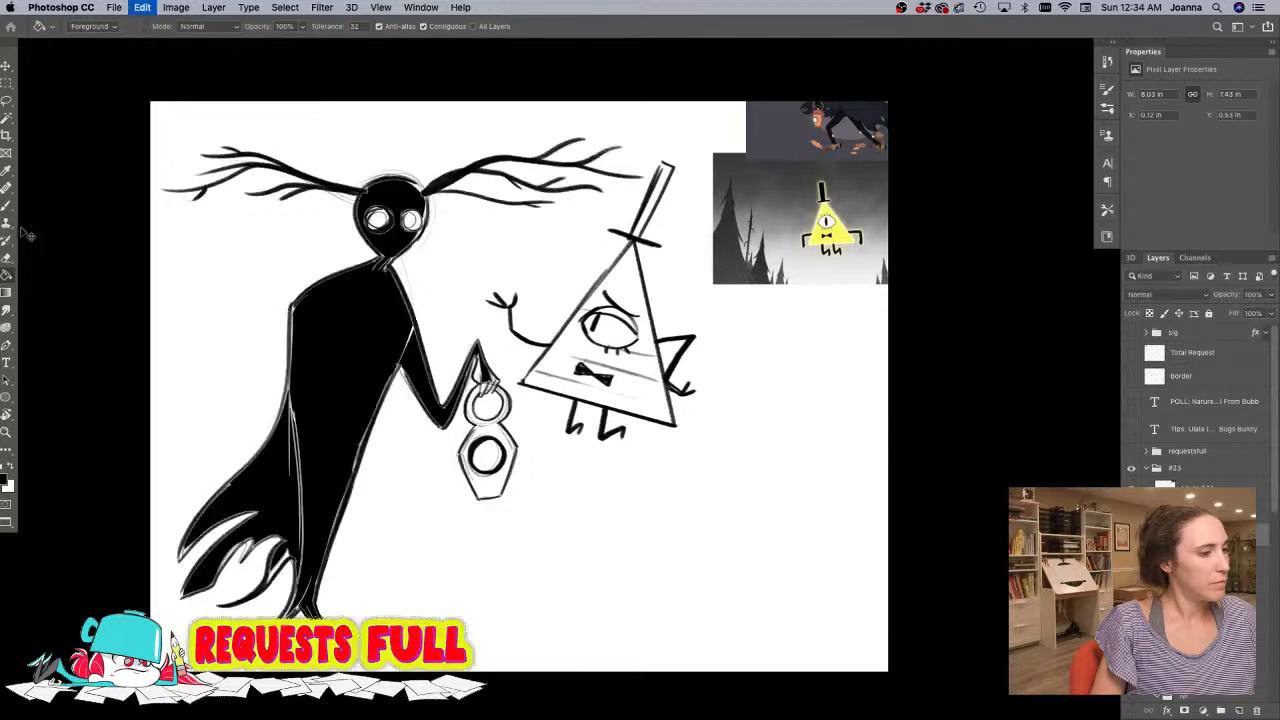
- Undo the last fill and fill the lantern's body and ring with black, keeping the openings white
{"action": "key", "text": "super+z"}
{"action": "left_click", "coordinate": [485, 440]}
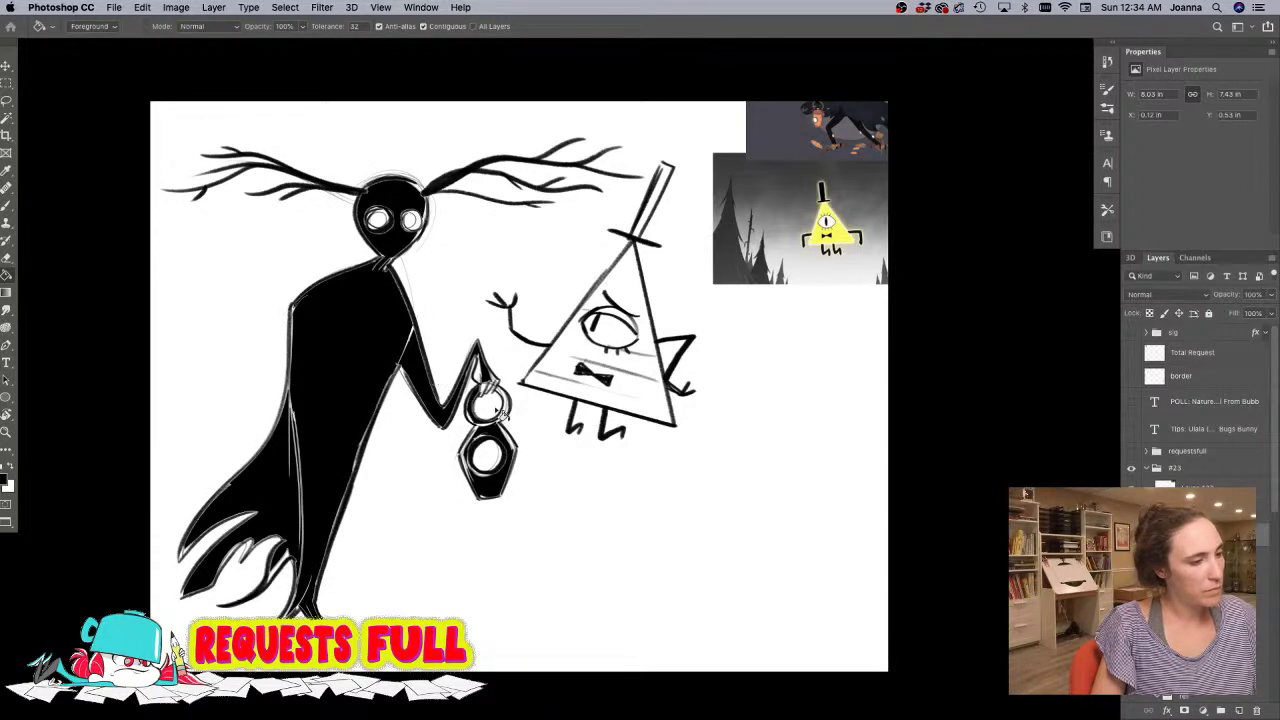
{"action": "left_click", "coordinate": [506, 399]}
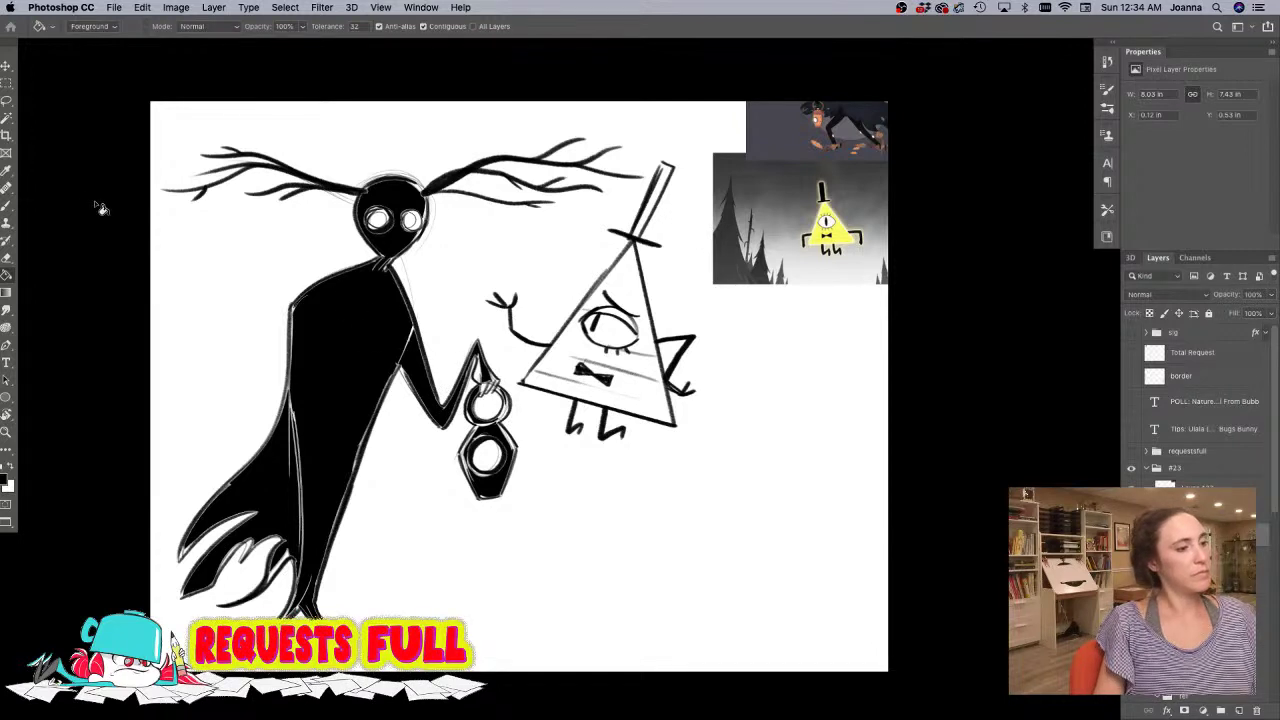
- Brush black over the white gaps along the cloak's front edge and inner fold line
{"action": "key", "text": "b"}
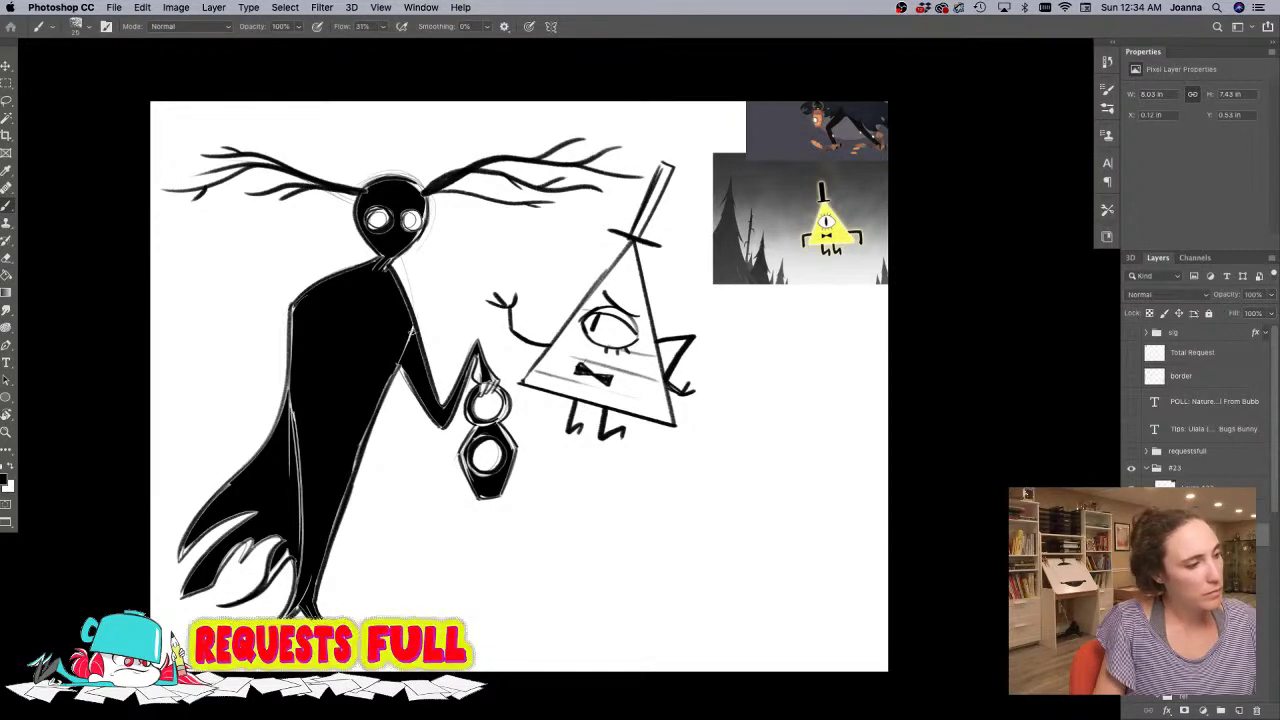
{"action": "left_click_drag", "start_coordinate": [408, 338], "coordinate": [334, 513]}
{"action": "left_click_drag", "start_coordinate": [370, 405], "coordinate": [314, 589]}
{"action": "left_click_drag", "start_coordinate": [402, 352], "coordinate": [324, 568]}
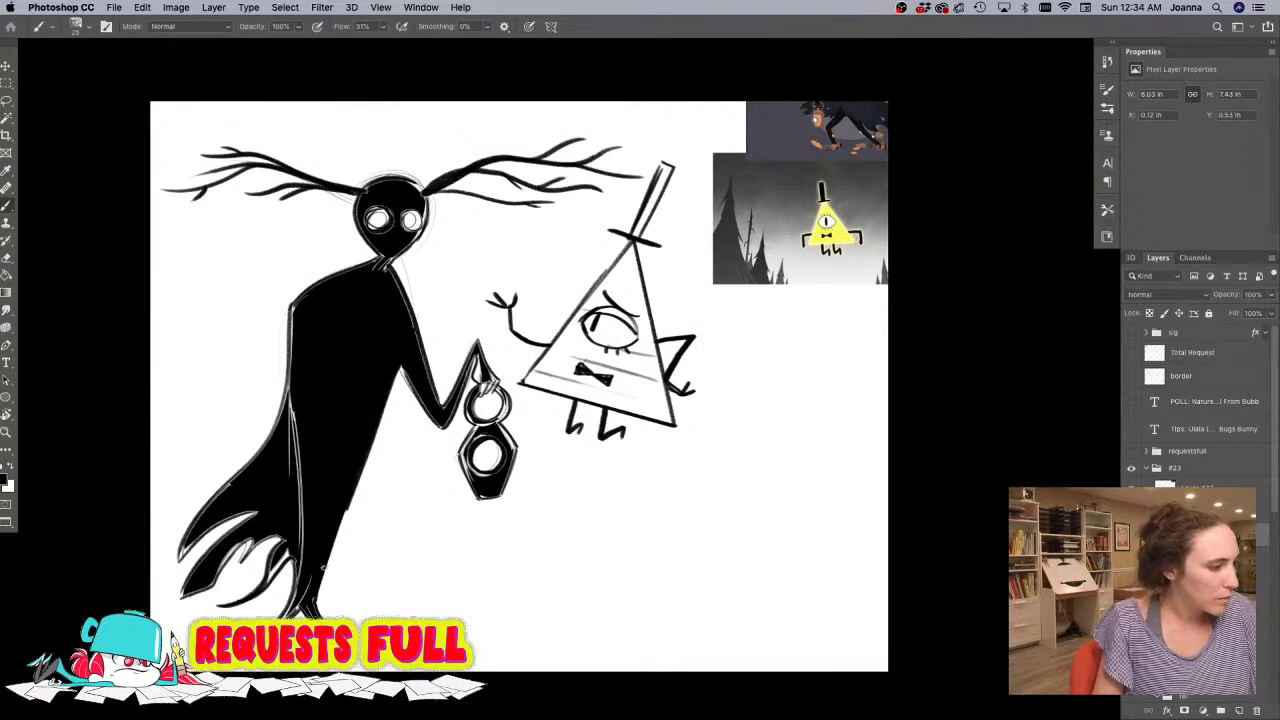
{"action": "left_click_drag", "start_coordinate": [294, 302], "coordinate": [297, 477]}
{"action": "key", "text": "bracketleft"}
{"action": "key", "text": "bracketleft"}
{"action": "mouse_move", "coordinate": [293, 406]}
{"action": "left_mouse_down"}
{"action": "mouse_move", "coordinate": [302, 541]}
{"action": "mouse_move", "coordinate": [303, 530]}
{"action": "left_mouse_up"}
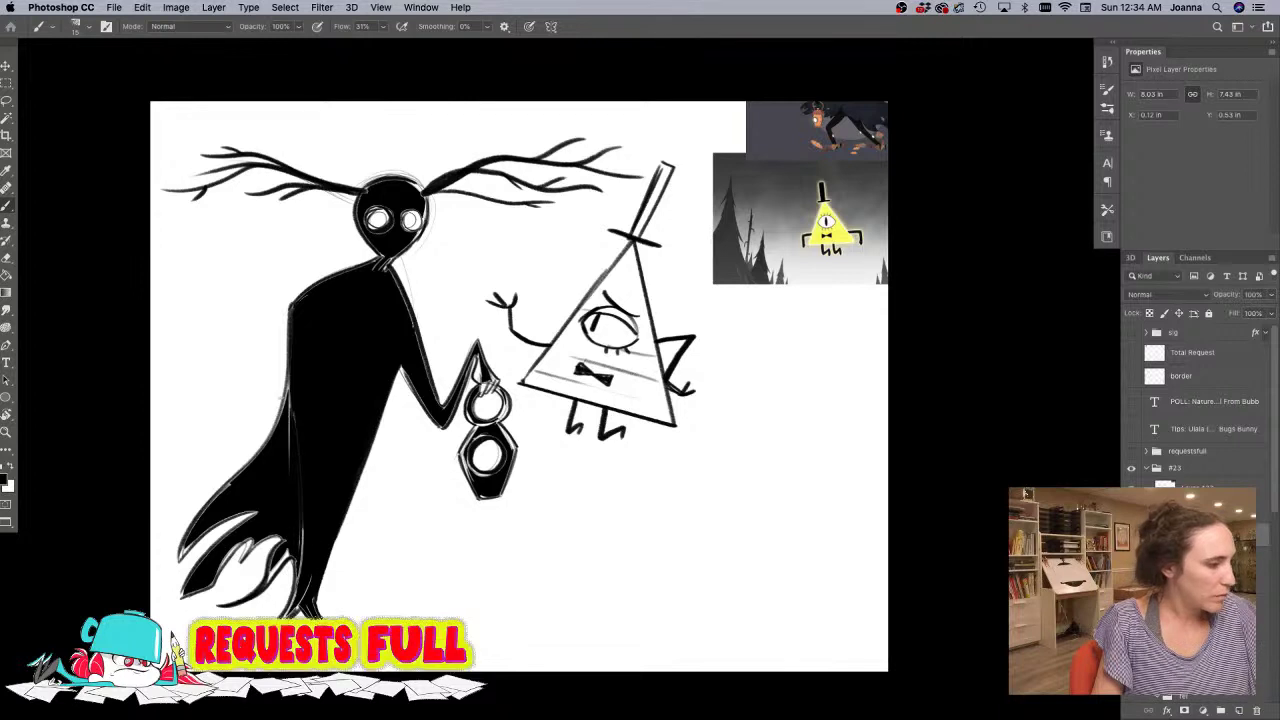
{"action": "left_click_drag", "start_coordinate": [291, 369], "coordinate": [293, 455]}
{"action": "left_click_drag", "start_coordinate": [291, 404], "coordinate": [292, 432]}
- Enlarge the brush and paint over the white gaps along the cloak's back edge down to the hem's outer tip
{"action": "key", "text": "bracketright"}
{"action": "key", "text": "bracketright"}
{"action": "key", "text": "bracketright"}
{"action": "key", "text": "bracketright"}
{"action": "key", "text": "bracketright"}
{"action": "key", "text": "bracketright"}
{"action": "key", "text": "bracketright"}
{"action": "key", "text": "bracketright"}
{"action": "key", "text": "bracketright"}
{"action": "left_click_drag", "start_coordinate": [290, 360], "coordinate": [230, 478]}
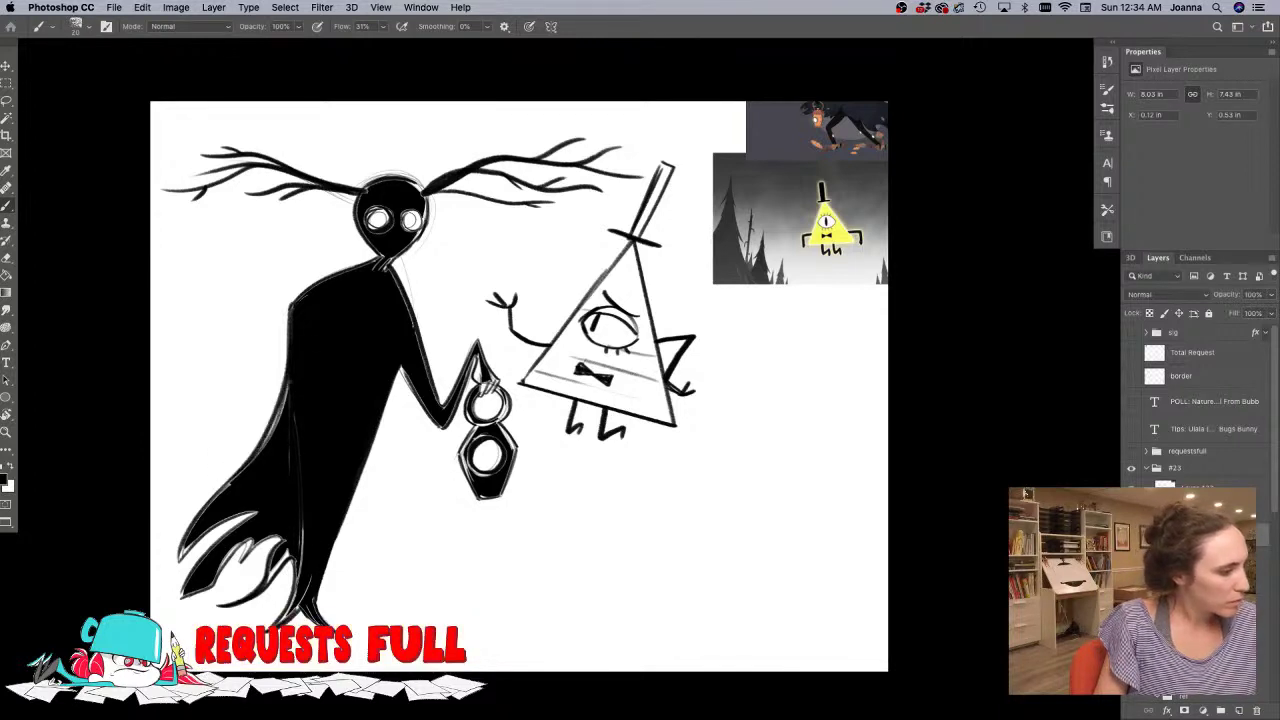
{"action": "mouse_move", "coordinate": [292, 388]}
{"action": "left_mouse_down"}
{"action": "mouse_move", "coordinate": [258, 456]}
{"action": "mouse_move", "coordinate": [210, 498]}
{"action": "left_mouse_up"}
{"action": "left_click_drag", "start_coordinate": [266, 430], "coordinate": [202, 508]}
{"action": "mouse_move", "coordinate": [206, 504]}
{"action": "left_mouse_down"}
{"action": "mouse_move", "coordinate": [176, 572]}
{"action": "mouse_move", "coordinate": [180, 558]}
{"action": "left_mouse_up"}
- Solidify the tattered hem strips and foot in black, and cover the remaining gaps around the Beast's eyes, neck and arm
{"action": "mouse_move", "coordinate": [256, 510]}
{"action": "left_mouse_down"}
{"action": "mouse_move", "coordinate": [178, 602]}
{"action": "mouse_move", "coordinate": [218, 584]}
{"action": "mouse_move", "coordinate": [252, 540]}
{"action": "mouse_move", "coordinate": [241, 567]}
{"action": "mouse_move", "coordinate": [281, 538]}
{"action": "mouse_move", "coordinate": [232, 602]}
{"action": "left_mouse_up"}
{"action": "left_click_drag", "start_coordinate": [290, 554], "coordinate": [270, 582]}
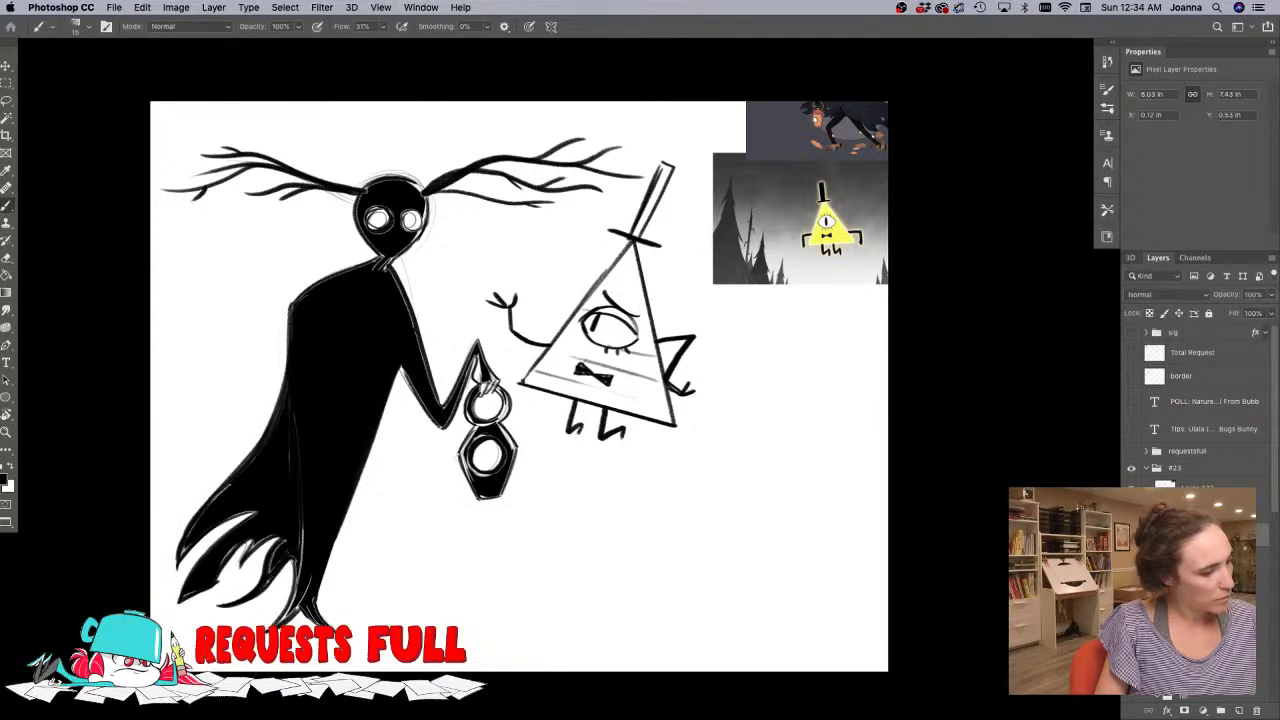
{"action": "left_click_drag", "start_coordinate": [303, 528], "coordinate": [284, 619]}
{"action": "mouse_move", "coordinate": [301, 557]}
{"action": "left_mouse_down"}
{"action": "mouse_move", "coordinate": [288, 615]}
{"action": "mouse_move", "coordinate": [298, 611]}
{"action": "left_mouse_up"}
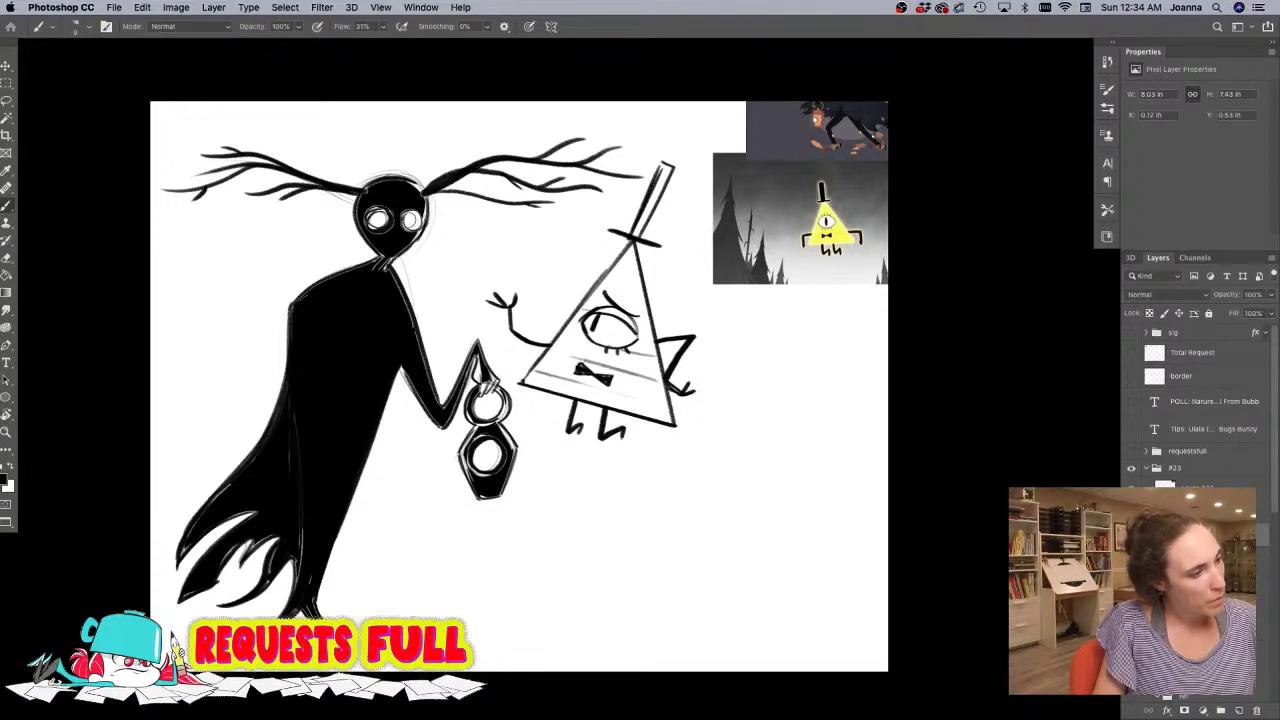
{"action": "mouse_move", "coordinate": [384, 210]}
{"action": "left_mouse_down"}
{"action": "mouse_move", "coordinate": [376, 228]}
{"action": "mouse_move", "coordinate": [412, 212]}
{"action": "mouse_move", "coordinate": [411, 241]}
{"action": "left_mouse_up"}
{"action": "mouse_move", "coordinate": [409, 247]}
{"action": "left_mouse_down"}
{"action": "mouse_move", "coordinate": [375, 268]}
{"action": "mouse_move", "coordinate": [413, 340]}
{"action": "left_mouse_up"}
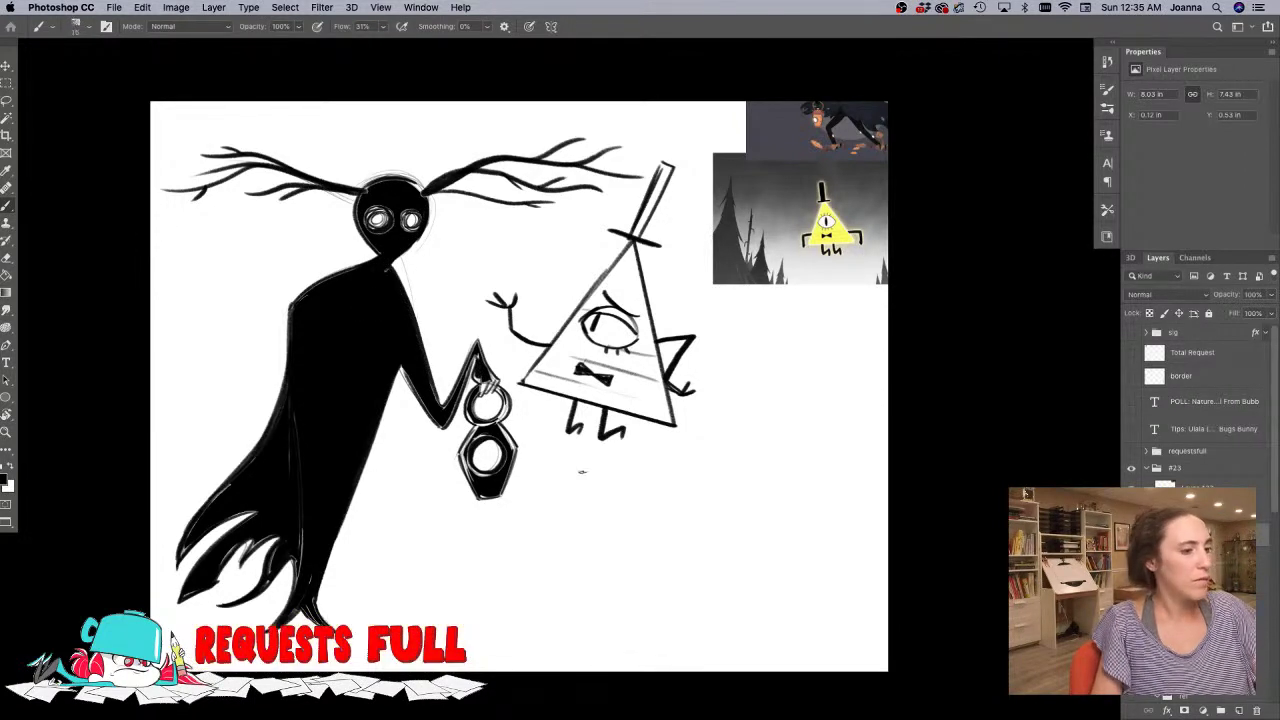
- Lightly sketch a thin wavering vertical line above a flat ellipse on the ground below Bill Cipher
{"action": "mouse_move", "coordinate": [582, 460]}
{"action": "left_mouse_down"}
{"action": "mouse_move", "coordinate": [585, 590]}
{"action": "mouse_move", "coordinate": [557, 608]}
{"action": "mouse_move", "coordinate": [598, 610]}
{"action": "left_mouse_up"}
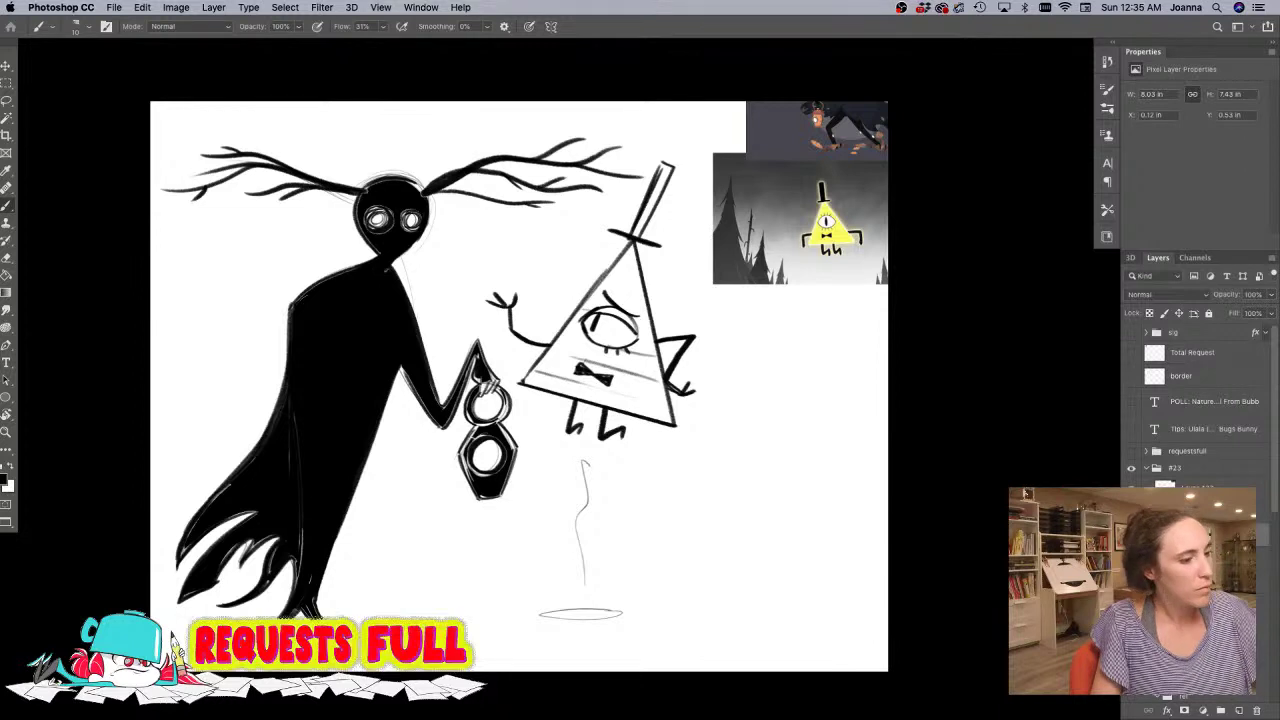
- Brush black over the gaps in the lantern's body, ring and base, and define the Beast's gripping fingers
{"action": "key", "text": "bracketright"}
{"action": "key", "text": "bracketright"}
{"action": "mouse_move", "coordinate": [475, 428]}
{"action": "left_mouse_down"}
{"action": "mouse_move", "coordinate": [460, 454]}
{"action": "mouse_move", "coordinate": [474, 493]}
{"action": "mouse_move", "coordinate": [492, 479]}
{"action": "mouse_move", "coordinate": [483, 499]}
{"action": "left_mouse_up"}
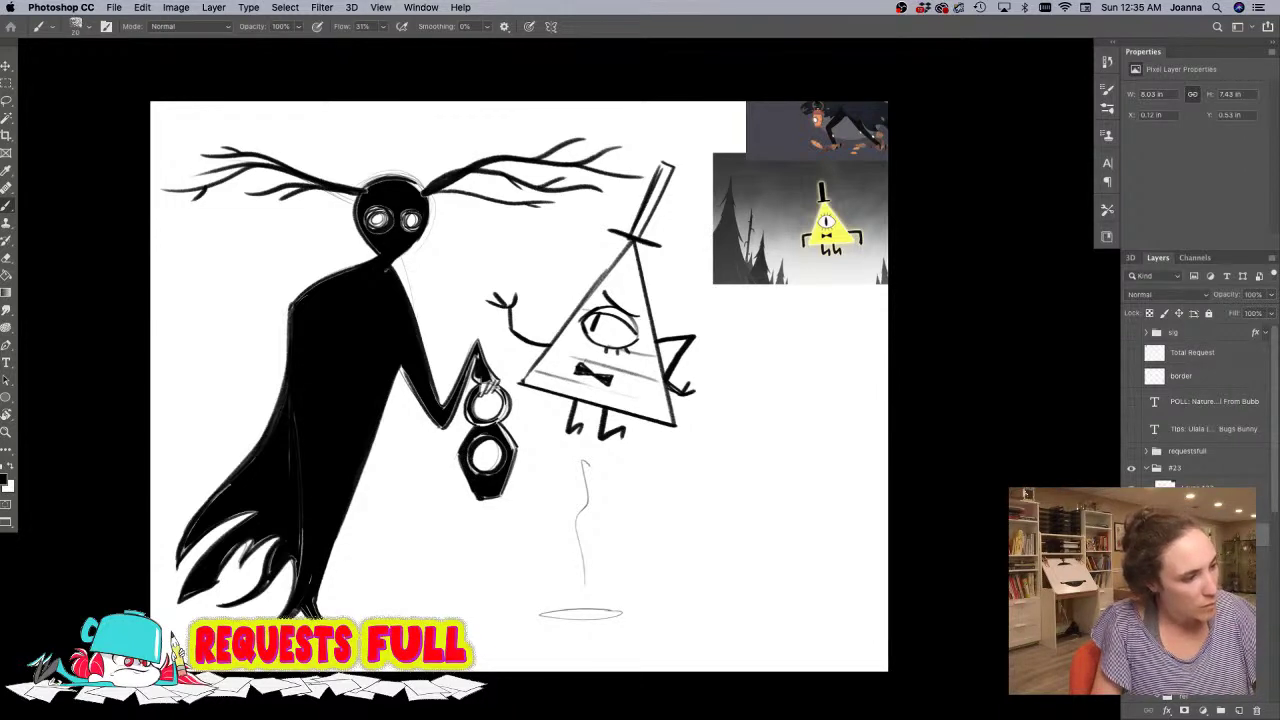
{"action": "left_click_drag", "start_coordinate": [502, 388], "coordinate": [505, 500]}
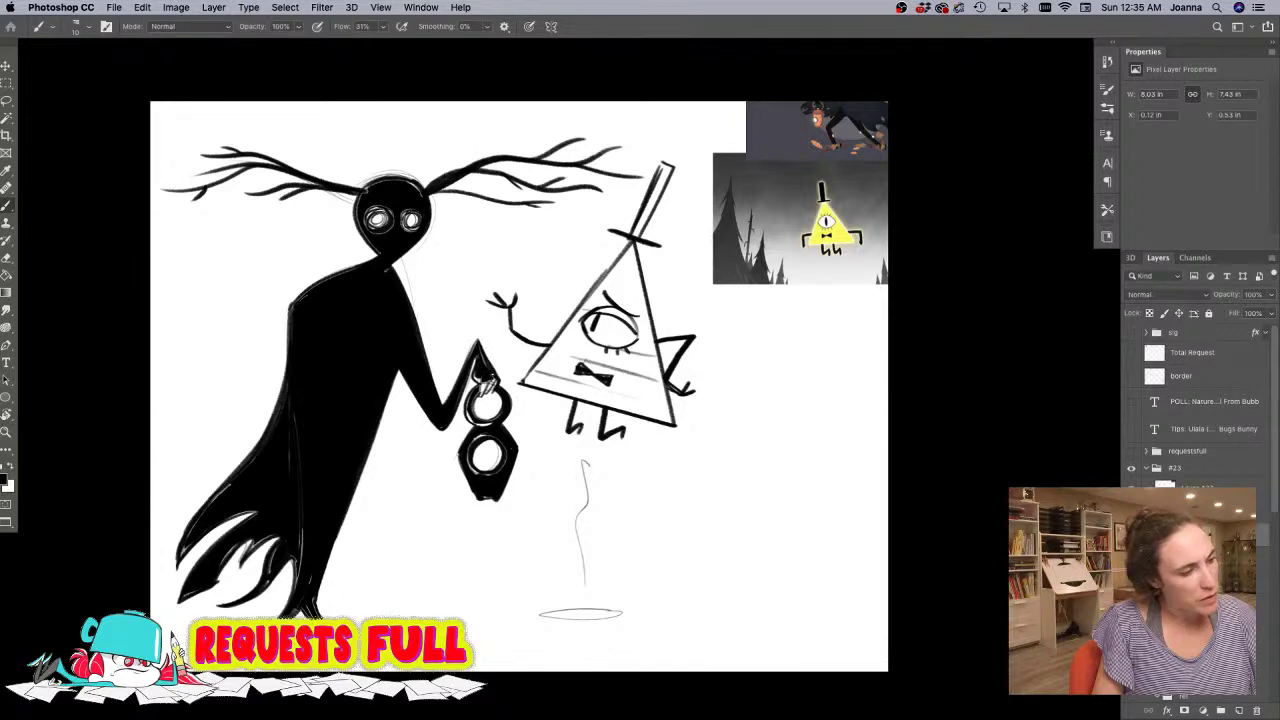
{"action": "mouse_move", "coordinate": [493, 379]}
{"action": "left_mouse_down"}
{"action": "mouse_move", "coordinate": [470, 405]}
{"action": "mouse_move", "coordinate": [497, 422]}
{"action": "mouse_move", "coordinate": [470, 468]}
{"action": "mouse_move", "coordinate": [503, 444]}
{"action": "mouse_move", "coordinate": [500, 464]}
{"action": "mouse_move", "coordinate": [476, 445]}
{"action": "mouse_move", "coordinate": [499, 444]}
{"action": "left_mouse_up"}
{"action": "key", "text": "]"}
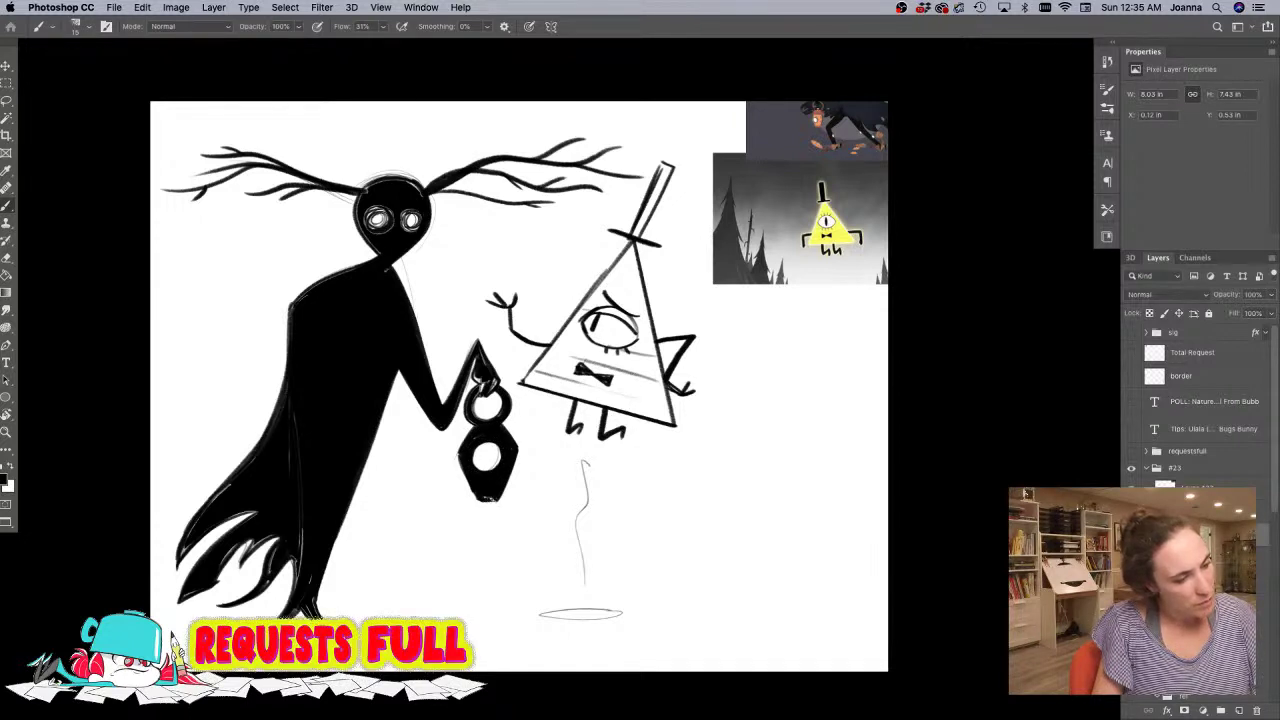
{"action": "left_click_drag", "start_coordinate": [481, 499], "coordinate": [498, 497]}
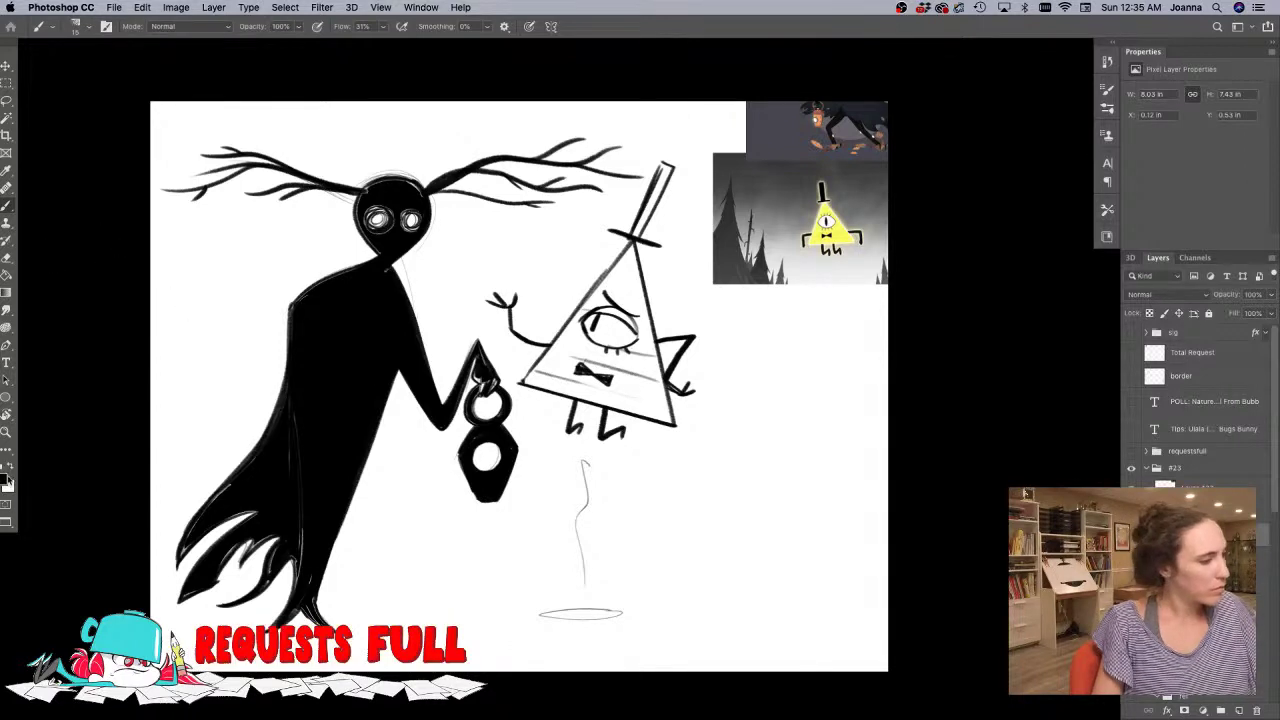
- Paint the Beast's eyes solid white and enlarge the lantern's round opening with white
{"action": "key", "text": "bracketright"}
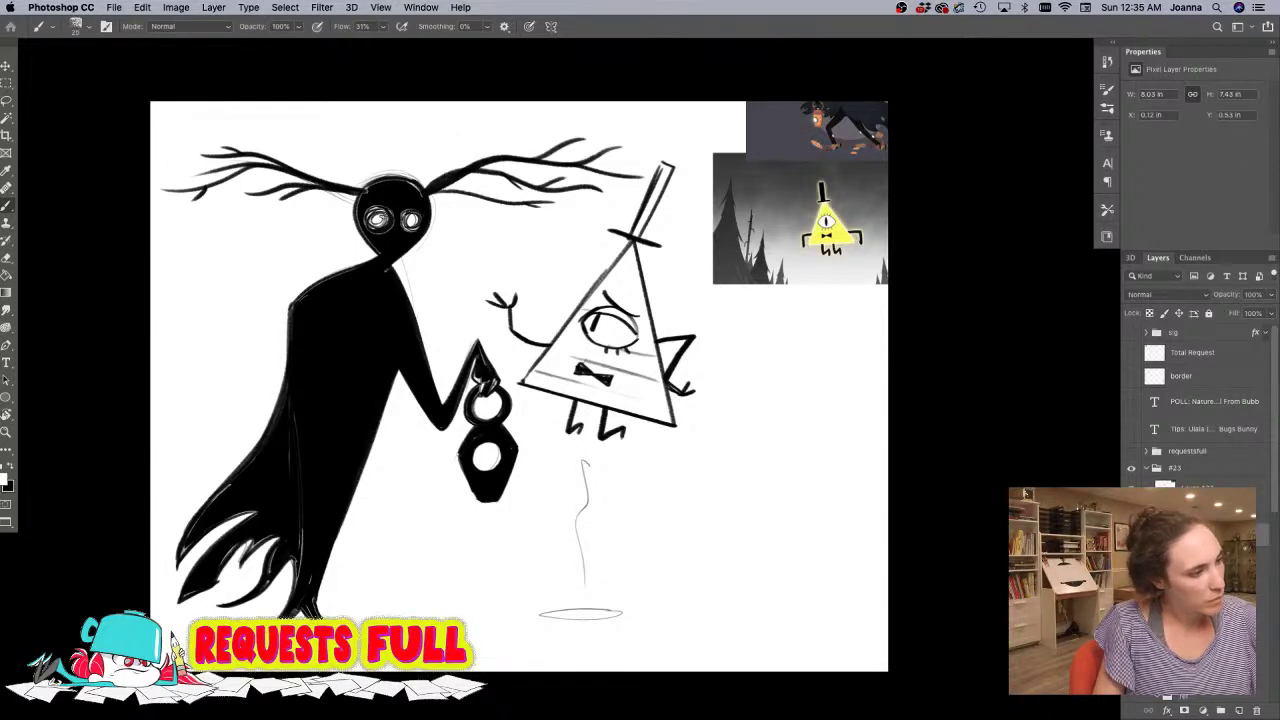
{"action": "key", "text": "bracketright"}
{"action": "left_click_drag", "start_coordinate": [377, 217], "coordinate": [414, 216]}
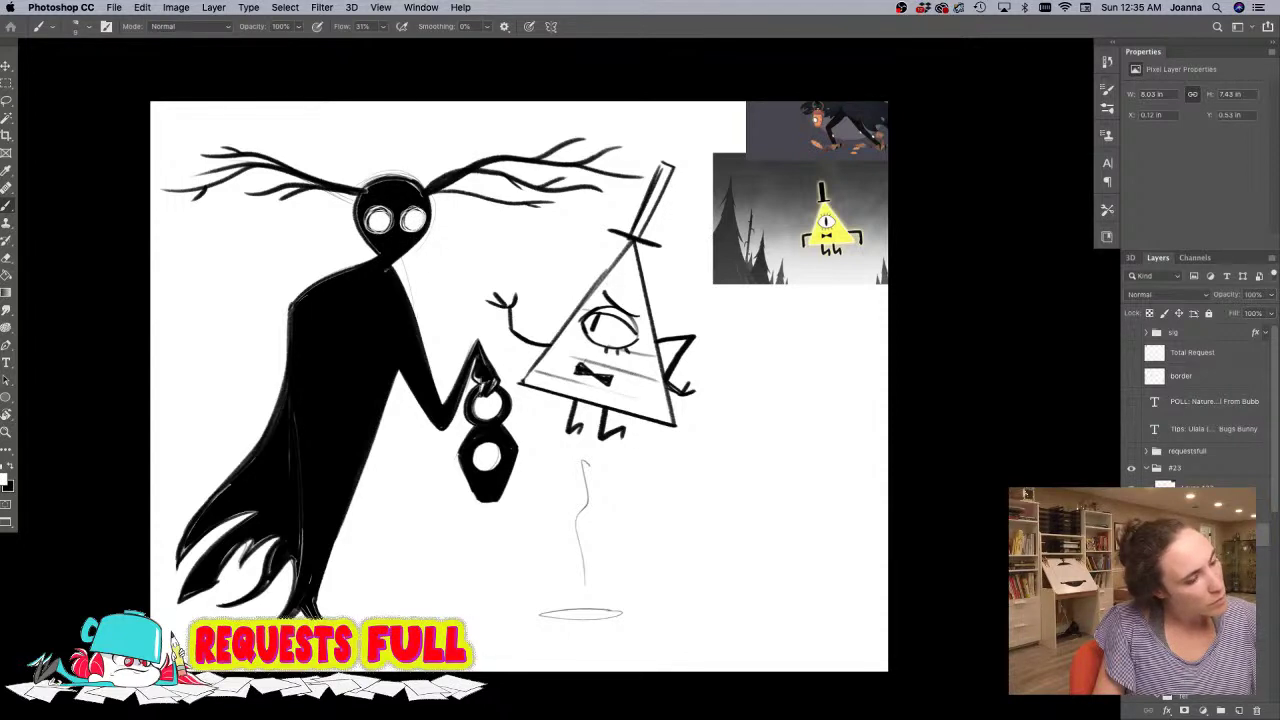
{"action": "key", "text": "bracketright"}
{"action": "key", "text": "bracketright"}
{"action": "key", "text": "bracketright"}
{"action": "mouse_move", "coordinate": [498, 455]}
{"action": "left_mouse_down"}
{"action": "mouse_move", "coordinate": [480, 470]}
{"action": "mouse_move", "coordinate": [502, 460]}
{"action": "mouse_move", "coordinate": [480, 445]}
{"action": "mouse_move", "coordinate": [498, 441]}
{"action": "mouse_move", "coordinate": [494, 469]}
{"action": "left_mouse_up"}
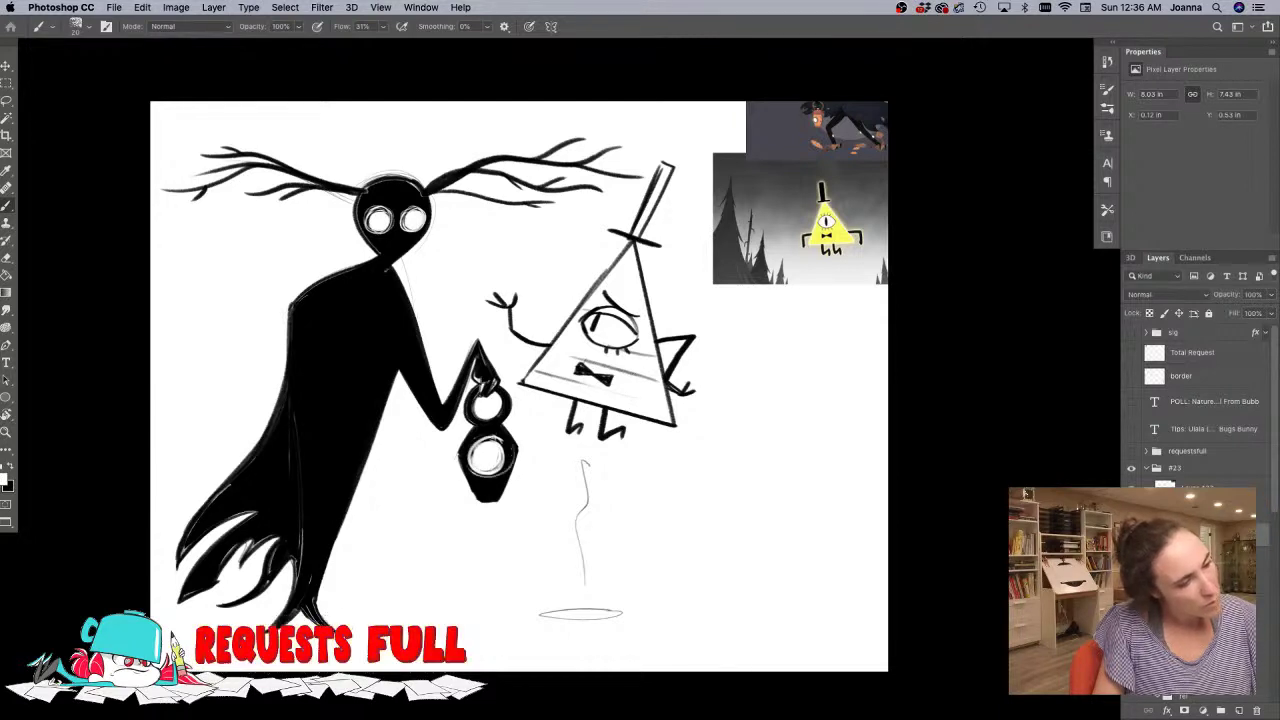
- Draw thin black light rays radiating from both sides of the lantern with a smaller brush
{"action": "key", "text": "bracketleft"}
{"action": "key", "text": "bracketleft"}
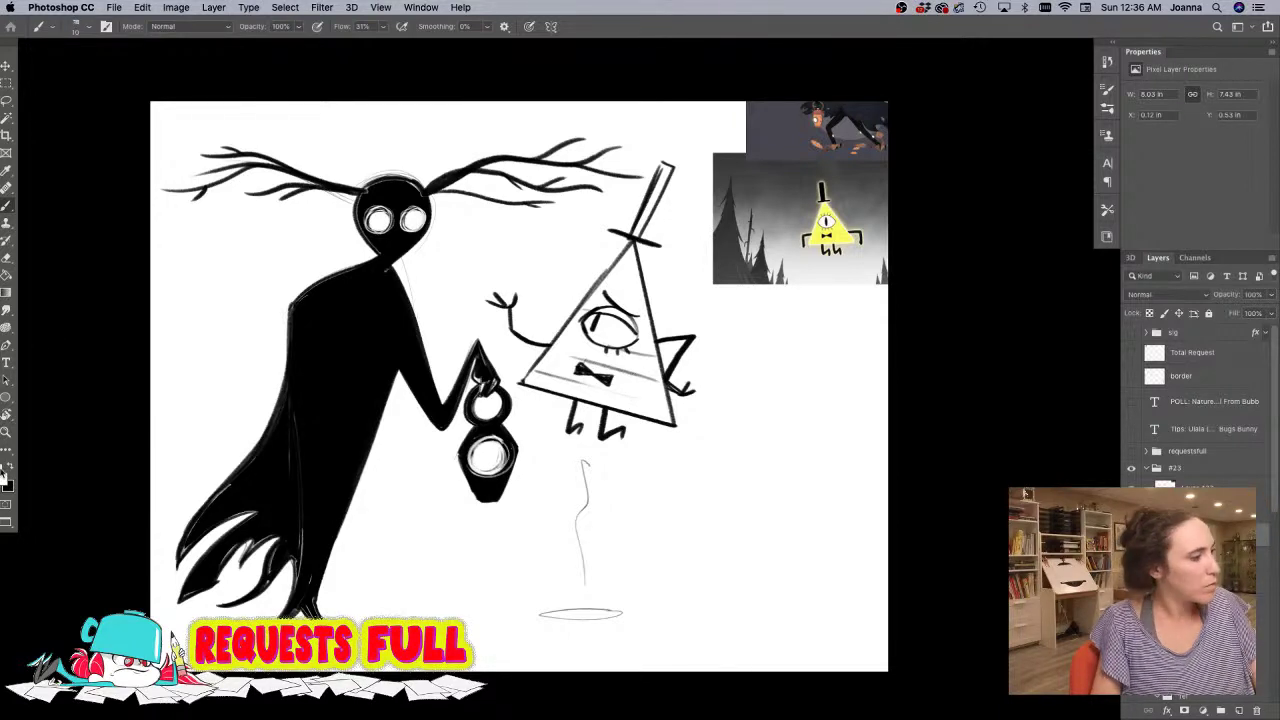
{"action": "left_click_drag", "start_coordinate": [519, 443], "coordinate": [555, 425]}
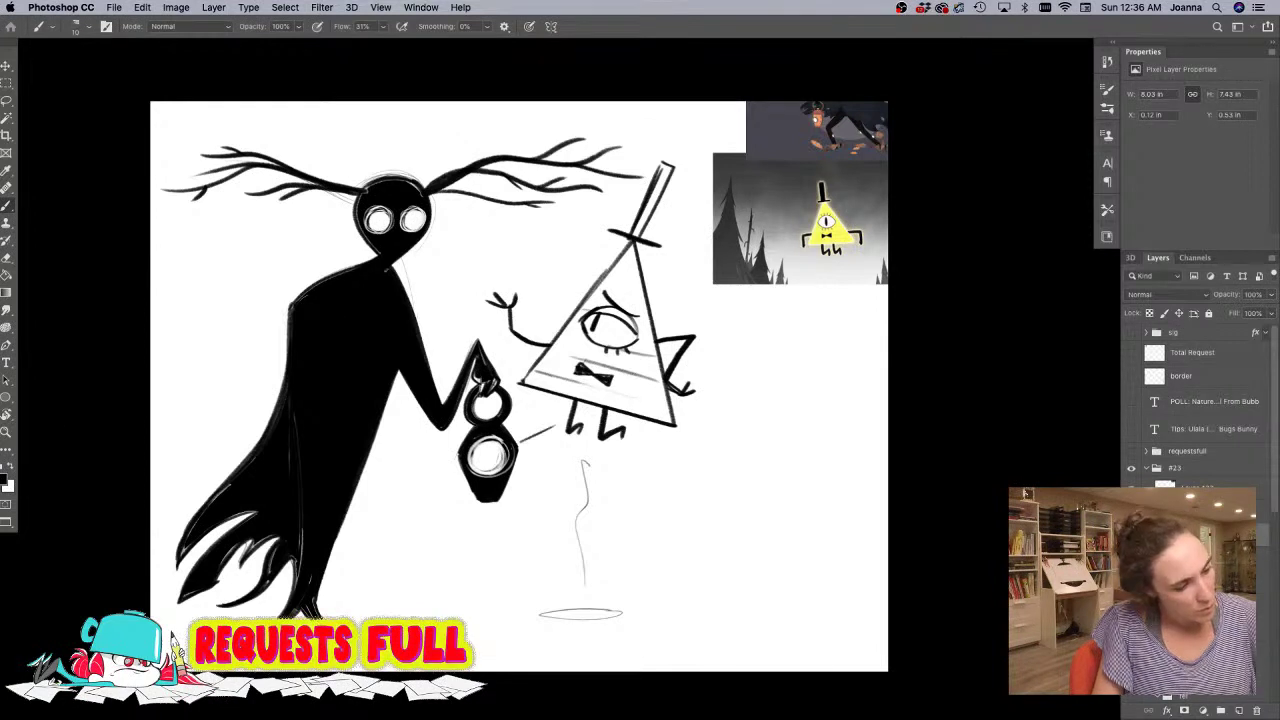
{"action": "left_click_drag", "start_coordinate": [455, 448], "coordinate": [405, 437]}
{"action": "left_click_drag", "start_coordinate": [452, 478], "coordinate": [435, 490]}
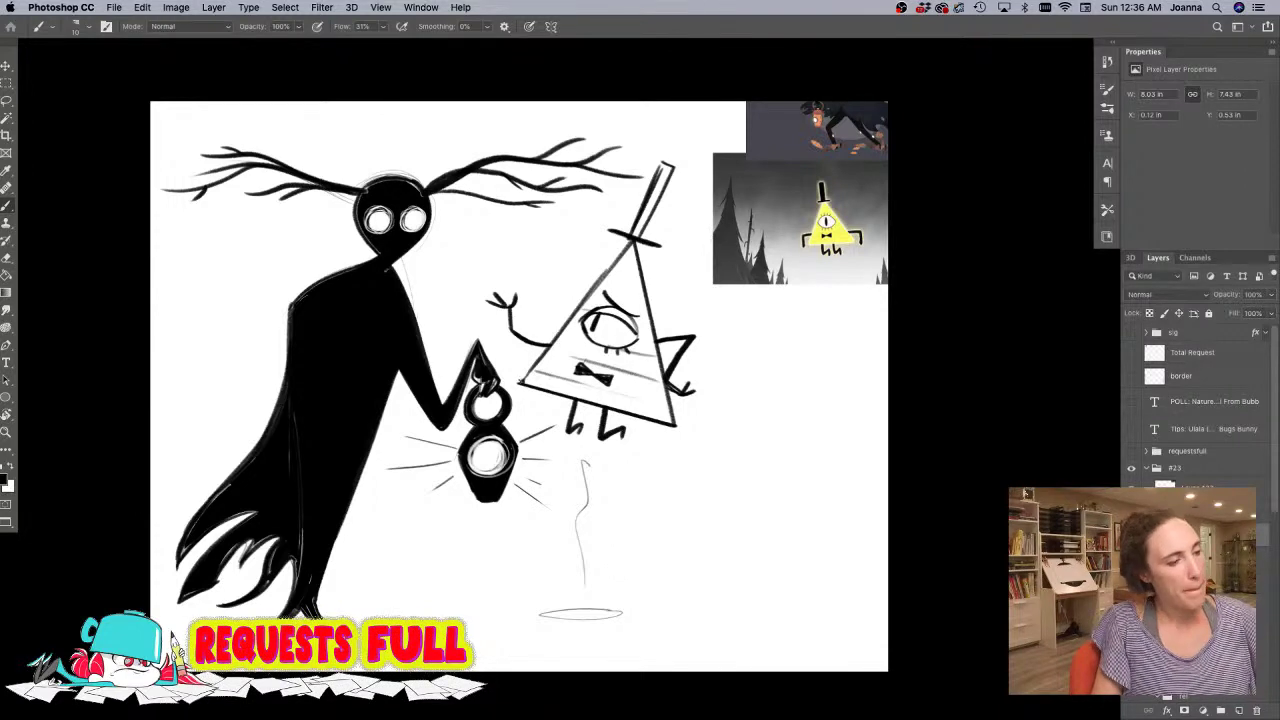
{"action": "left_click_drag", "start_coordinate": [288, 468], "coordinate": [238, 465]}
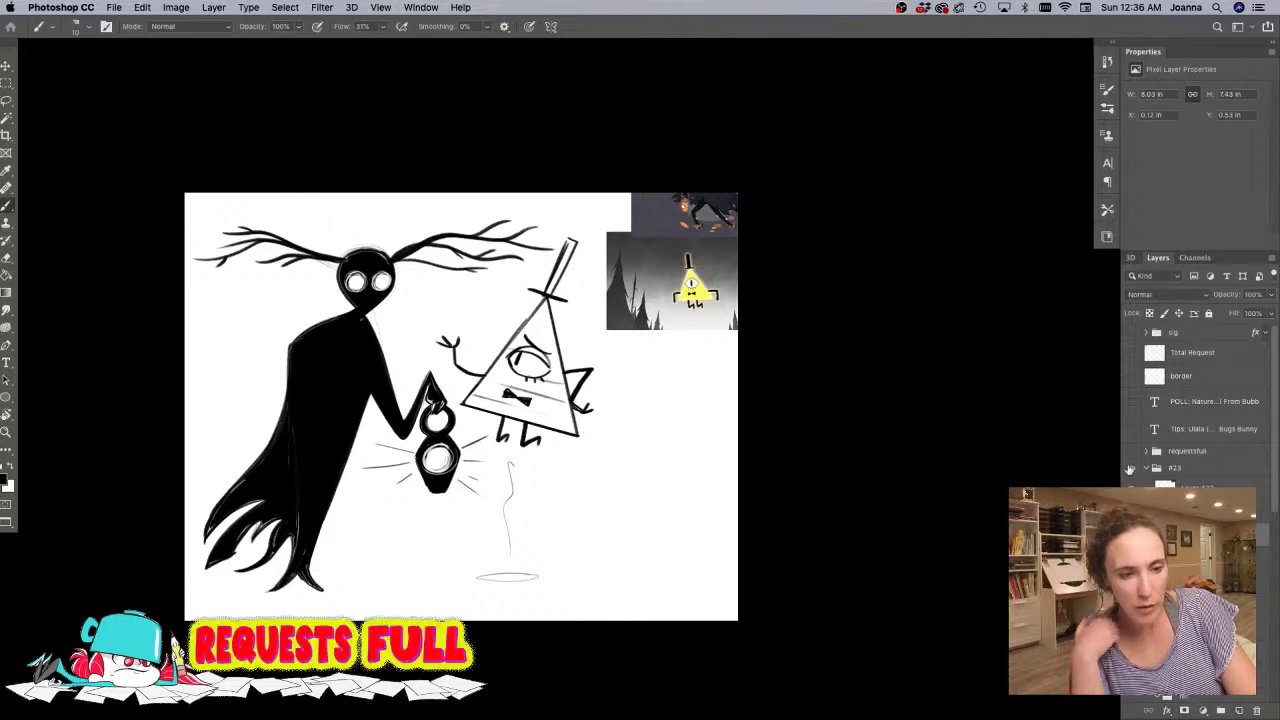
- Move the two reference picture layers out from above the Bill and Beast drawing into the lower reference group and hide it
{"action": "left_click", "coordinate": [1198, 488]}
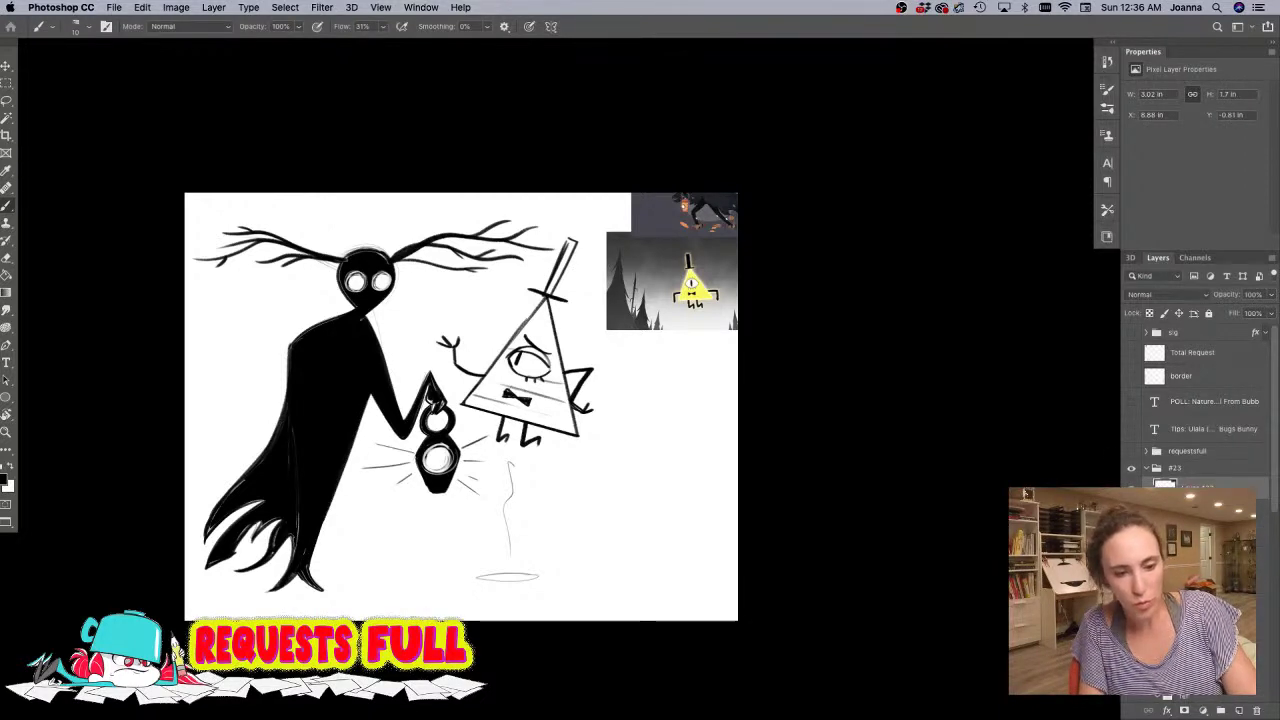
{"action": "left_click", "coordinate": [1200, 511], "text": "shift"}
{"action": "scroll", "coordinate": [1271, 486], "scroll_direction": "down", "scroll_amount": 3}
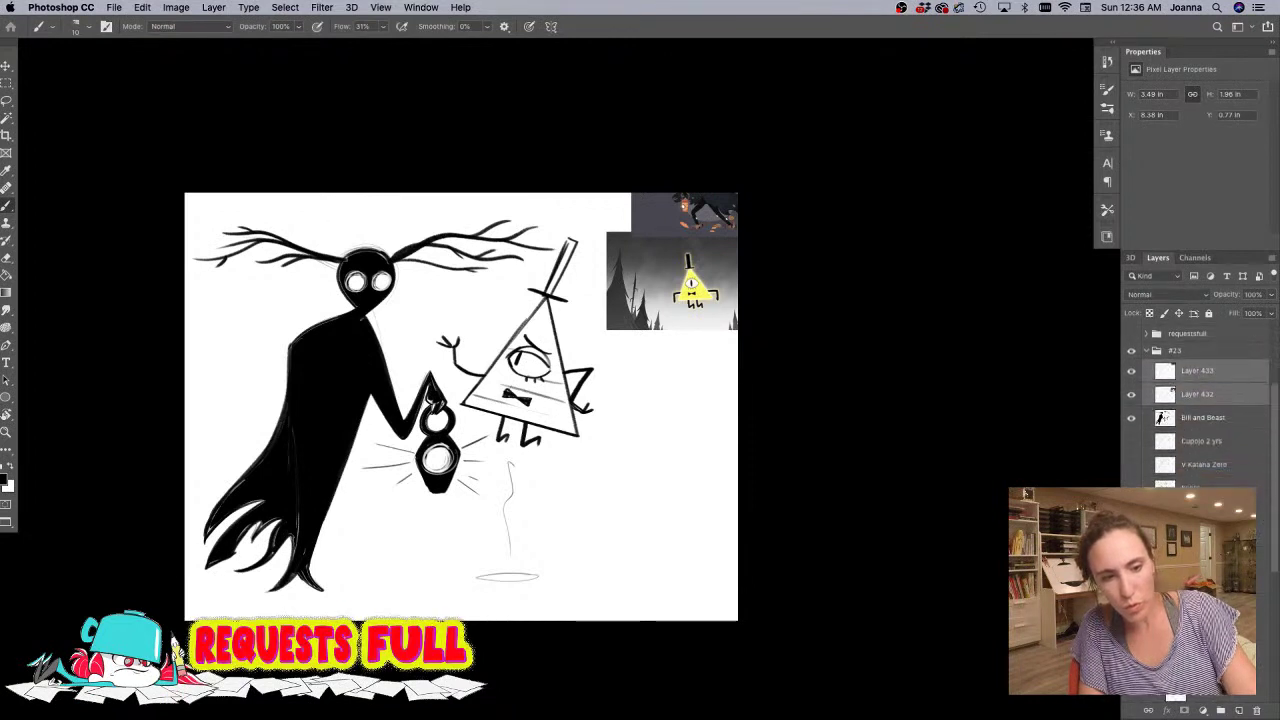
{"action": "left_click_drag", "start_coordinate": [1168, 397], "coordinate": [1257, 710]}
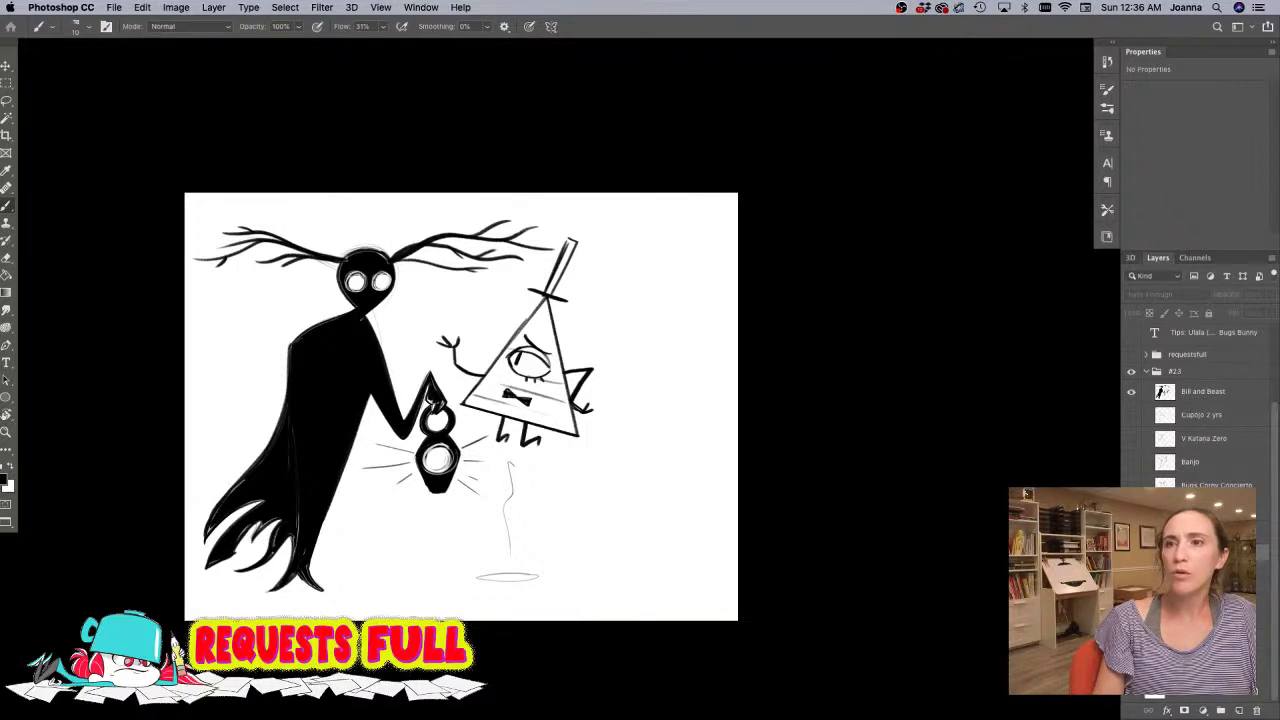
{"action": "key", "text": "Tab"}
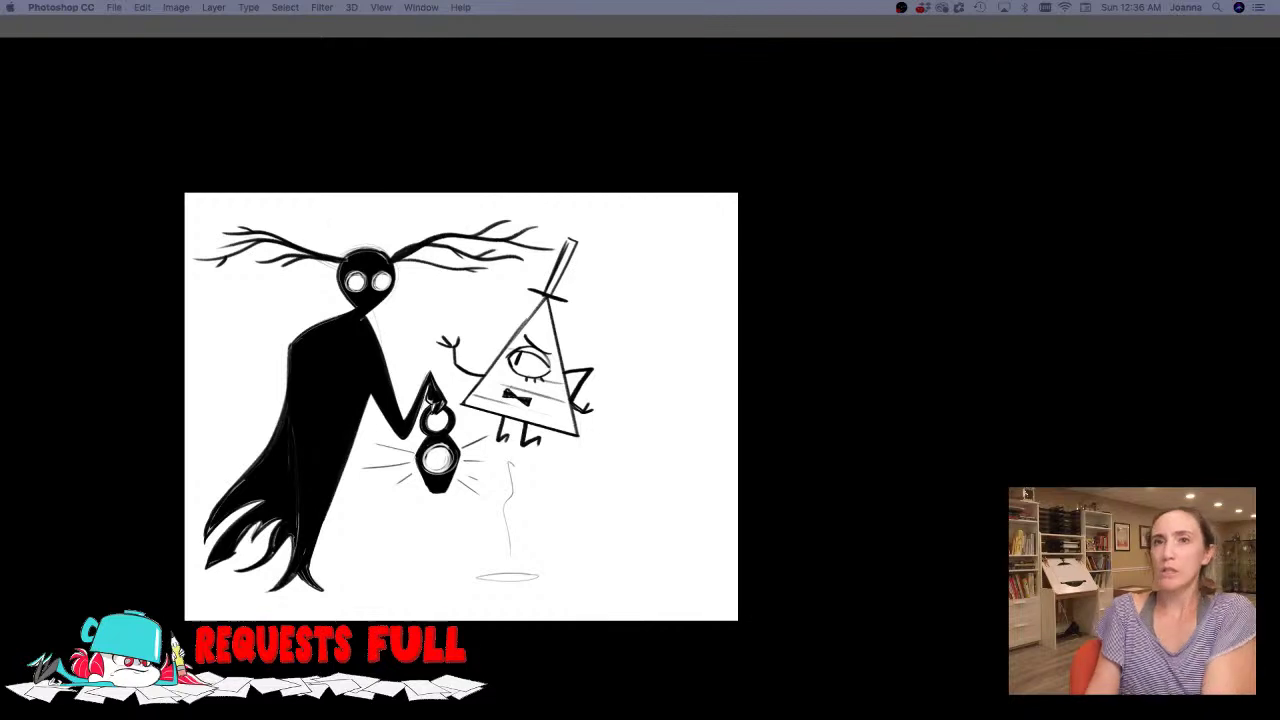
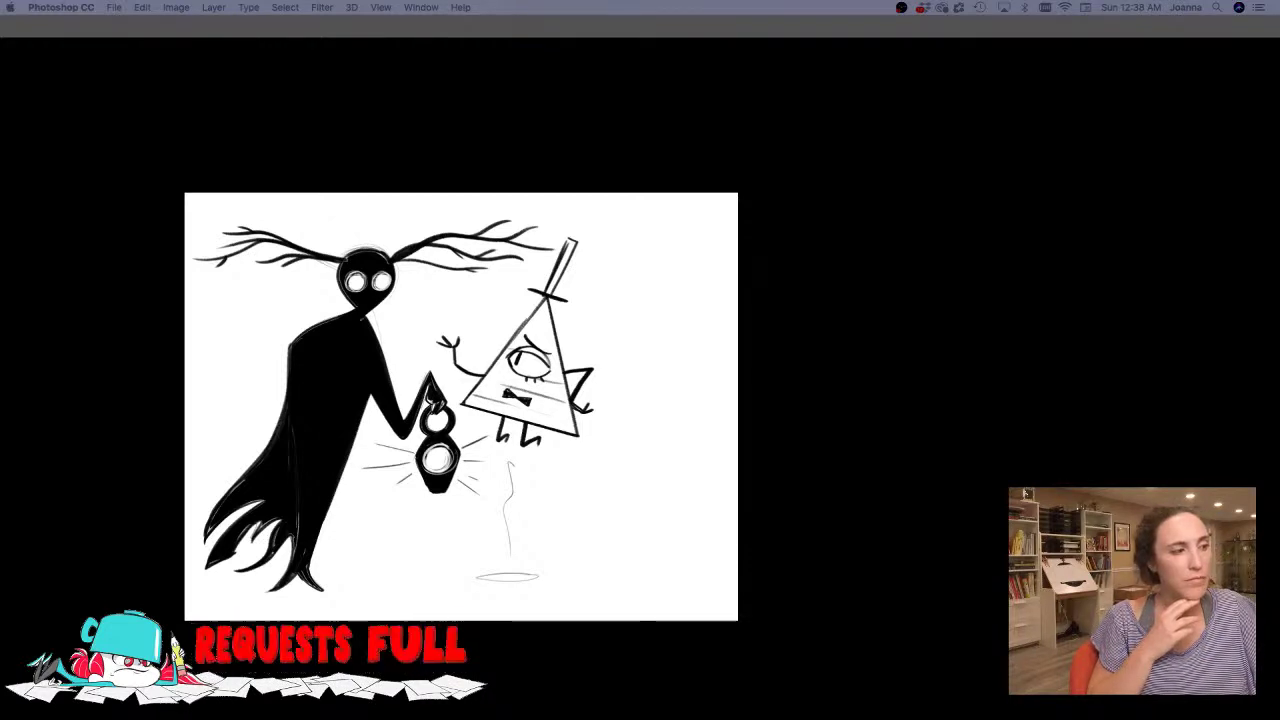
- Brush black on the Bill and Beast layer to fill out the Beast's cloak edge and root-like feet
{"action": "key", "text": "Tab"}
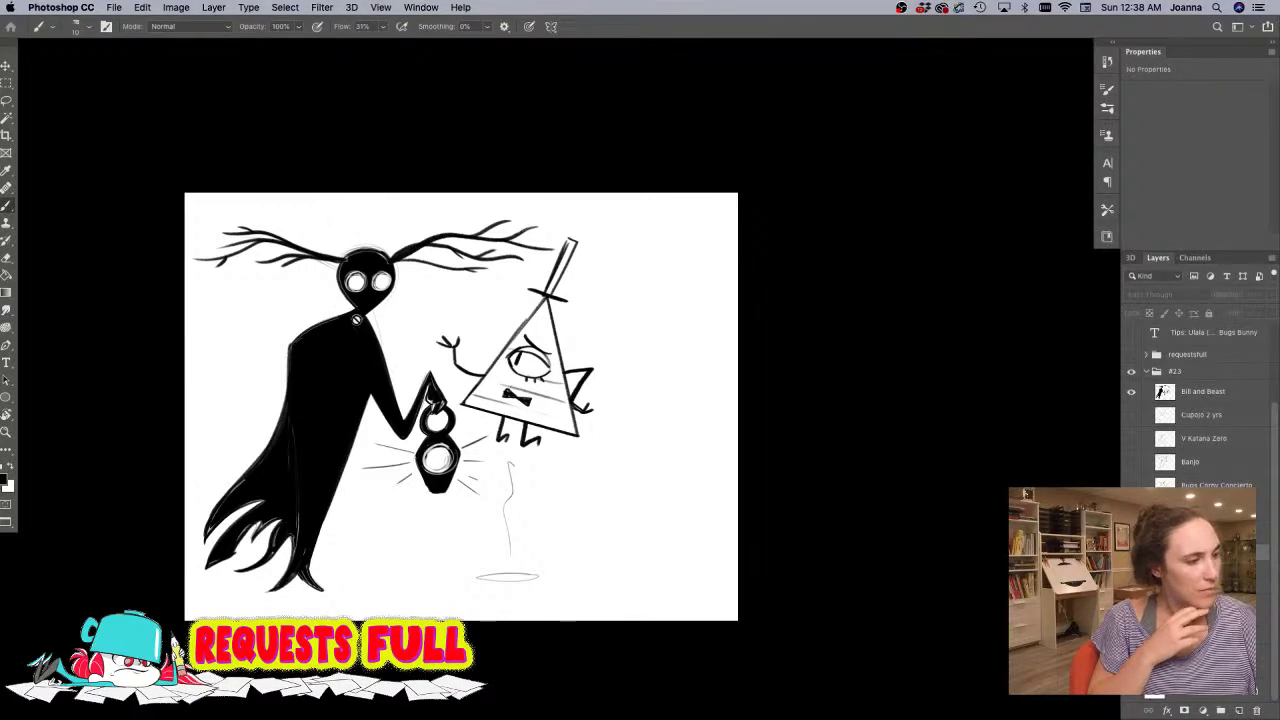
{"action": "left_click", "coordinate": [1163, 391]}
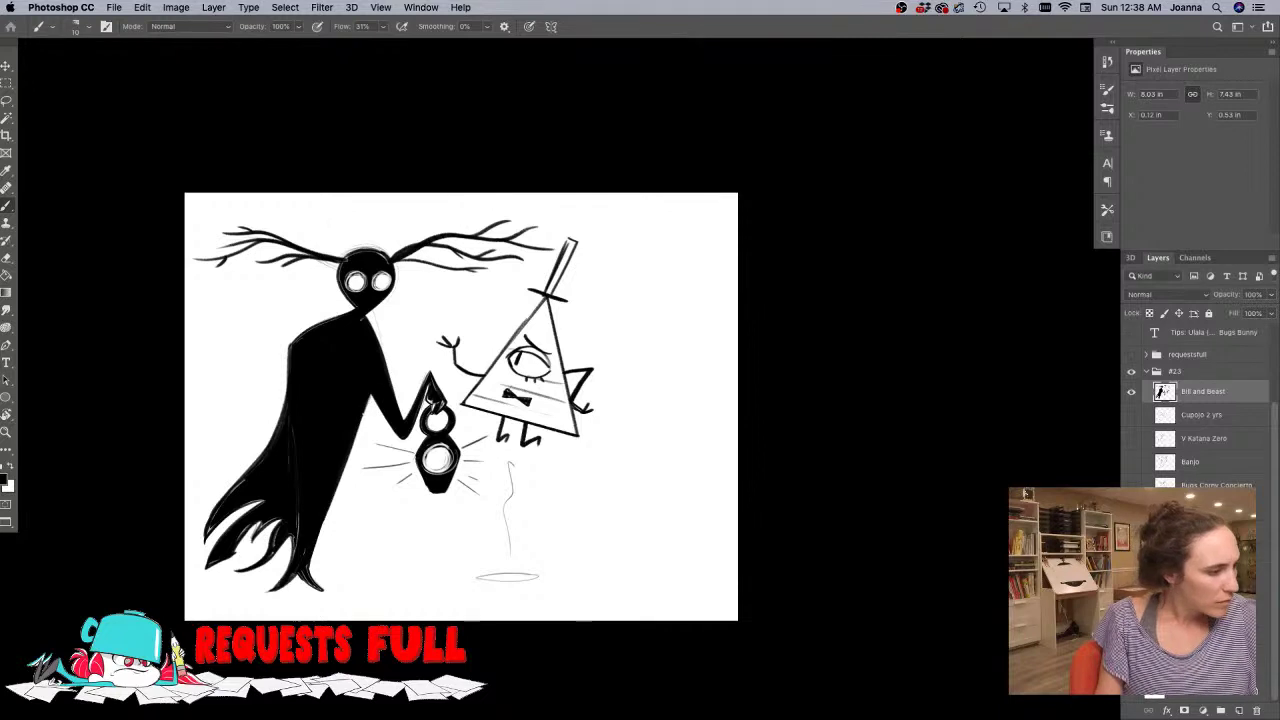
{"action": "left_click_drag", "start_coordinate": [370, 396], "coordinate": [322, 532]}
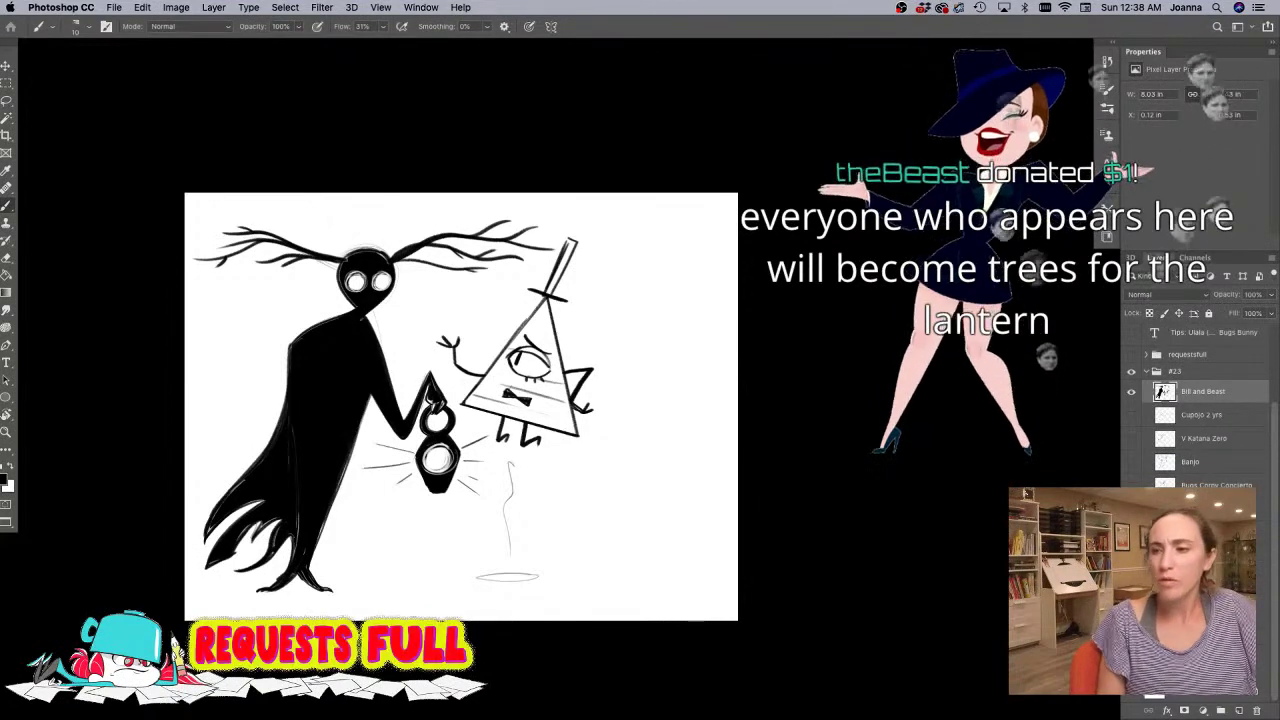
{"action": "key", "text": "super+Tab"}
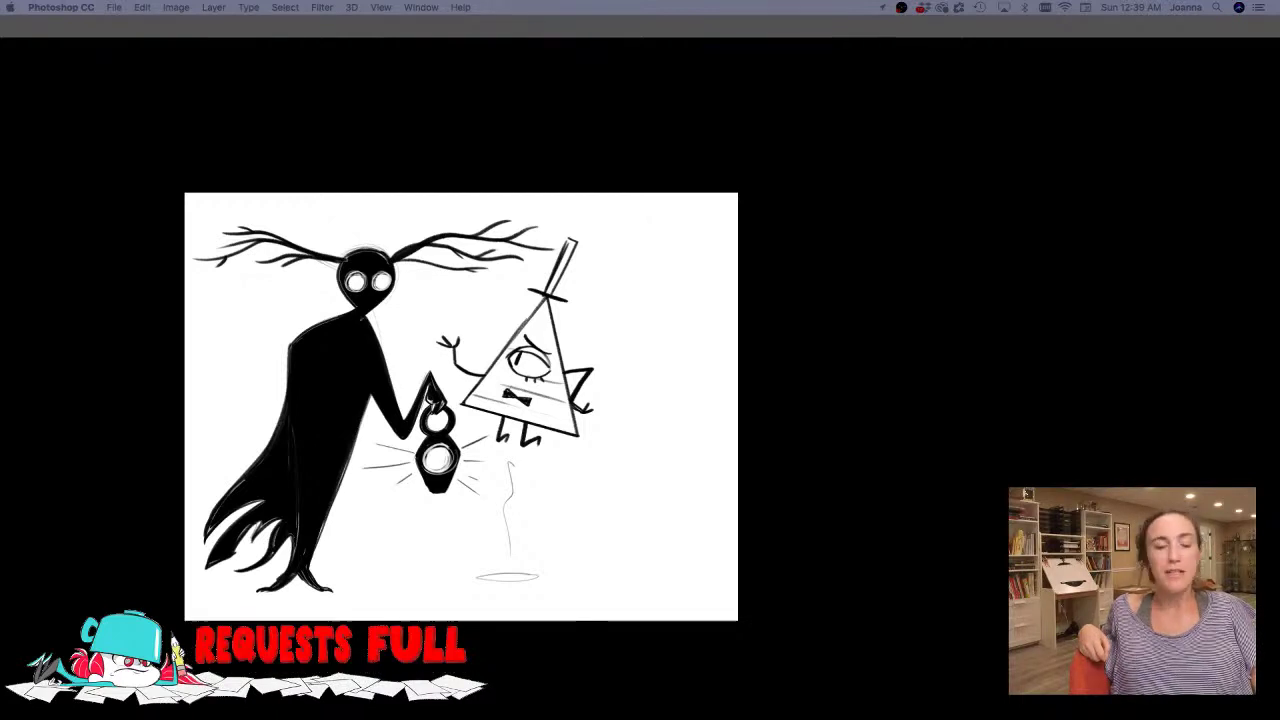
{"action": "key", "text": "Tab"}
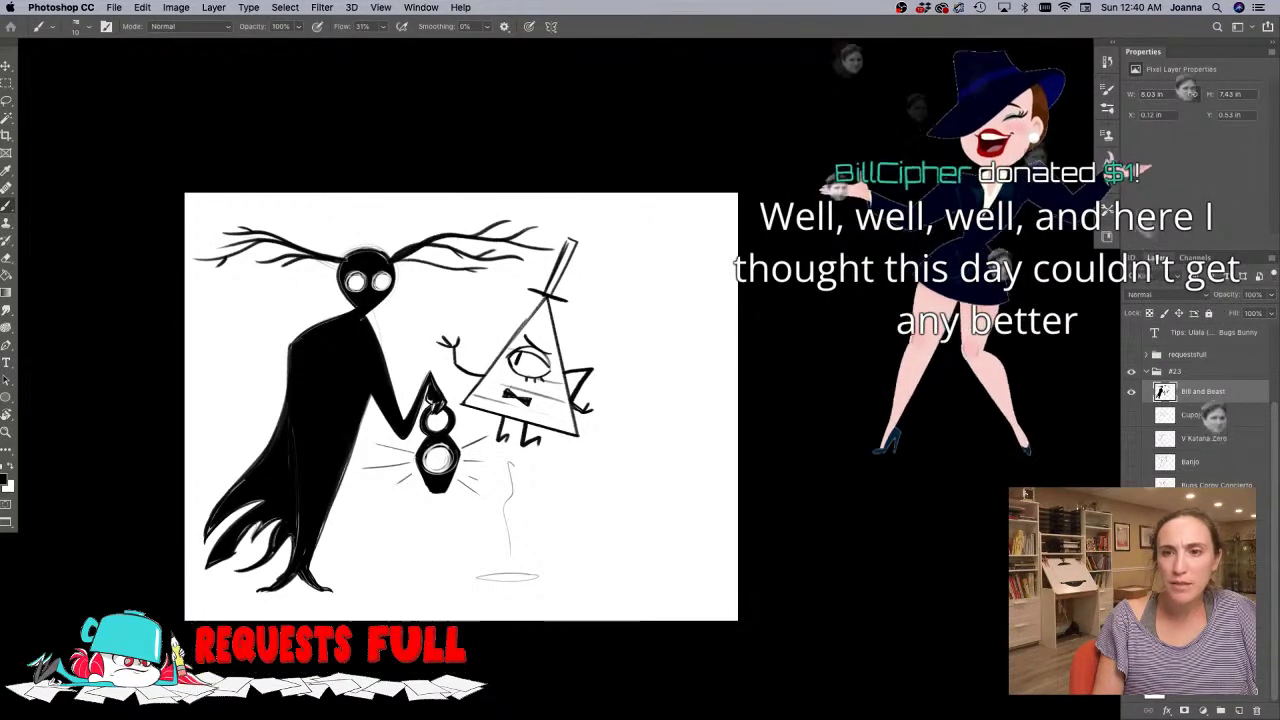
{"action": "key", "text": "Tab"}
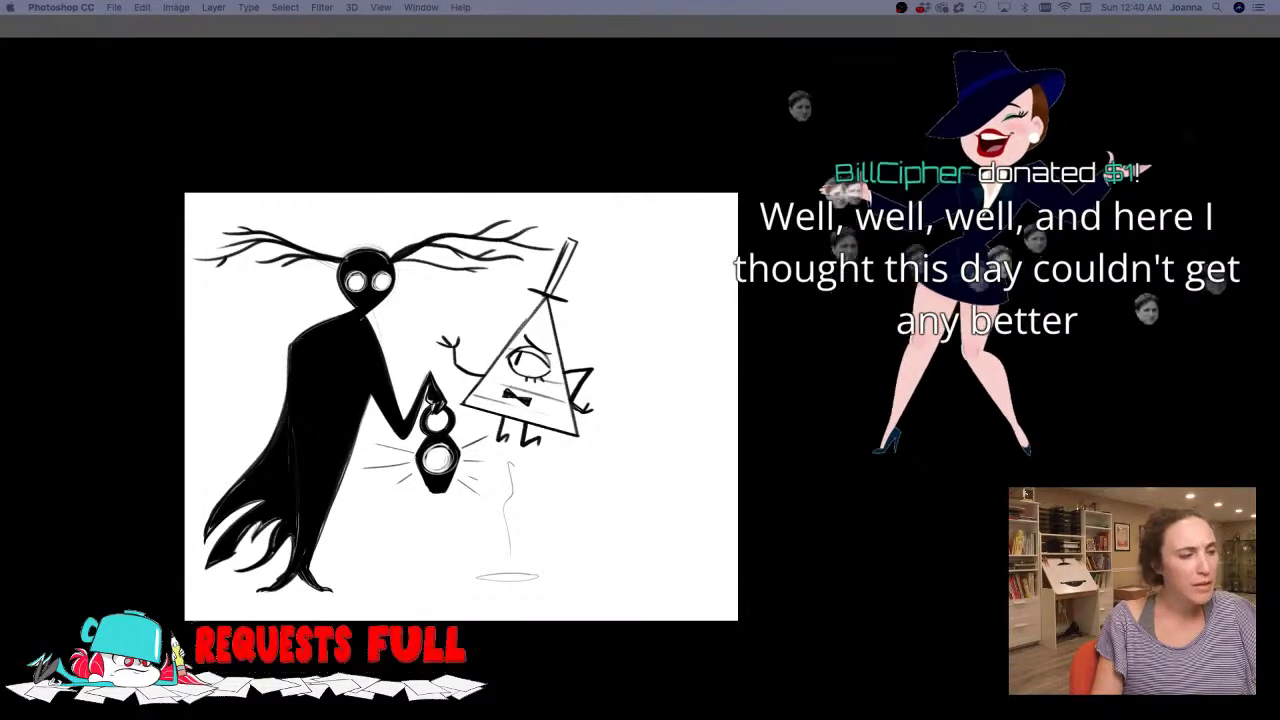
{"action": "key", "text": "Tab"}
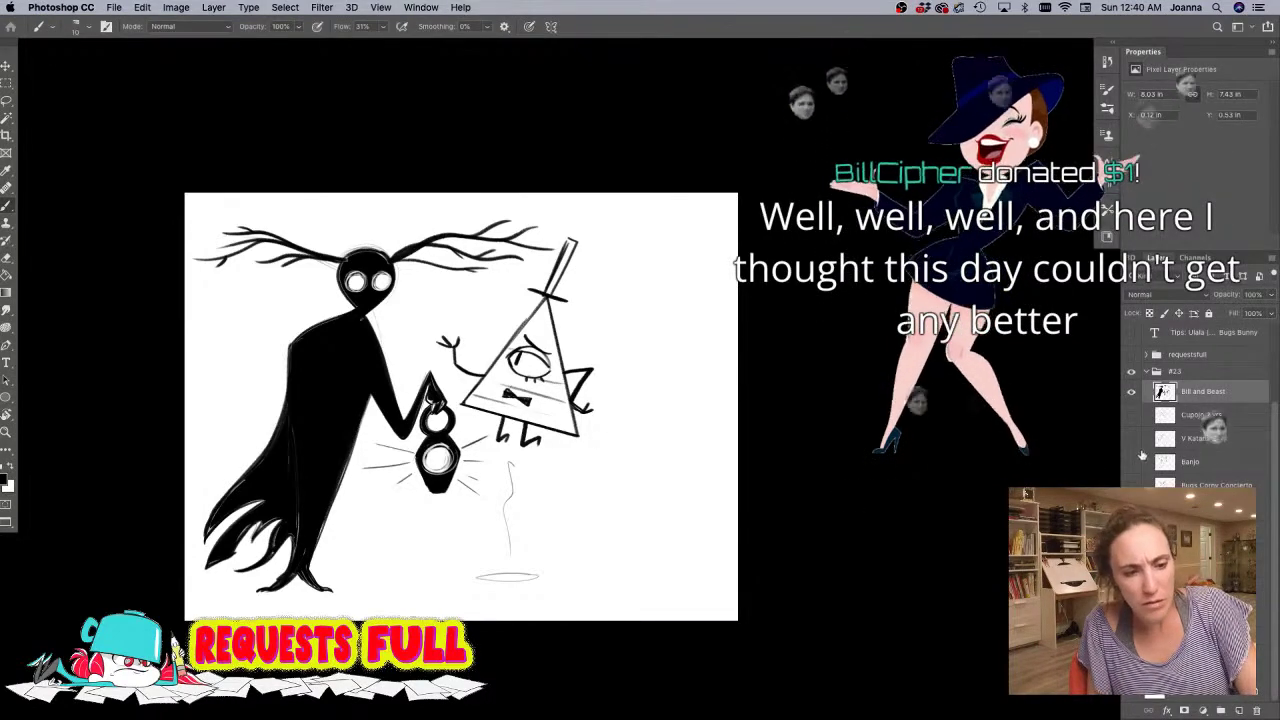
- Show the Tips request list alone by revealing its text layer and hiding group #23, and ready the Type tool
{"action": "left_click", "coordinate": [1131, 590]}
{"action": "left_click", "coordinate": [1200, 552]}
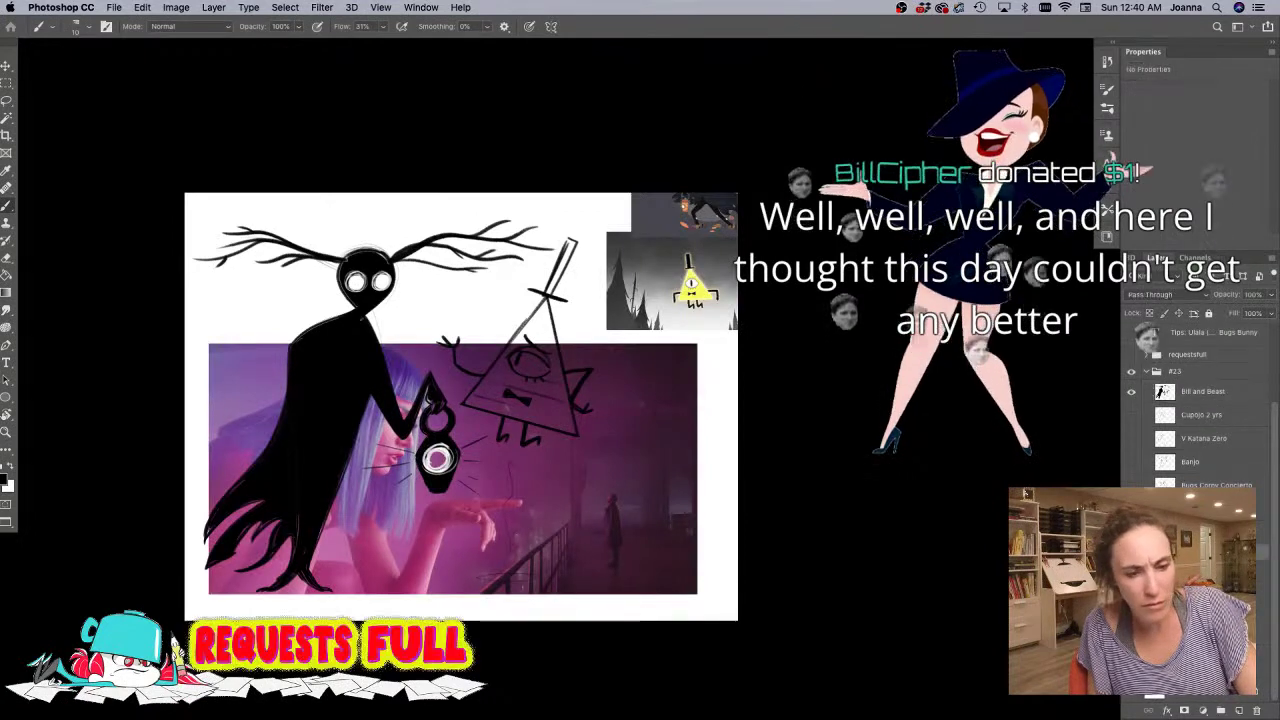
{"action": "left_click", "coordinate": [1132, 334]}
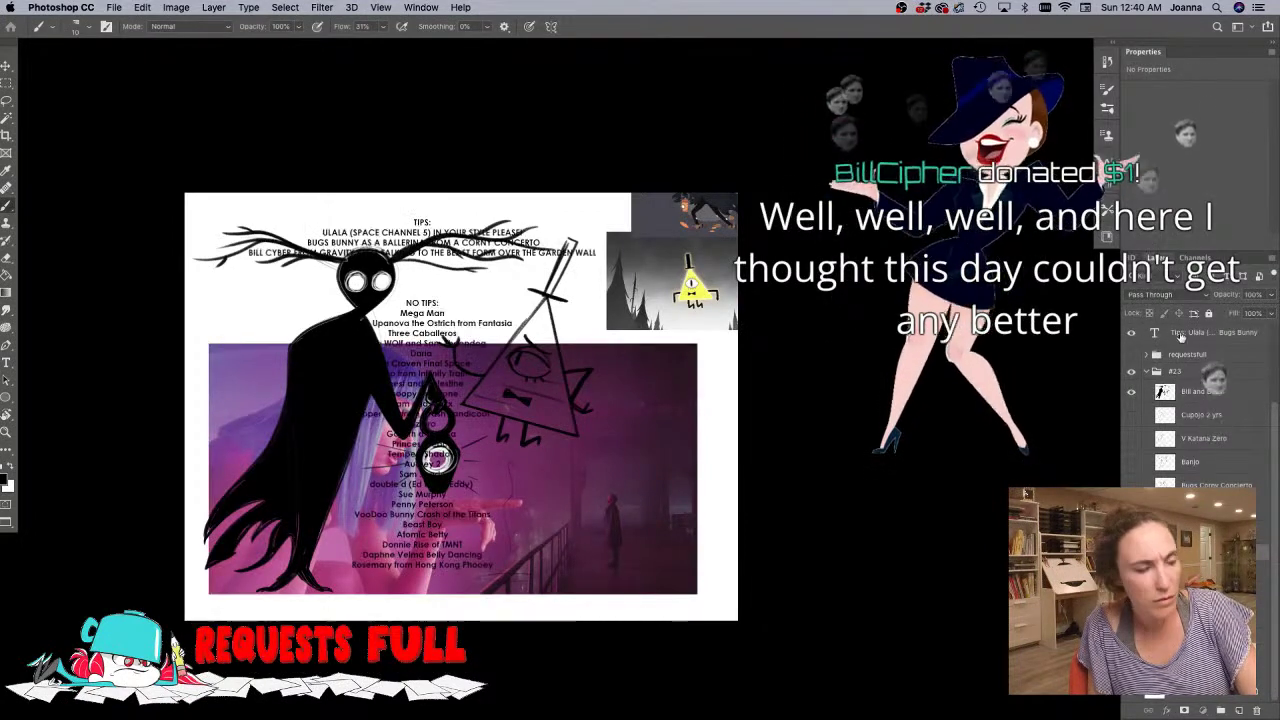
{"action": "left_click", "coordinate": [1180, 338]}
{"action": "left_click", "coordinate": [1131, 377]}
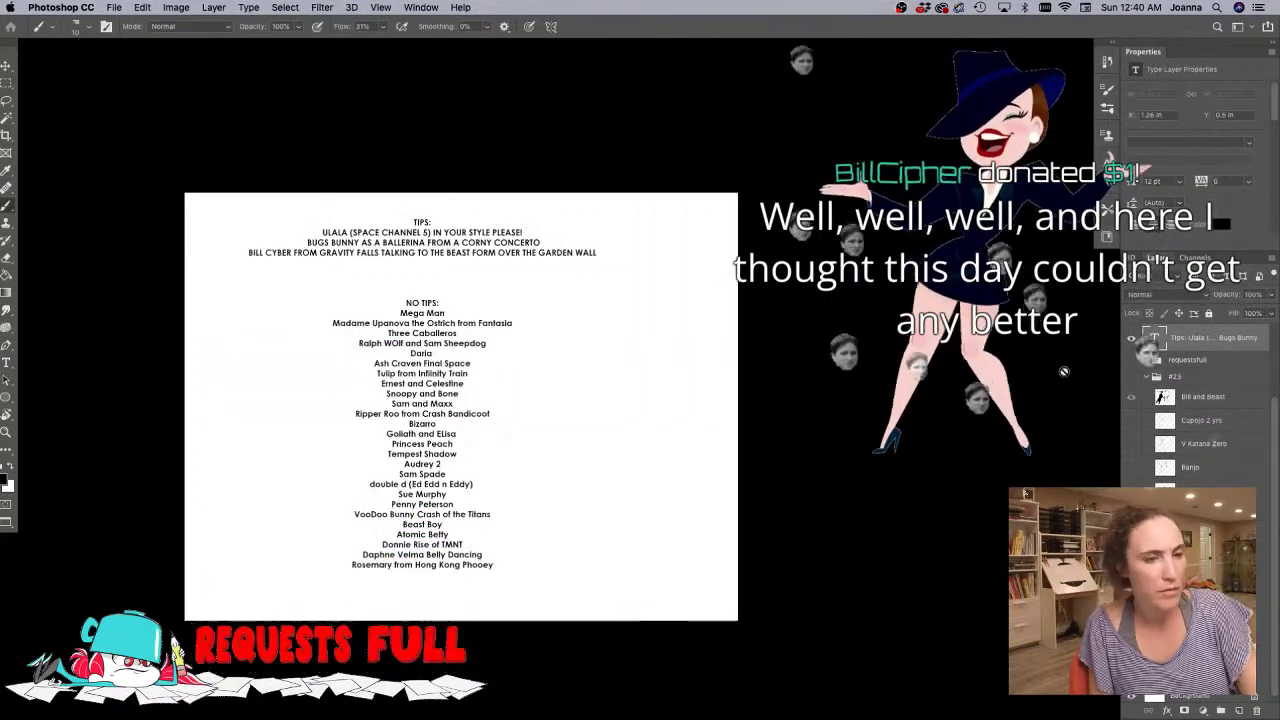
{"action": "key", "text": "t"}
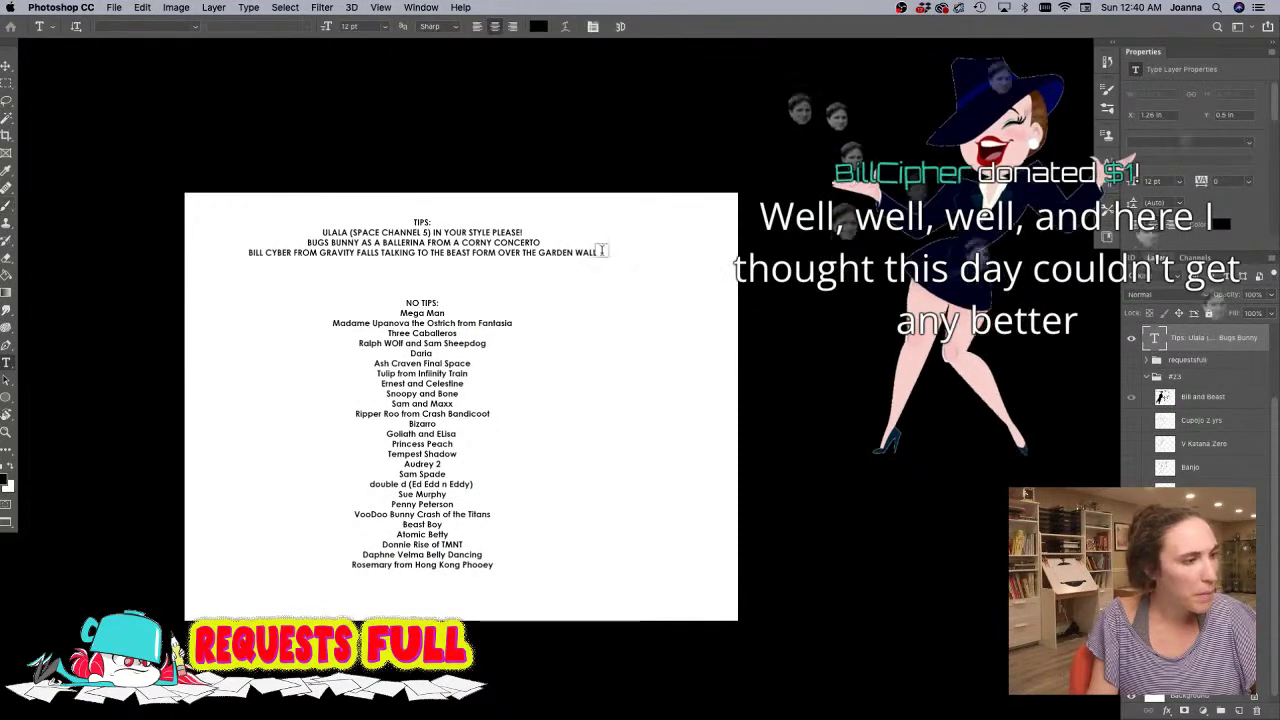
{"action": "left_click_drag", "start_coordinate": [597, 253], "coordinate": [231, 226]}
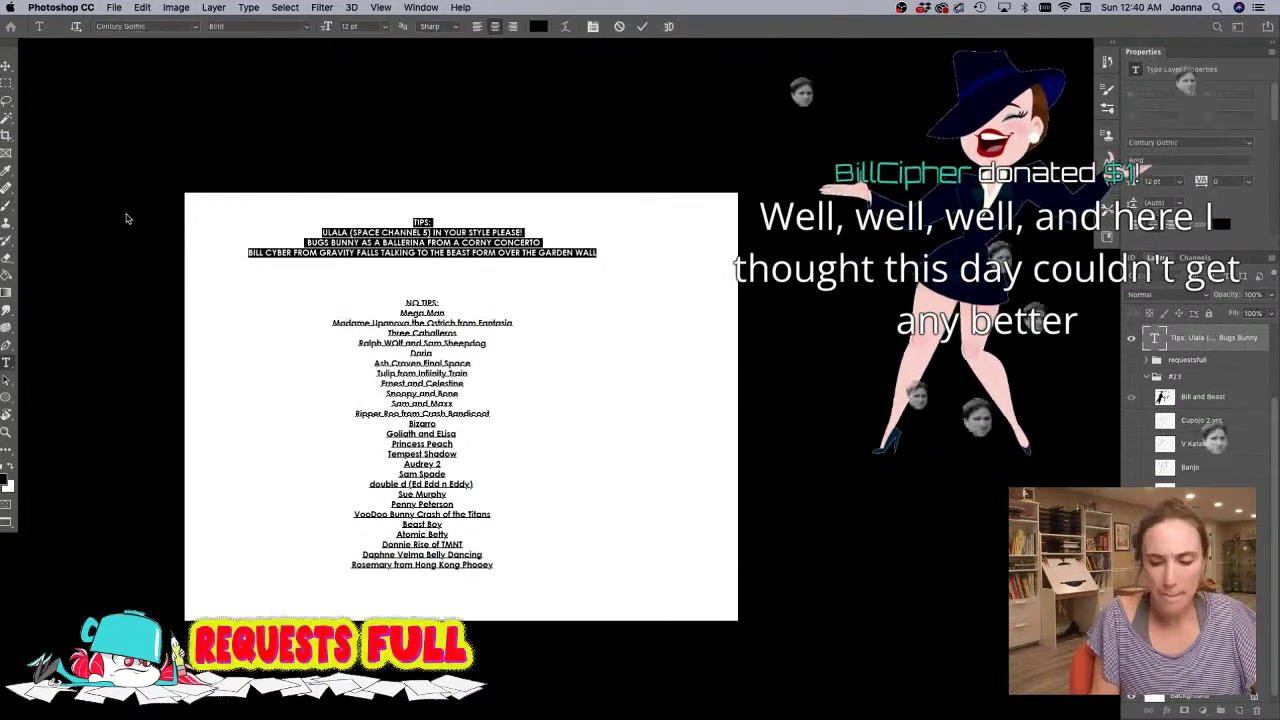
{"action": "type", "text": "FOUR ARMED EVIL GRIMACE DRINKING TWO SODAS AT ONCE."}
{"action": "key", "text": "super+z"}
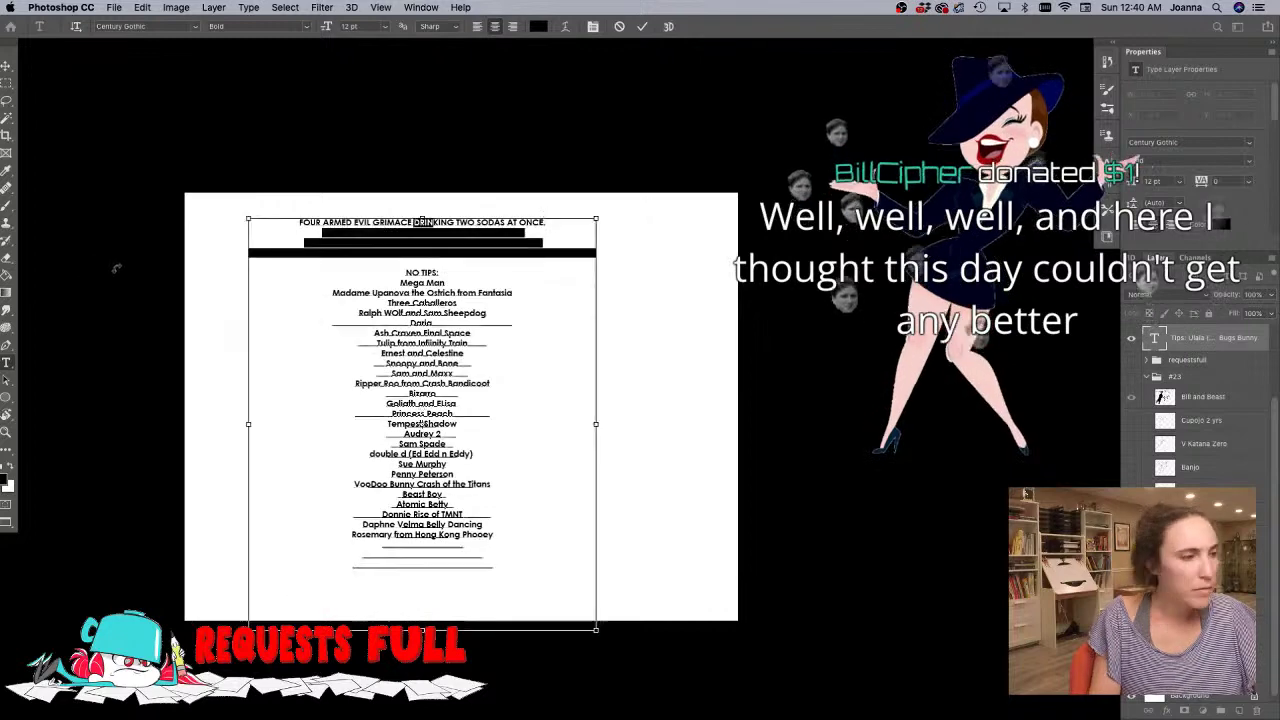
- Replace the three requests under TIPS with "FOUR ARMED EVIL GRIMACE DRINKING TWO SODAS AT ONCE."
{"action": "left_click", "coordinate": [360, 286]}
{"action": "left_click_drag", "start_coordinate": [324, 232], "coordinate": [597, 254]}
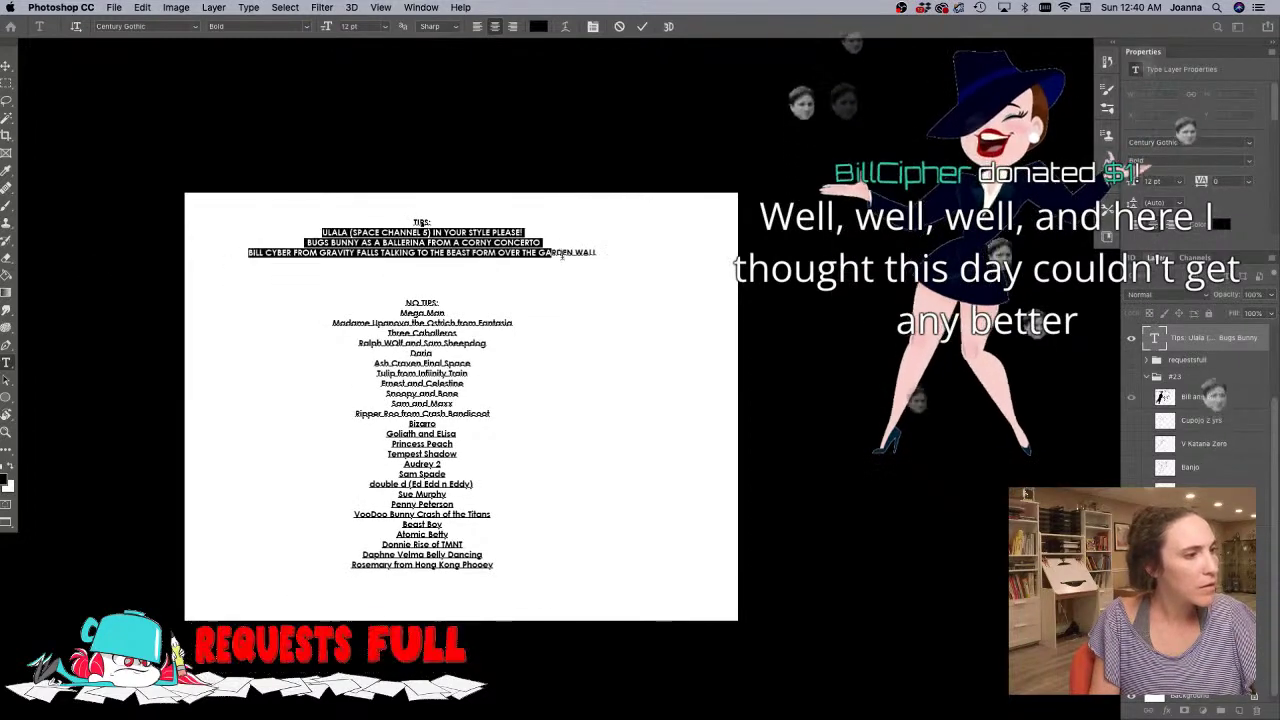
{"action": "key", "text": "BackSpace"}
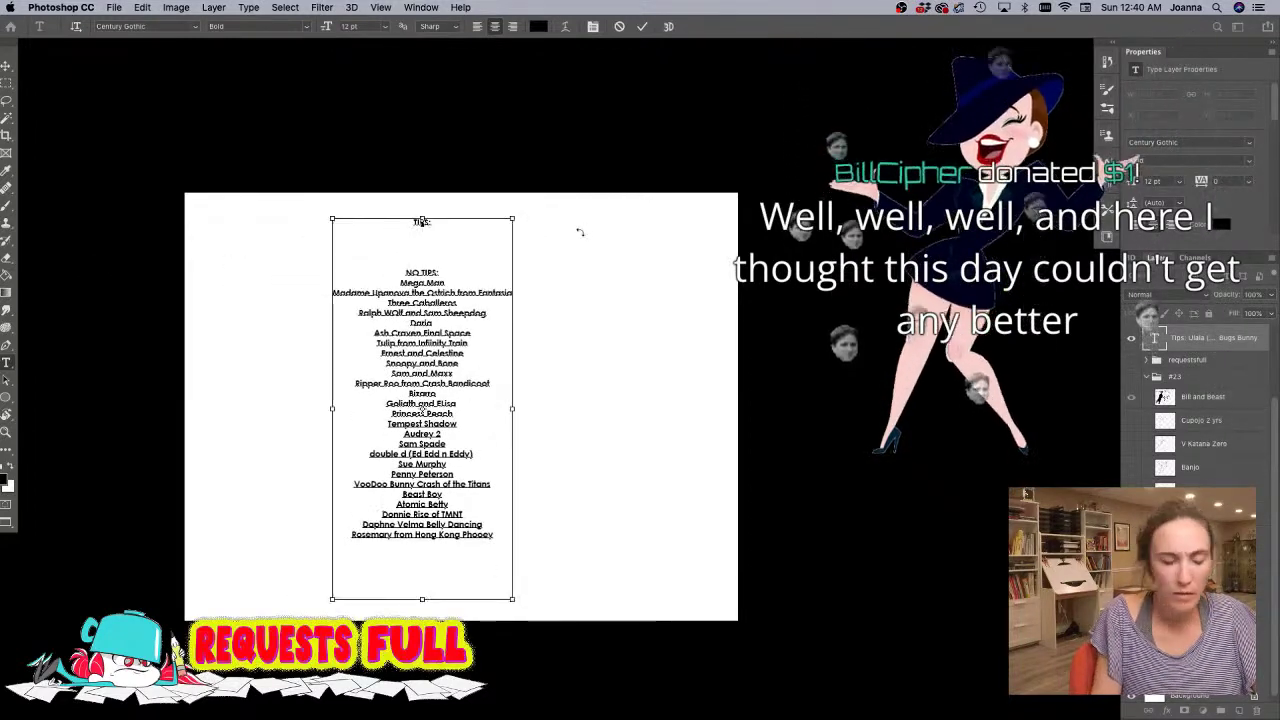
{"action": "type", "text": "FOUR ARMED EVIL GRIMACE DRINKING TWO SODAS AT ONCE."}
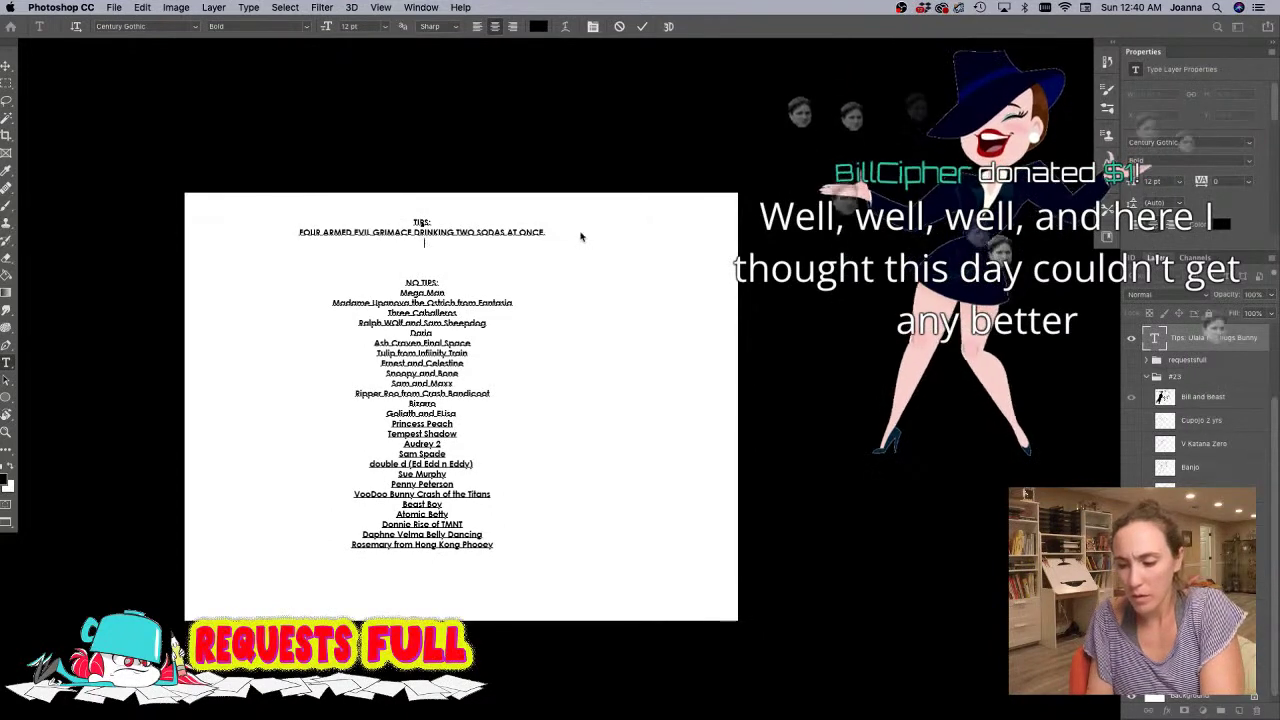
- Add the line "LAST SCOOBY RUNNER 2049" below the Grimace request and finish the text edit
{"action": "key", "text": "Return"}
{"action": "type", "text": "LAST"}
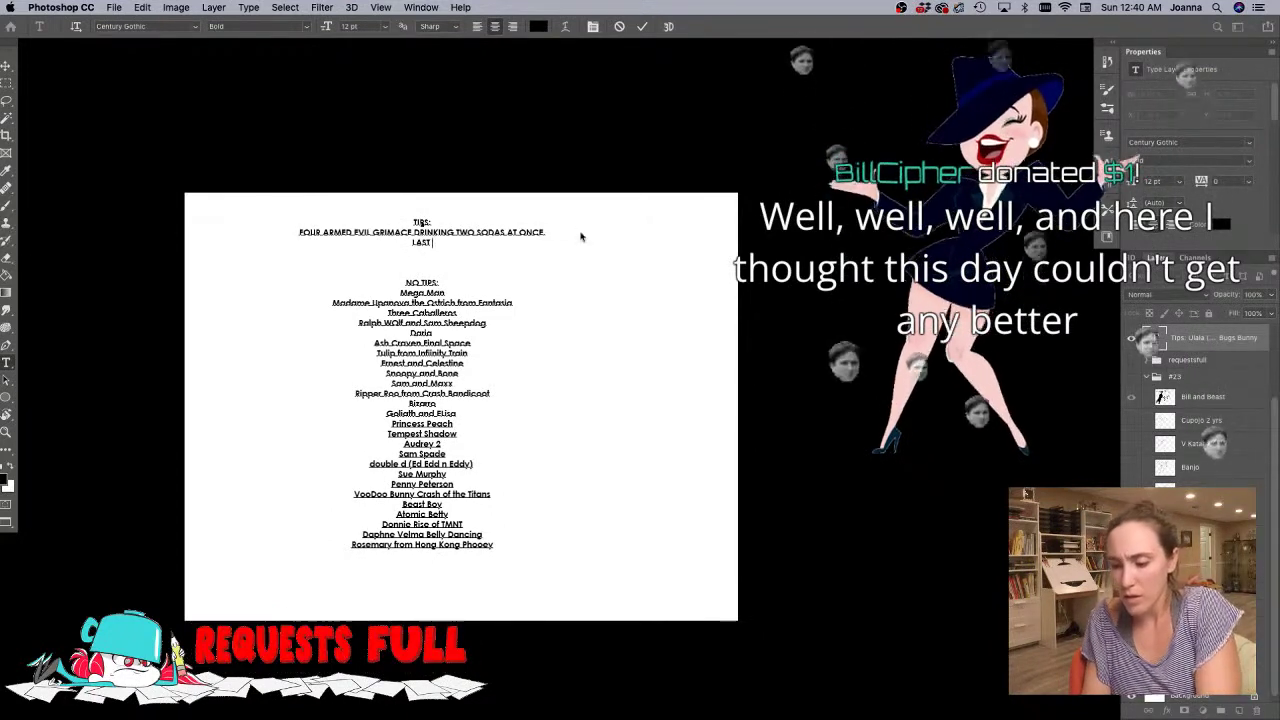
{"action": "type", "text": " SCOOBY RUNN"}
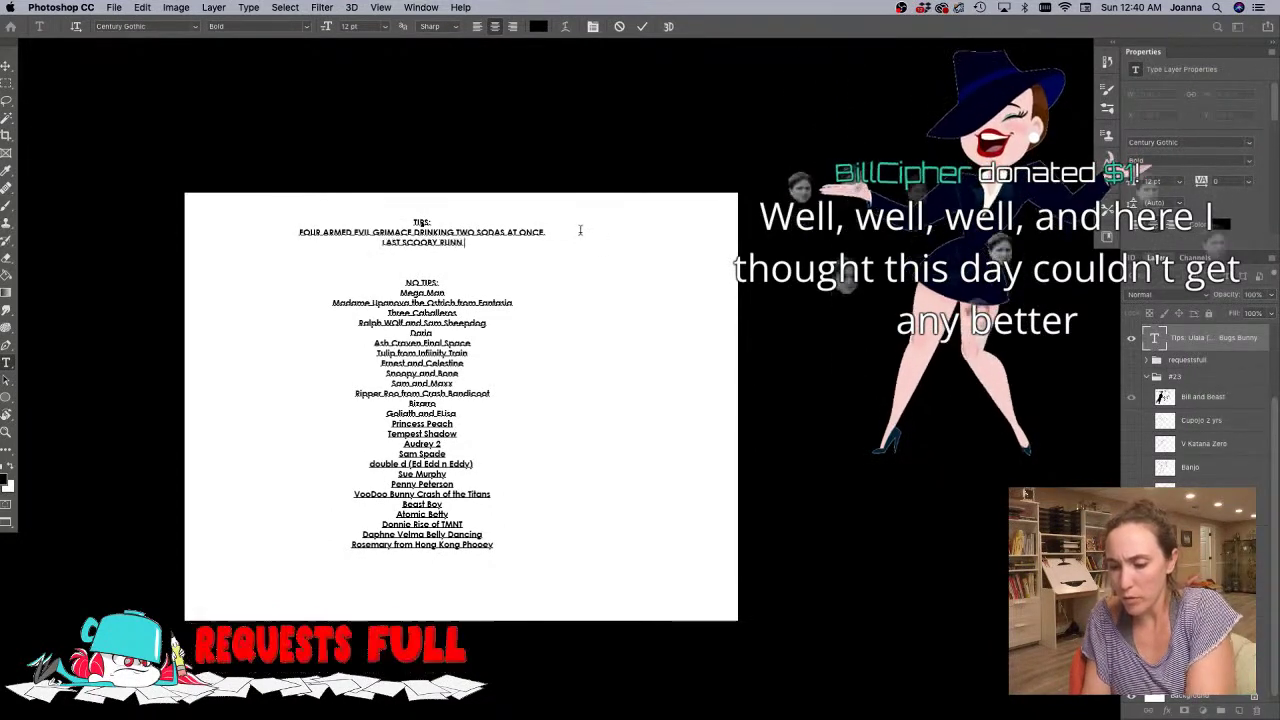
{"action": "type", "text": "ER 2049"}
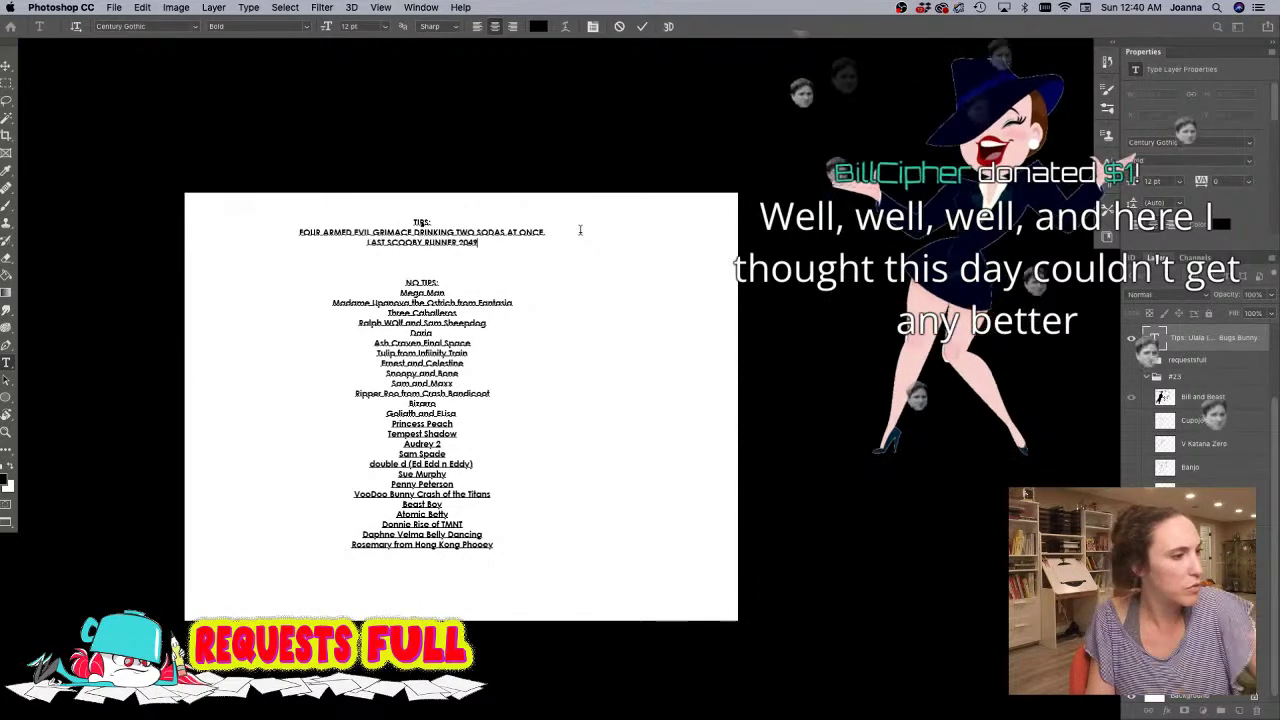
{"action": "left_click", "coordinate": [7, 67]}
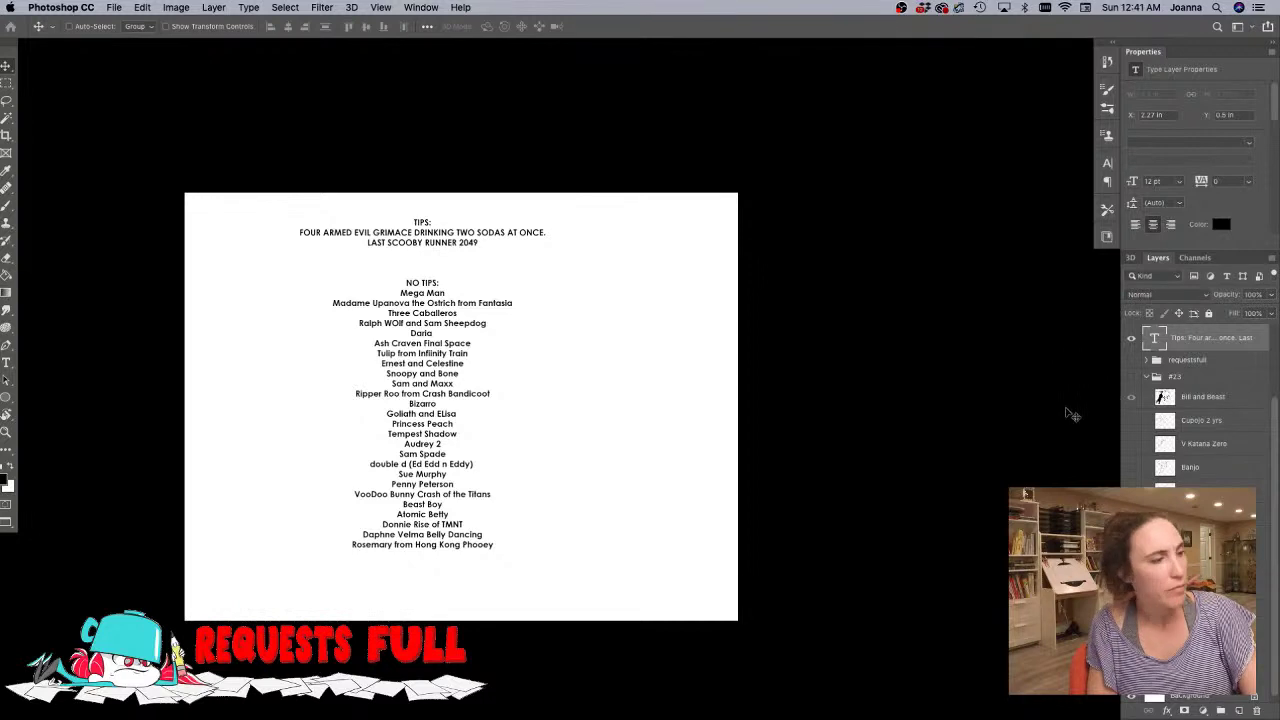
- Delete the "Daria" line and its empty row from the NO TIPS list and finish the edit
{"action": "key", "text": "t"}
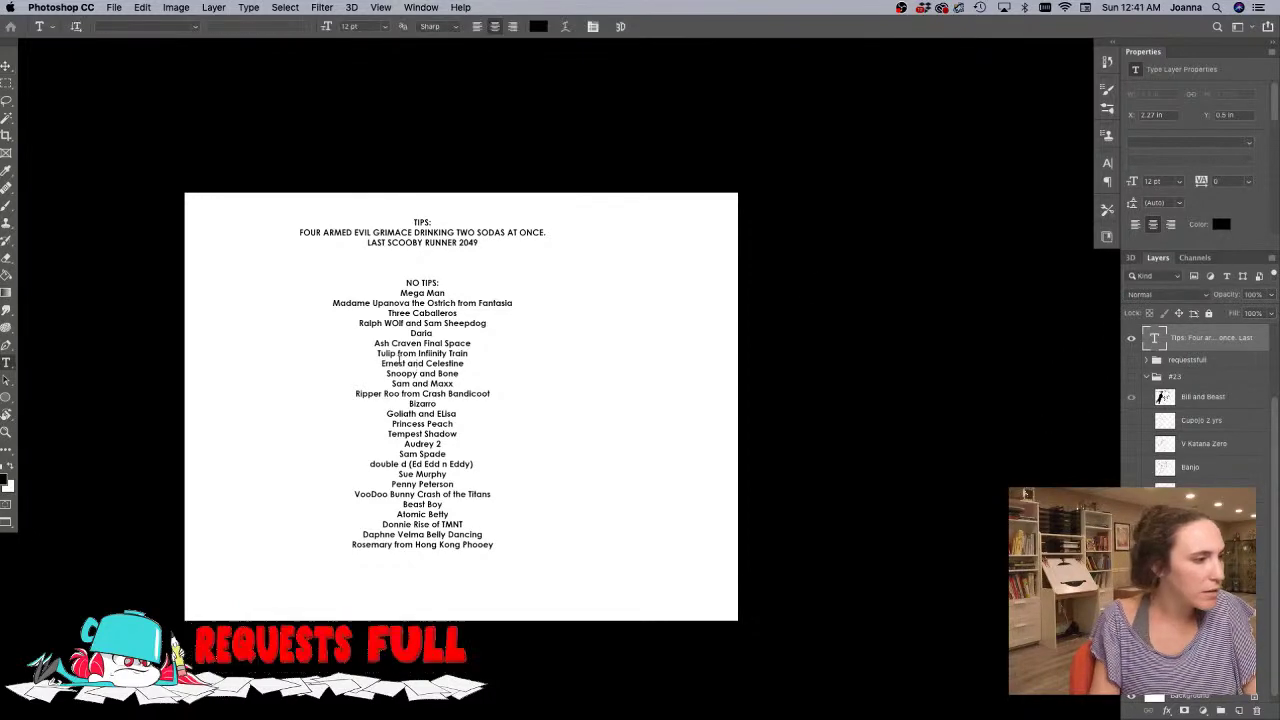
{"action": "left_click_drag", "start_coordinate": [436, 333], "coordinate": [402, 332]}
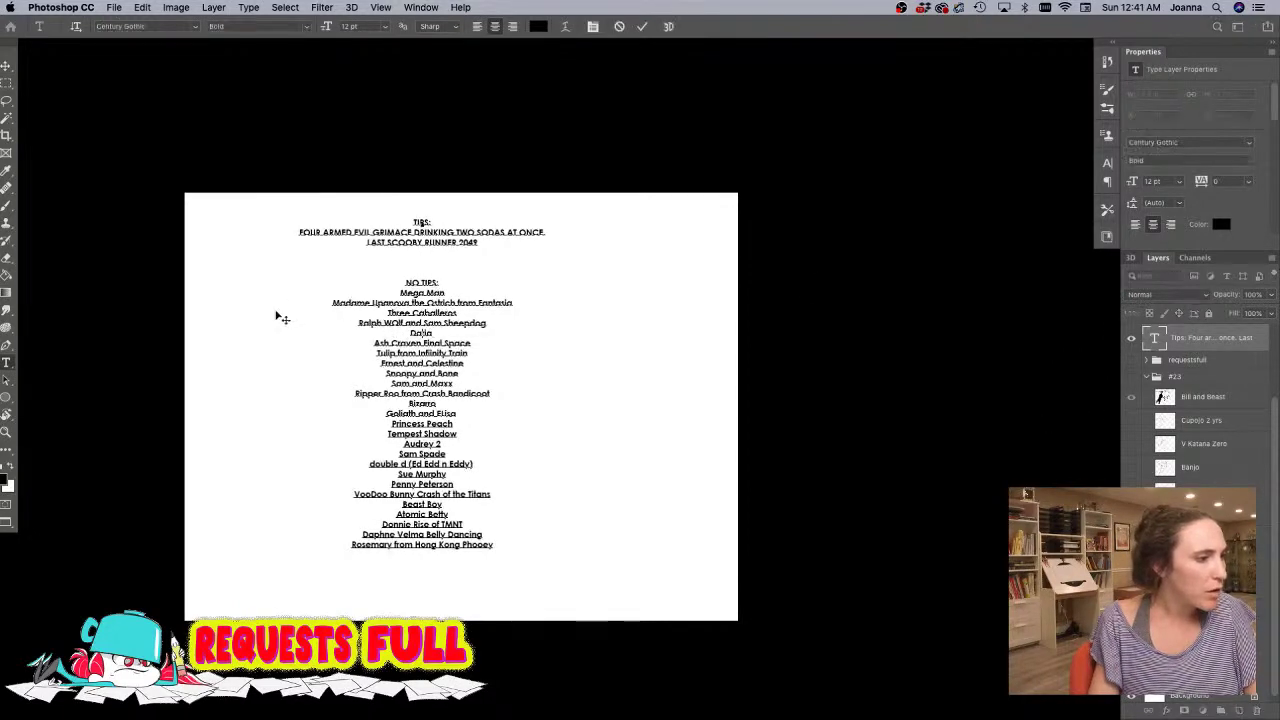
{"action": "key", "text": "BackSpace"}
{"action": "key", "text": "BackSpace"}
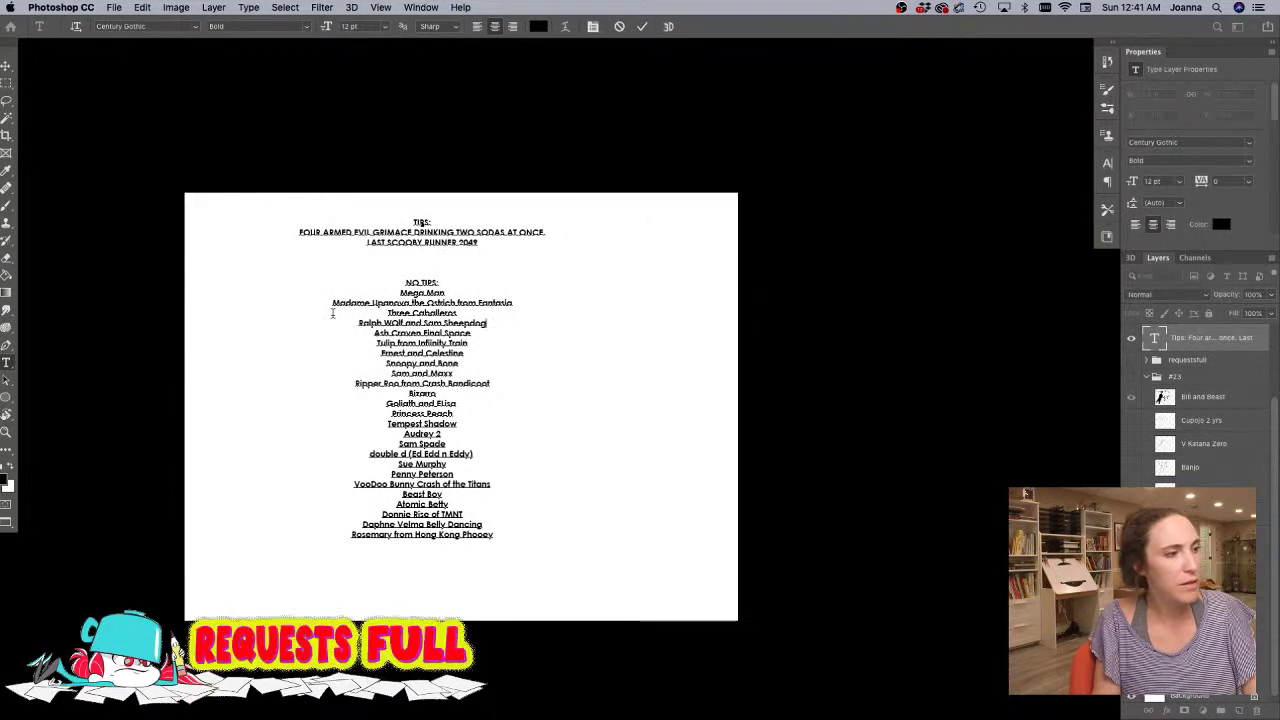
{"action": "left_click", "coordinate": [1182, 348]}
- Hide the request list, show group #23 again and hide its reference pictures so only the Bill and Beast drawing shows
{"action": "left_click", "coordinate": [1131, 338]}
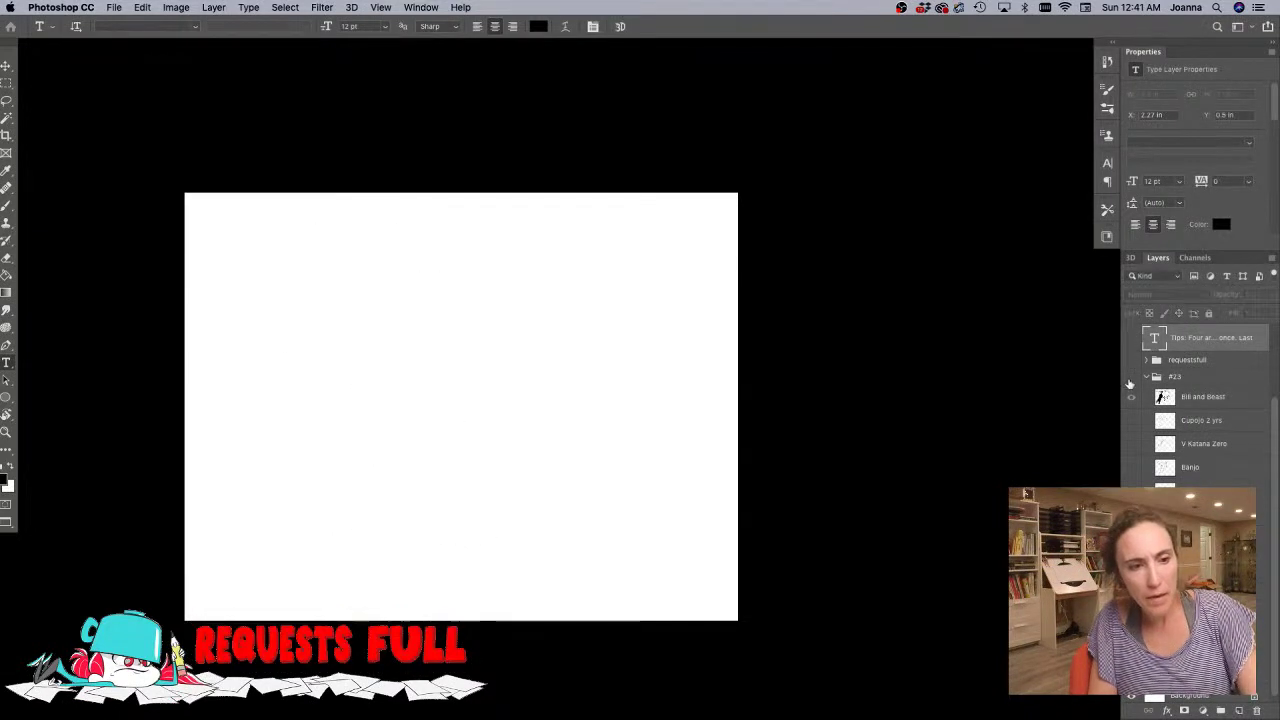
{"action": "left_click", "coordinate": [1131, 378]}
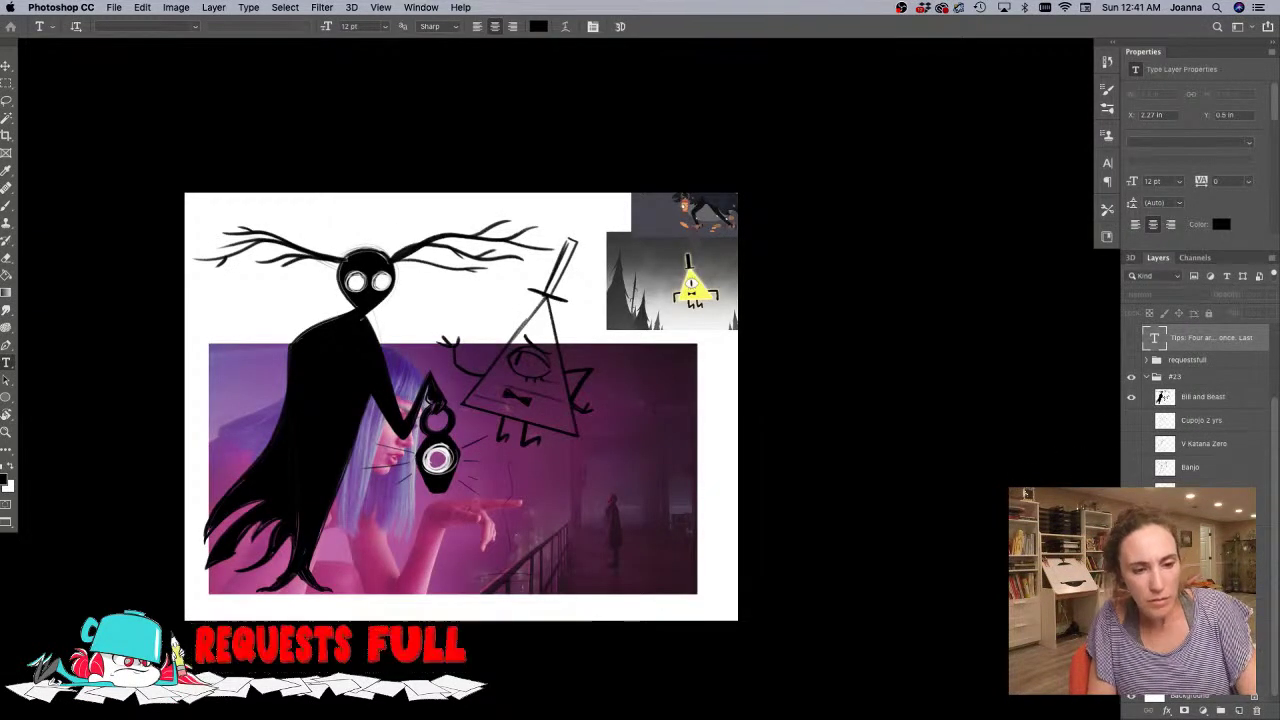
{"action": "left_click", "coordinate": [1131, 537]}
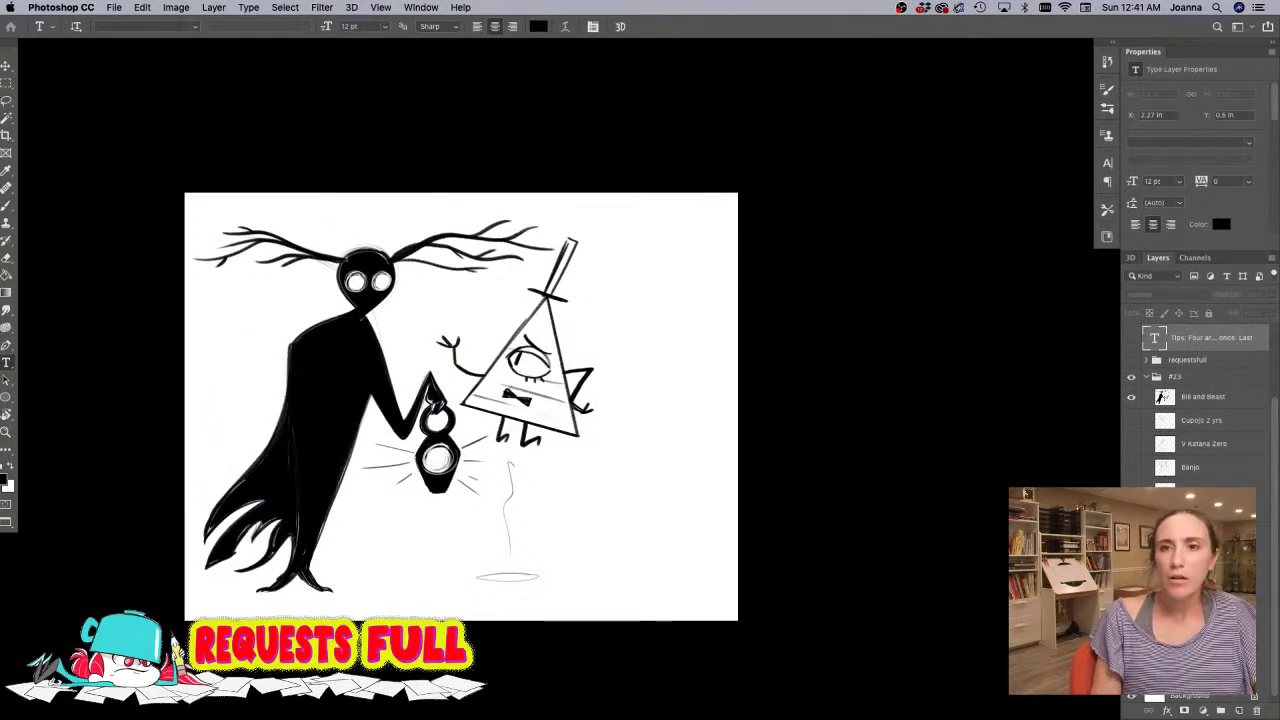
{"action": "key", "text": "Tab"}
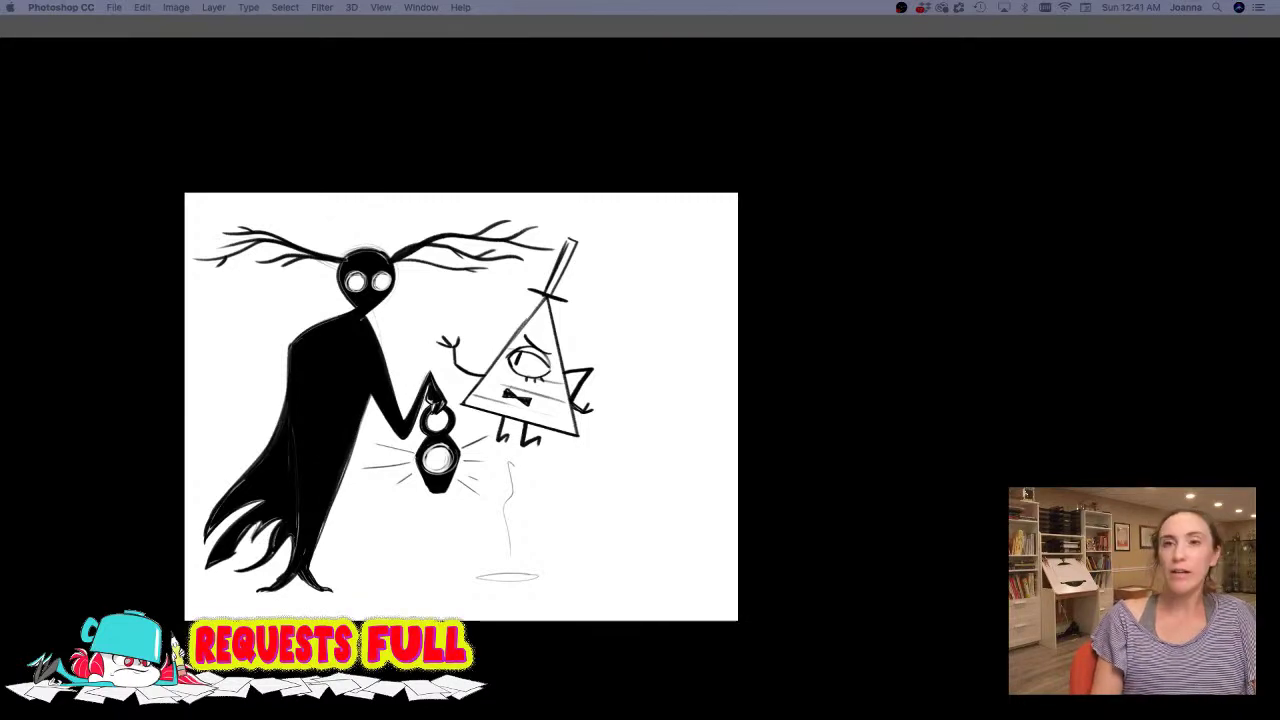
- Review the Cupojo 2 yrs, V Katana Zero and Banjo drawings in group #23, showing only one at a time
{"action": "key", "text": "Tab"}
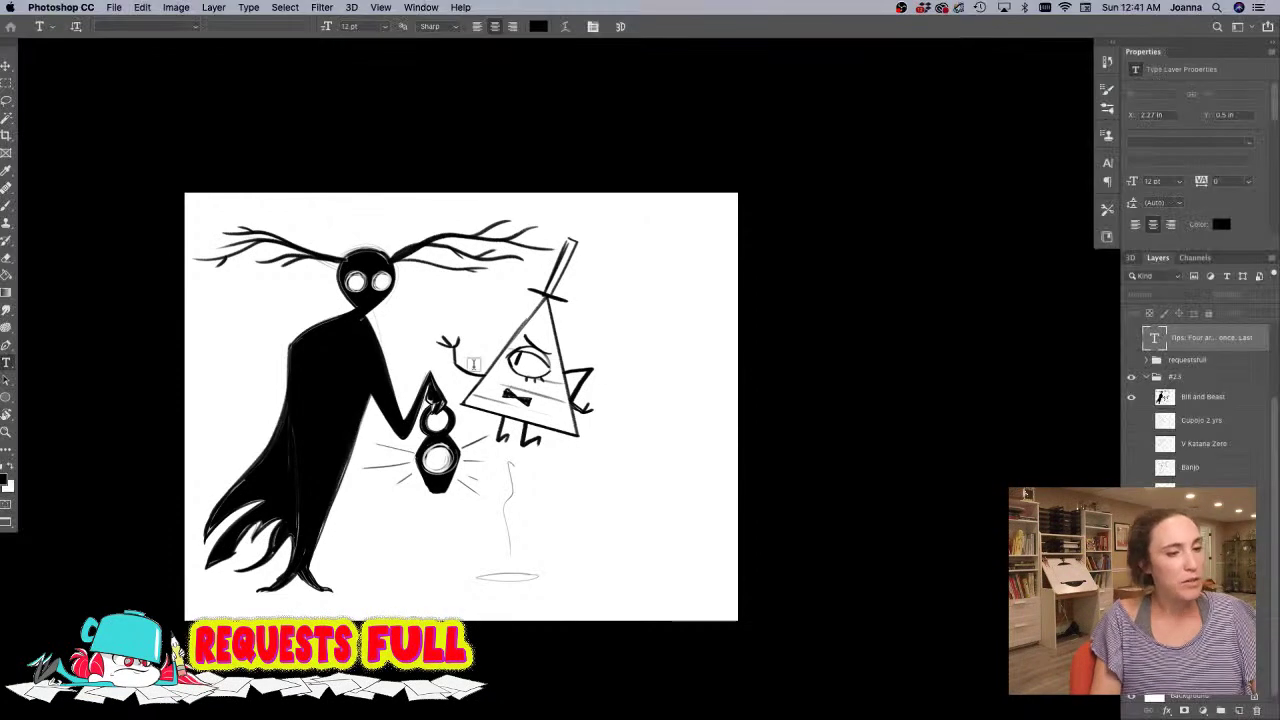
{"action": "left_click", "coordinate": [1132, 397]}
{"action": "left_click", "coordinate": [1132, 420]}
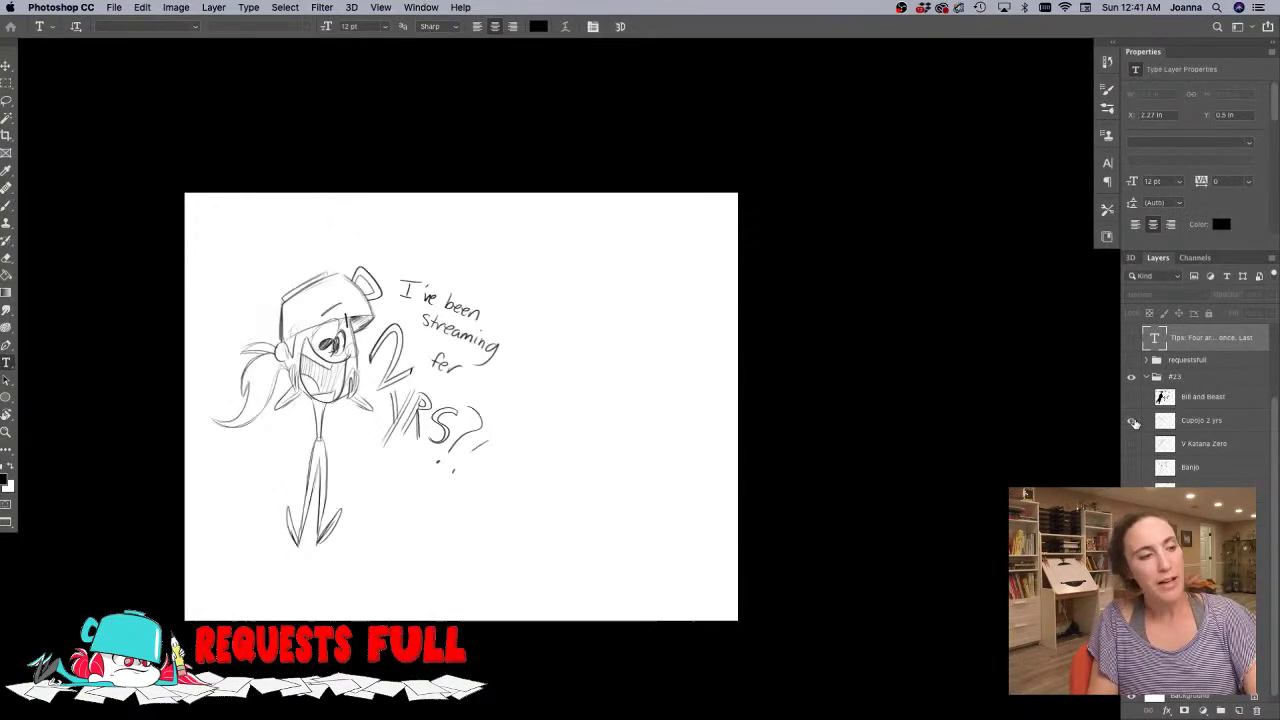
{"action": "left_click", "coordinate": [1132, 421]}
{"action": "left_click", "coordinate": [1132, 444]}
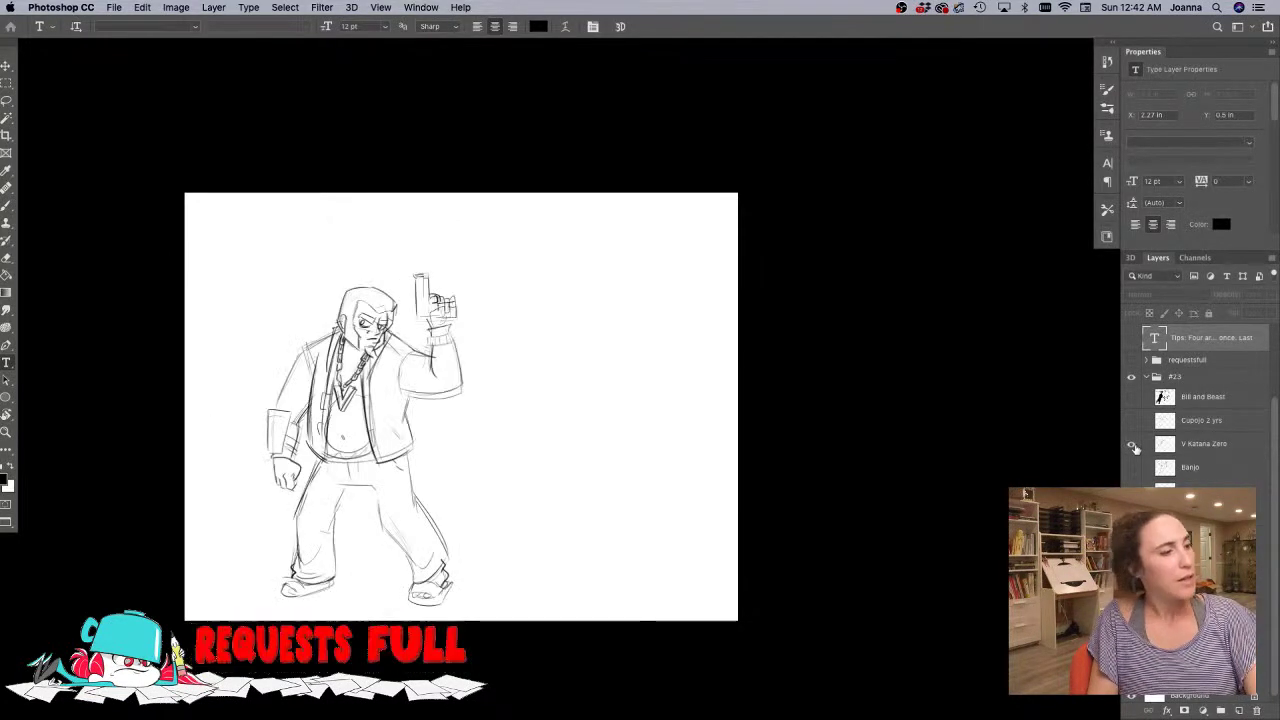
{"action": "left_click", "coordinate": [1133, 444]}
{"action": "left_click", "coordinate": [1133, 467]}
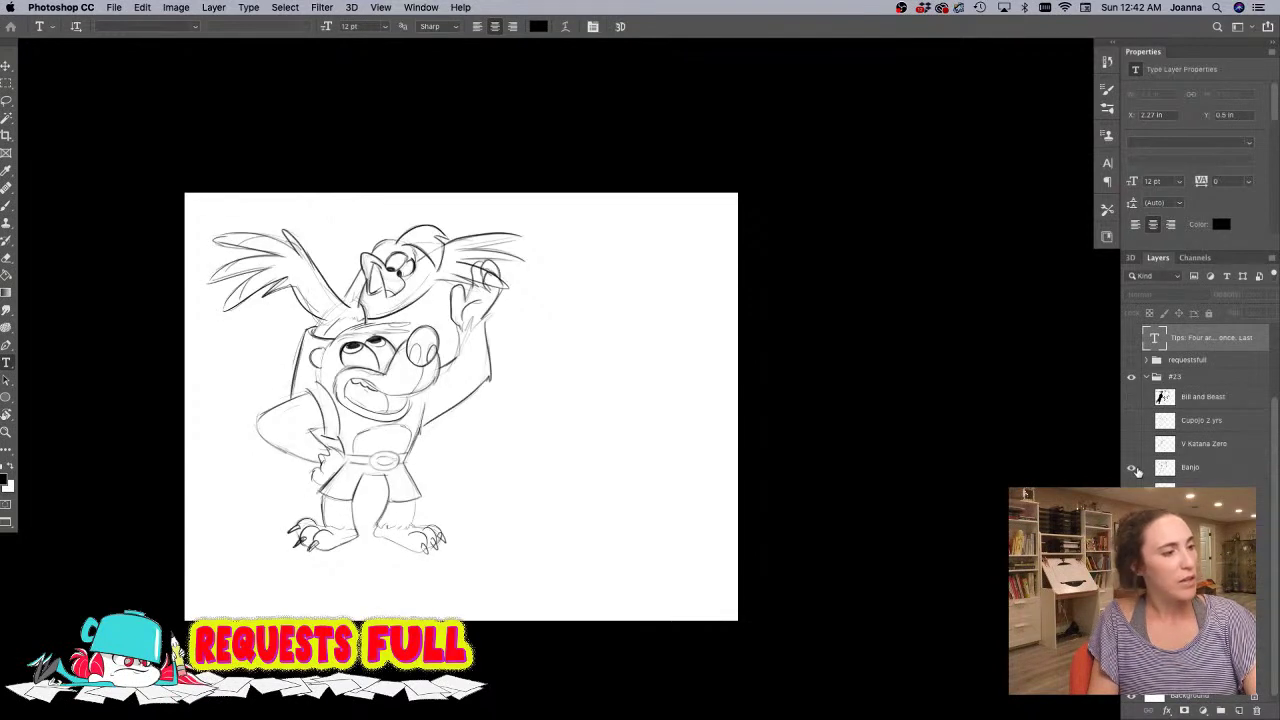
- Continue down group #23 from Banjo to the dancing figure, the microphone girl and the "HEY GRANDMA" drawing, one at a time
{"action": "left_click", "coordinate": [1133, 467]}
{"action": "left_click", "coordinate": [1133, 490]}
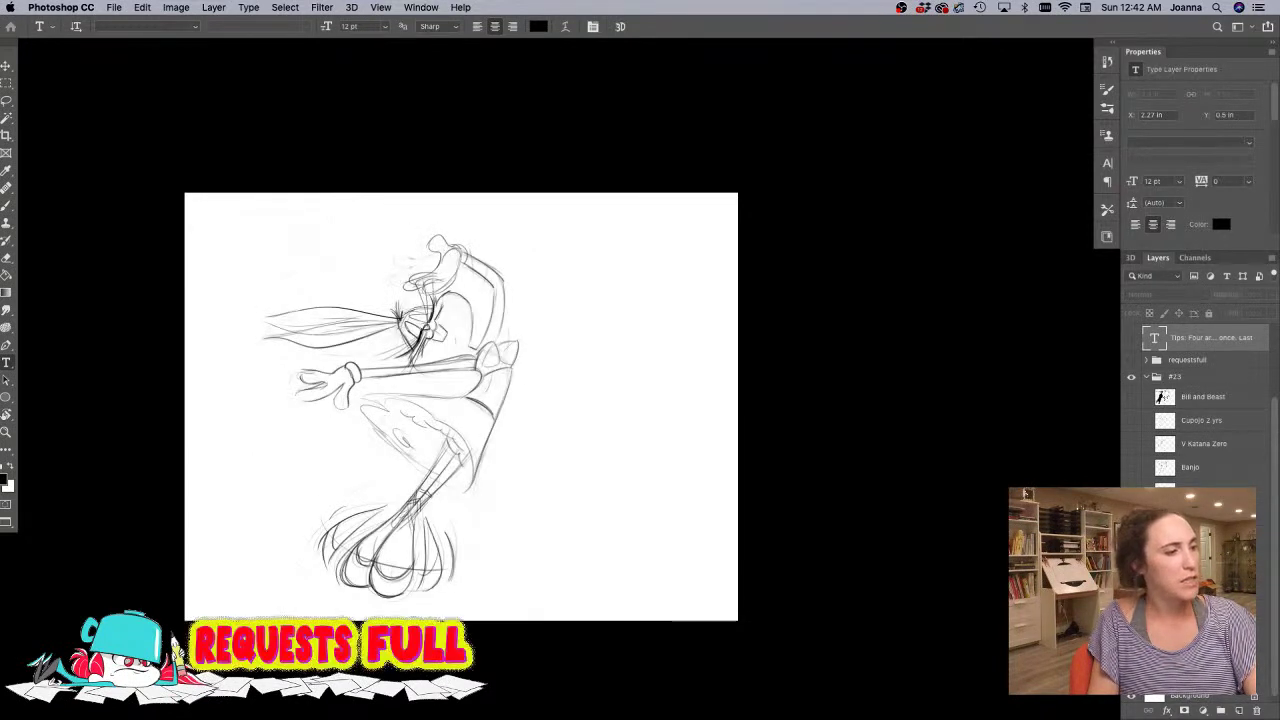
{"action": "left_click", "coordinate": [1133, 490]}
{"action": "left_click", "coordinate": [1133, 514]}
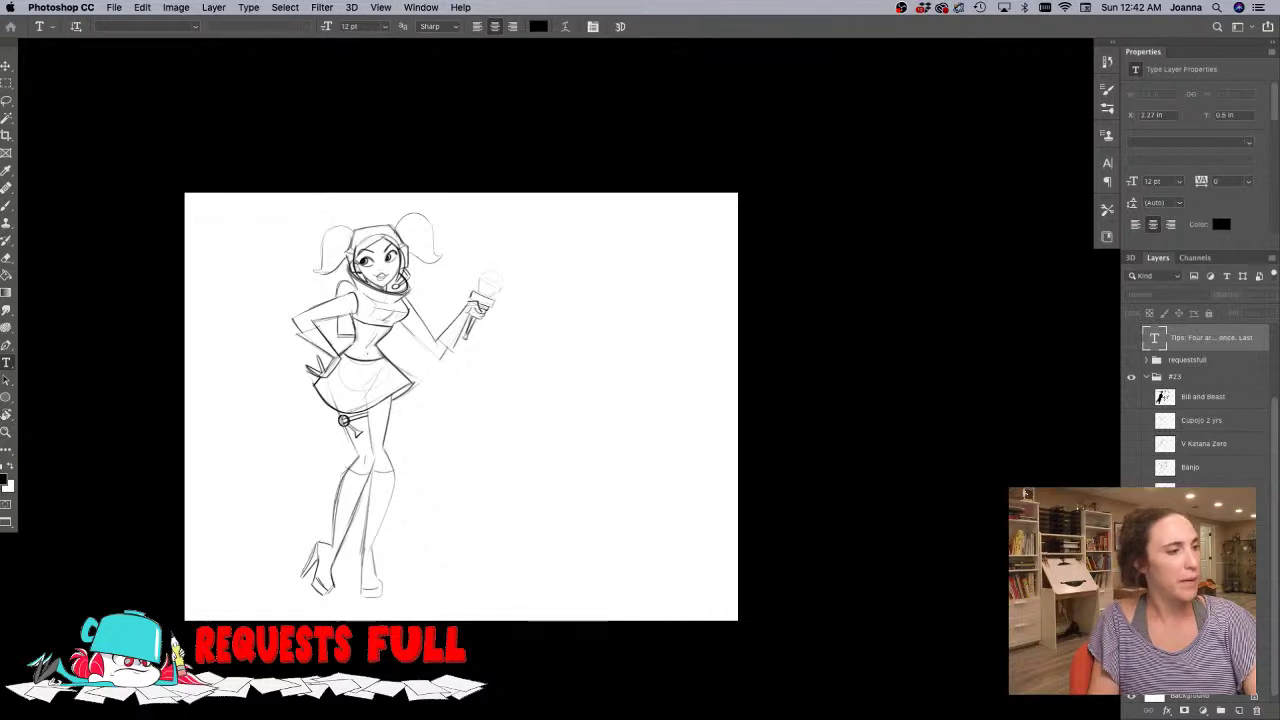
{"action": "left_click", "coordinate": [1132, 514]}
{"action": "left_click", "coordinate": [1132, 537]}
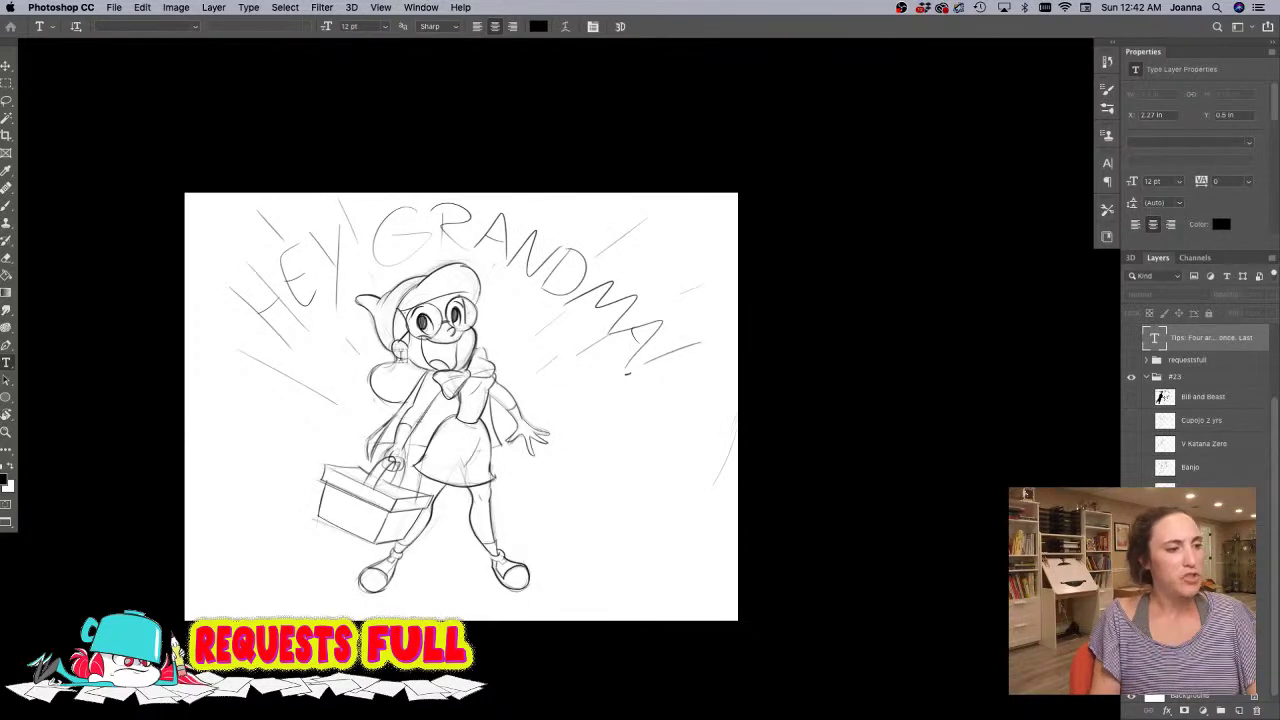
- Examine the "HEY GRANDMA" drawing up close, then show only the microphone girl and inspect her face and upper body
{"action": "left_click", "coordinate": [408, 378], "text": "super"}
{"action": "left_click", "coordinate": [406, 378], "text": "super"}
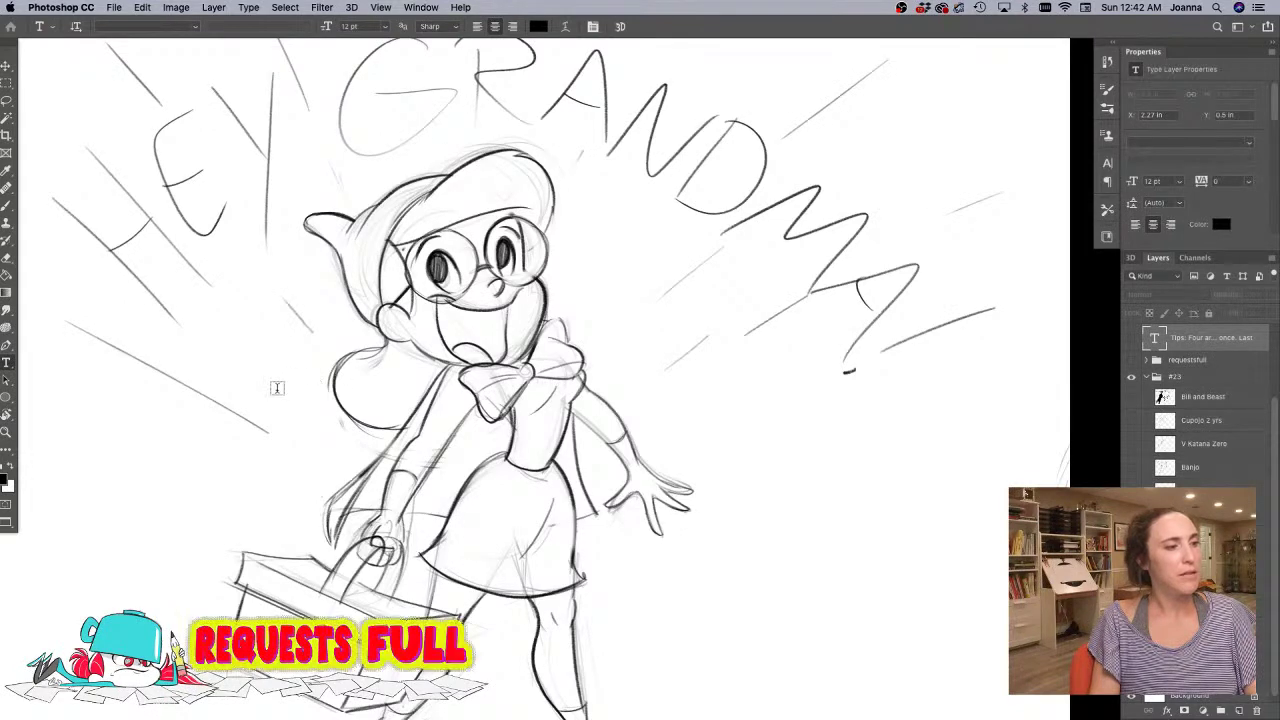
{"action": "left_click_drag", "start_coordinate": [276, 386], "coordinate": [284, 336]}
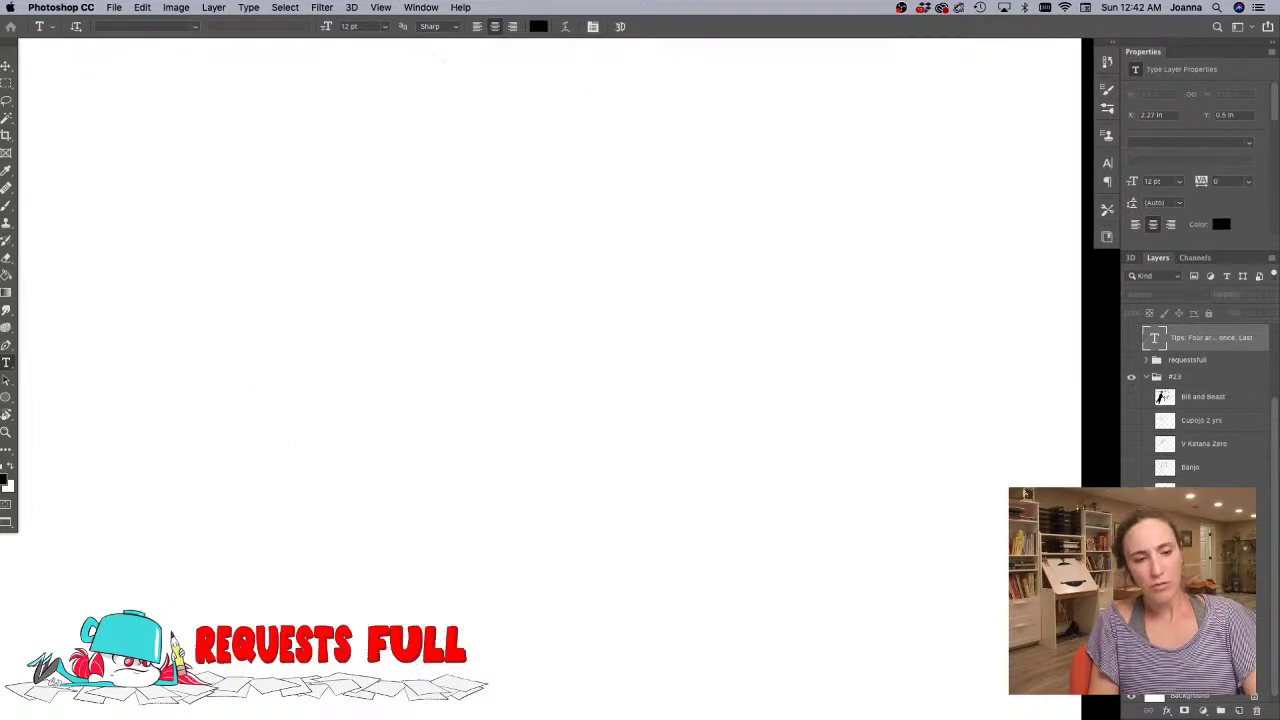
{"action": "left_click_drag", "start_coordinate": [942, 493], "coordinate": [1002, 686]}
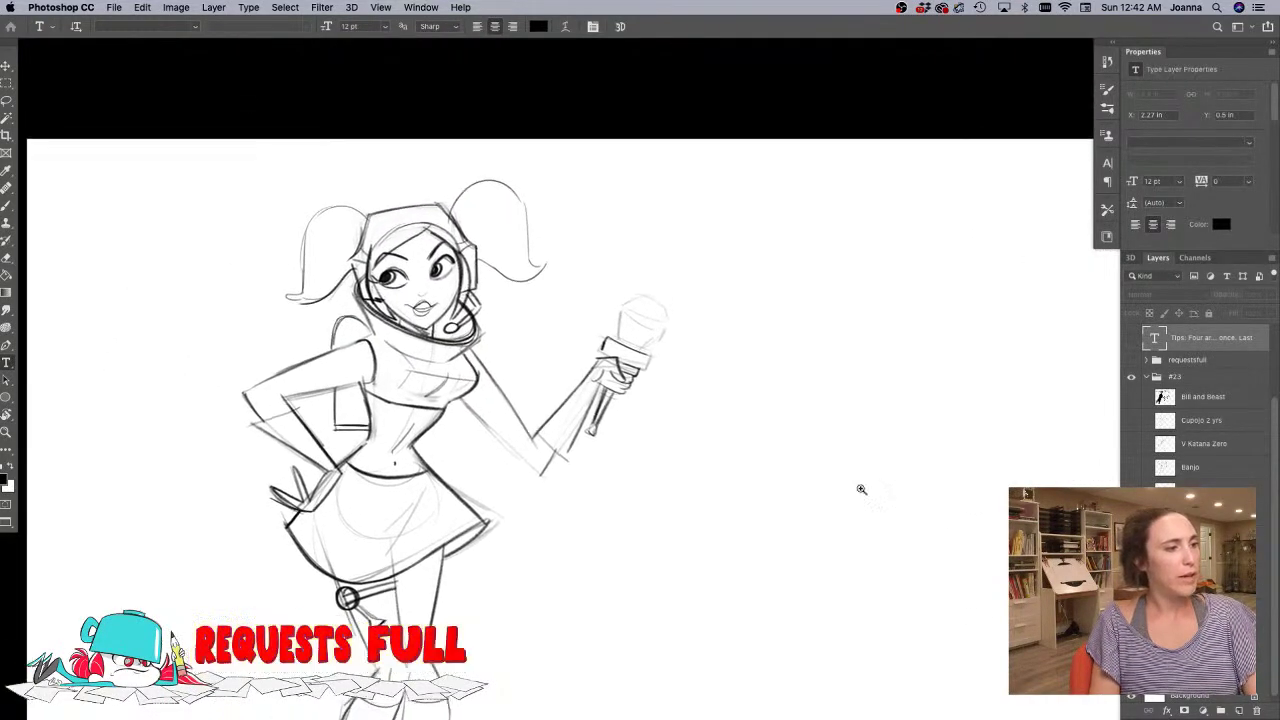
{"action": "left_click", "coordinate": [850, 476], "text": "super"}
{"action": "left_click", "coordinate": [808, 458], "text": "super"}
{"action": "left_click_drag", "start_coordinate": [695, 462], "coordinate": [1106, 614]}
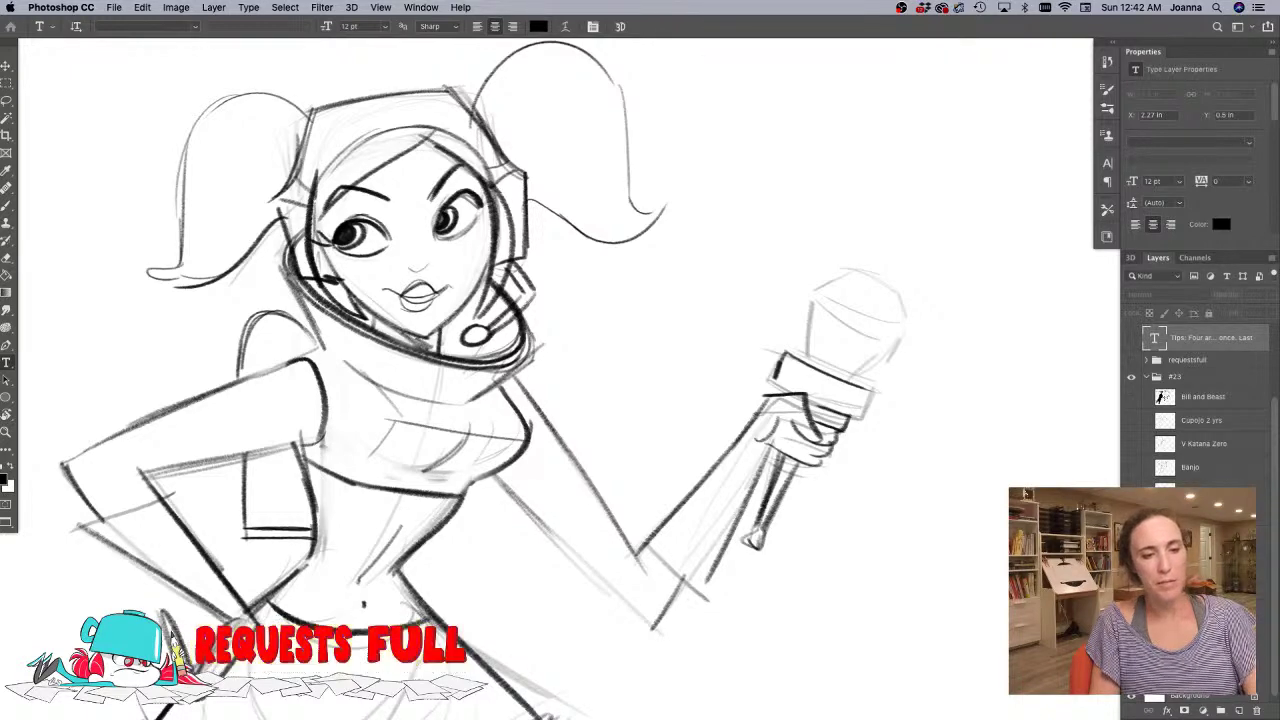
- Show the dancing figure alone in close-up, then switch to the Banjo drawing and inspect its two characters
{"action": "left_click", "coordinate": [1131, 585]}
{"action": "left_click", "coordinate": [1131, 561]}
{"action": "mouse_move", "coordinate": [860, 508]}
{"action": "left_mouse_down"}
{"action": "mouse_move", "coordinate": [849, 477]}
{"action": "mouse_move", "coordinate": [721, 328]}
{"action": "left_mouse_up"}
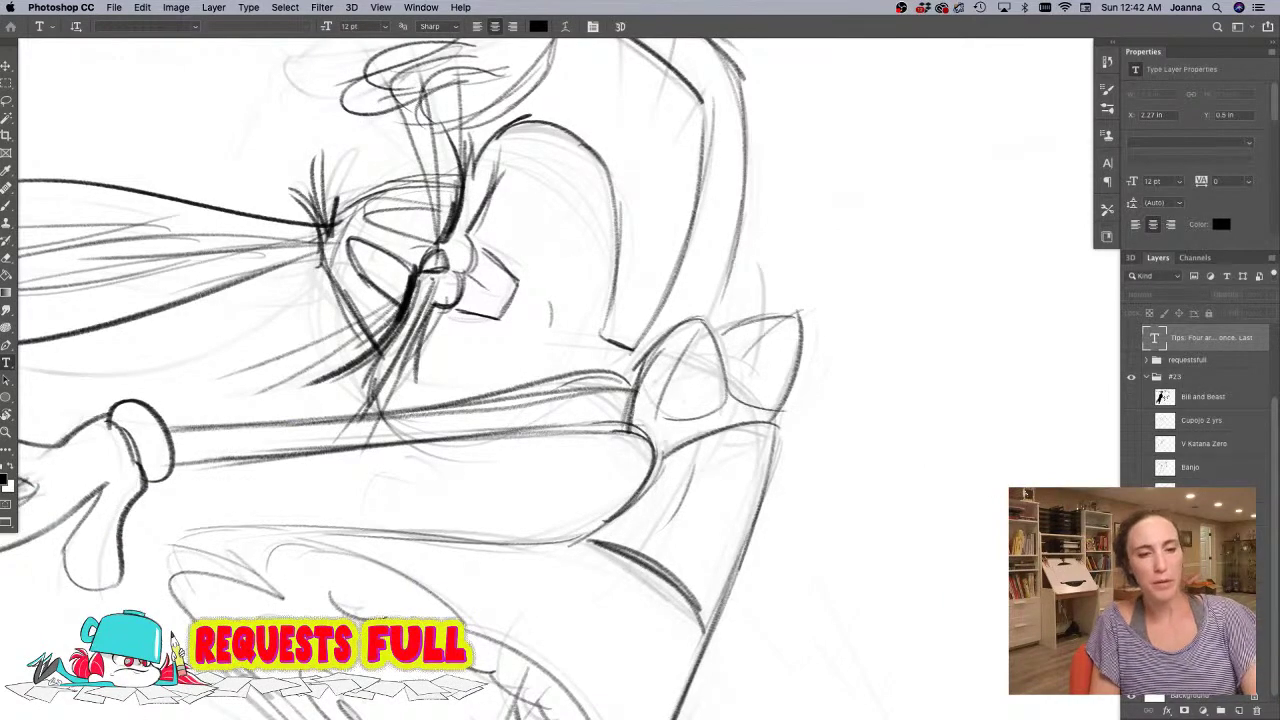
{"action": "left_click", "coordinate": [1131, 491]}
{"action": "left_click", "coordinate": [1131, 467]}
{"action": "mouse_move", "coordinate": [831, 480]}
{"action": "left_mouse_down"}
{"action": "mouse_move", "coordinate": [951, 496]}
{"action": "mouse_move", "coordinate": [1065, 533]}
{"action": "left_mouse_up"}
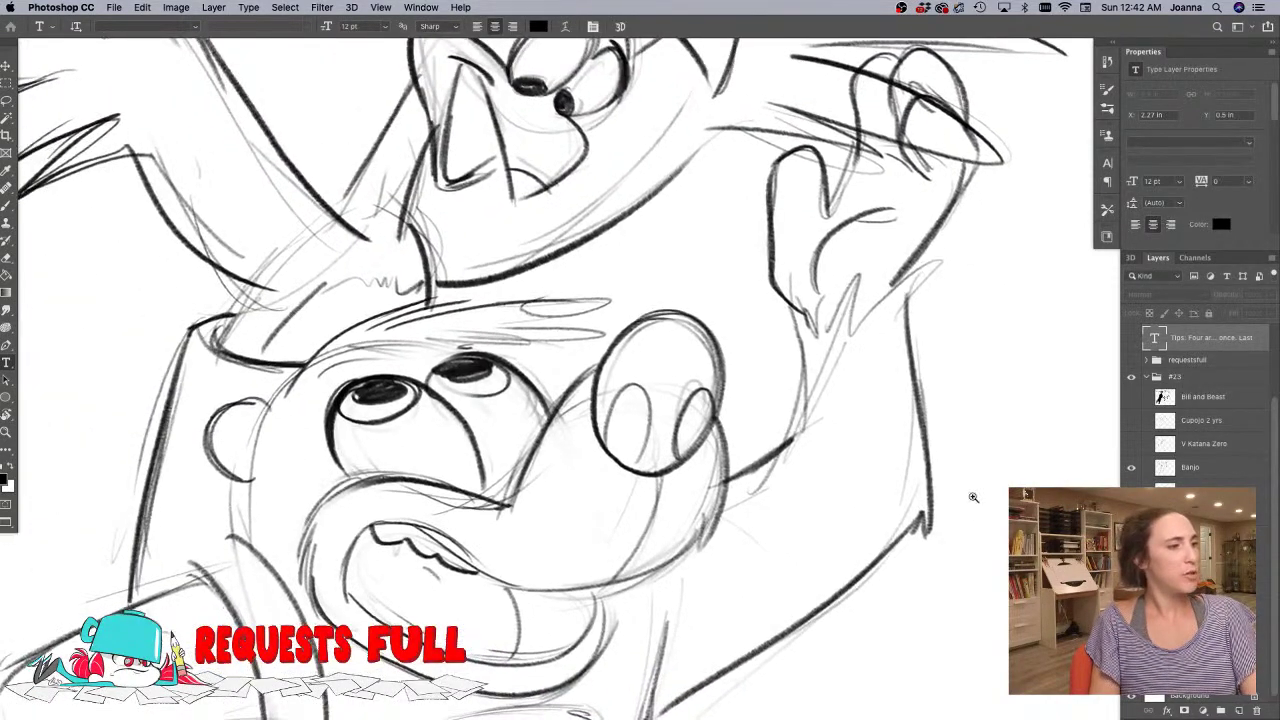
{"action": "left_click", "coordinate": [903, 473], "text": "alt+super"}
{"action": "left_click_drag", "start_coordinate": [905, 488], "coordinate": [806, 440]}
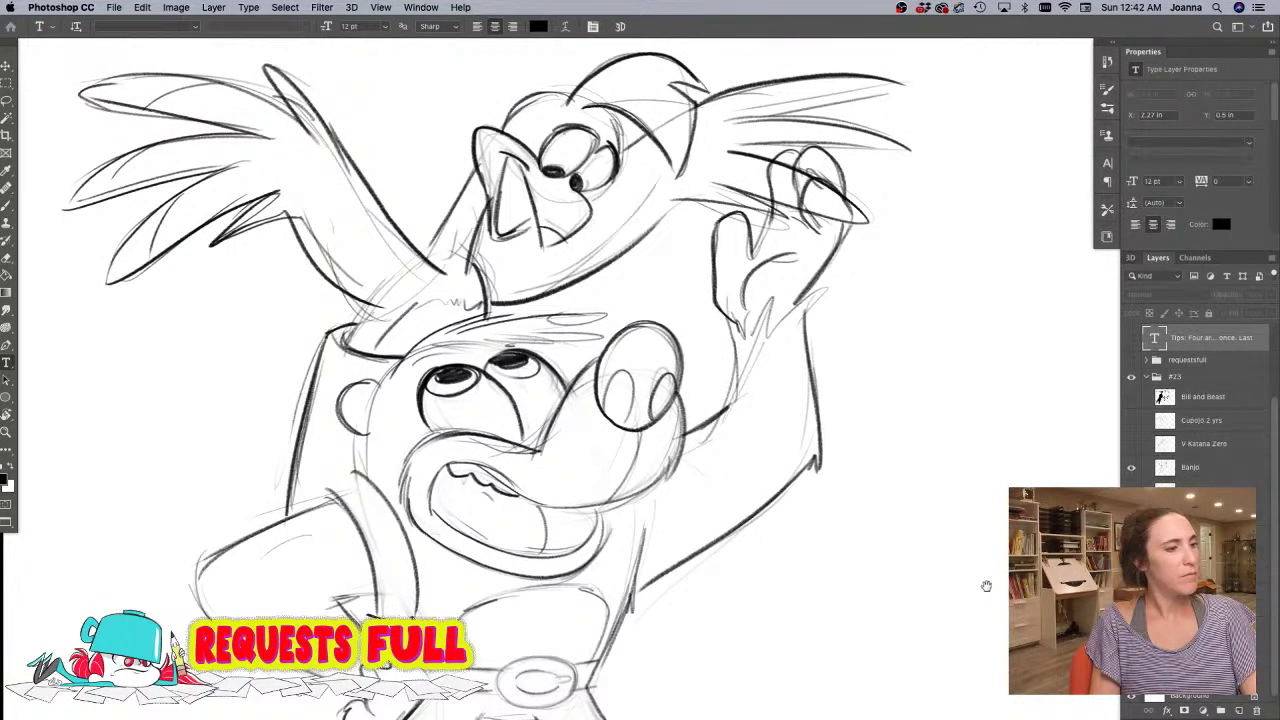
- Go back up through V Katana Zero and Cupojo 2 yrs in close-up, ending with only the Bill and Beast drawing visible
{"action": "left_click", "coordinate": [1132, 467]}
{"action": "left_click", "coordinate": [1132, 444]}
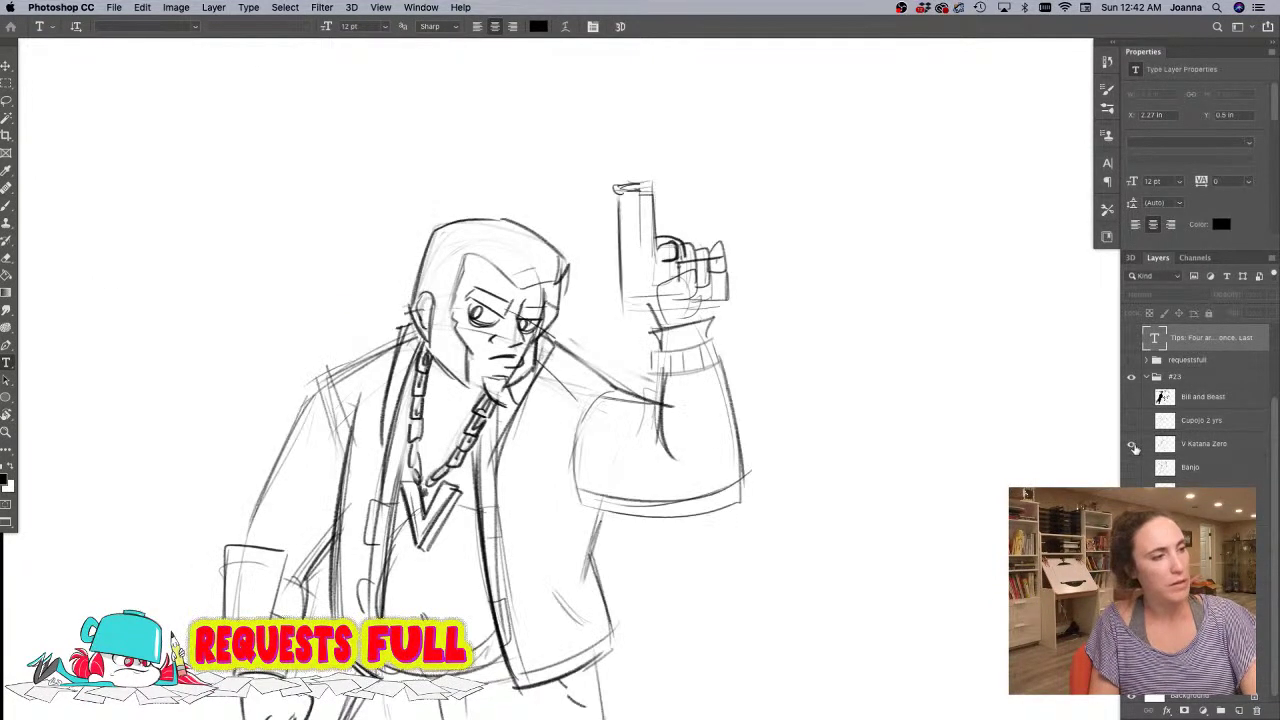
{"action": "left_click", "coordinate": [1132, 444]}
{"action": "left_click", "coordinate": [1131, 420]}
{"action": "left_click", "coordinate": [1131, 421]}
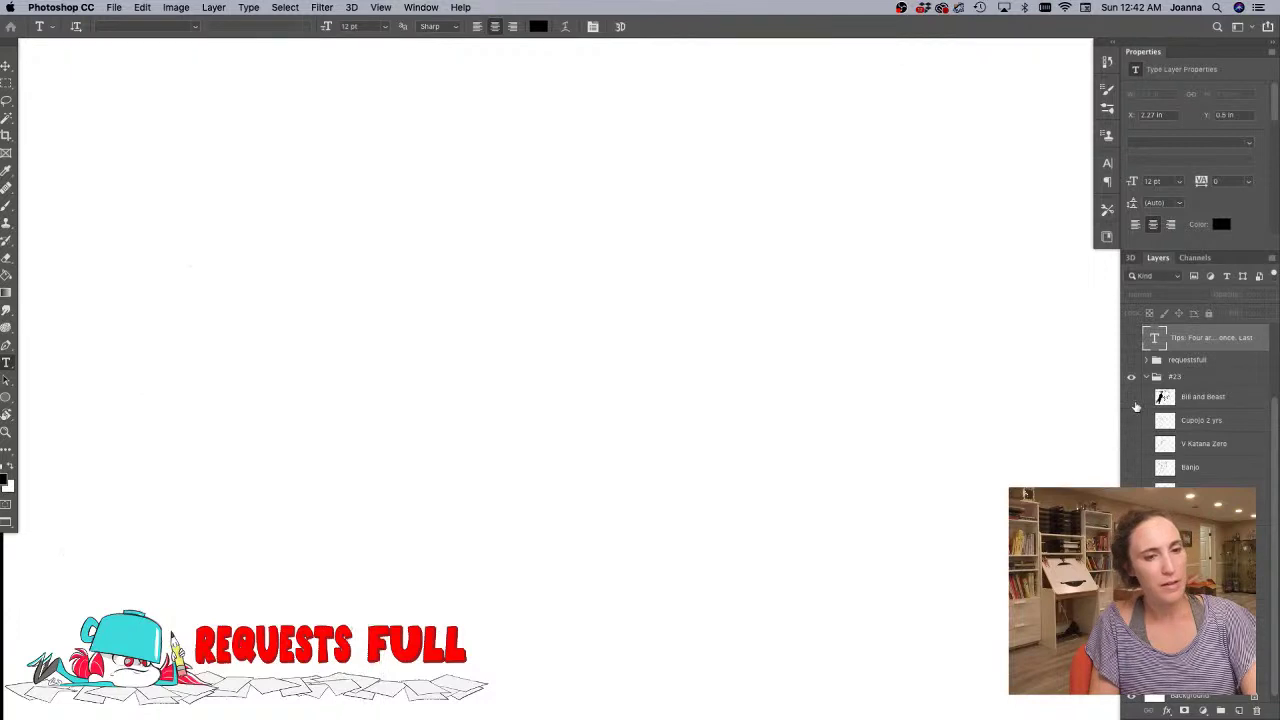
{"action": "left_click", "coordinate": [1131, 397]}
{"action": "left_click_drag", "start_coordinate": [741, 507], "coordinate": [607, 522]}
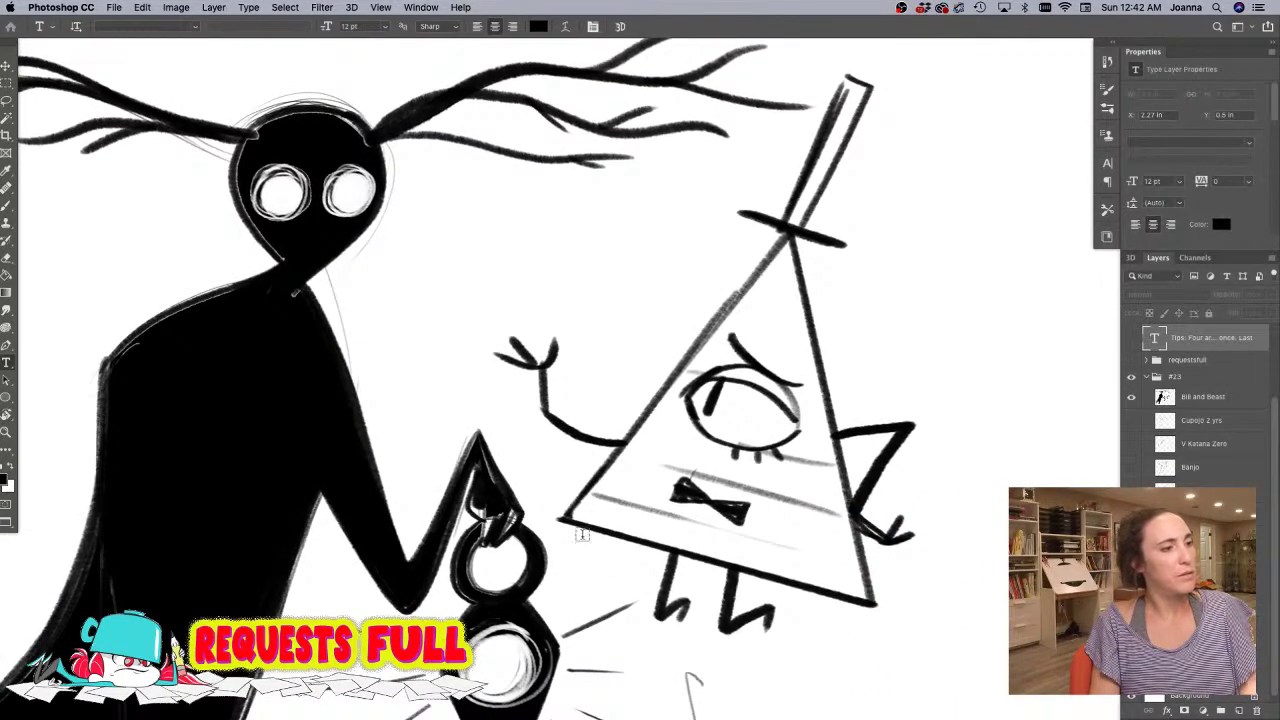
- View the Bill and Beast drawing full screen with its canvas view rotated slightly counterclockwise, then bring back the menu bar
{"action": "key", "text": "f"}
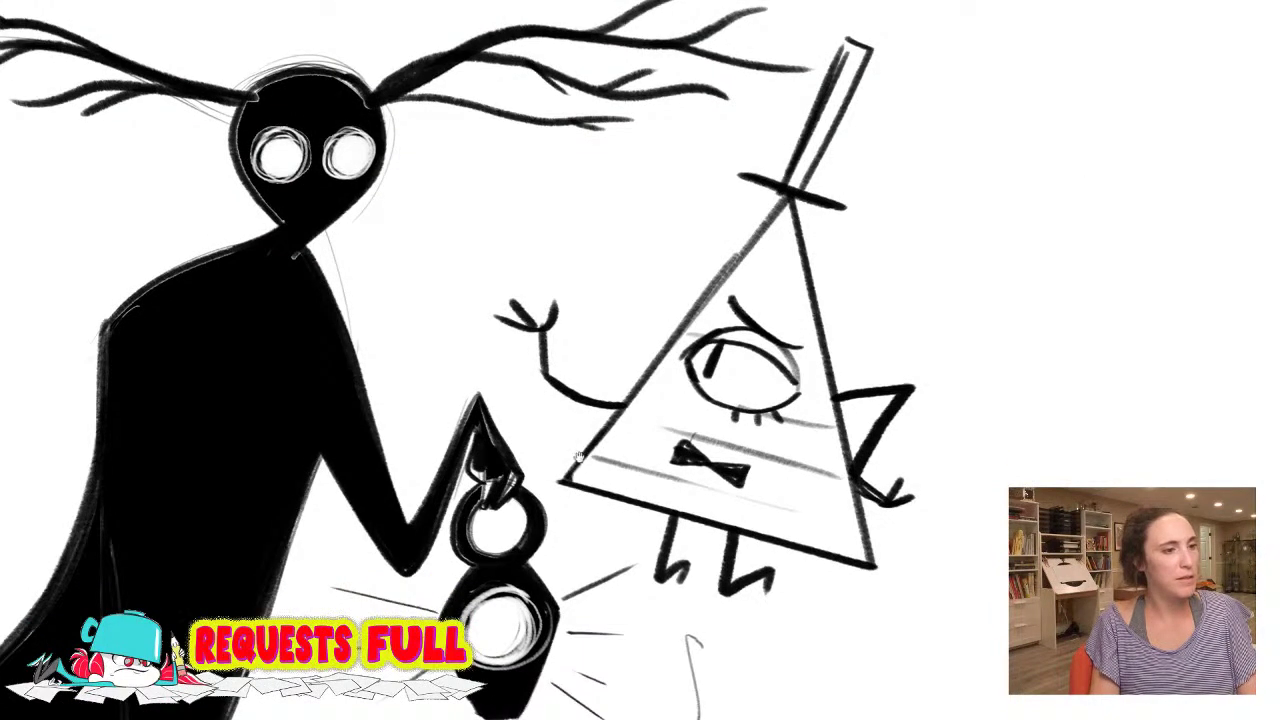
{"action": "mouse_move", "coordinate": [582, 453]}
{"action": "left_mouse_down"}
{"action": "mouse_move", "coordinate": [578, 468]}
{"action": "mouse_move", "coordinate": [587, 455]}
{"action": "left_mouse_up"}
{"action": "left_click_drag", "start_coordinate": [601, 452], "coordinate": [611, 442]}
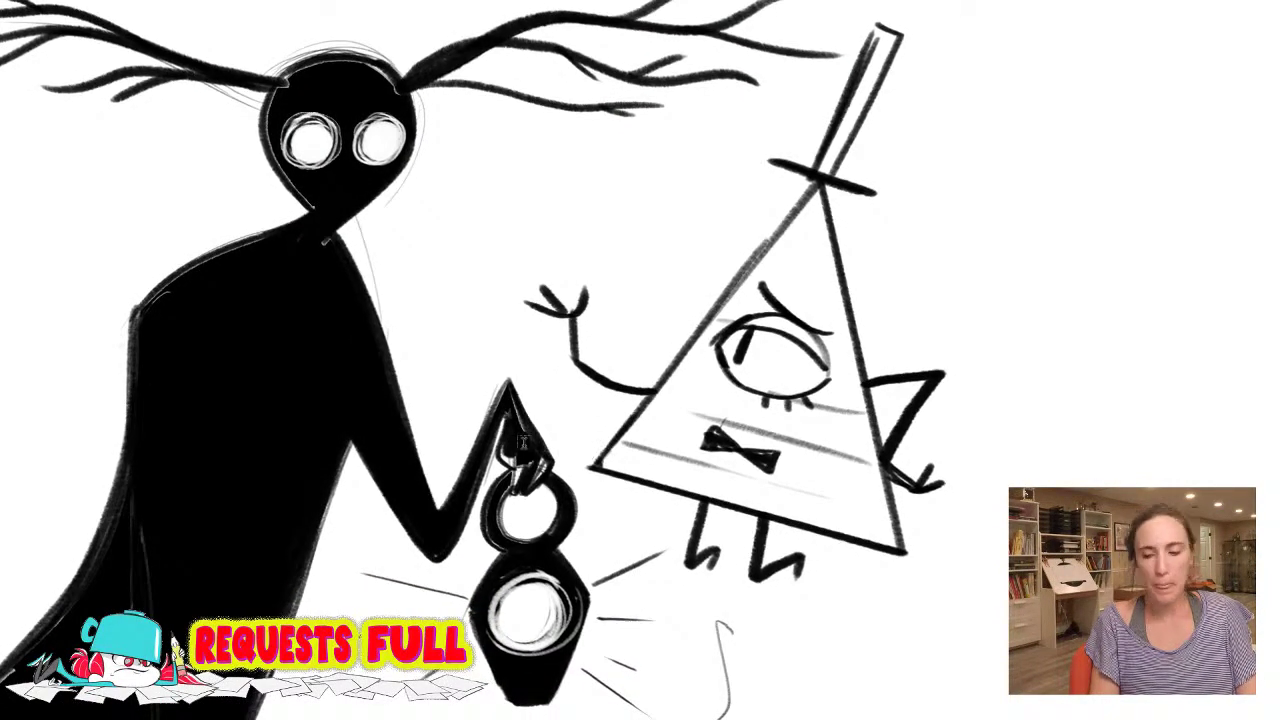
{"action": "key", "text": "r"}
{"action": "mouse_move", "coordinate": [471, 442]}
{"action": "left_mouse_down"}
{"action": "mouse_move", "coordinate": [488, 500]}
{"action": "mouse_move", "coordinate": [490, 463]}
{"action": "mouse_move", "coordinate": [491, 474]}
{"action": "left_mouse_up"}
{"action": "key", "text": "space"}
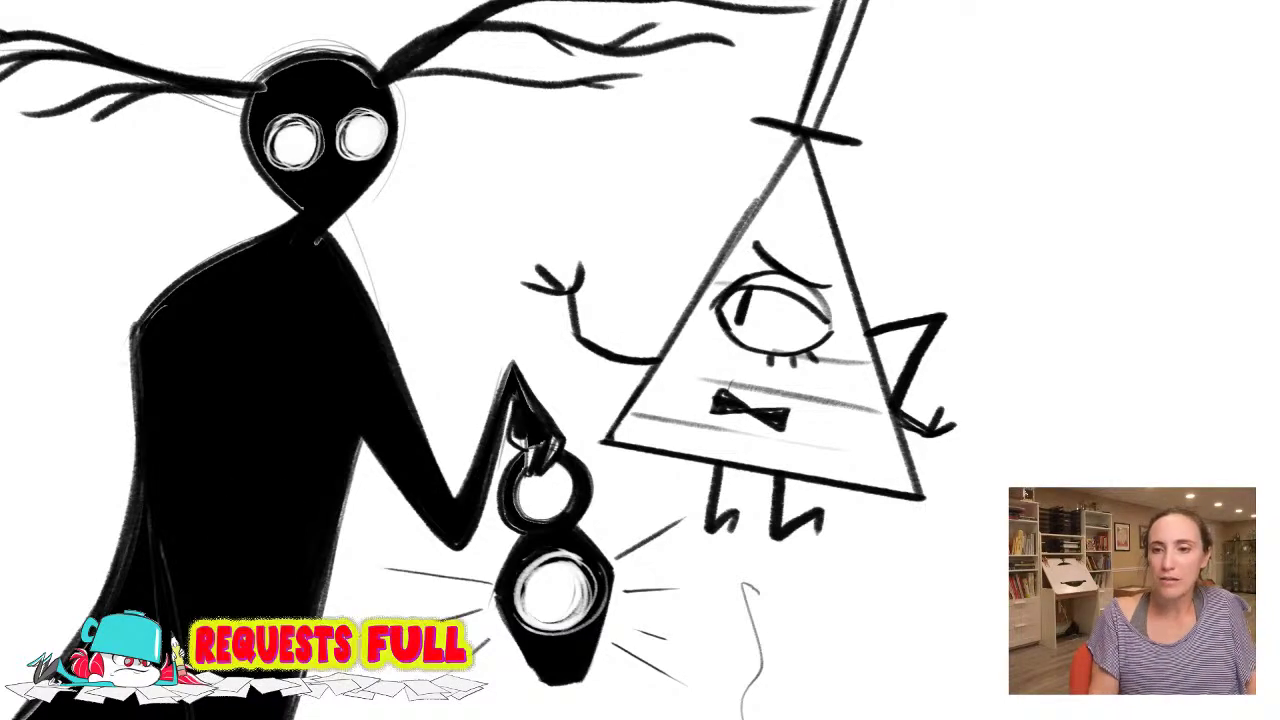
{"action": "key", "text": "f"}
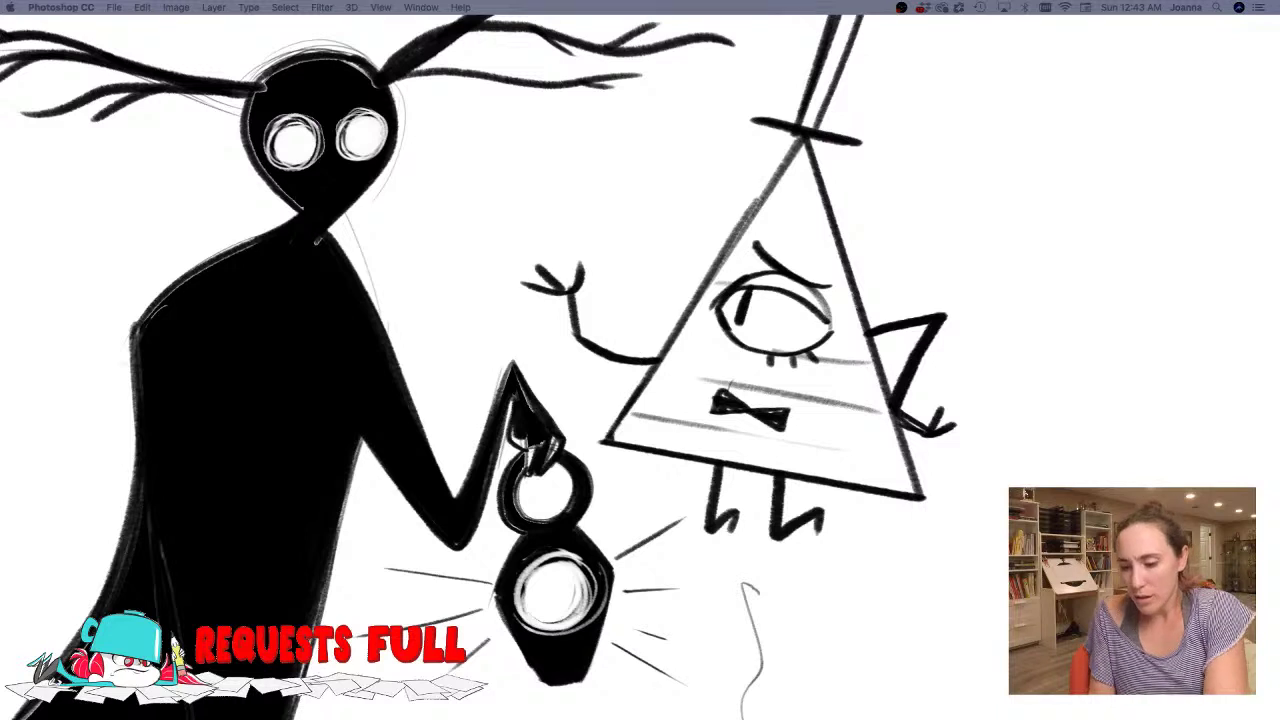